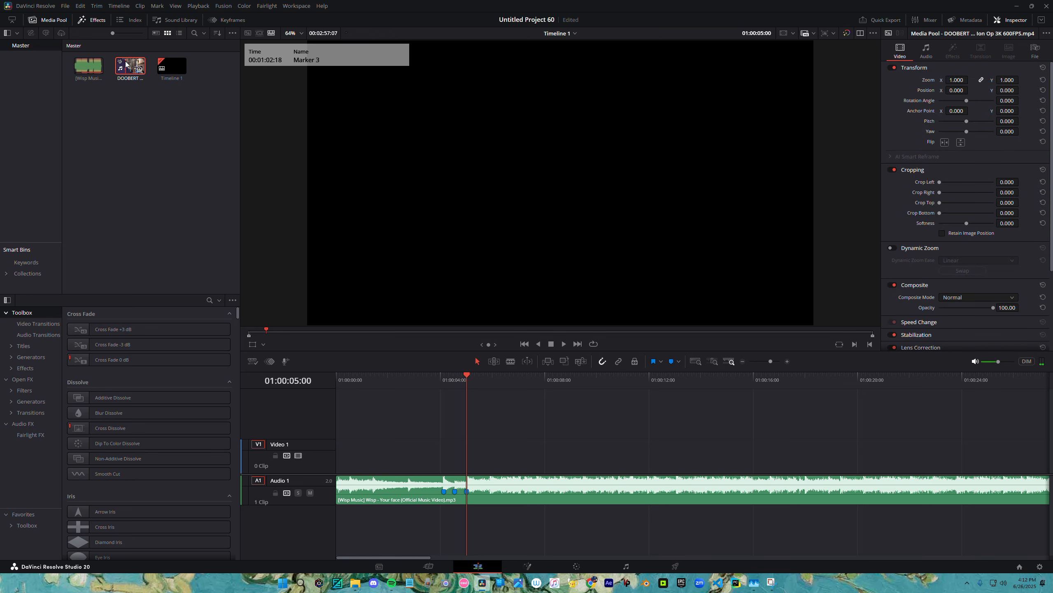
Place the DOOBERT Reyna Ion Op 3K 600FPS gameplay clip on Video 1 above the music and move the playhead to 01:00:04:03.
left_click(148, 76)
left_click(125, 65)
left_click_drag(121, 68, 397, 452)
left_click_drag(419, 383, 444, 386)
Change the gameplay clip's speed to 600 frames per second and play the sped-up footage briefly.
right_click(470, 444)
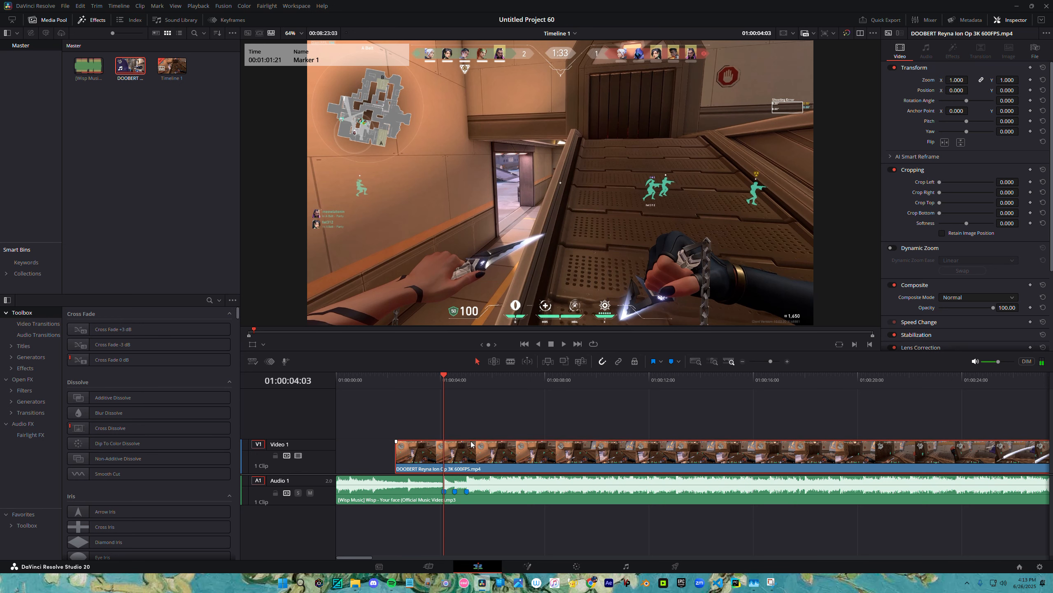
left_click(484, 299)
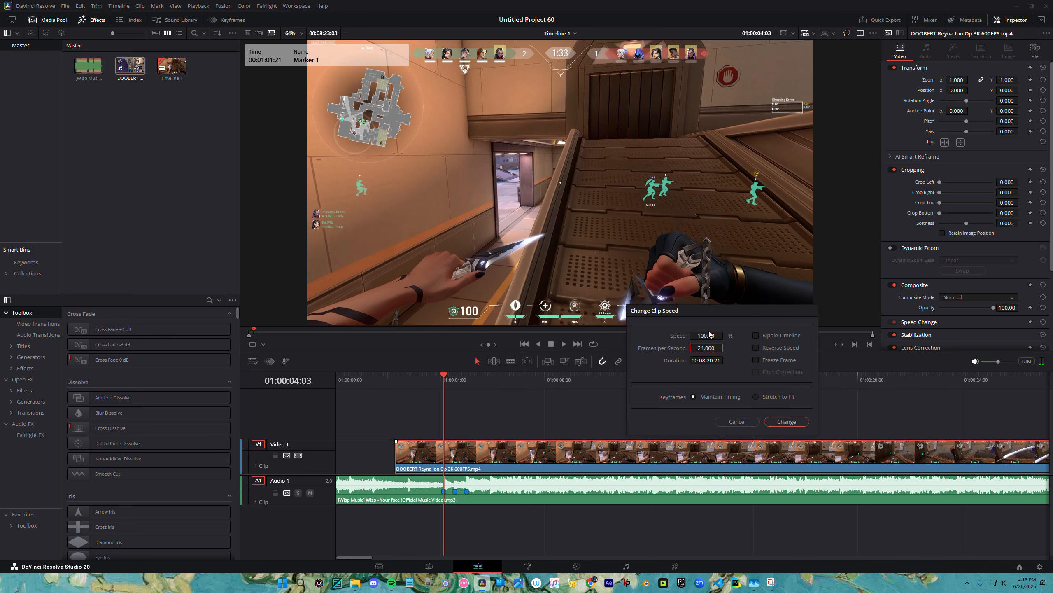
left_click(711, 347)
type("600")
key("Return")
key("space")
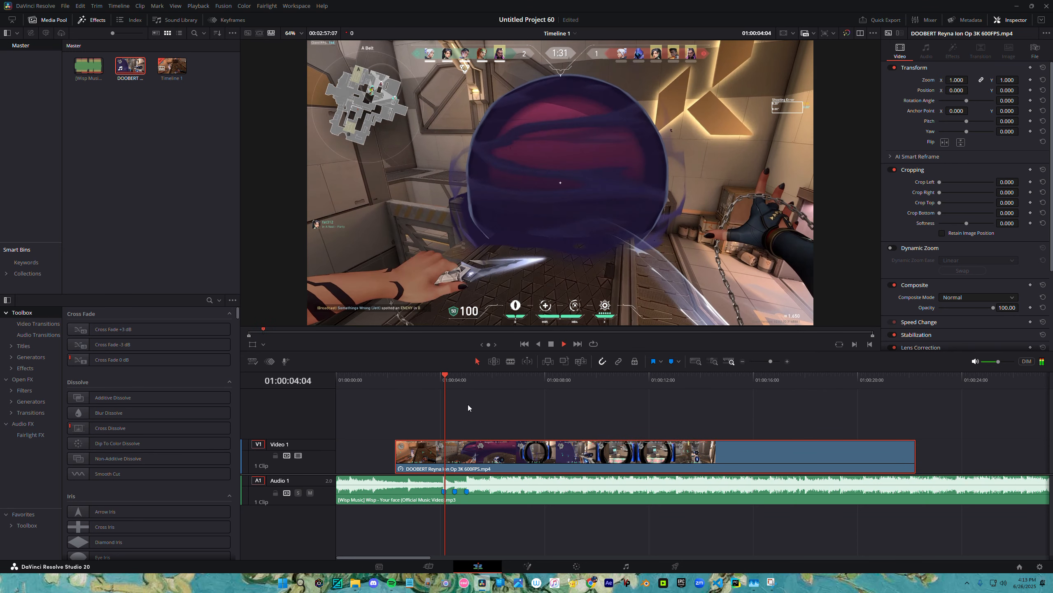
key("space")
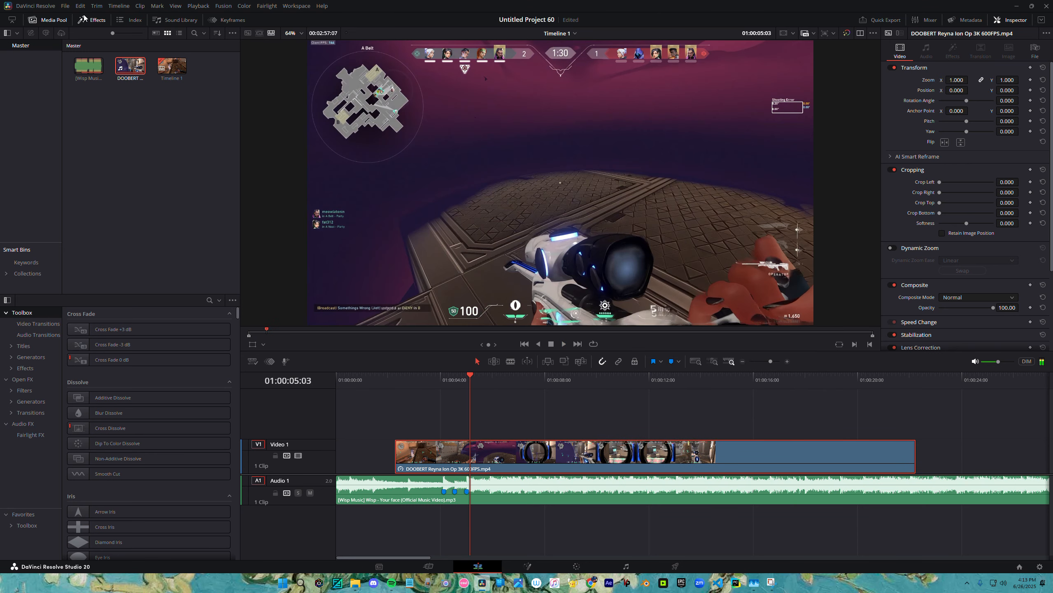
Set the render cache mode to Smart and enable color output caching for the gameplay clip.
left_click(205, 5)
mouse_move(305, 48)
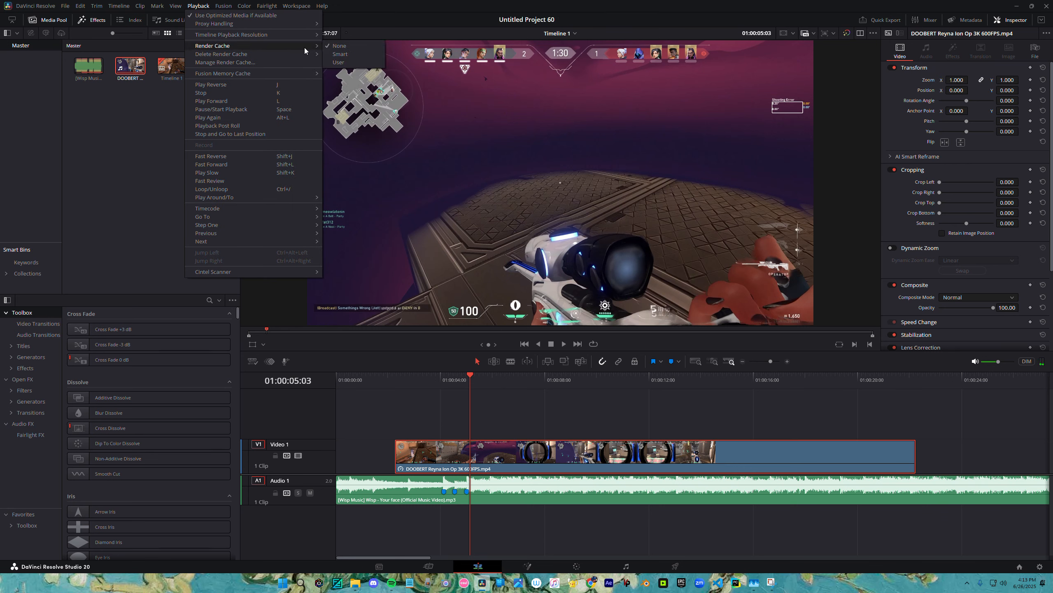
left_click(344, 55)
left_click(474, 423)
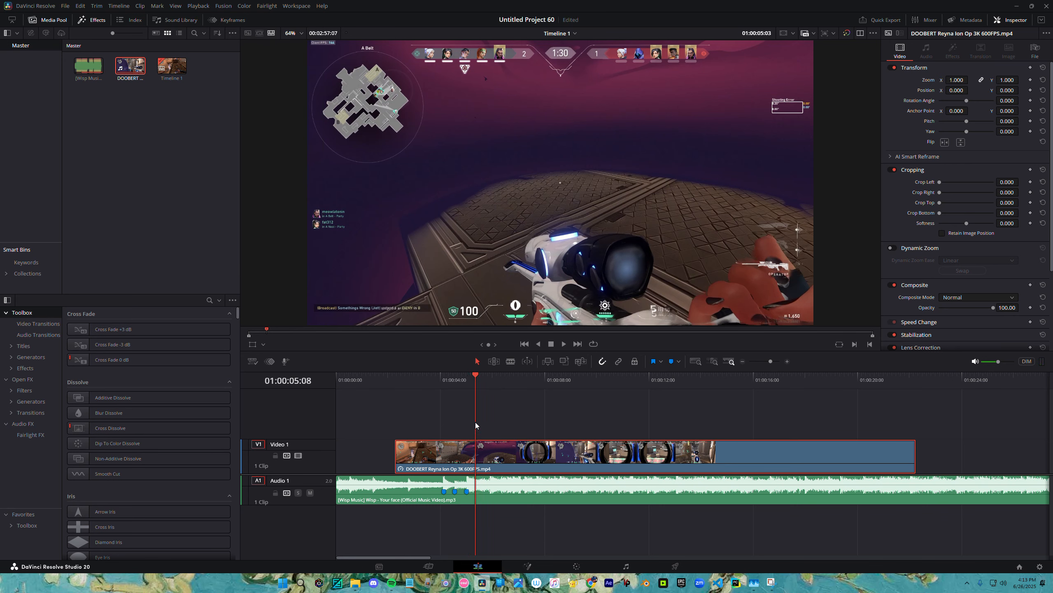
right_click(492, 469)
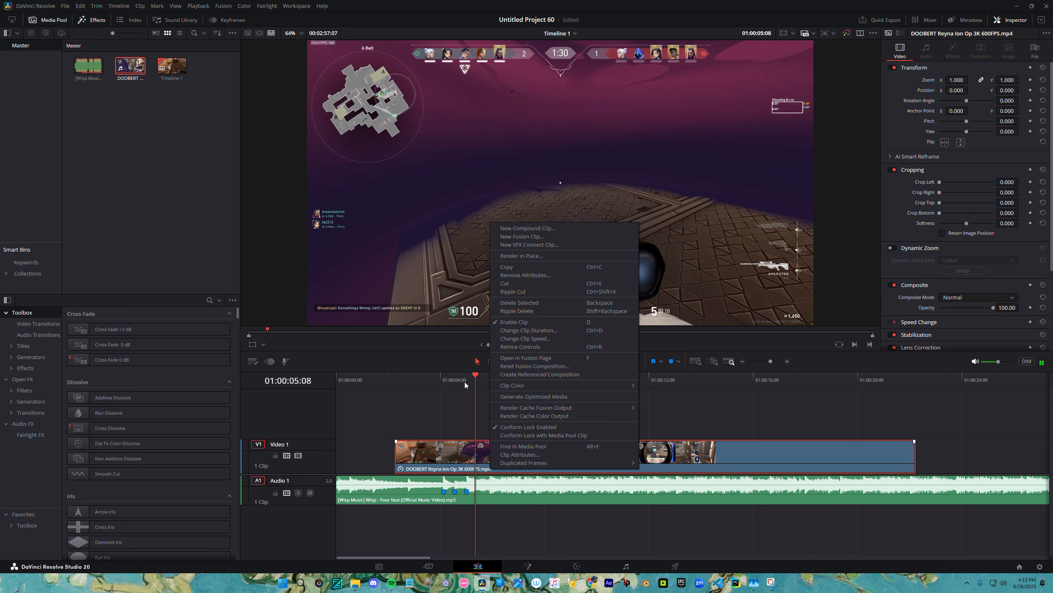
left_click(530, 415)
Play the gameplay clip's opening several times against the music to find where the footage should begin.
left_click_drag(418, 382, 399, 381)
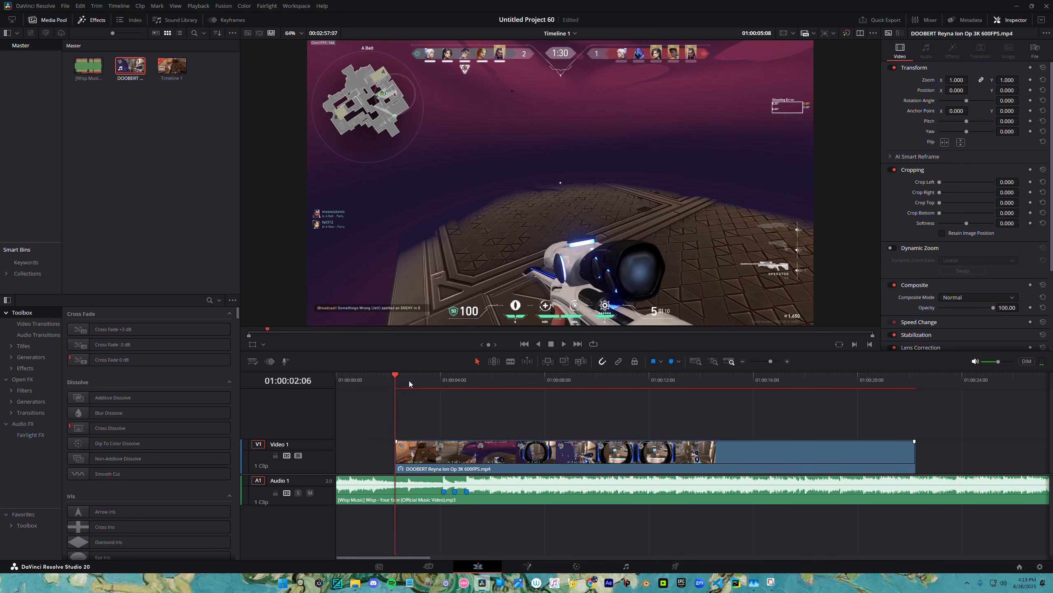
key("space")
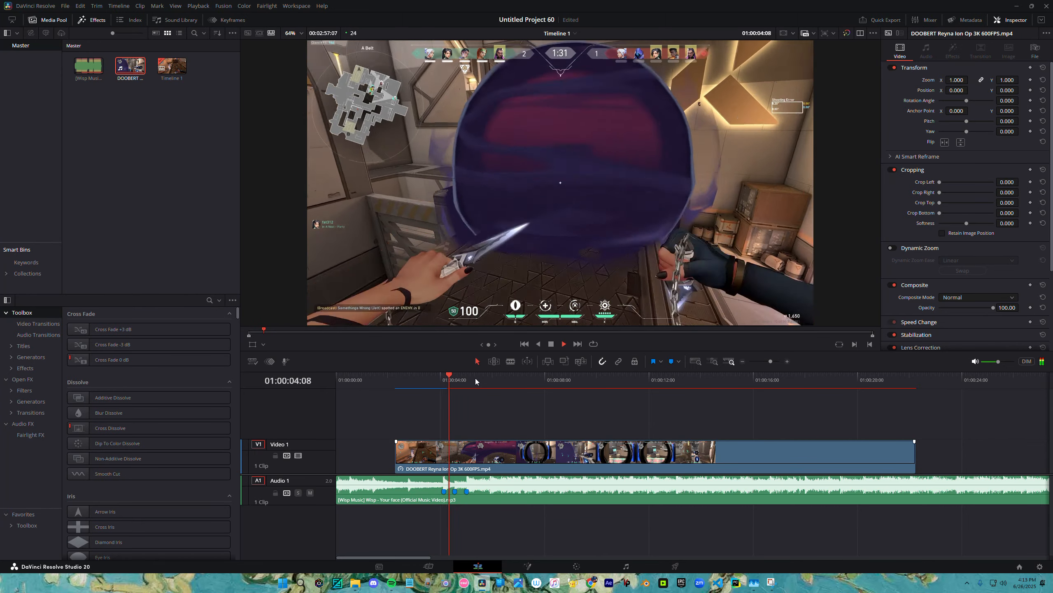
left_click_drag(464, 375, 427, 375)
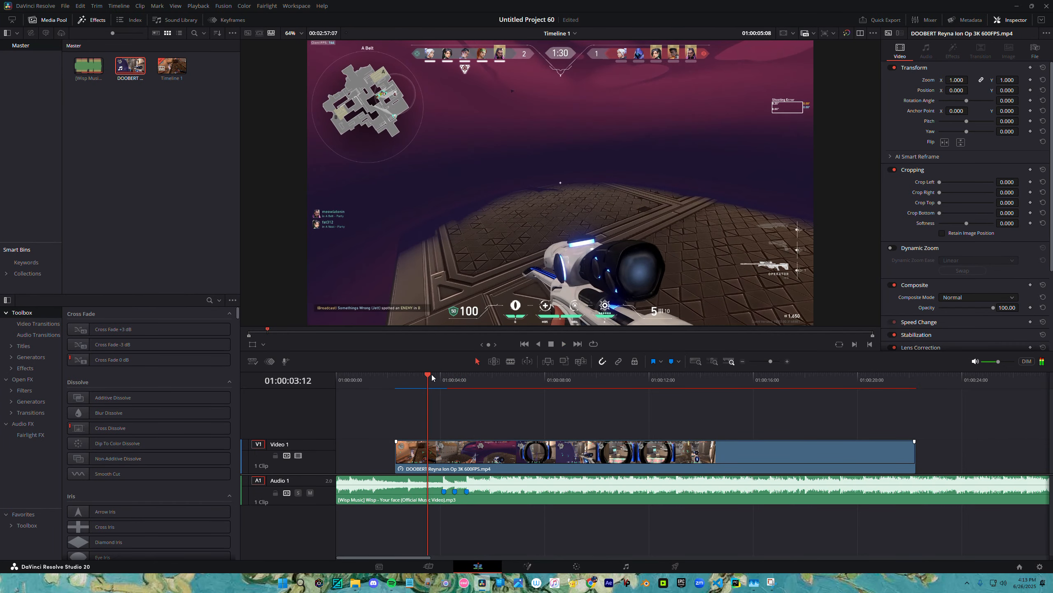
key("space")
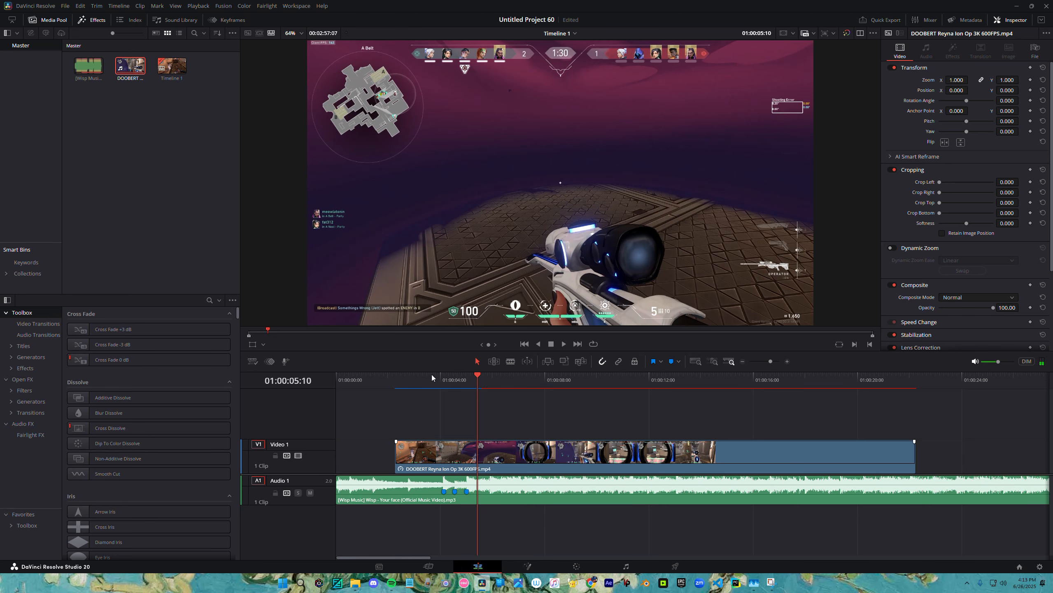
left_click(430, 374)
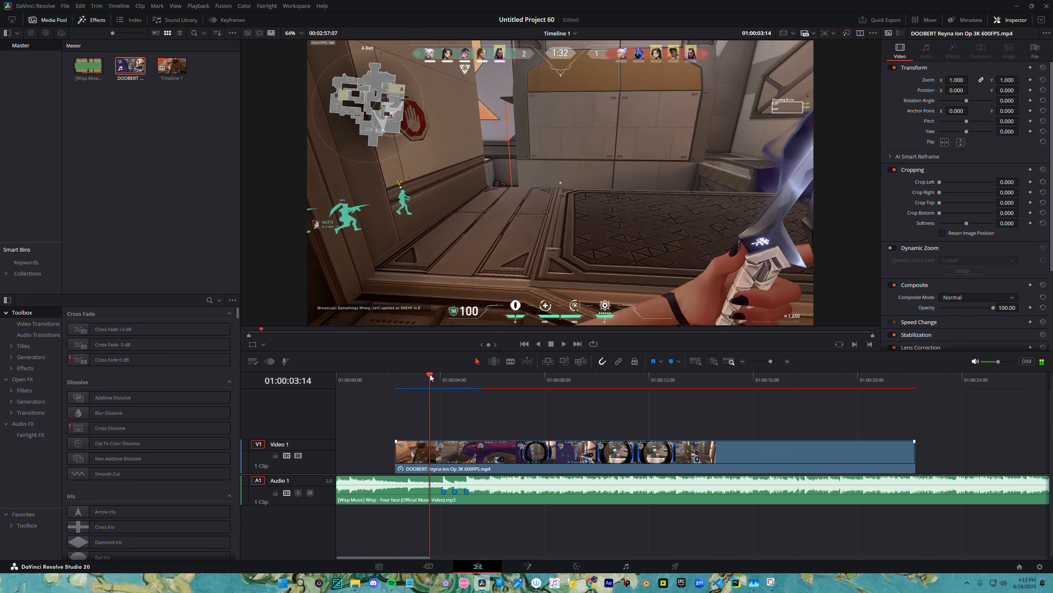
key("space")
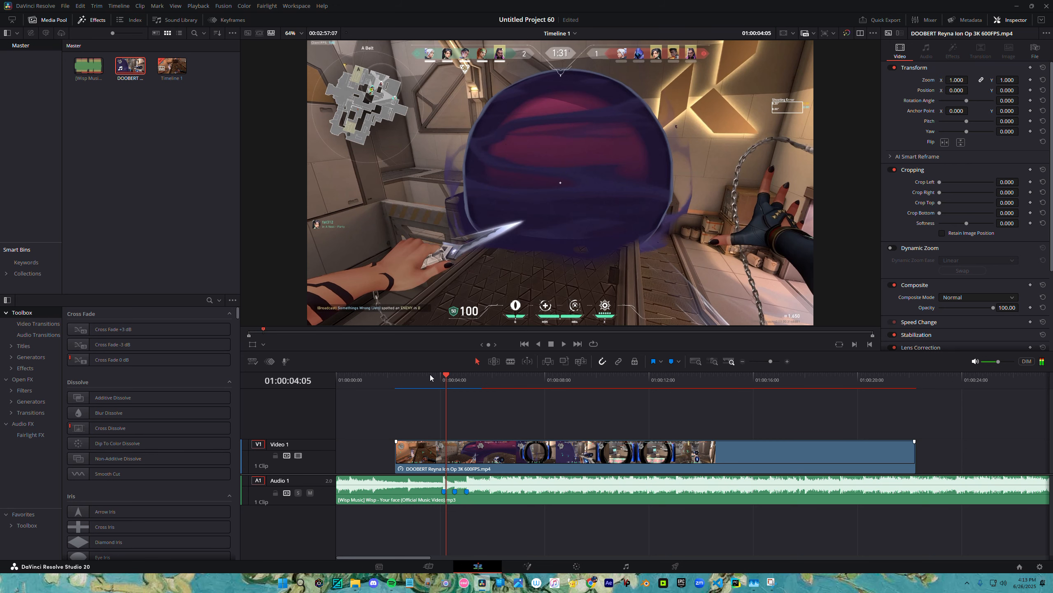
Split the gameplay clip at 01:00:03:22 and delete the segment before the cut.
key("Left")
key("Left")
key("Left")
key("Left")
key("Left")
key("Left")
key("Left")
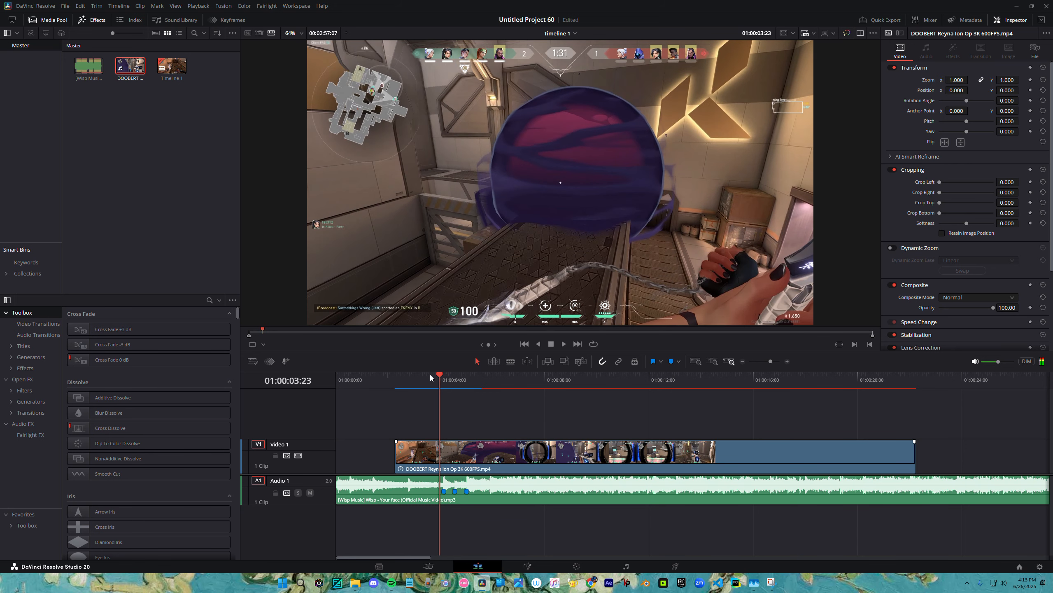
key("Left")
key("Right")
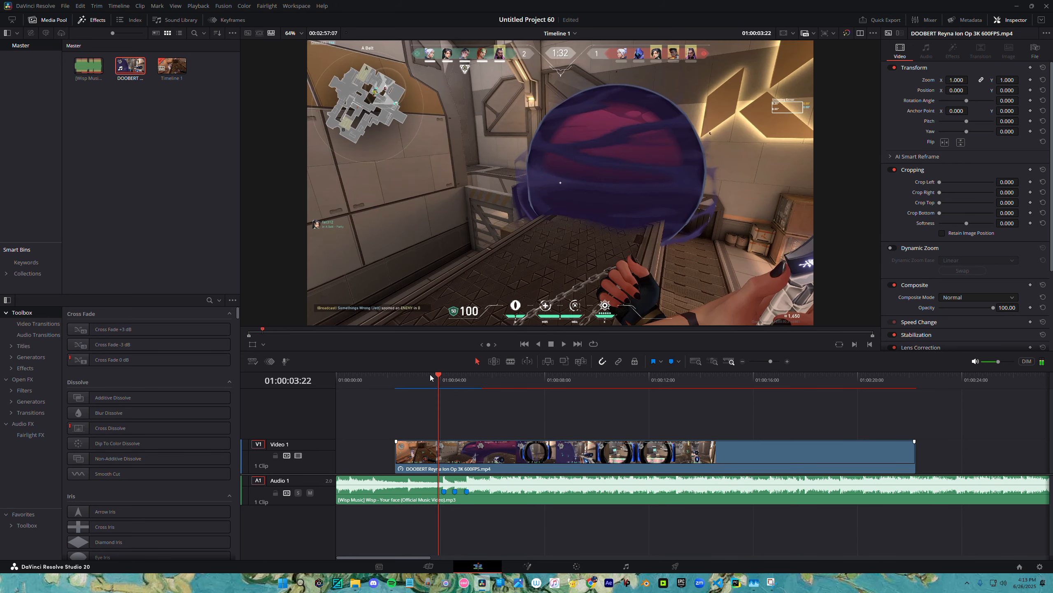
key("Right")
key("Left")
left_click(451, 464)
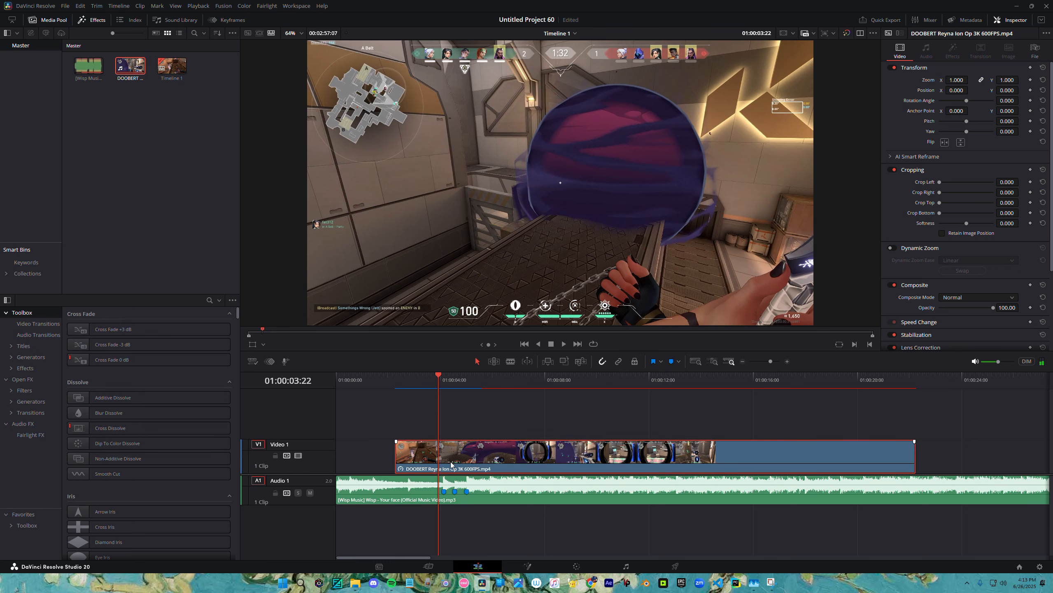
key("ctrl+b")
left_click_drag(421, 462, 404, 461)
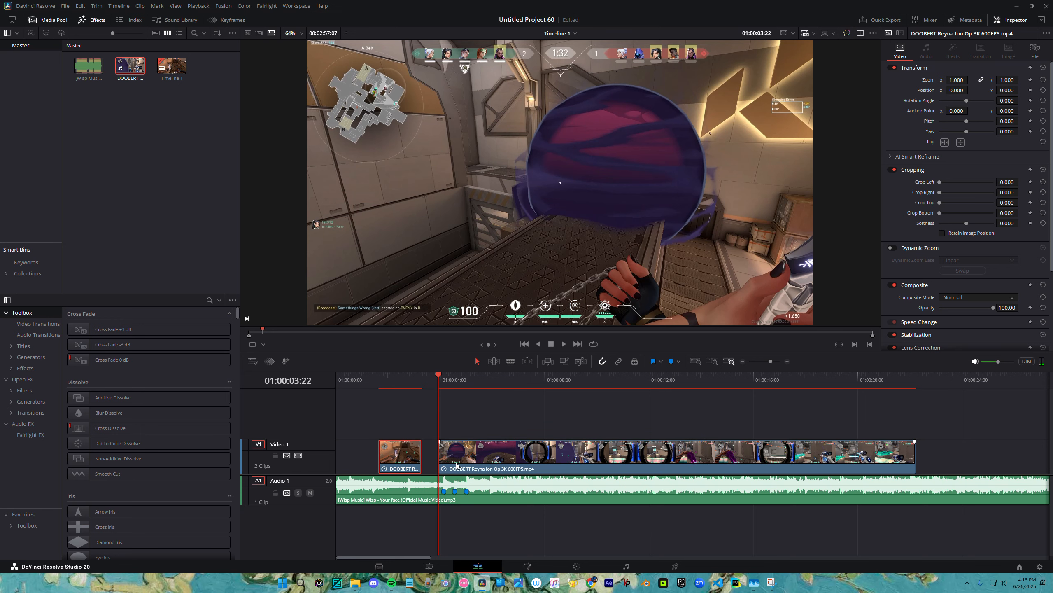
key("BackSpace")
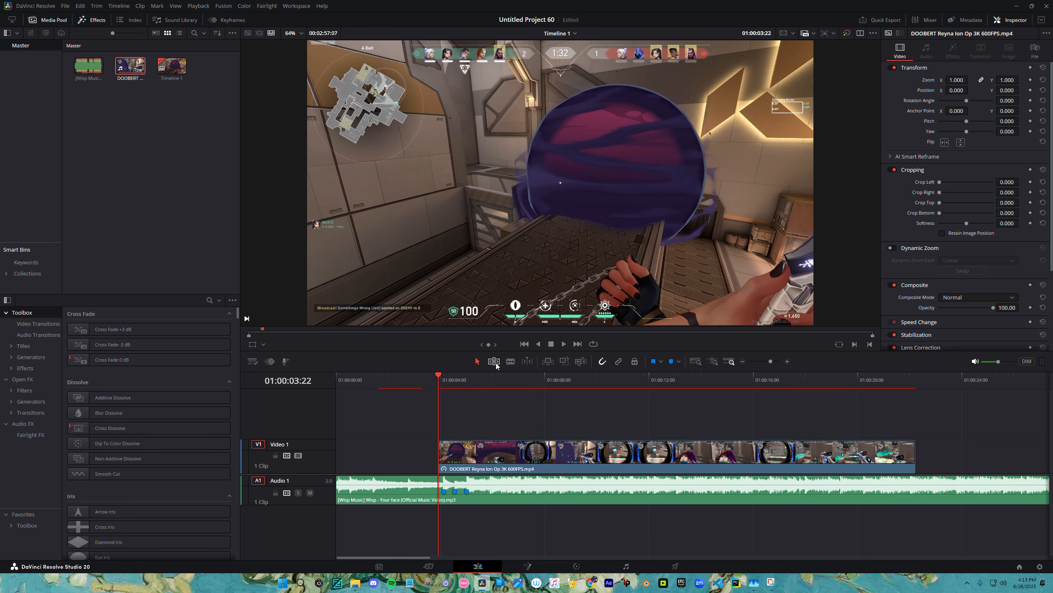
Split the clip at 01:00:04:08 and move the following segment to start at 01:00:04:10, leaving a short gap.
key("space")
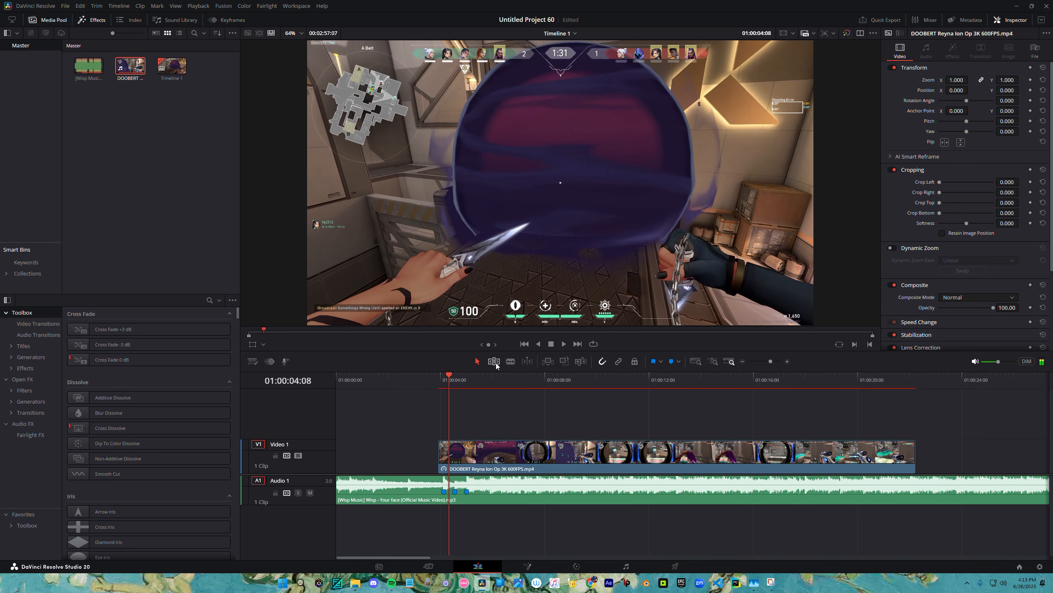
key("ctrl+b")
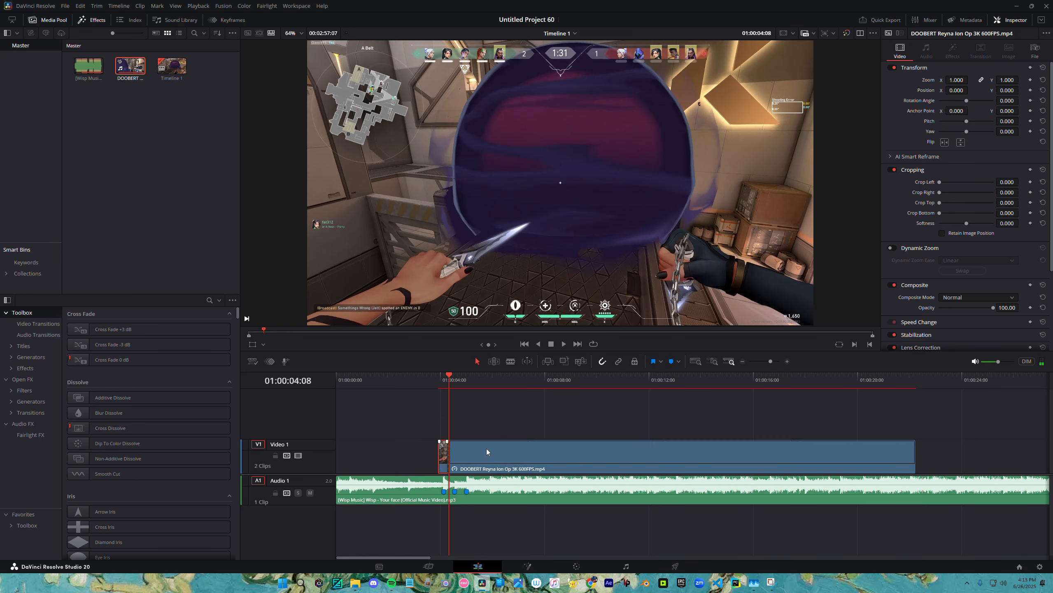
left_click(787, 361)
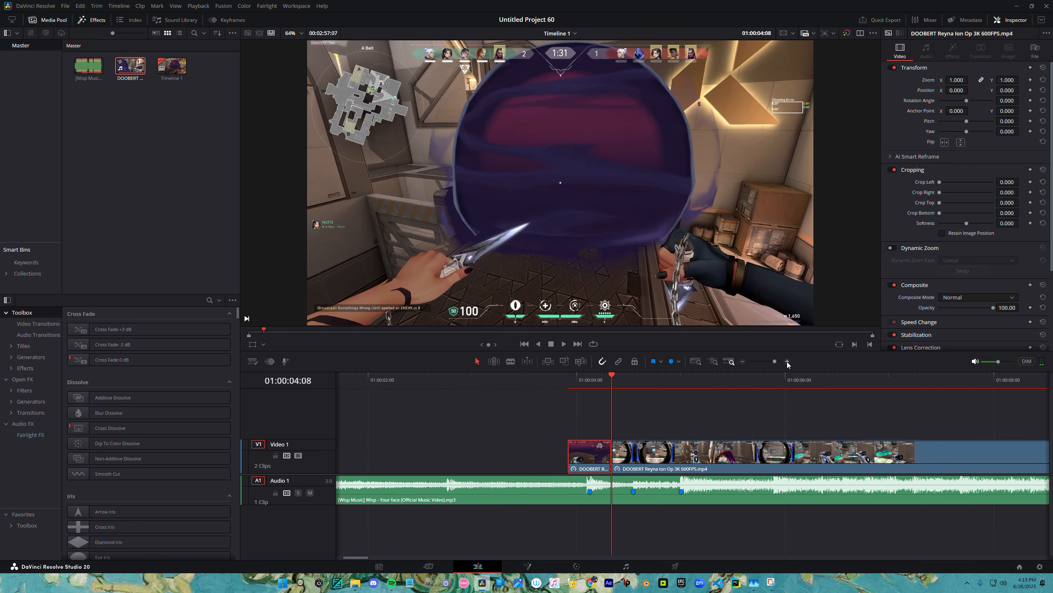
left_click(560, 387)
left_click_drag(560, 387, 568, 386)
left_click_drag(666, 465, 674, 466)
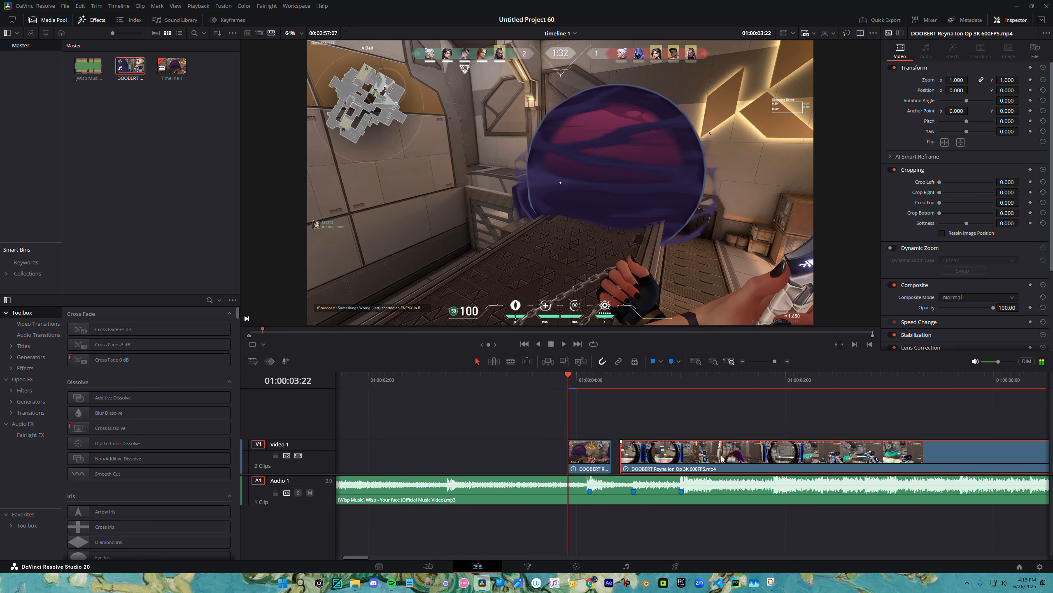
scroll(486, 391, "right", 3)
left_click(508, 383)
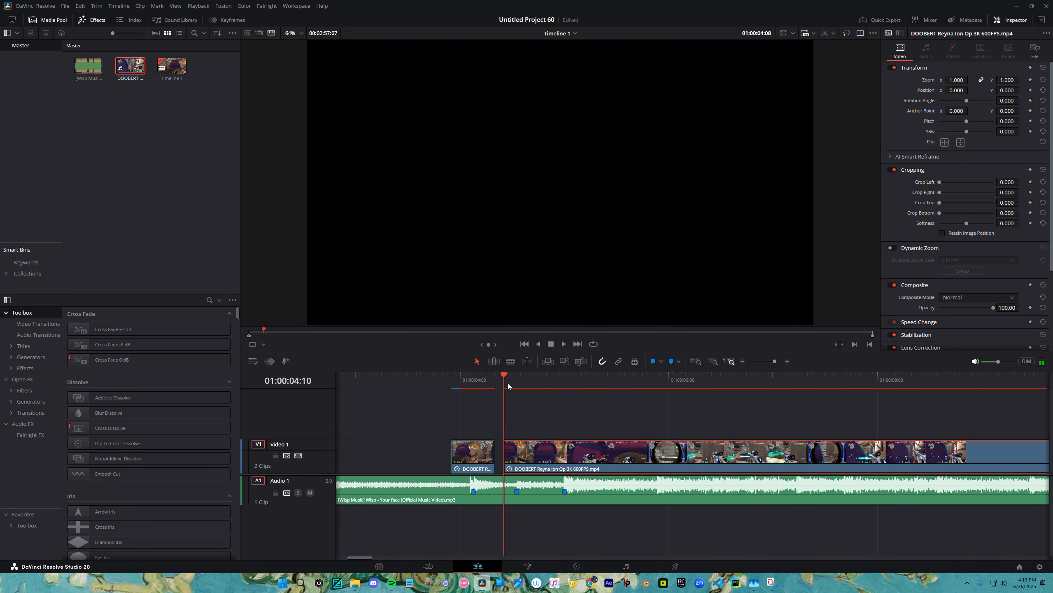
Play both segments against the music from 01:00:03:22 and scrub further through the footage after the gap.
left_click_drag(508, 386, 430, 394)
key("space")
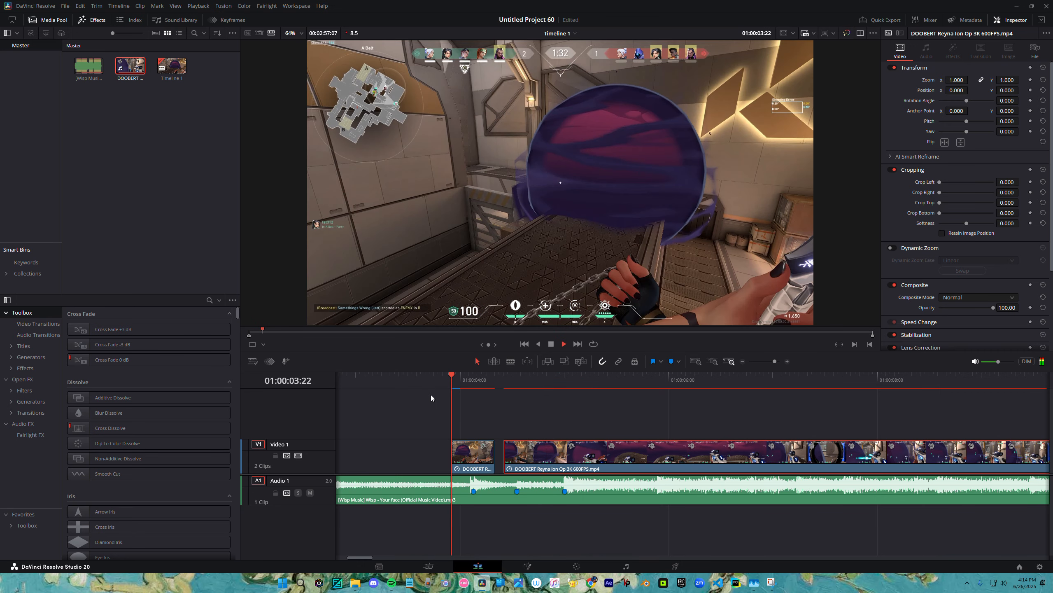
key("space")
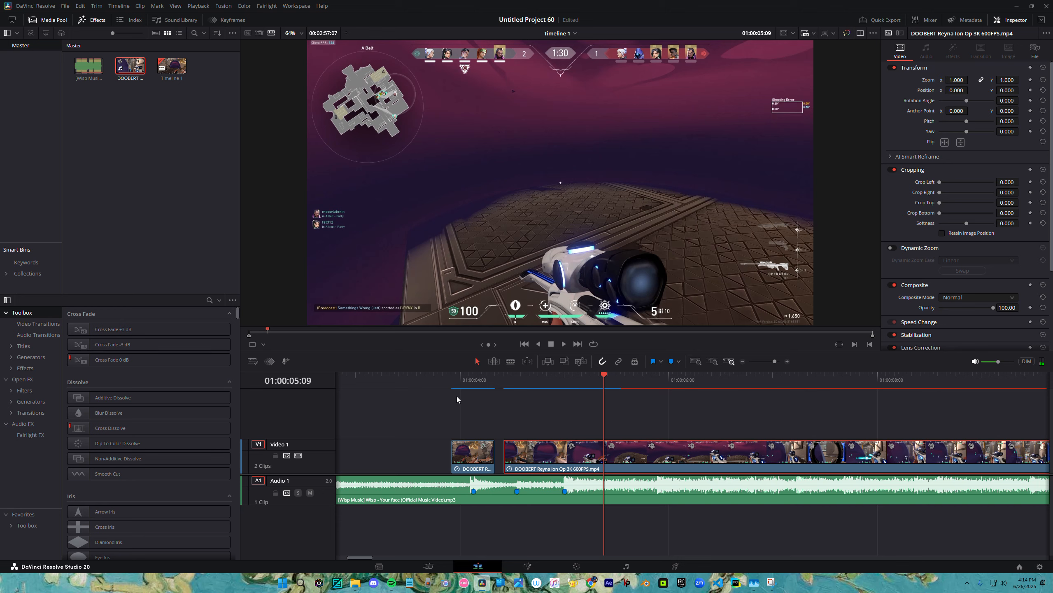
left_click(626, 379)
key("space")
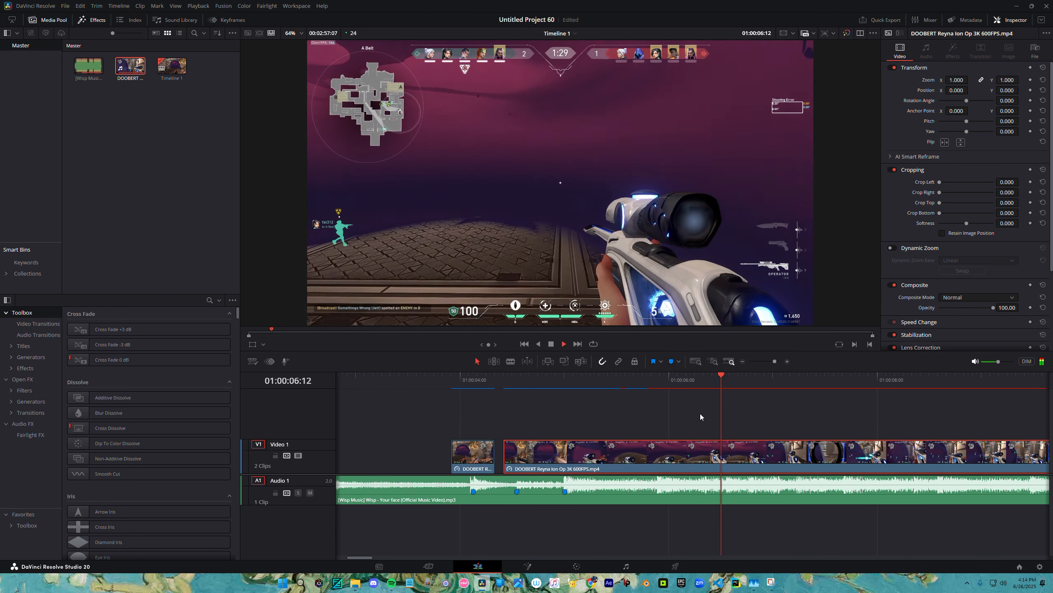
key("space")
left_click(708, 380)
left_click_drag(709, 379, 786, 388)
Replay the passage around the gap between the two segments to check its timing against the beat markers.
left_click(472, 380)
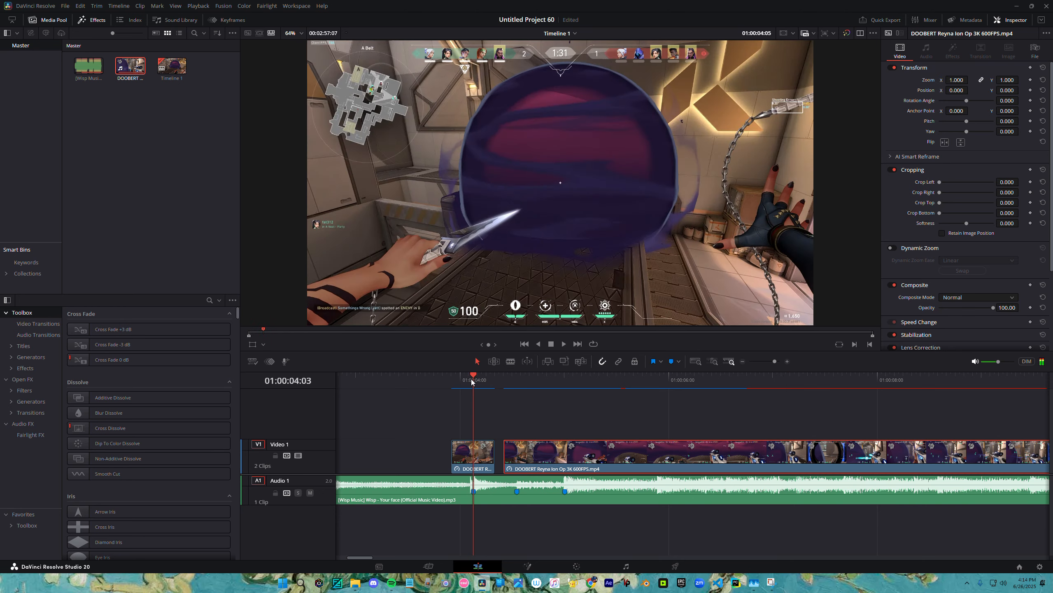
left_click_drag(479, 377, 391, 375)
key("space")
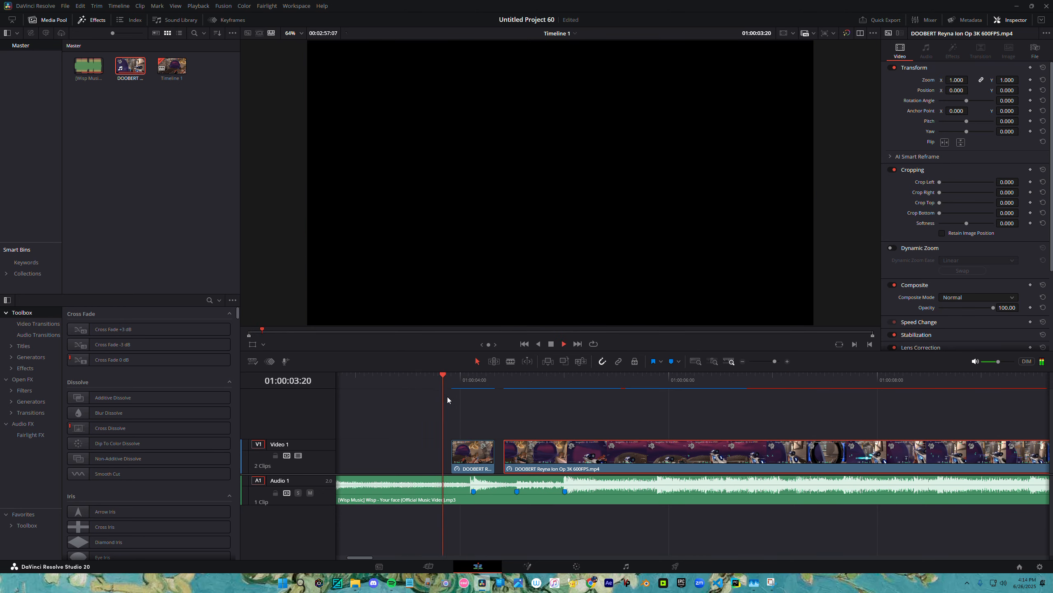
key("space")
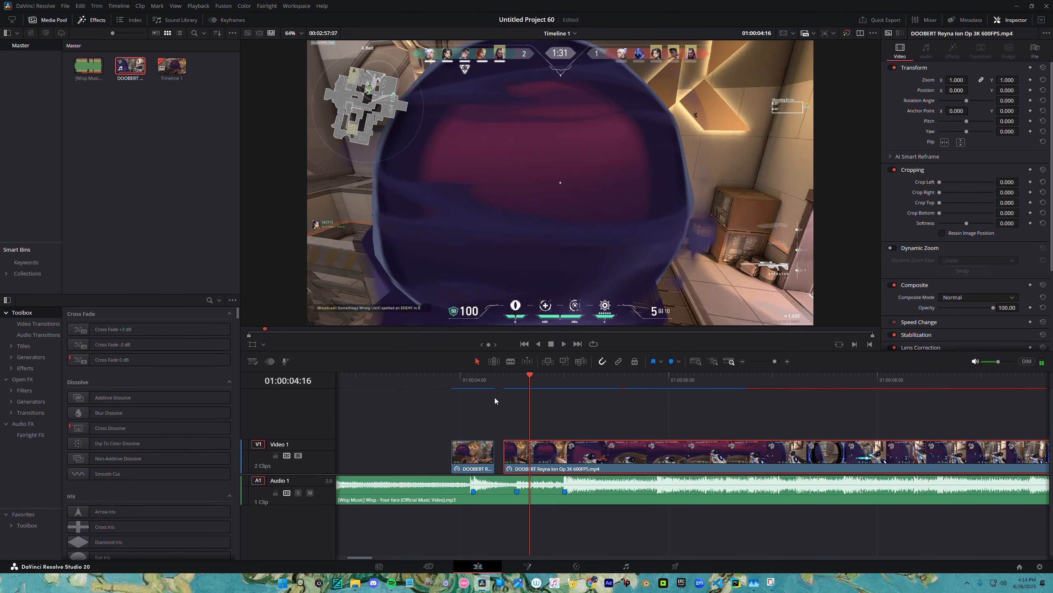
left_click_drag(498, 380, 421, 379)
key("space")
key("space")
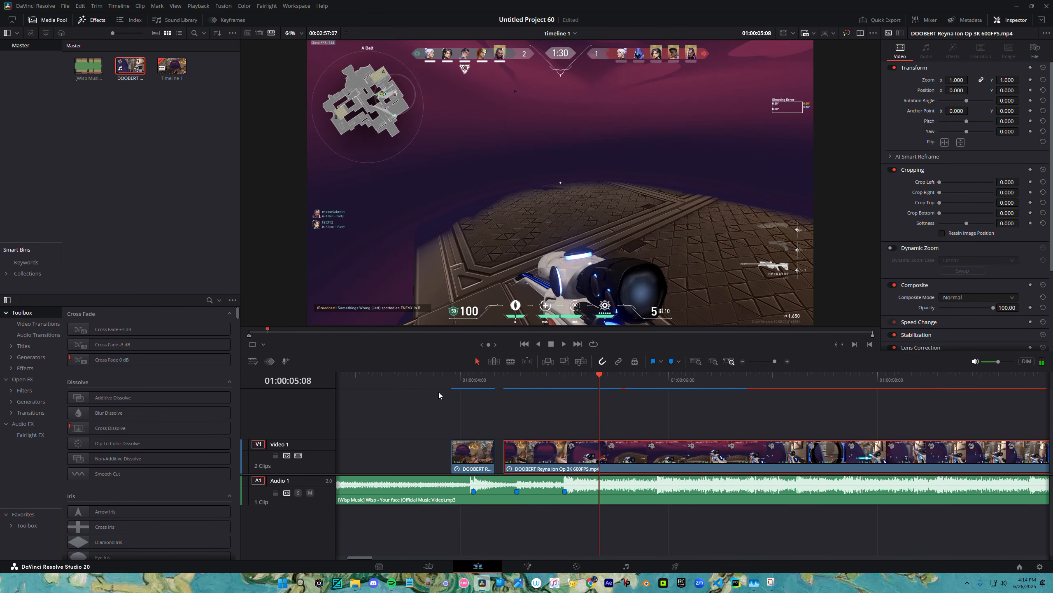
Move the short opening segment about 1.5 seconds earlier on Video 1, away from the long segment.
scroll(617, 397, "right", 1)
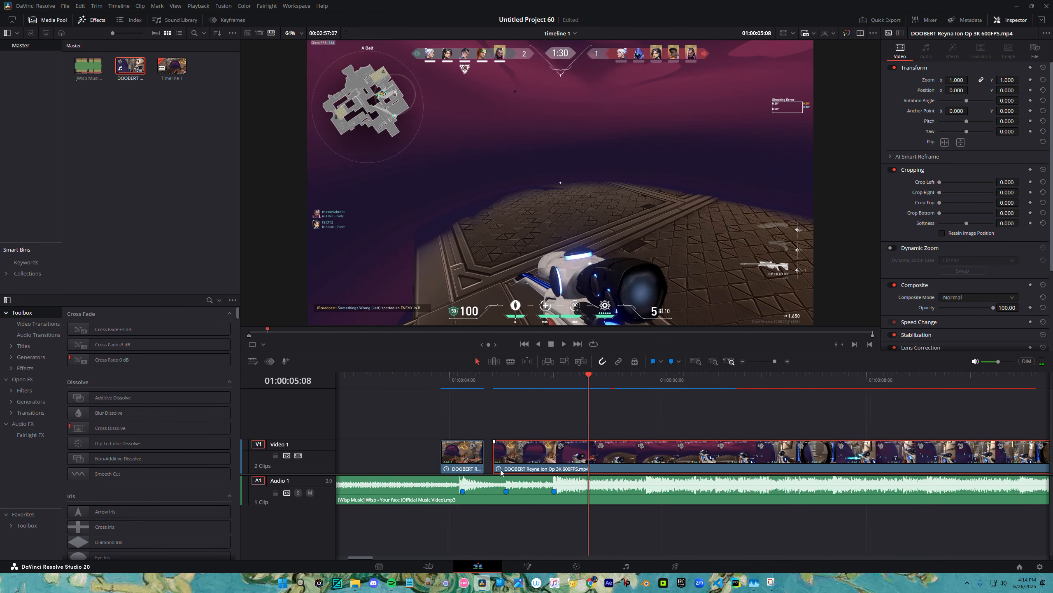
left_click(448, 461)
key("BackSpace")
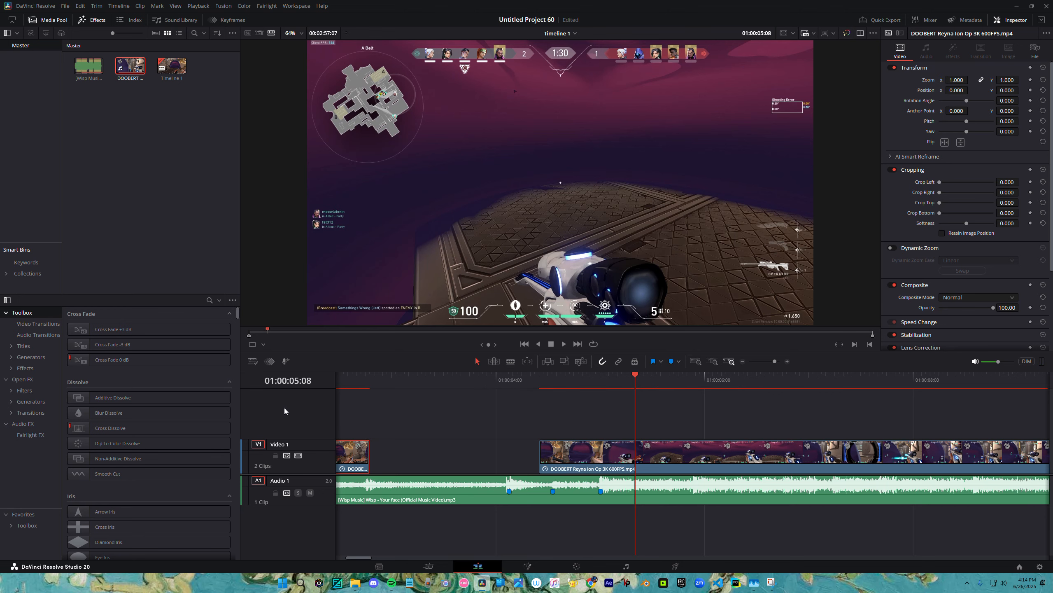
scroll(581, 399, "right", 10)
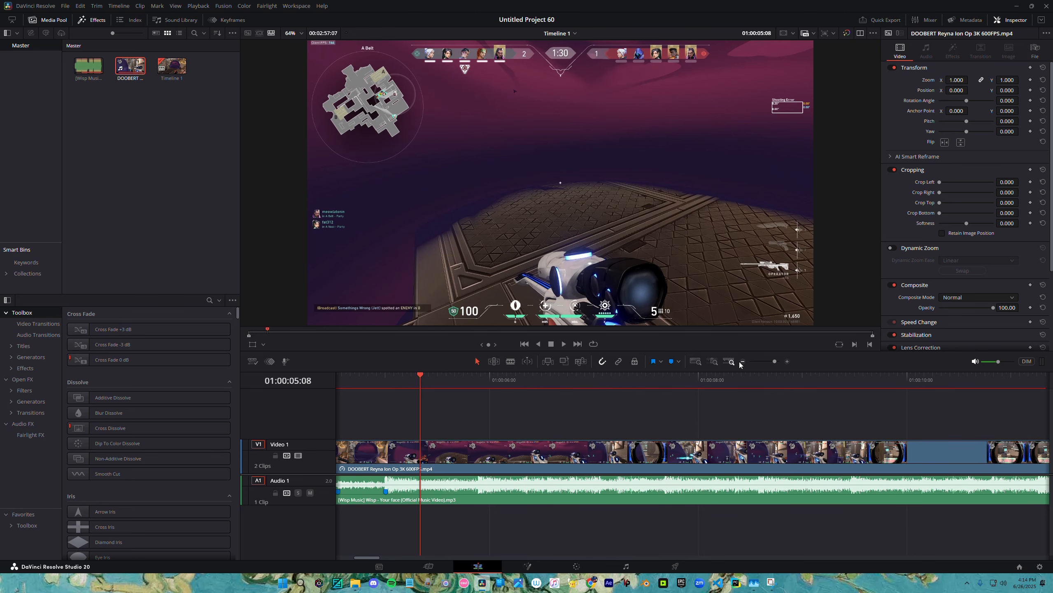
left_click_drag(773, 362, 746, 362)
left_click(787, 361)
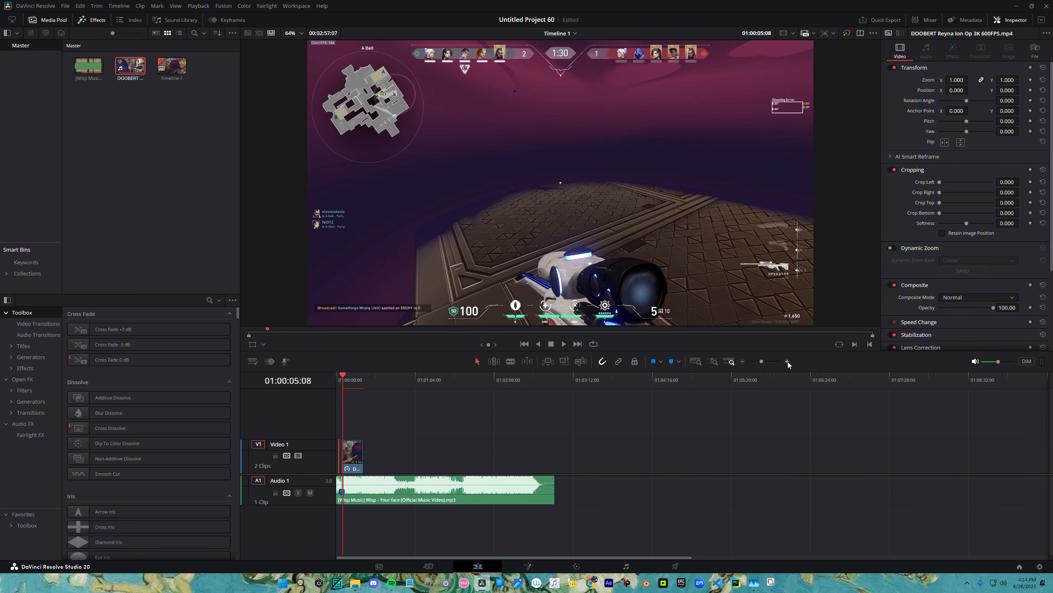
left_click(657, 392)
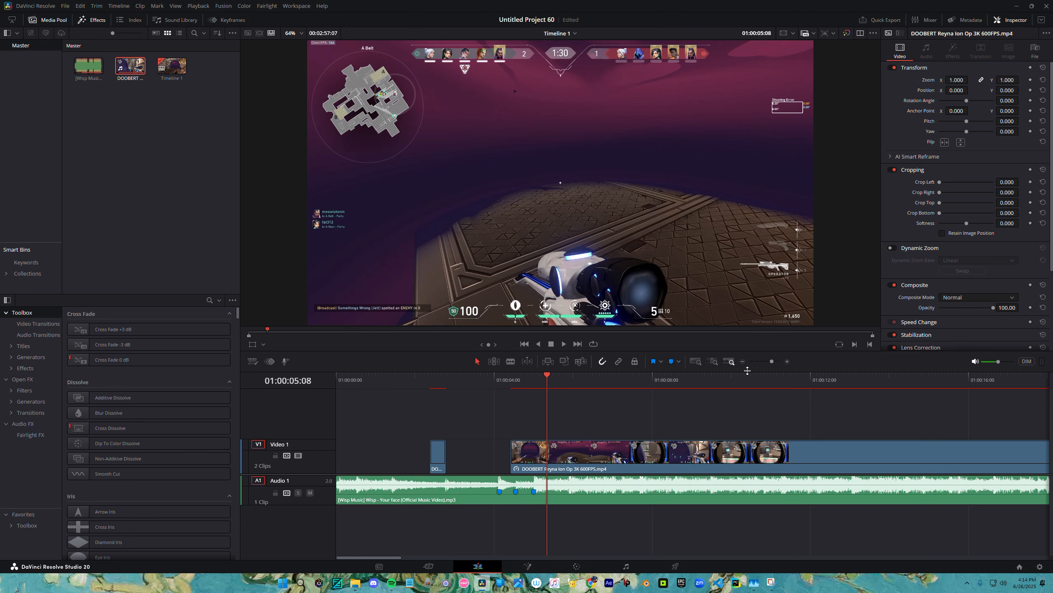
Scrub forward through the long gameplay segment from 01:00:05:08 to about 01:00:17:00 to locate the next kill.
left_click_drag(750, 374, 792, 376)
scroll(655, 419, "right", 10)
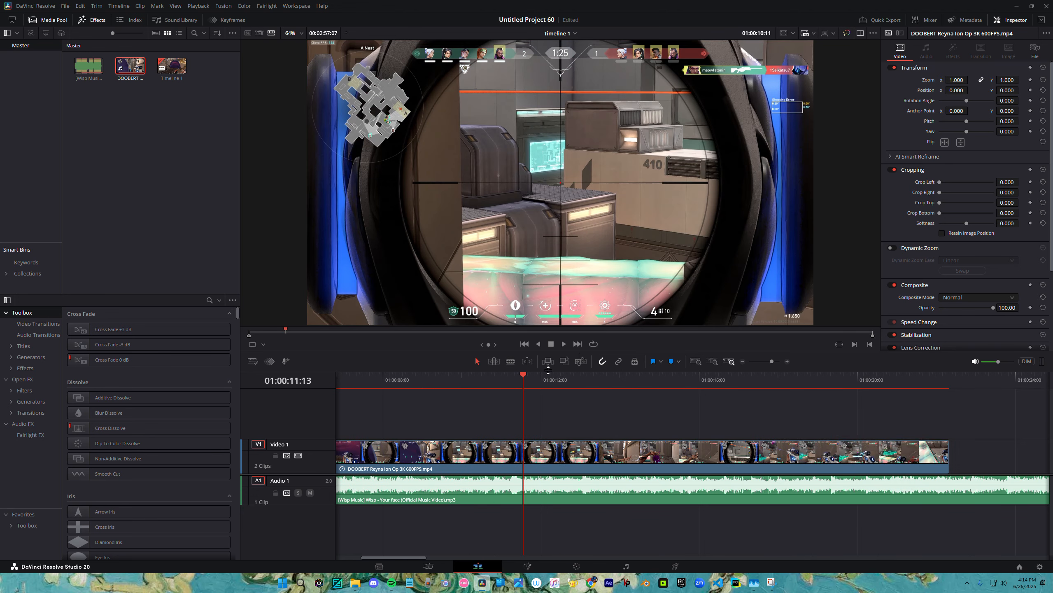
left_click(551, 386)
left_click(577, 388)
left_click_drag(579, 389, 668, 400)
scroll(721, 443, "right", 6)
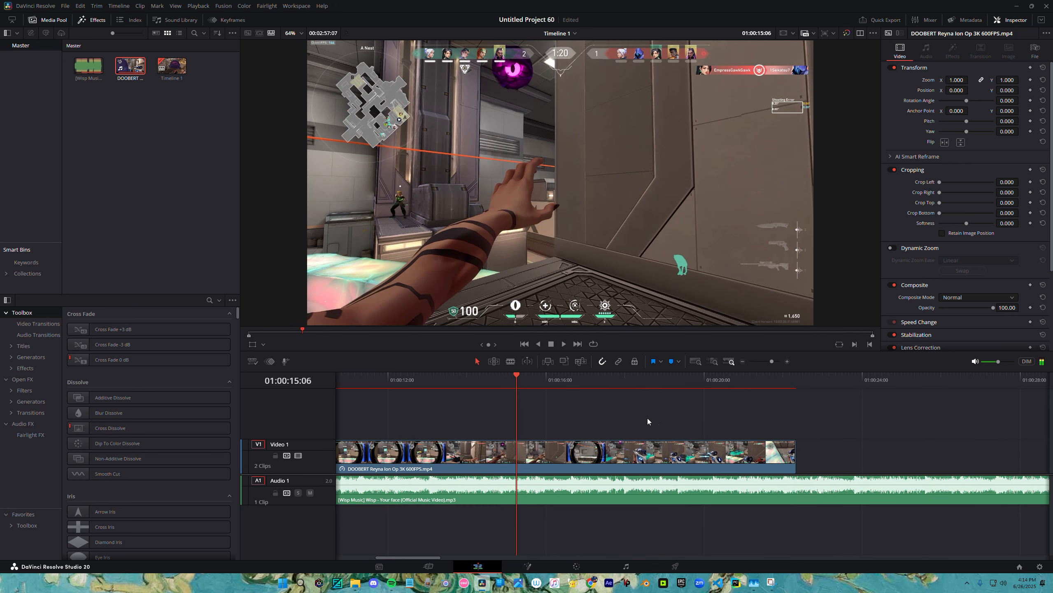
left_click_drag(513, 379, 505, 379)
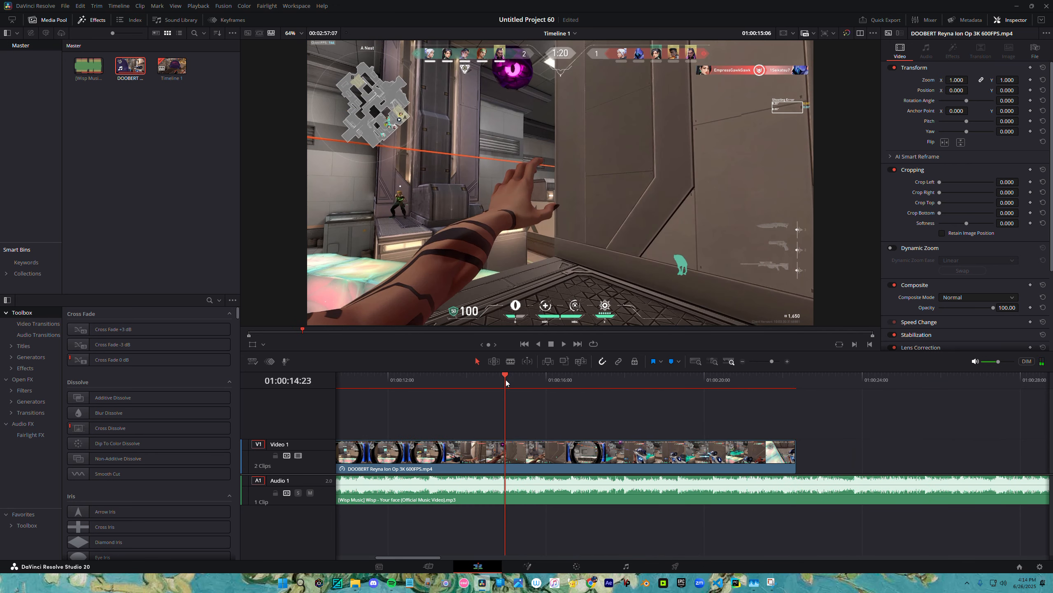
left_click(551, 385)
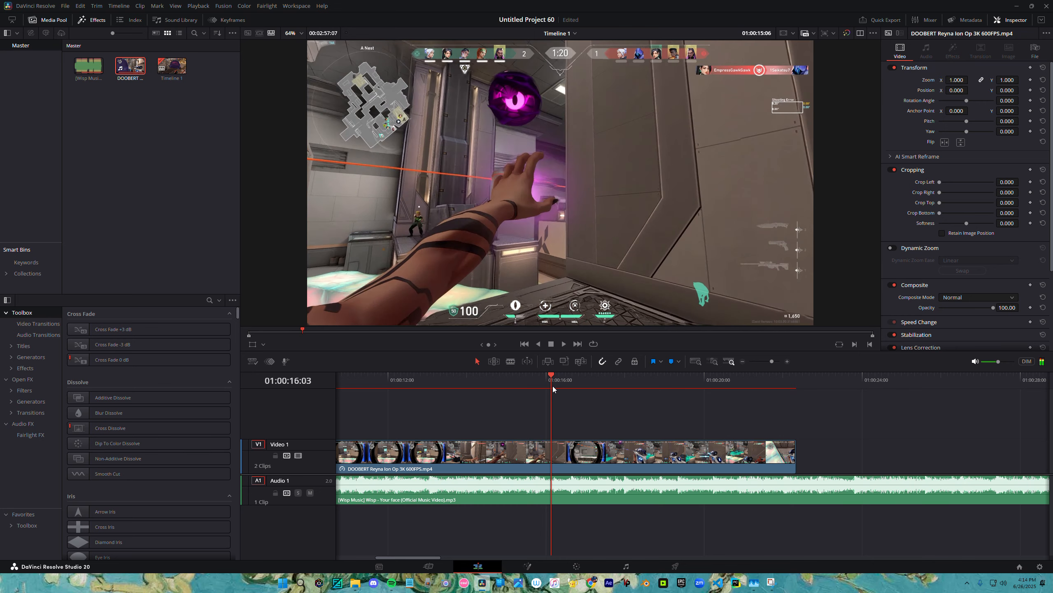
left_click_drag(553, 386, 585, 386)
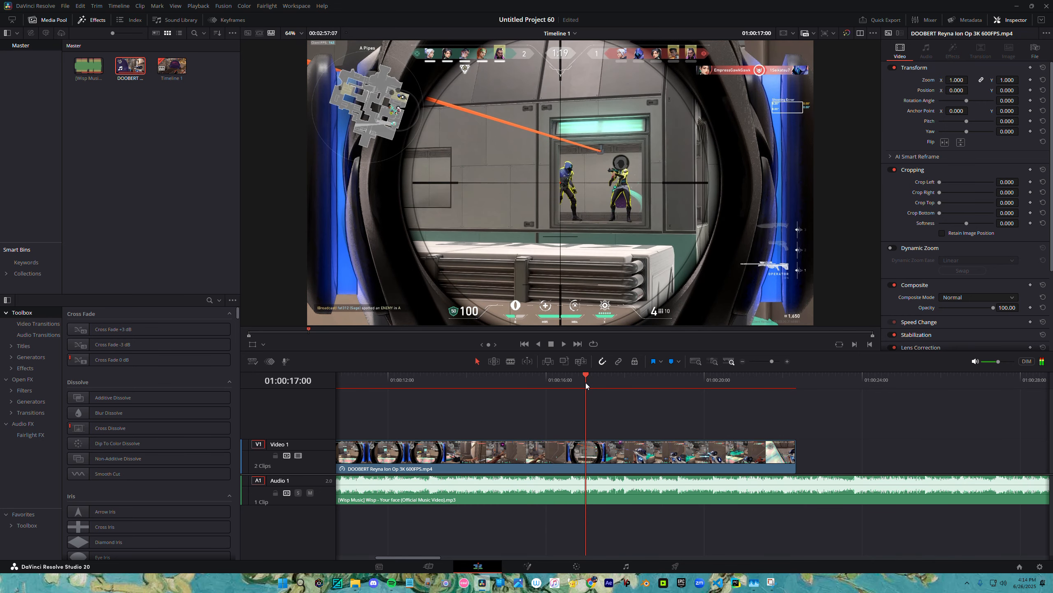
Split the gameplay clip at 01:00:17:18, 01:00:18:05 and 01:00:18:23 while playing through the kill sequence.
key("space")
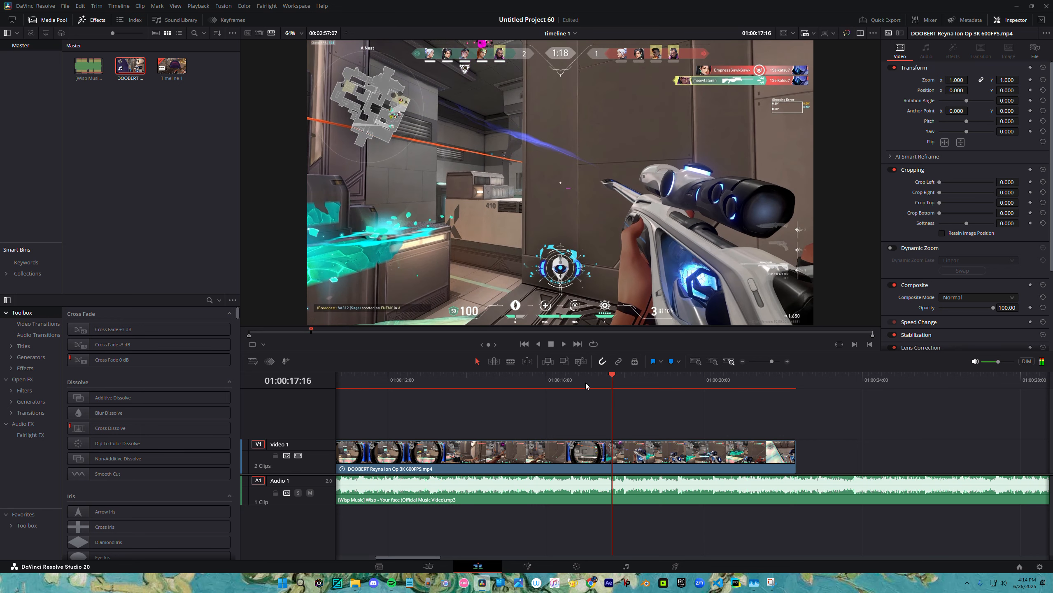
left_click(577, 450)
key("ctrl+b")
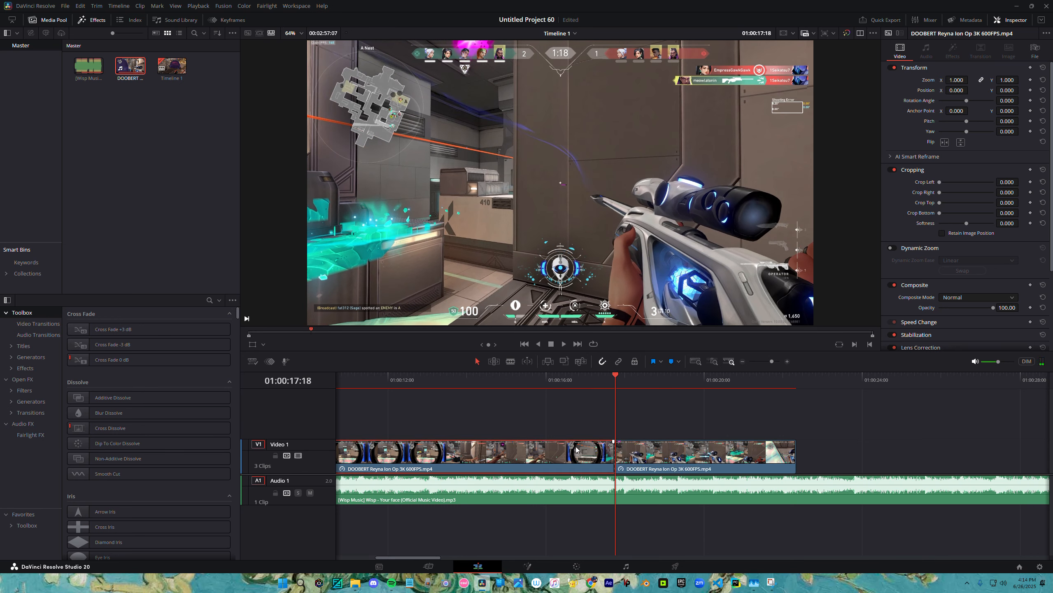
key("space")
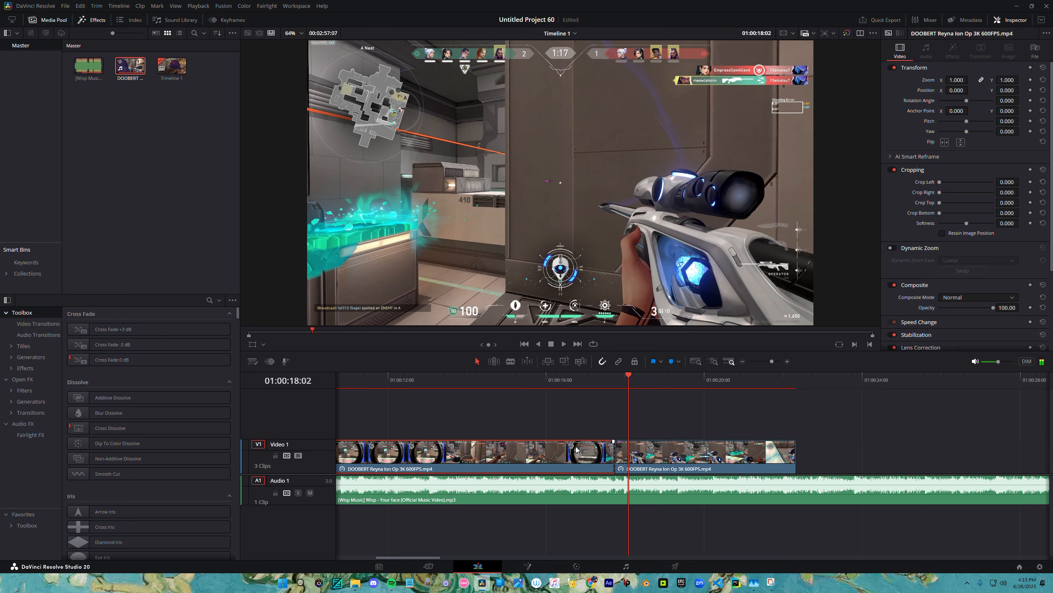
left_click(715, 469)
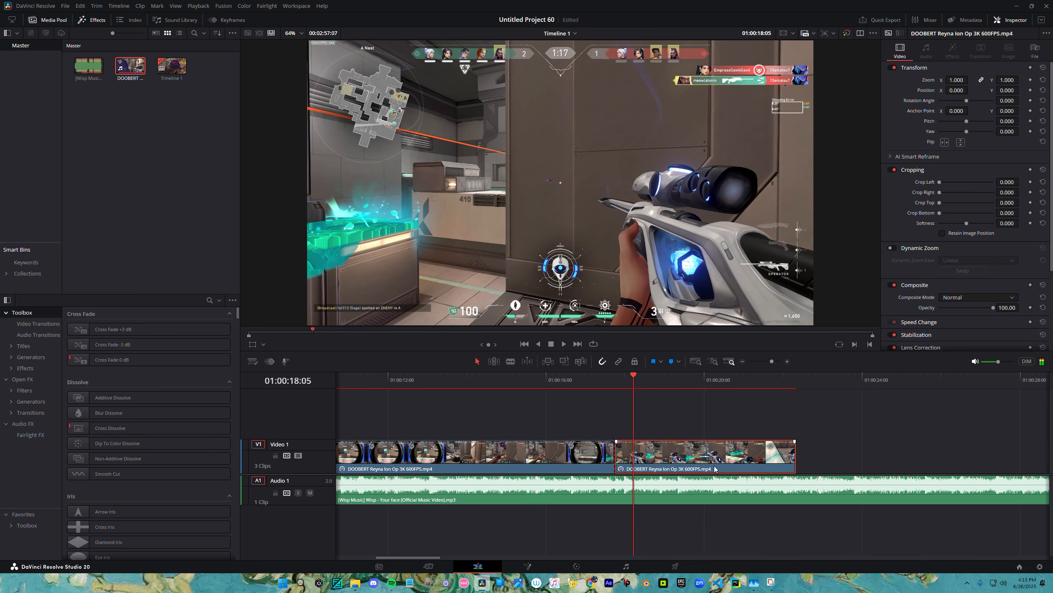
key("ctrl+b")
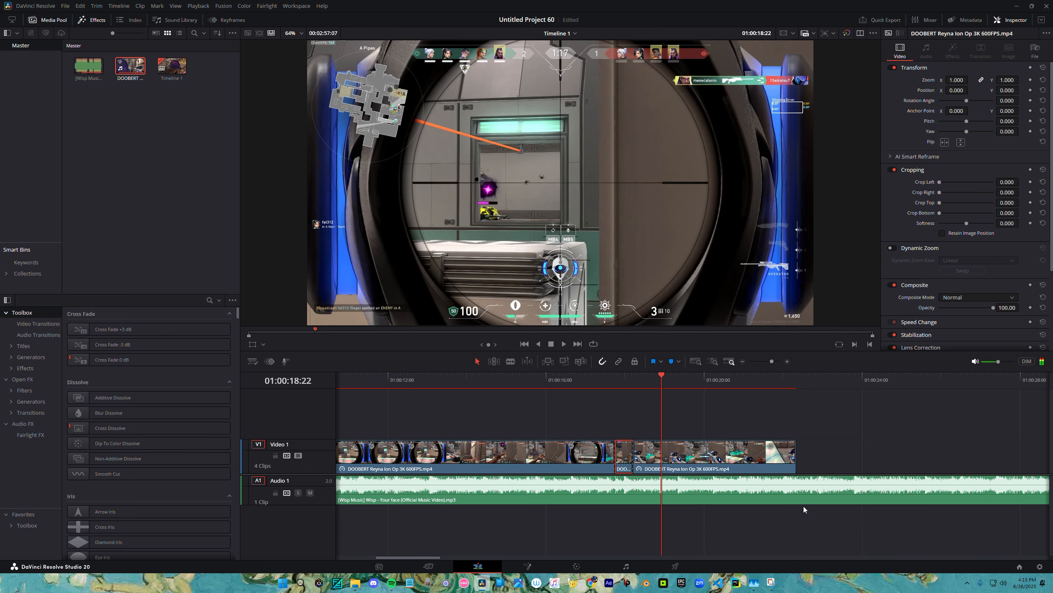
left_click(704, 457)
key("ctrl+b")
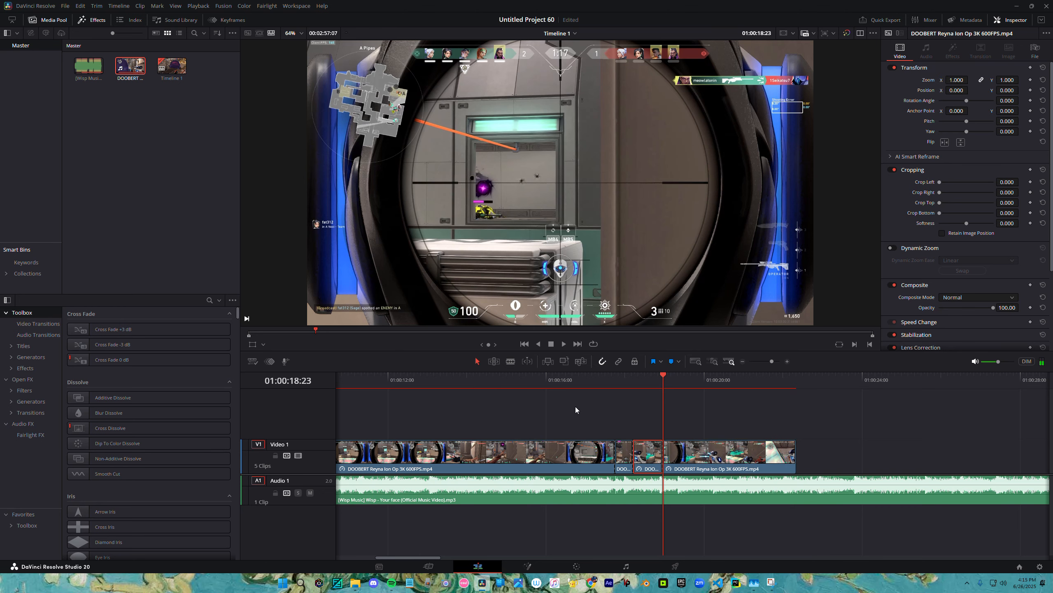
Delete the long gameplay segment that ends at 01:00:17:18.
scroll(576, 410, "left", 5)
left_click(523, 442)
key("BackSpace")
scroll(522, 440, "right", 5)
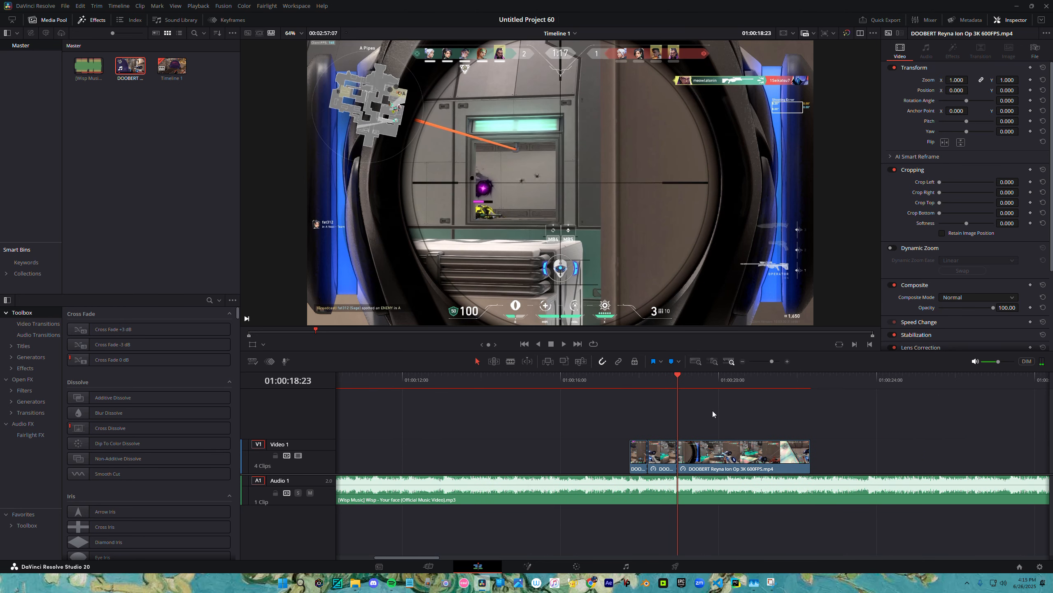
Replay the remaining segments between about 01:00:17:00 and 01:00:19:23 to review the kill timing.
left_click_drag(674, 379, 701, 383)
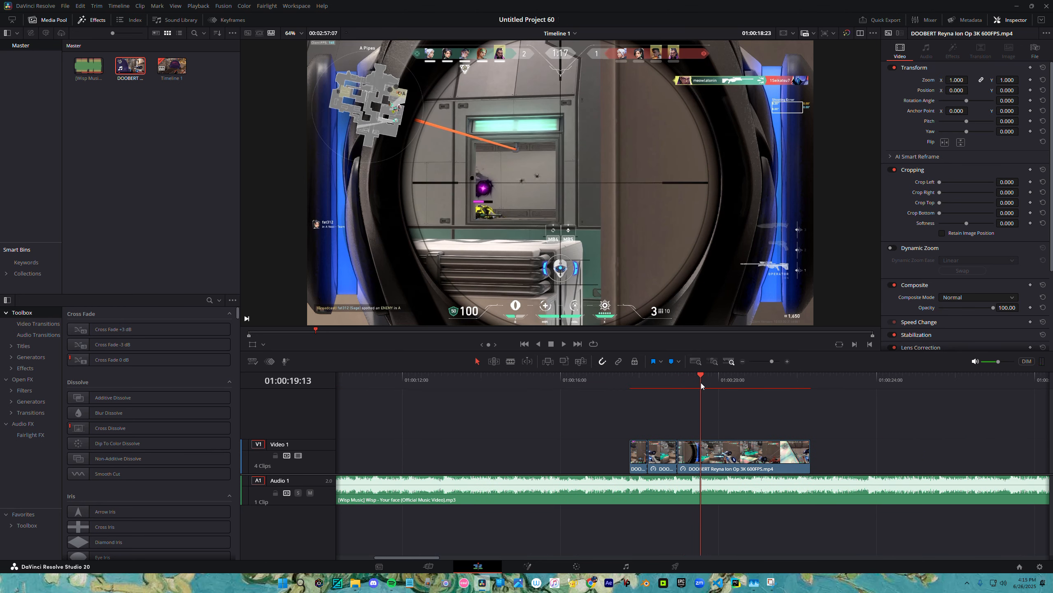
key("space")
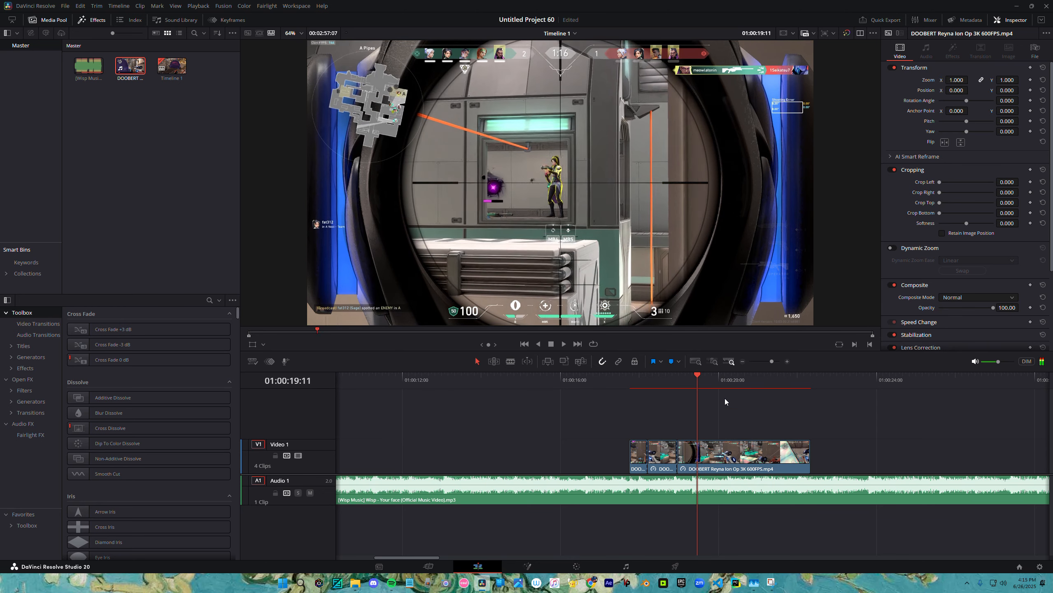
left_click(658, 384)
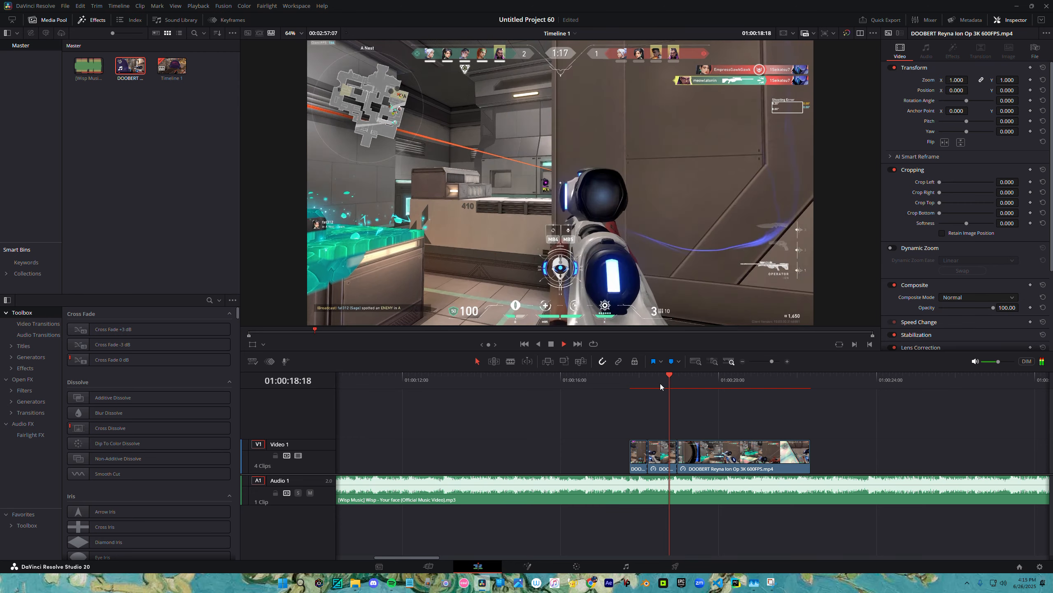
key("space")
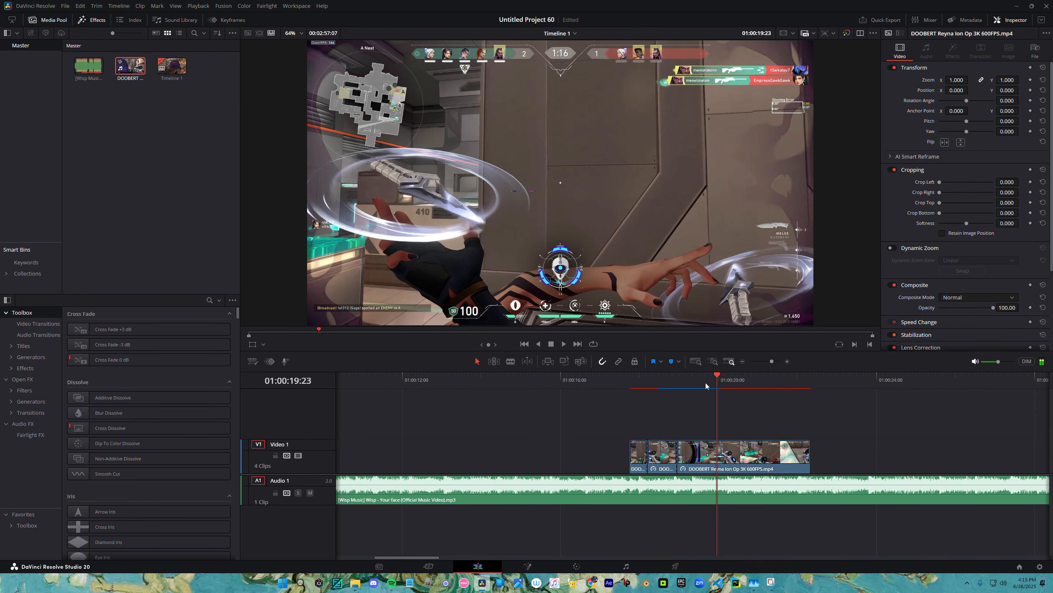
left_click_drag(703, 383, 593, 382)
key("space")
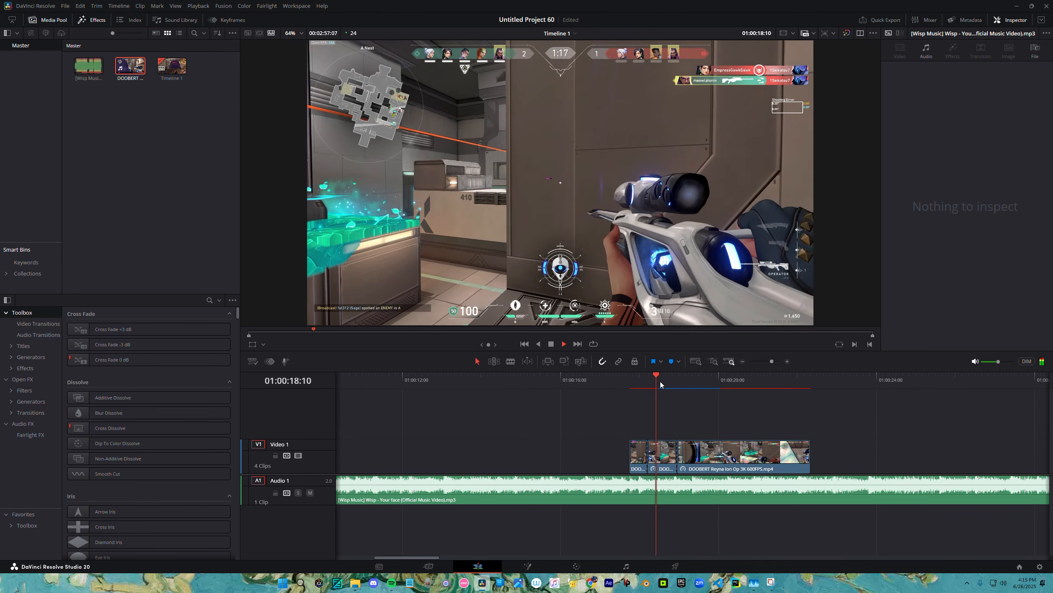
key("space")
left_click(710, 387)
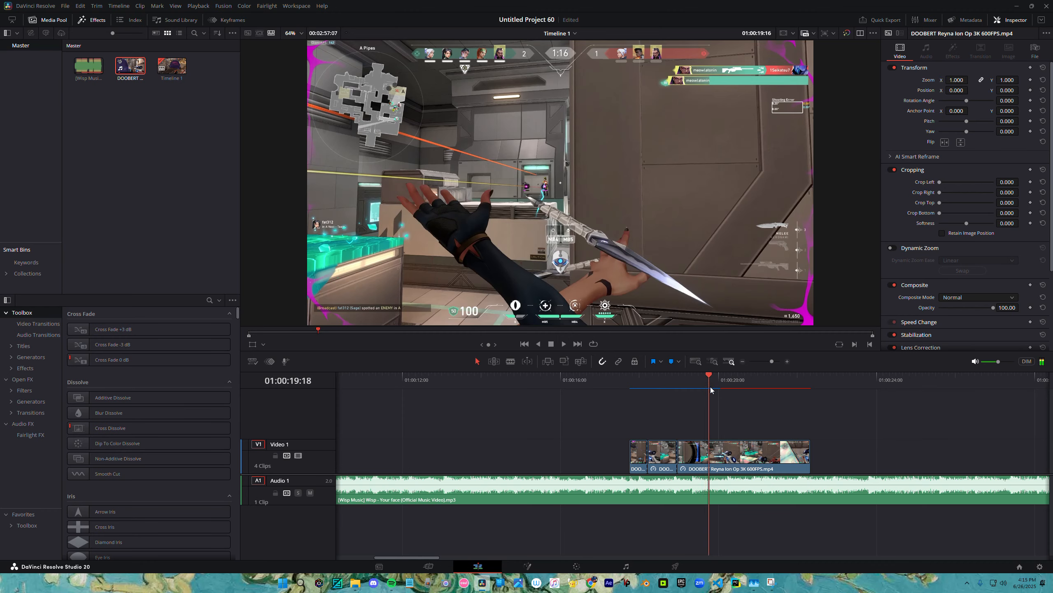
left_click_drag(709, 387, 582, 391)
key("space")
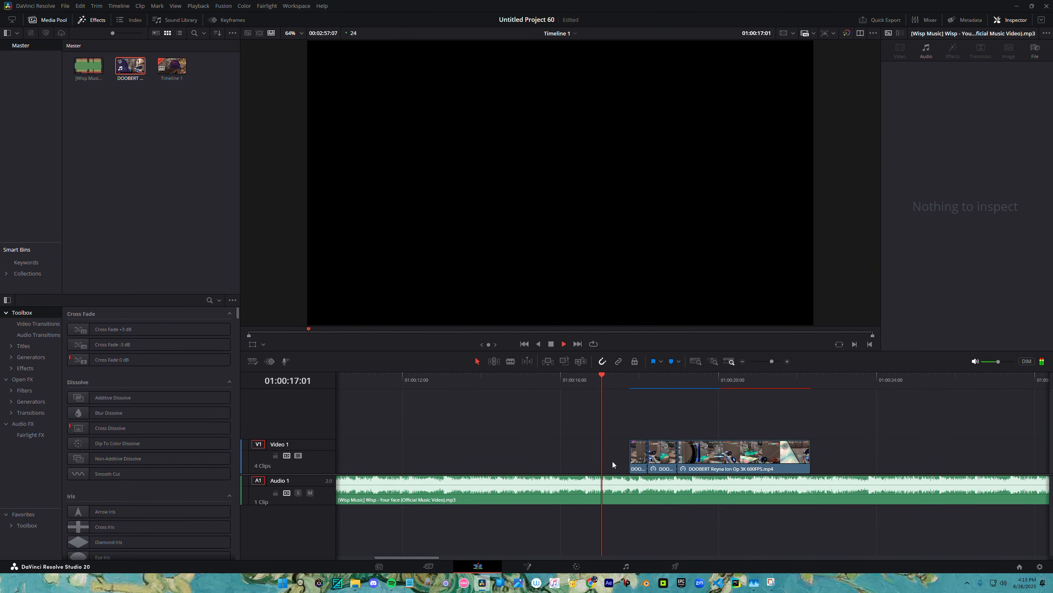
Undo the deletion of the long gameplay segment before 01:00:17:18.
key("space")
left_click_drag(548, 472, 799, 467)
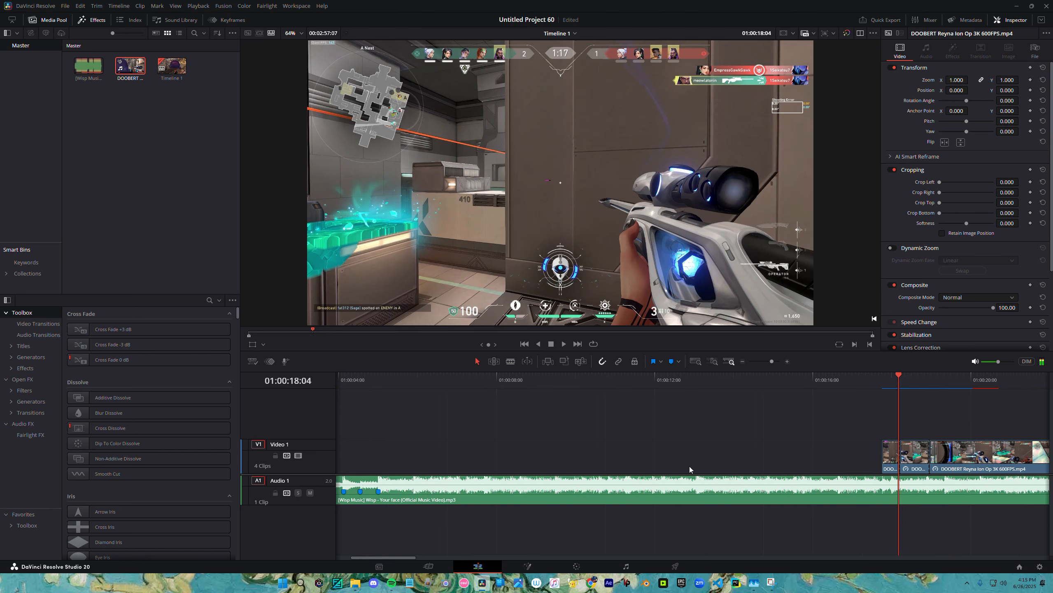
left_click_drag(690, 465, 712, 466)
key("ctrl+z")
key("ctrl+z")
Scrub the restored footage around 01:00:16:00 and delete the last segment, which starts at 01:00:18:23.
left_click_drag(877, 384, 830, 386)
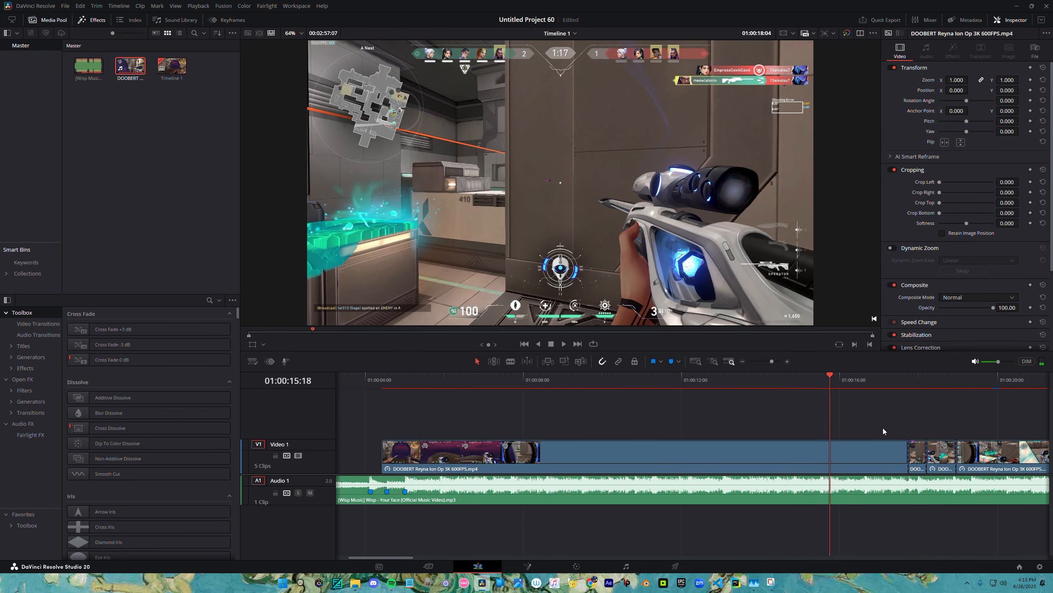
left_click_drag(848, 431, 692, 444)
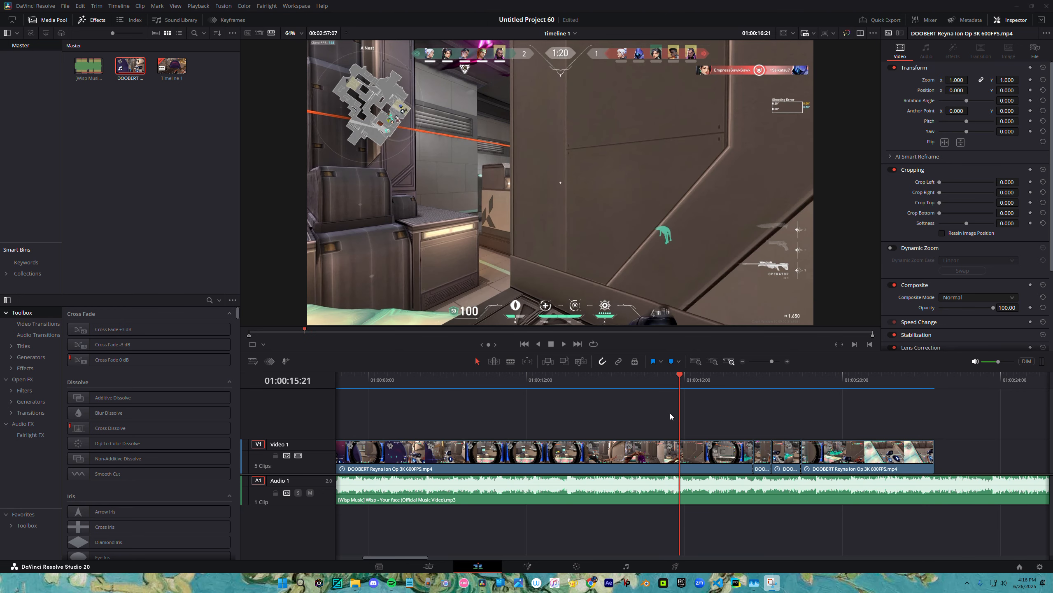
left_click_drag(672, 413, 668, 386)
left_click(852, 474)
key("Delete")
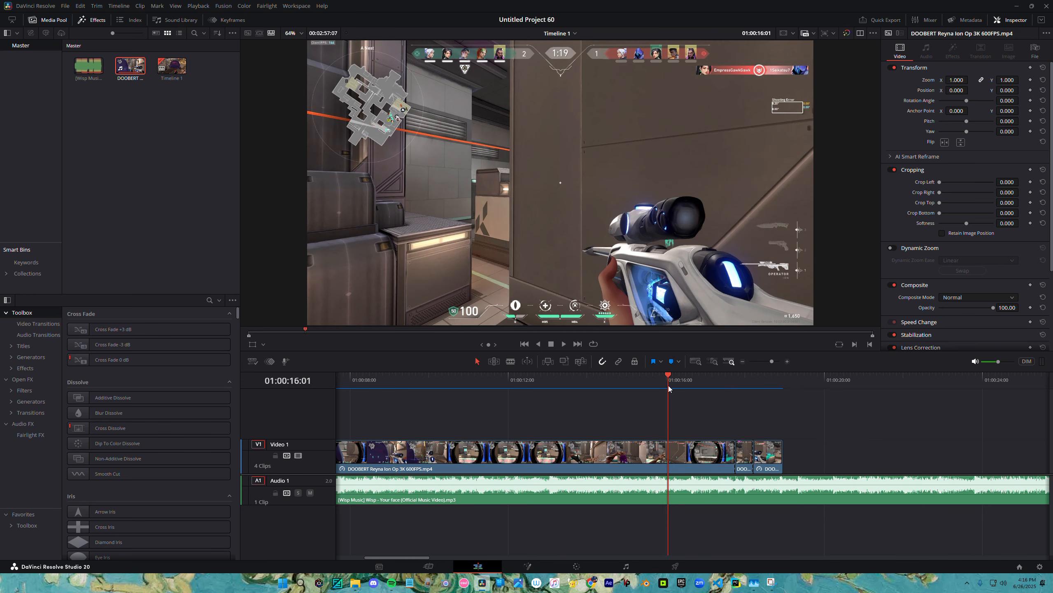
Split the long segment at 01:00:17:01 and delete the part before the cut.
key("space")
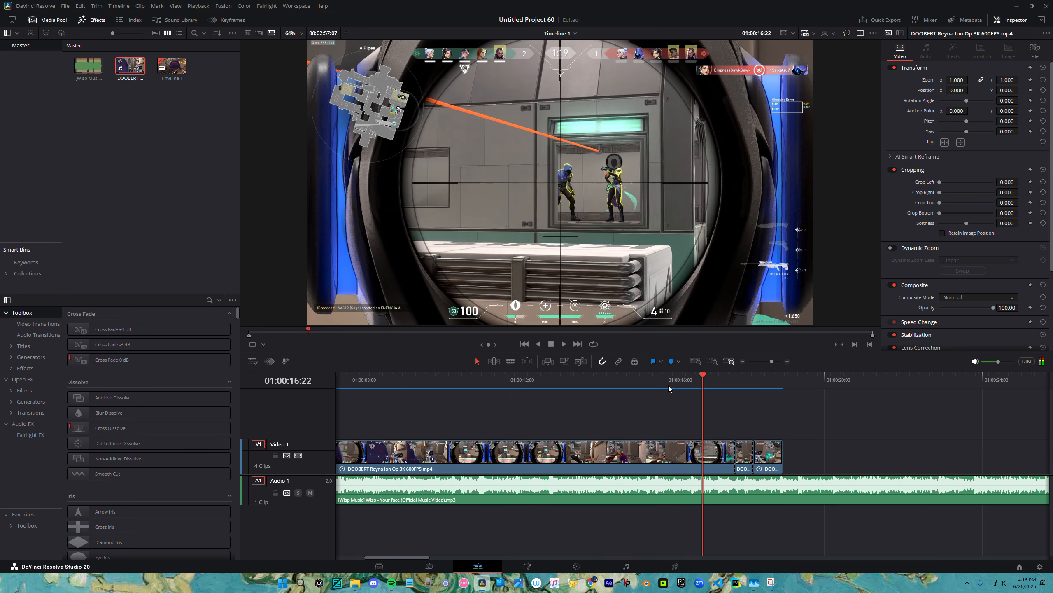
key("space")
key("ctrl+b")
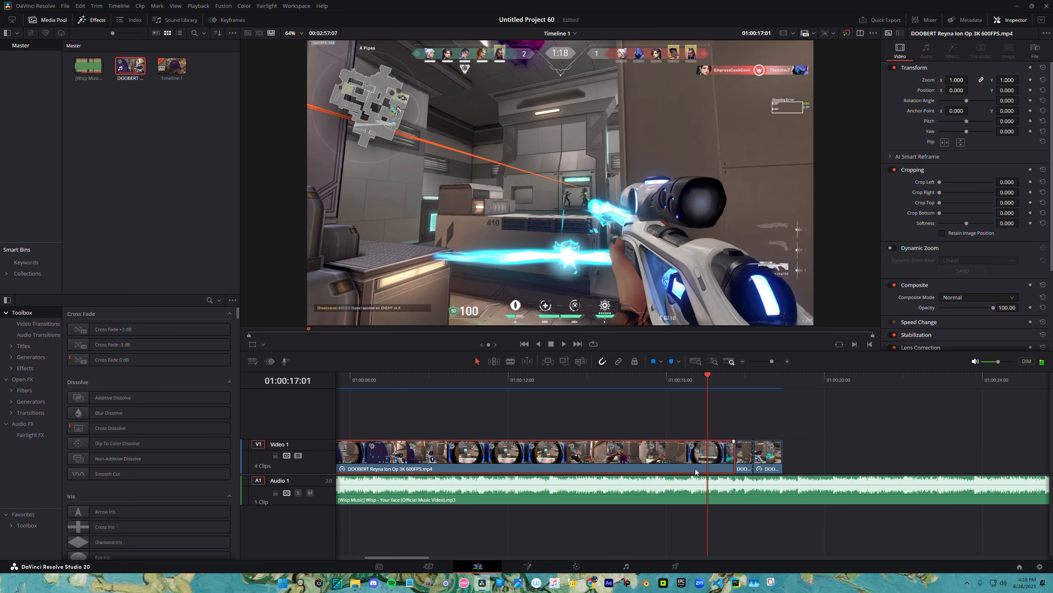
key("BackSpace")
Move the first of the three short segments behind the other two, and shift all three together to start at the second beat marker.
left_click_drag(723, 458, 796, 458)
scroll(803, 450, "left", 3)
left_click_drag(972, 379, 962, 380)
left_click_drag(869, 423, 431, 453)
left_click(525, 432)
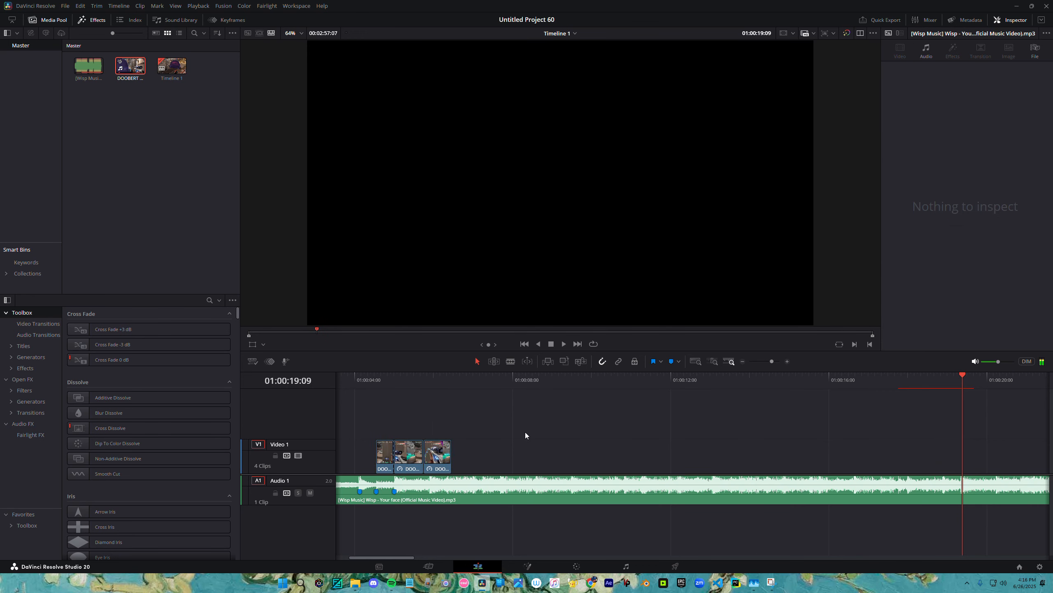
Align the three segments' starts with the three beat markers, placing the middle one on Video 2 and the last at 01:00:05:00.
scroll(525, 432, "left", 3)
left_click(505, 378)
left_click_drag(505, 379, 499, 380)
mouse_move(524, 453)
left_mouse_down()
mouse_move(507, 454)
mouse_move(534, 457)
mouse_move(528, 432)
left_mouse_up()
left_click(516, 380)
left_click_drag(541, 380, 538, 379)
left_click_drag(581, 464, 551, 465)
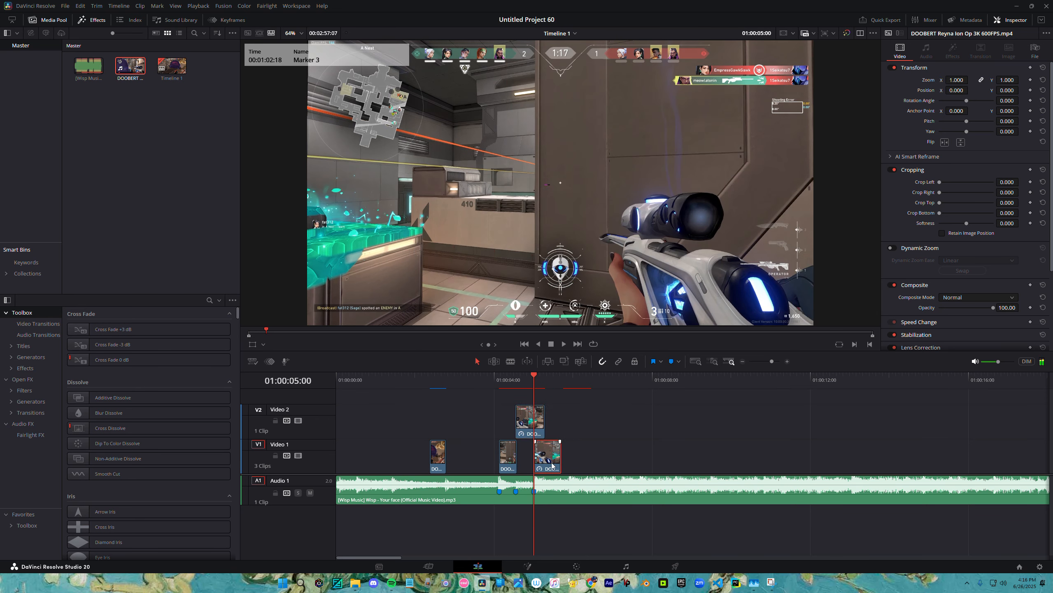
left_click(525, 463)
Open the segment at the first beat marker in Fusion and dismiss the skin entry message.
left_click_drag(509, 380, 508, 379)
left_click(510, 472)
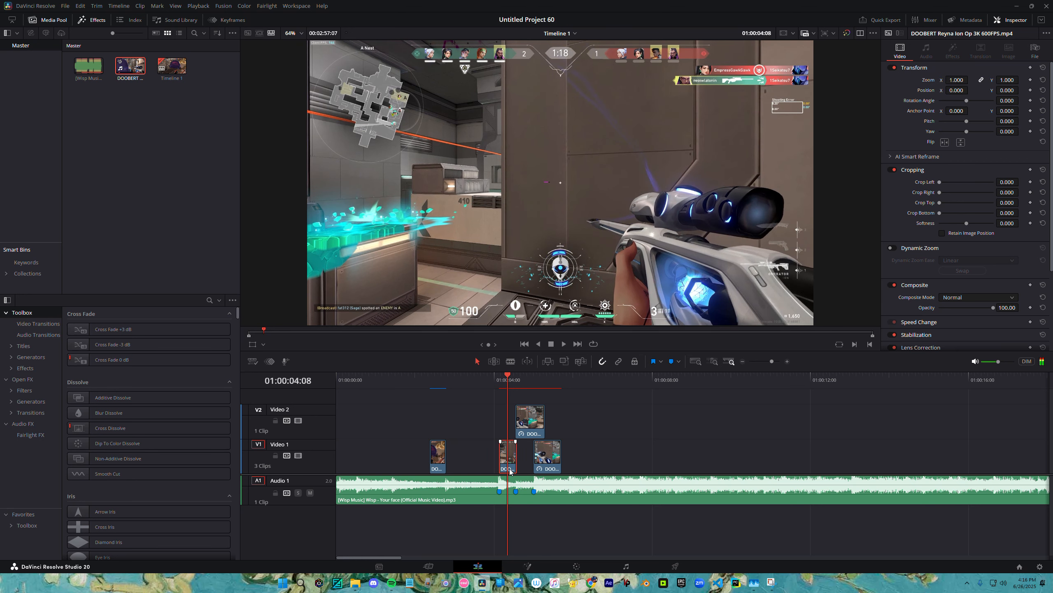
right_click(506, 456)
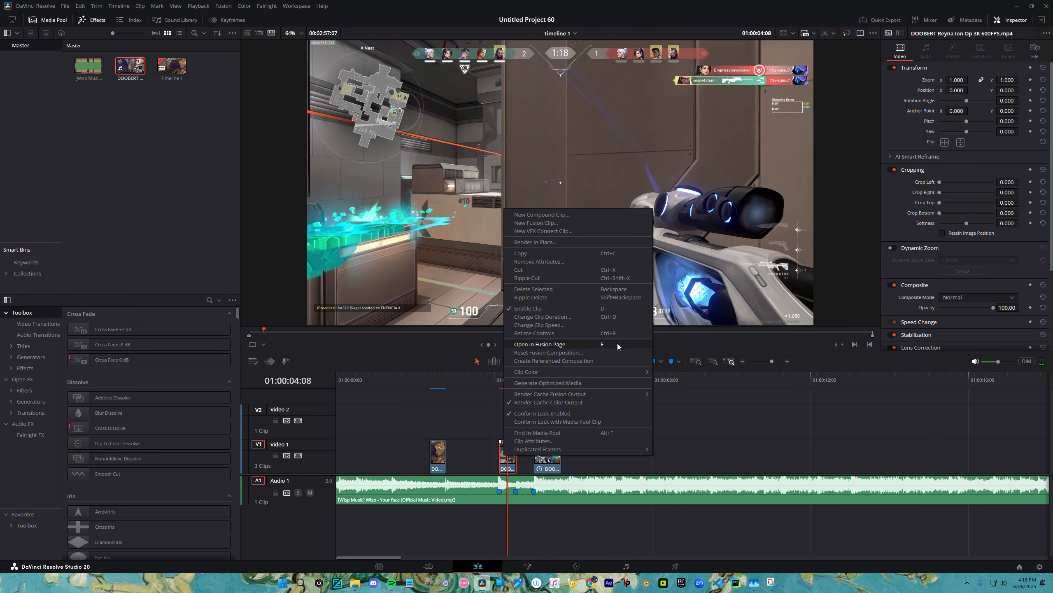
key("Escape")
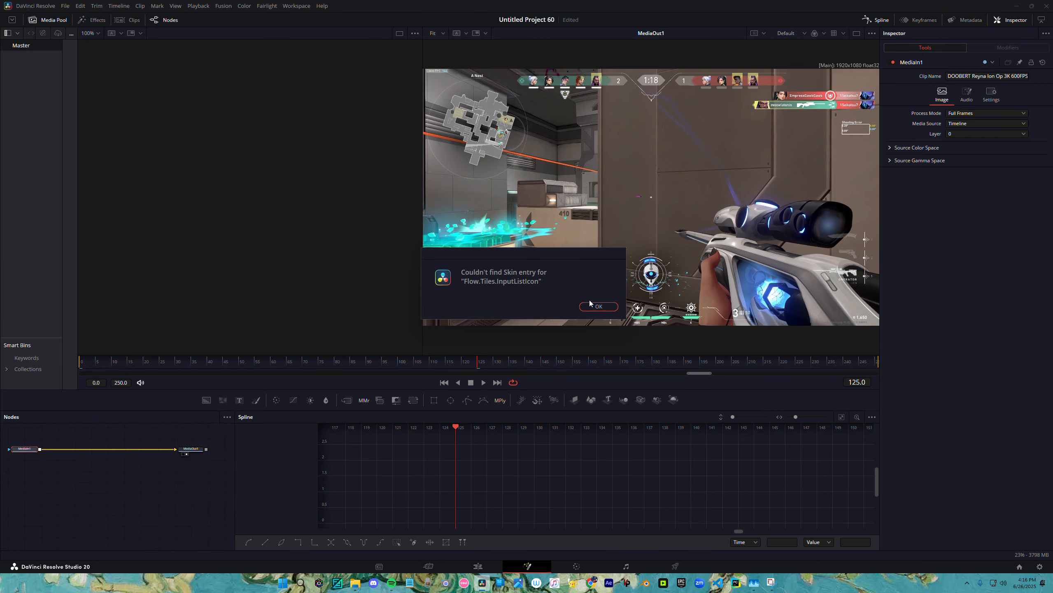
left_click(597, 307)
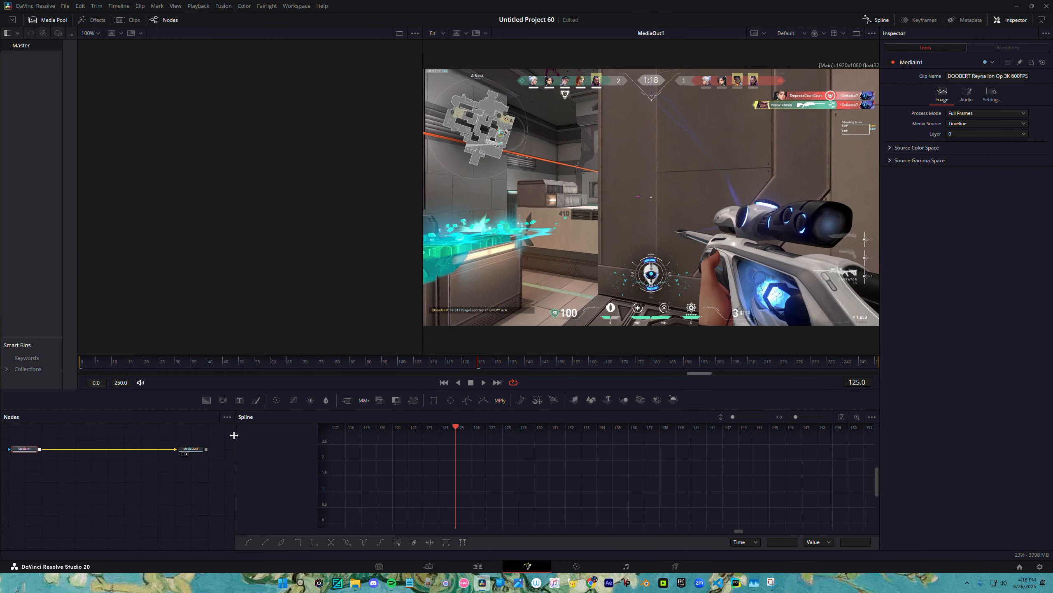
Widen the node area and add a Time Stretcher node between MediaIn1 and MediaOut1.
left_click_drag(233, 435, 435, 435)
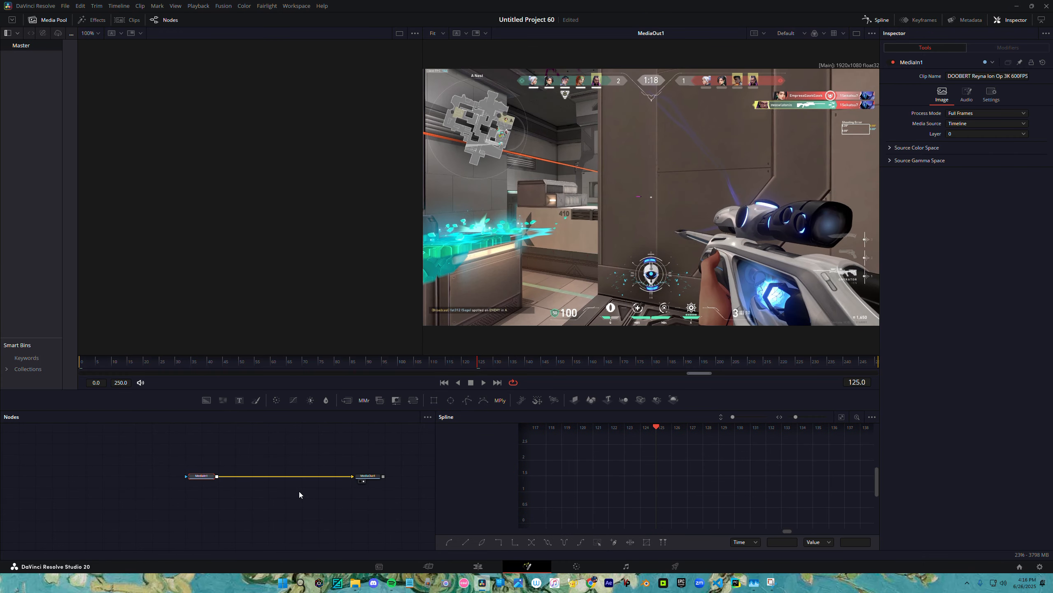
key("shift+space")
key("BackSpace")
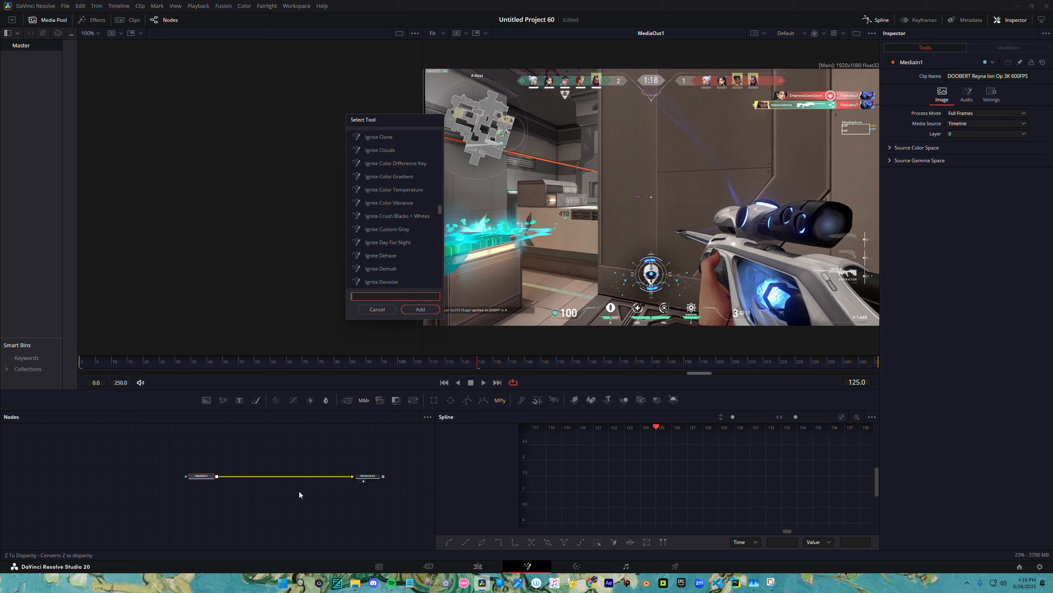
type("TST")
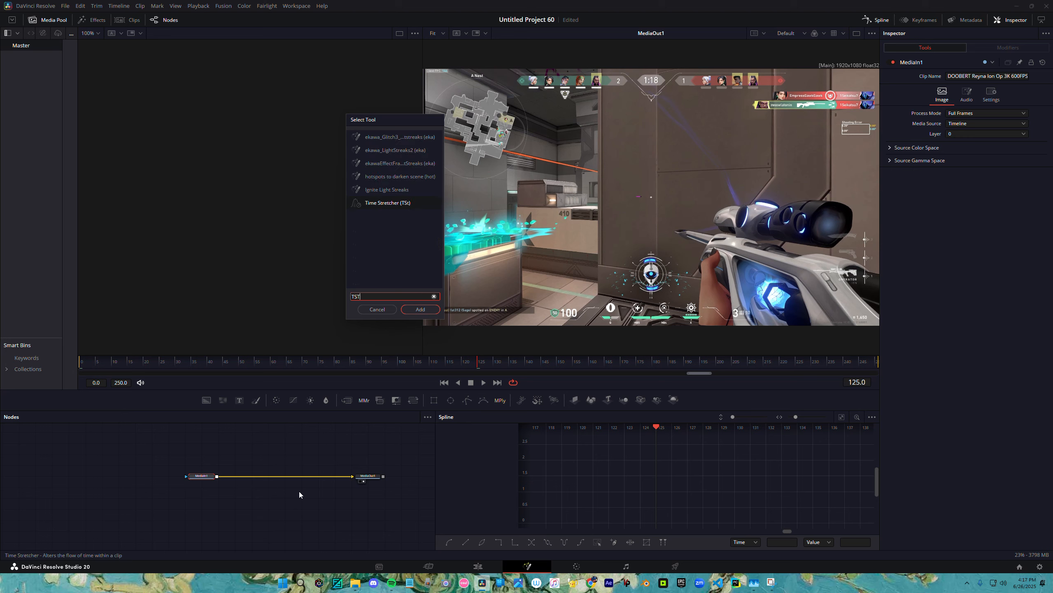
key("Return")
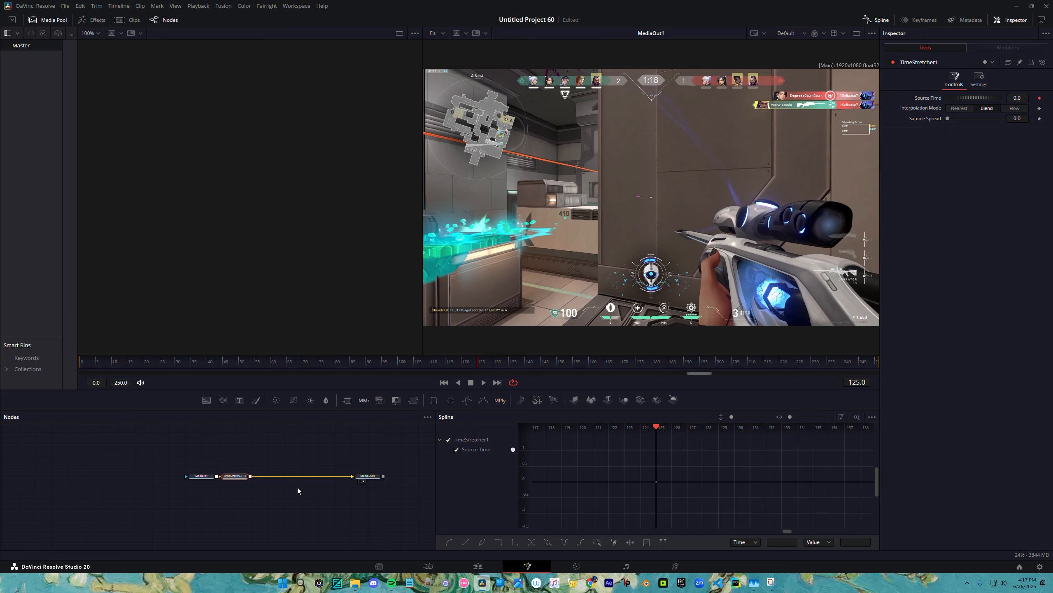
Move the TimeStretcher node clear of MediaIn1, remove its Source Time keyframe at frame 125, and keyframe Source Time 0.0 at frame 0.
left_click_drag(236, 476, 259, 478)
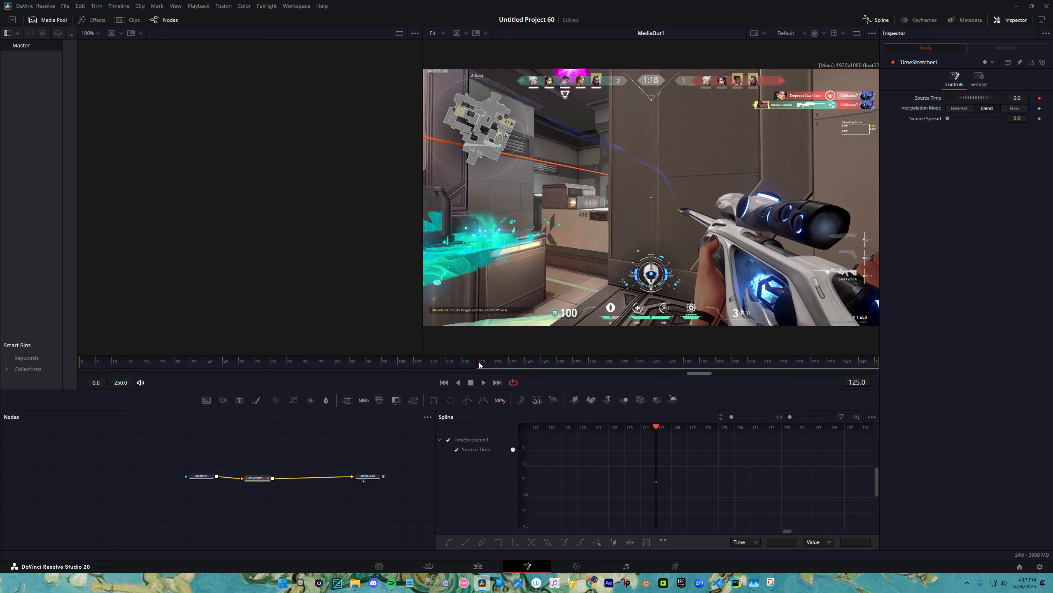
left_click(1039, 99)
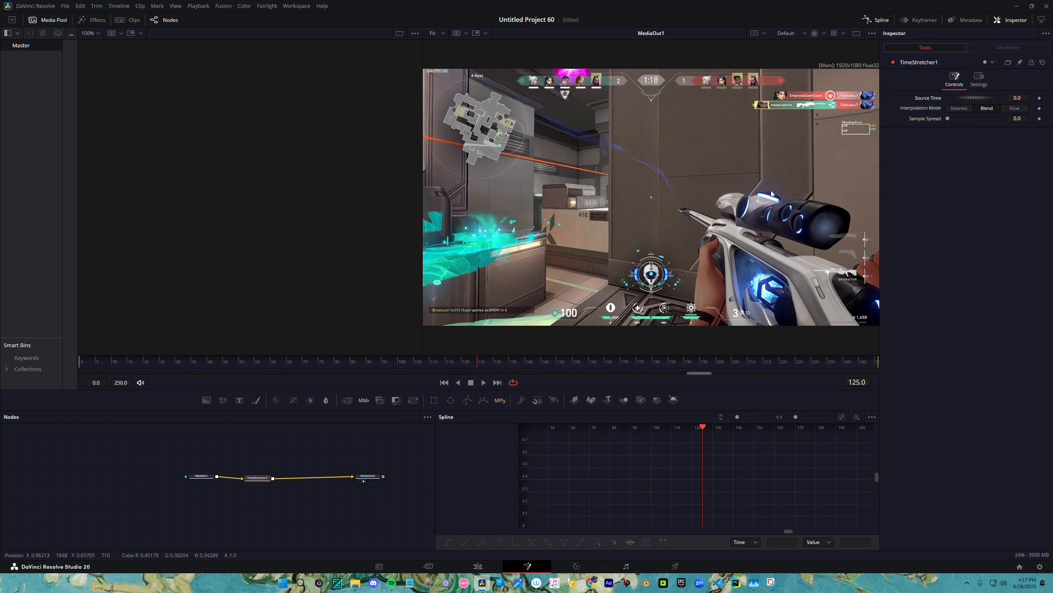
left_click_drag(205, 362, 79, 363)
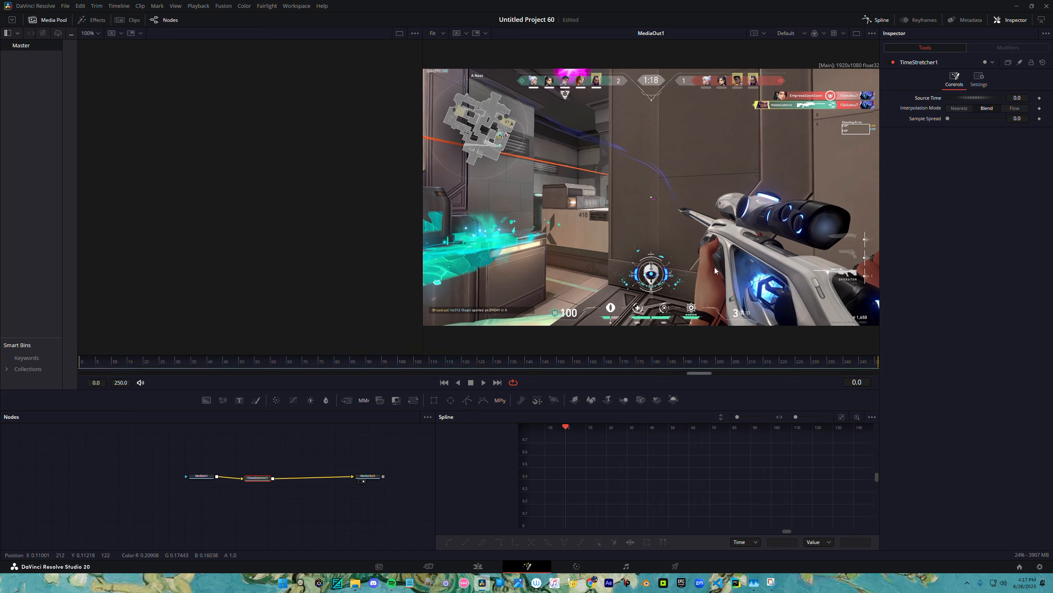
left_click(1038, 99)
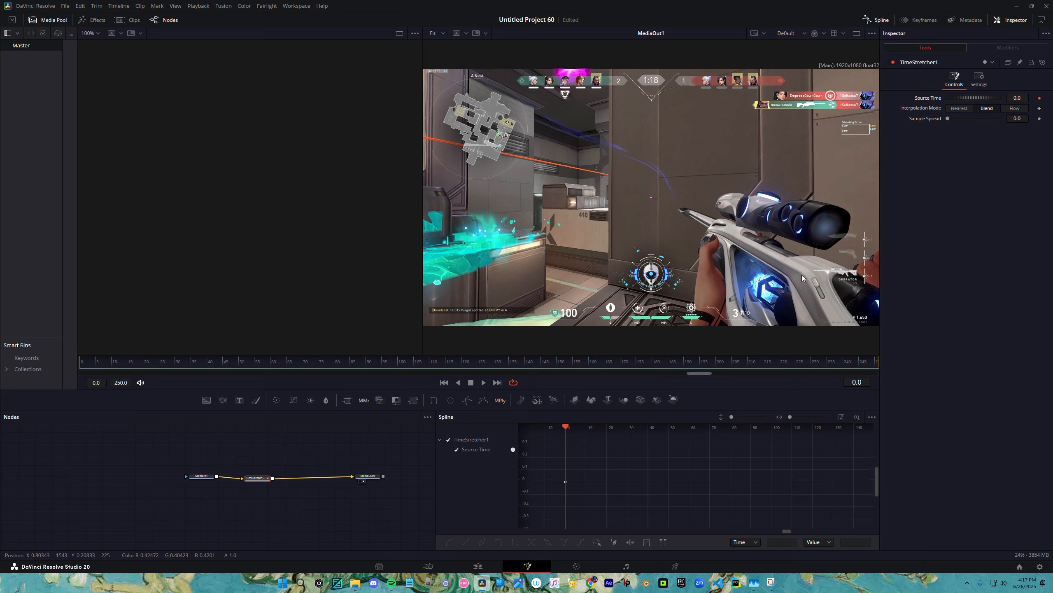
Set the TimeStretcher's Source Time to 250 at frame 250, the end of the composition.
left_click_drag(854, 364, 876, 363)
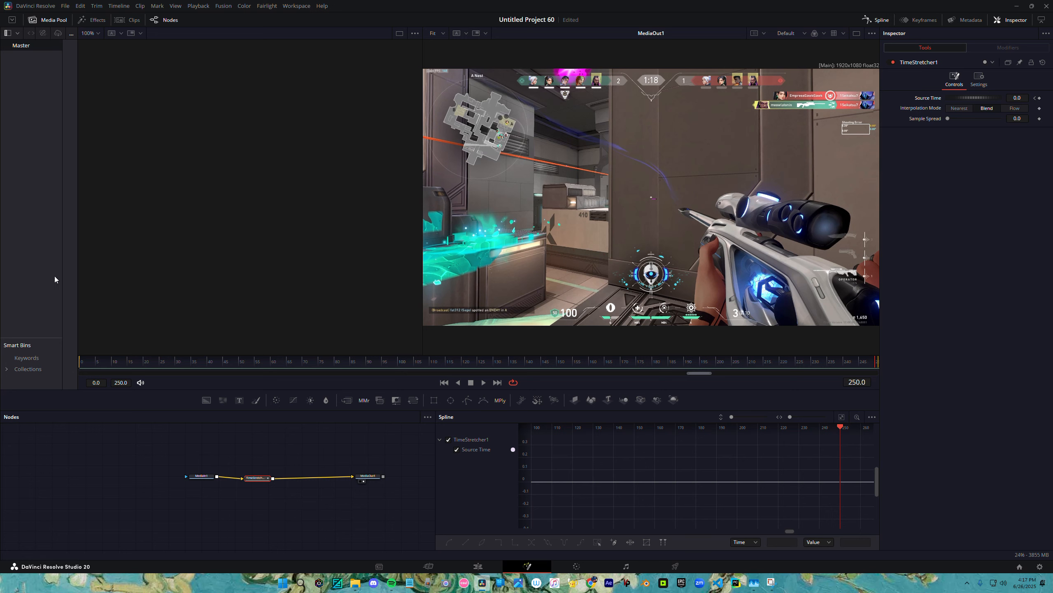
left_click(80, 362)
left_click_drag(72, 362, 932, 363)
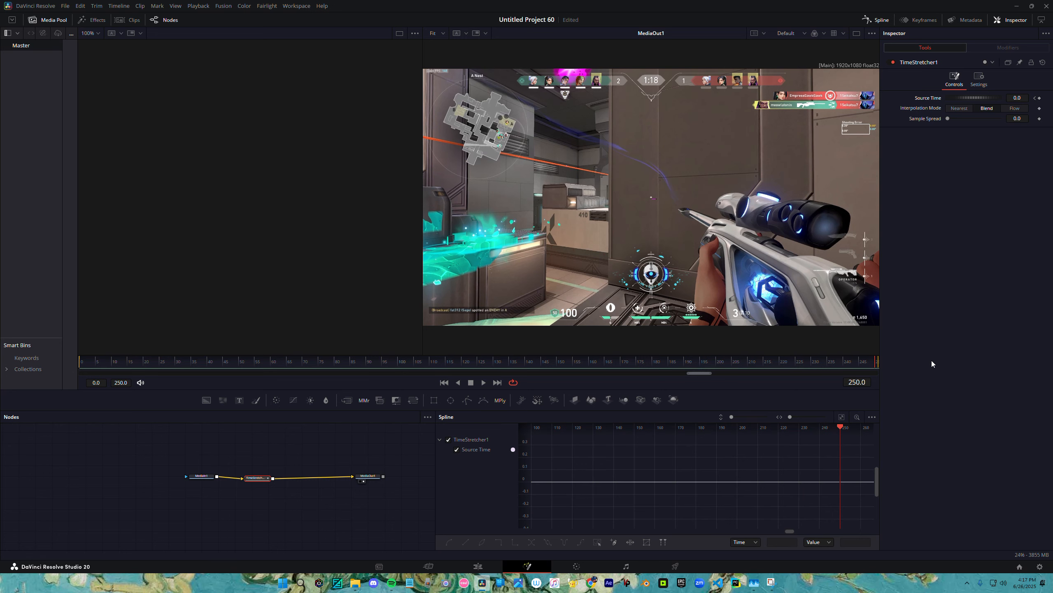
double_click(1018, 97)
type("2.5")
key("Return")
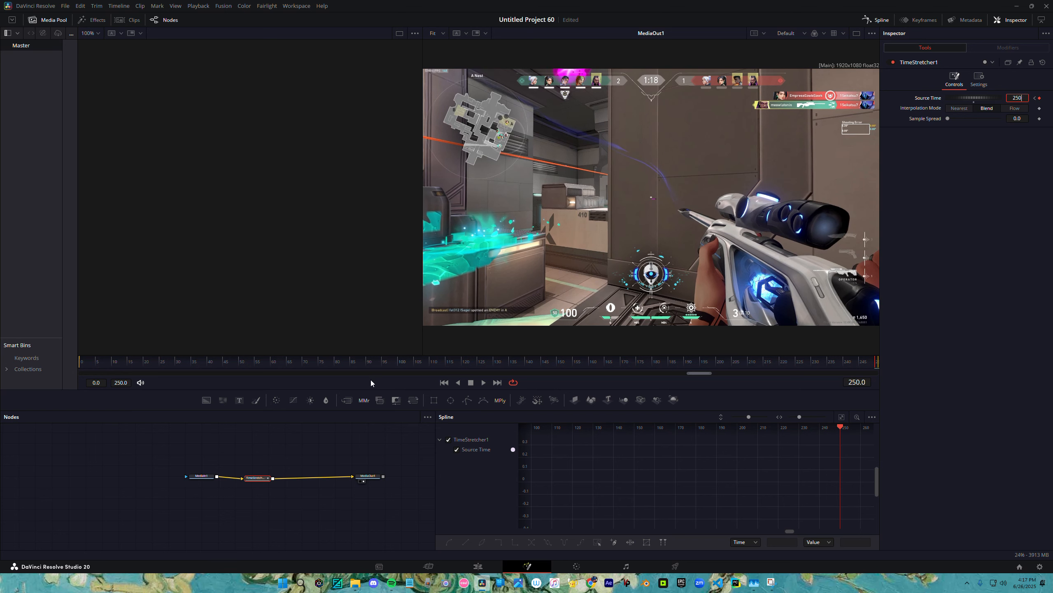
key("Tab")
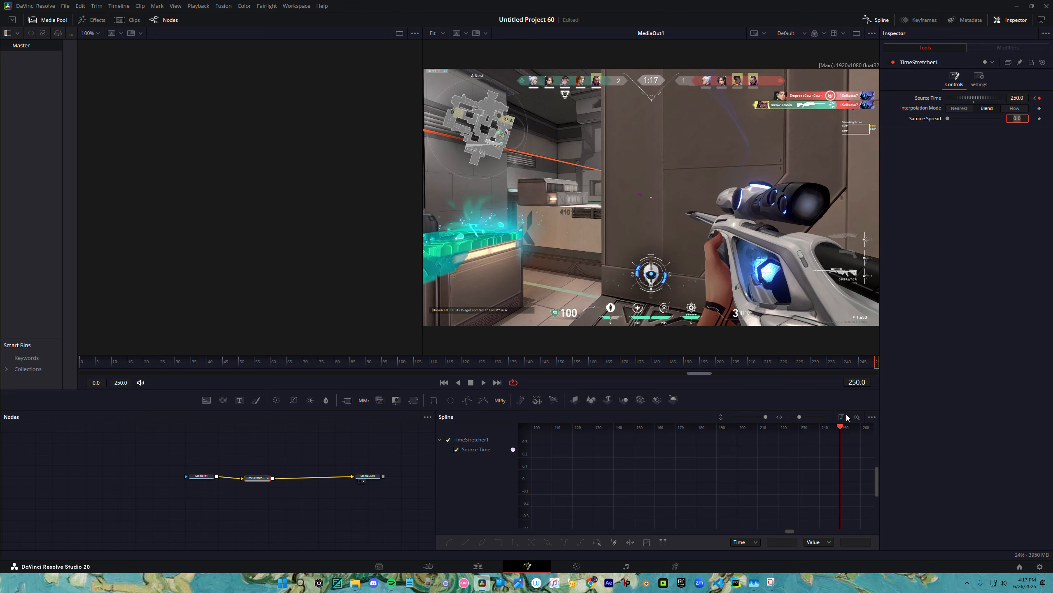
Scrub through the composition and fit the whole Source Time curve in the Spline editor.
left_click(805, 427)
left_click(514, 359)
left_click_drag(513, 357, 798, 400)
left_click(841, 417)
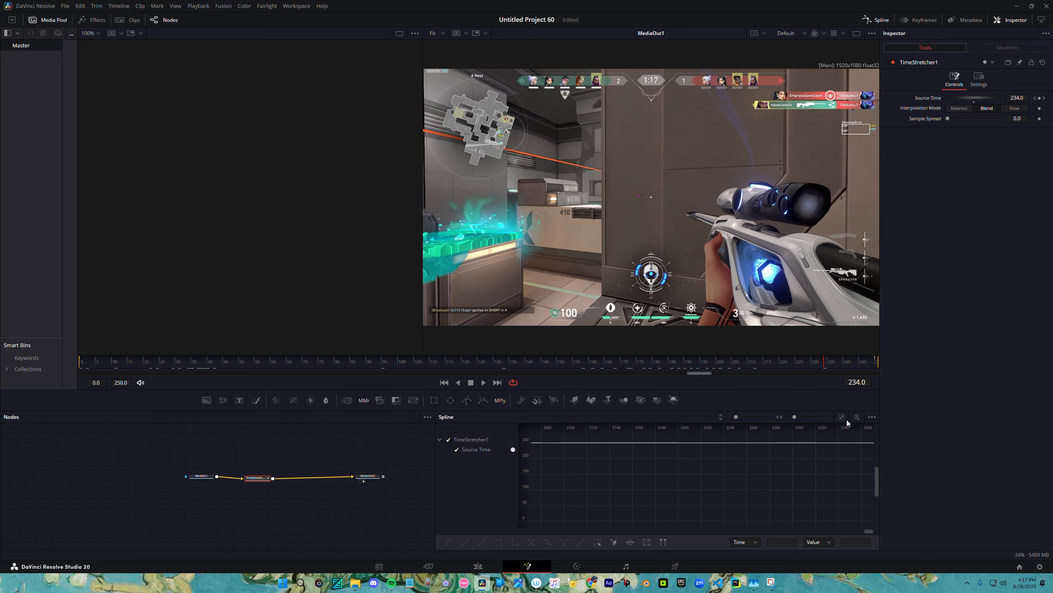
left_click(842, 417)
scroll(670, 469, "down", 2)
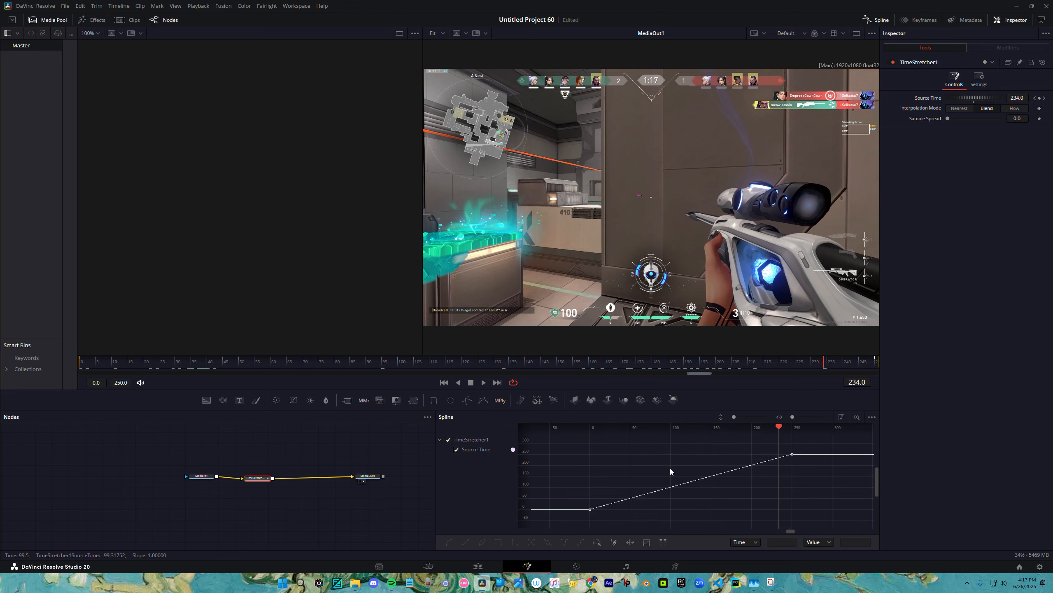
Check on the edit timeline where the segment at the first beat marker ends relative to the second marker, and reopen it in Fusion.
left_click(478, 566)
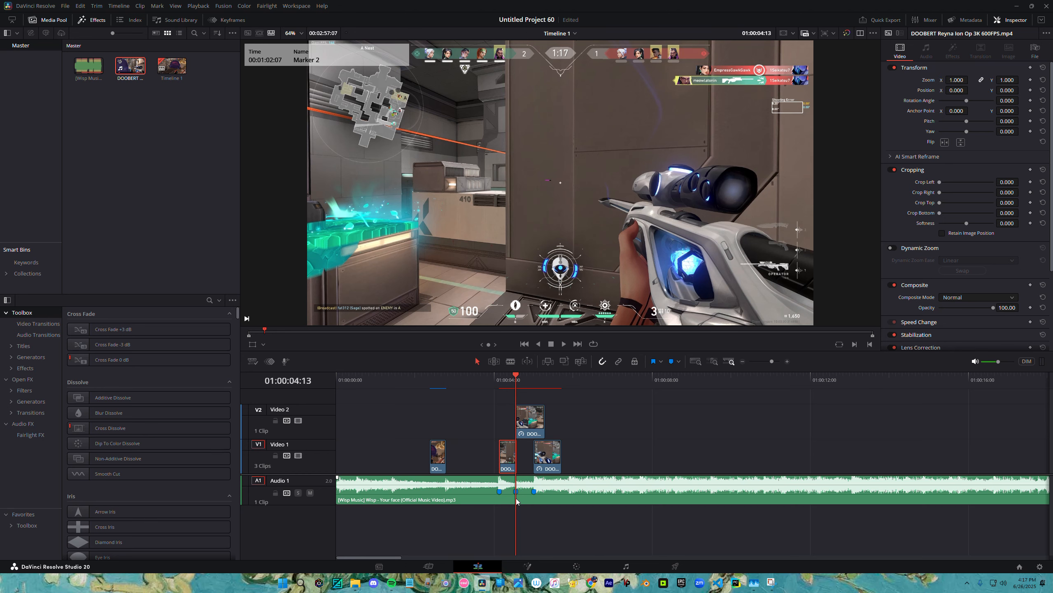
left_click(788, 361)
left_click(788, 362)
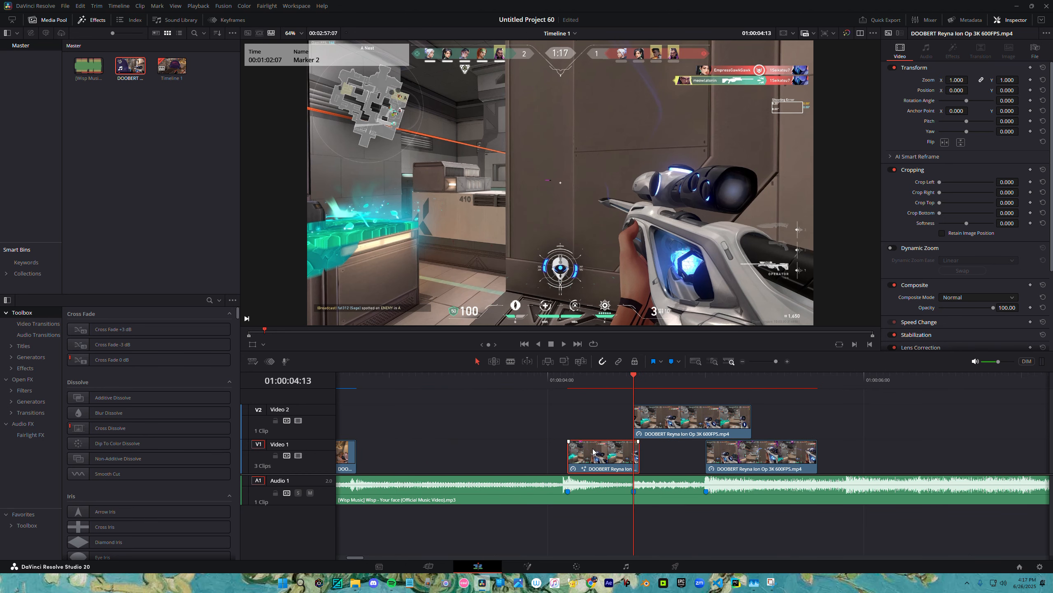
key("shift+5")
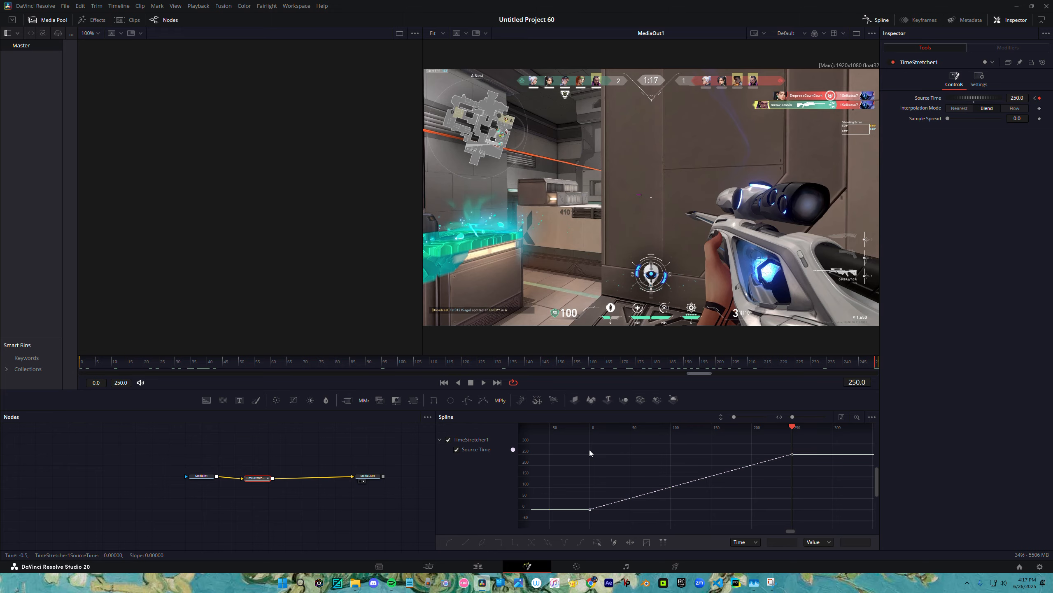
left_click(488, 566)
key("Left")
key("Left")
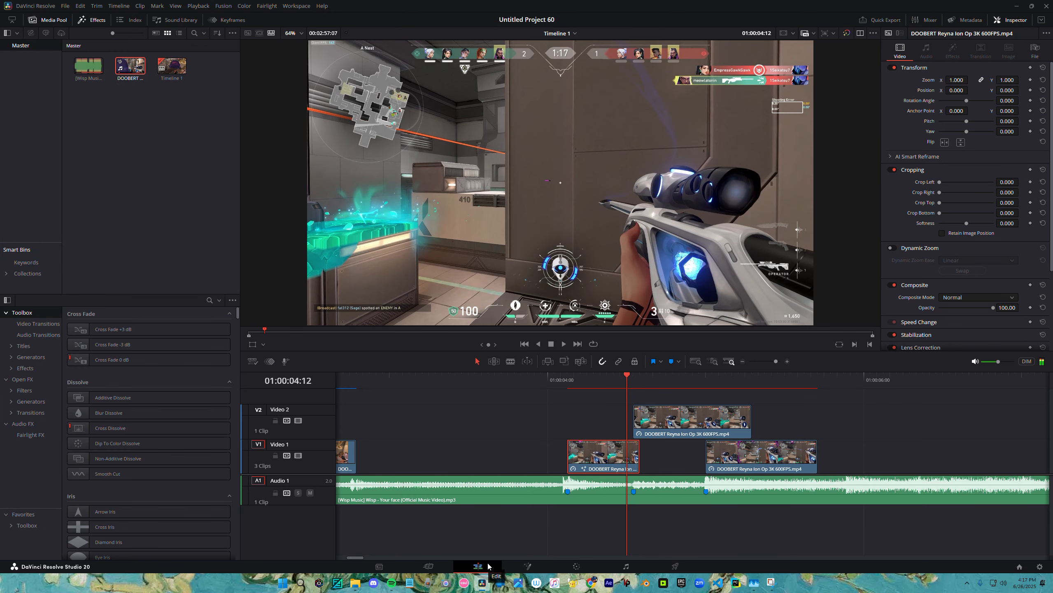
key("f")
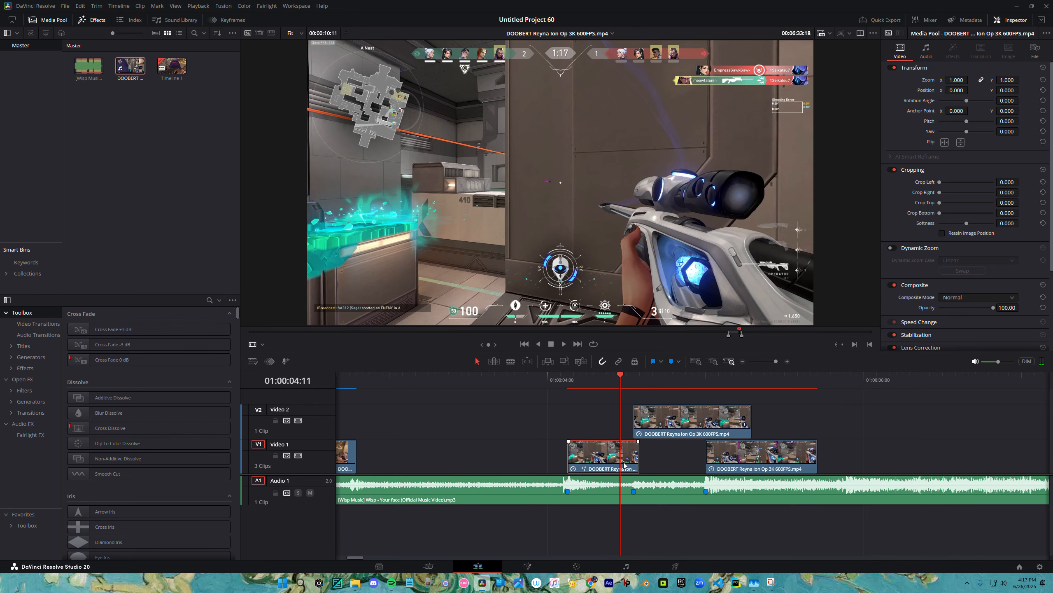
left_click(527, 566)
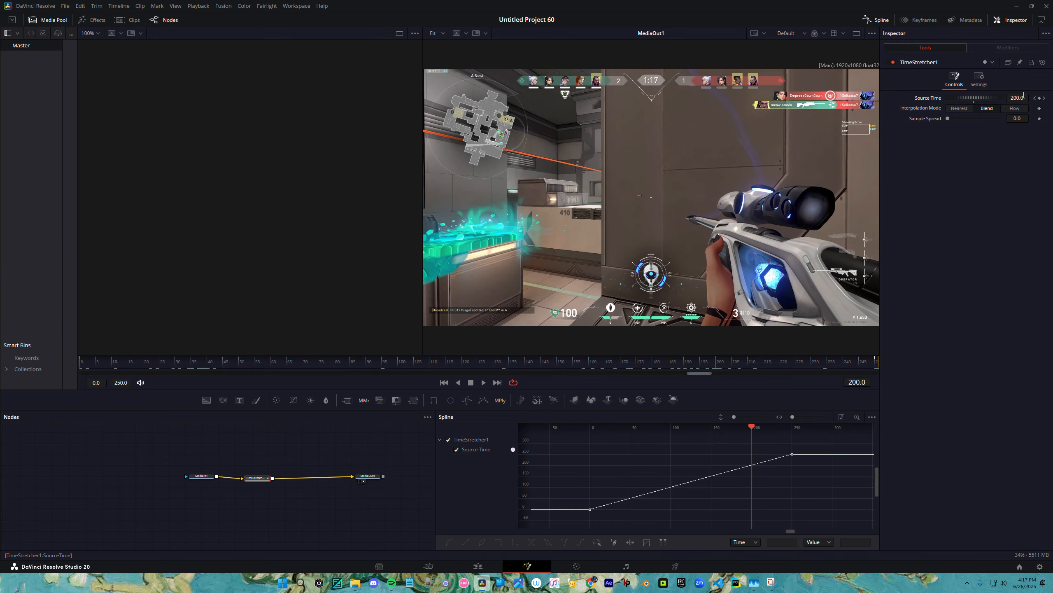
Try a Source Time keyframe of 196.3 at frame 200, and delete it again.
left_click_drag(1024, 96, 870, 101)
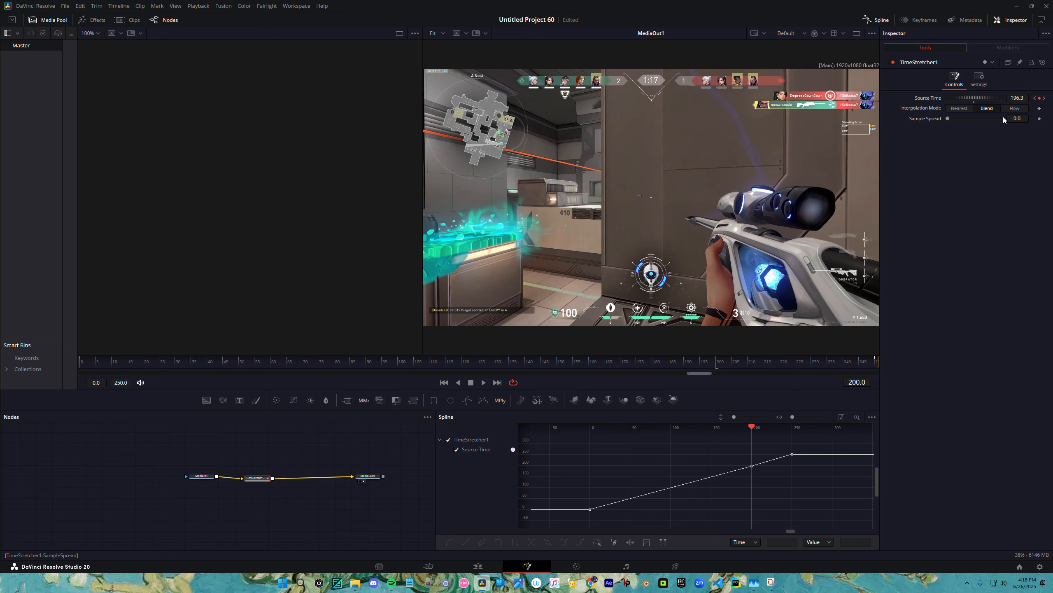
left_click(667, 455)
key("ctrl+a")
key("Delete")
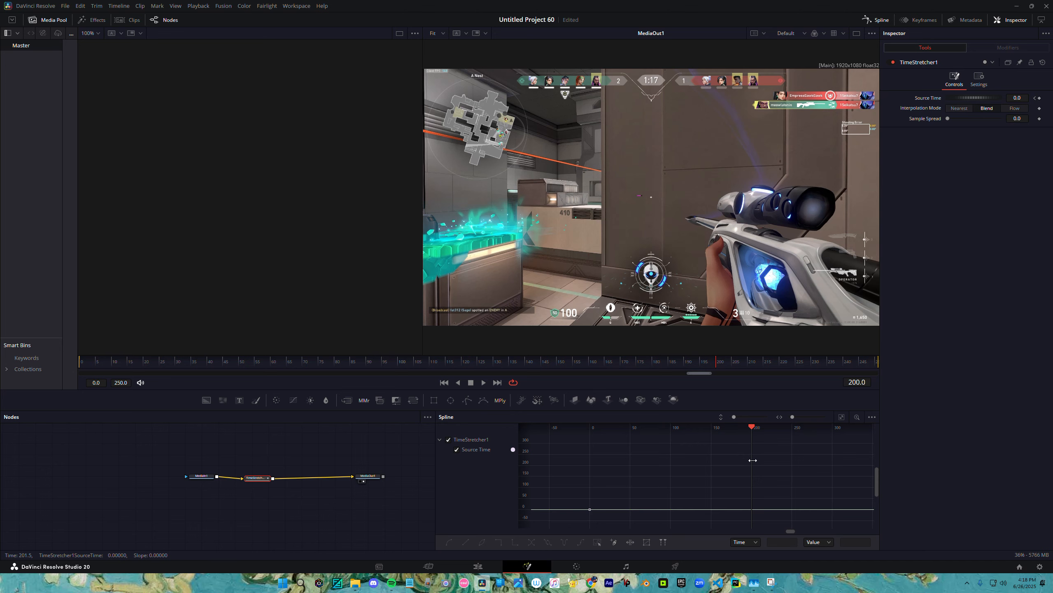
key("ctrl+z")
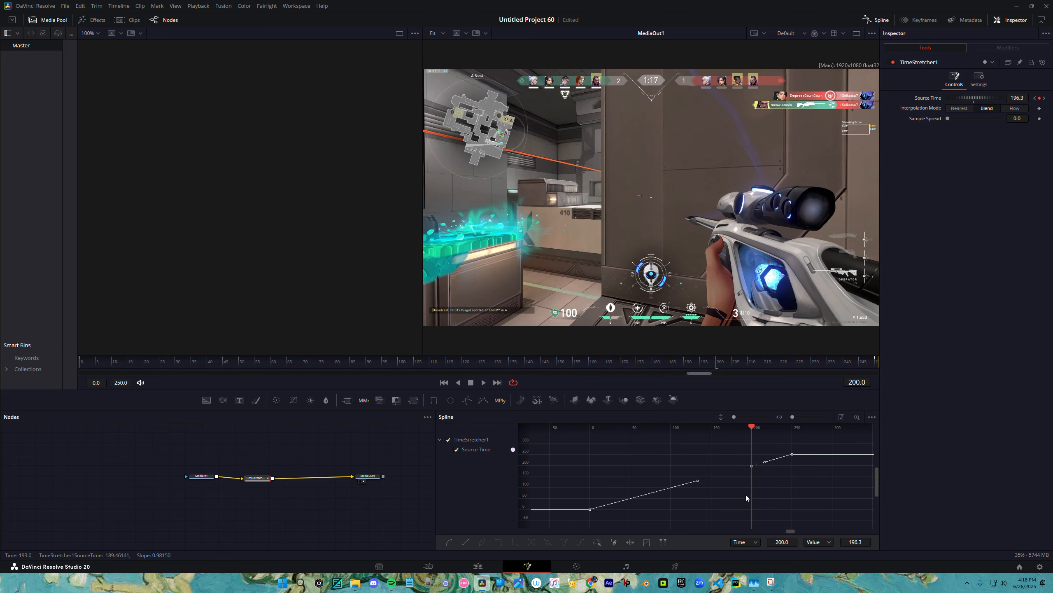
key("Delete")
Smooth both Source Time keyframes and enlarge the Spline editor around the fitted curve.
left_click_drag(568, 520, 814, 449)
key("shift+s")
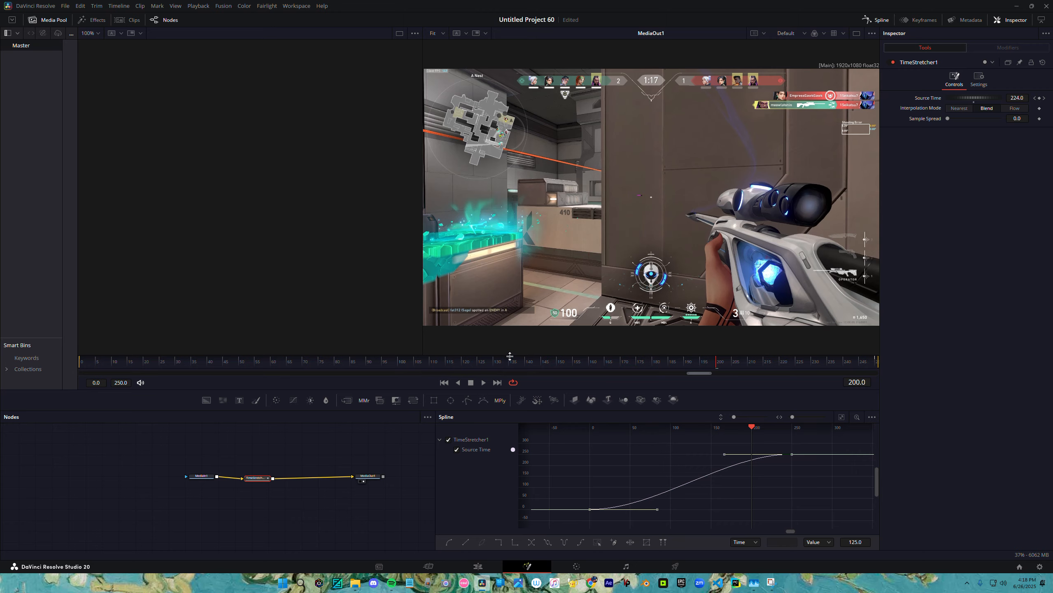
left_click_drag(510, 355, 510, 259)
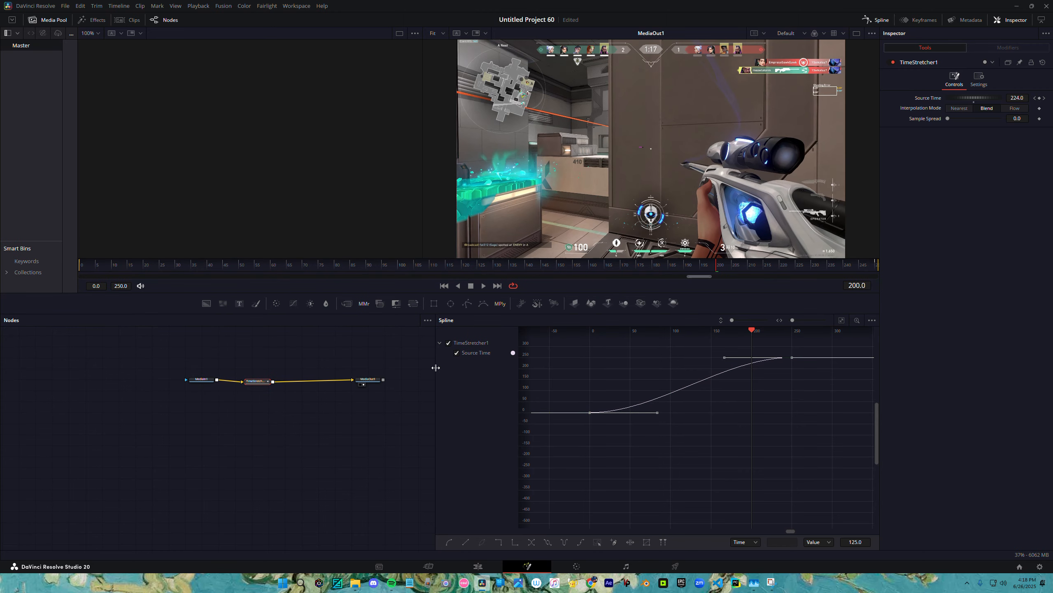
left_click_drag(437, 367, 348, 368)
left_click_drag(539, 257, 539, 316)
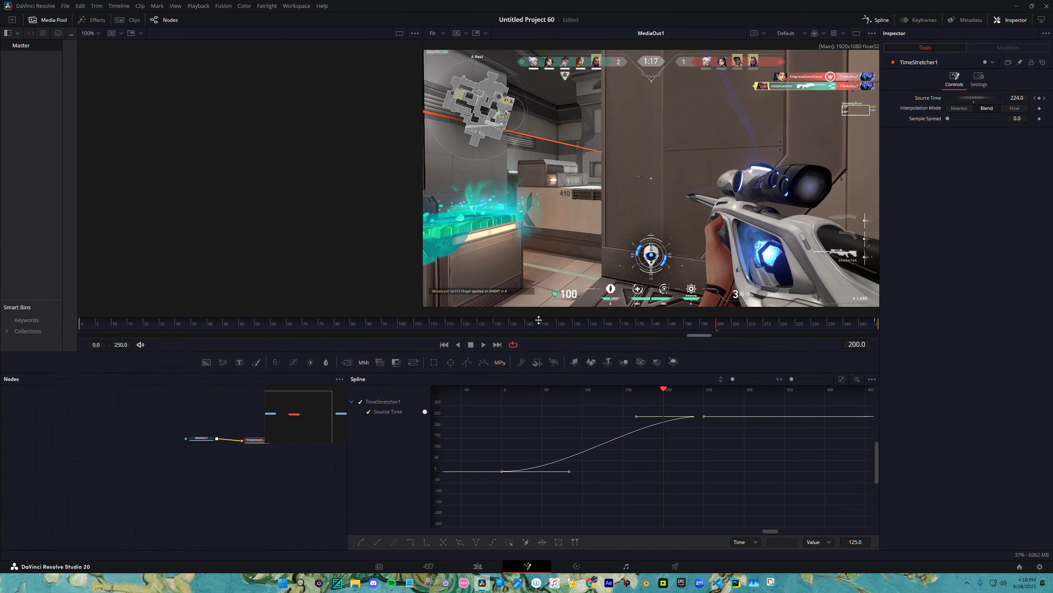
left_click(842, 380)
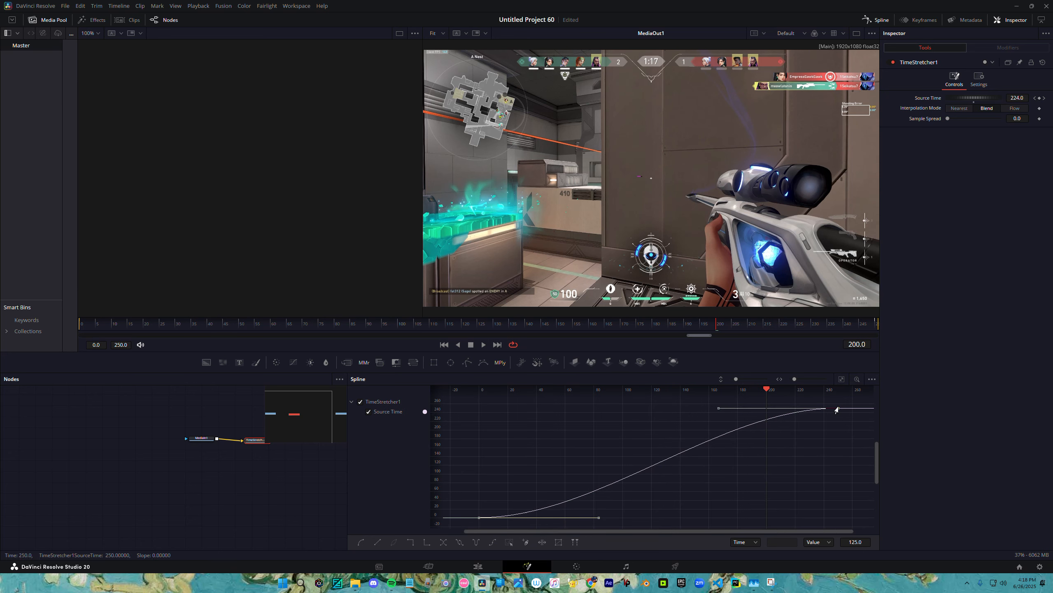
scroll(666, 468, "down", 2)
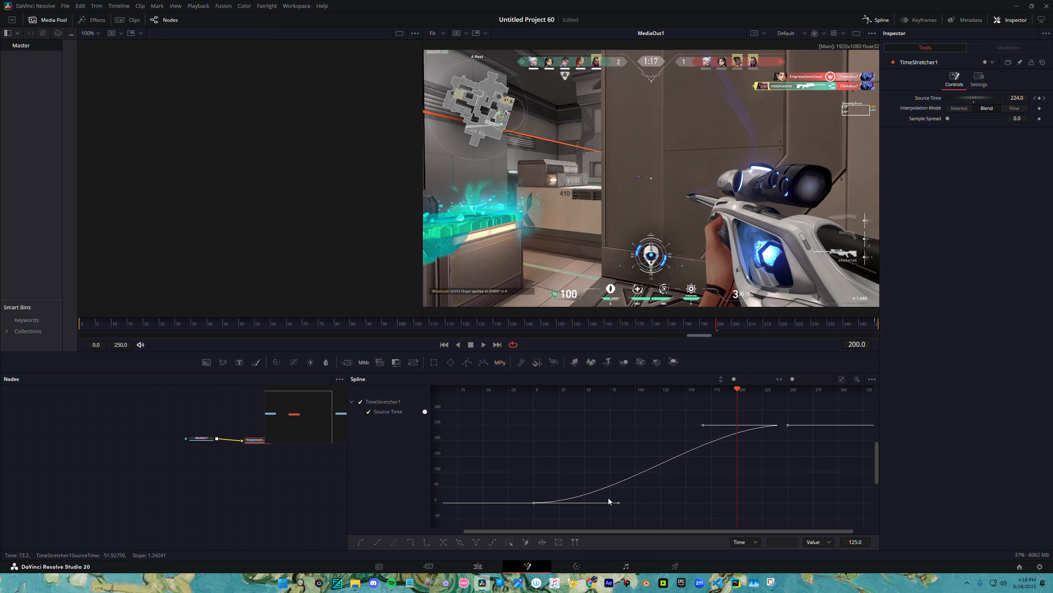
Try altering the start handle and adding extra keyframes to the Source Time curve, and return both end keyframes to flat, smooth handles.
left_click_drag(616, 506, 651, 489)
left_click(655, 468)
key("ctrl+z")
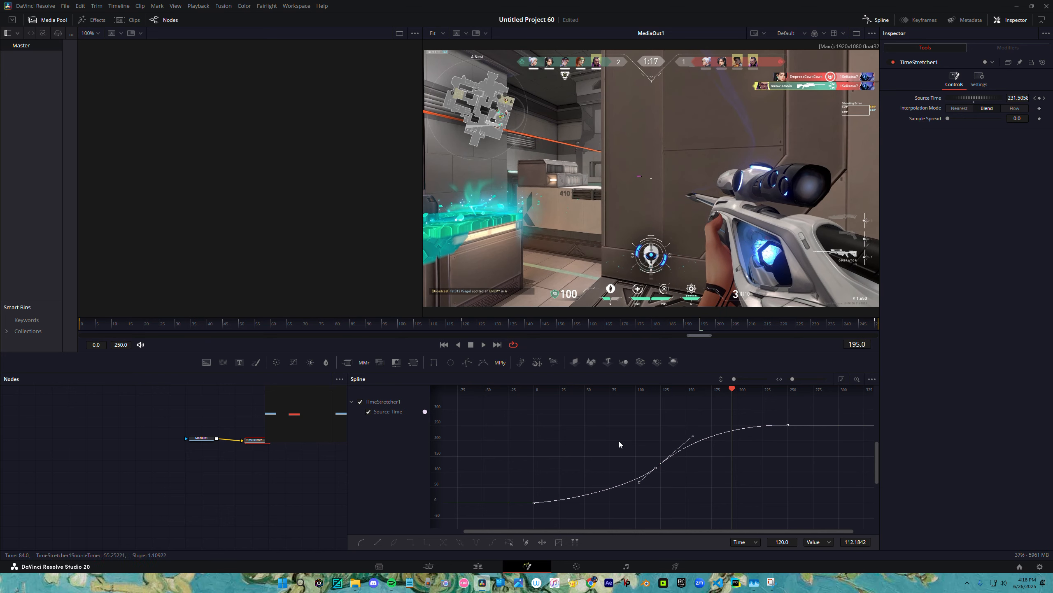
key("Delete")
left_click(525, 503)
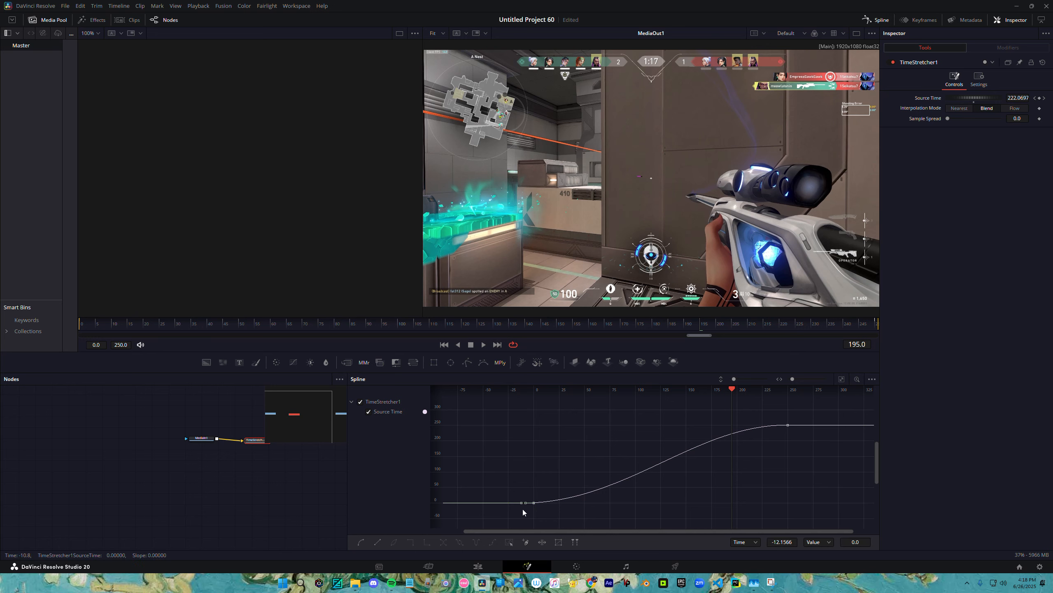
left_click_drag(523, 510, 835, 409)
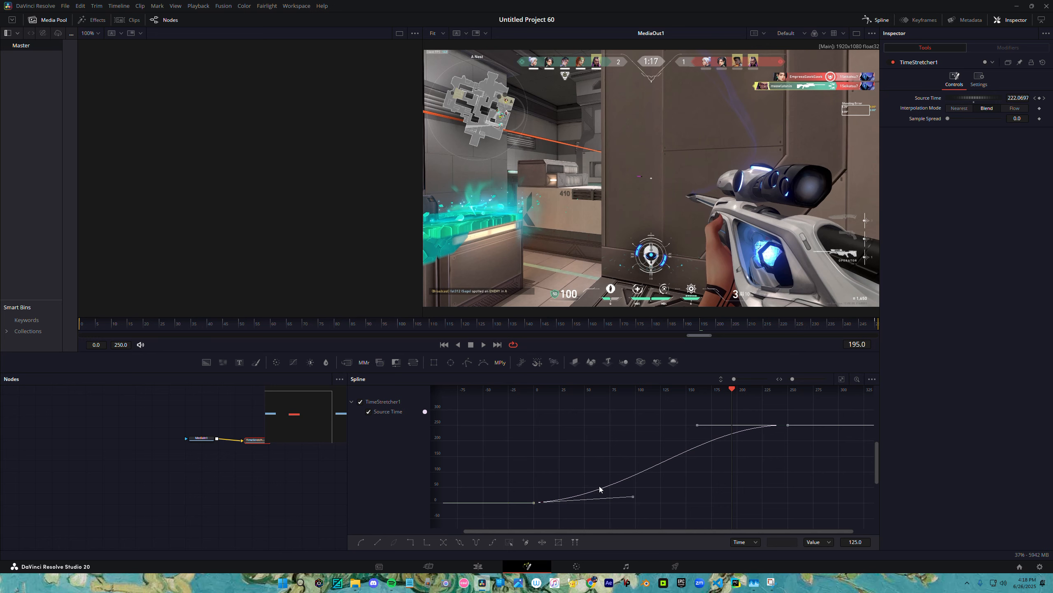
key("f")
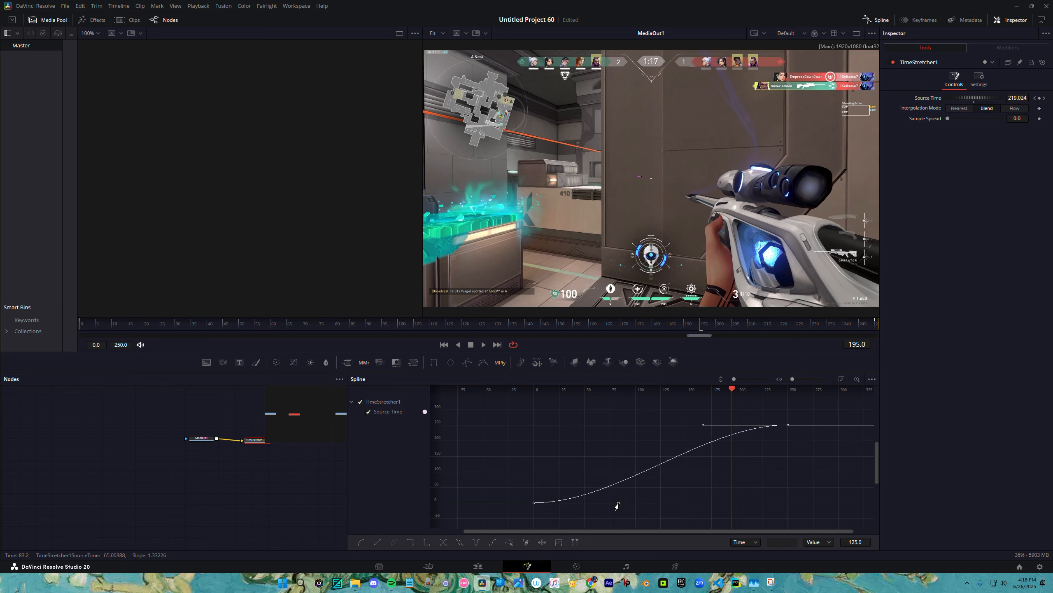
Reshape the Source Time curve to rise steeply at the start and ease out slowly, and return to the edit timeline.
left_click_drag(617, 507, 574, 438)
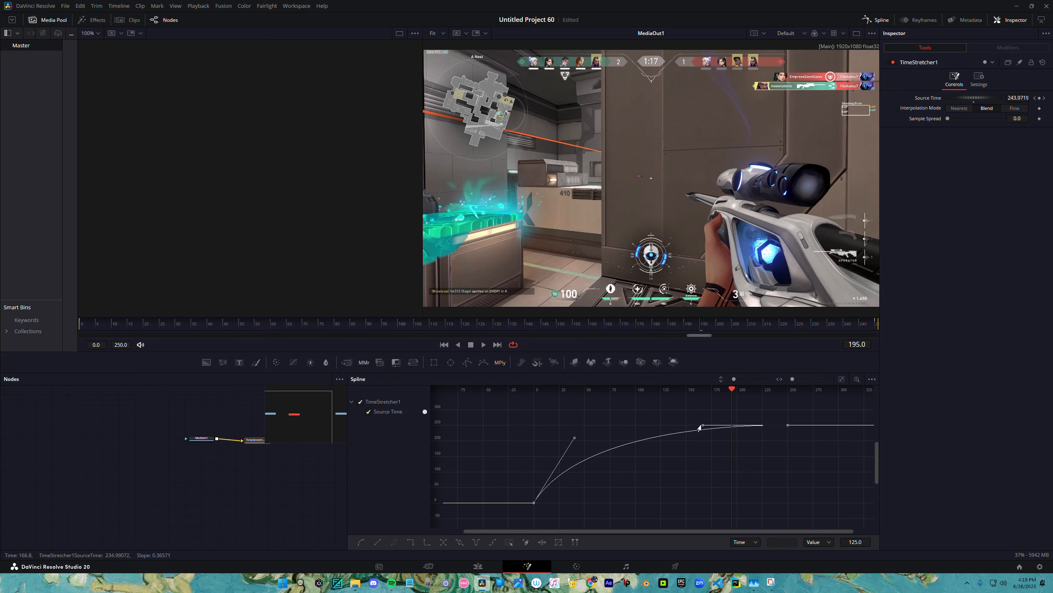
left_click_drag(699, 428, 528, 445)
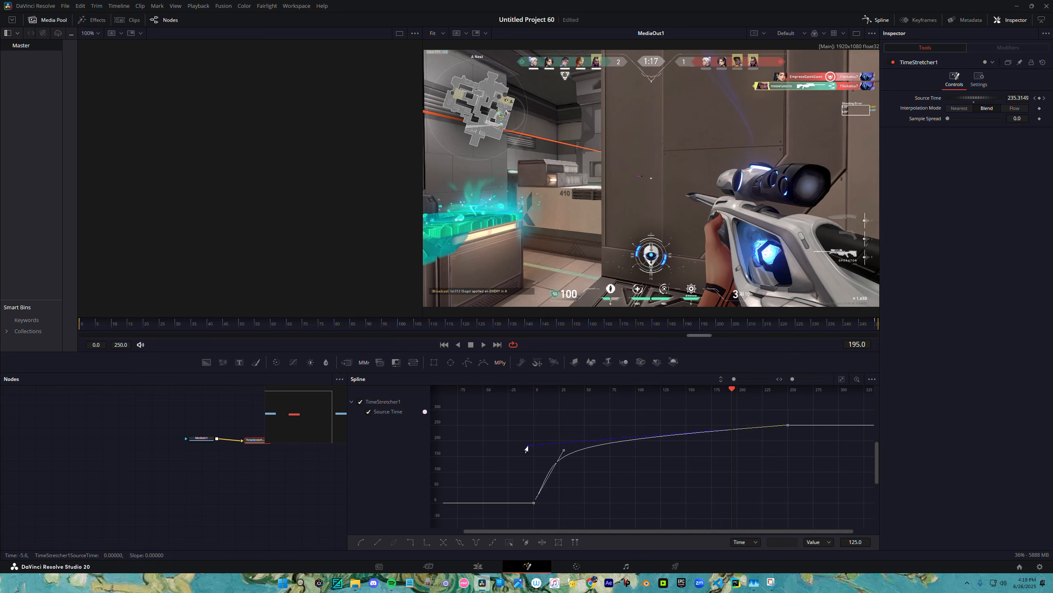
key("shift+4")
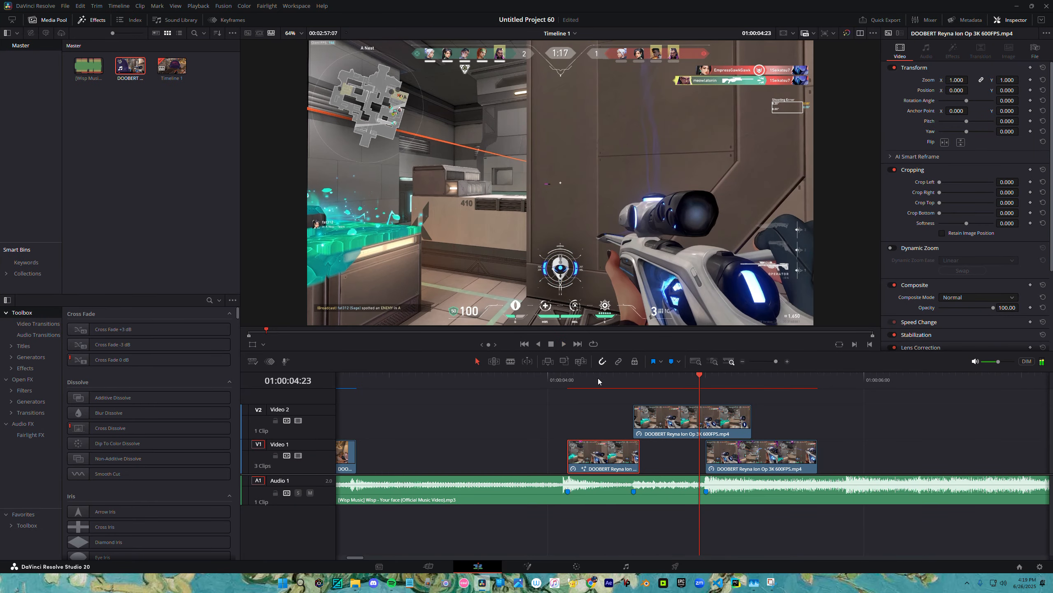
Play back the retimed segment repeatedly from just before the first beat marker to check its timing against the music.
left_click(528, 387)
key("space")
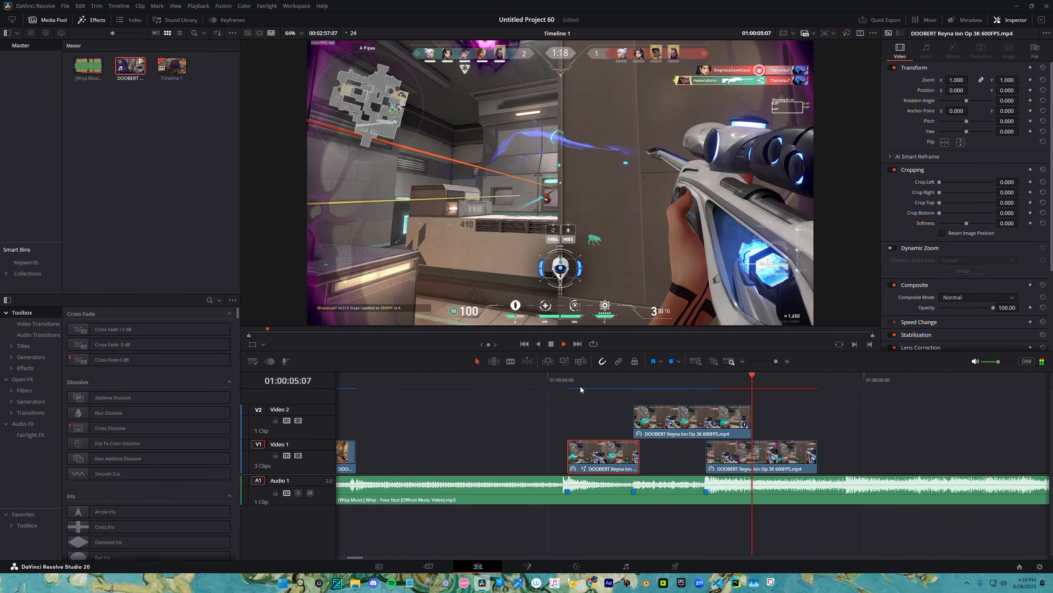
left_click(540, 390)
key("space")
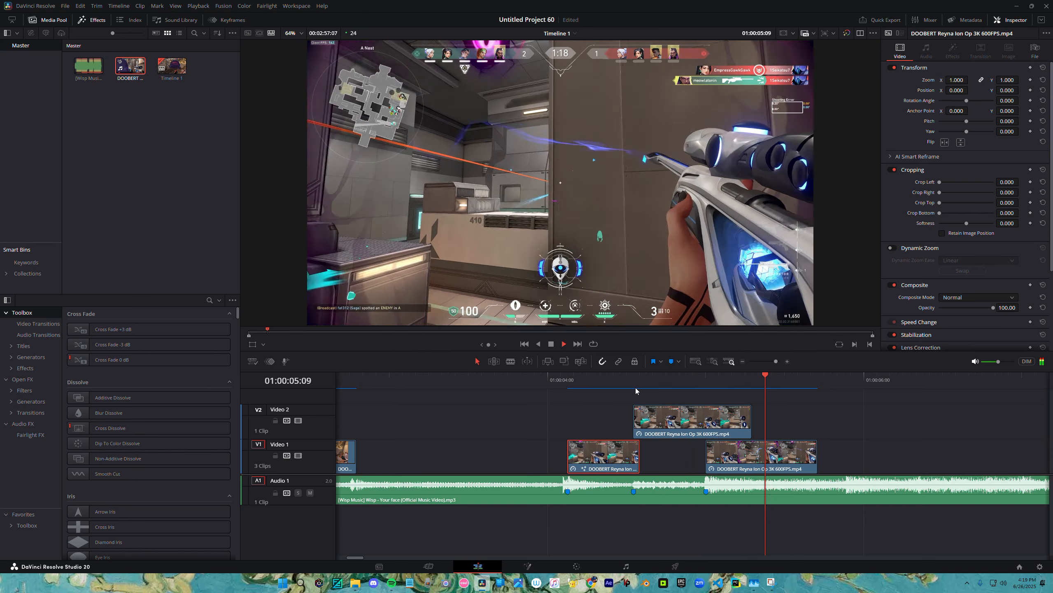
left_click(639, 386)
left_click_drag(639, 387, 528, 386)
key("space")
Split the first retimed segment on Video 1 at the second beat marker, 01:00:04:13, and delete the leftover piece.
left_click_drag(623, 381, 631, 384)
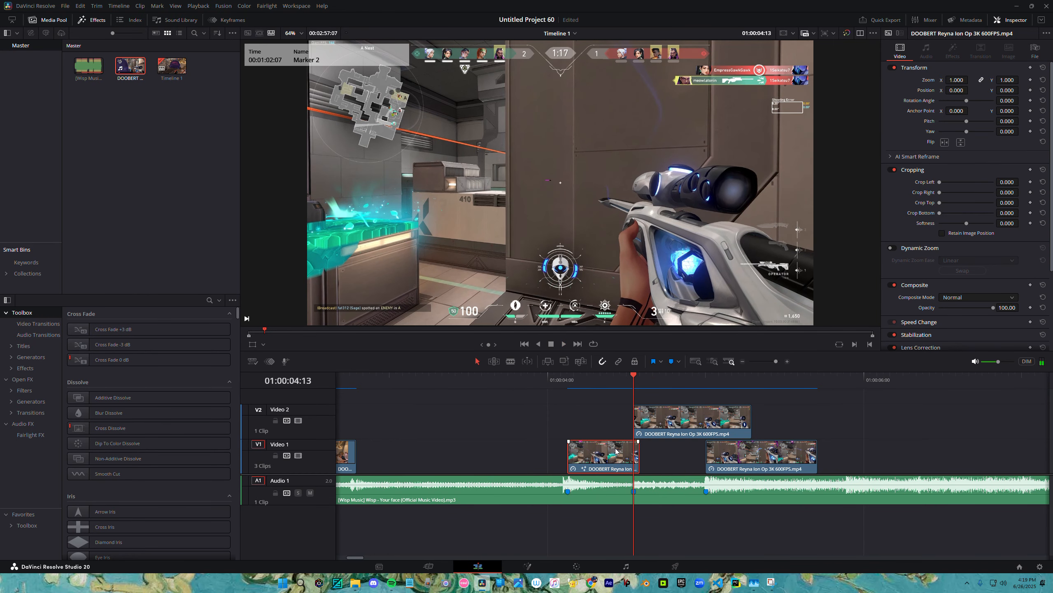
key("ctrl+b")
left_click(638, 459)
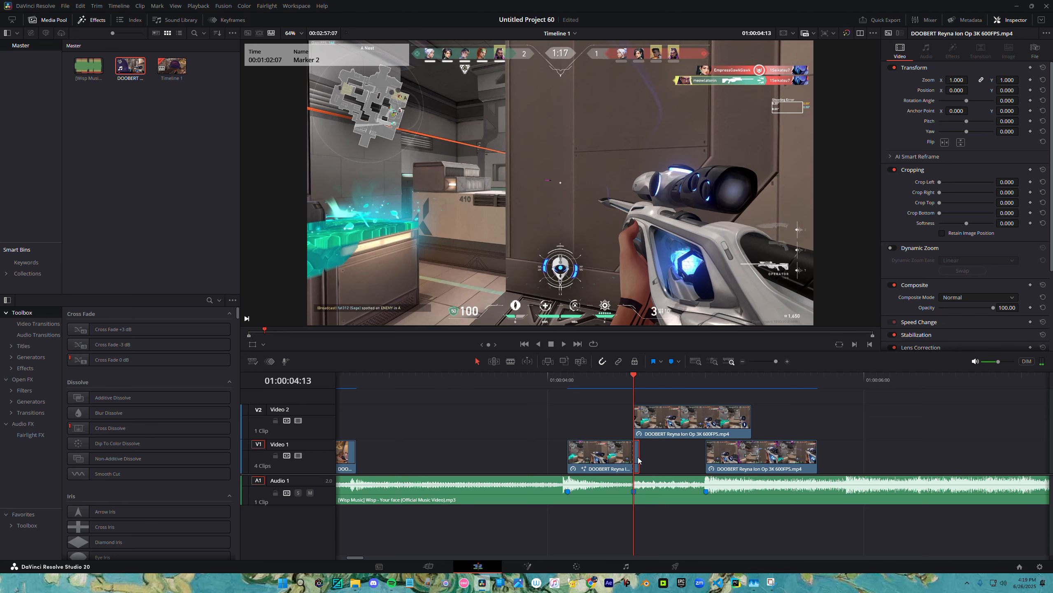
key("BackSpace")
Move the trimmed segment's end Source Time keyframe to its last frame, 225, in Fusion and return to the edit timeline.
left_click(588, 457)
key("shift+5")
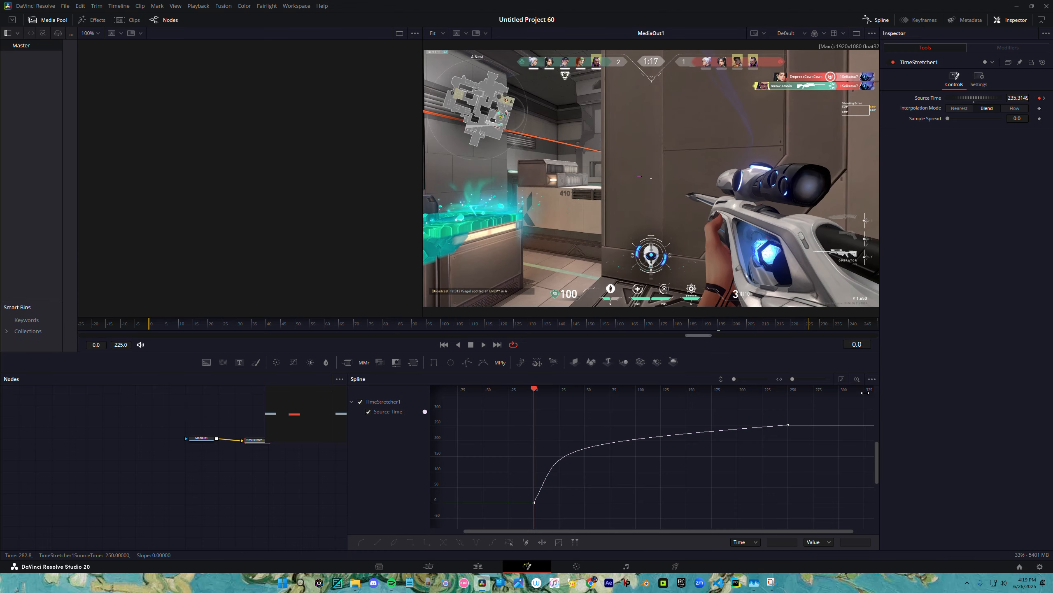
left_click(497, 345)
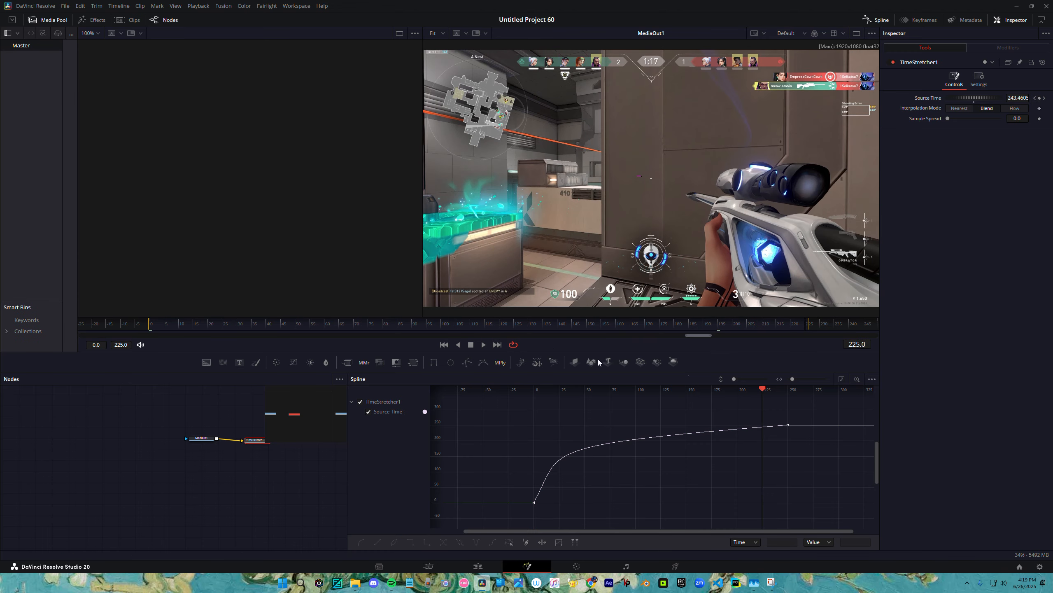
left_click(788, 425)
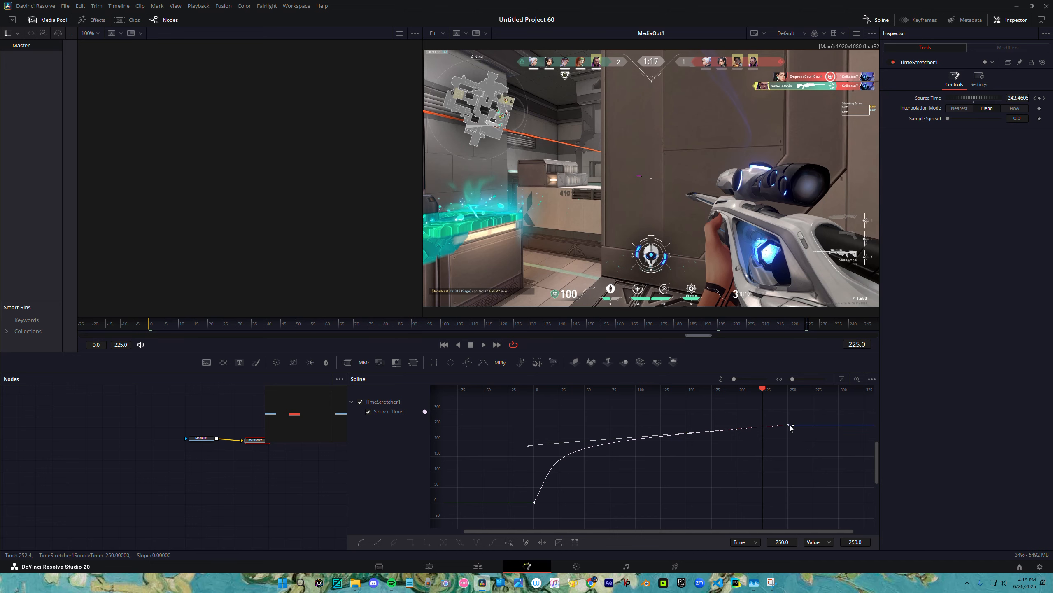
left_click_drag(788, 425, 762, 427)
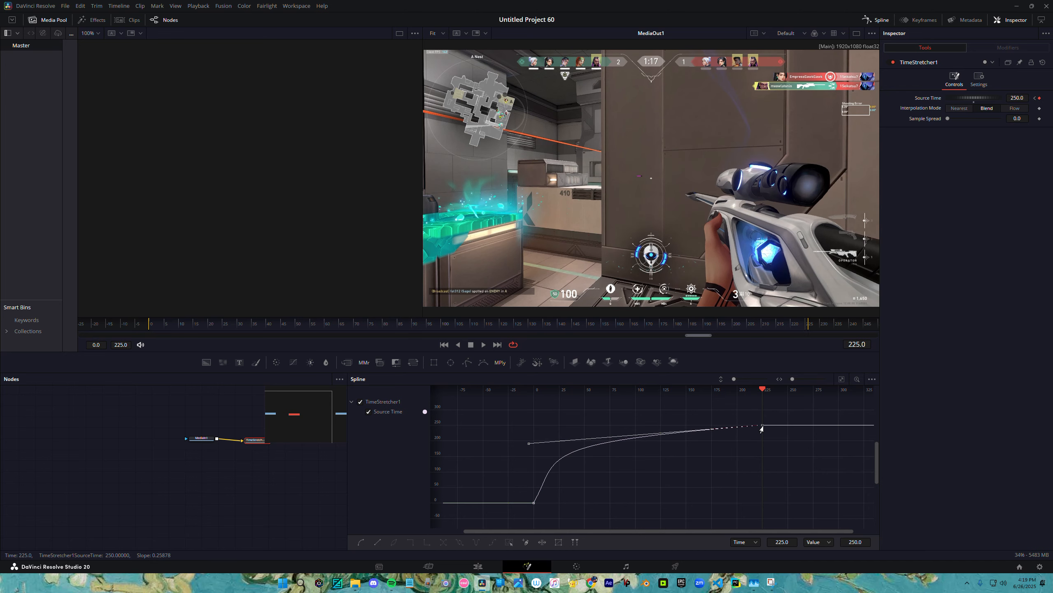
left_click(636, 473)
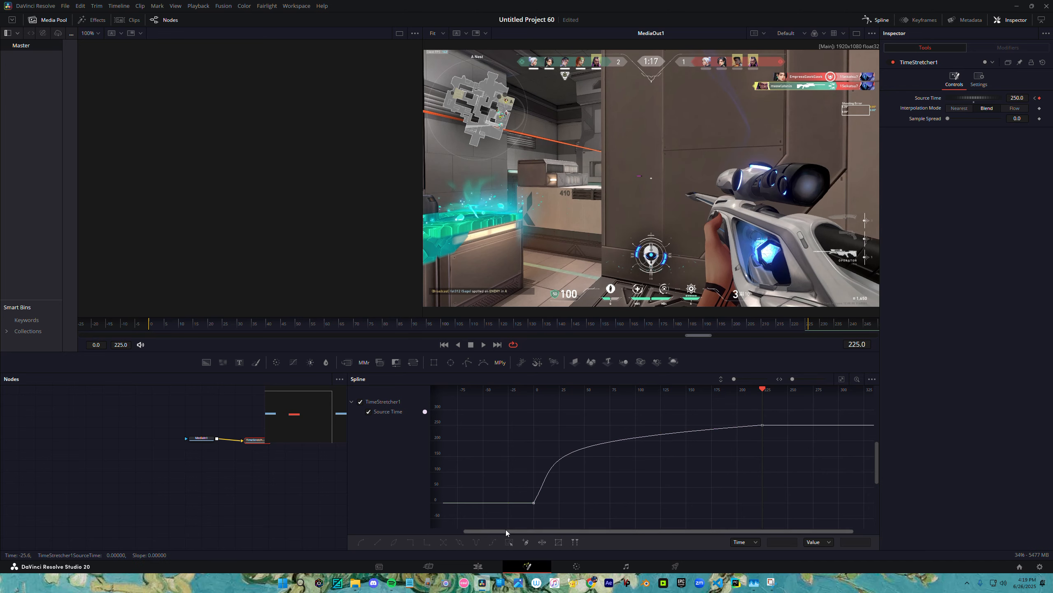
left_click(479, 566)
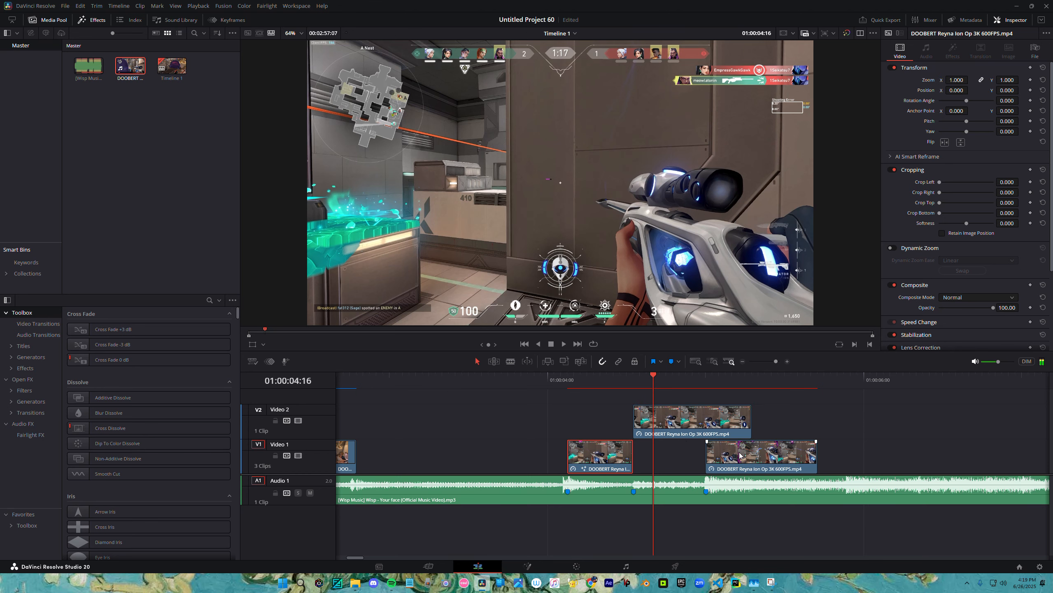
Shift the third segment later on Video 1 and drop the Video 2 segment into place directly after the first one.
left_click_drag(740, 455, 851, 455)
left_click_drag(669, 420, 668, 456)
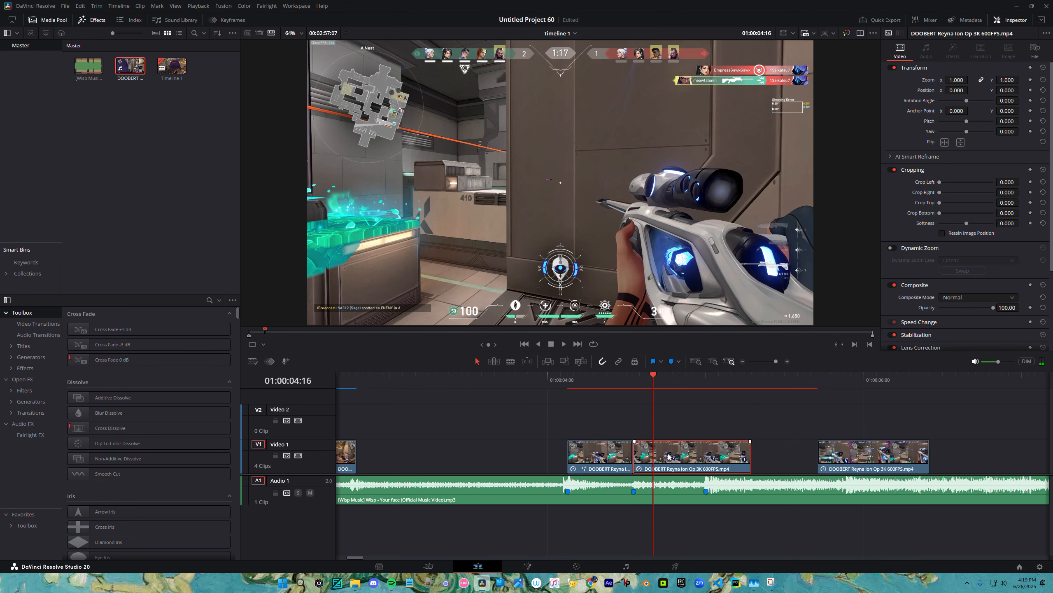
Add a Time Stretcher to the second segment in Fusion and relocate its Source Time keyframe to frame 0.
key("shift+5")
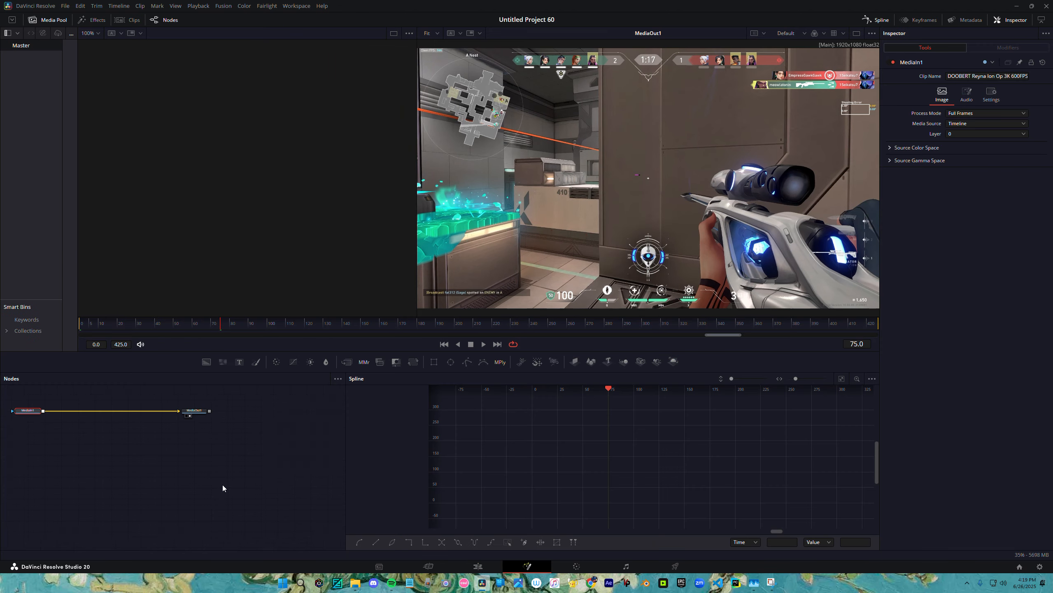
key("shift+space")
type("TST")
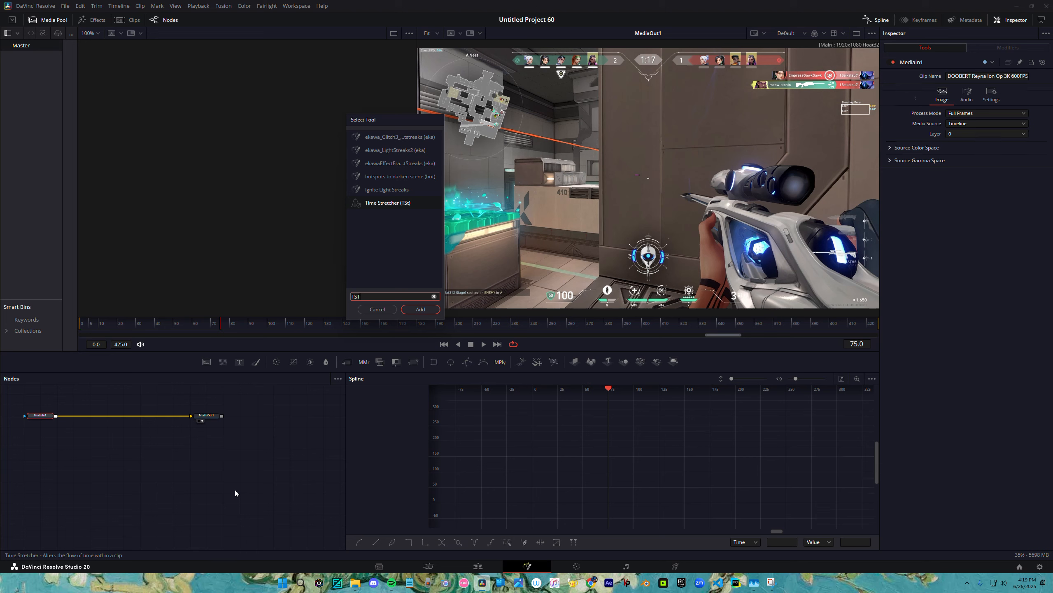
key("Return")
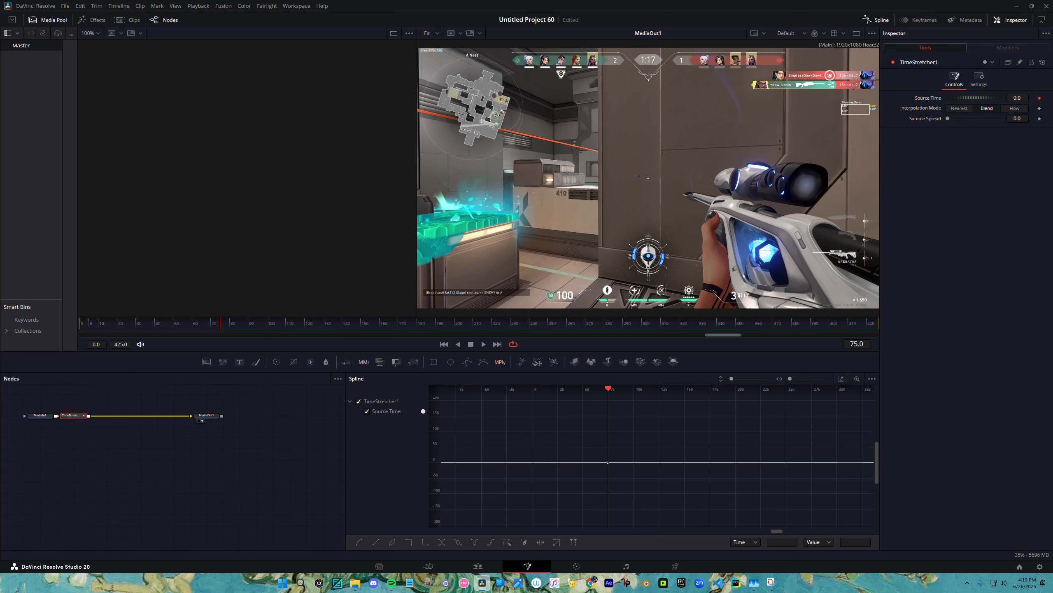
left_click(1039, 98)
left_click(443, 345)
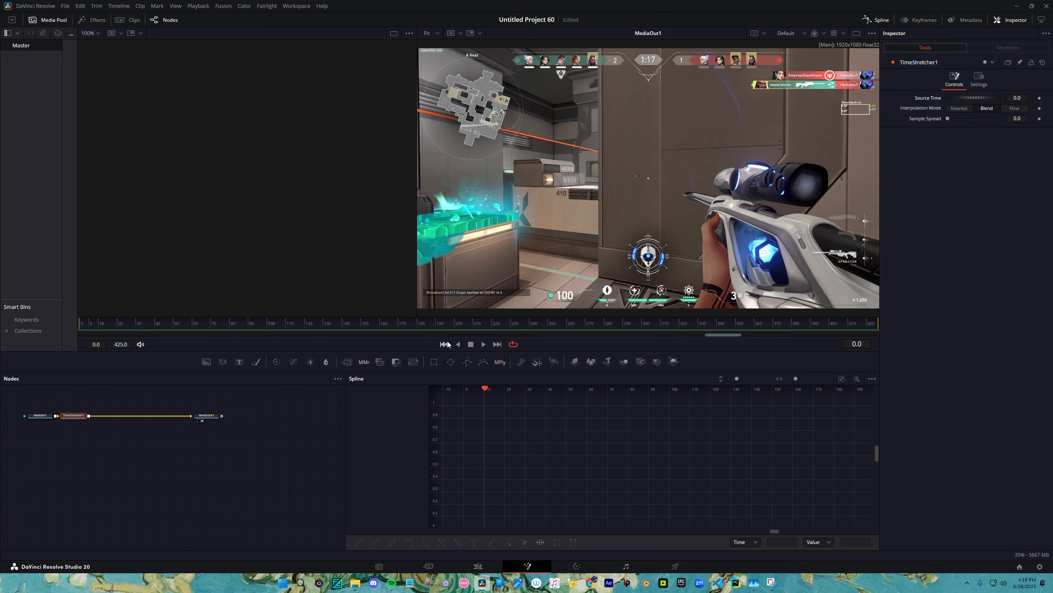
left_click(1040, 98)
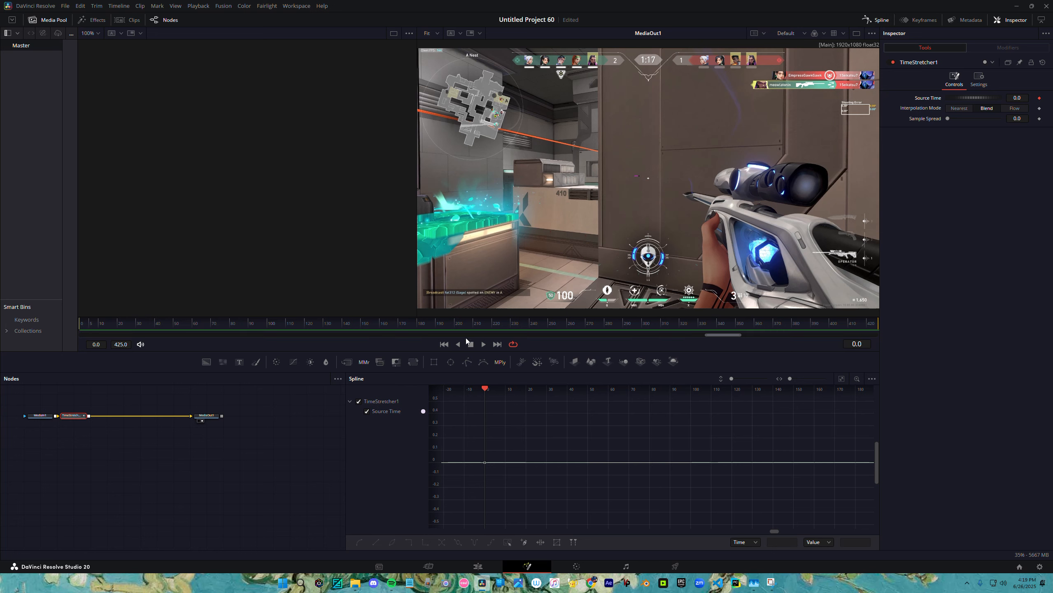
Set Source Time to 425 at the segment's last frame, fit the curve in the Spline editor, and return to the edit timeline.
left_click(497, 344)
left_click(1020, 101)
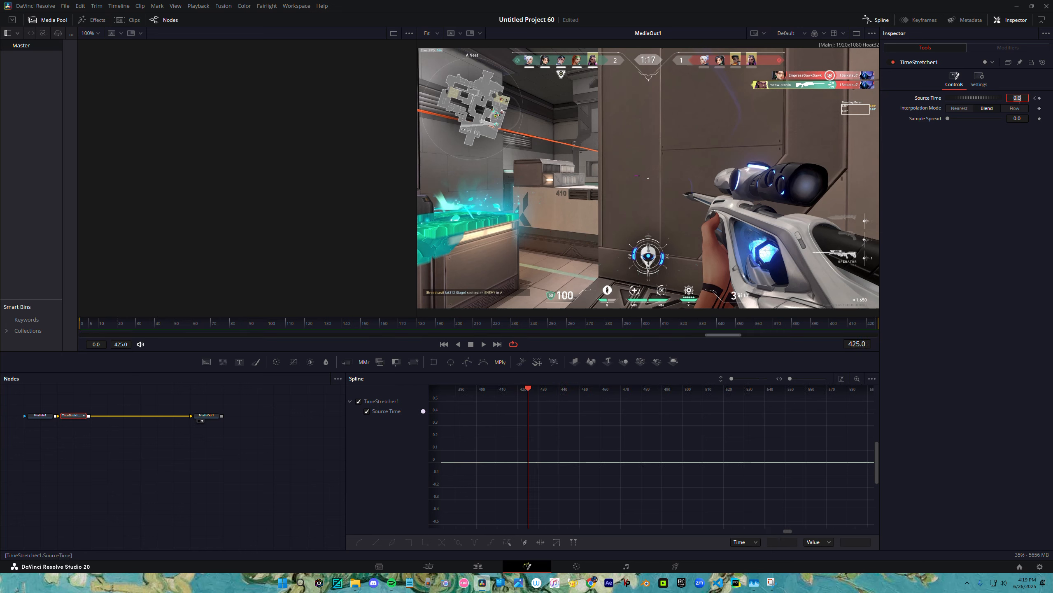
type("425")
key("Tab")
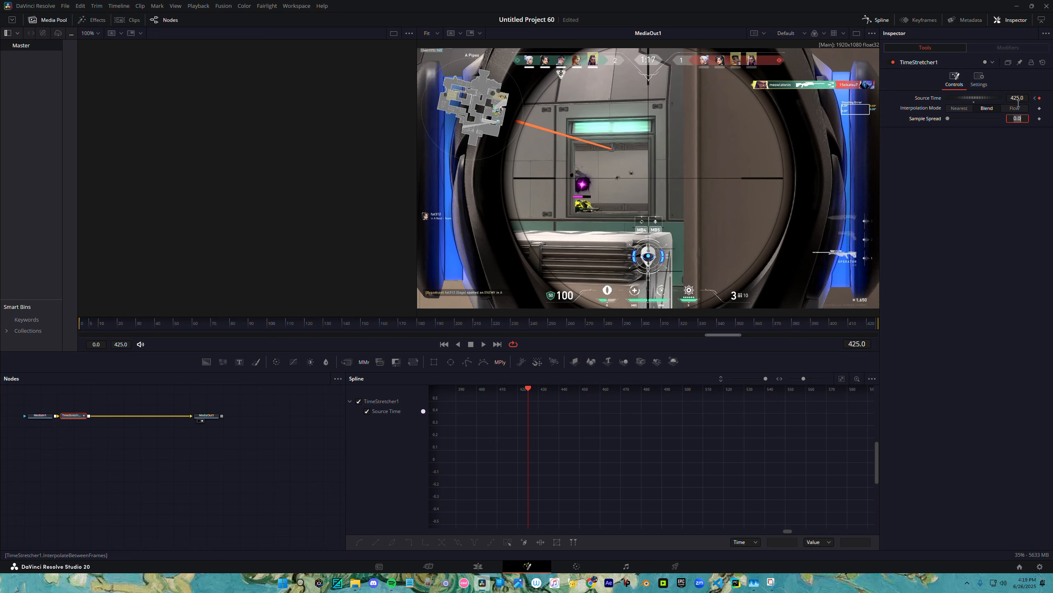
left_click(842, 380)
left_click(489, 565)
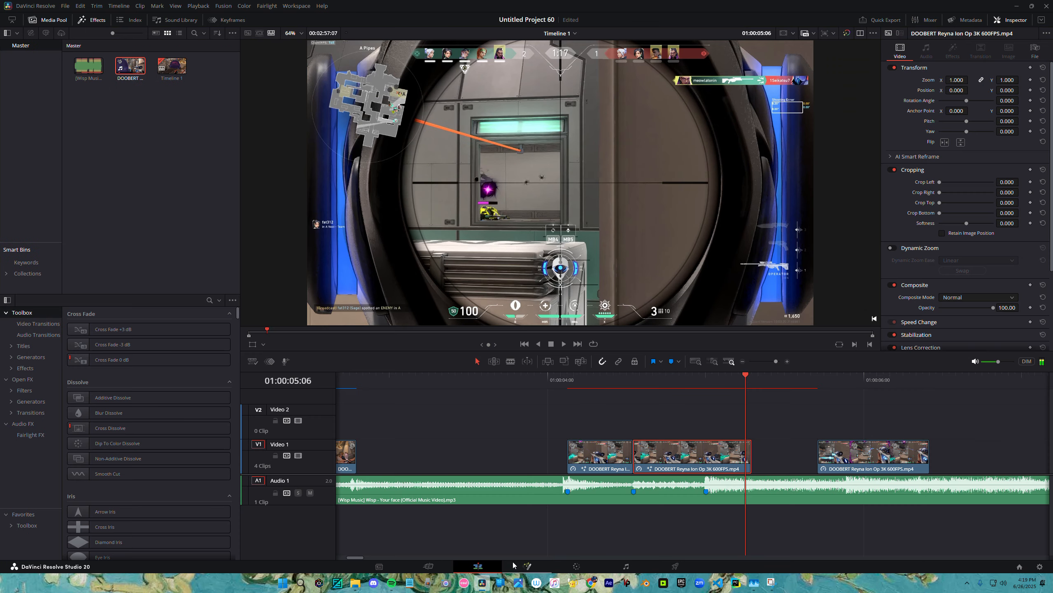
Add a Source Time keyframe at the third beat marker, frame 275, in Fusion and remove the keyframe at frame 425.
left_click(706, 382)
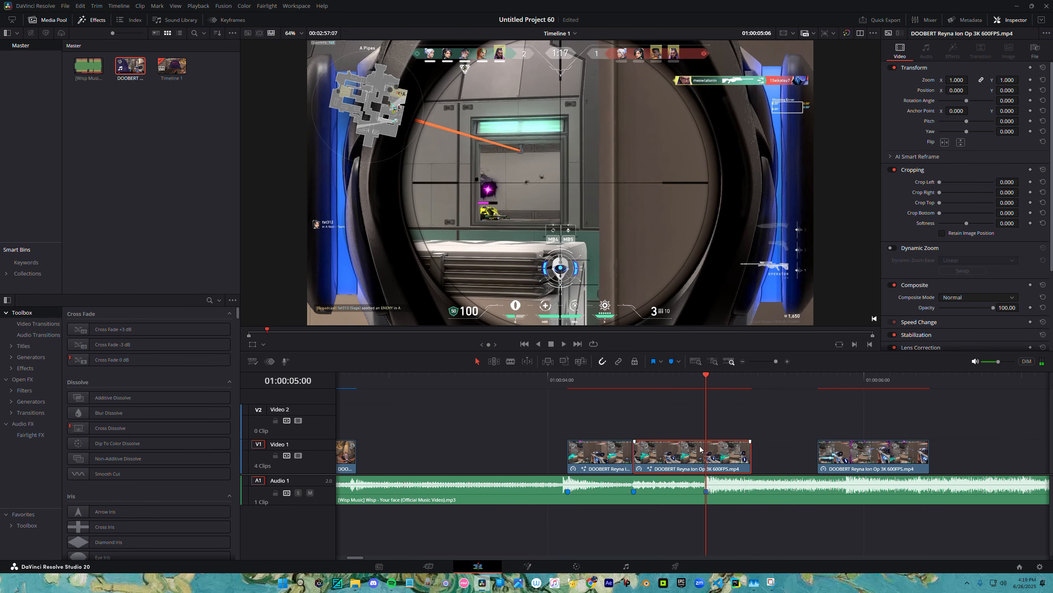
key("shift+5")
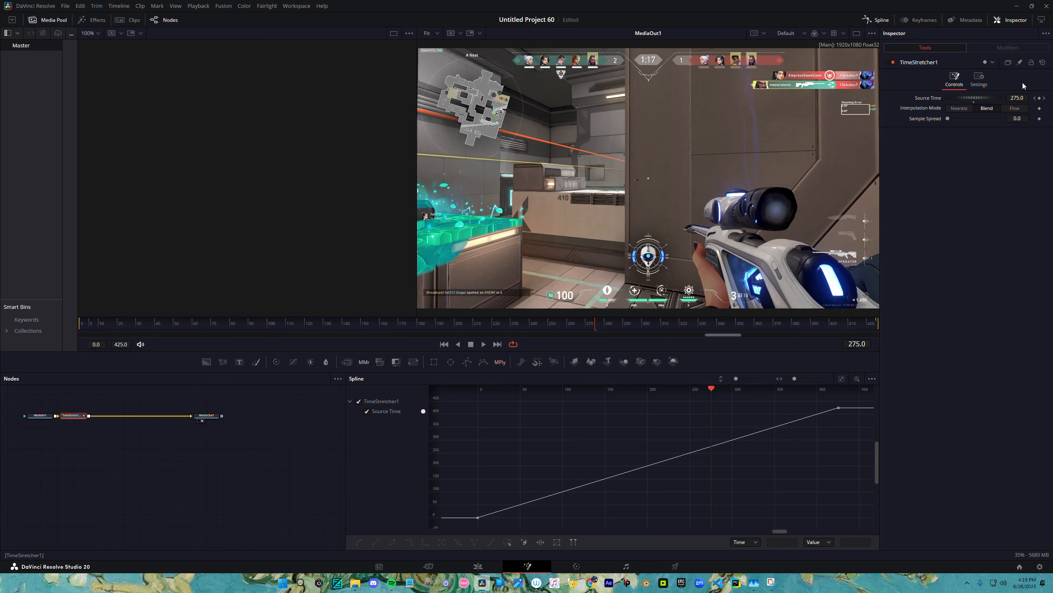
left_click(1040, 98)
left_click(1044, 98)
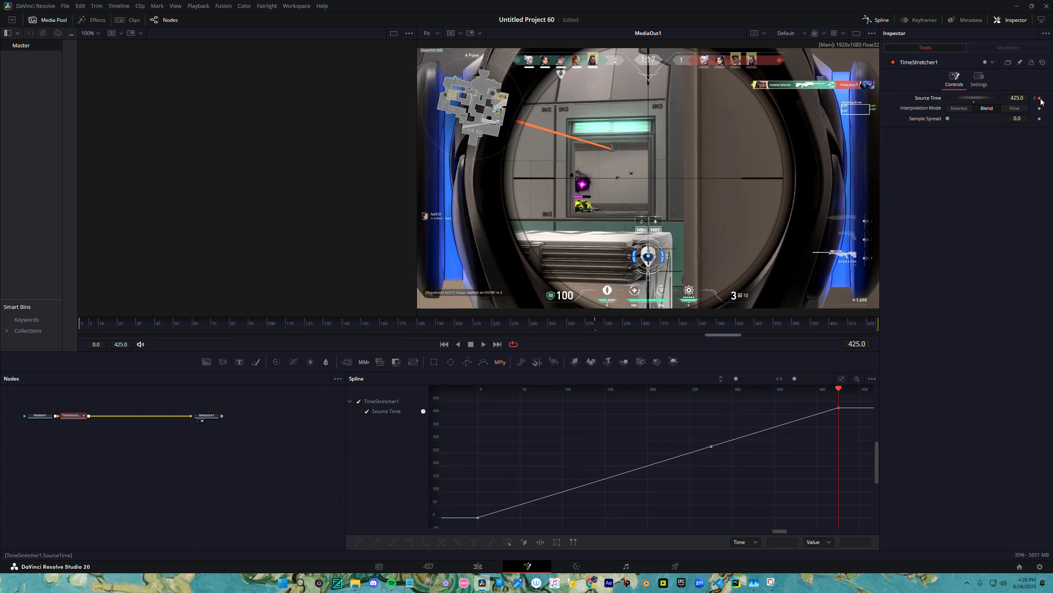
left_click(1040, 98)
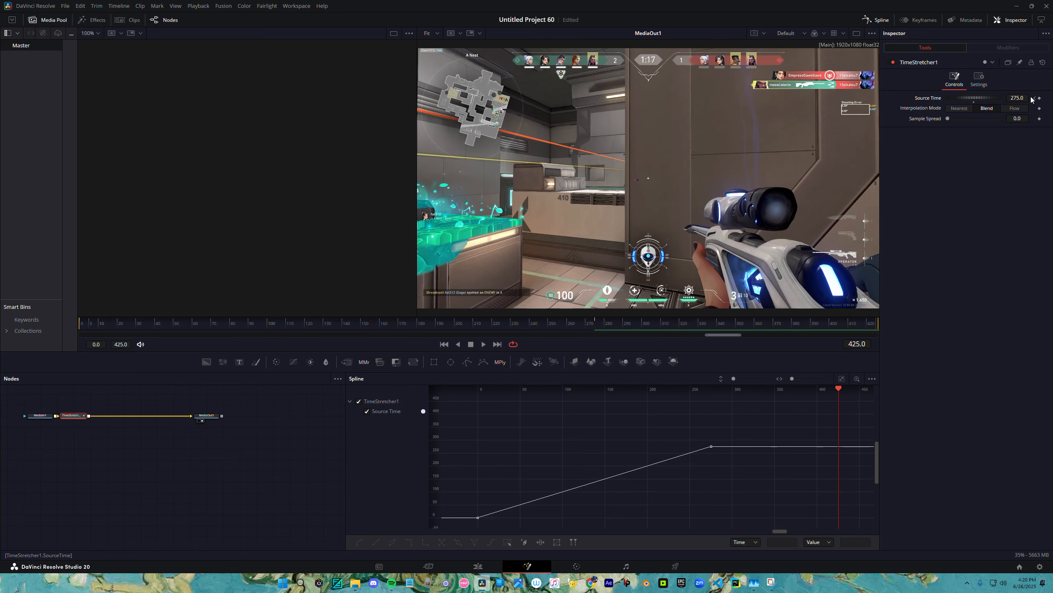
Set the Source Time keyframe at frame 275 to 425.
left_click(1035, 98)
left_click(1018, 98)
type("4")
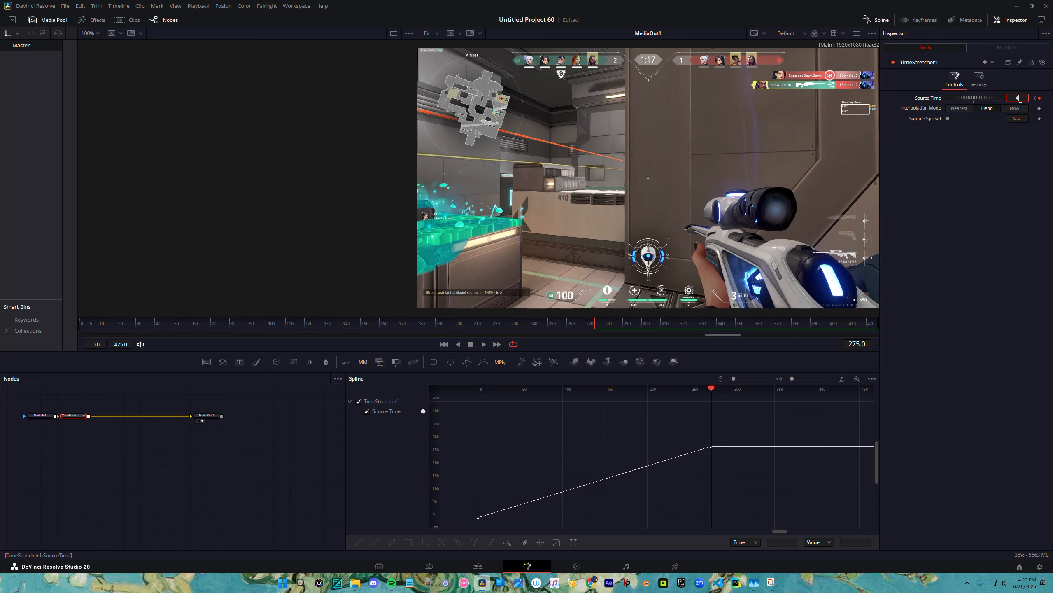
type("25")
key("Tab")
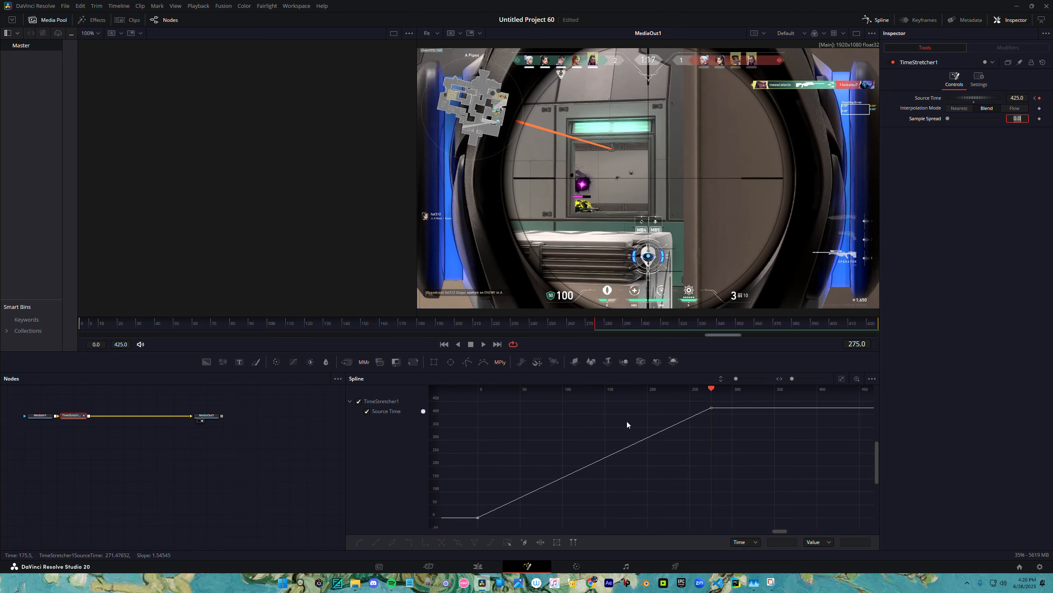
Split the second segment at the third beat marker, 01:00:05:00, on the edit timeline and delete the leftover piece.
left_click(478, 567)
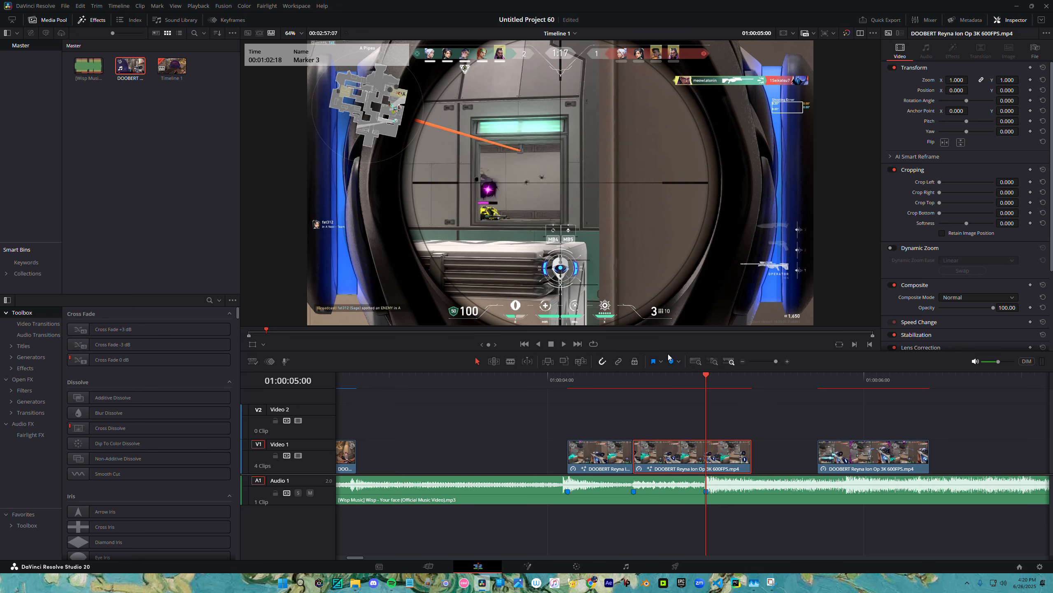
key("ctrl+b")
left_click(747, 457)
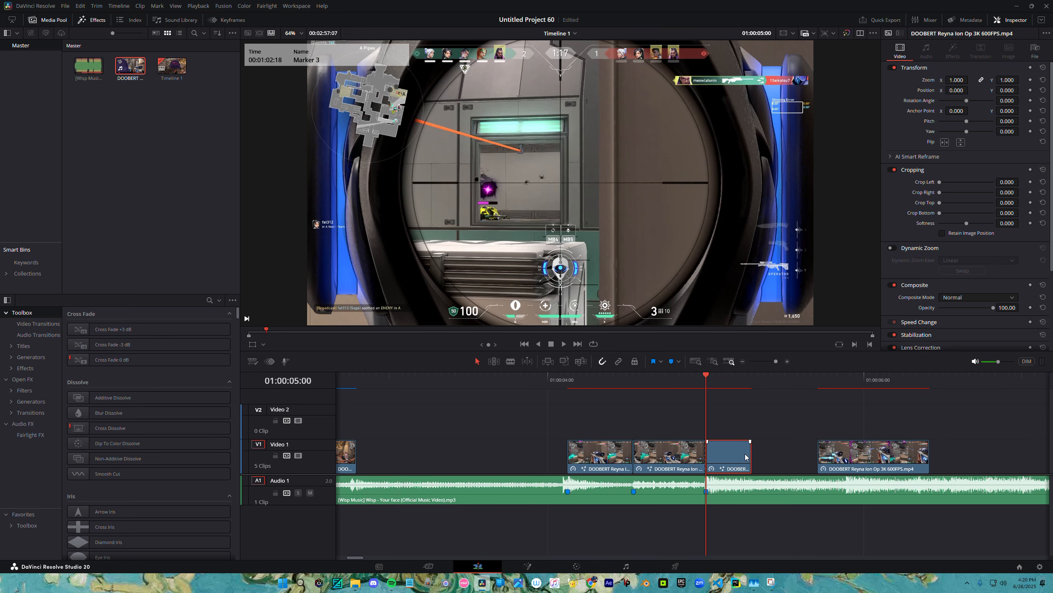
key("BackSpace")
Position the playhead two frames before the third beat marker and set Source Time to 267.5 at frame 225 in Fusion.
left_click(697, 380)
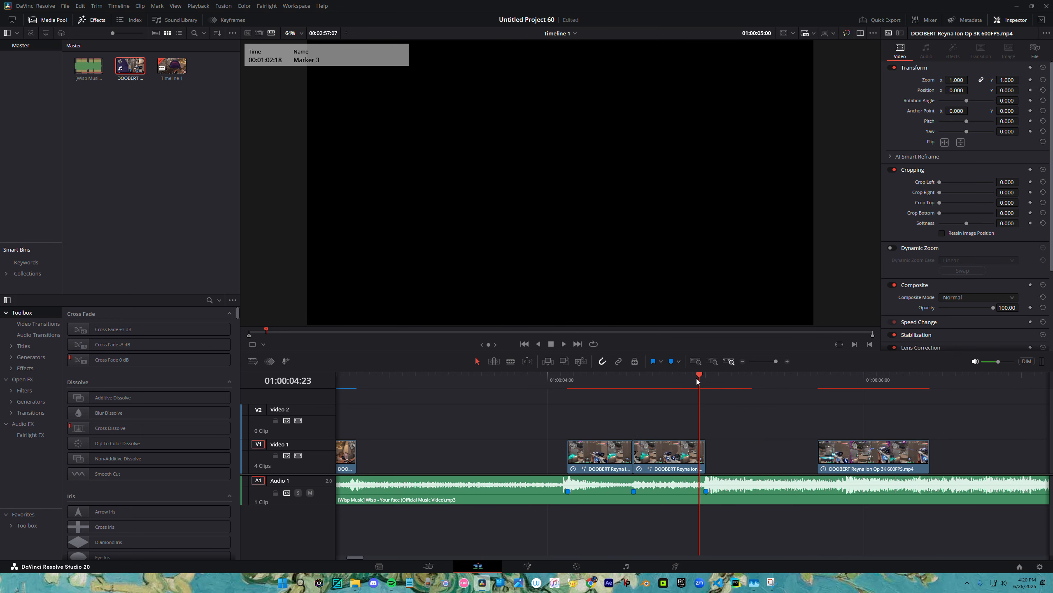
key("Right")
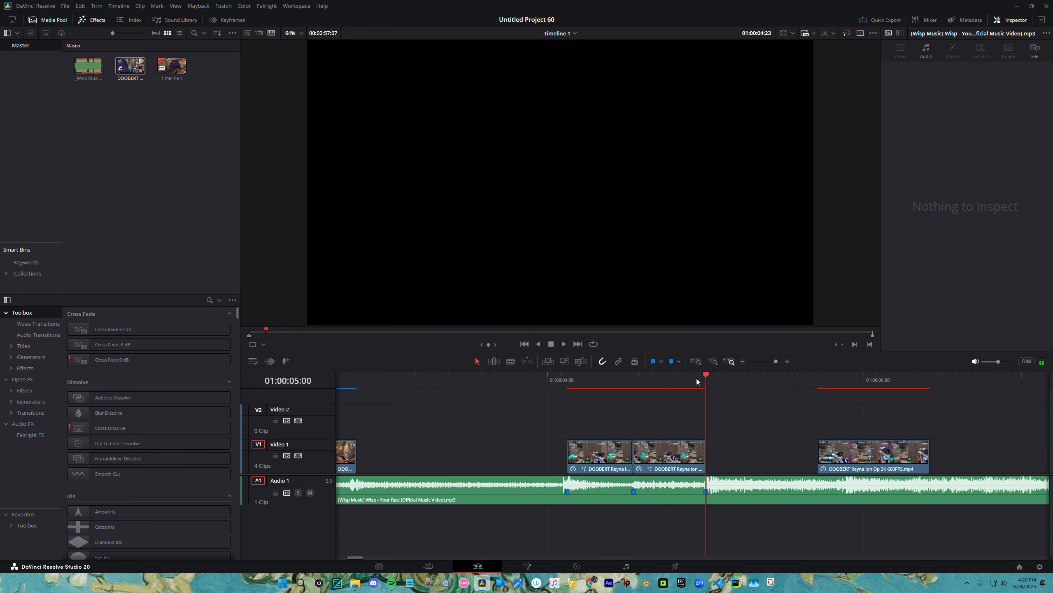
left_click(696, 379)
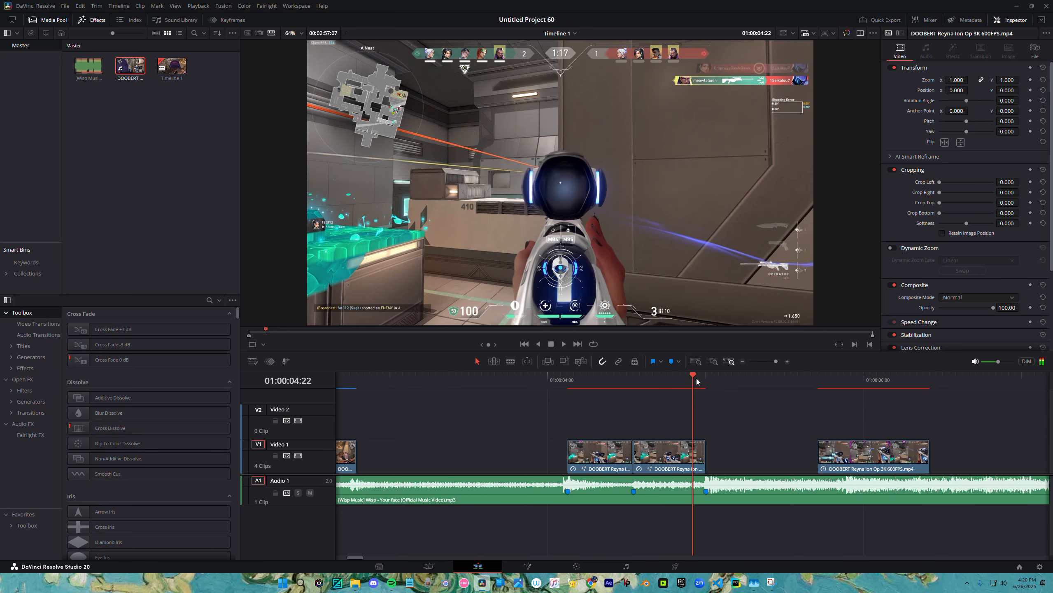
key("Right")
key("Right")
left_click(696, 378)
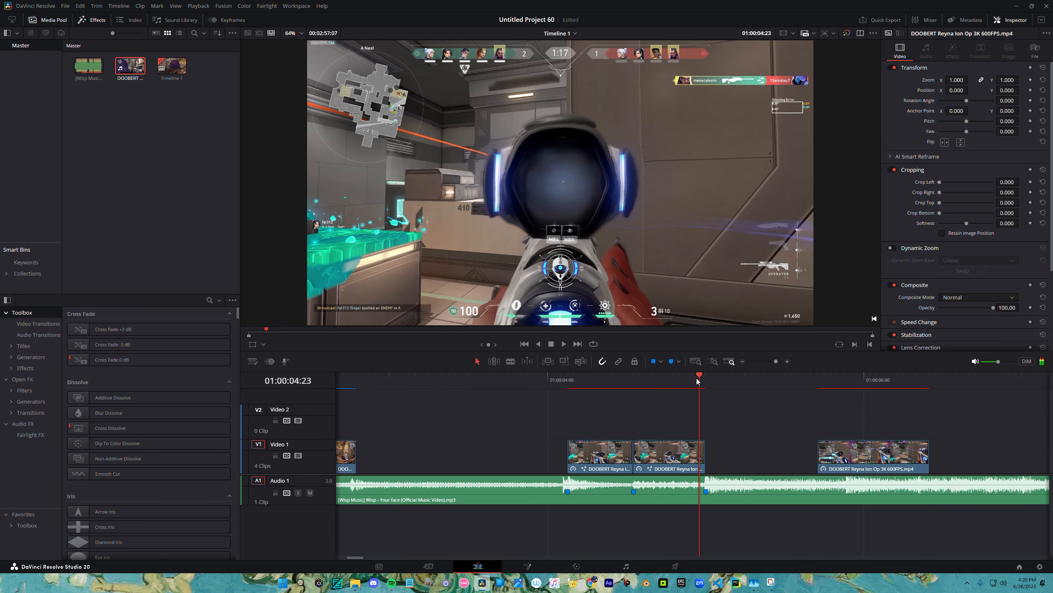
key("Left")
key("Right")
key("shift+5")
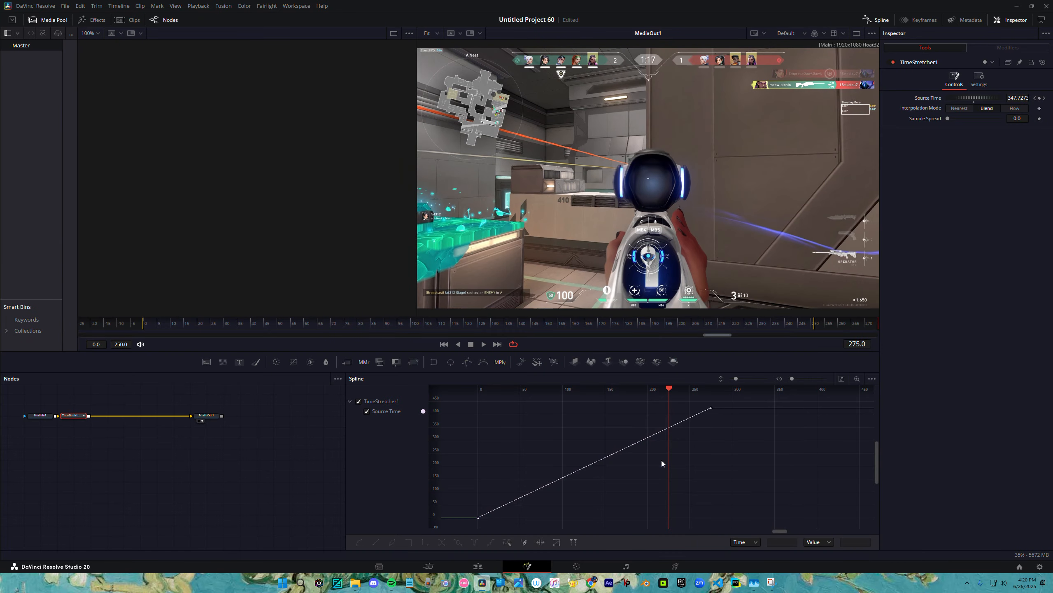
left_click_drag(1017, 98, 890, 98)
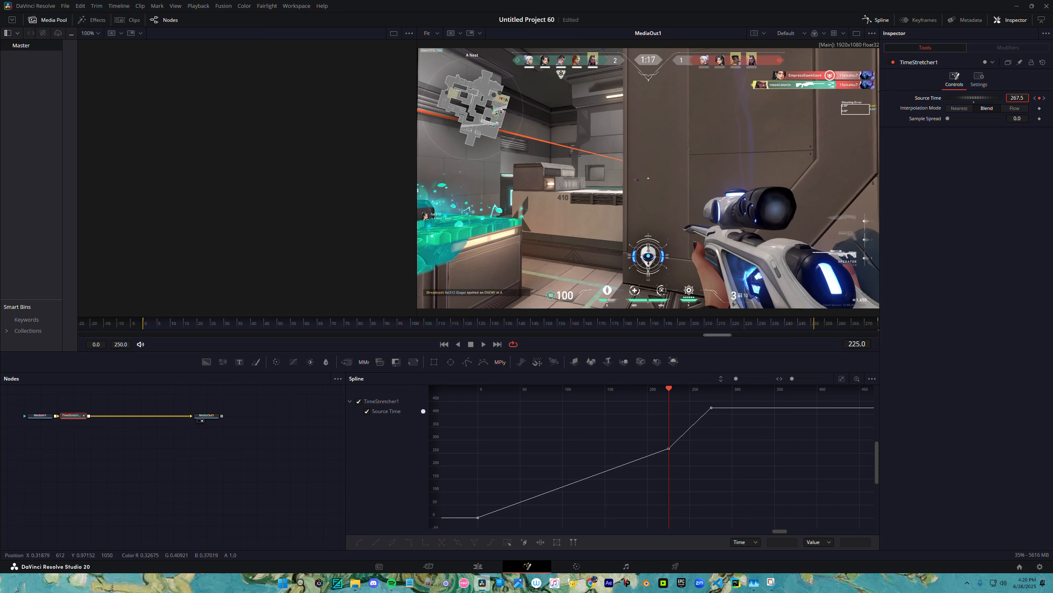
Smooth the last two Source Time keyframes and pull the frame 225 handle almost vertical so the curve jumps sharply to its end value.
left_click_drag(661, 473, 733, 391)
key("shift+s")
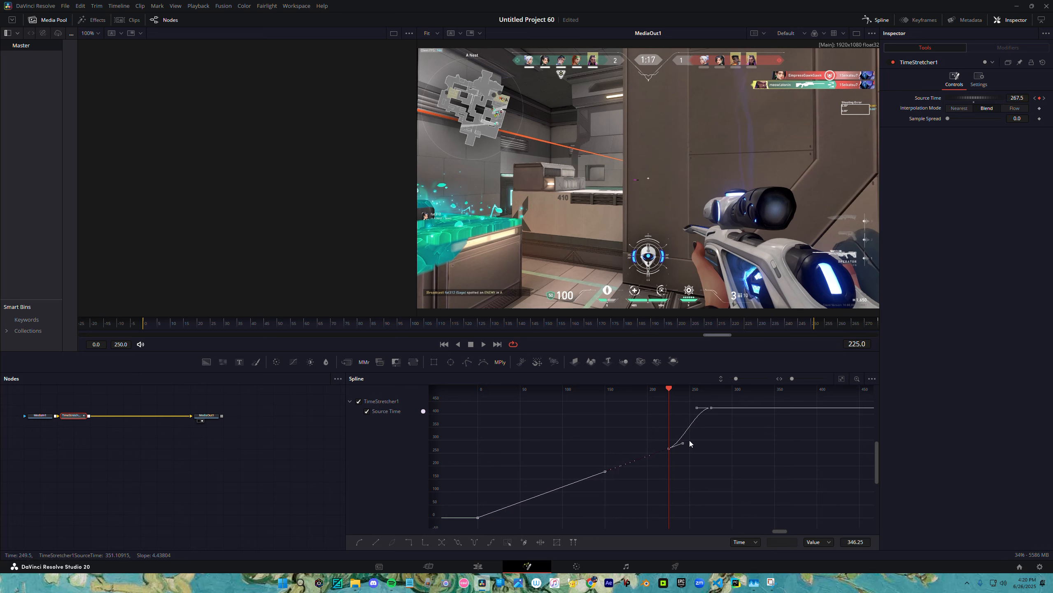
left_click_drag(680, 445, 670, 406)
left_click(743, 444)
key("space")
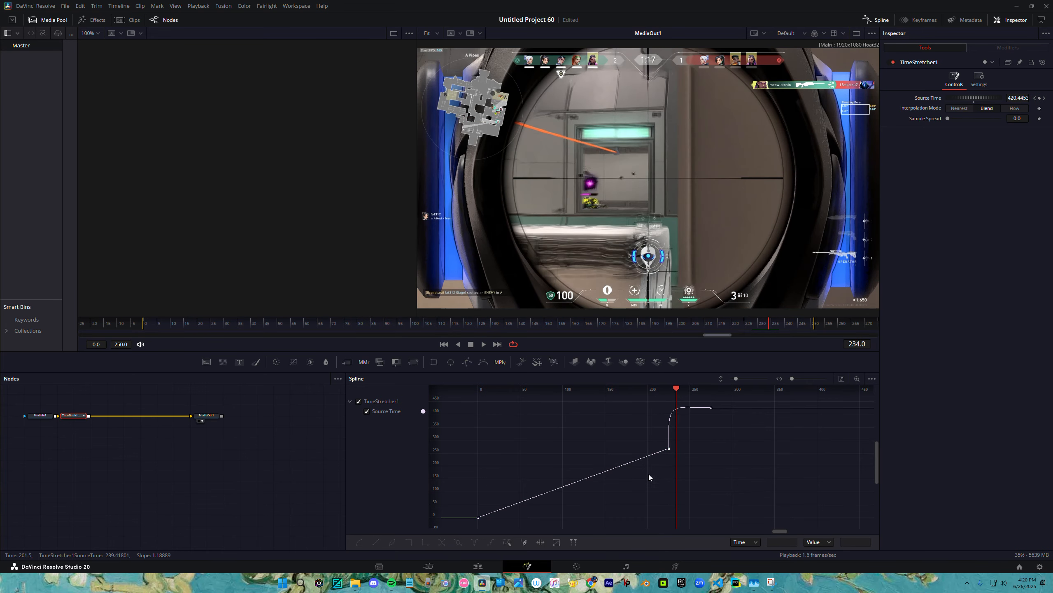
left_click(670, 421)
left_click_drag(668, 403, 670, 408)
left_click(643, 425)
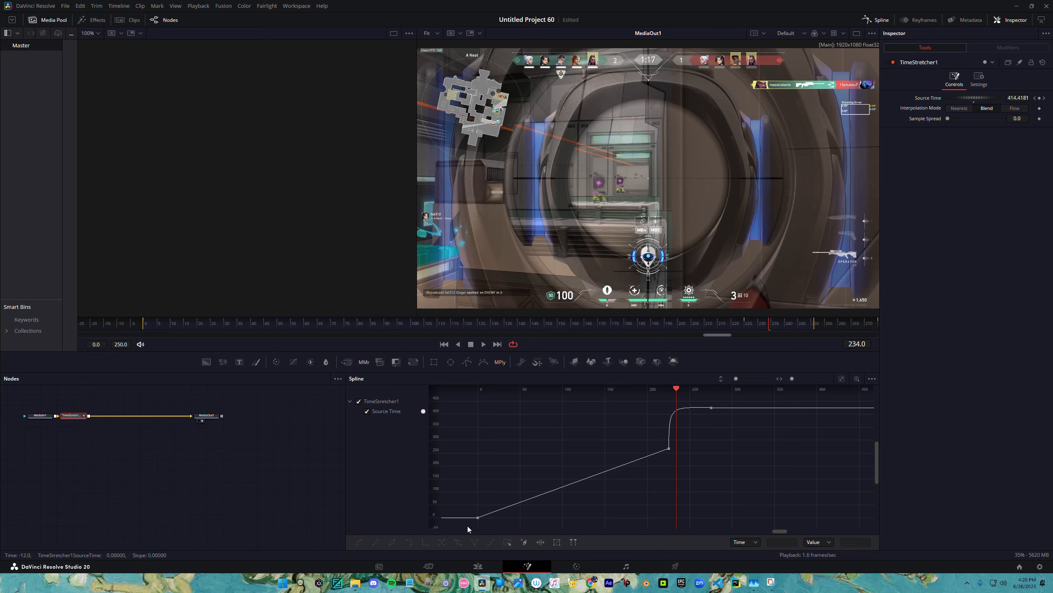
Smooth the Source Time keyframes at frames 0 and 225 so the first part of the curve eases in.
left_click_drag(467, 526, 704, 443)
left_click_drag(637, 490, 689, 476)
key("shift+s")
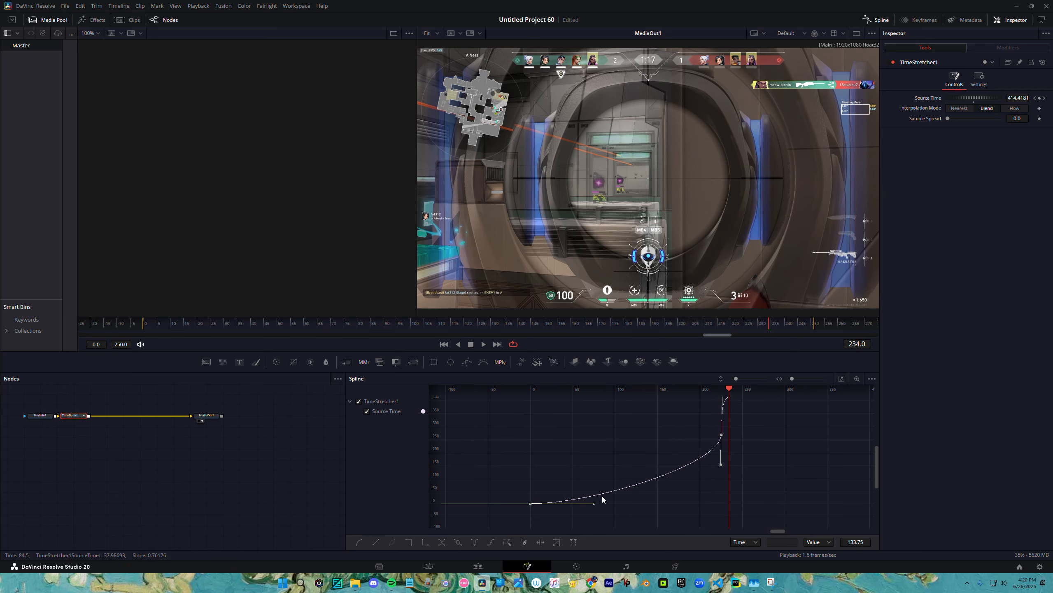
Reshape the Source Time handles between frames 0 and 225 so the curve rises quickly at first and flattens towards frame 225.
left_click_drag(594, 504, 564, 449)
left_click_drag(717, 467, 568, 443)
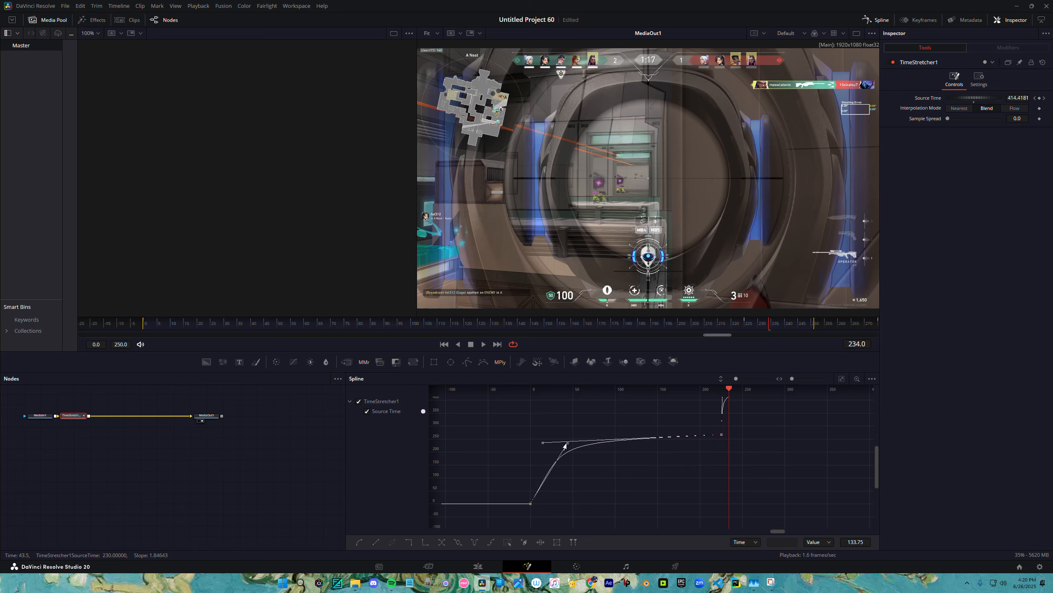
left_click(840, 379)
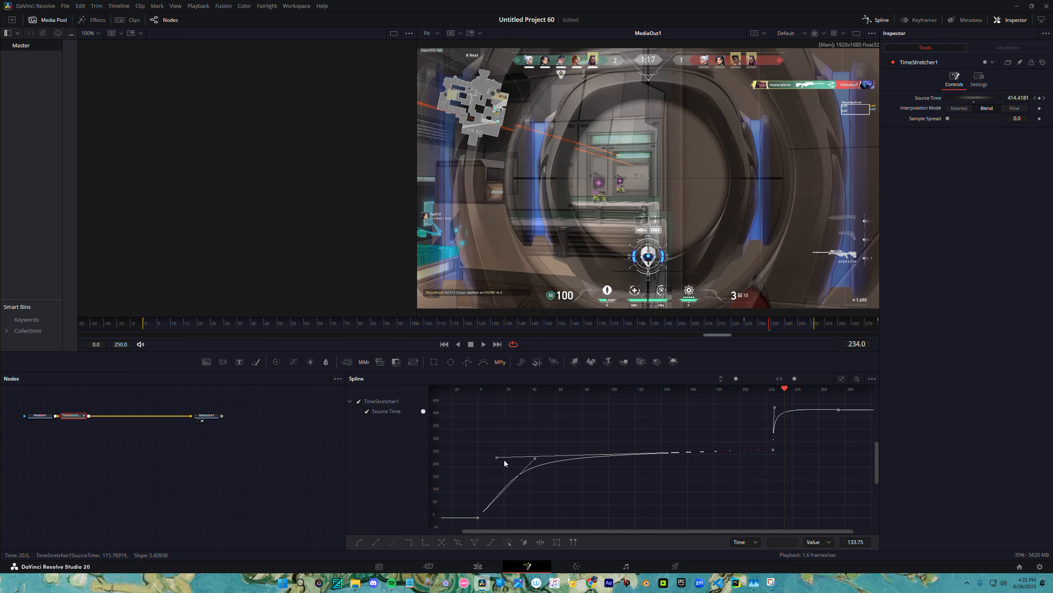
left_click_drag(497, 458, 517, 465)
left_click(608, 483)
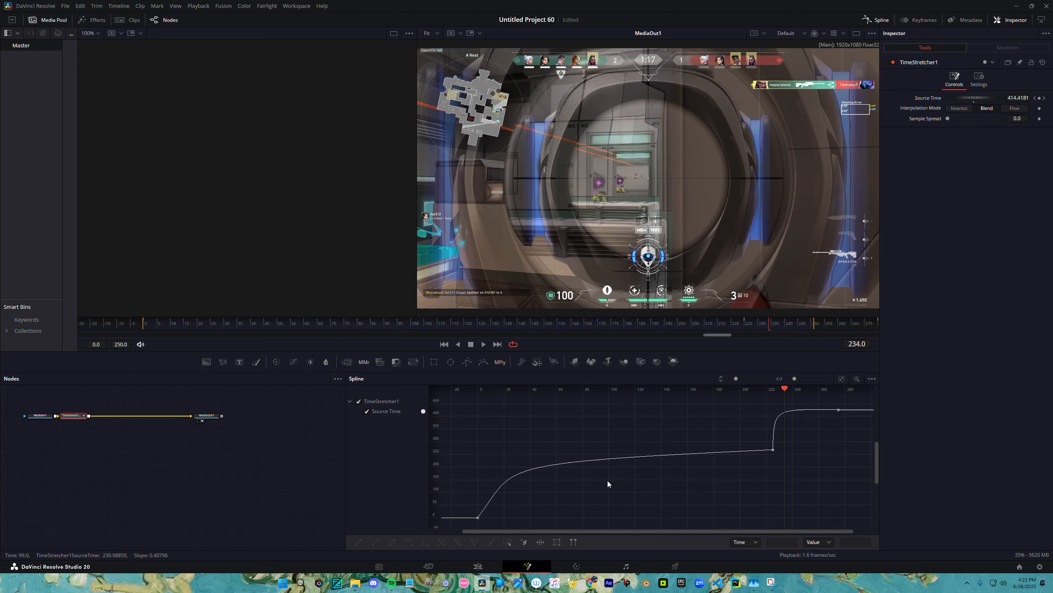
Return to the edit timeline and play the two speed-ramped segments against the music.
left_click(477, 566)
key("space")
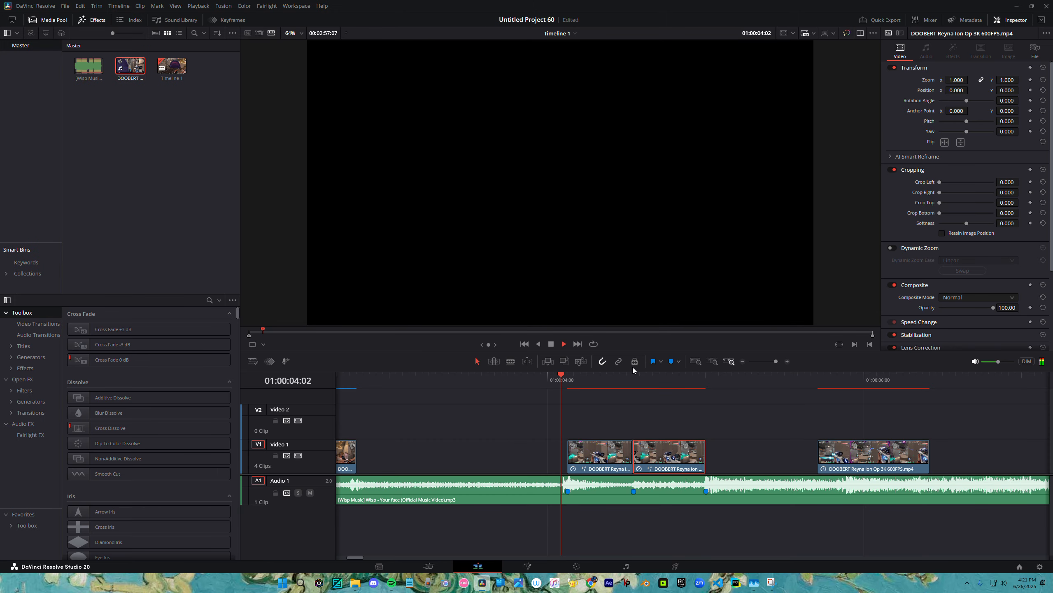
left_click(485, 380)
key("space")
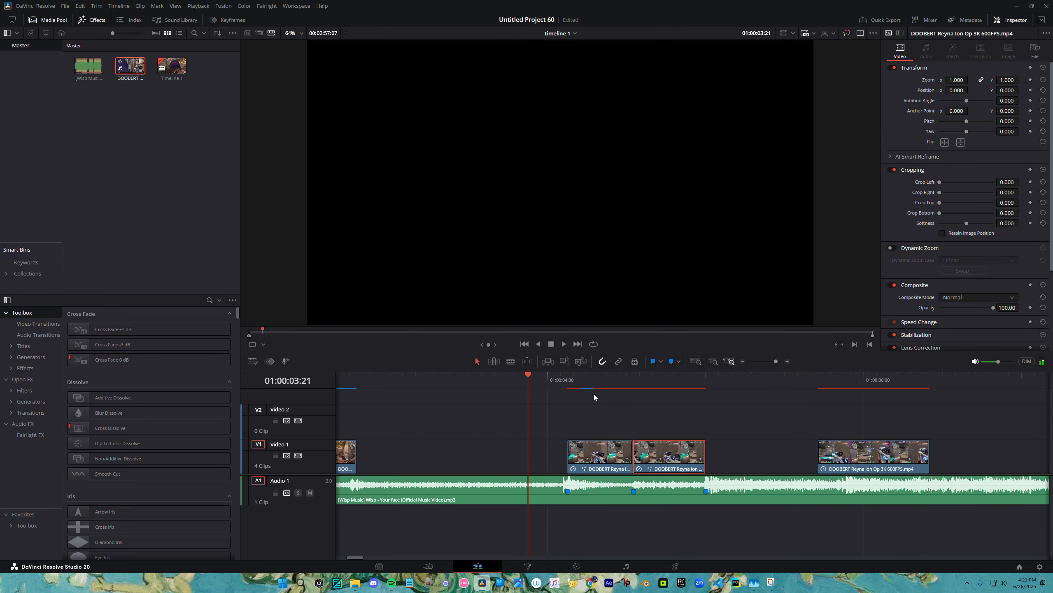
left_click(443, 379)
Switch to the Deliver page and play the ramped segments there, starting around 01:00:03:11.
left_click(682, 561)
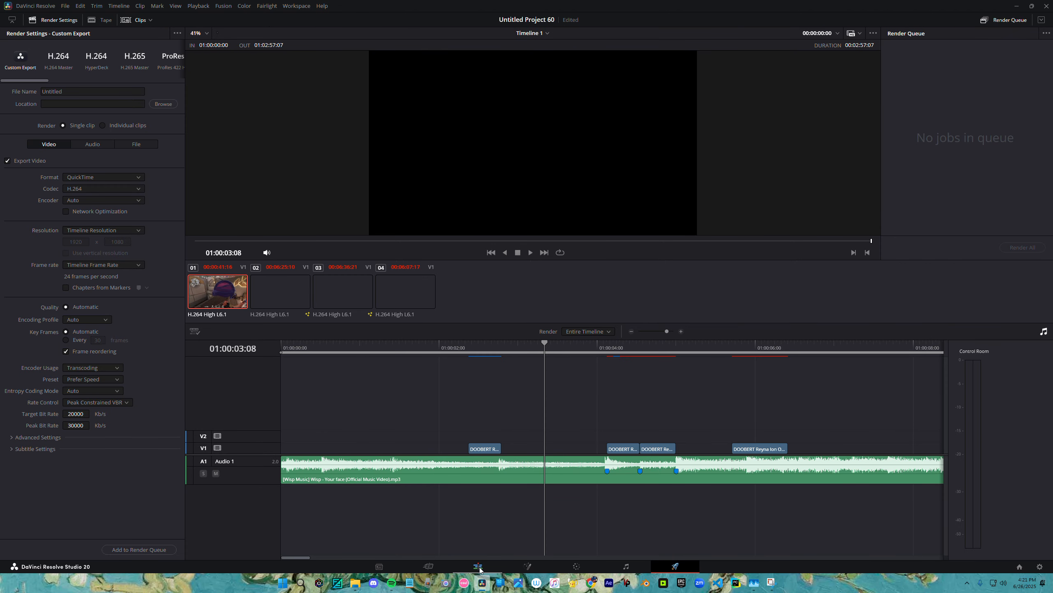
left_click(554, 351)
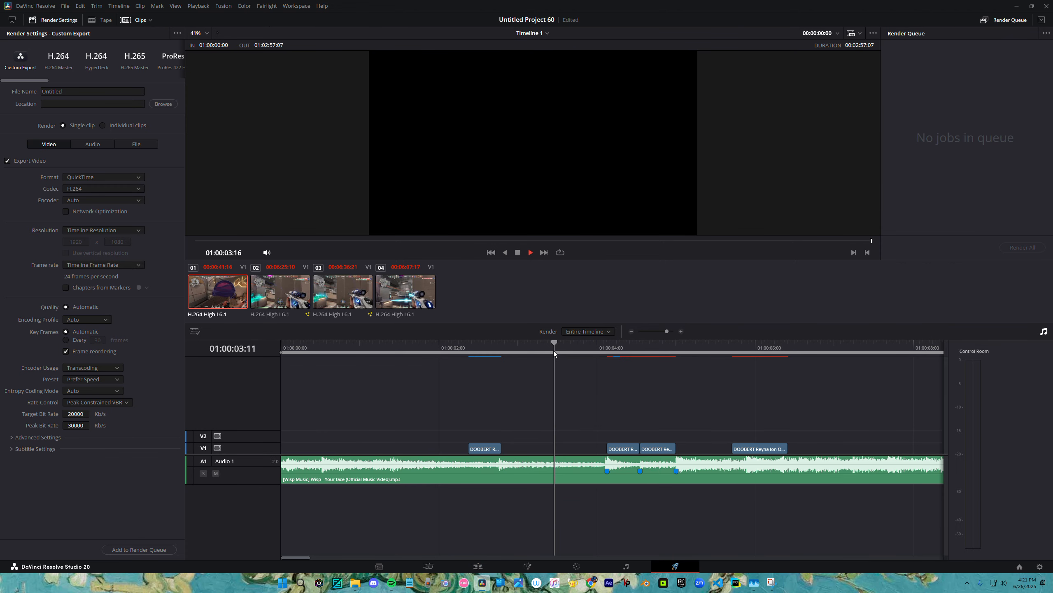
key("space")
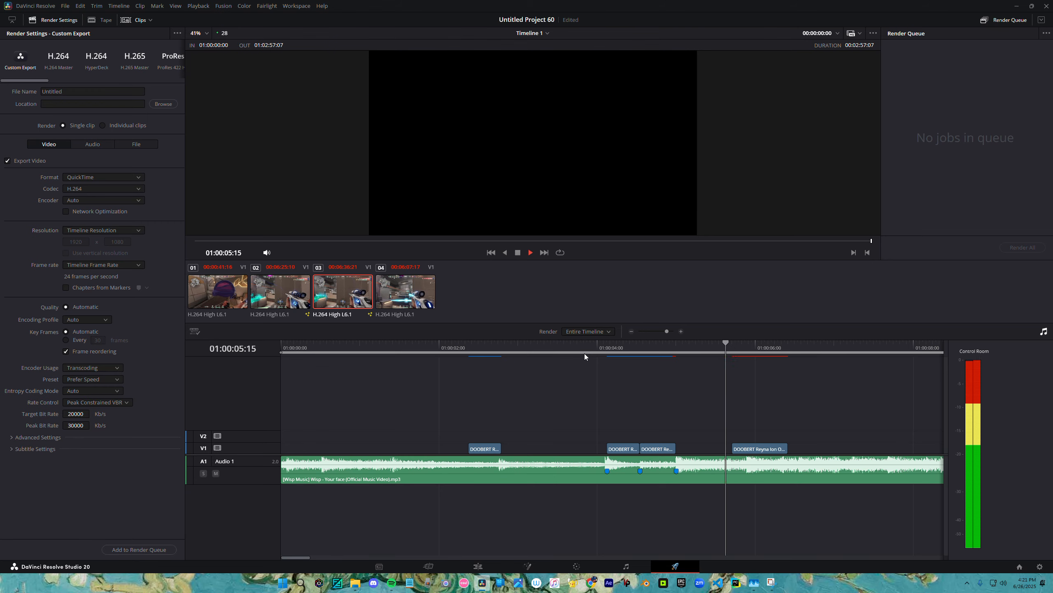
left_click(589, 350)
Go back to the edit timeline and replay both ramped segments several times to check their timing against the beat markers.
left_click(478, 568)
left_click(678, 375)
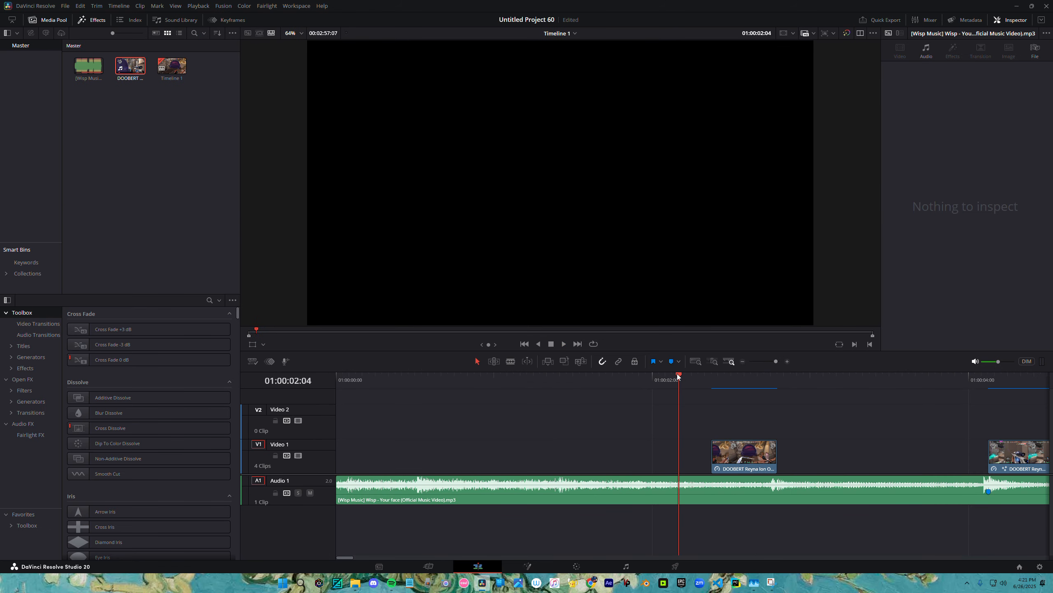
key("space")
scroll(710, 424, "right", 3)
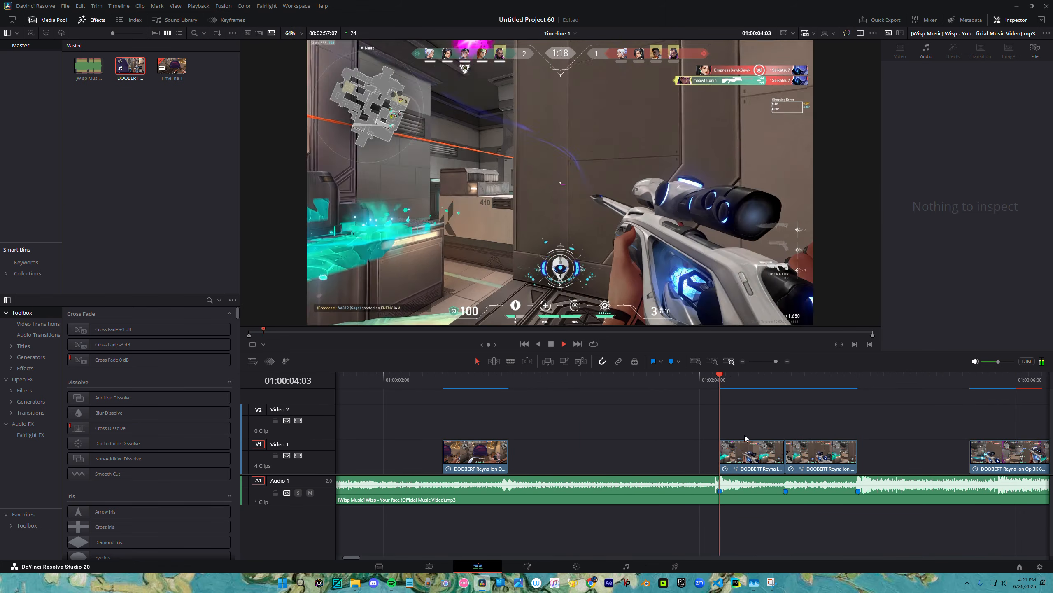
key("space")
scroll(655, 432, "right", 2)
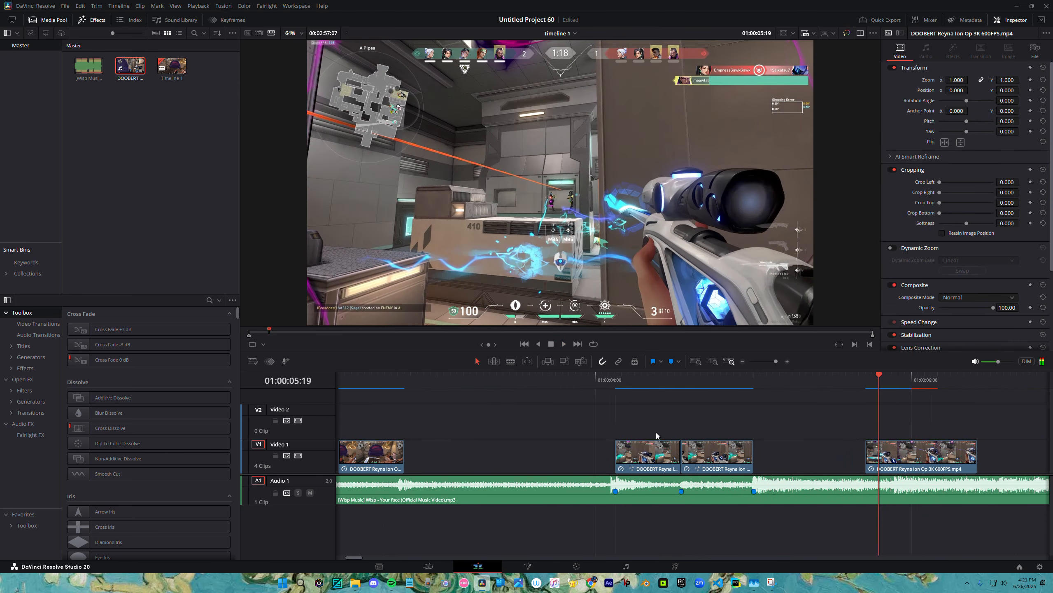
left_click(615, 387)
key("space")
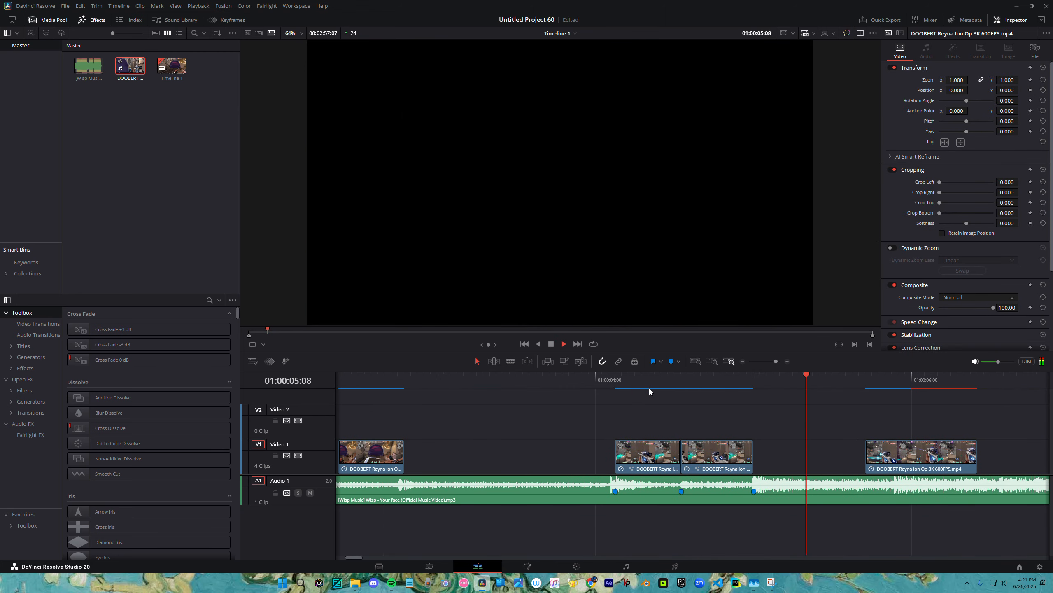
left_click(648, 389)
key("space")
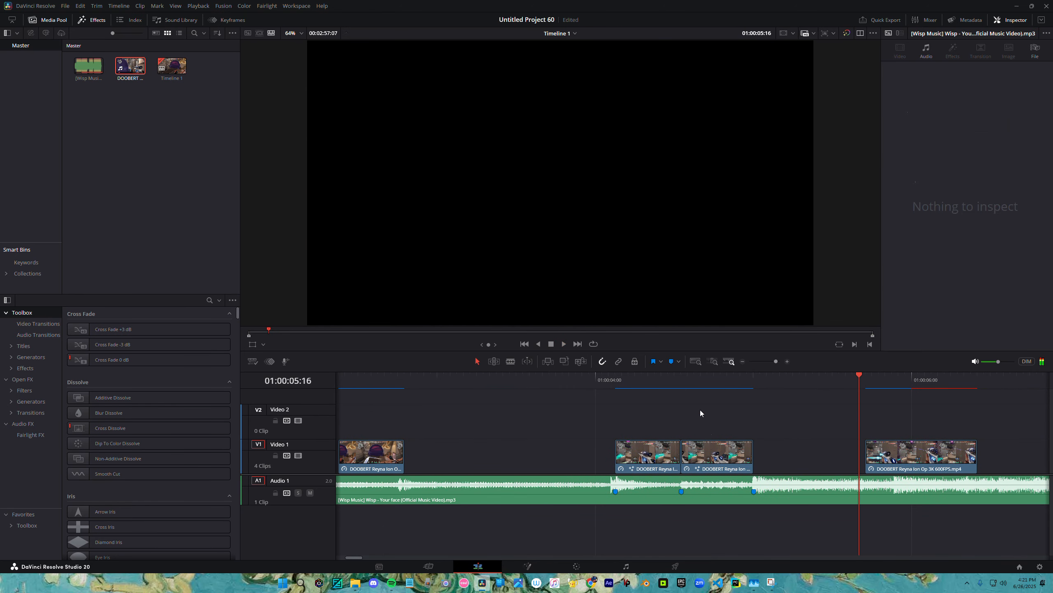
Reopen the second segment's Source Time curve in Fusion and scrub through the slow part to check the footage.
left_click(712, 453)
left_click(527, 567)
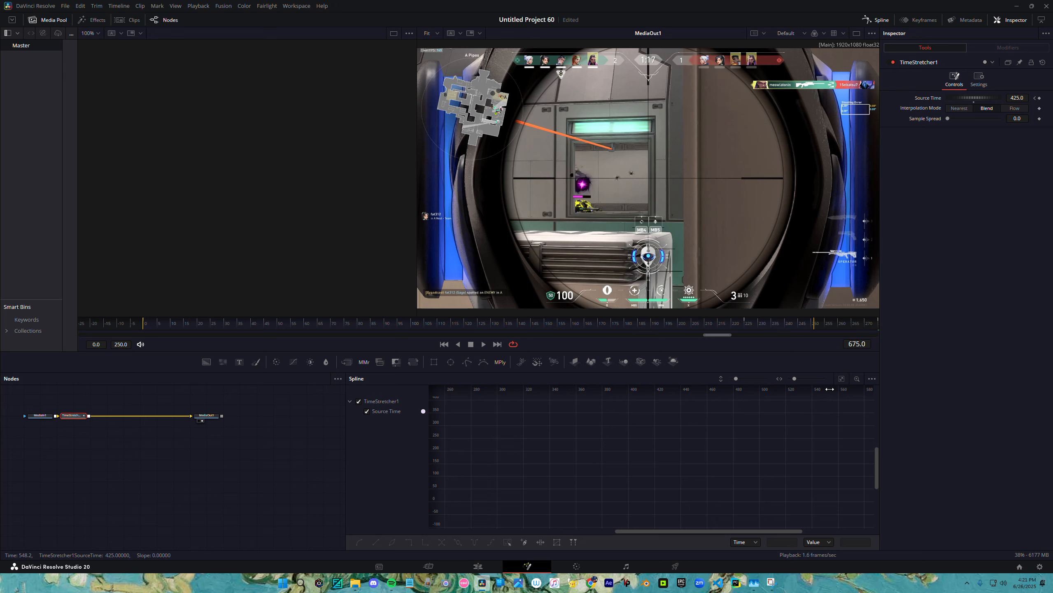
left_click(841, 379)
left_click_drag(462, 523, 804, 438)
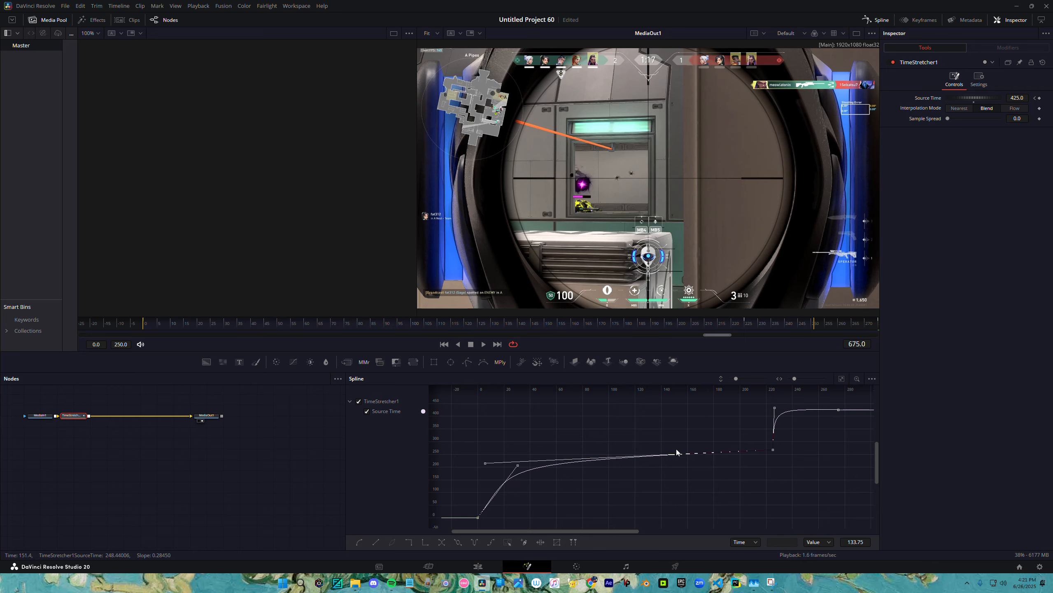
left_click_drag(614, 325, 718, 324)
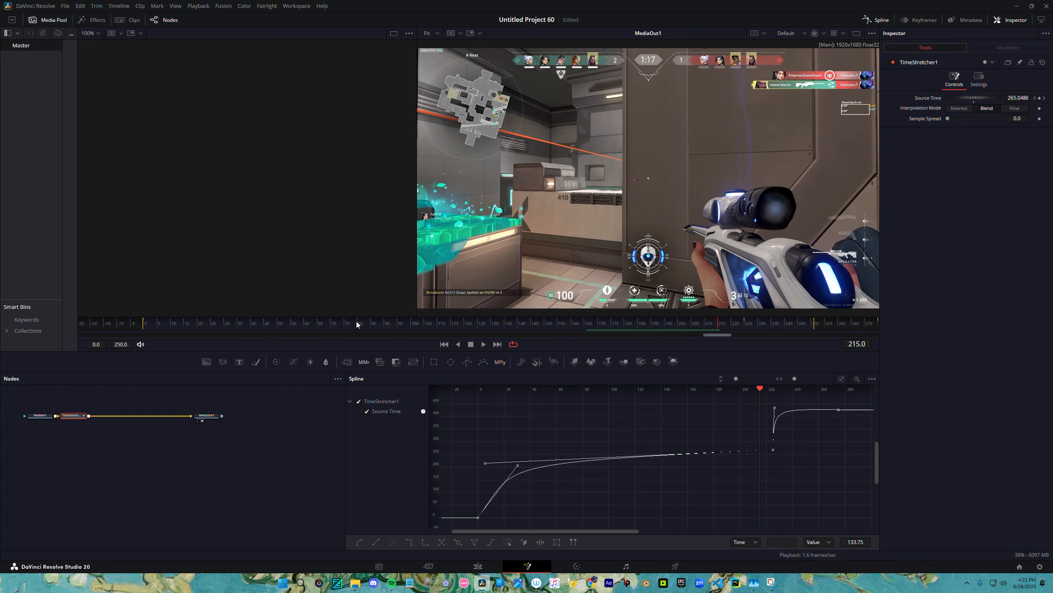
left_click_drag(357, 324, 288, 324)
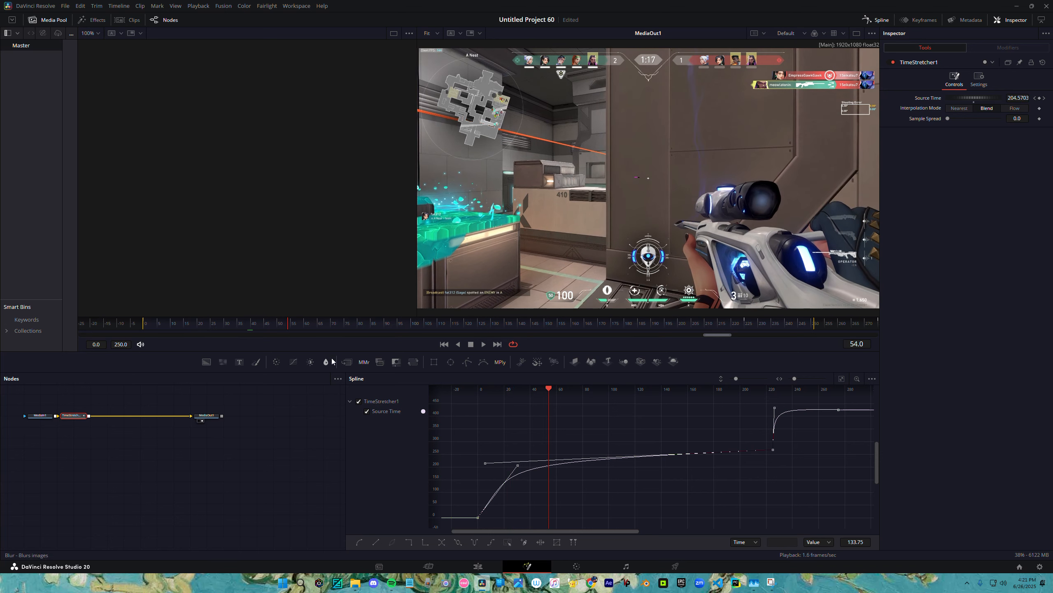
Lower the incoming handle of the frame 225 Source Time keyframe so the early rise rounds off more gradually.
left_click_drag(468, 526, 584, 450)
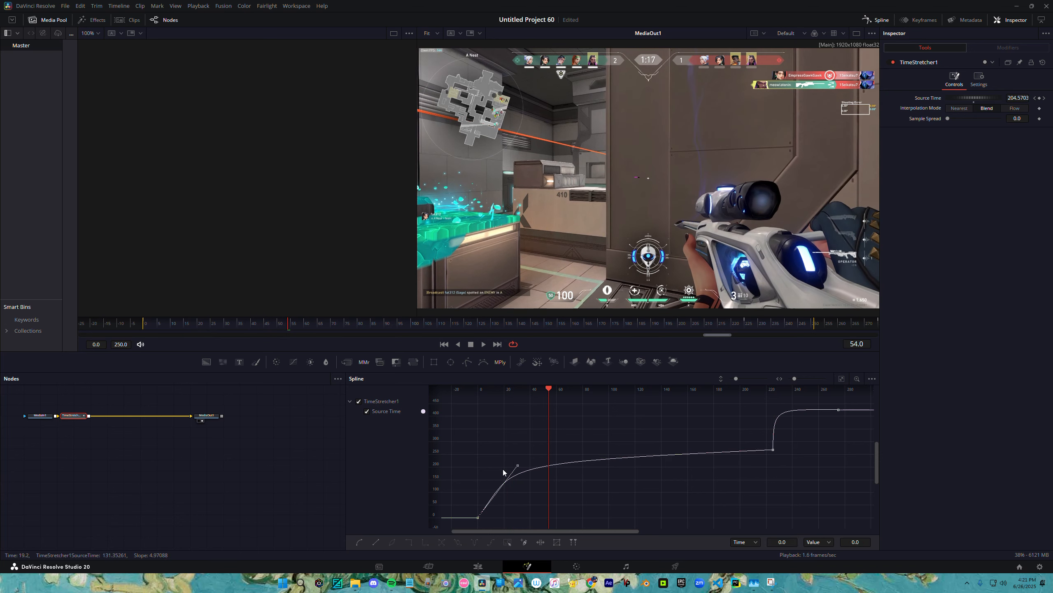
key("ctrl+a")
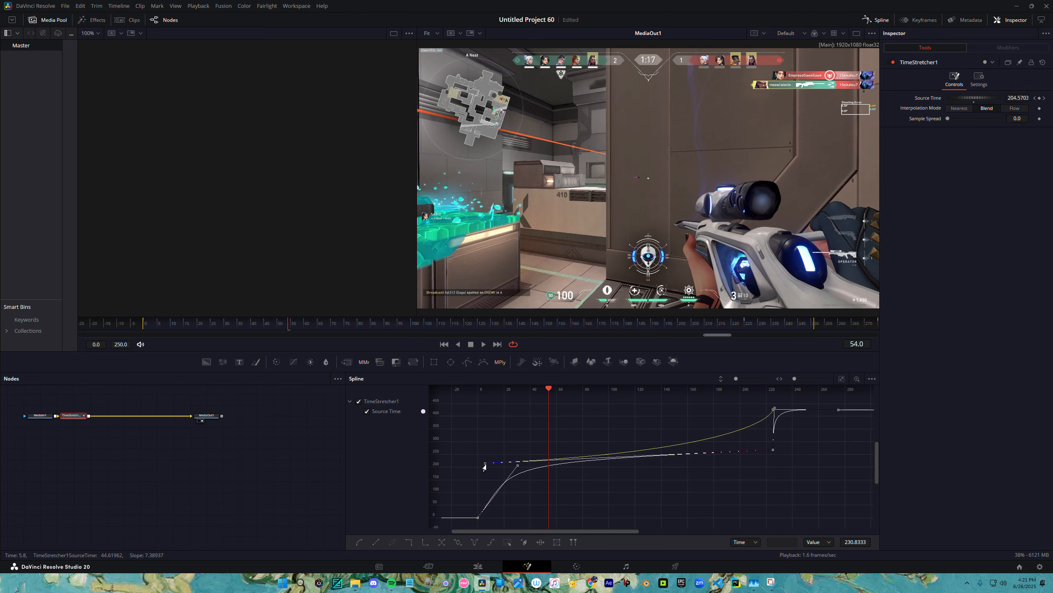
mouse_move(484, 466)
left_mouse_down()
mouse_move(496, 475)
mouse_move(488, 466)
mouse_move(513, 460)
mouse_move(496, 478)
left_mouse_up()
left_click(507, 515)
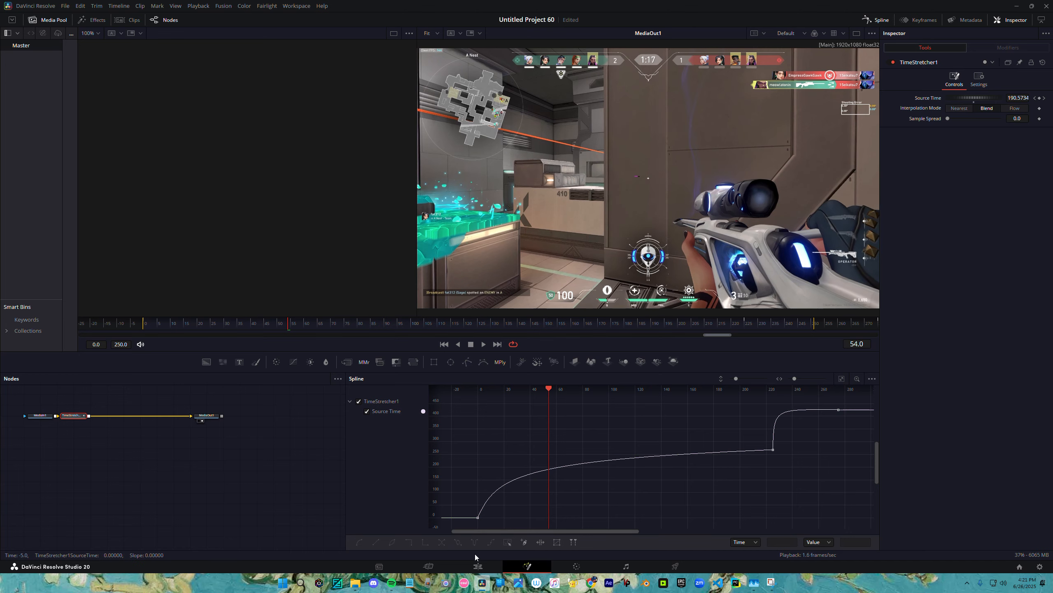
Play the revised second segment on the edit timeline and place the playhead at the third beat marker, 01:00:05:00.
left_click(479, 566)
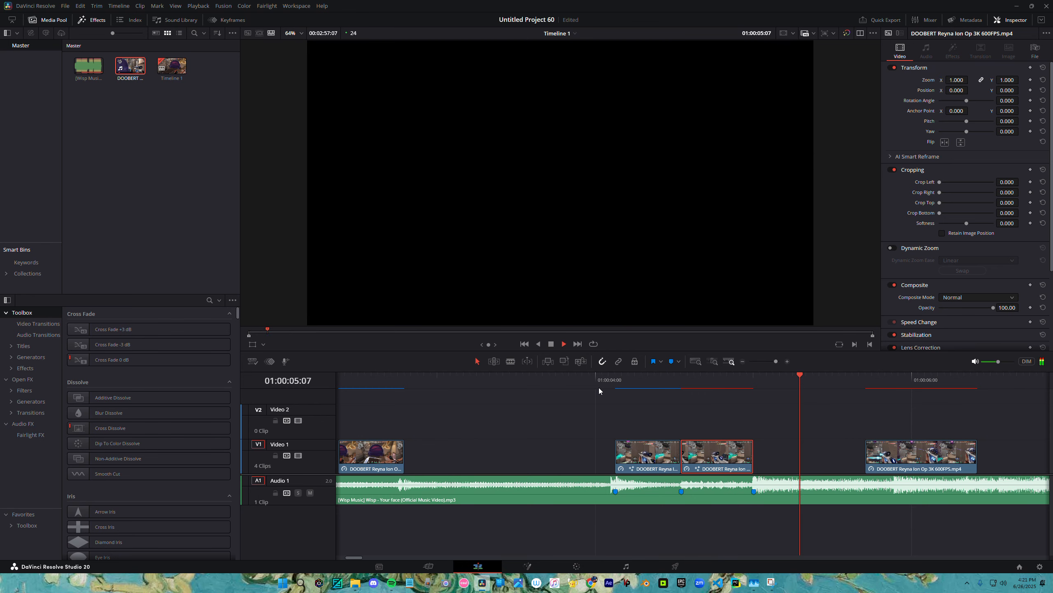
left_click(599, 388)
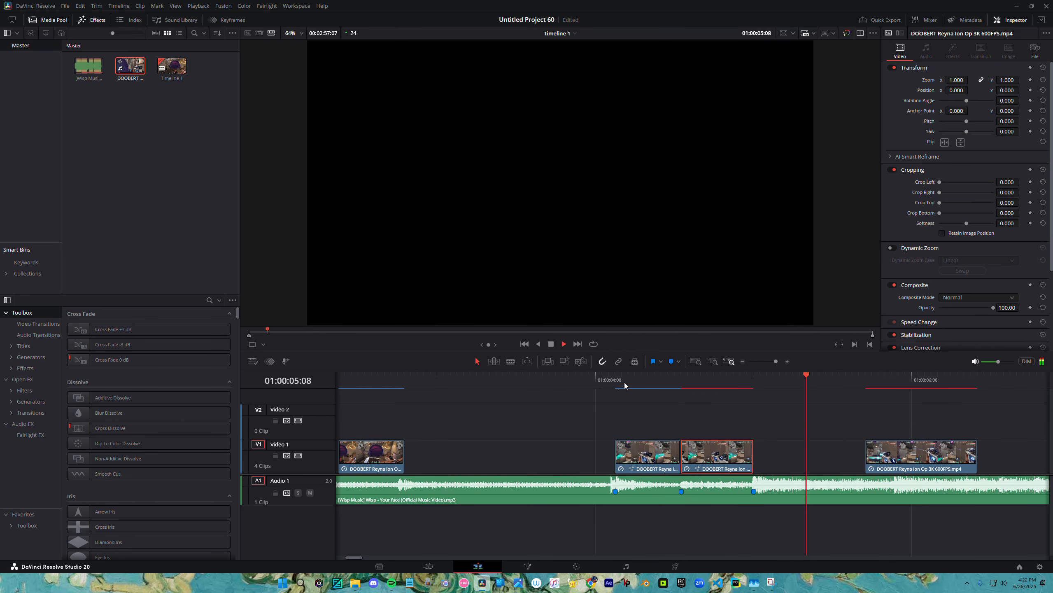
key("space")
scroll(576, 428, "right", 3)
left_click(600, 386)
key("Left")
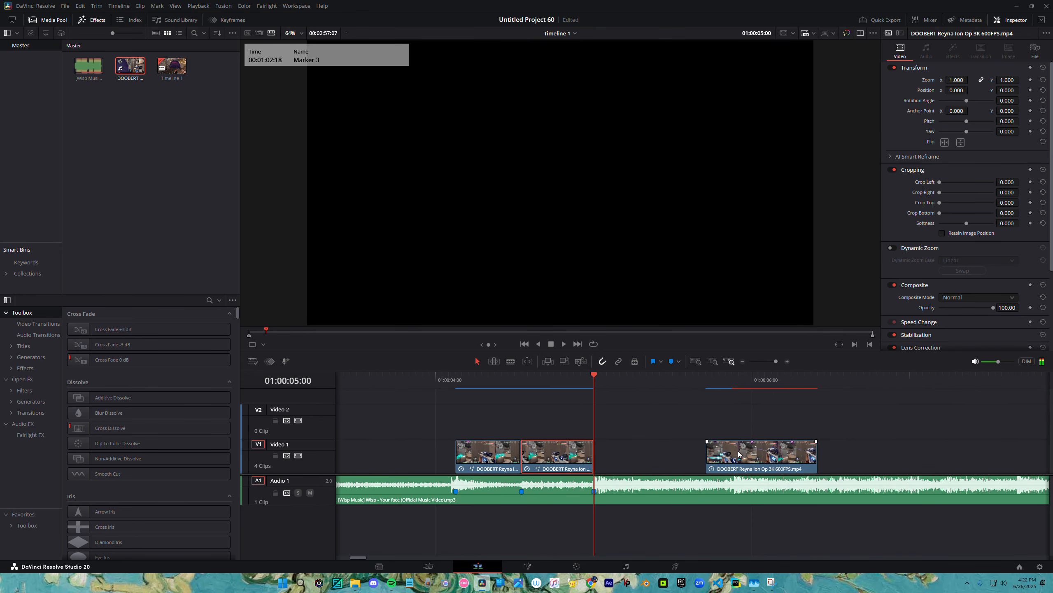
Move the third gameplay segment further along the timeline, away from the section following the third beat marker.
scroll(641, 433, "right", 2)
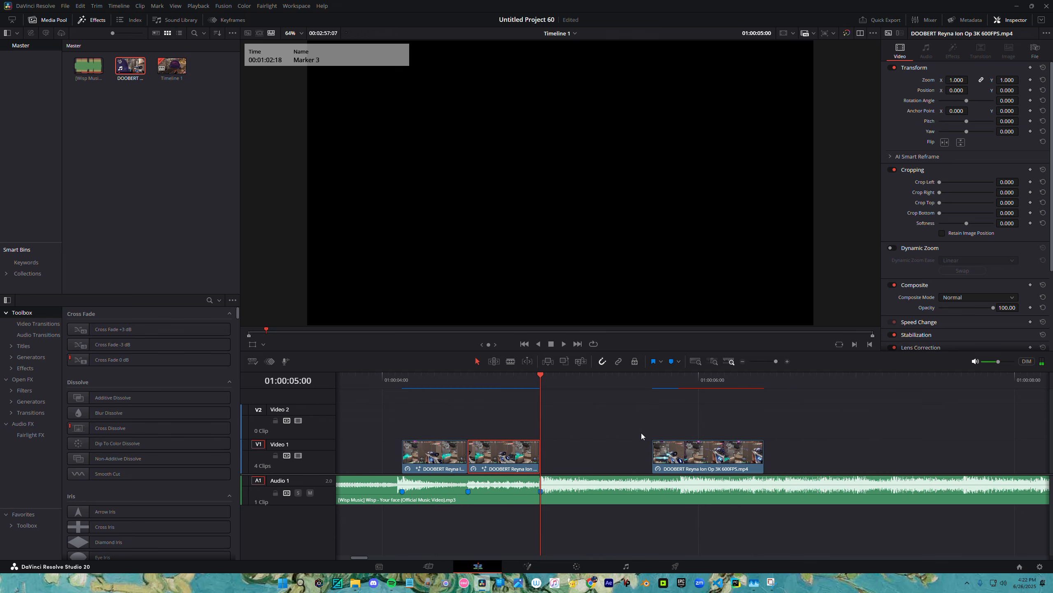
left_click_drag(672, 452, 811, 453)
scroll(663, 448, "right", 1)
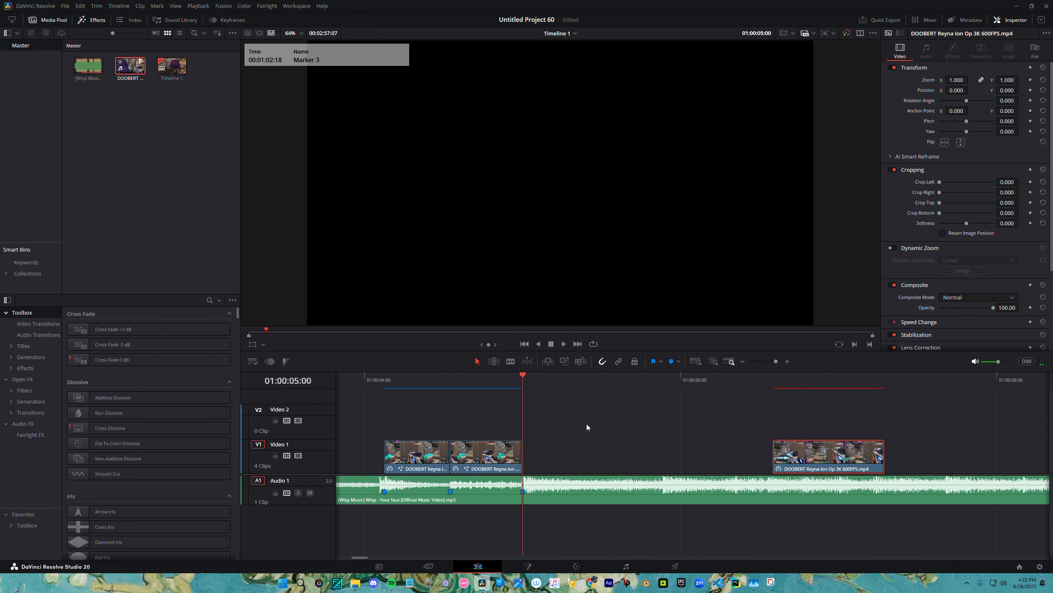
Listen for the next beat after the third marker and add a marker to the music clip at 01:00:05:21.
key("space")
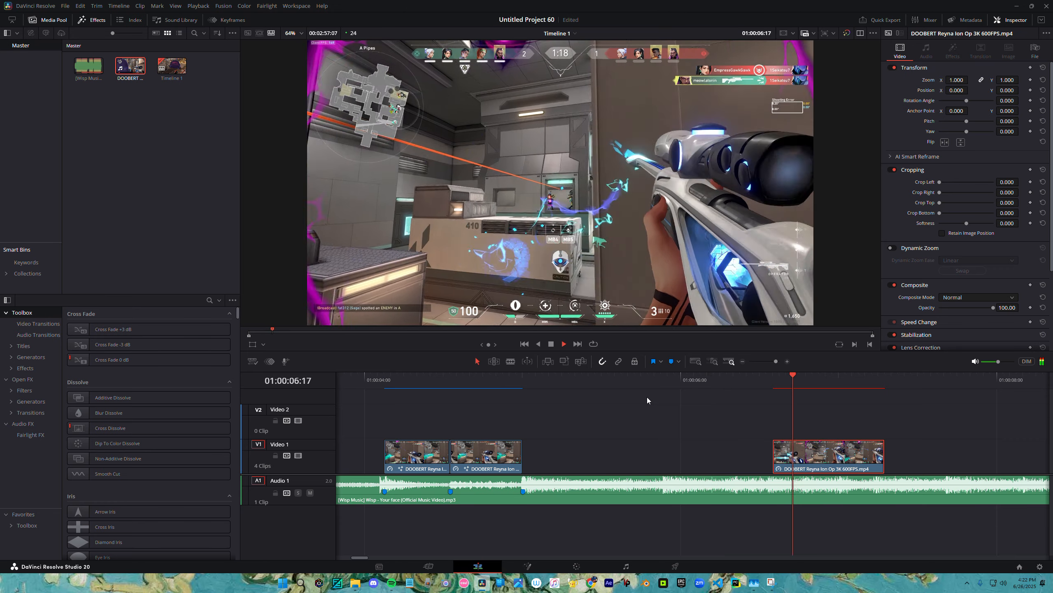
key("space")
left_click_drag(550, 379, 660, 383)
left_click(667, 481)
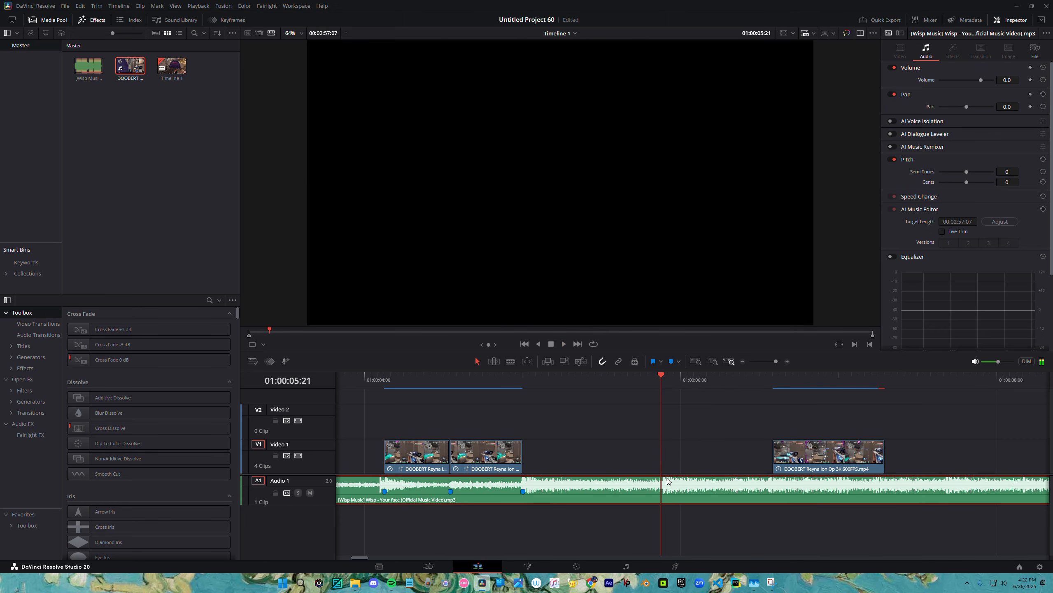
key("m")
type("m")
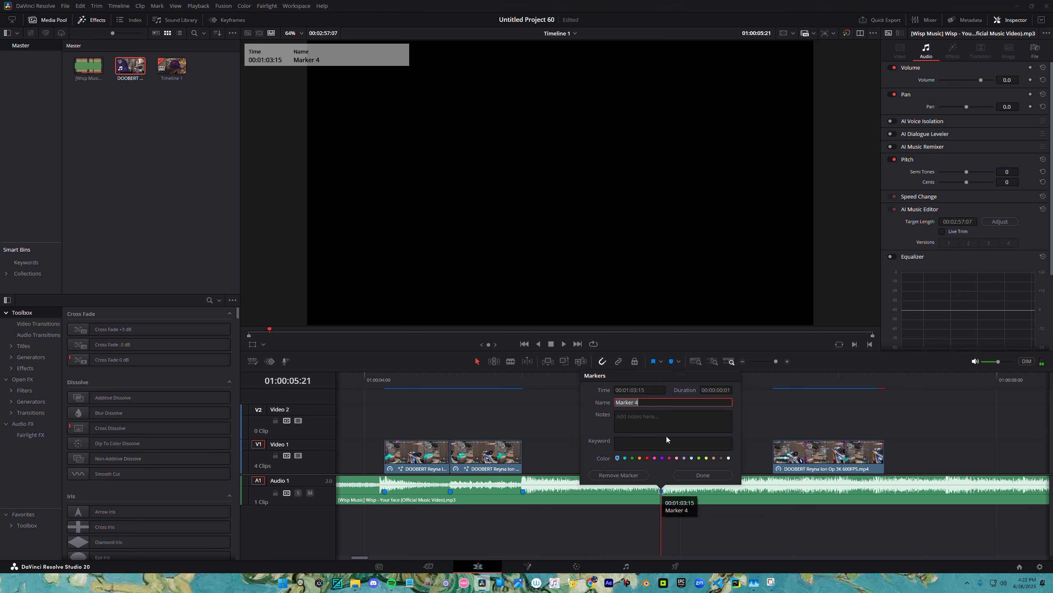
type("3d scene")
key("Return")
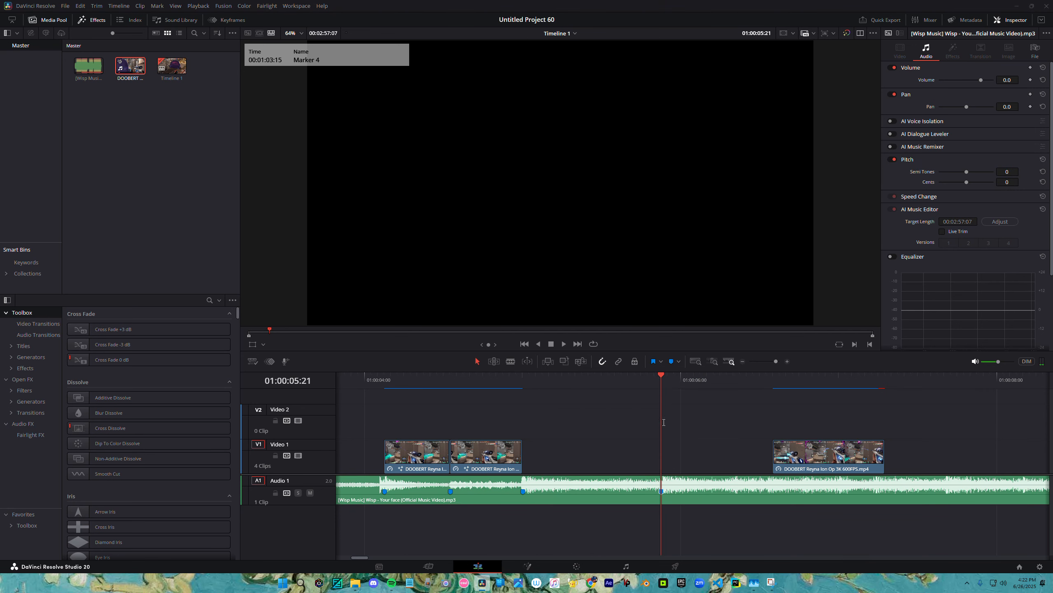
Move the third gameplay segment so it starts at the third beat marker, 01:00:05:00, and play back the sequence.
left_click_drag(788, 457, 553, 445)
key("space")
left_click(509, 377)
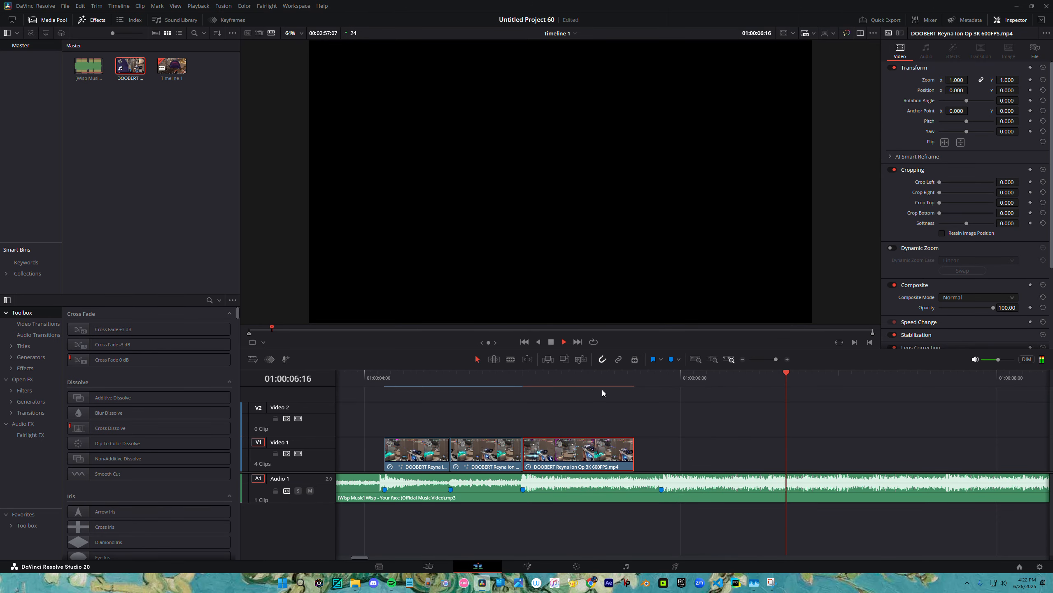
key("space")
scroll(620, 408, "left", 2)
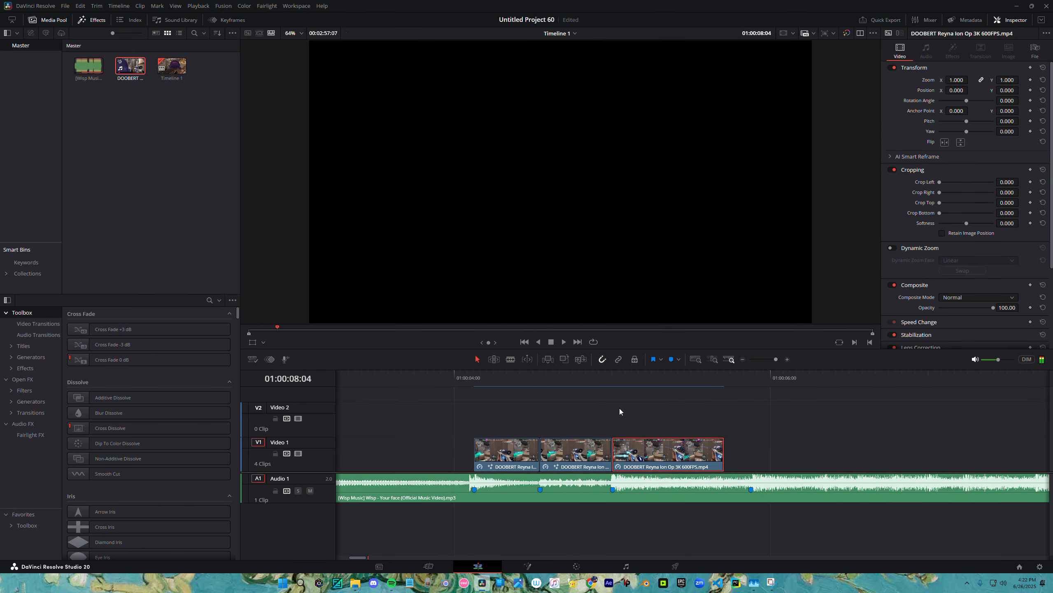
left_click(586, 379)
scroll(526, 400, "right", 2)
Open the third segment in Fusion from 01:00:05:05 and add a Time Stretcher node after MediaIn1.
left_click(572, 377)
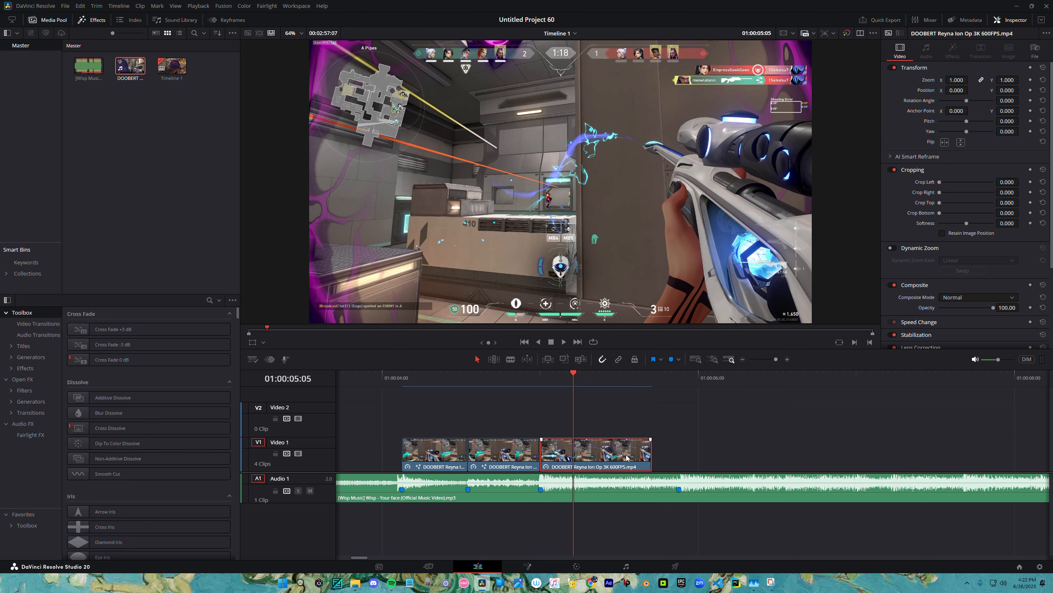
key("shift+5")
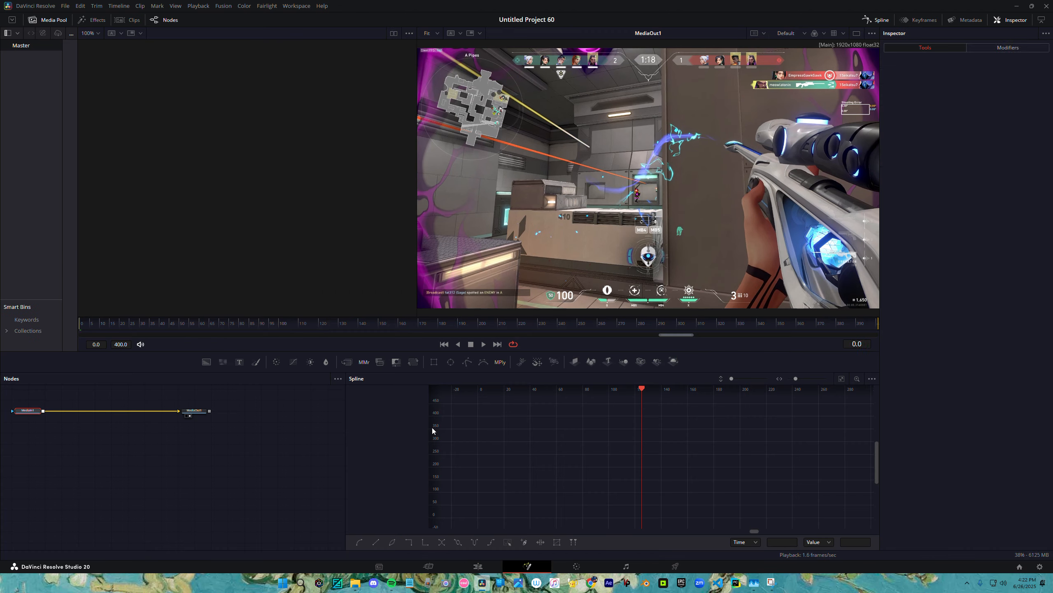
key("shift+space")
type("TST")
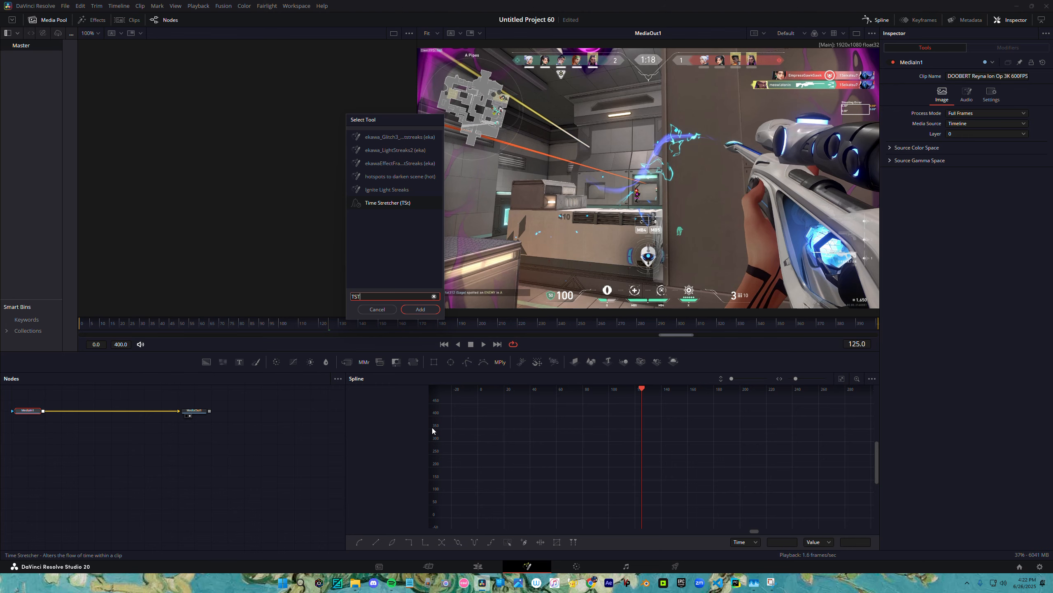
key("Return")
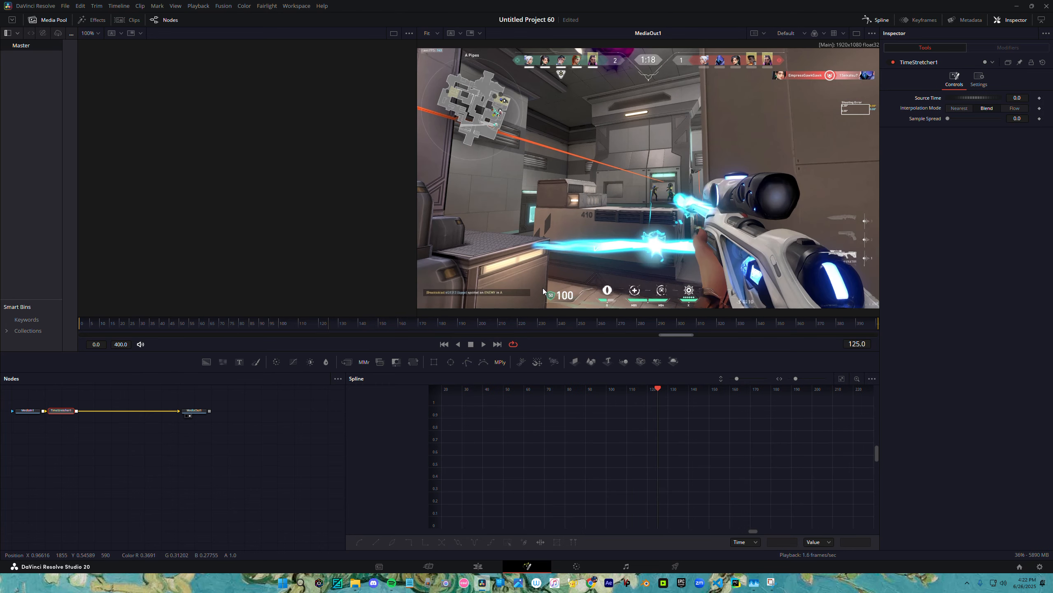
Keyframe the Time Stretcher's Source Time at 0 on frame 0 and 400 on frame 400, and fit the curve in view.
left_click(444, 344)
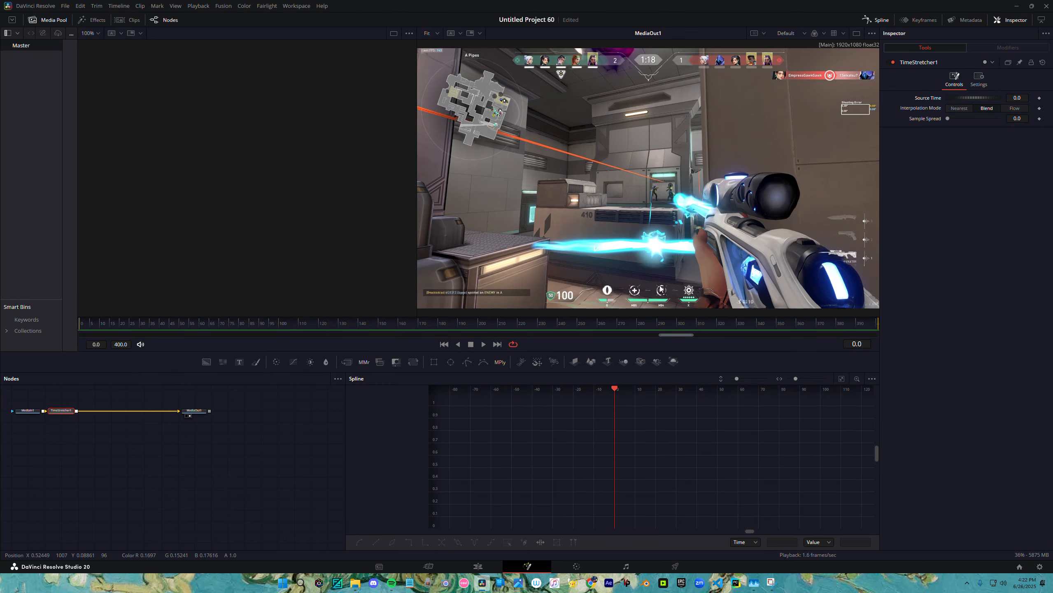
left_click(1039, 97)
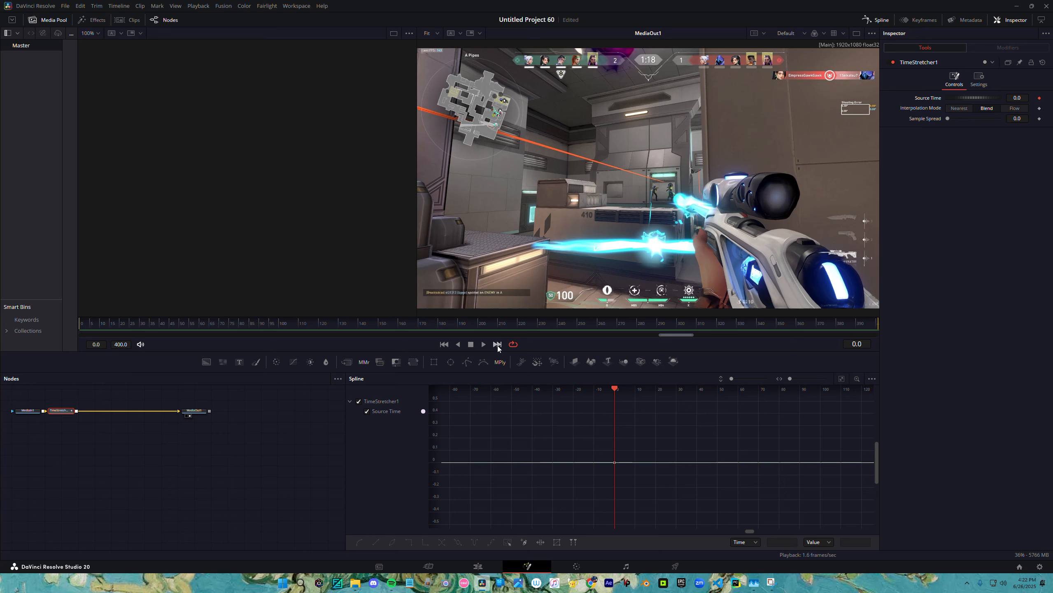
left_click(497, 344)
left_click(1023, 98)
type("400")
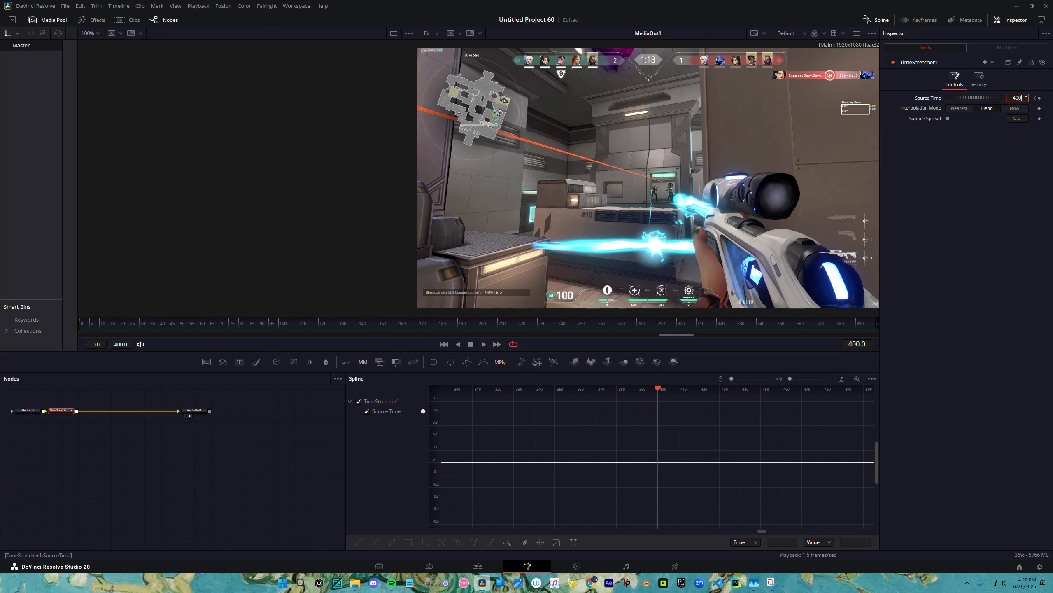
key("Tab")
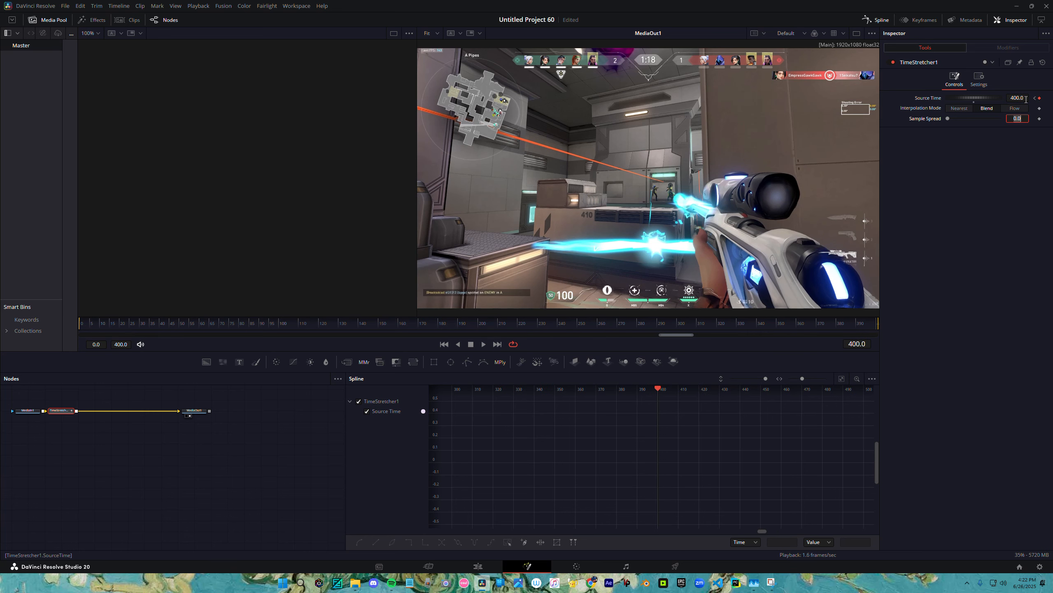
left_click(842, 379)
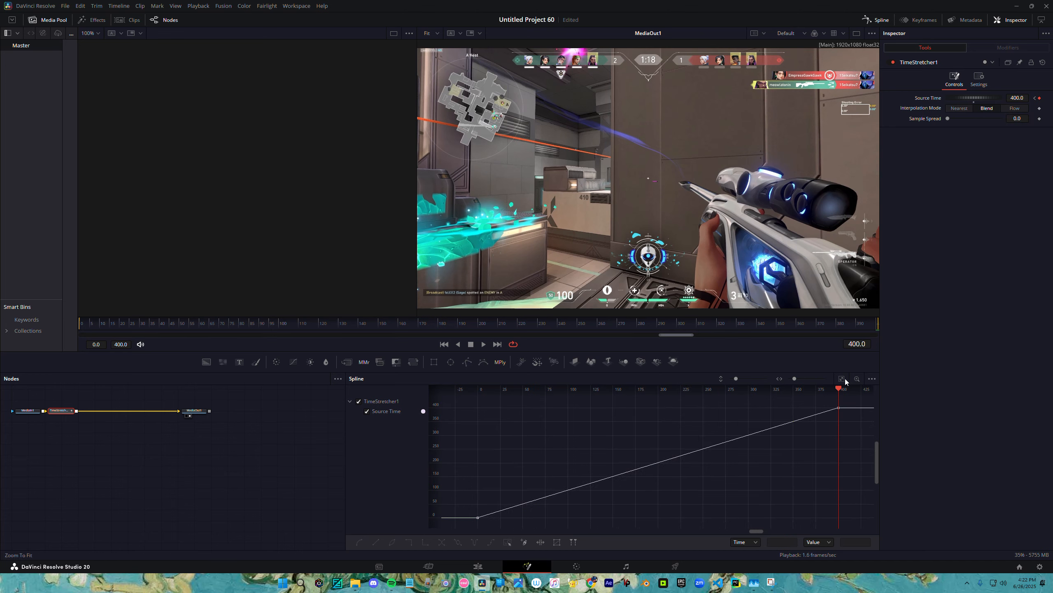
Extend the end of the third gameplay segment to the beat marker at 01:00:05:21 and reopen it in Fusion.
left_click(488, 570)
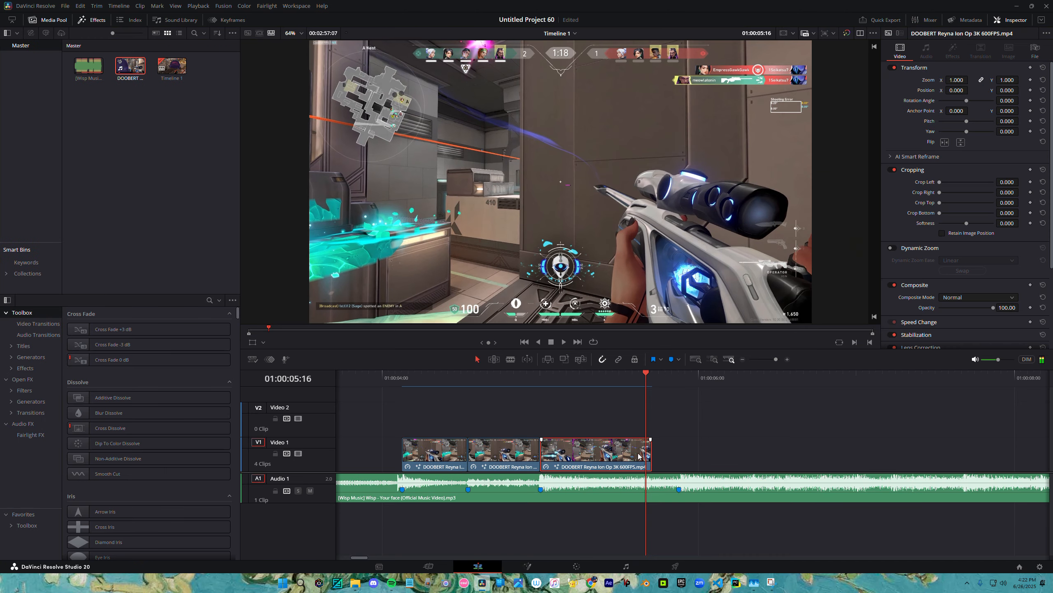
left_click_drag(644, 452, 677, 453)
key("shift+5")
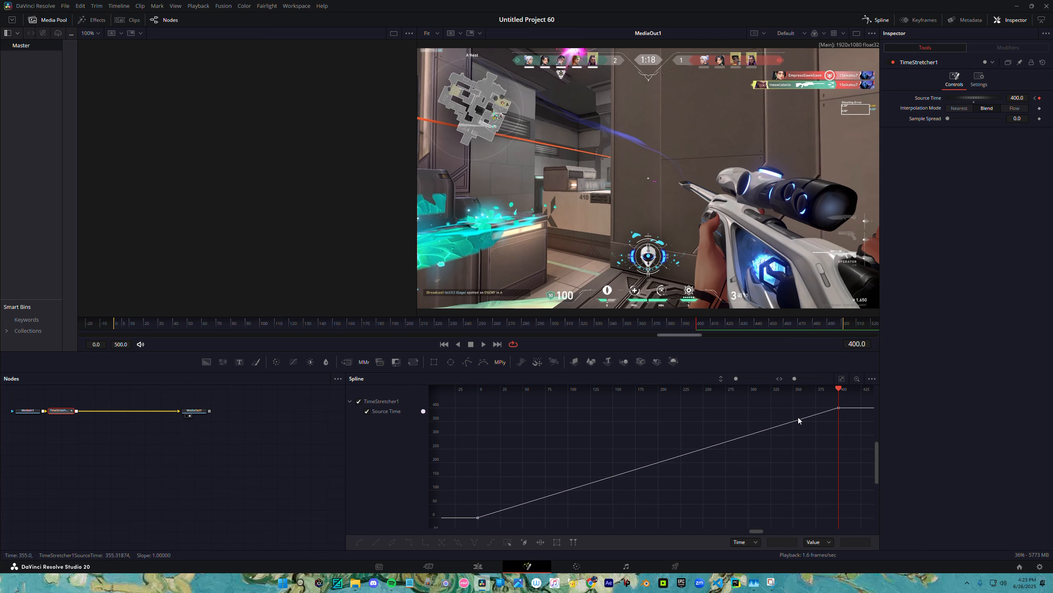
Move the final Source Time keyframe to frame 500 at value 400 to match the segment's new end.
left_click(840, 379)
left_click(497, 345)
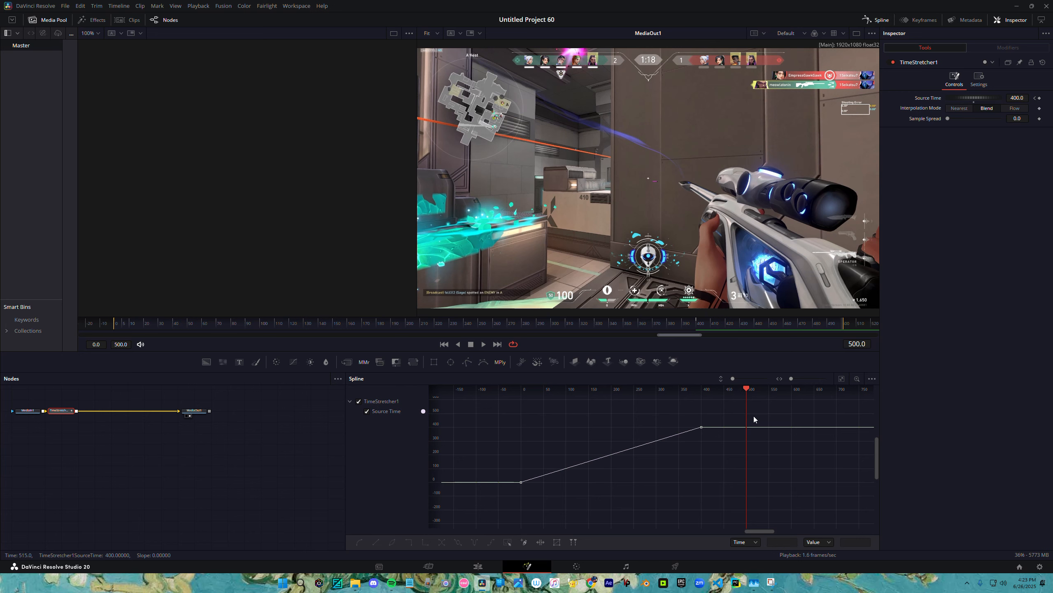
left_click(701, 428)
left_click_drag(701, 432, 746, 429)
key("ctrl+z")
left_click(555, 505)
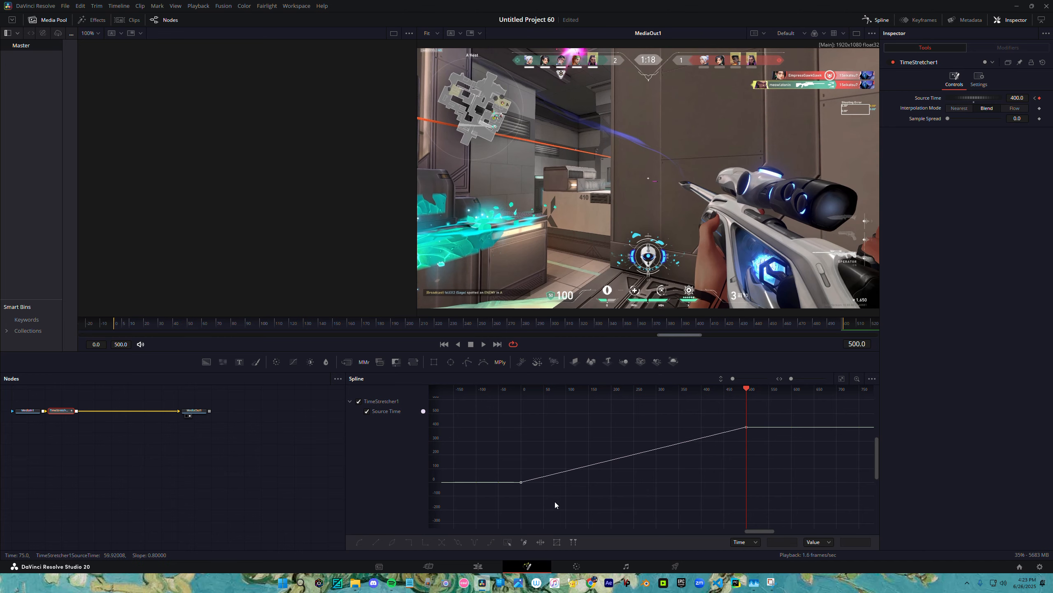
Add a Source Time keyframe of 172.6 at frame 450, timeline position 01:00:05:18, in the third segment's Time Stretcher.
left_click(478, 566)
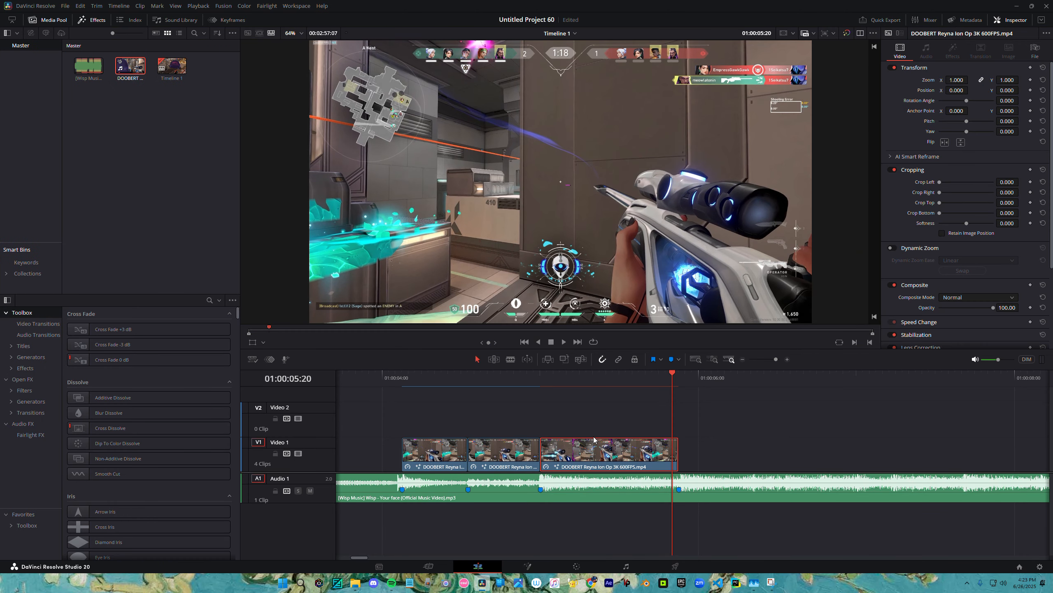
key("Right")
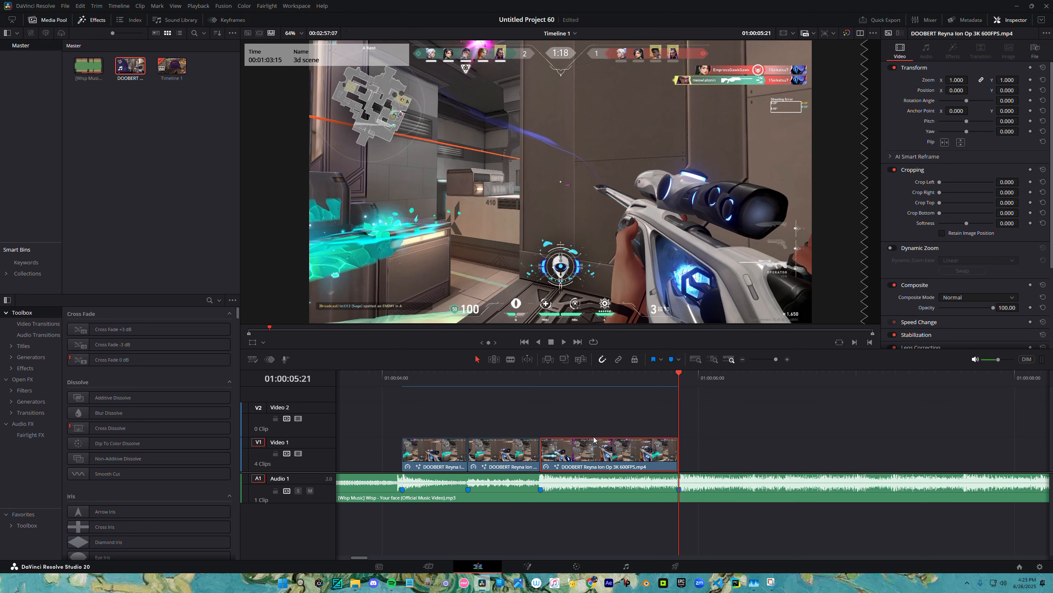
key("Left")
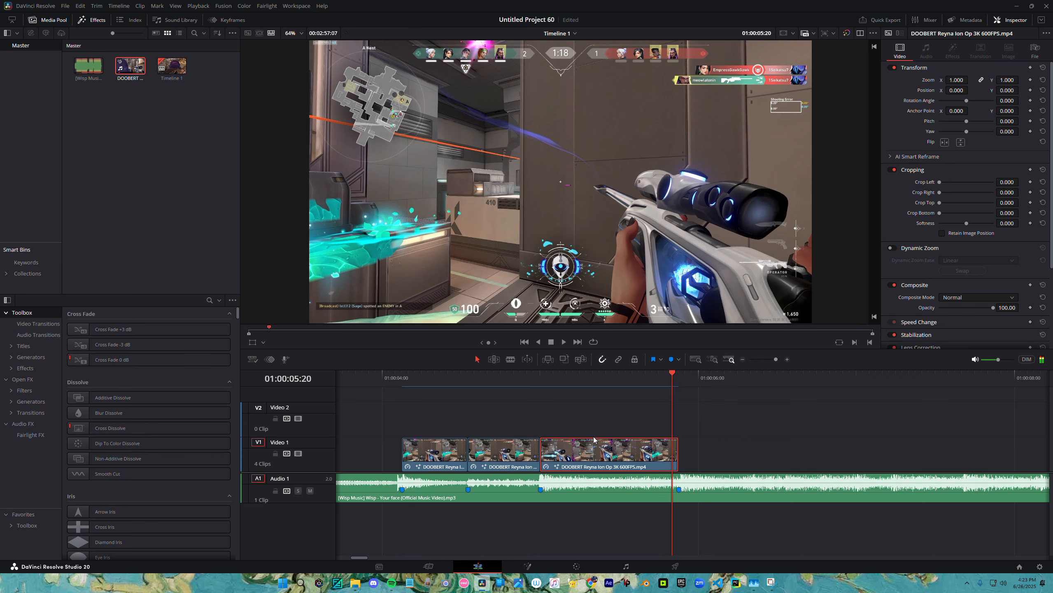
key("Left")
key("Left")
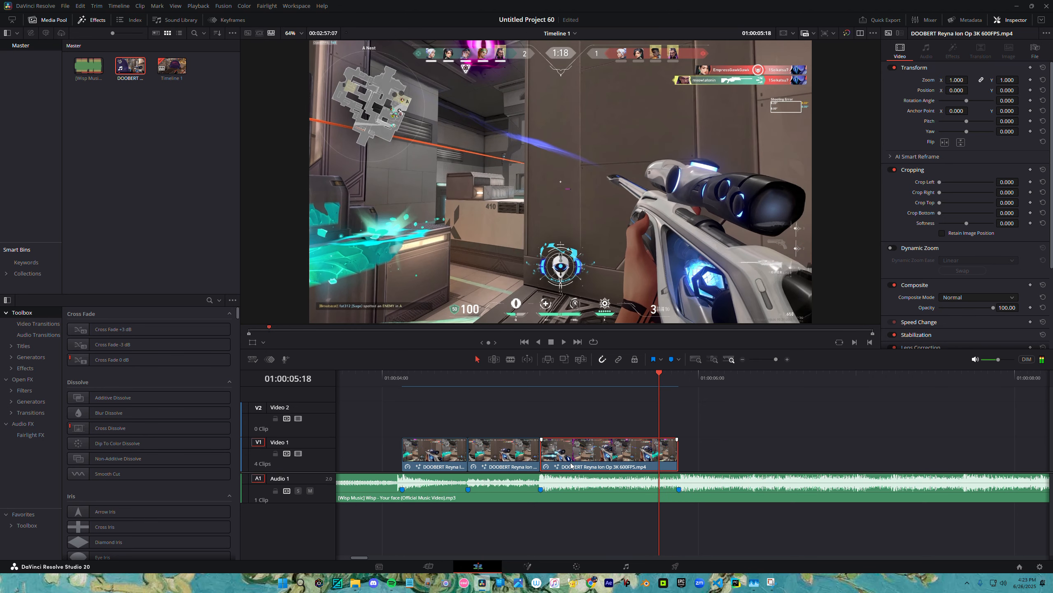
key("shift+5")
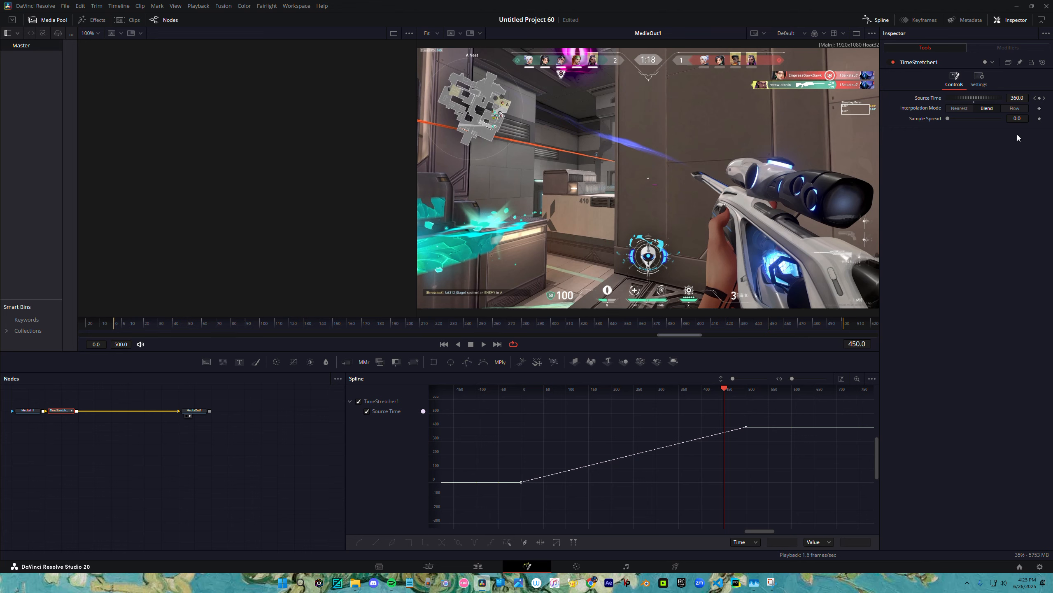
left_click_drag(1017, 98, 913, 98)
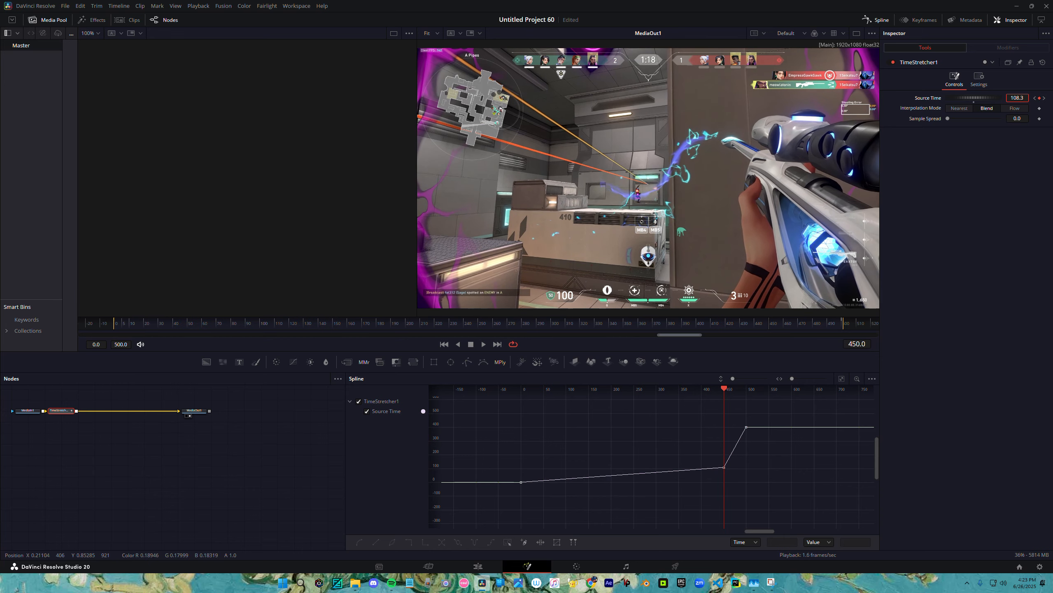
left_click_drag(514, 86, 392, 94)
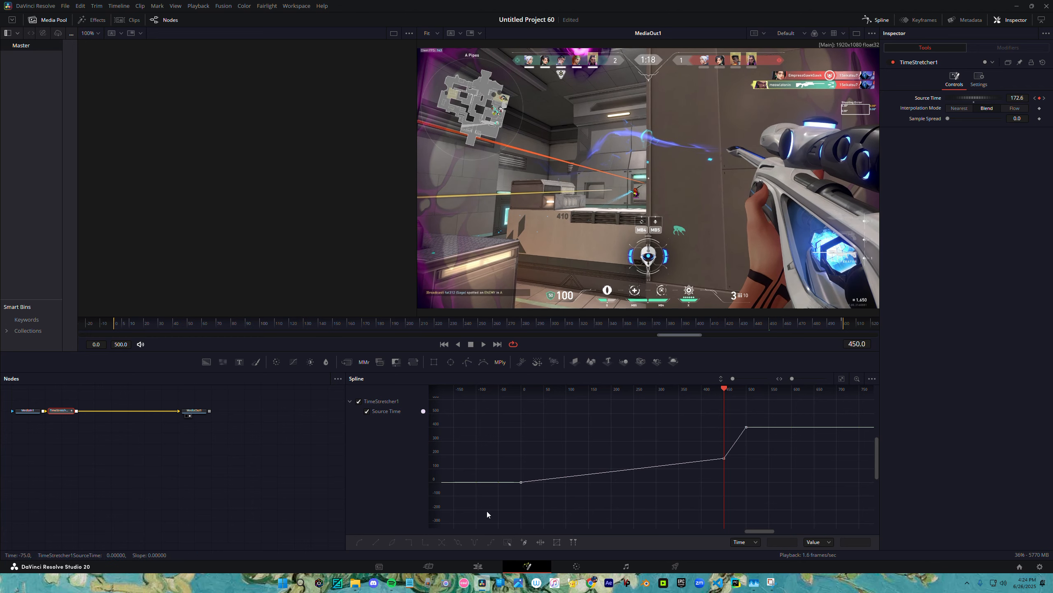
Smooth all Source Time keyframes and reshape the handles between frames 0 and 450 into a fast start that slows down.
left_click_drag(487, 518, 795, 403)
key("shift+s")
left_click(840, 379)
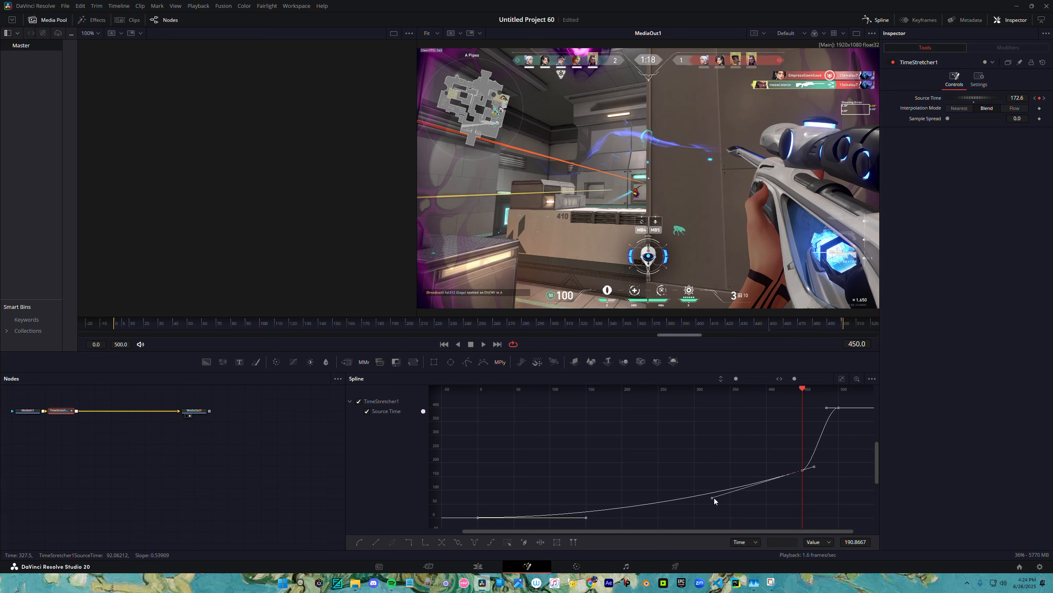
left_click_drag(711, 501, 479, 478)
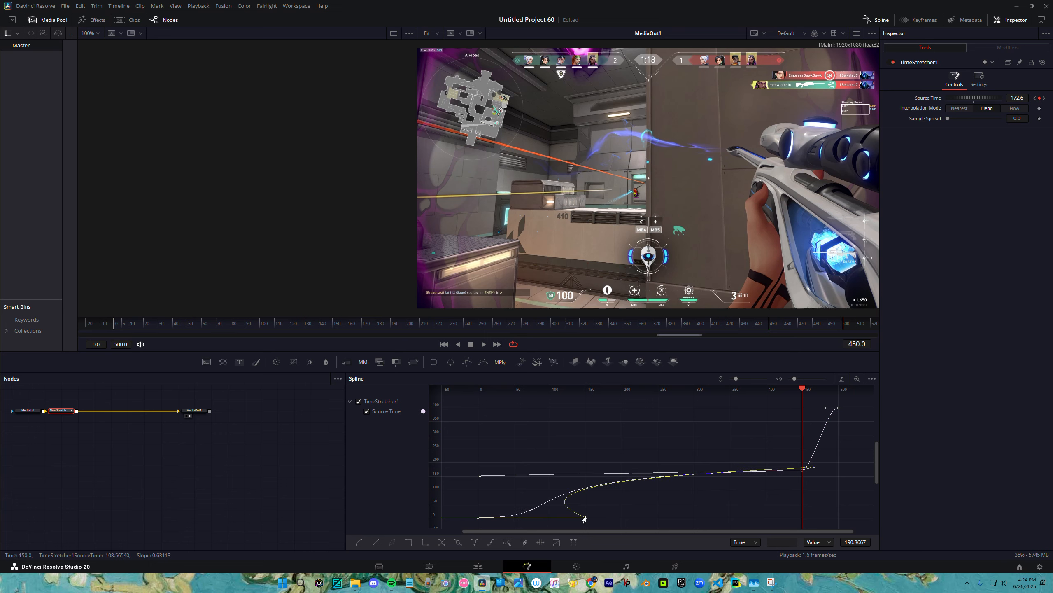
left_click_drag(584, 519, 485, 481)
left_click(706, 494)
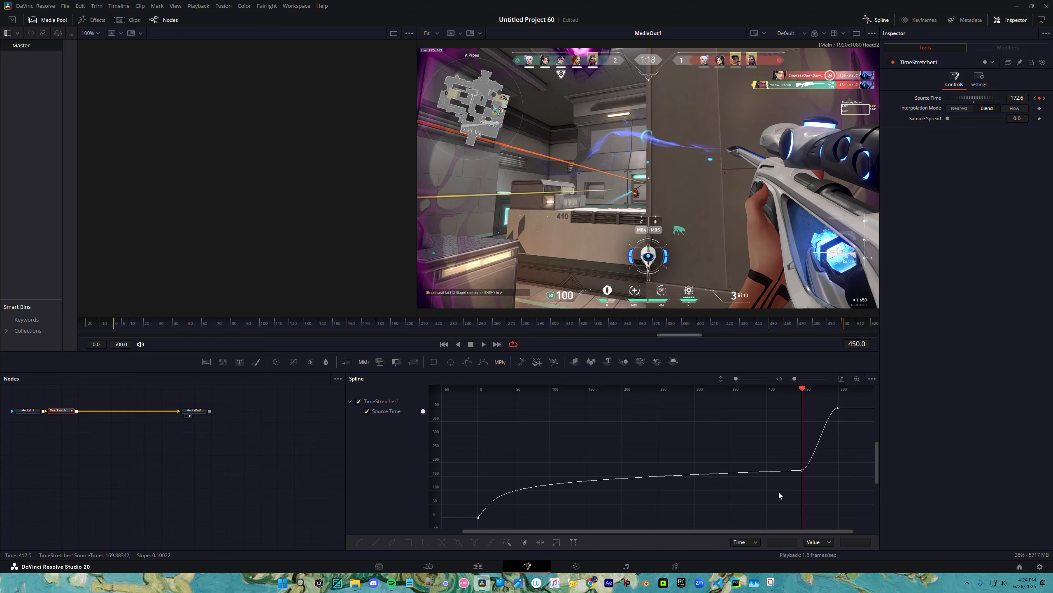
Play back the edited sequence from before the first gameplay segment to check the third segment's speed ramp.
left_click(468, 567)
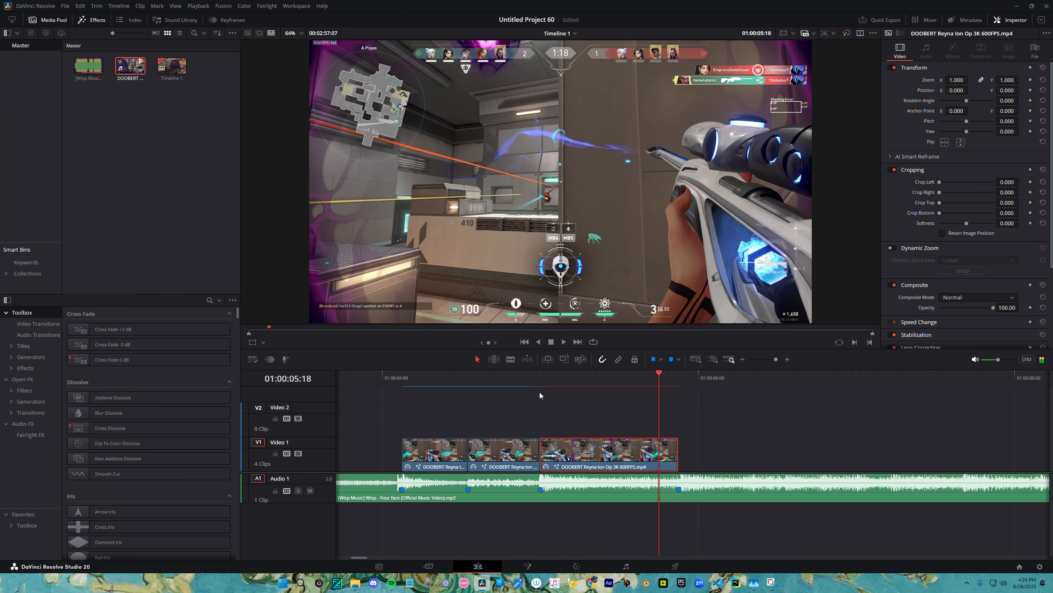
left_click(493, 375)
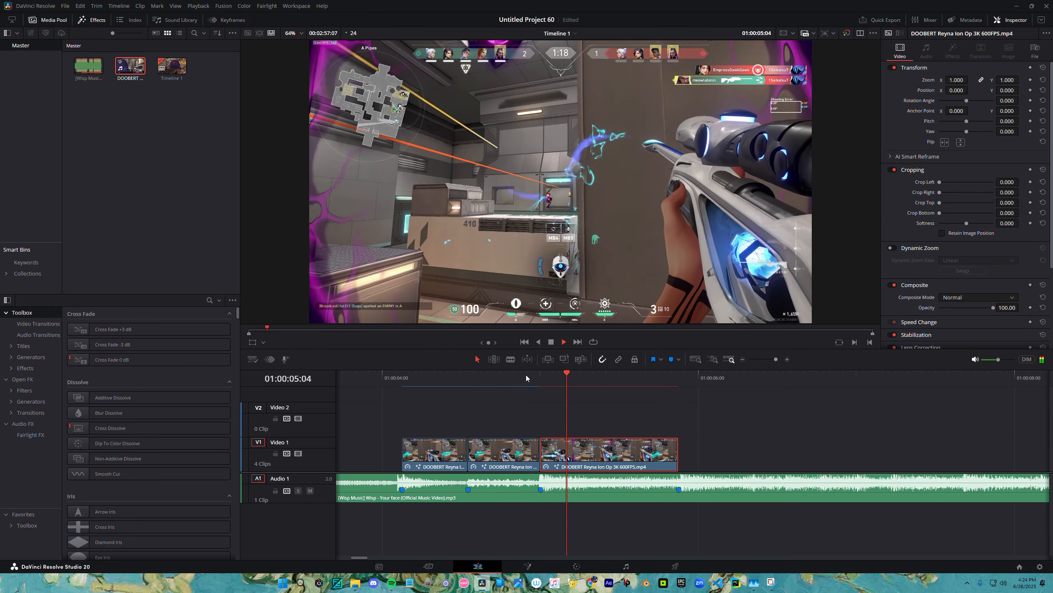
left_click(462, 375)
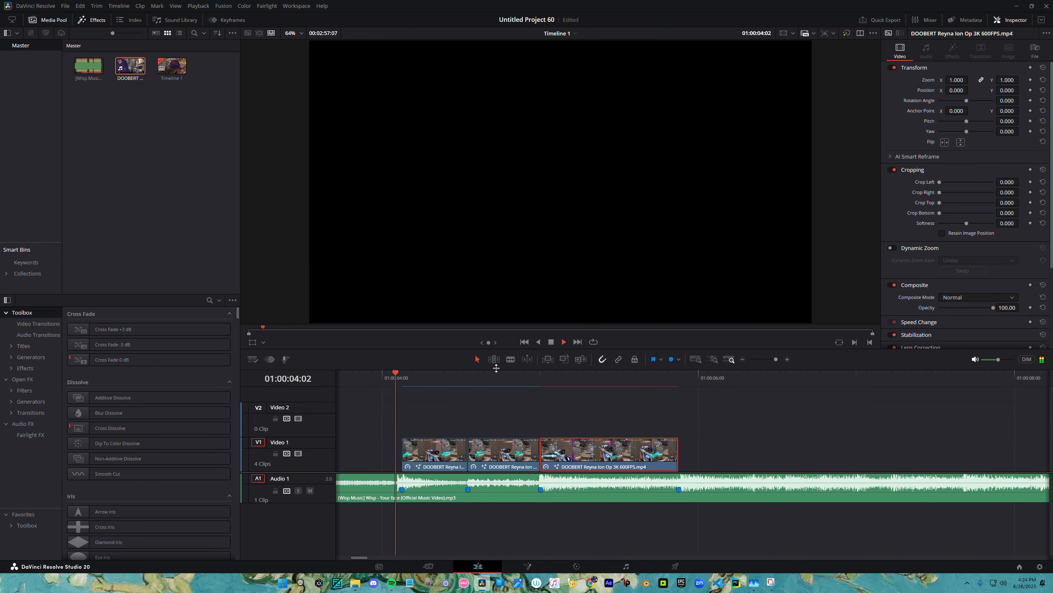
key("space")
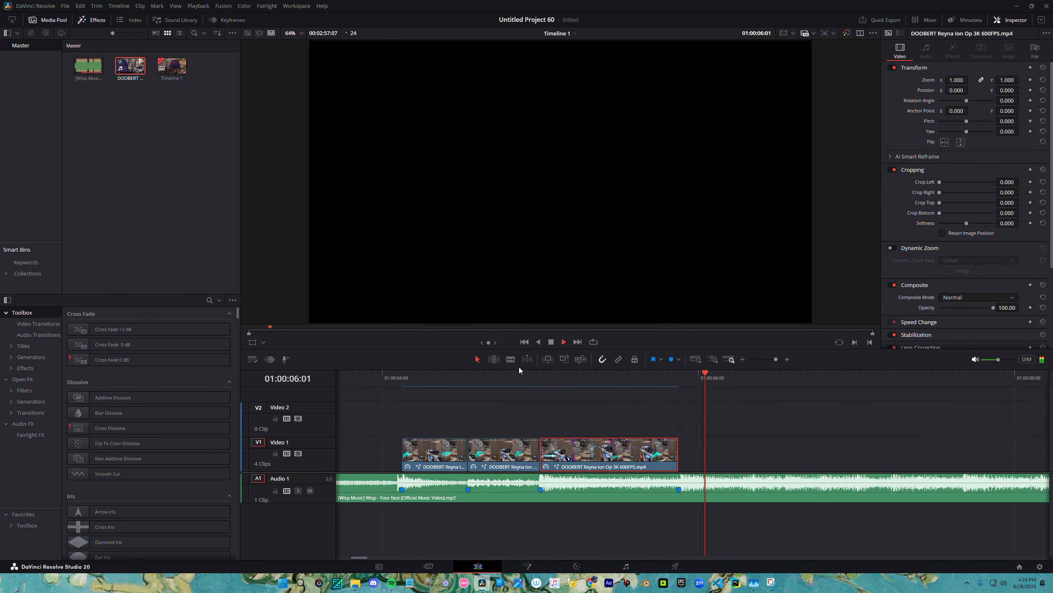
Adjust the handles of the opening ramp between the first and middle Source Time keyframes in the third segment.
key("shift+5")
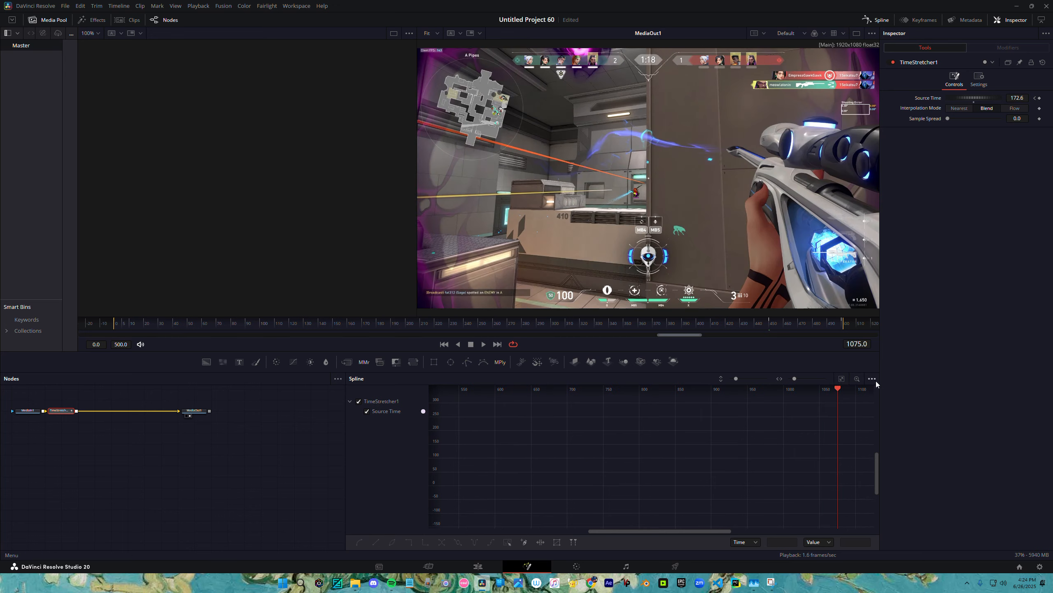
left_click_drag(511, 524, 806, 440)
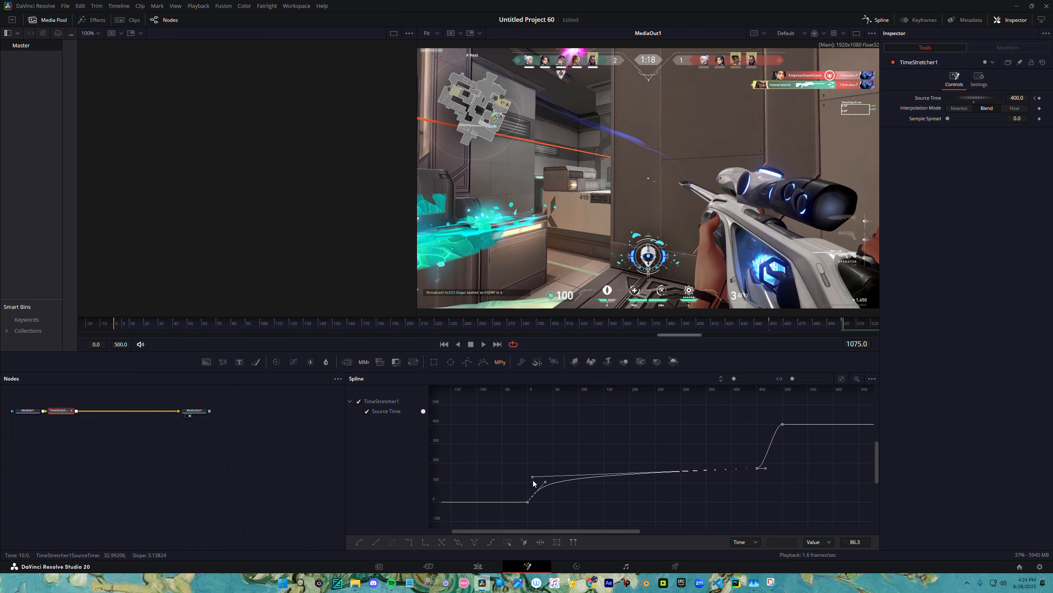
mouse_move(545, 482)
left_mouse_down()
mouse_move(534, 489)
mouse_move(544, 477)
left_mouse_up()
Play the sequence from 01:00:03:21 and review the start of the third segment with the adjusted ramp.
left_click(477, 566)
left_click(365, 371)
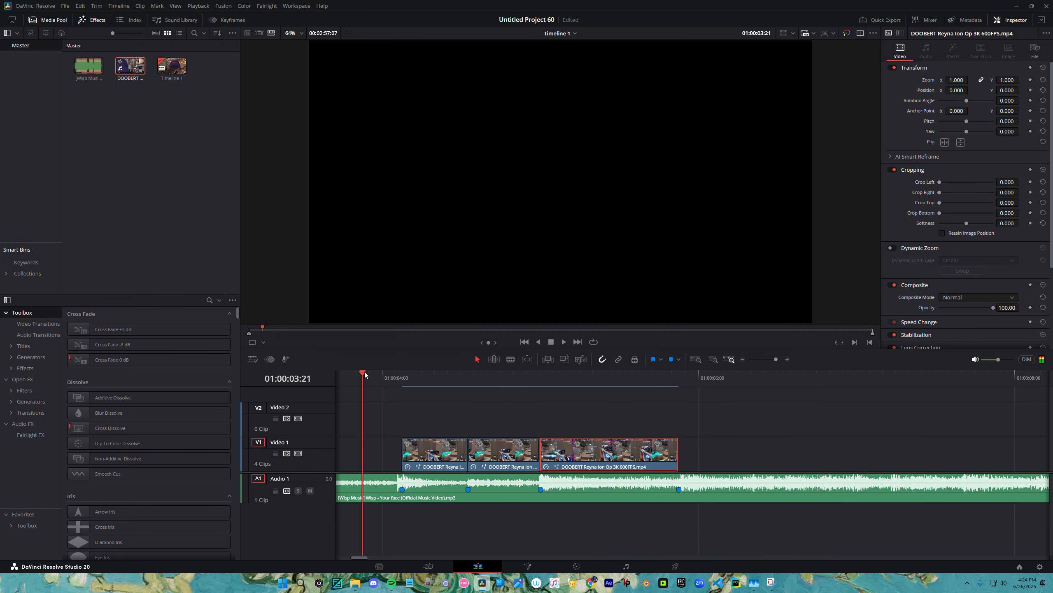
key("space")
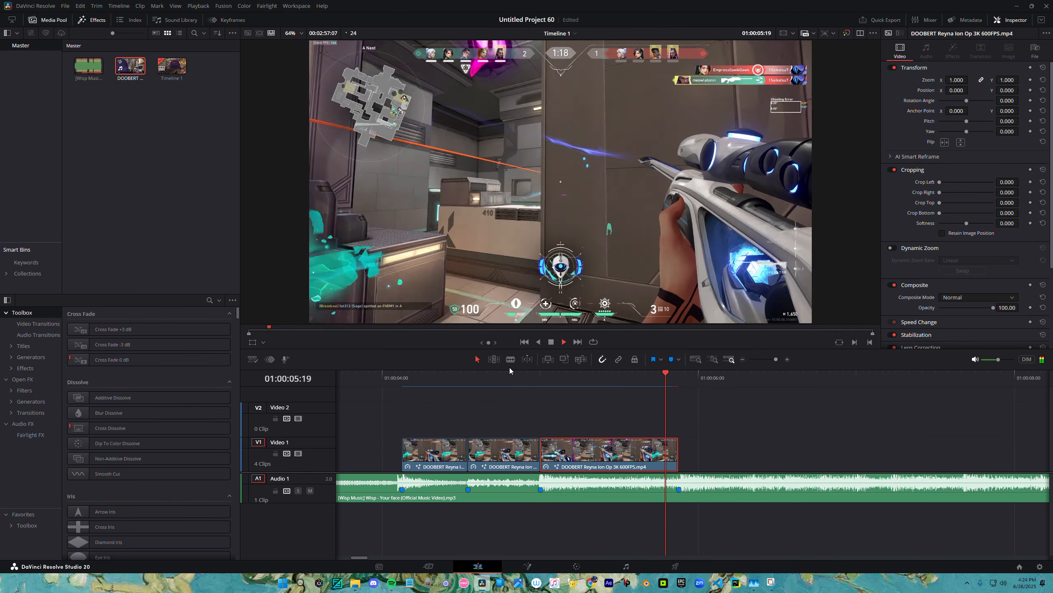
left_click(473, 379)
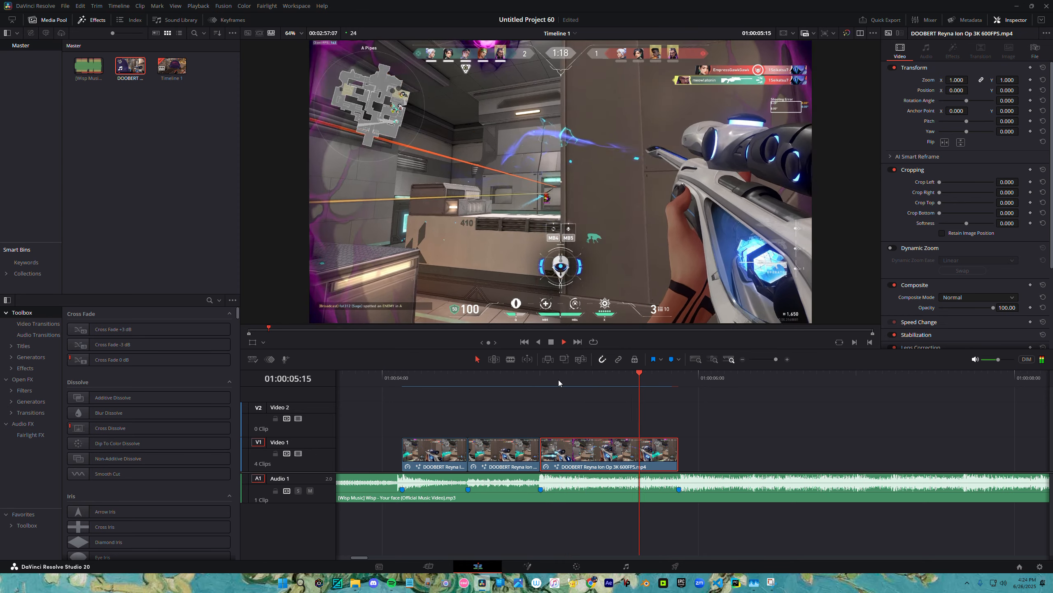
left_click(542, 382)
left_click_drag(543, 382, 558, 382)
Shorten the first Source Time keyframe's handle so the third segment's opening ramp is less abrupt.
key("shift+5")
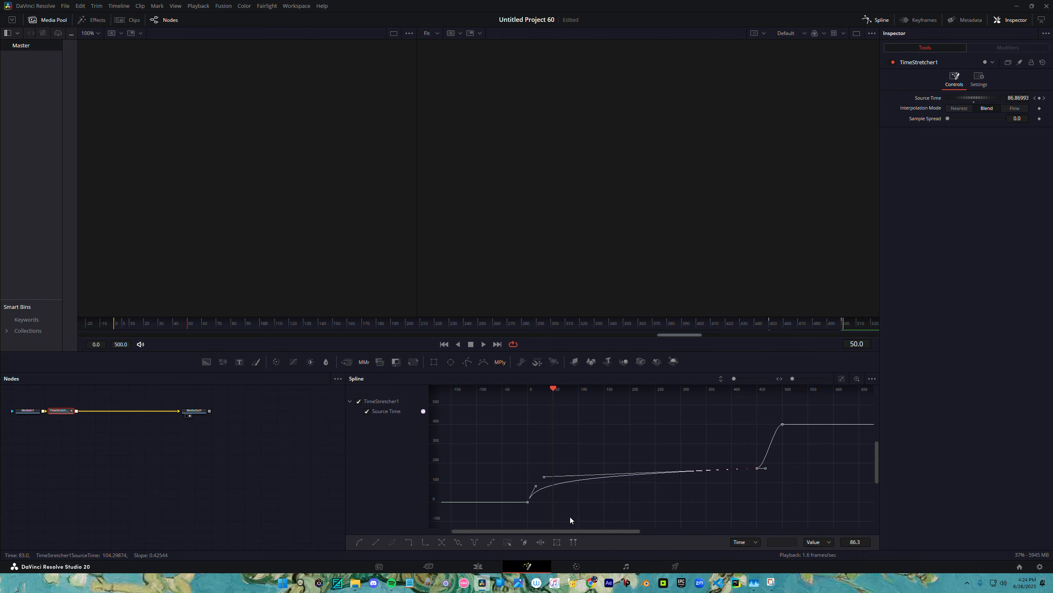
left_click_drag(513, 512, 787, 467)
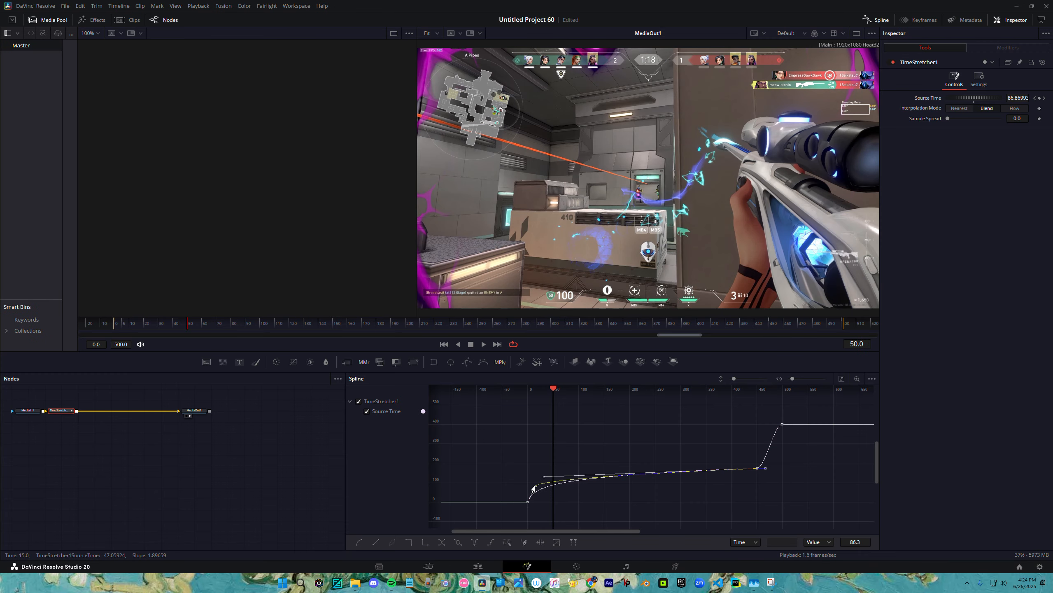
left_click_drag(536, 486, 529, 493)
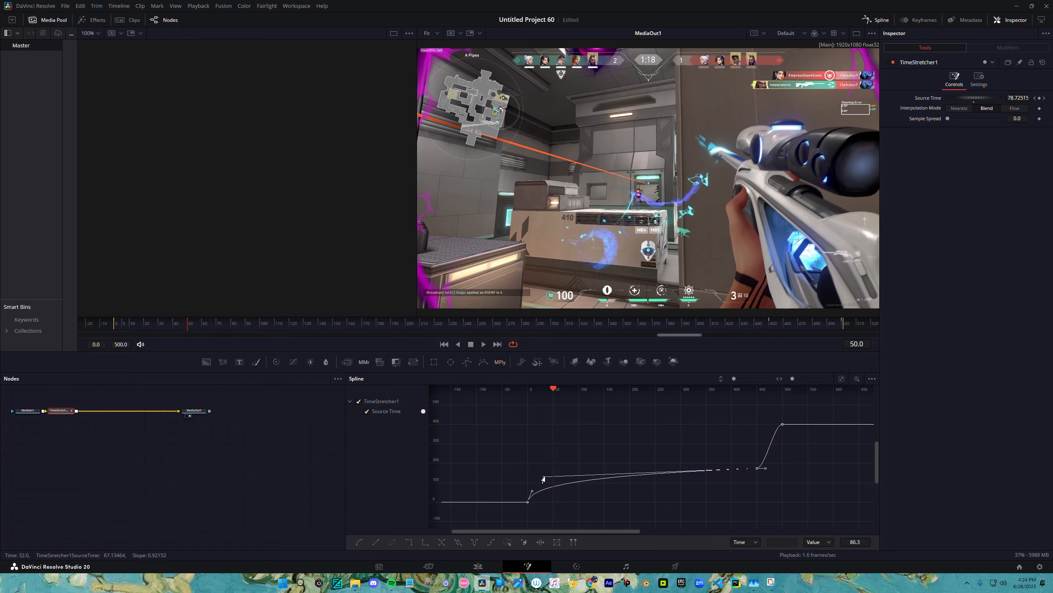
Scrub through the start of the third segment and replay the sequence to check the softened ramp.
left_click(477, 567)
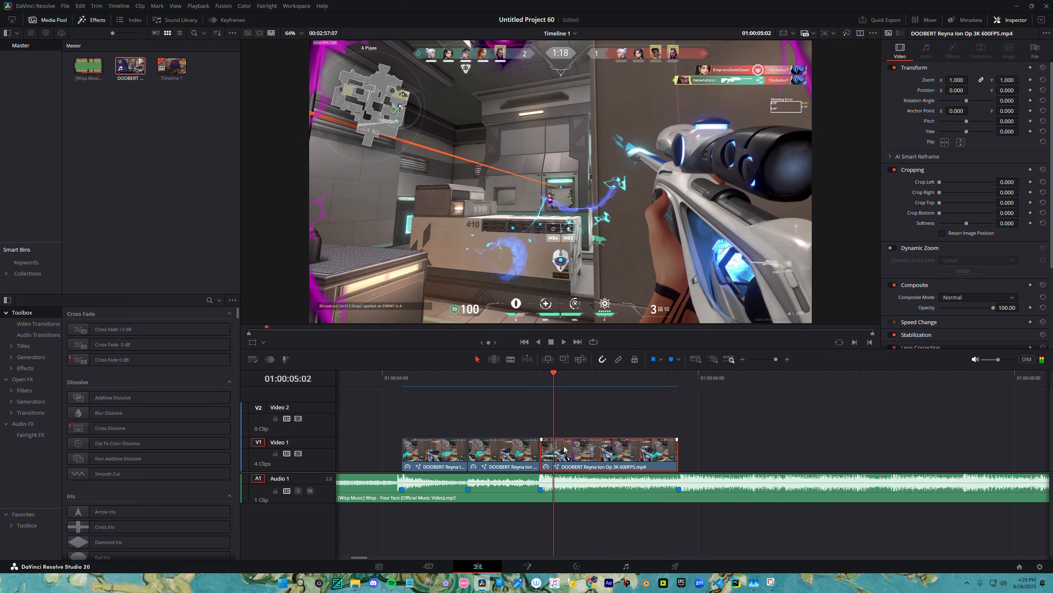
left_click_drag(520, 378, 567, 374)
key("space")
left_click(382, 378)
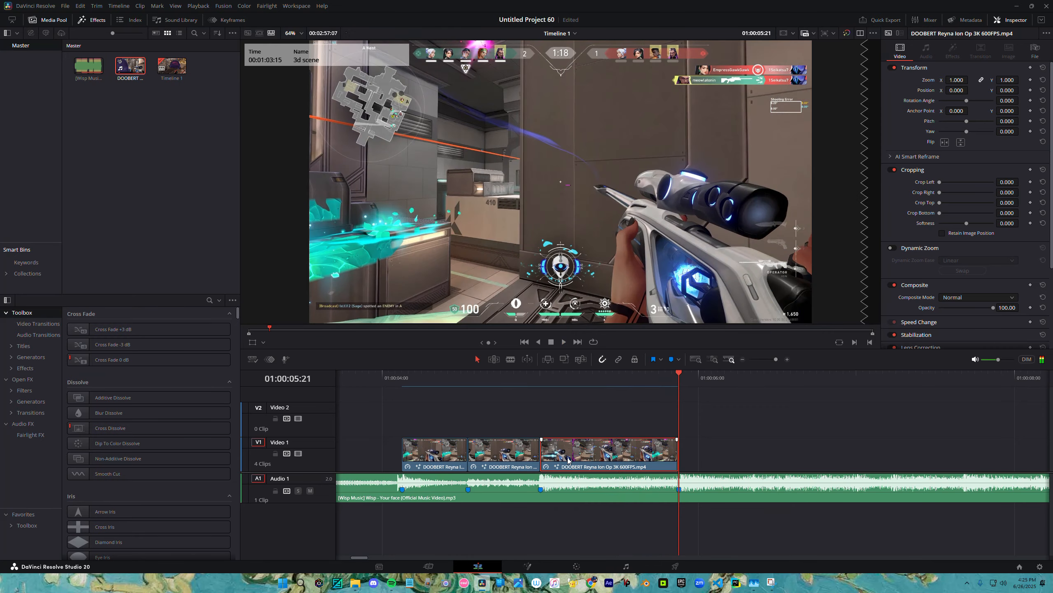
Shorten the middle Source Time keyframe's incoming handle and refine the first keyframe's handle on the third segment's opening ramp.
key("shift+5")
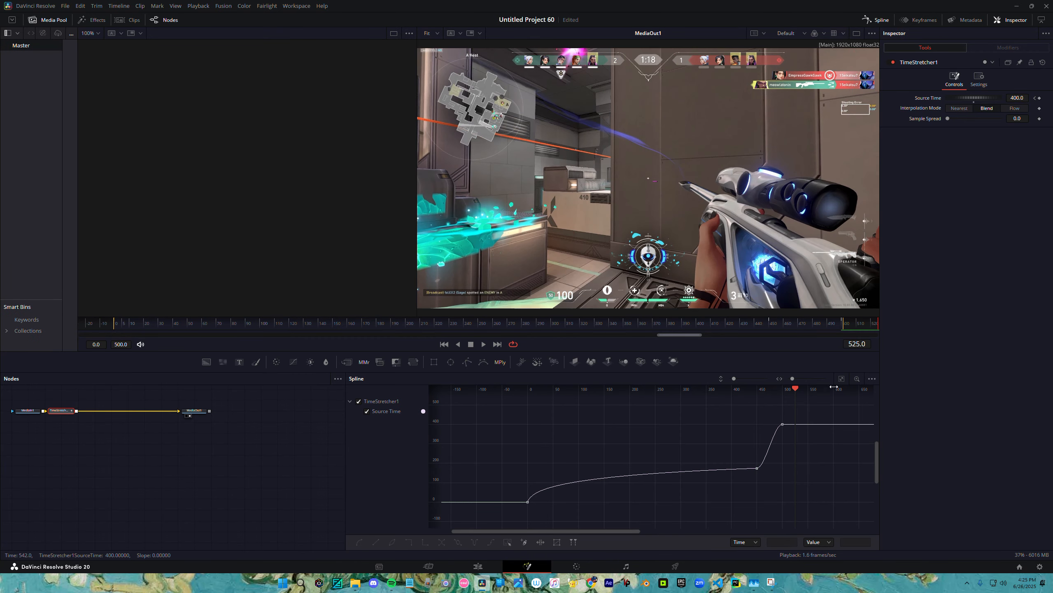
left_click(841, 379)
left_click(475, 519)
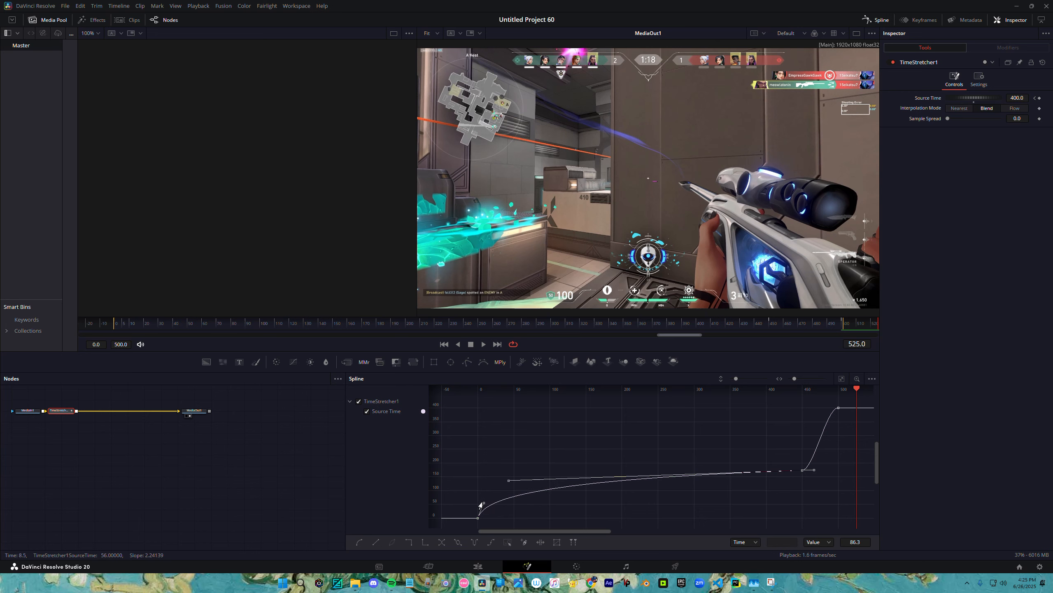
left_click(507, 480)
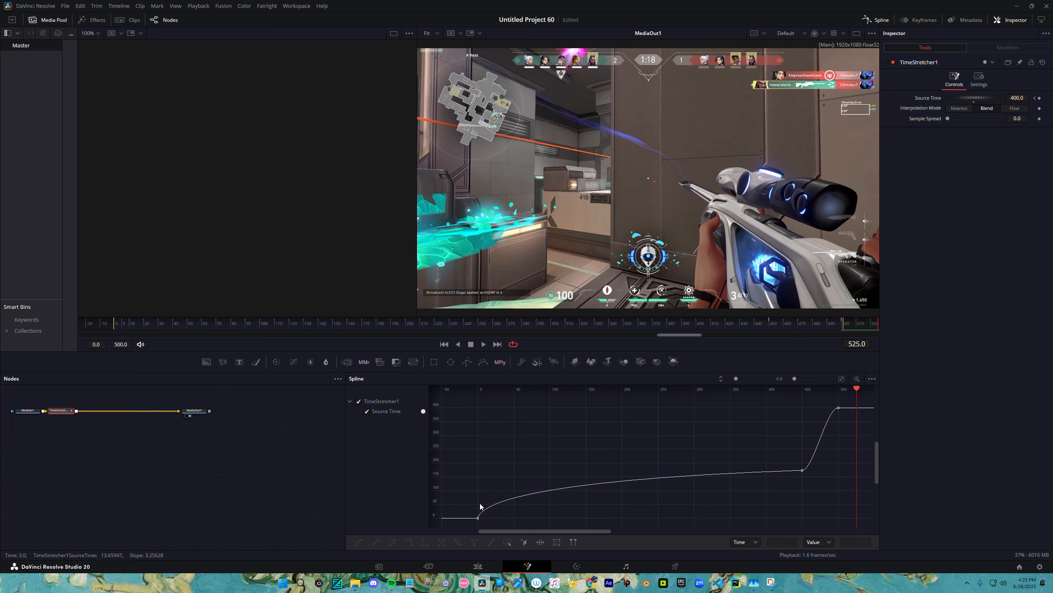
key("ctrl+a")
left_click_drag(510, 481, 523, 480)
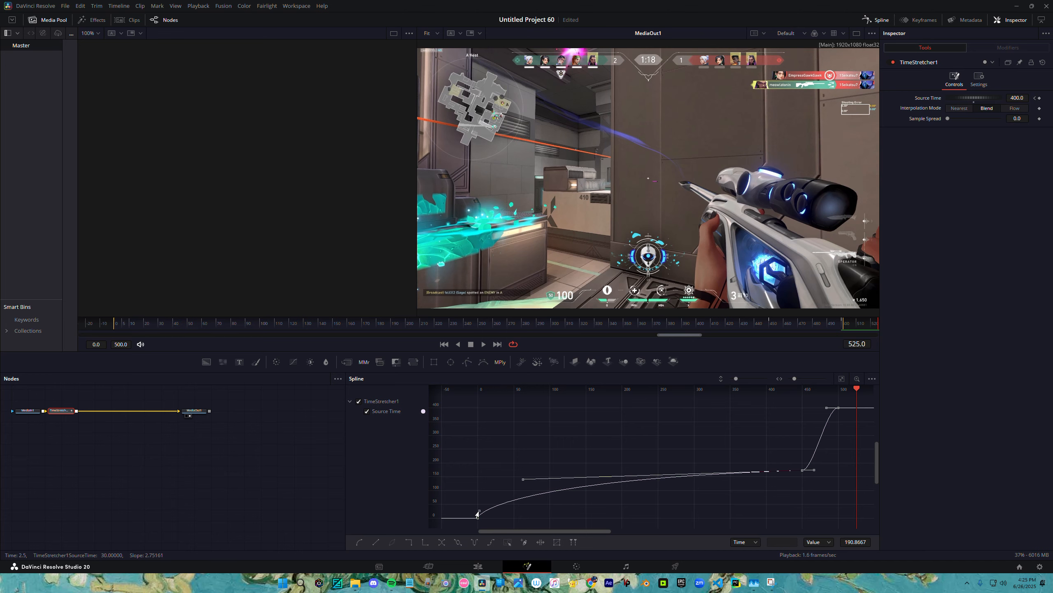
left_click(577, 495)
left_click_drag(576, 495, 576, 485)
left_click(457, 567)
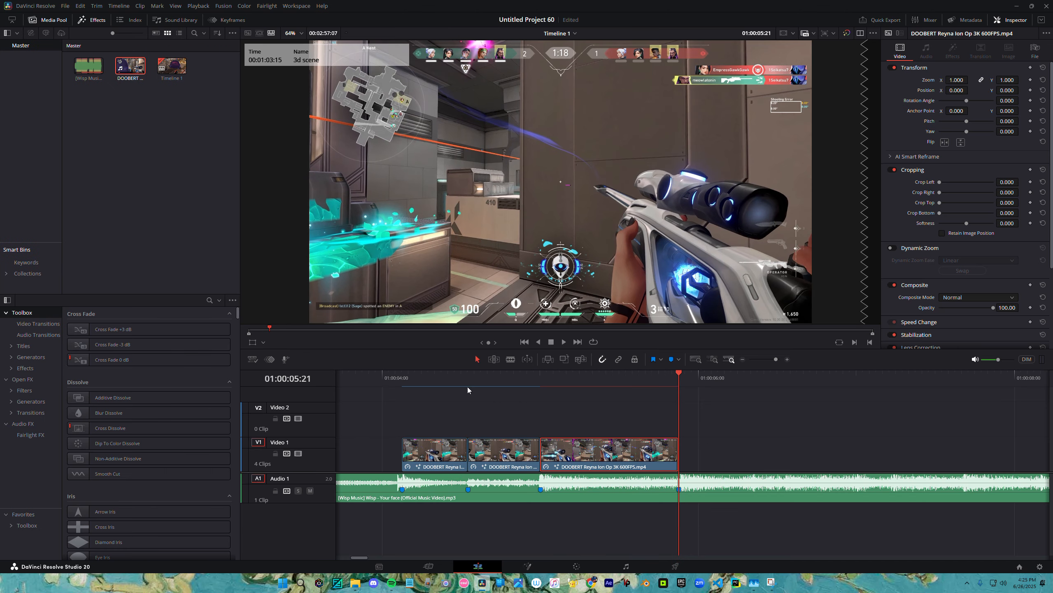
Replay the sequence and scrub through the start of the third segment to check the adjusted ramp.
key("space")
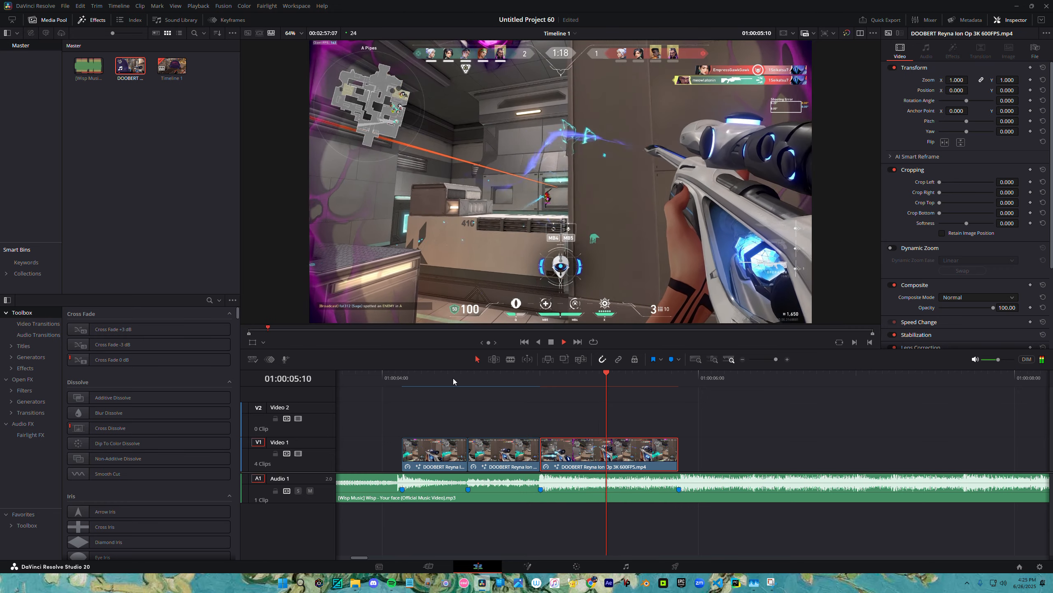
key("space")
key("space")
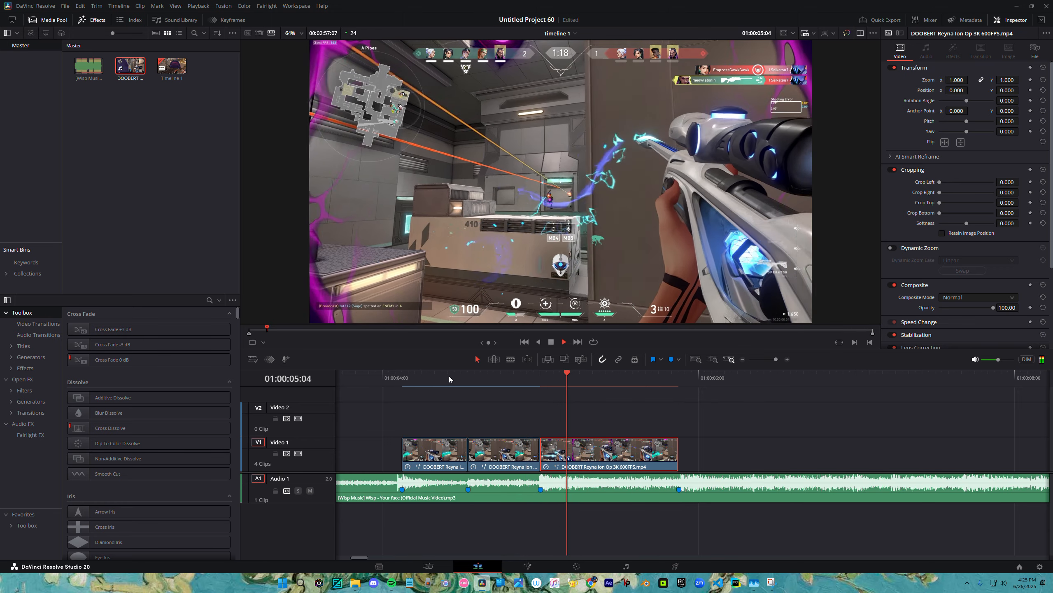
left_click_drag(535, 380, 565, 380)
Pull the first Source Time keyframe's handle steeper so the third segment opens faster.
key("shift+5")
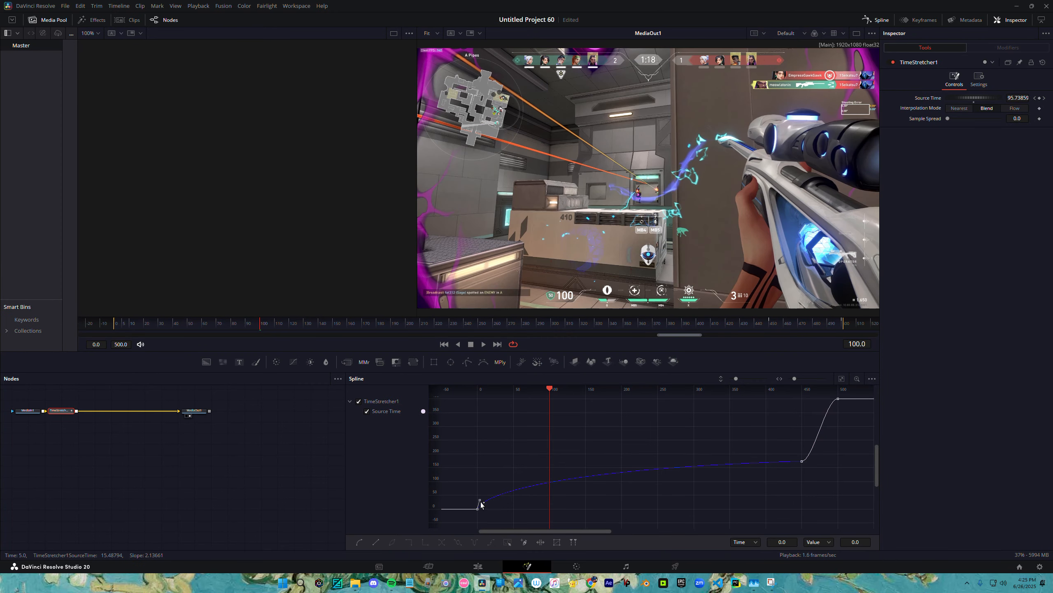
left_click_drag(480, 501, 479, 494)
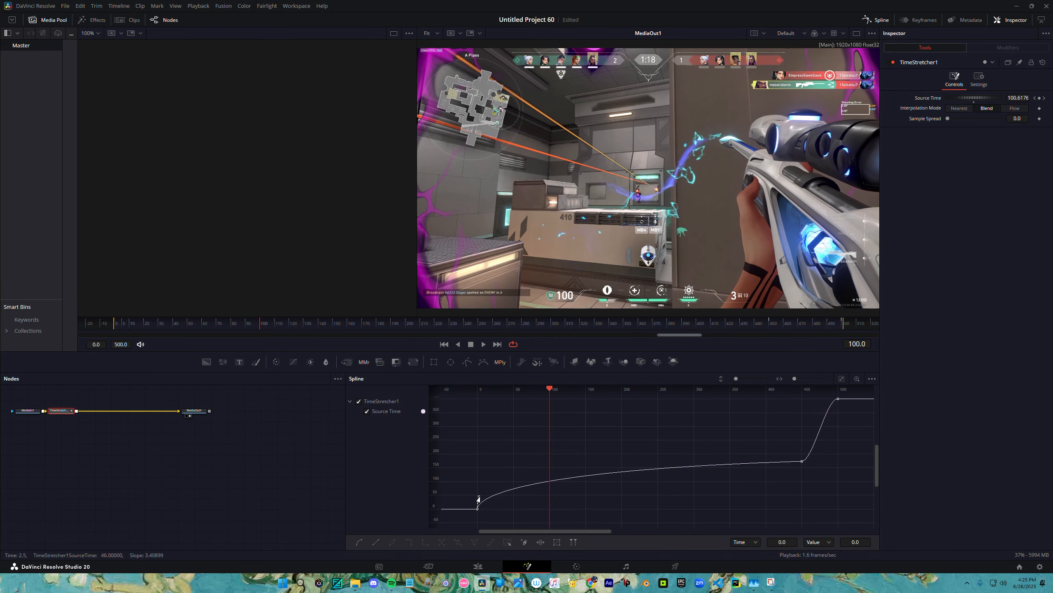
left_click(500, 571)
Play and scrub through the whole three-segment sequence to review the speed ramps against the music.
key("space")
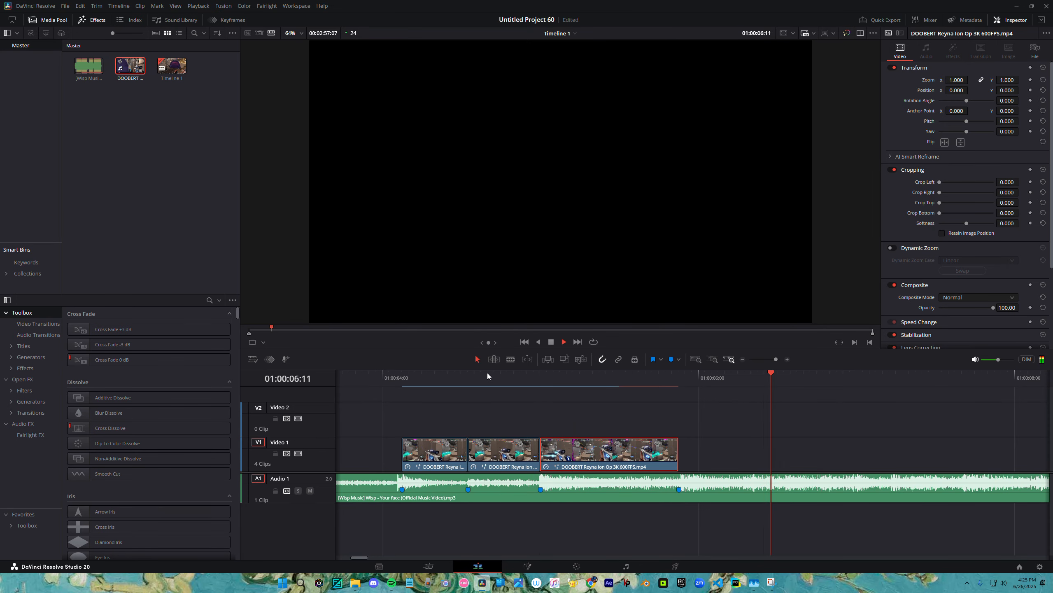
left_click_drag(487, 374, 542, 384)
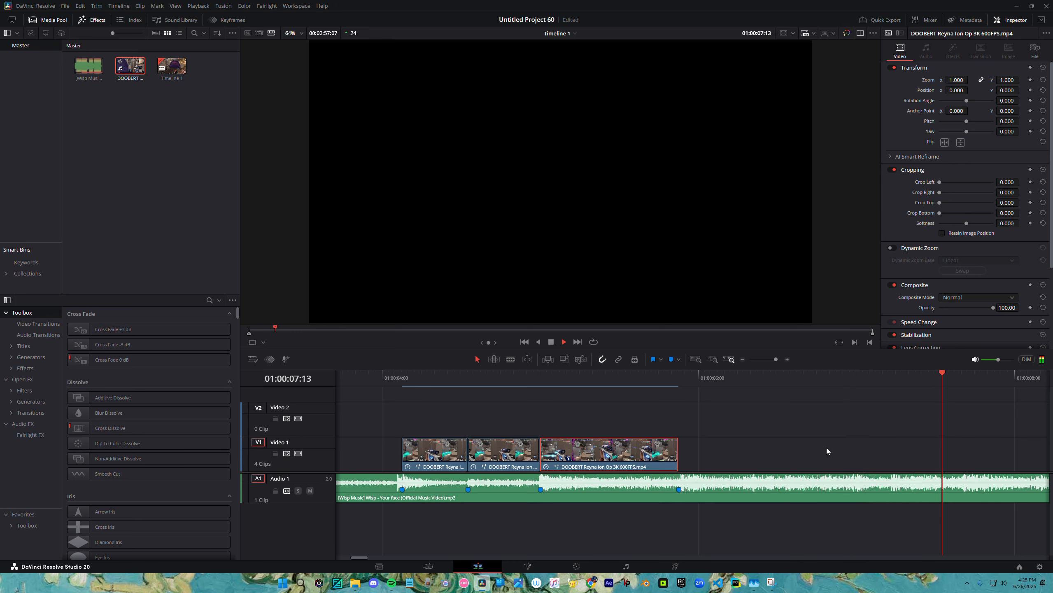
key("space")
left_click_drag(497, 397, 572, 402)
Place an adjustment clip on Video 3 starting at the first segment's start, 01:00:04:03, and collapse the video tracks.
left_click(465, 385)
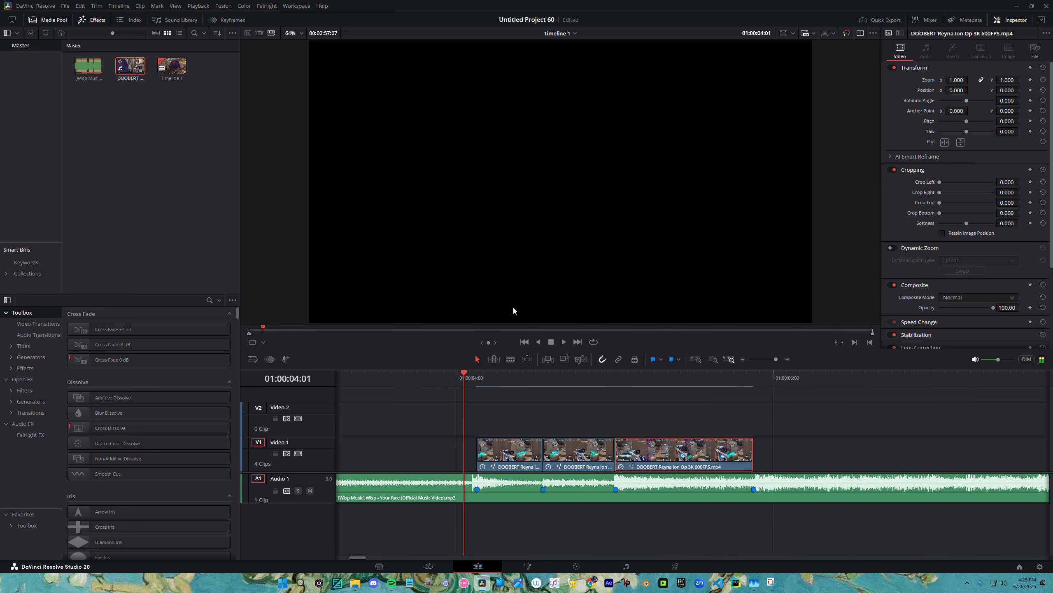
left_click_drag(489, 375, 480, 380)
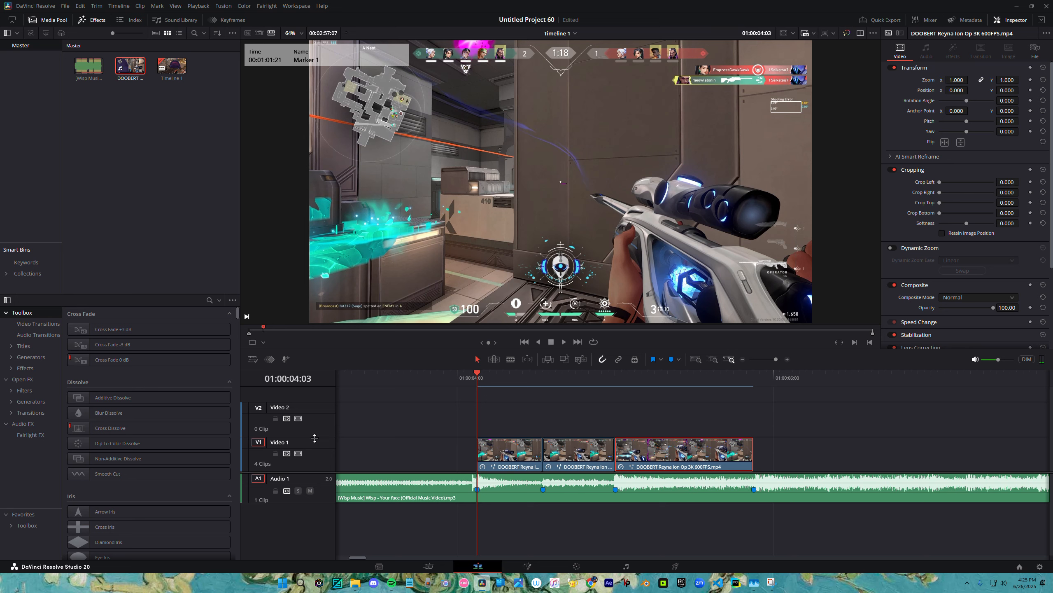
left_click_drag(339, 440, 321, 467)
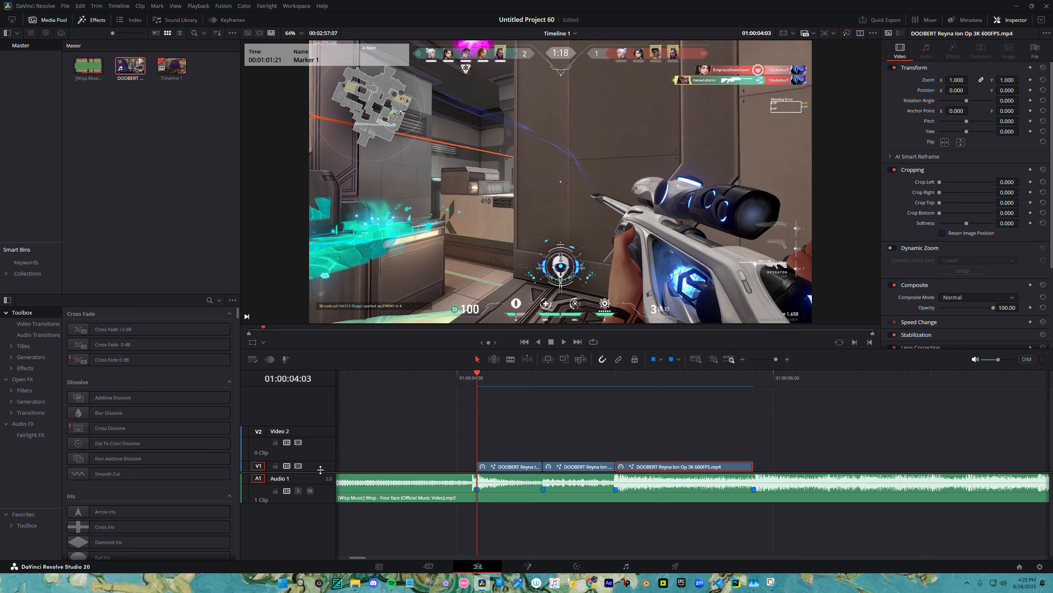
left_click(23, 524)
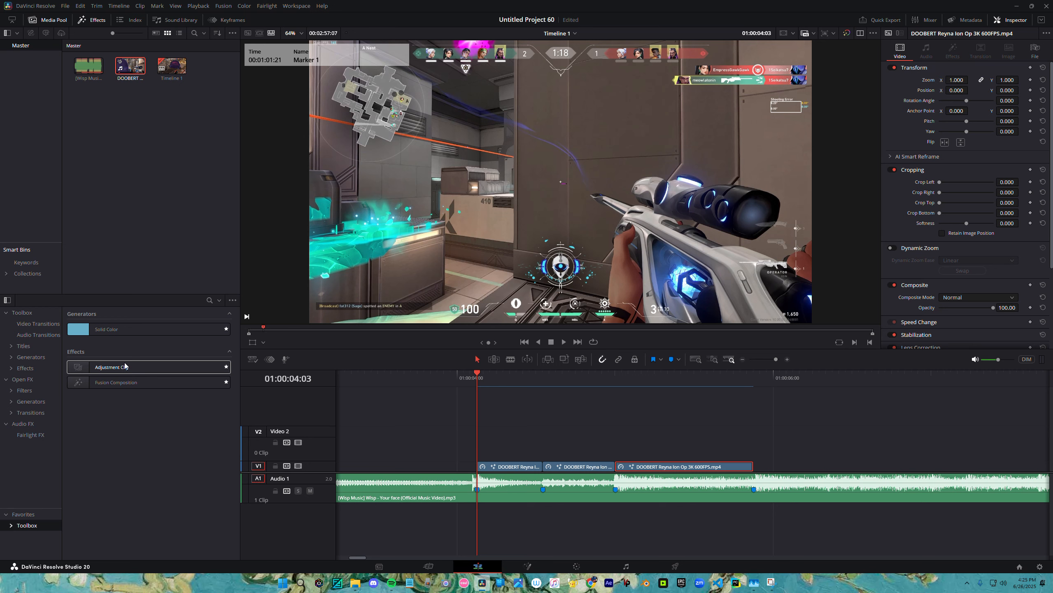
left_click_drag(130, 364, 476, 435)
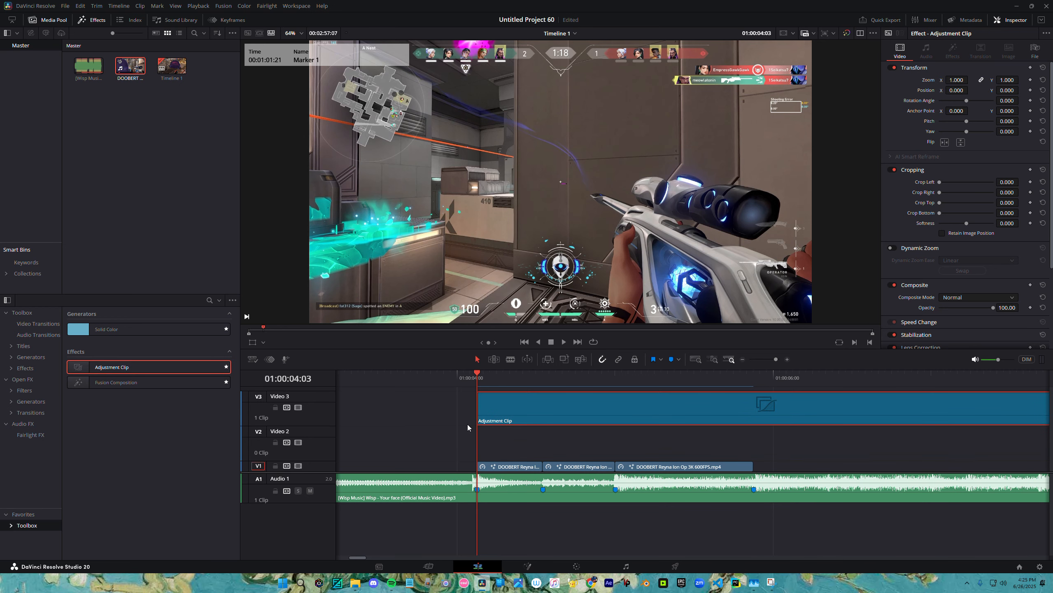
mouse_move(323, 428)
left_mouse_down()
mouse_move(314, 395)
mouse_move(317, 420)
left_mouse_up()
Add six video tracks above Video 3 and one stereo audio track below Audio 1.
right_click(318, 420)
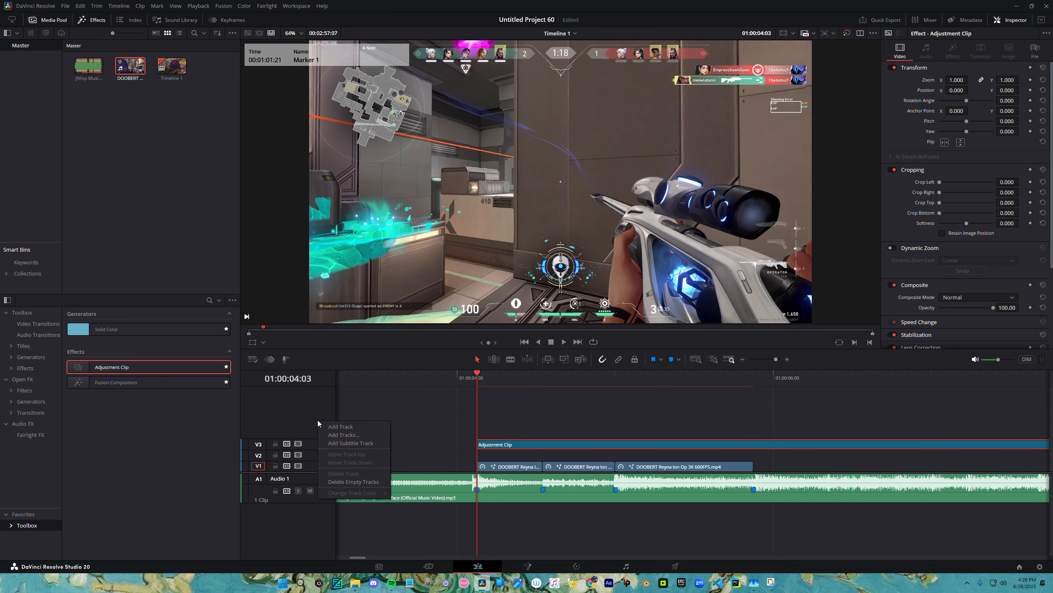
left_click(343, 435)
left_click(537, 264)
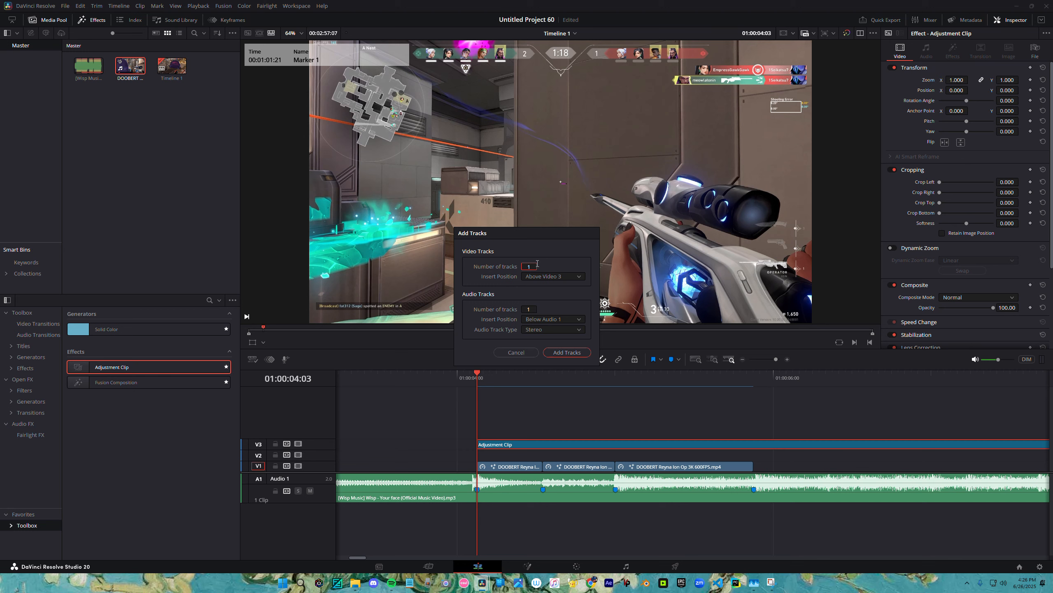
type("6")
key("Return")
Reduce the new video tracks, Video 4 through Video 9, to minimum height.
double_click(307, 440)
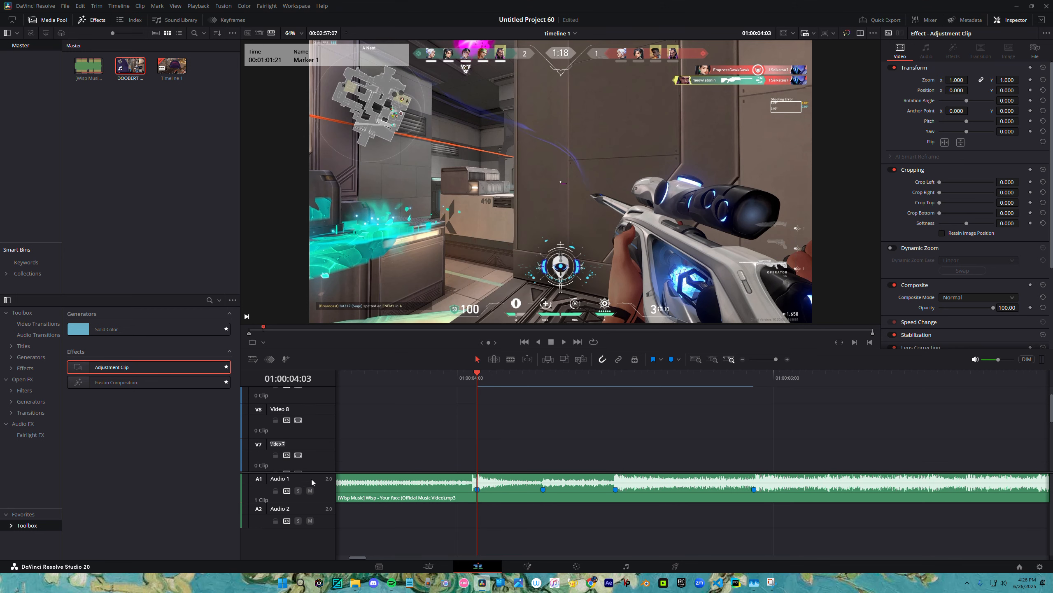
left_click(326, 406)
left_click_drag(326, 404, 323, 451)
scroll(319, 440, "down", 3)
left_click_drag(324, 404, 323, 452)
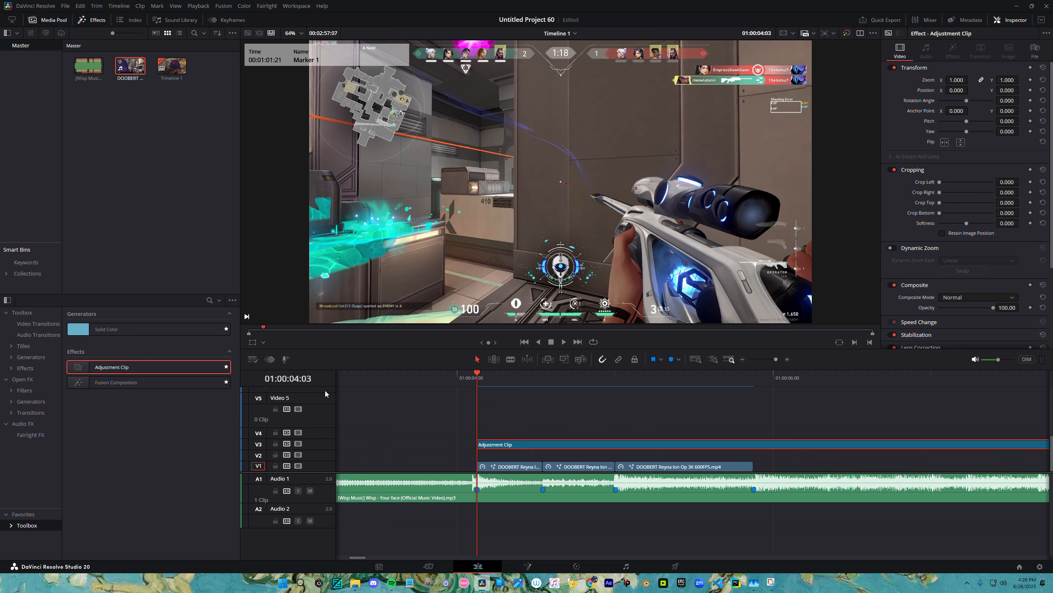
left_click_drag(324, 390, 325, 452)
scroll(308, 454, "up", 2)
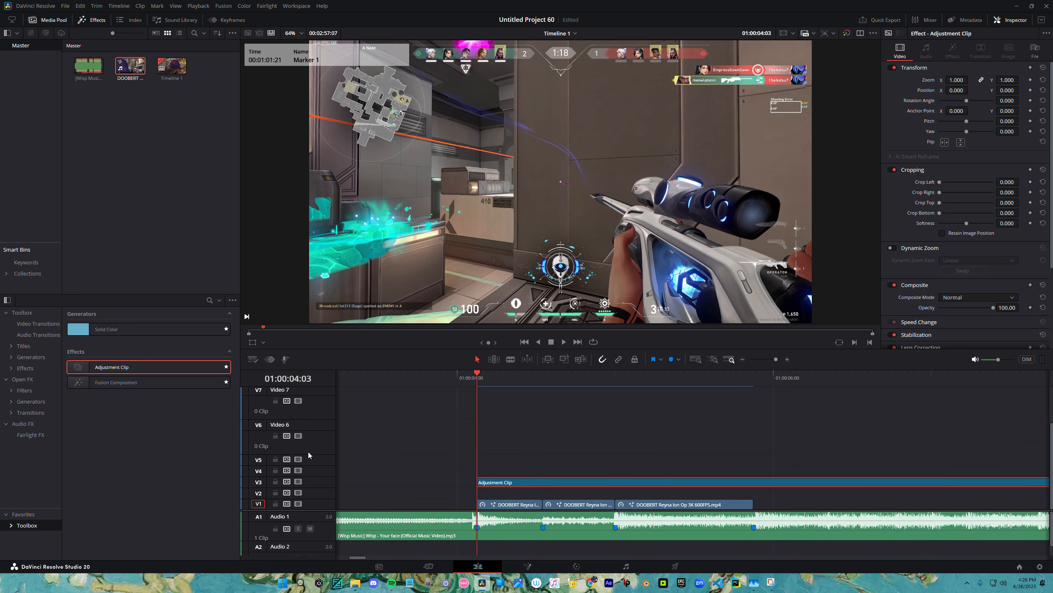
left_click_drag(322, 423, 356, 400)
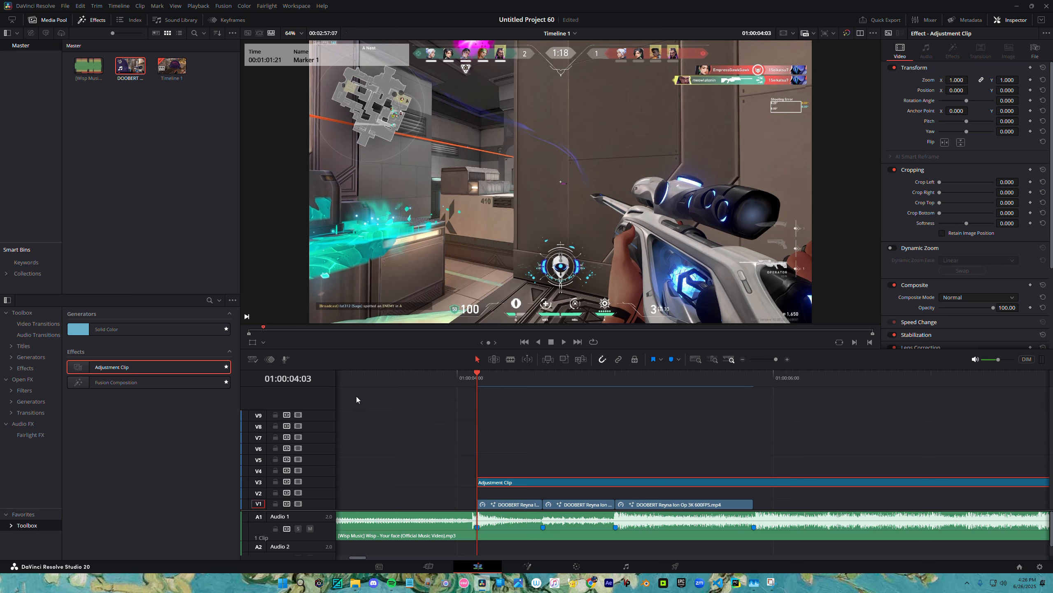
Move the adjustment clip down to Video 2 and split it at the second segment's start, 01:00:04:13.
left_click_drag(531, 484, 531, 495)
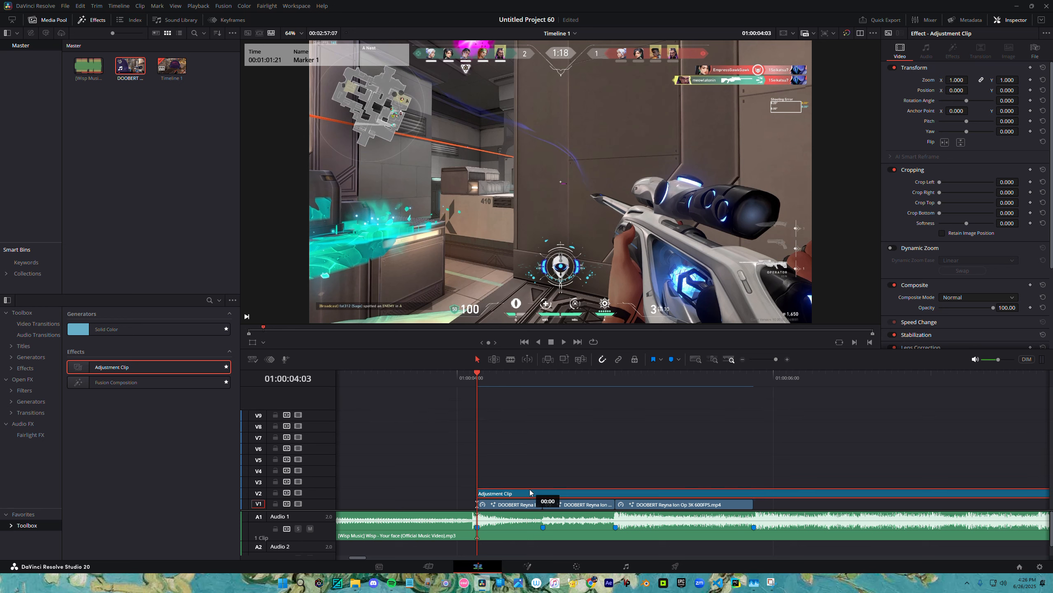
left_click(543, 377)
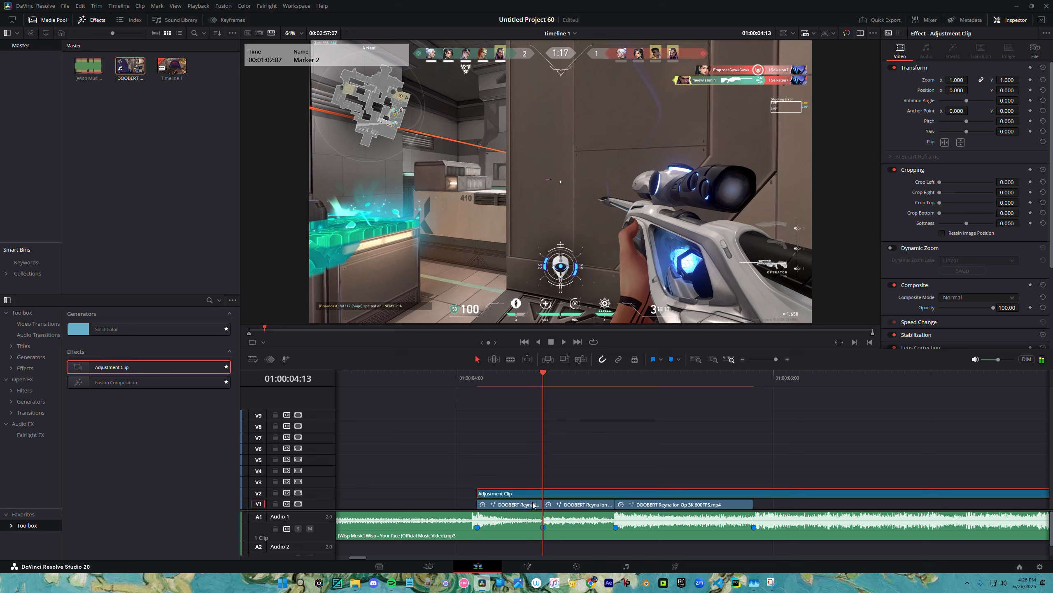
key("ctrl+b")
Split the adjustment clip at 01:00:05:00 and remove the part beyond the third segment's end at 01:00:05:21.
left_click_drag(545, 376, 612, 385)
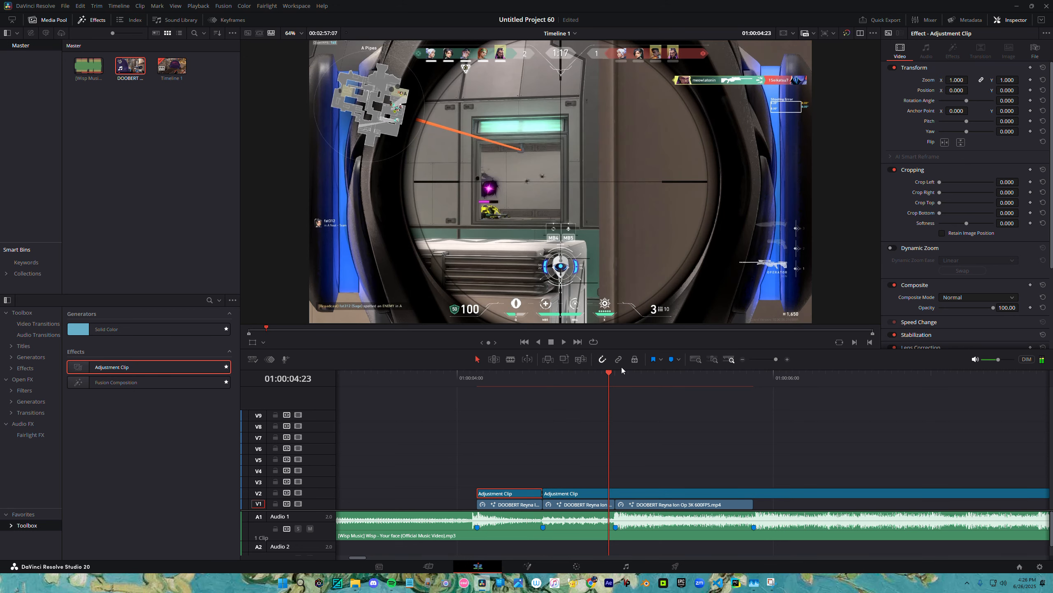
left_click(621, 376)
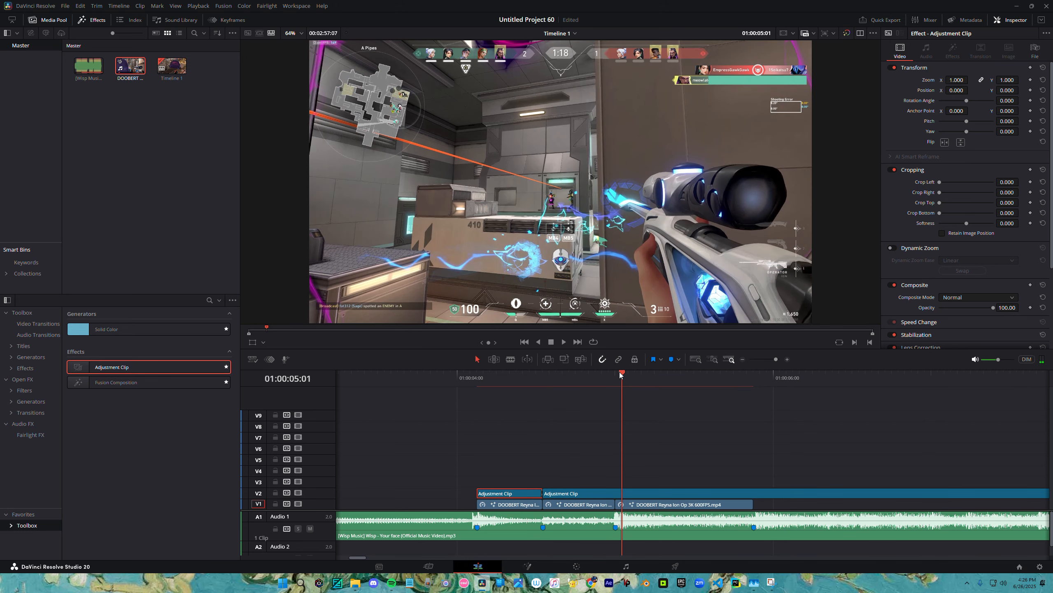
left_click(618, 376)
left_click(606, 493)
key("ctrl+b")
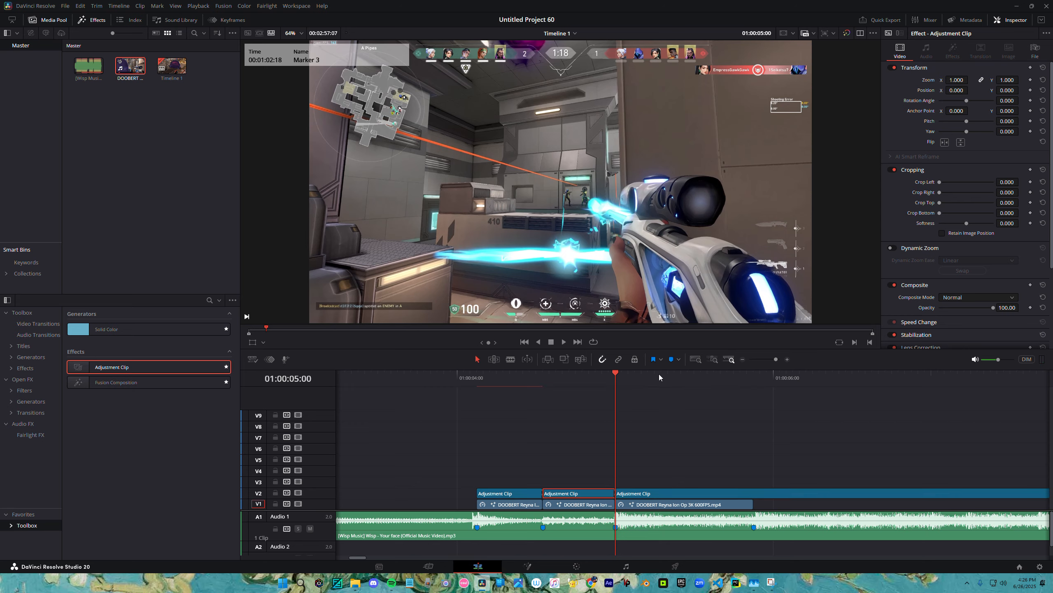
left_click(754, 377)
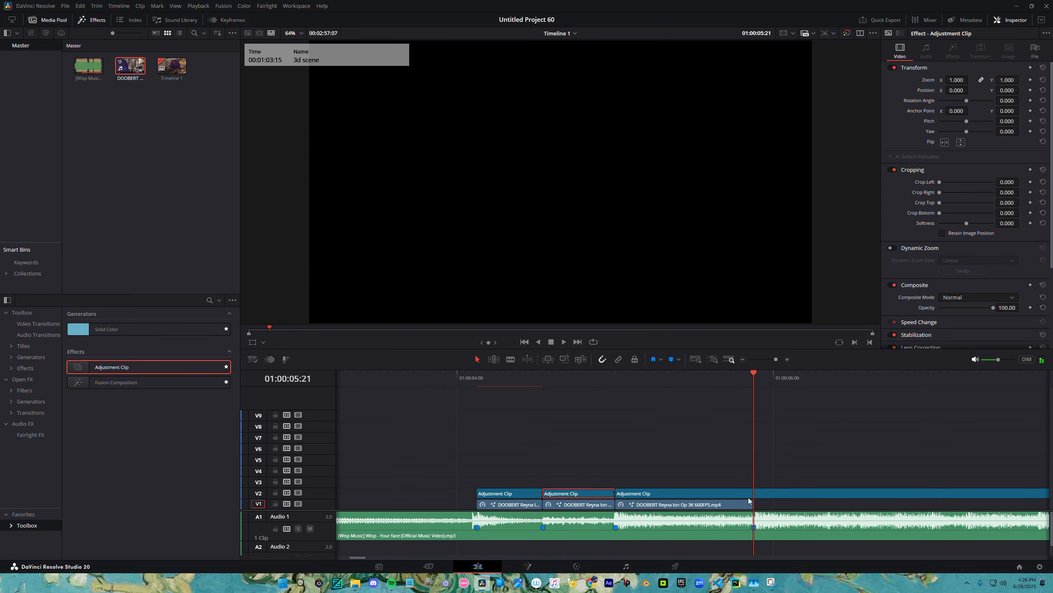
left_click(757, 488)
key("Delete")
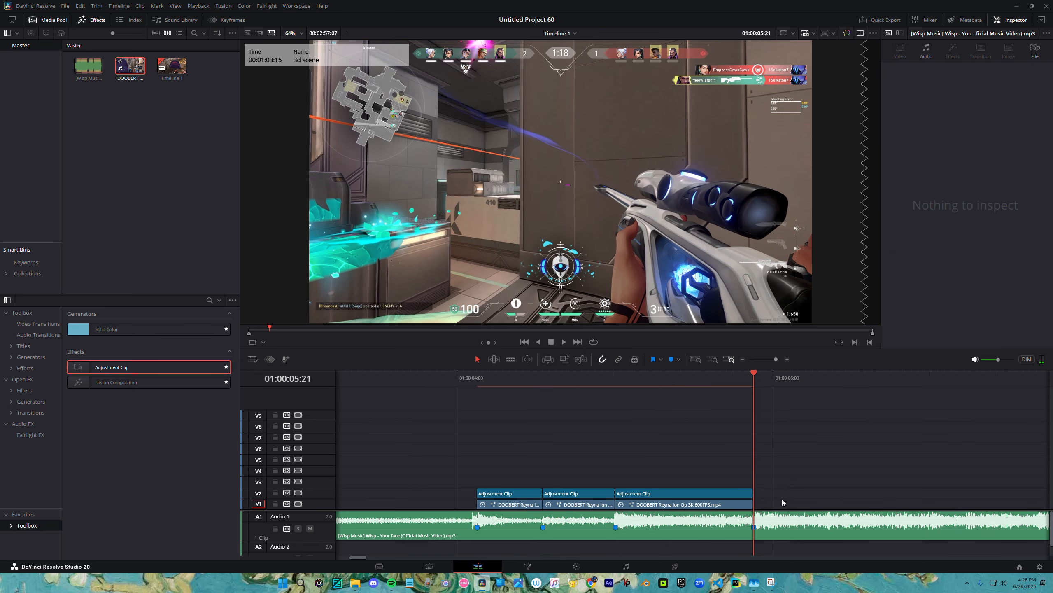
Duplicate the row of three adjustment clips from Video 2 onto Video 4, Video 5 and Video 7.
left_click_drag(783, 500, 609, 486)
key("Left")
key("Left")
key("Left")
left_click_drag(457, 467, 667, 473)
left_click_drag(667, 473, 663, 454)
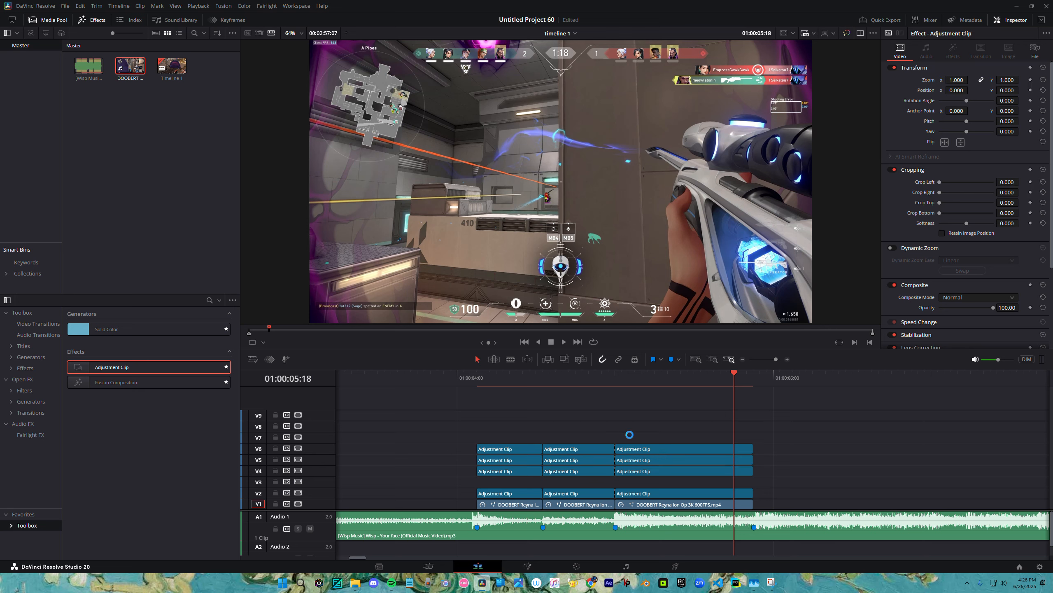
left_click_drag(478, 424, 649, 452)
left_click_drag(649, 451, 648, 437)
left_click(484, 378)
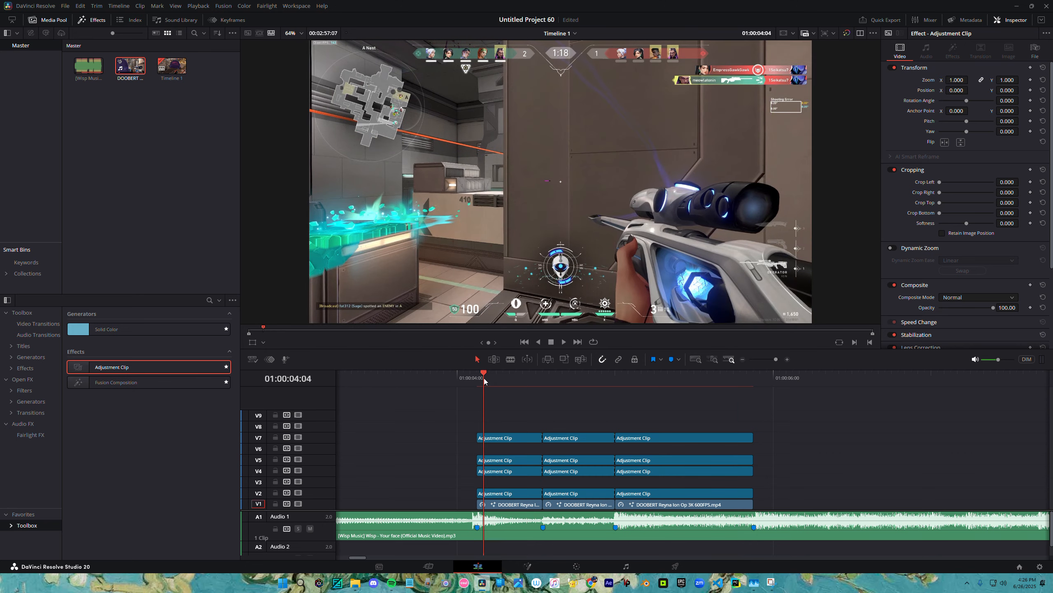
left_click_drag(484, 378, 461, 380)
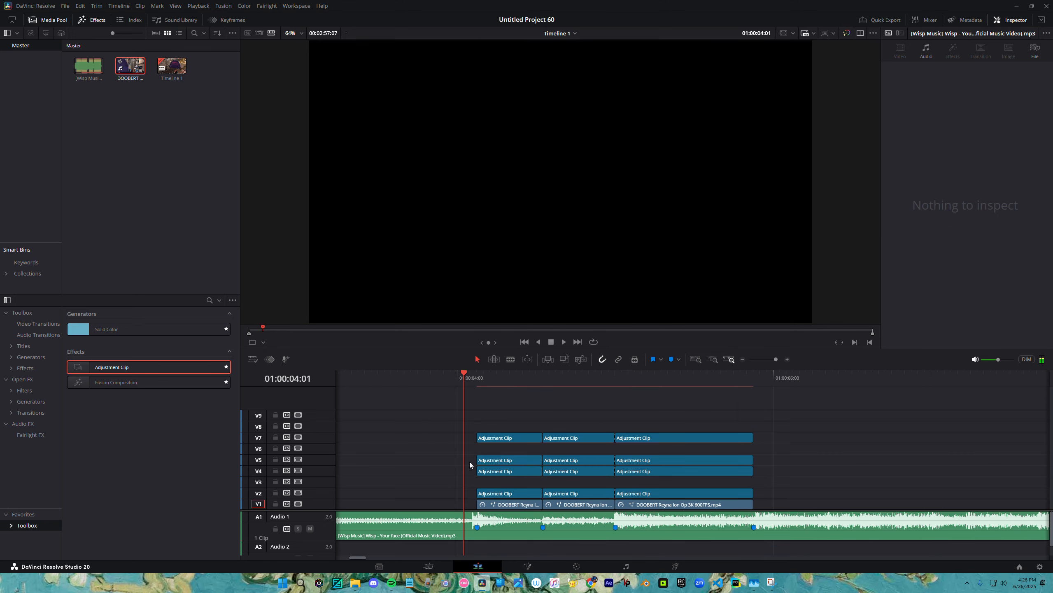
left_click_drag(464, 430, 490, 433)
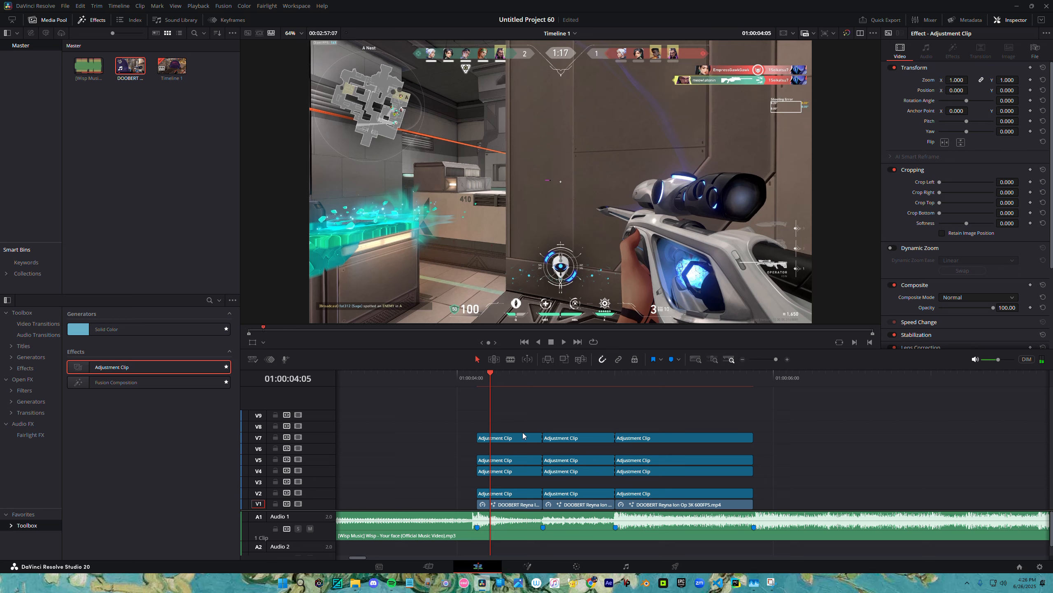
Colour the row of adjustment clips on Video 5 pink and the row on Video 2 lime.
left_click_drag(458, 454, 692, 463)
right_click(680, 460)
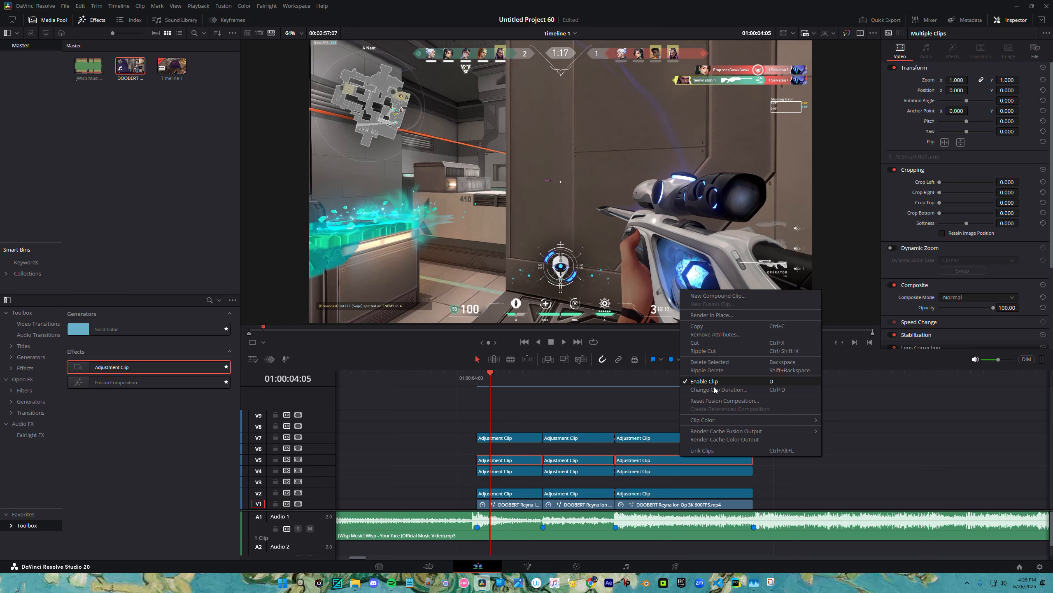
mouse_move(714, 420)
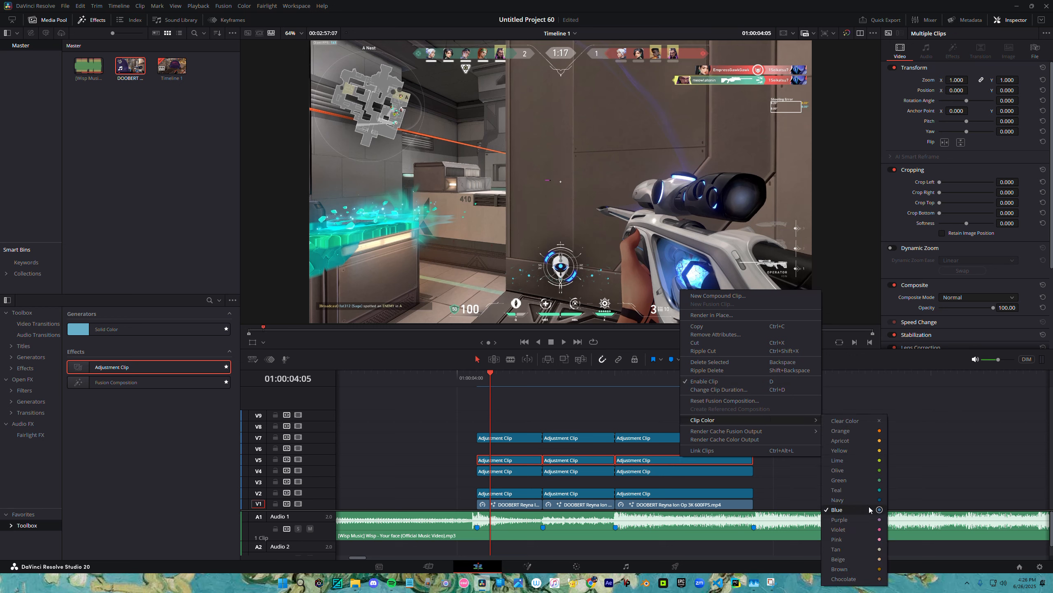
left_click(861, 538)
left_click_drag(467, 484, 661, 498)
right_click(661, 499)
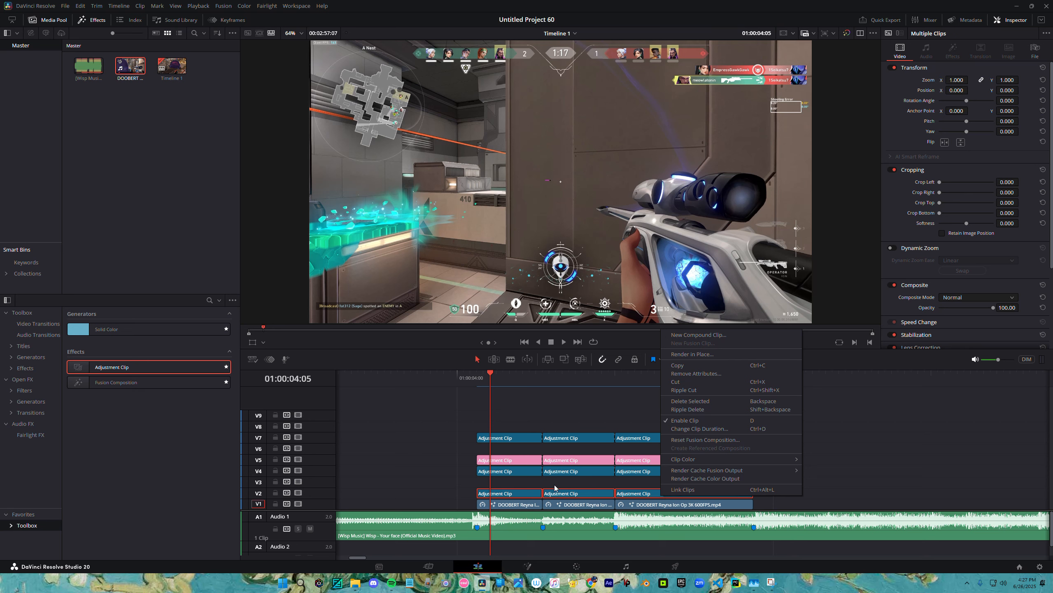
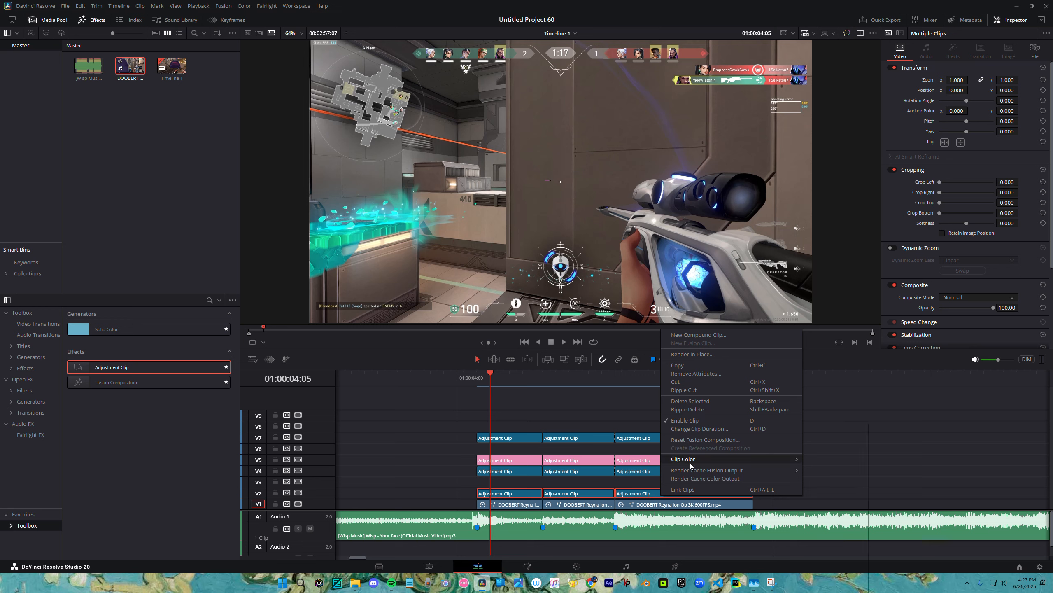
mouse_move(689, 461)
left_click(841, 470)
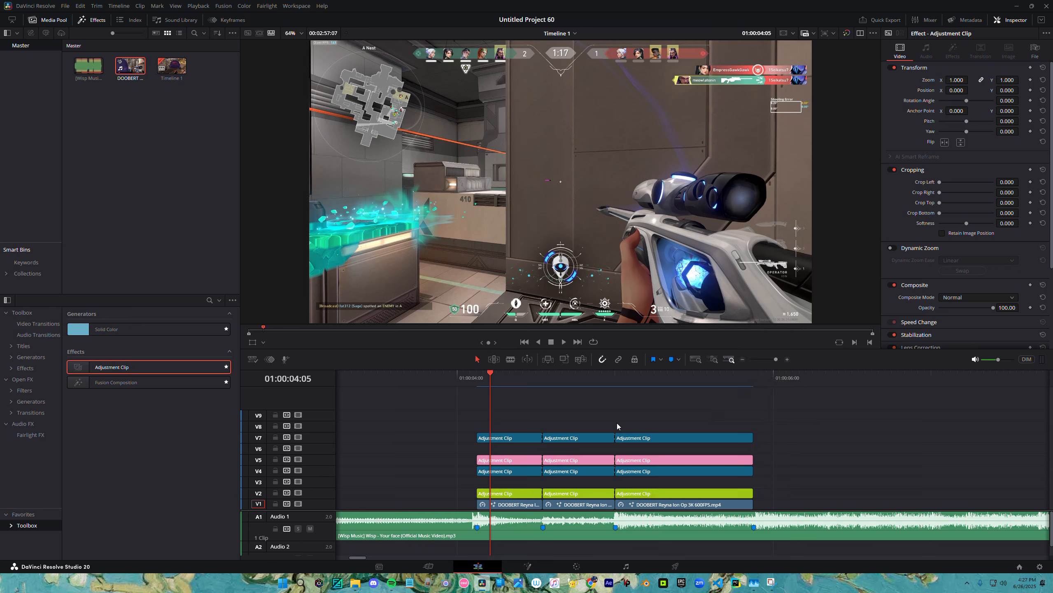
Turn on colour output render caching for all adjustment clips on Video 2, 4, 5 and 7.
left_click_drag(456, 433, 673, 493)
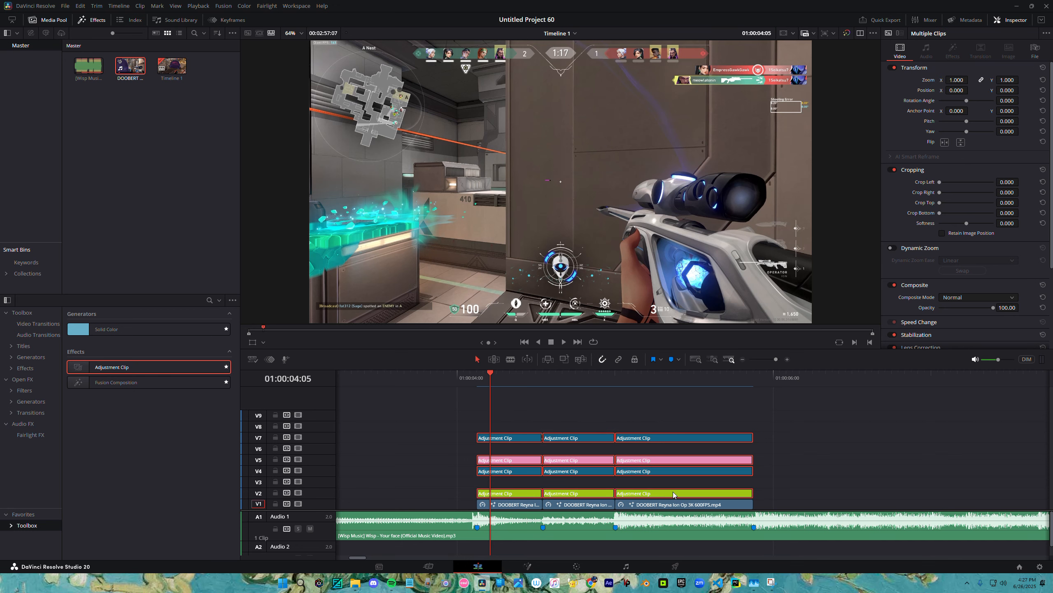
right_click(673, 492)
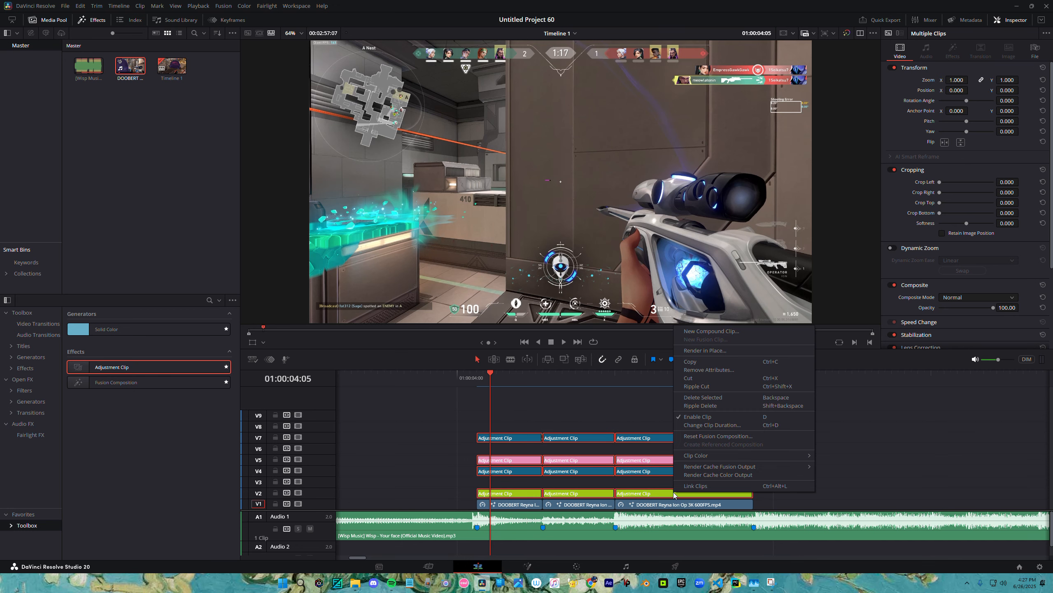
left_click(723, 476)
Play back the edited segments from the first segment's start at 01:00:04:03 to review them with the music.
left_click_drag(588, 385, 444, 386)
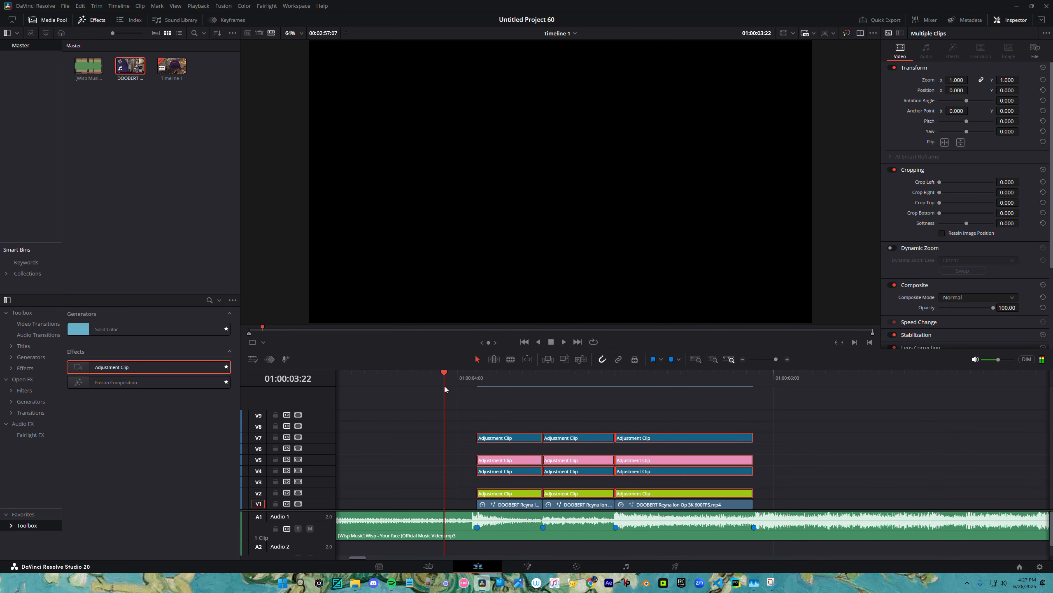
left_click(447, 394)
left_click(477, 381)
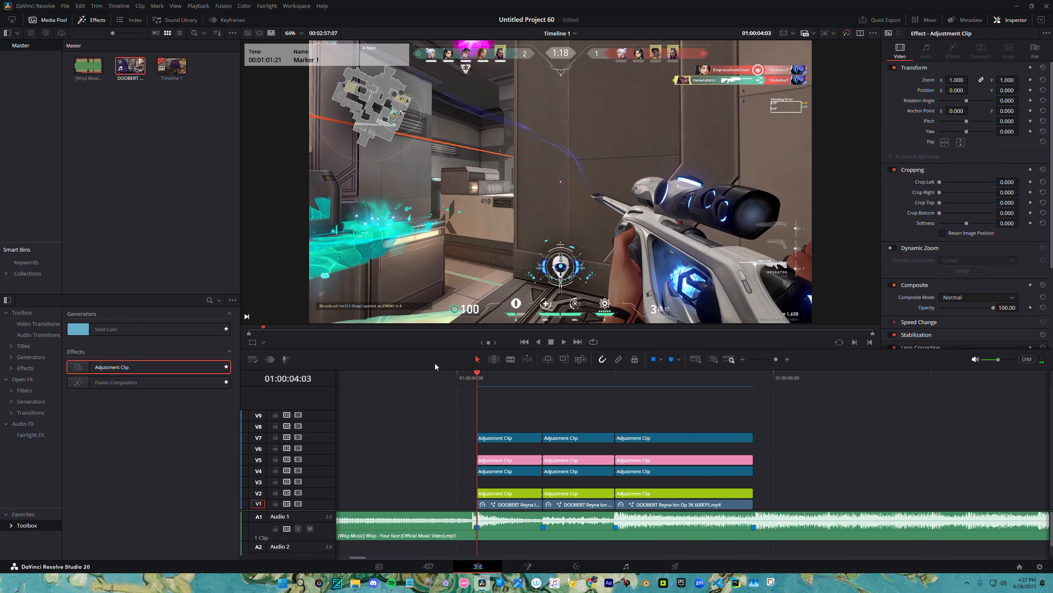
key("space")
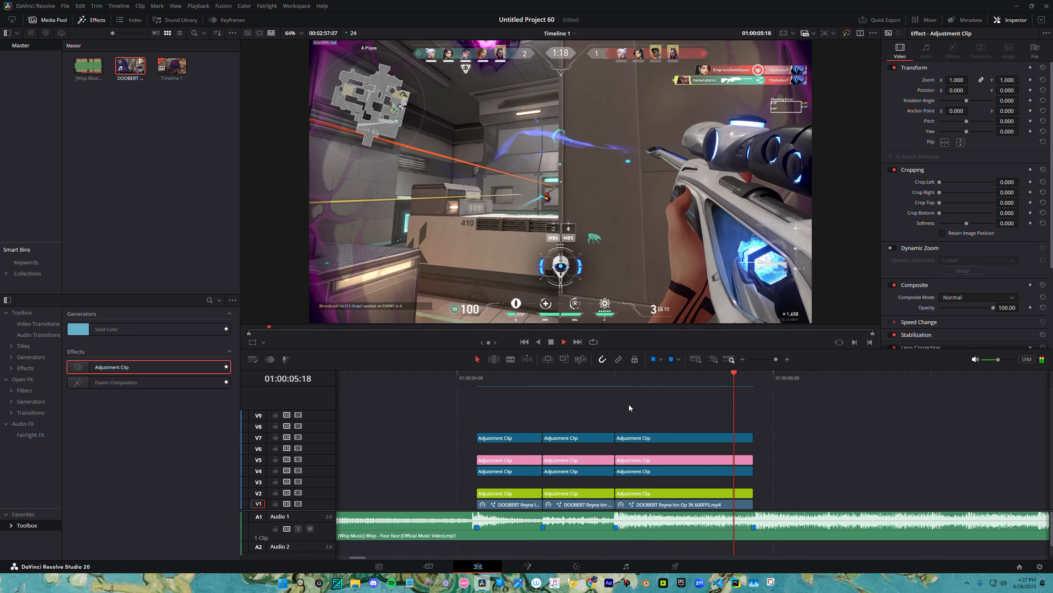
left_click(477, 376)
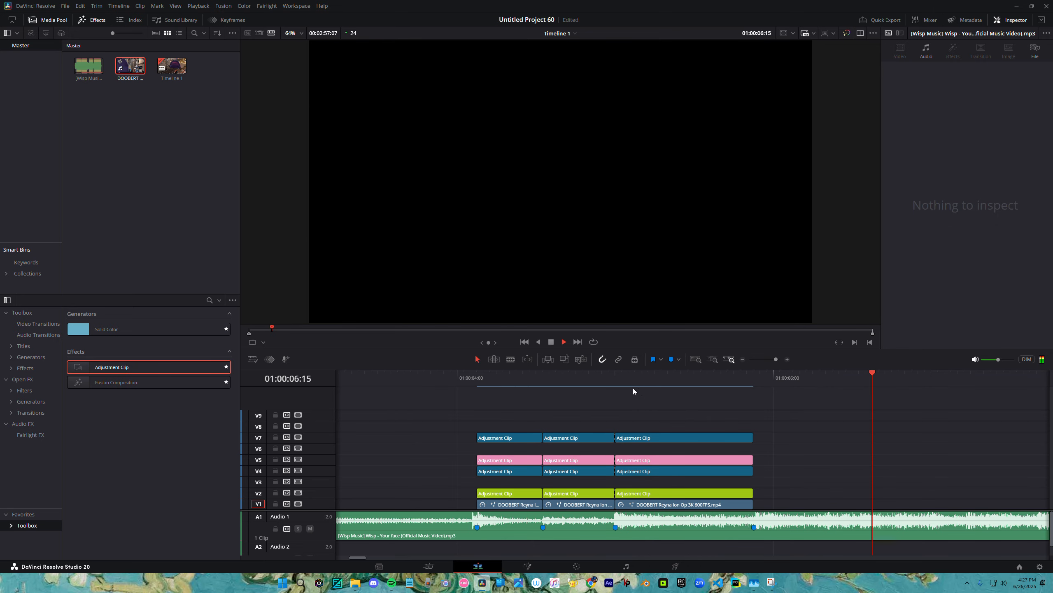
left_click(528, 387)
Open the first pink adjustment clip on Video 5 in Fusion and add a Transform node after MediaIn1.
left_click(497, 460)
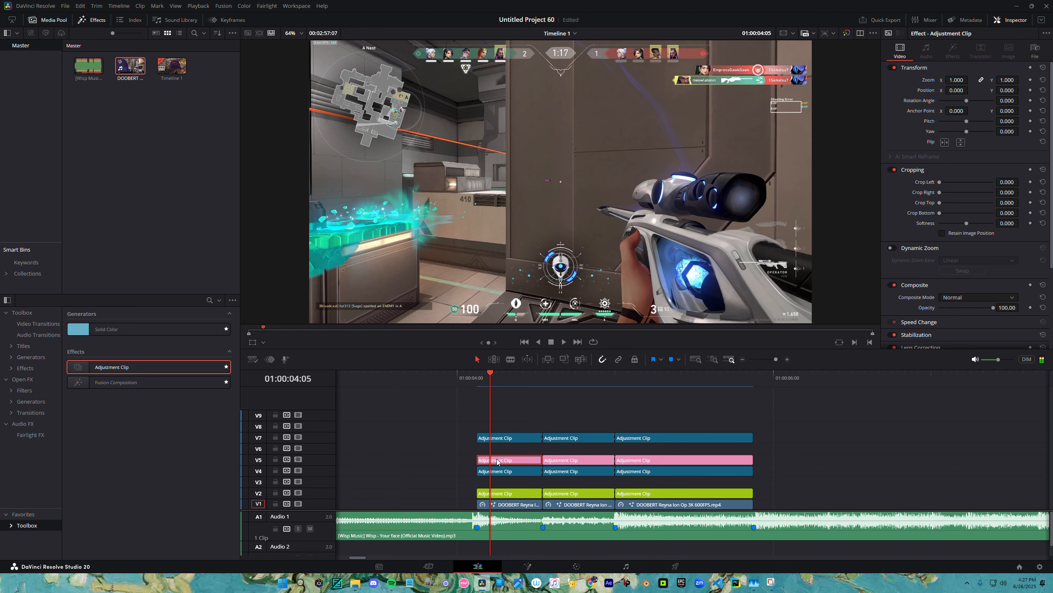
key("shift+5")
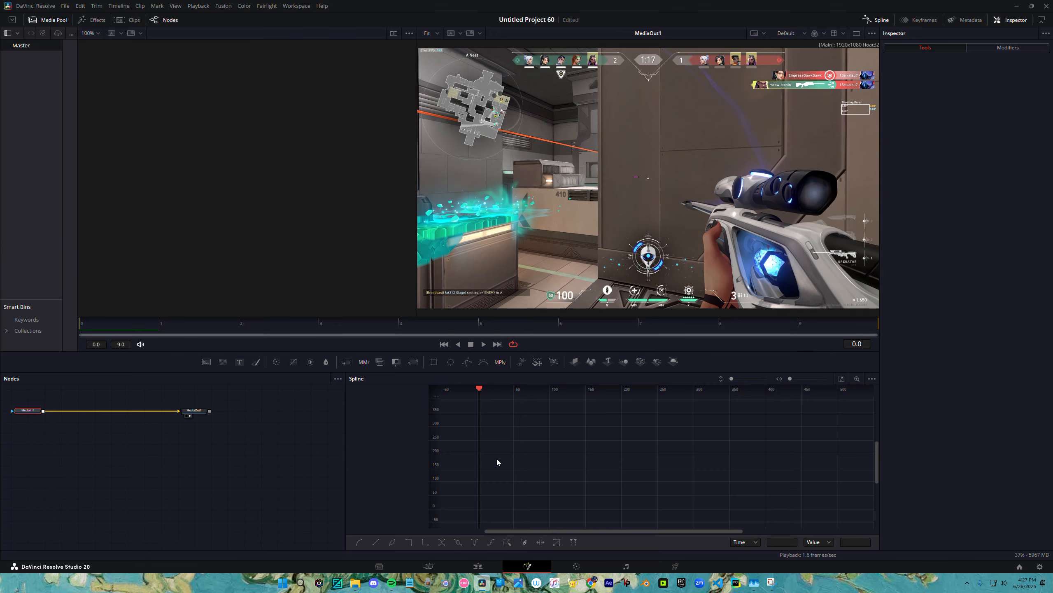
key("shift+space")
type("TST")
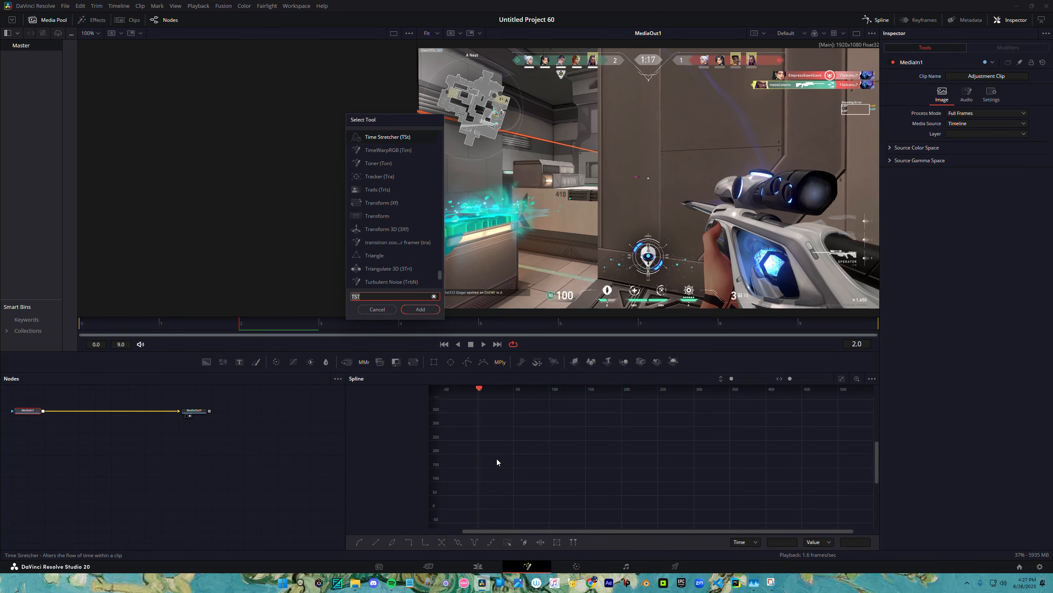
key("BackSpace")
key("BackSpace")
key("BackSpace")
type("tr")
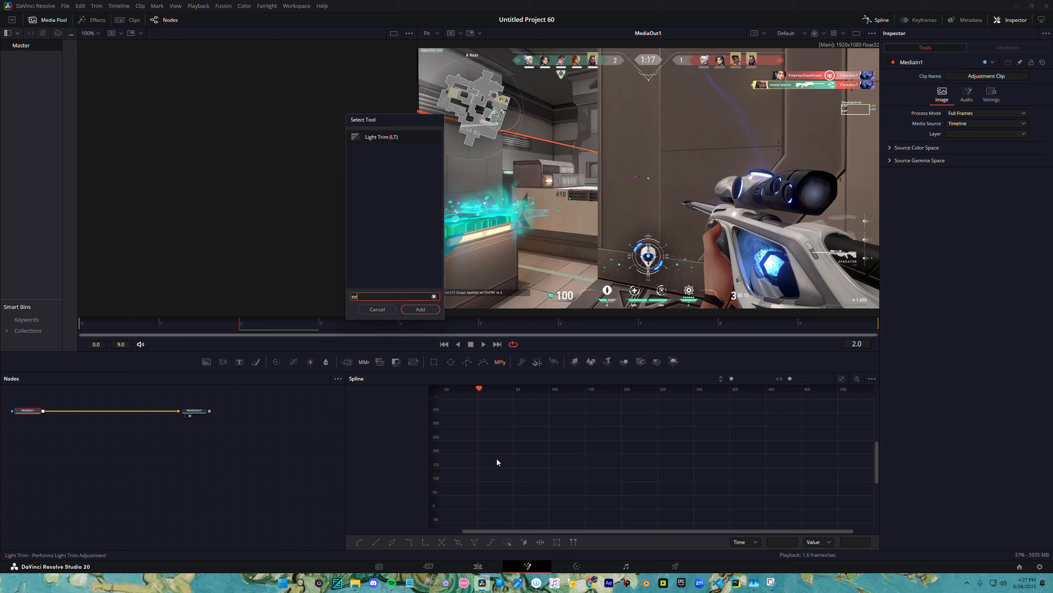
type("ans")
key("Return")
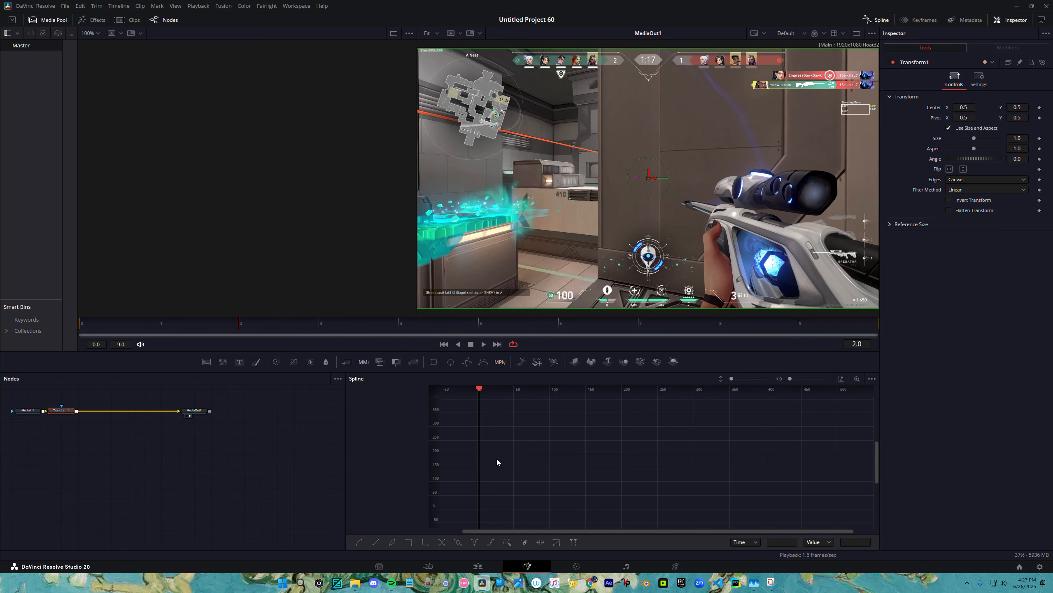
left_click_drag(53, 412, 67, 413)
Keyframe the Transform node's Size at 1.35 on frame 0.
left_click(118, 331)
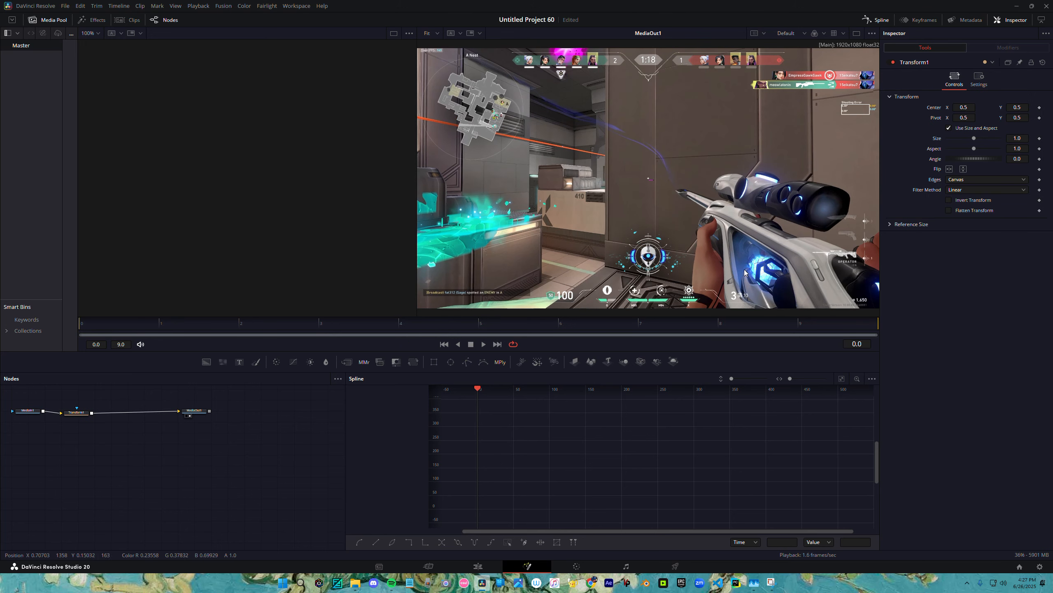
left_click(1040, 139)
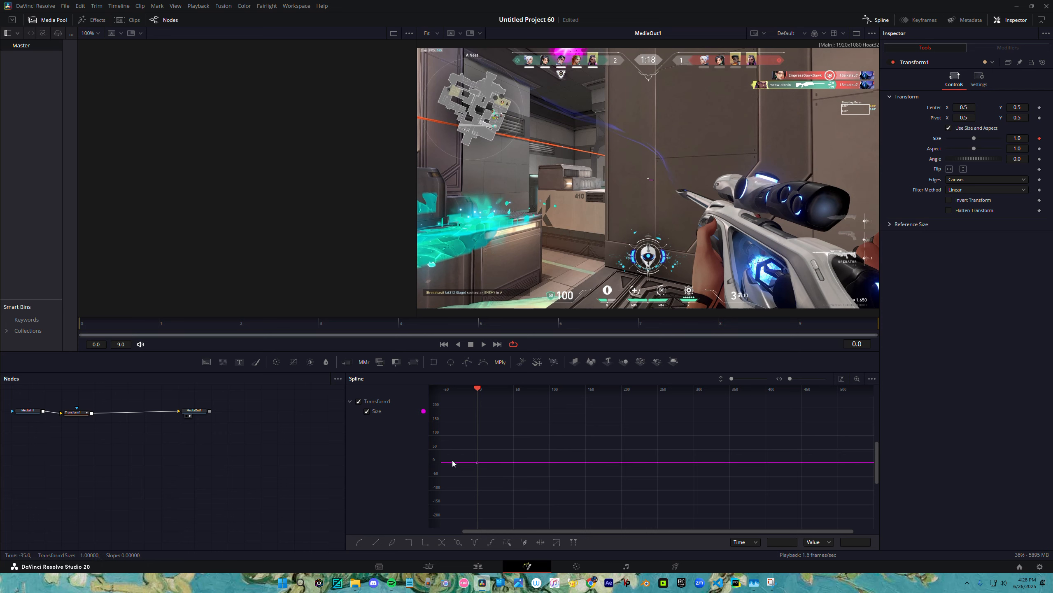
left_click(89, 414)
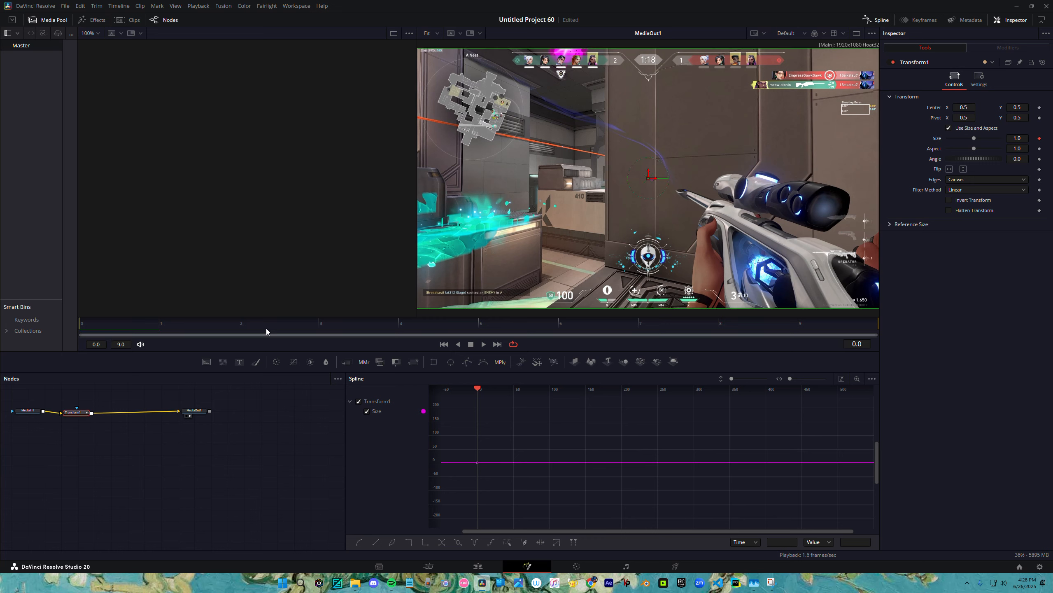
left_click_drag(266, 330, 73, 368)
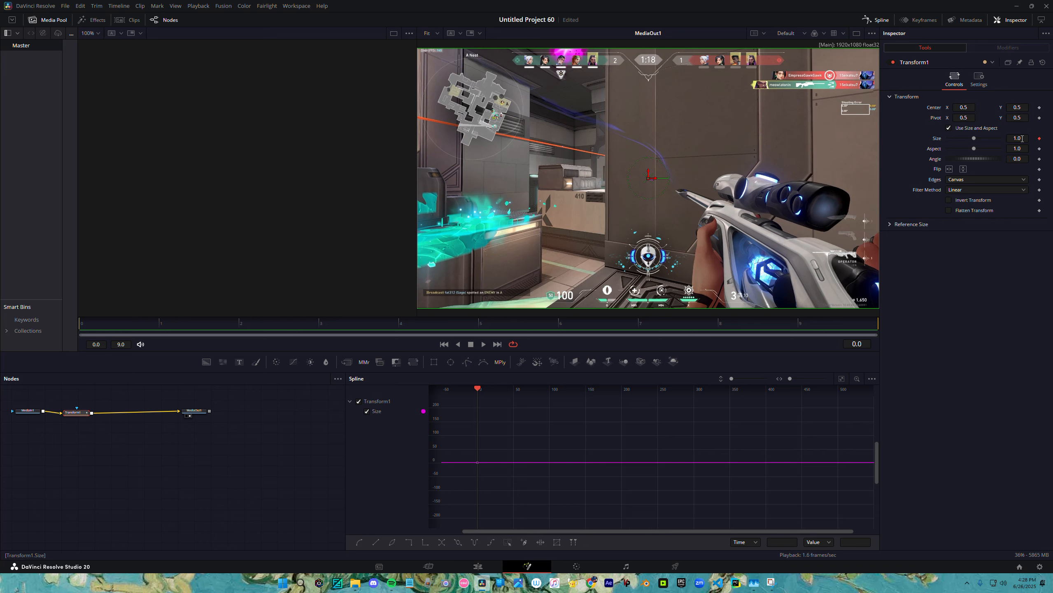
left_click(1021, 138)
type("35")
key("Tab")
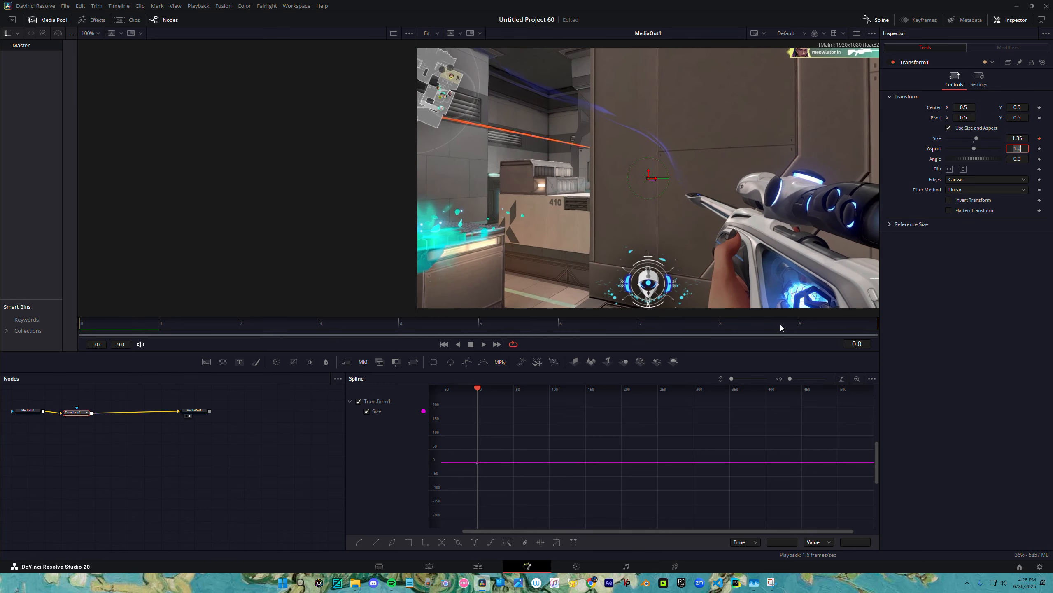
left_click(1027, 139)
key("BackSpace")
key("BackSpace")
key("BackSpace")
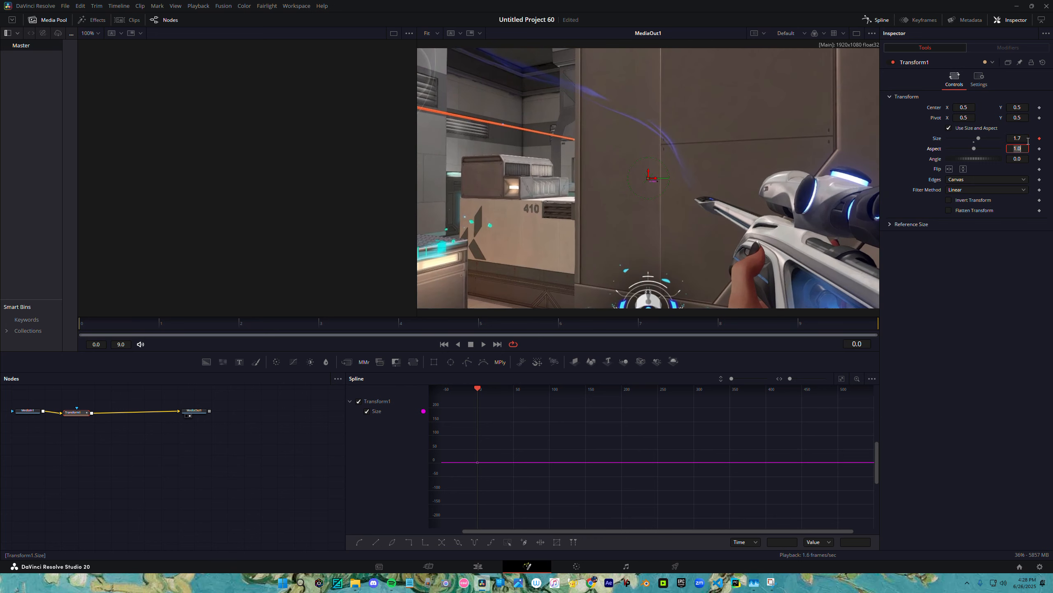
type("35")
key("Tab")
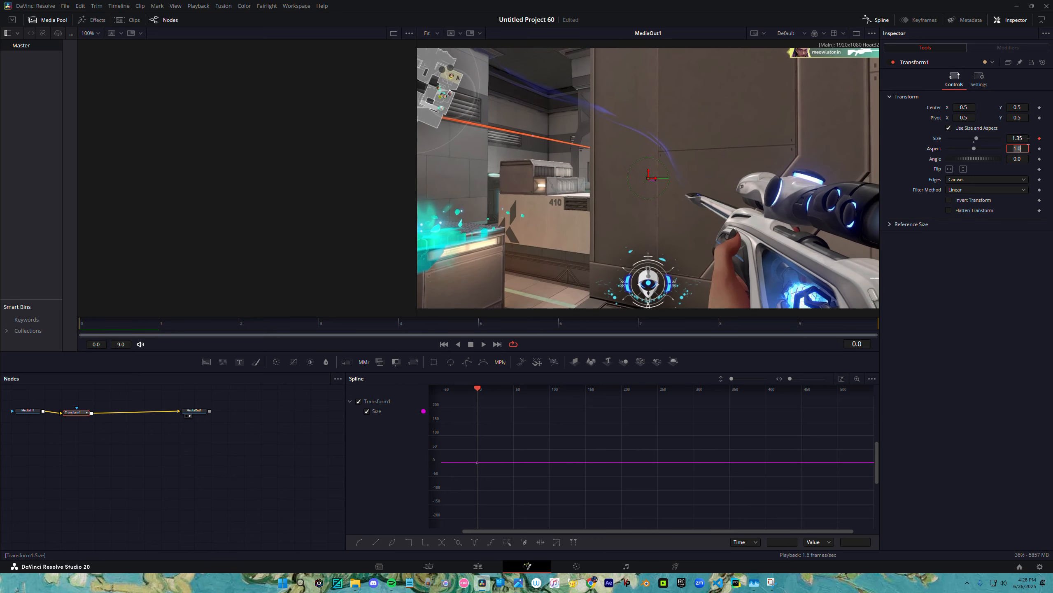
Keyframe the Transform node's Size at 1.05 on frame 9.
left_click(825, 327)
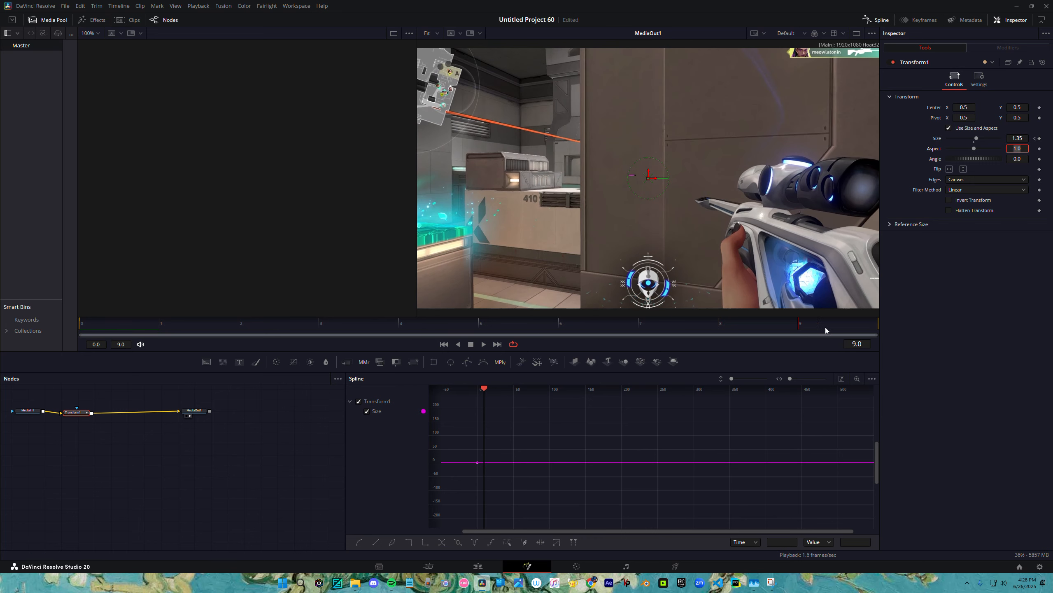
left_click(1025, 138)
type("1.05")
key("Return")
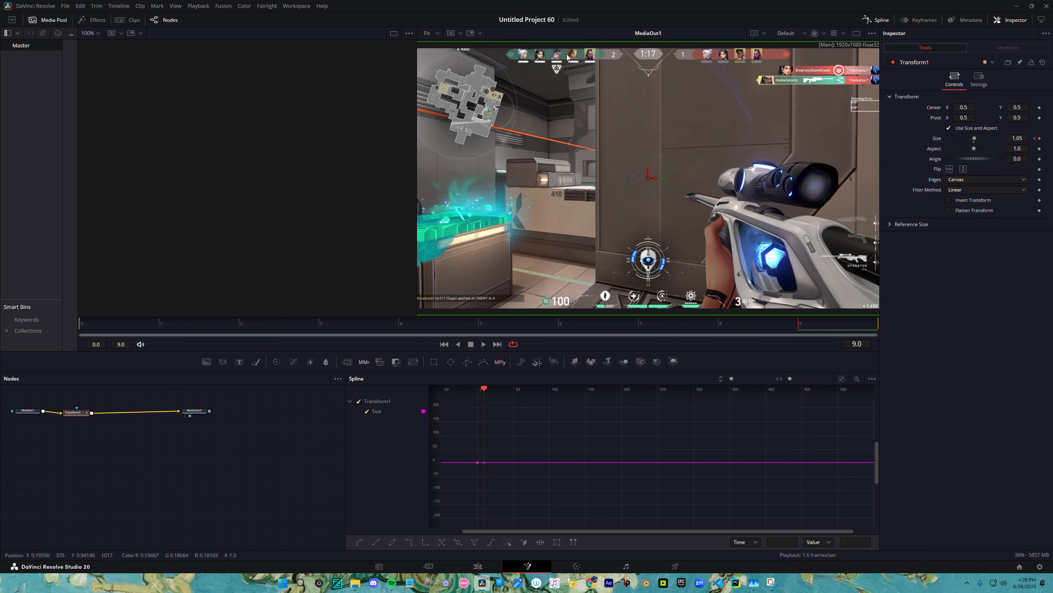
left_click_drag(1019, 138, 1003, 138)
double_click(1023, 138)
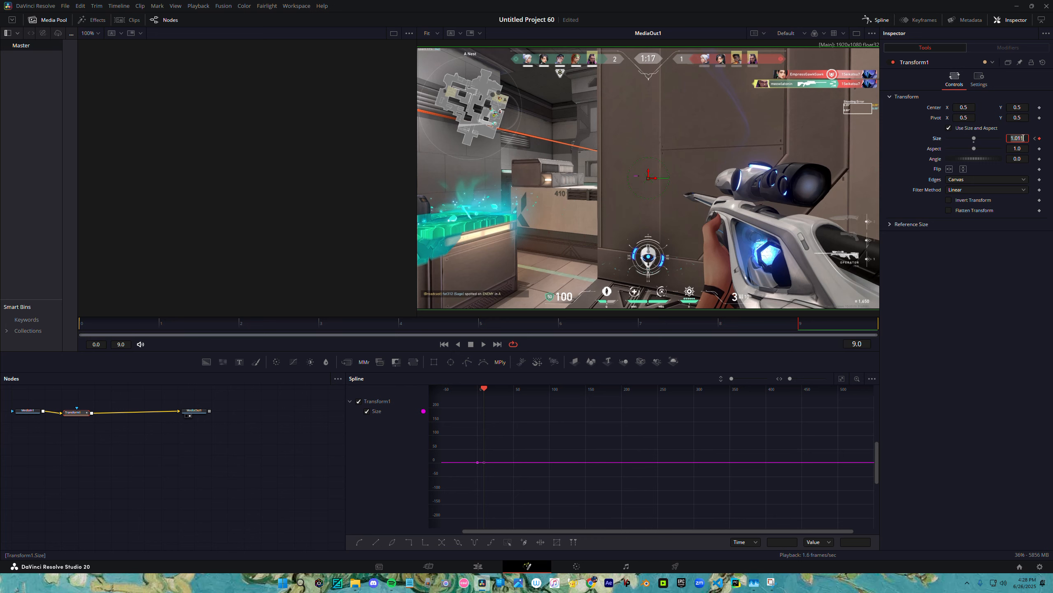
type("1.05")
key("Tab")
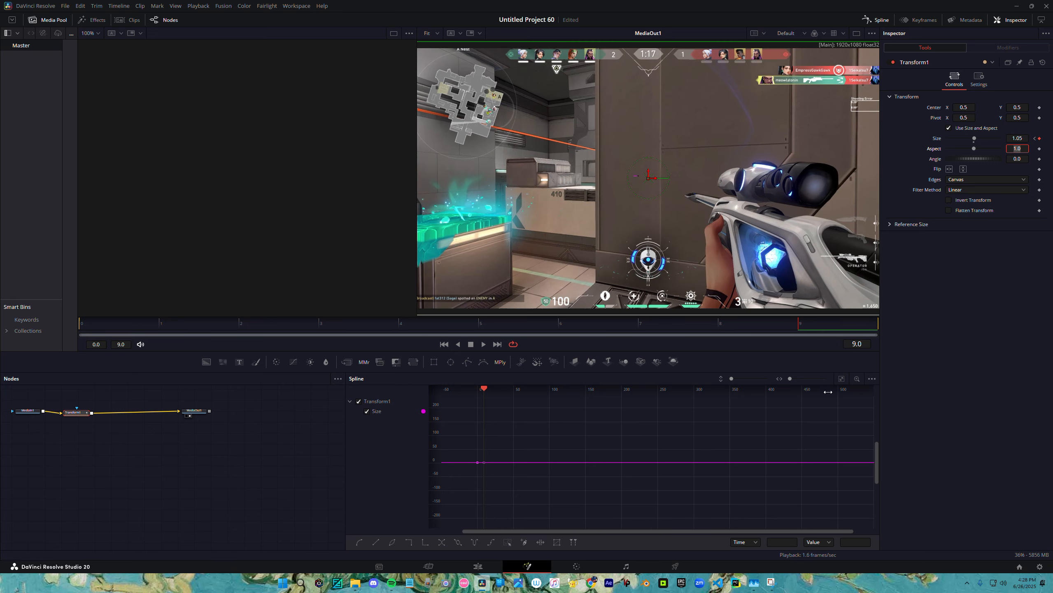
Smooth both Size keyframes and pull their handles into a steep initial drop with a long ease-out, then preview the zoom.
left_click(842, 378)
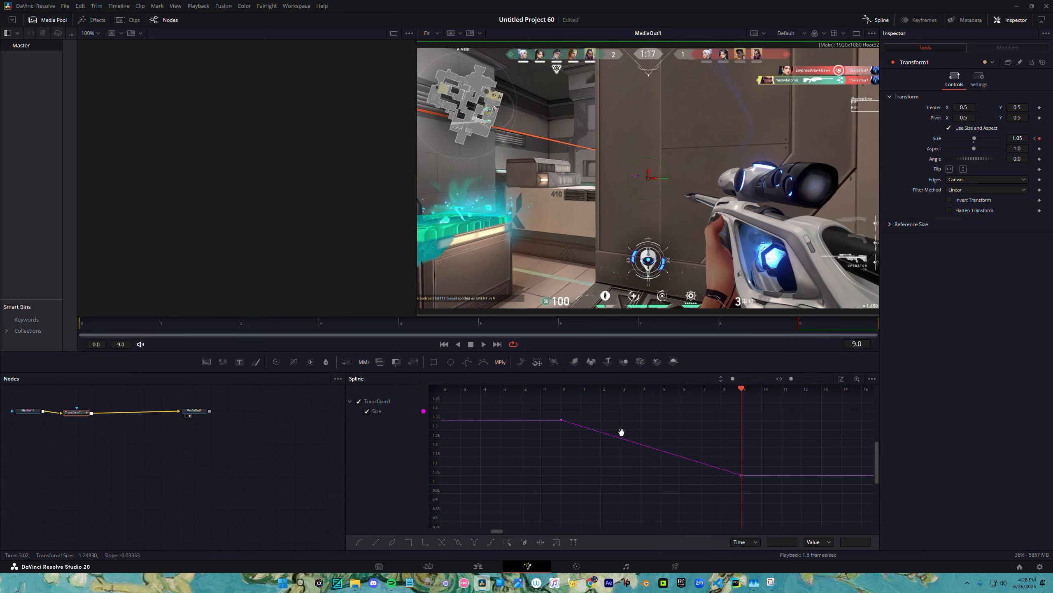
left_click_drag(621, 432, 560, 433)
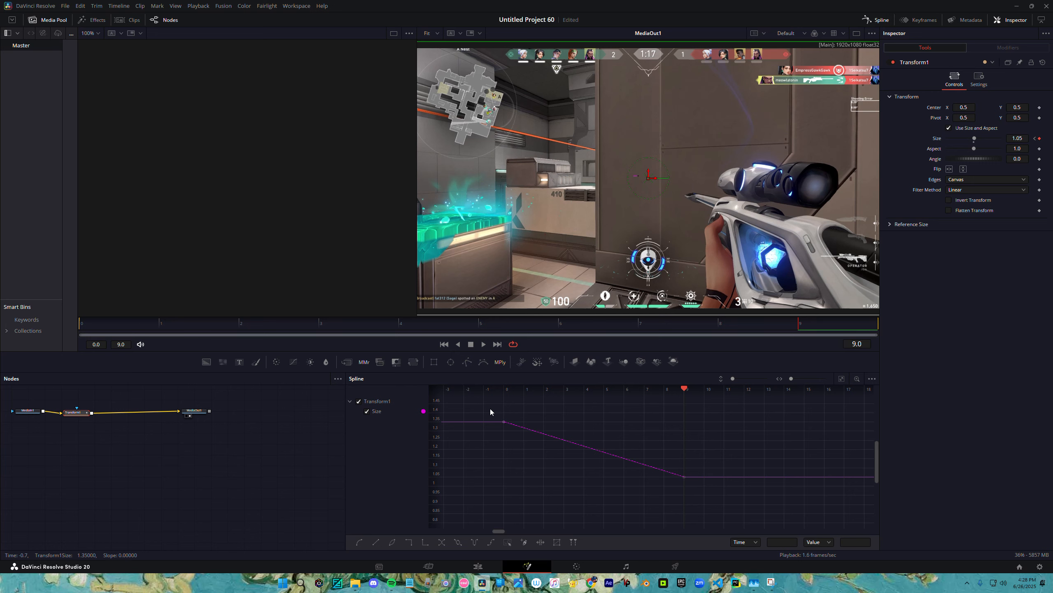
left_click_drag(489, 408, 660, 475)
key("s")
left_click(842, 379)
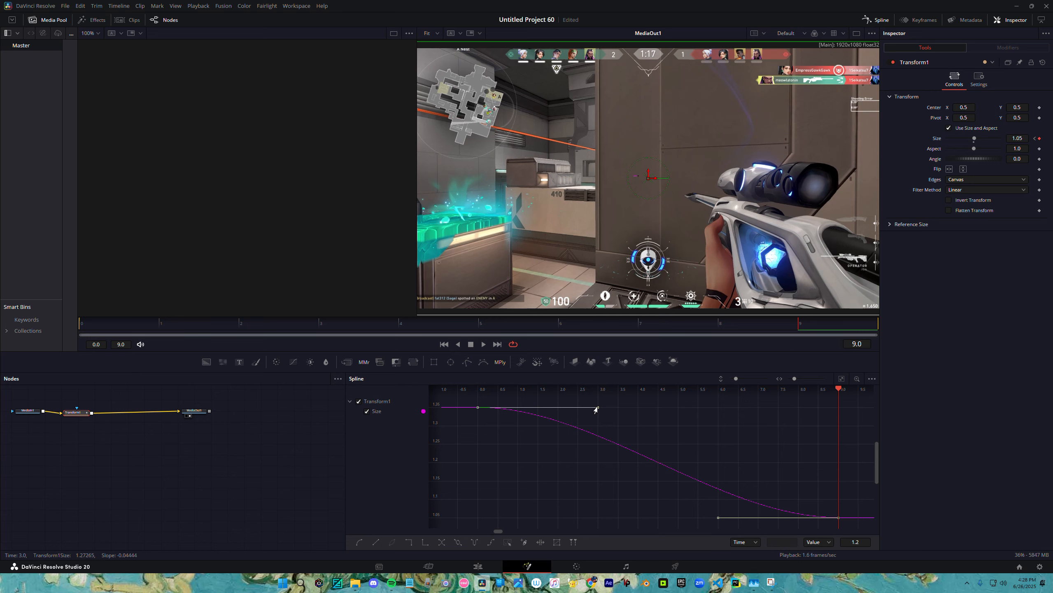
left_click_drag(597, 410, 502, 516)
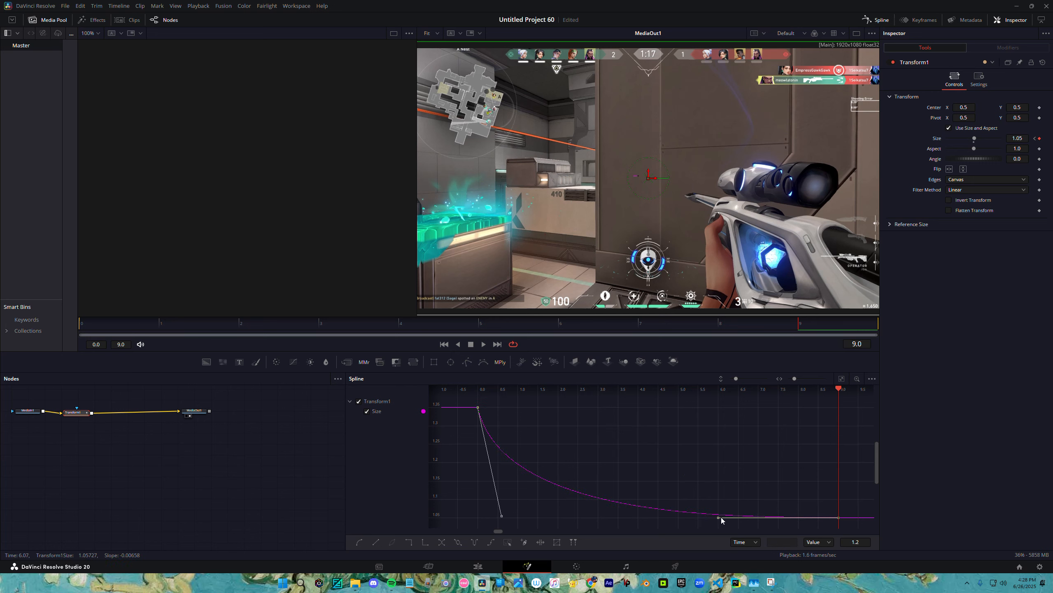
left_click_drag(720, 518, 497, 515)
left_click(540, 462)
key("space")
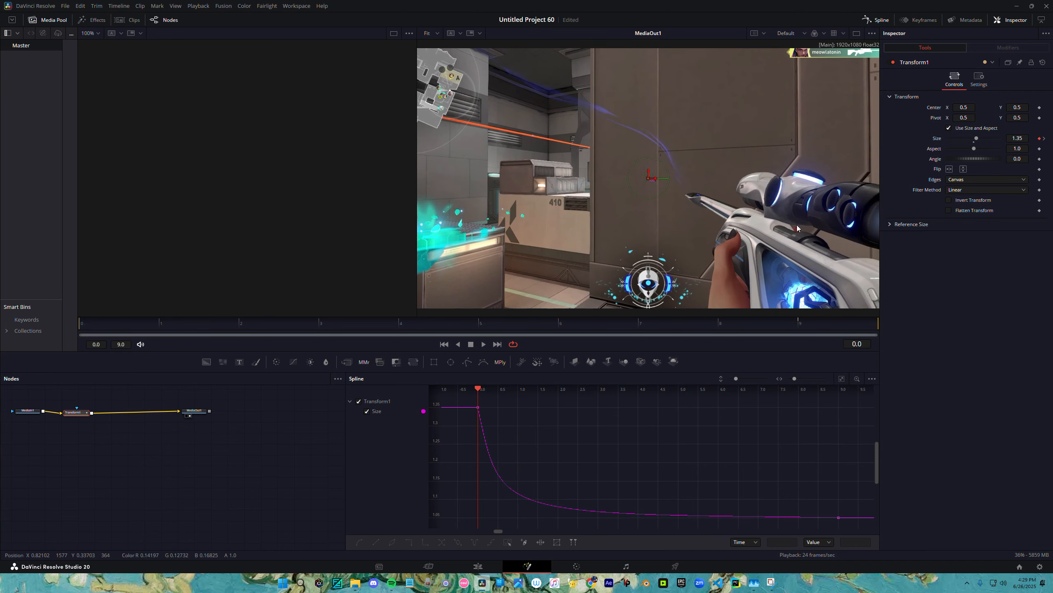
Raise the Size keyframe on frame 0 to 1.45 and select all keyframes of the Size curve.
left_click(1018, 138)
type("1.")
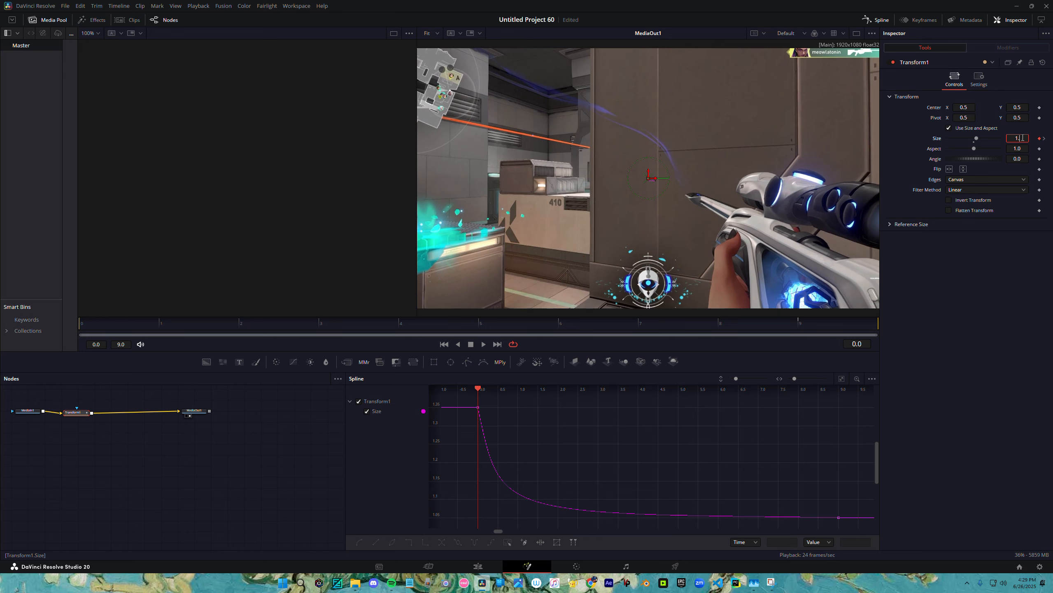
type("45")
key("Return")
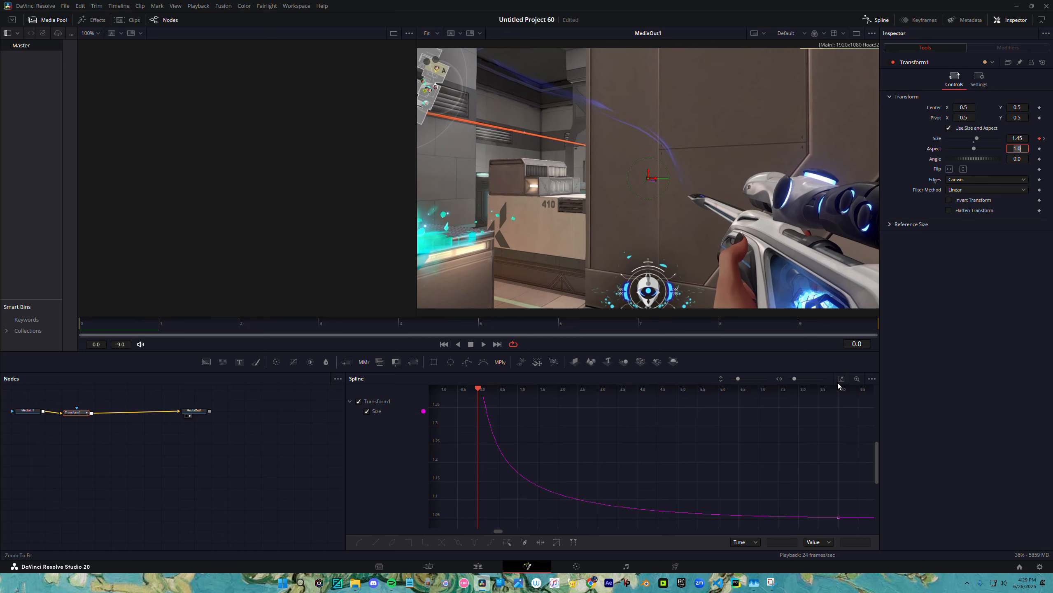
scroll(731, 421, "down", 1)
key("ctrl+a")
scroll(705, 433, "down", 2)
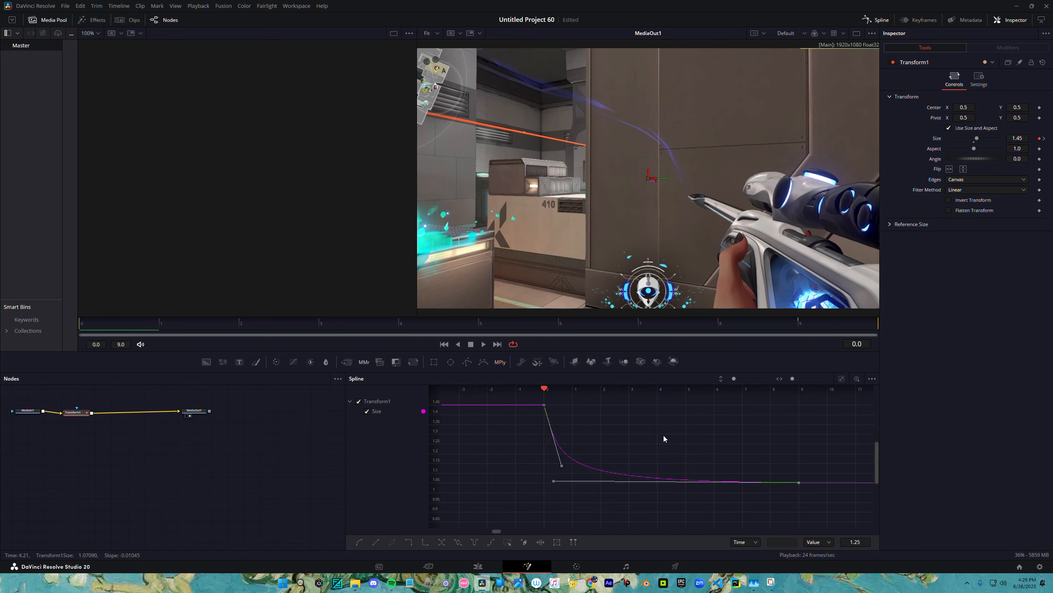
Steepen the initial drop of the Size curve by lowering the first keyframe's handle, and play the zoom.
left_click_drag(565, 467, 558, 486)
left_click(603, 440)
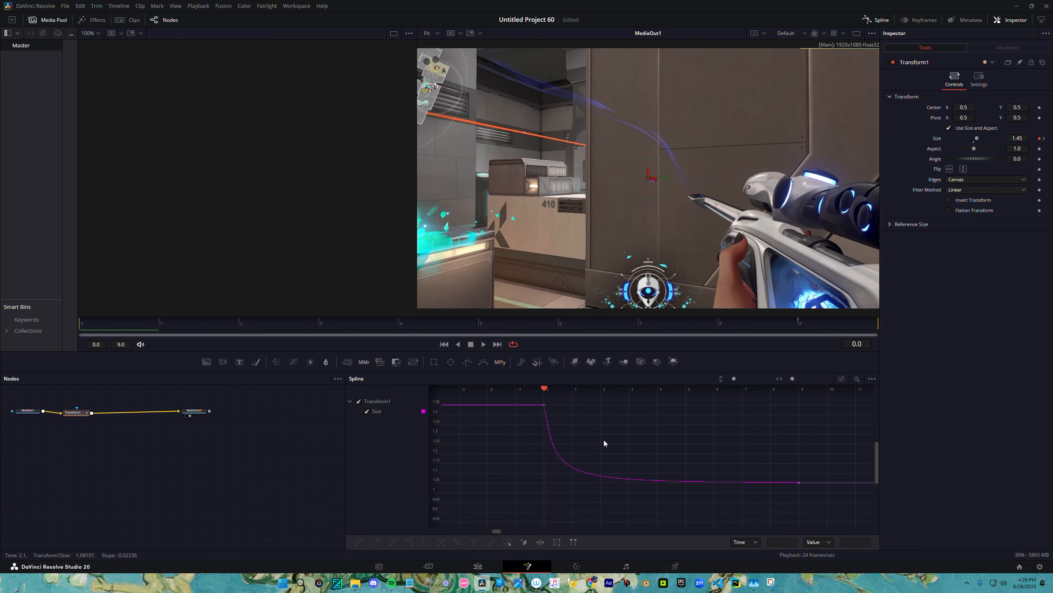
key("space")
key("space")
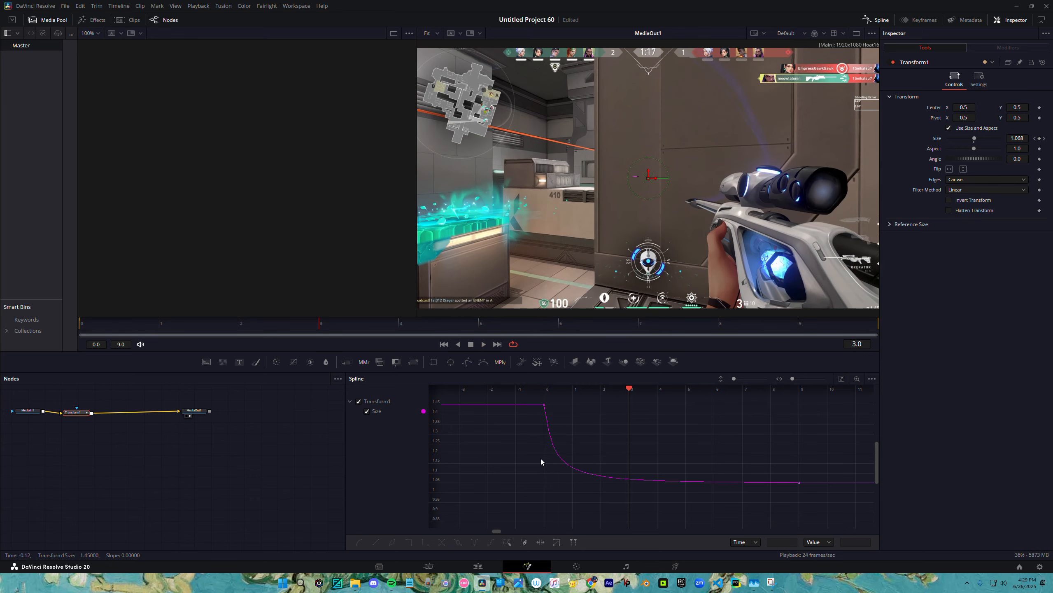
Return to the Edit page and play the first clip's zoom with the music from just before it starts.
left_click(488, 563)
left_click(406, 383)
key("space")
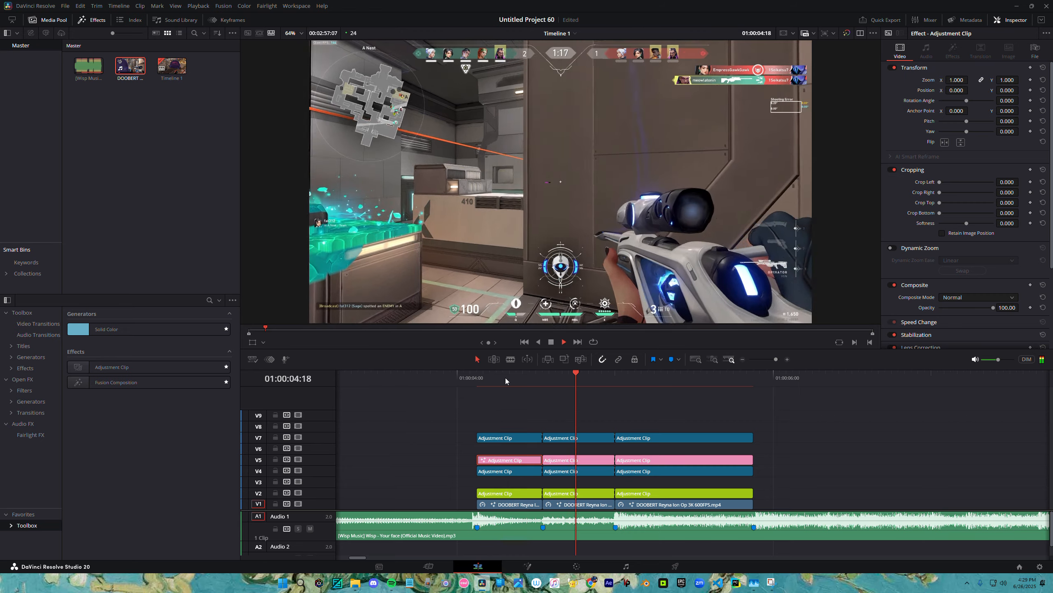
left_click(462, 376)
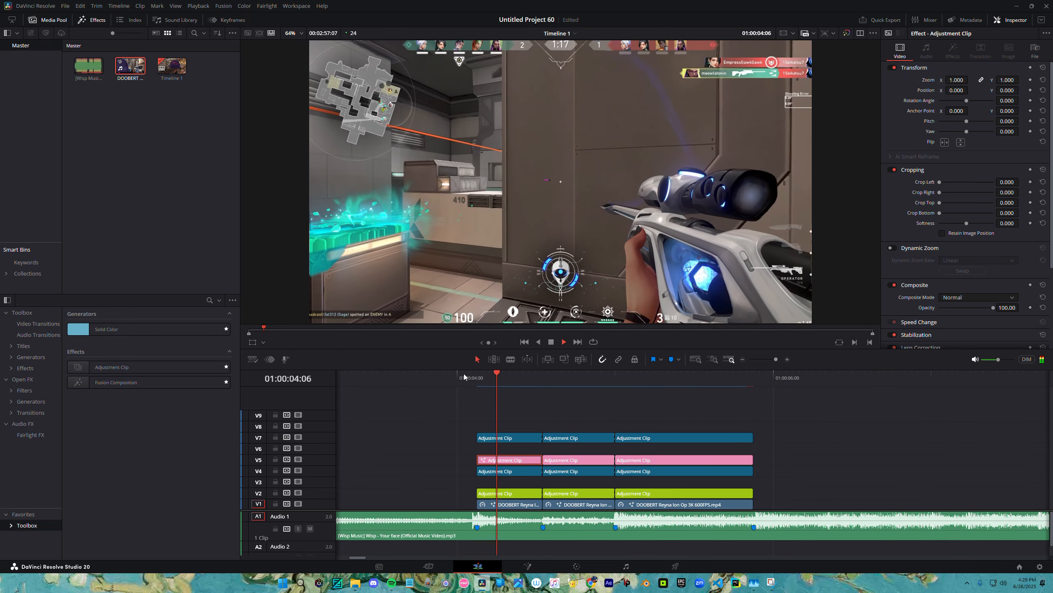
left_click(472, 383)
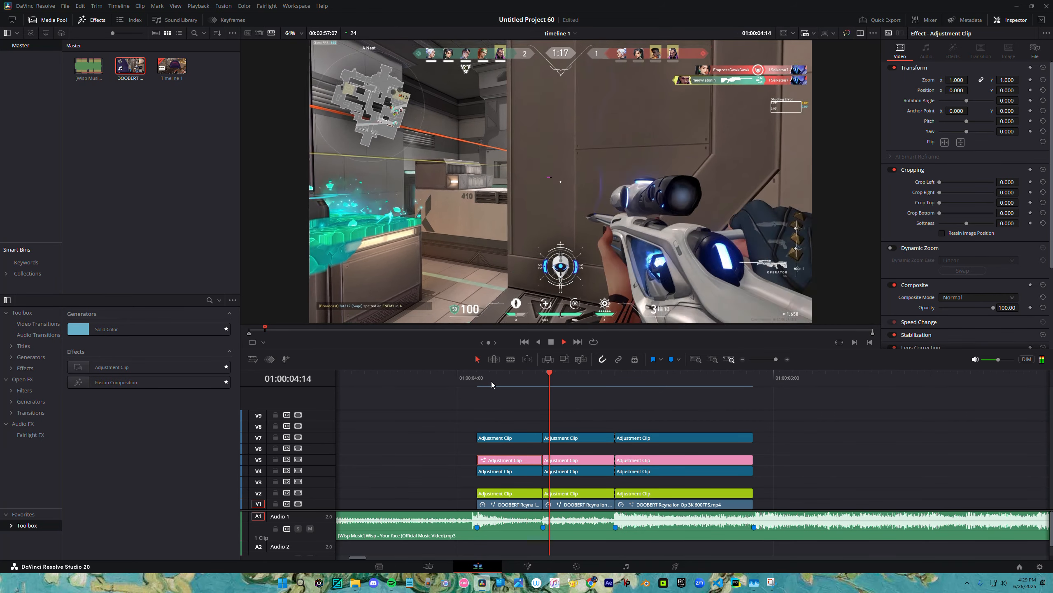
key("space")
Open the second pink adjustment clip on V5 in Fusion and add a Transform node.
left_click(570, 462)
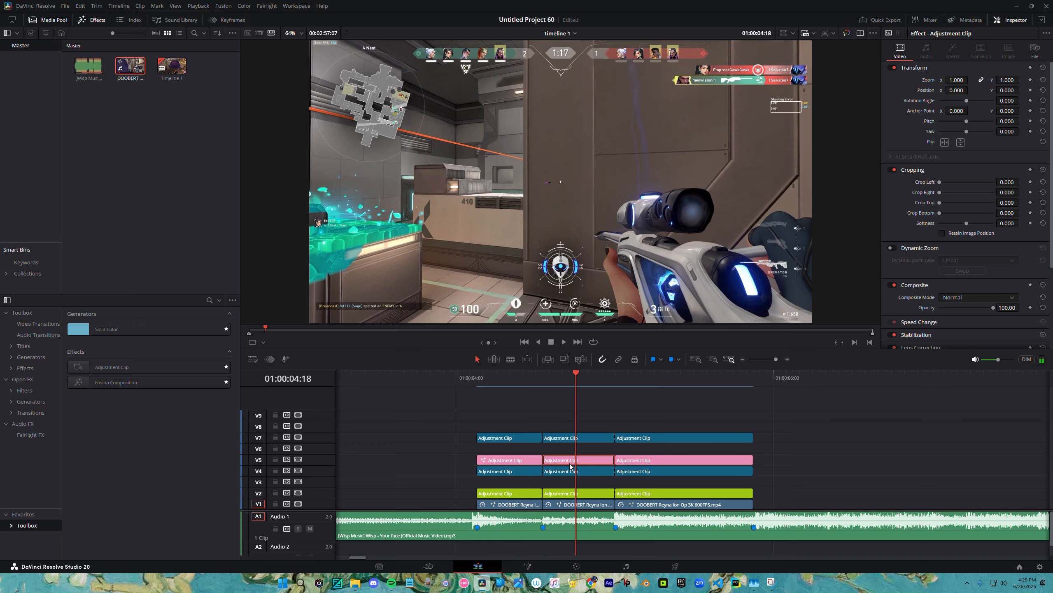
key("shift+5")
key("shift+space")
type("tran")
key("Return")
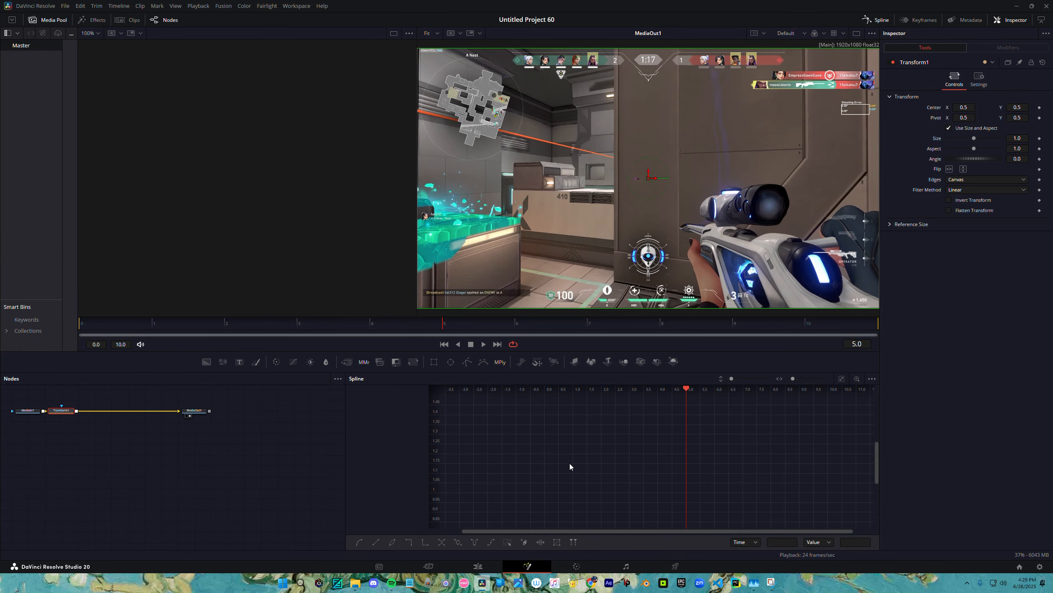
Keyframe the second pink clip's Transform Size at 1.05 on frame 0.
left_click(478, 566)
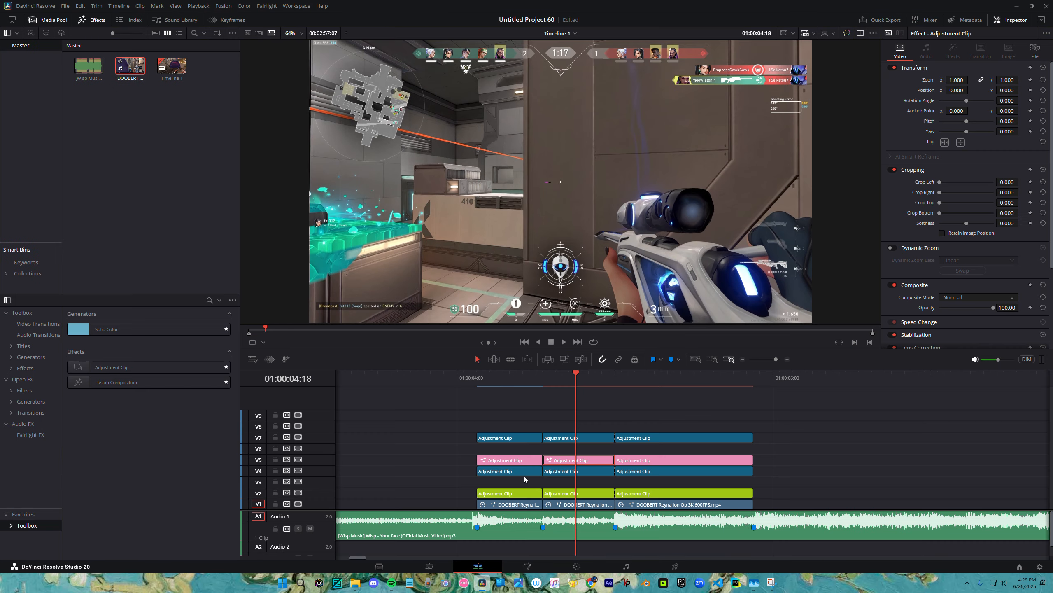
left_click_drag(477, 378, 556, 410)
key("shift+5")
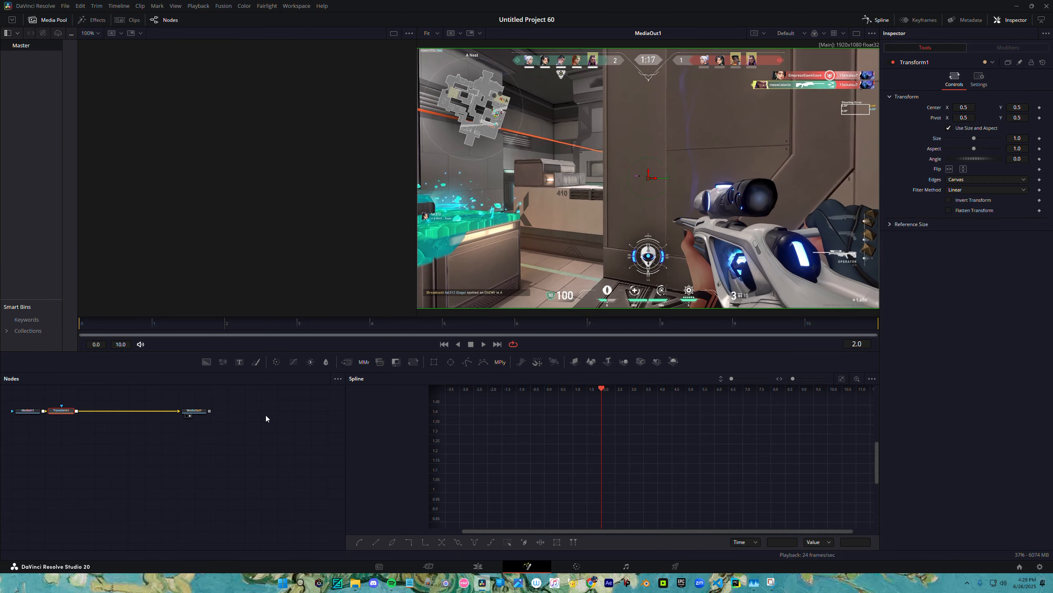
left_click(1022, 138)
type("5")
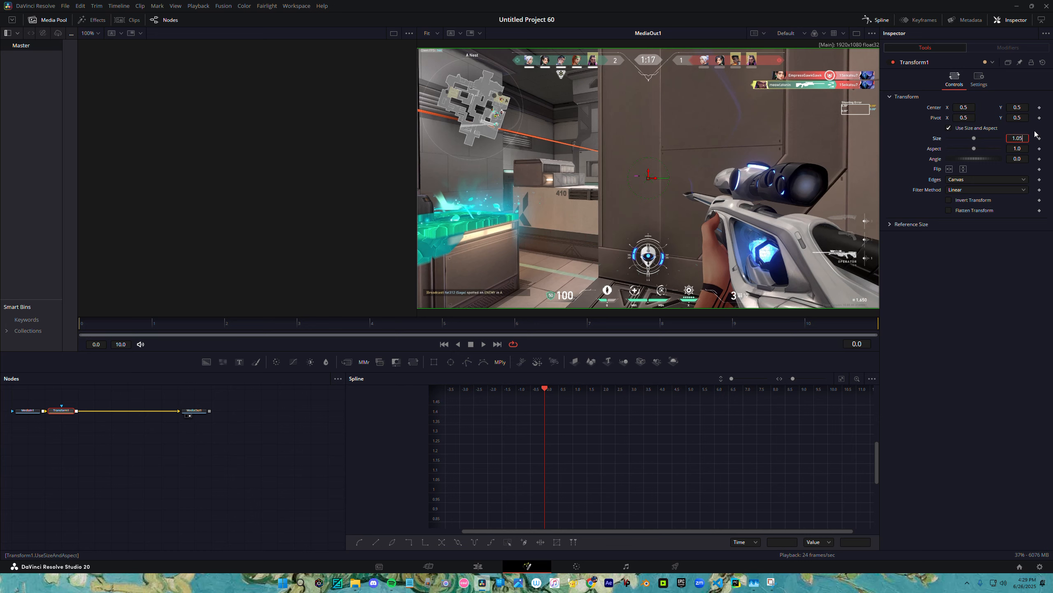
key("Tab")
left_click(1039, 138)
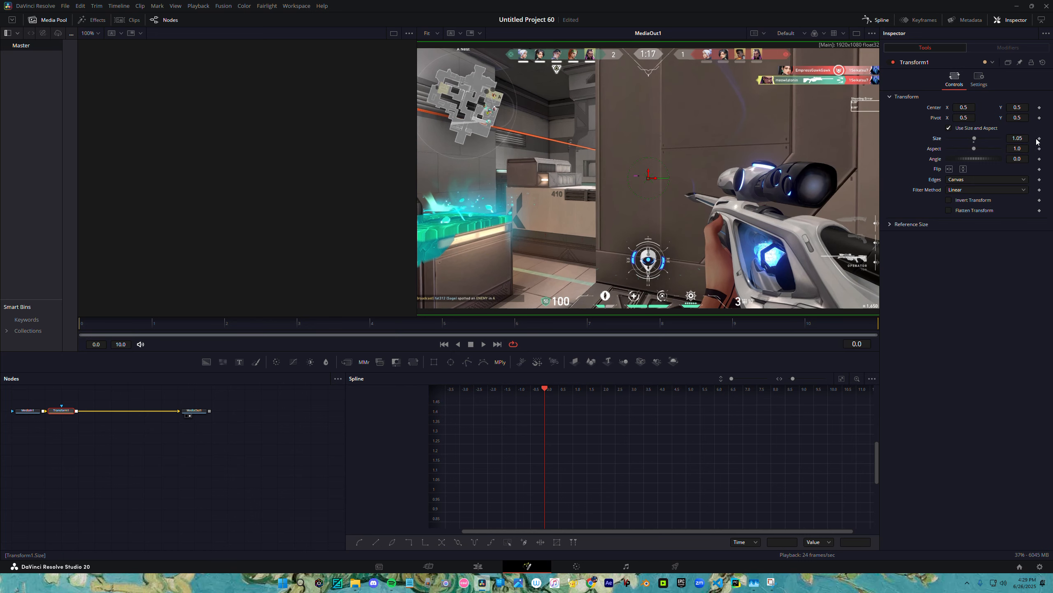
Keyframe the Transform node's Size at 1.2 on frame 9.
left_click(841, 327)
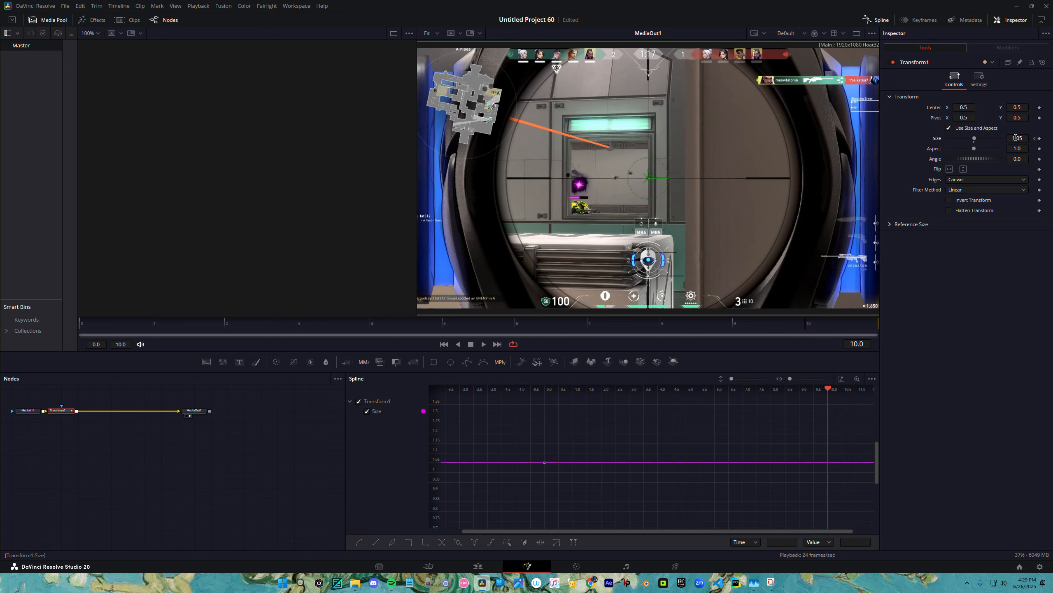
left_click_drag(603, 325, 829, 331)
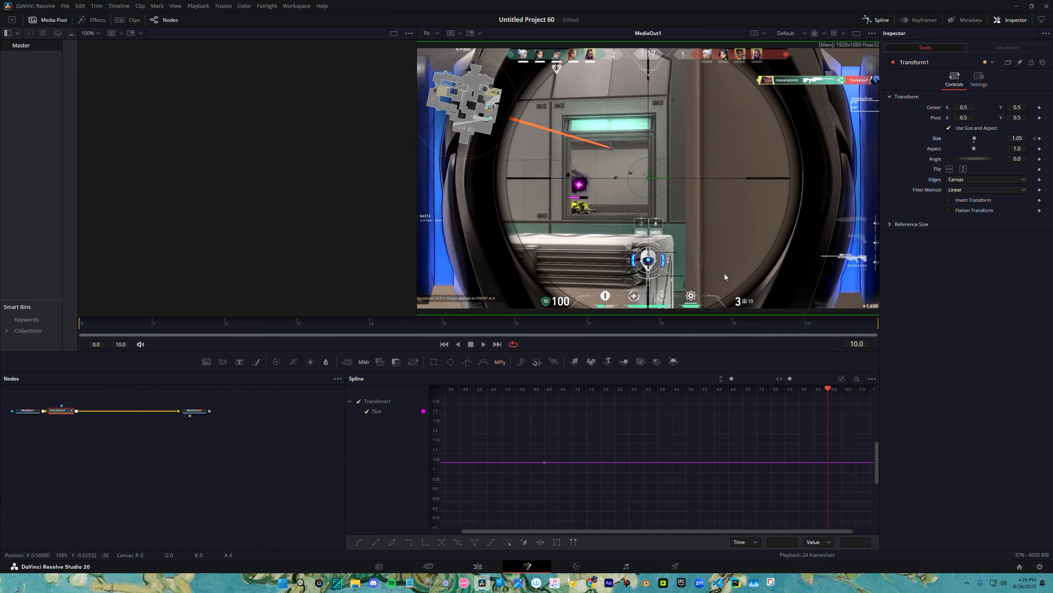
left_click(1023, 139)
left_click(602, 327)
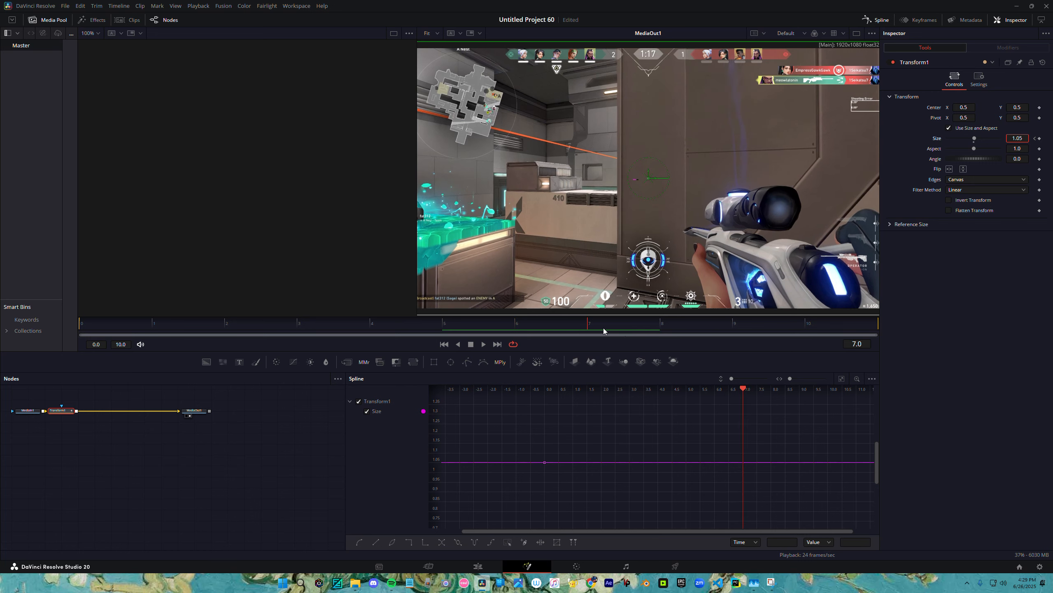
left_click_drag(603, 328, 764, 323)
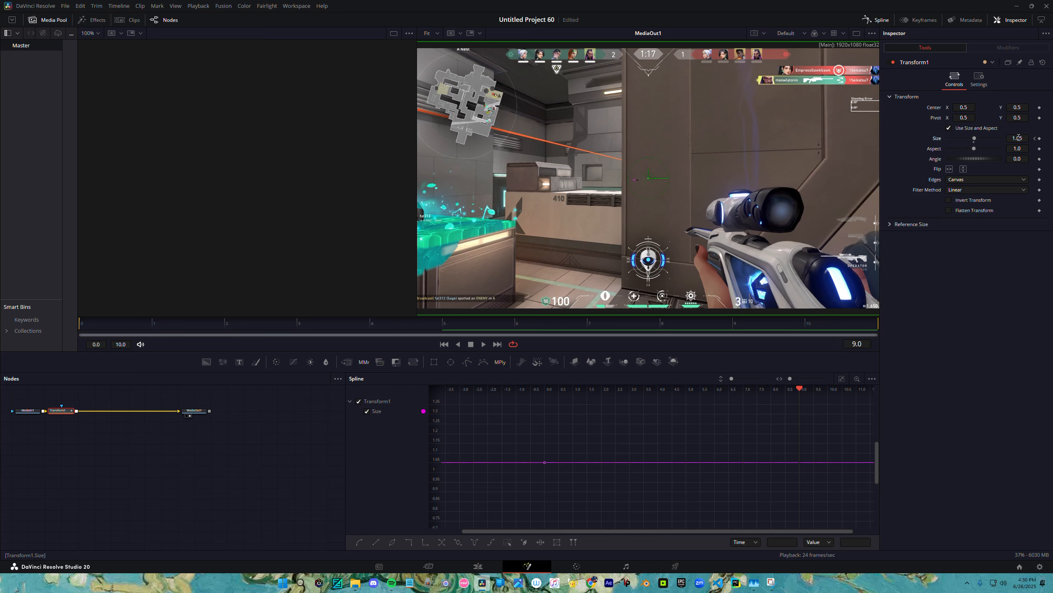
left_click_drag(1016, 139, 1019, 138)
double_click(1019, 138)
type("1.2")
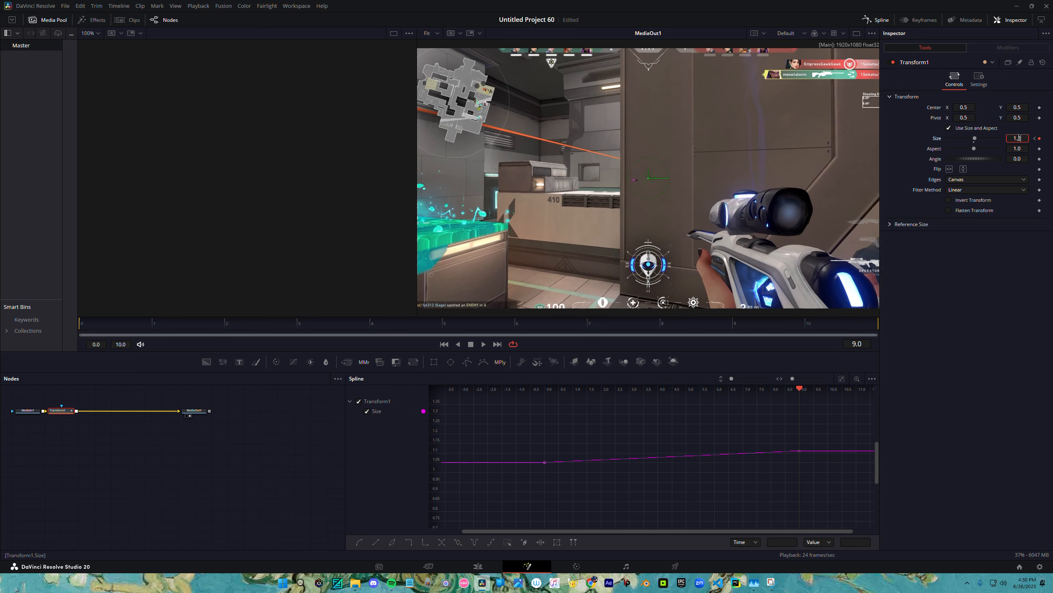
key("Tab")
left_click(987, 284)
Fine-tune the Size keyframe on frame 9, trying 1.1525 and settling on 1.15.
double_click(1019, 138)
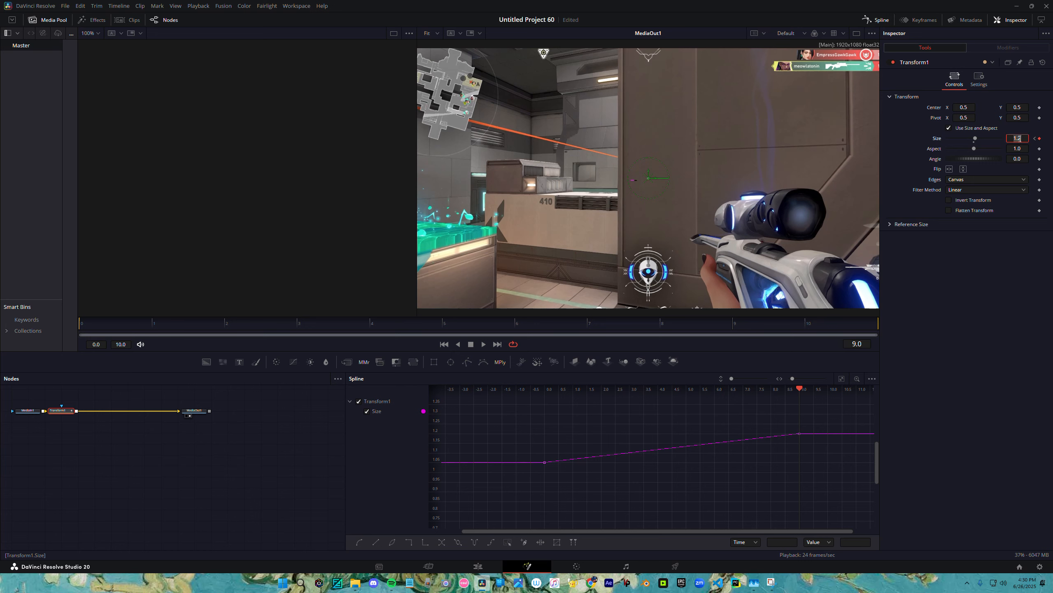
type("1.15")
key("Tab")
left_click(1020, 139)
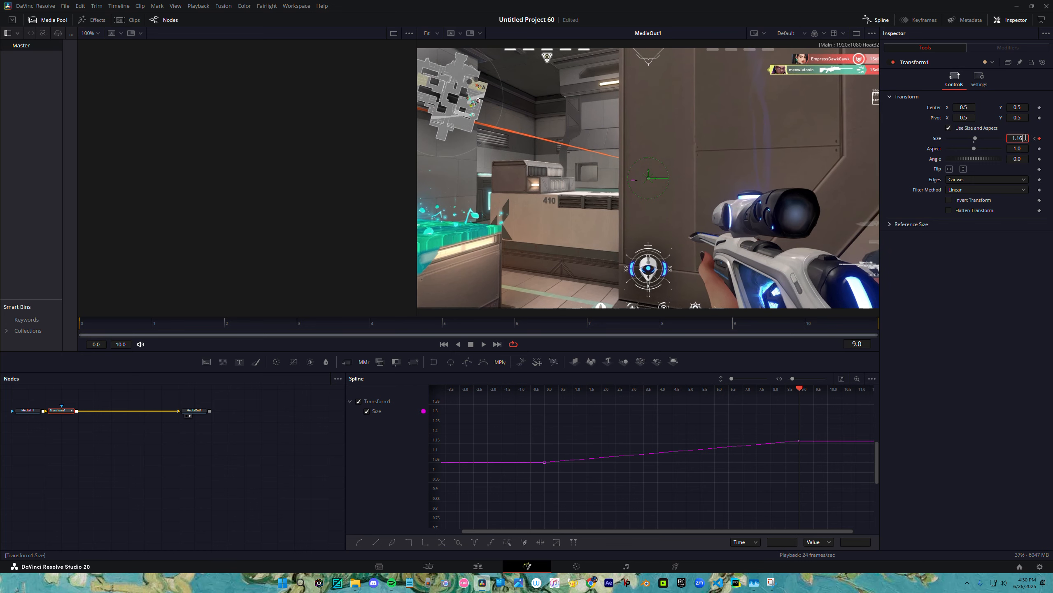
type("1.1525")
key("Tab")
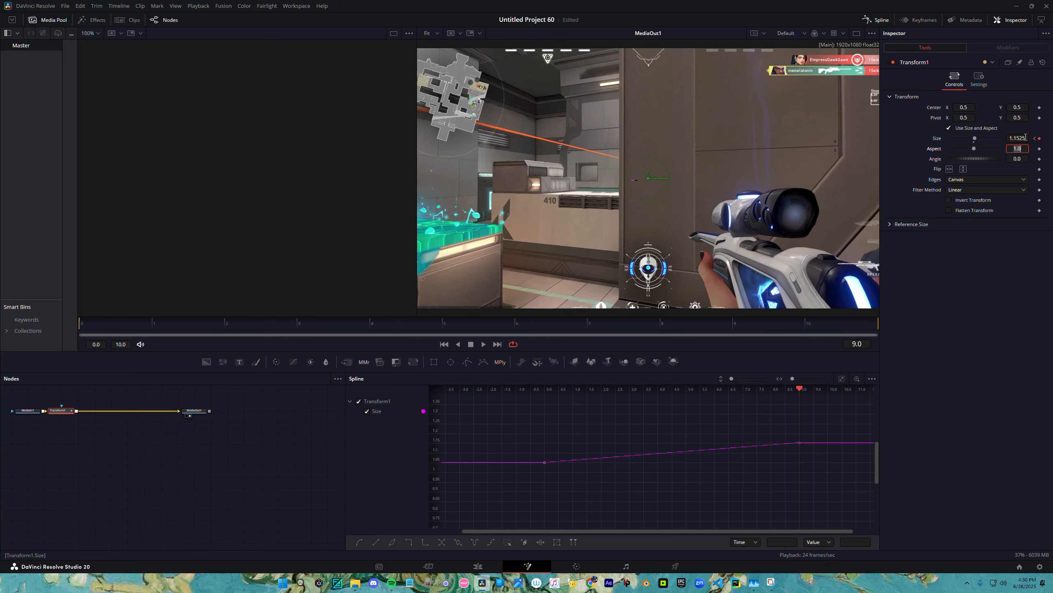
left_click(943, 257)
mouse_move(807, 292)
left_mouse_down()
mouse_move(748, 272)
mouse_move(817, 283)
left_mouse_up()
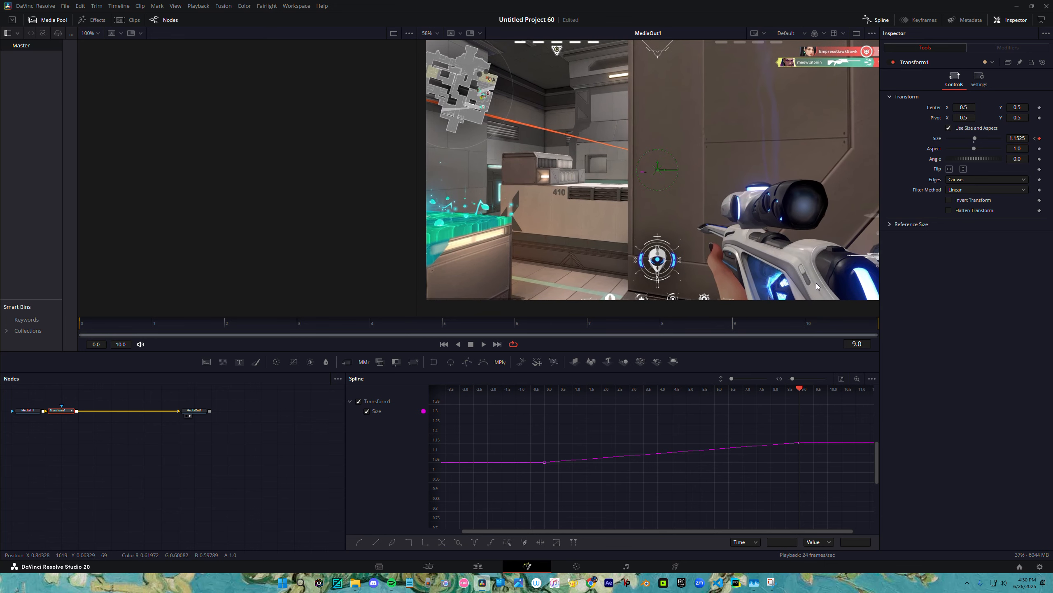
scroll(816, 284, "down", 2)
left_click(1020, 138)
type("1.15")
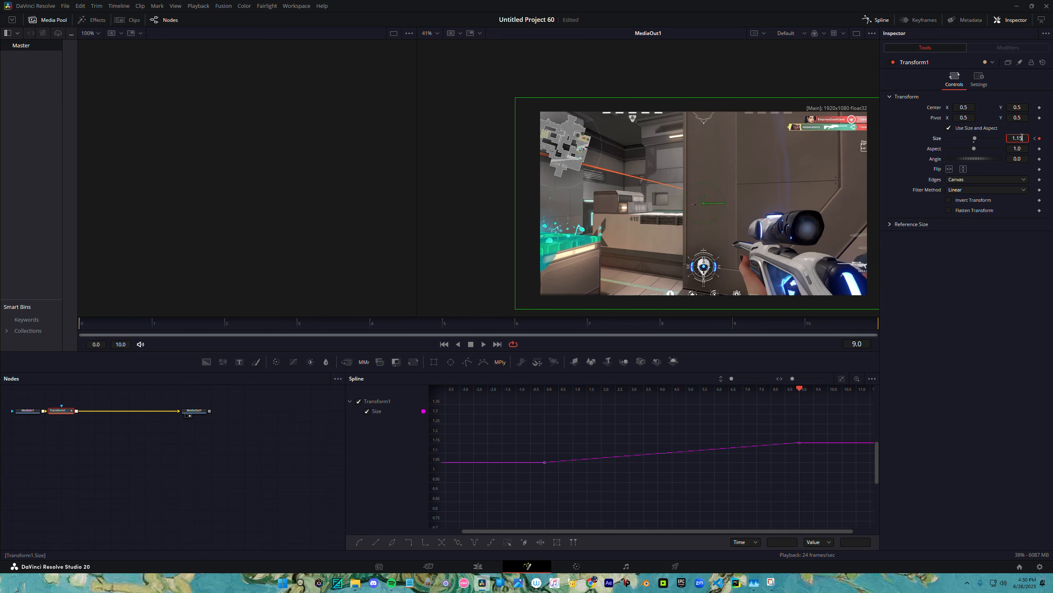
key("Tab")
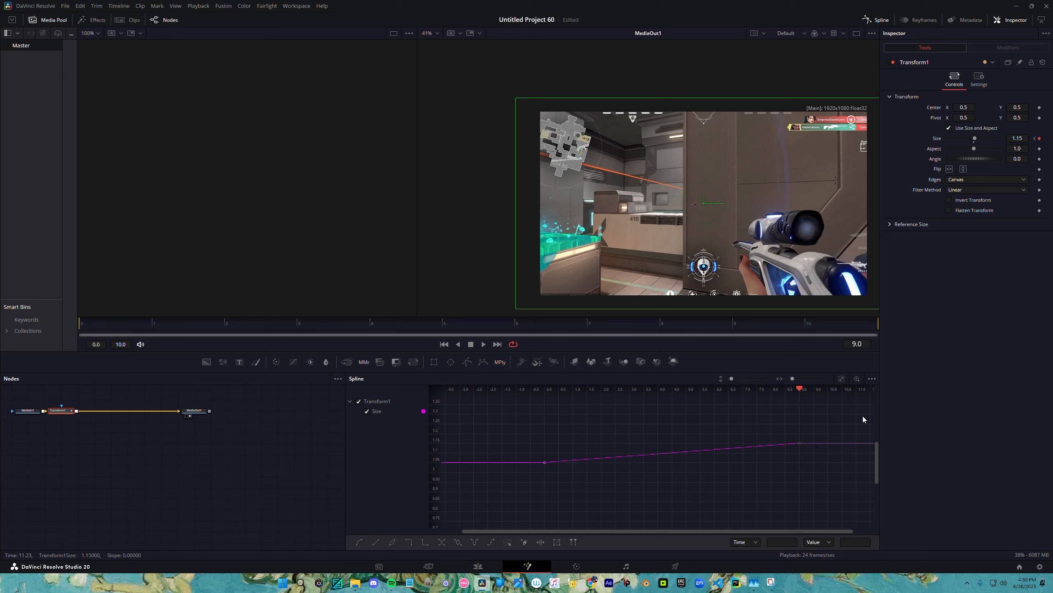
Smooth both Size keyframes and pull their handles into a steep initial rise with a long ease-out.
left_click(841, 379)
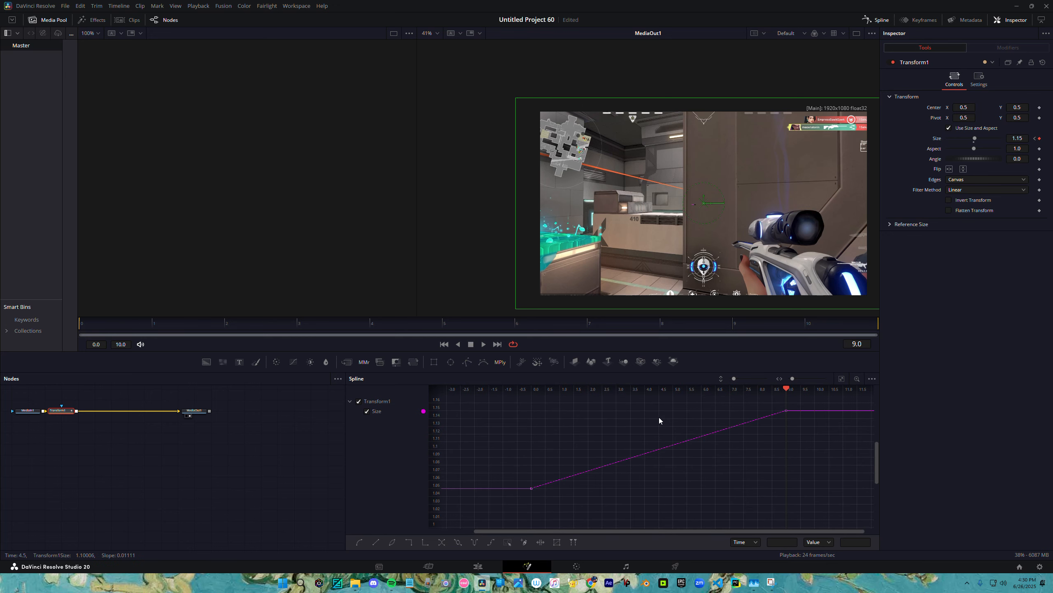
left_click_drag(513, 498, 829, 388)
key("s")
left_click_drag(615, 490, 563, 410)
left_click_drag(698, 412, 554, 419)
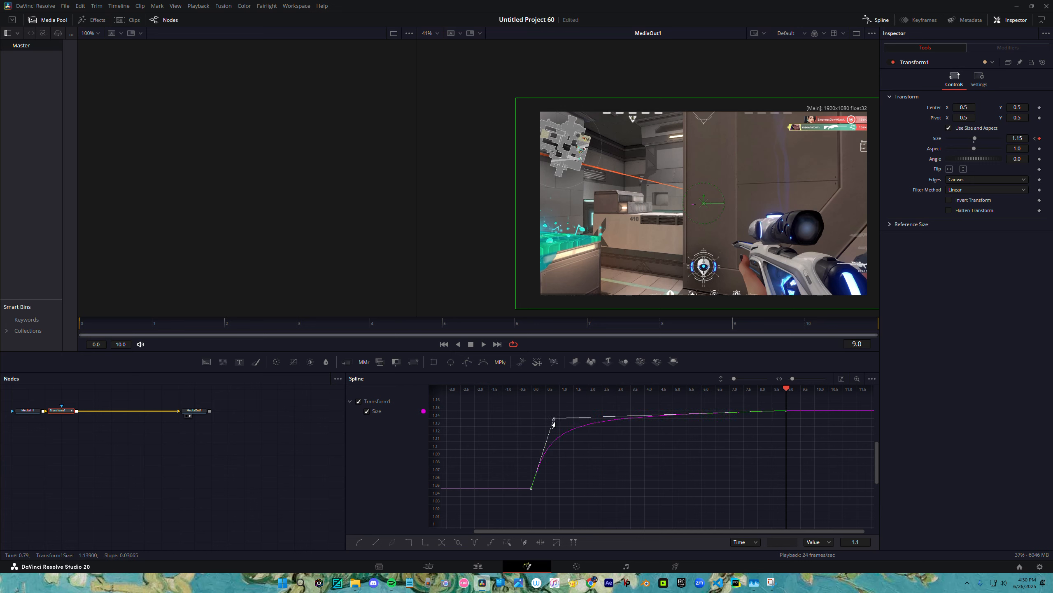
left_click(619, 456)
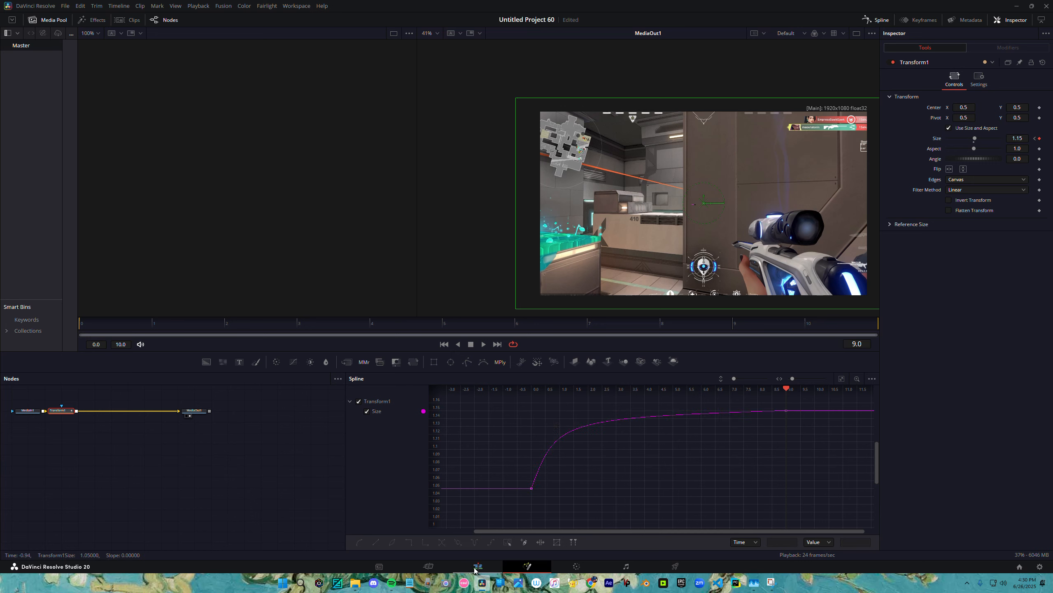
Refine the Size curve by steepening the first keyframe's handle and slightly shortening the last keyframe's handle.
left_click_drag(495, 507, 600, 464)
mouse_move(557, 421)
left_mouse_down()
mouse_move(542, 429)
mouse_move(548, 422)
left_mouse_up()
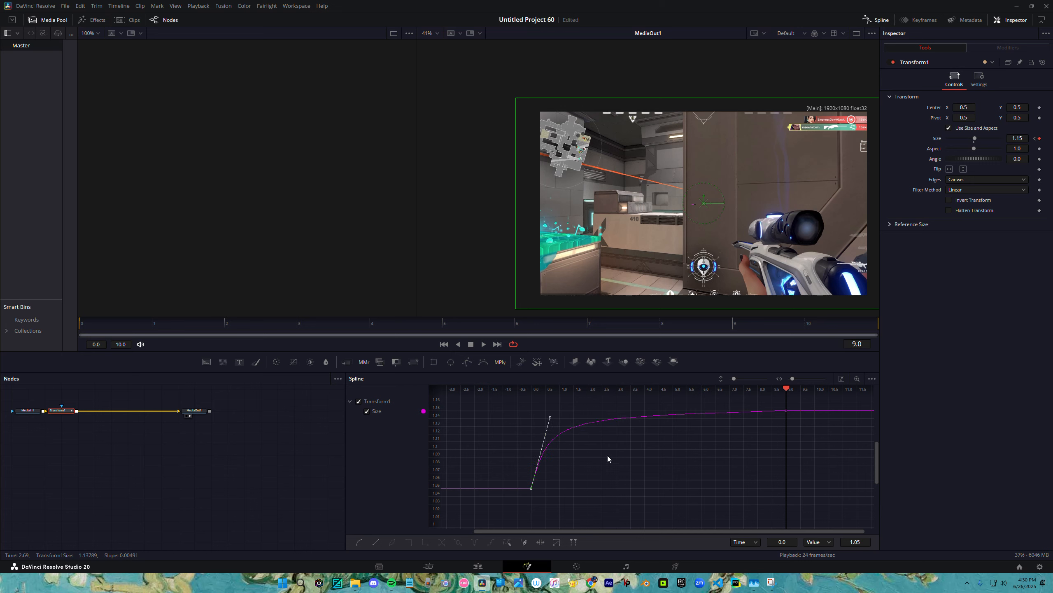
left_click_drag(794, 428, 772, 399)
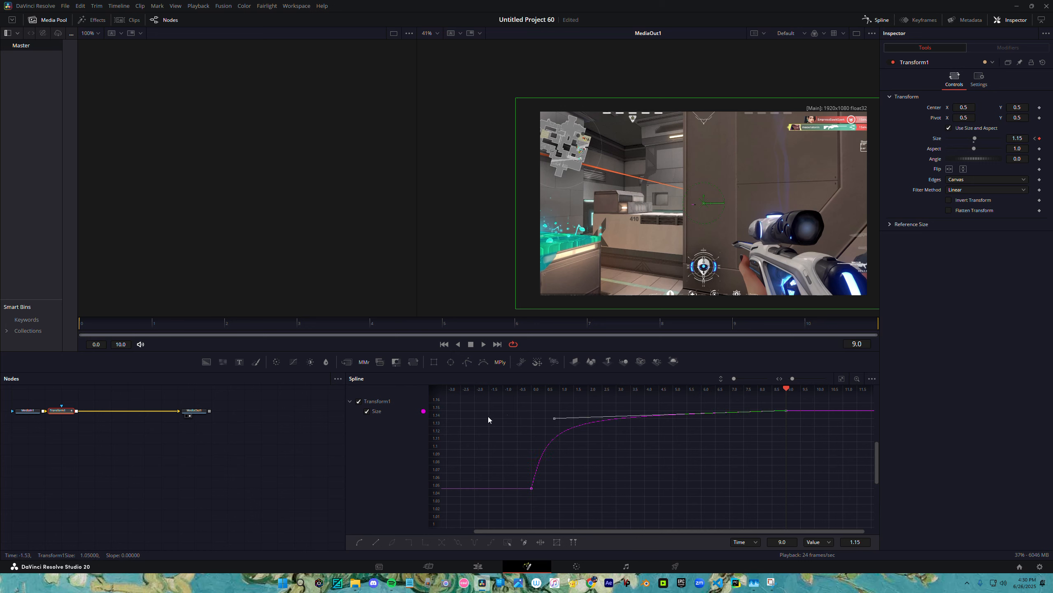
left_click_drag(552, 421, 568, 414)
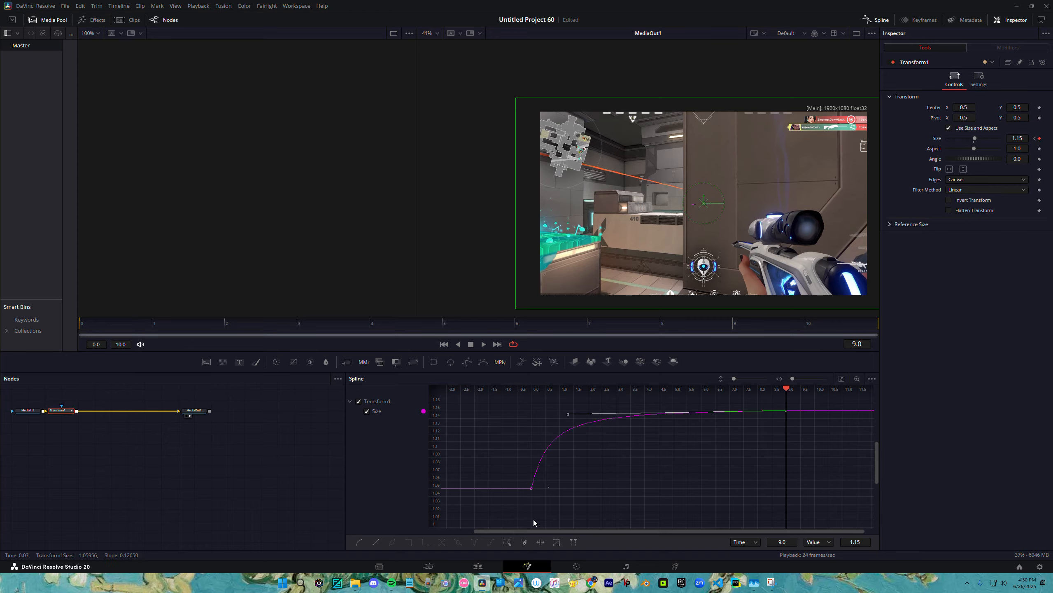
Return to the Edit page and play the timeline from before the first clip to review both zooms.
left_click(488, 566)
left_click_drag(536, 376, 437, 376)
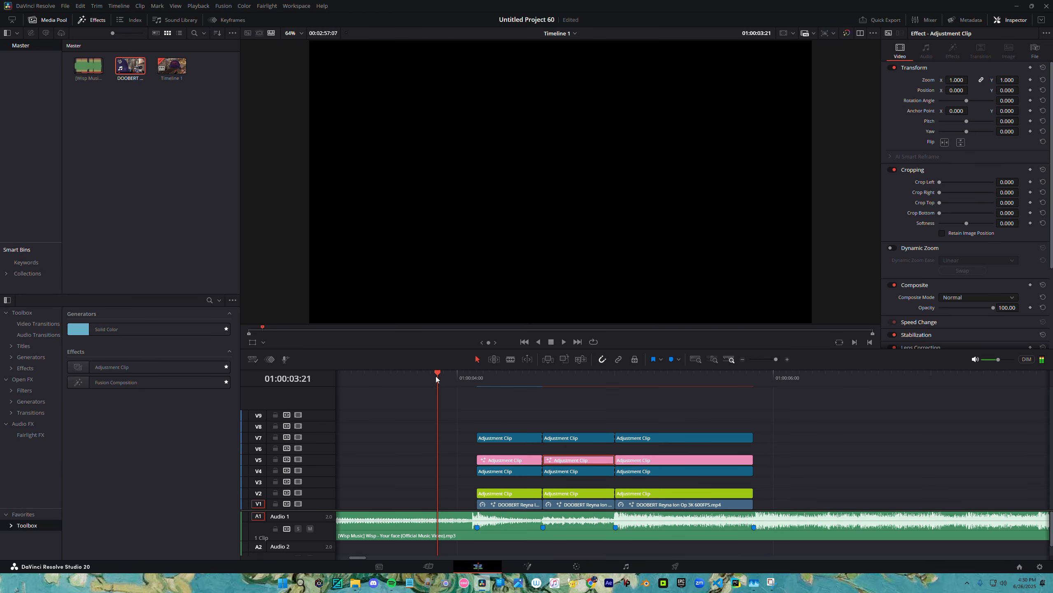
key("space")
left_click(472, 378)
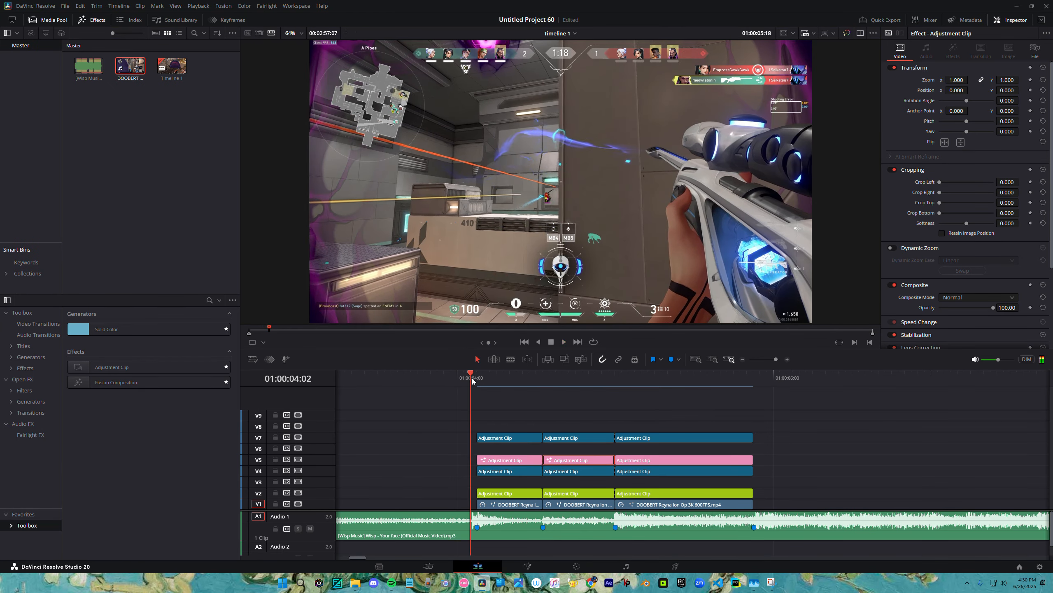
key("space")
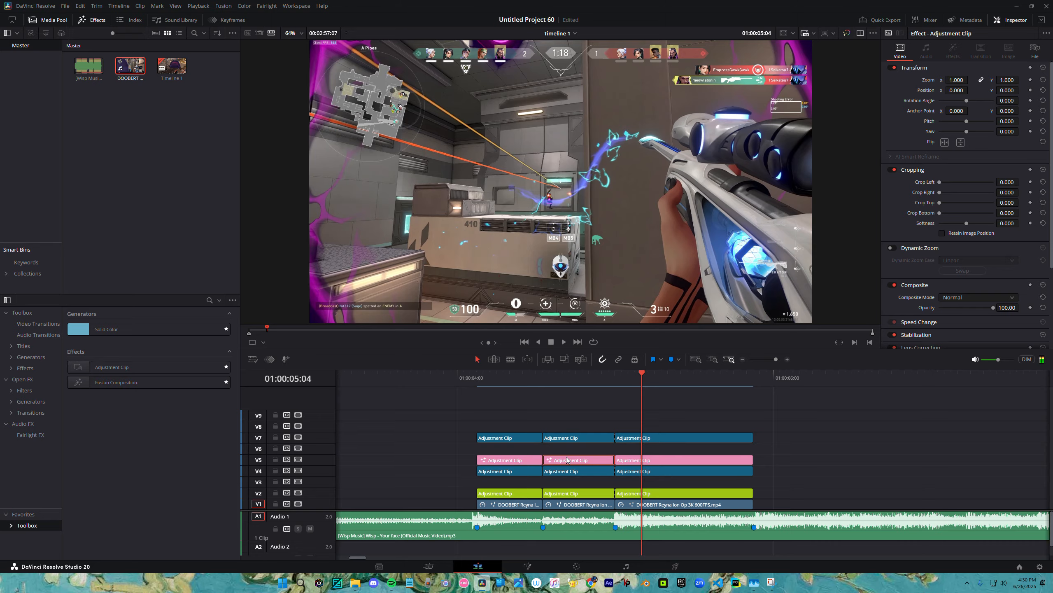
Reopen the second pink adjustment clip in Fusion and raise its Size keyframe on frame 9 to 1.25.
key("shift+5")
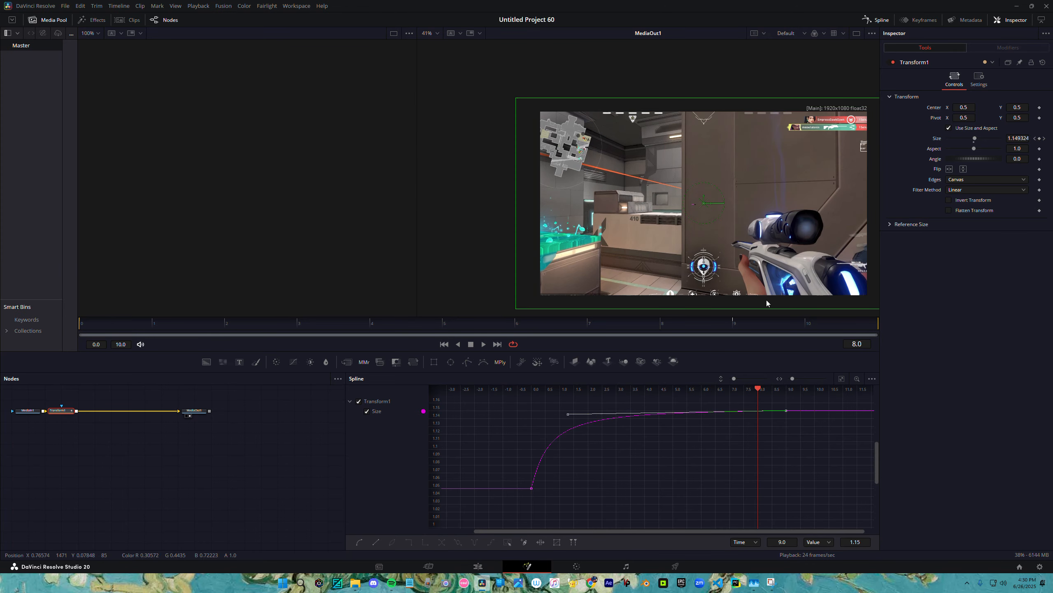
left_click_drag(742, 317, 741, 325)
left_click(742, 333)
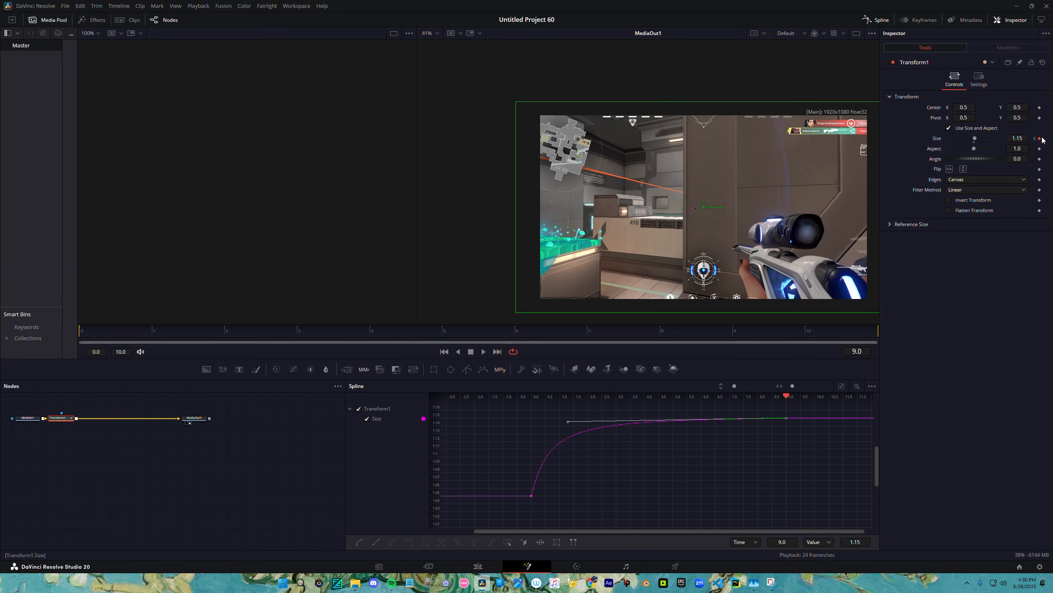
double_click(1017, 139)
type("1.25")
key("Tab")
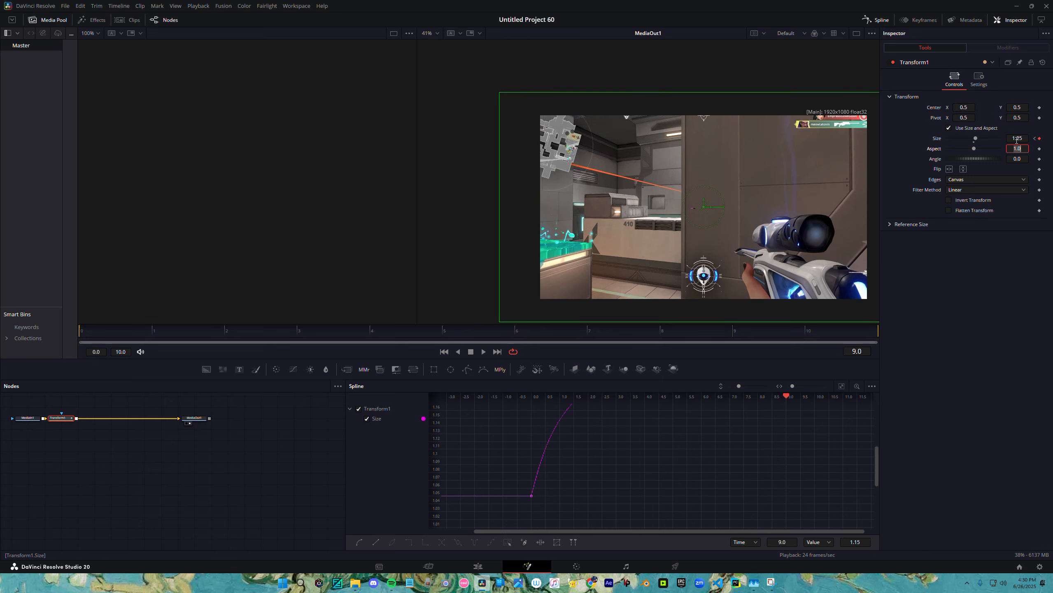
Steepen the start of the second adjustment clip's Size curve with its keyframe handles, and play back the edit in the timeline.
left_click(841, 386)
left_click_drag(575, 504, 610, 451)
key("ctrl+a")
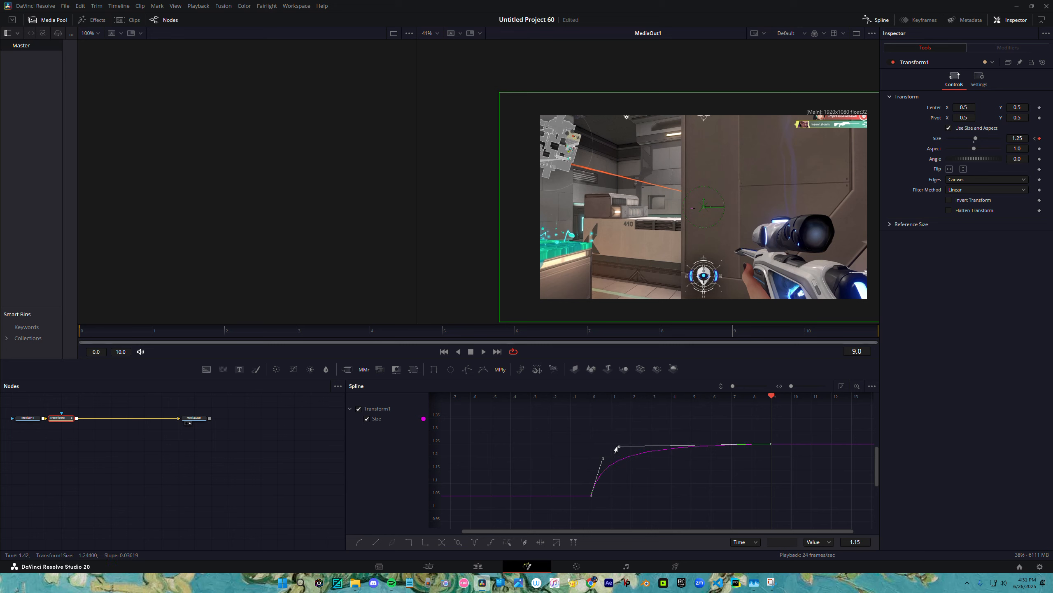
left_click(601, 456)
key("ctrl+a")
left_click(649, 499)
left_click(481, 566)
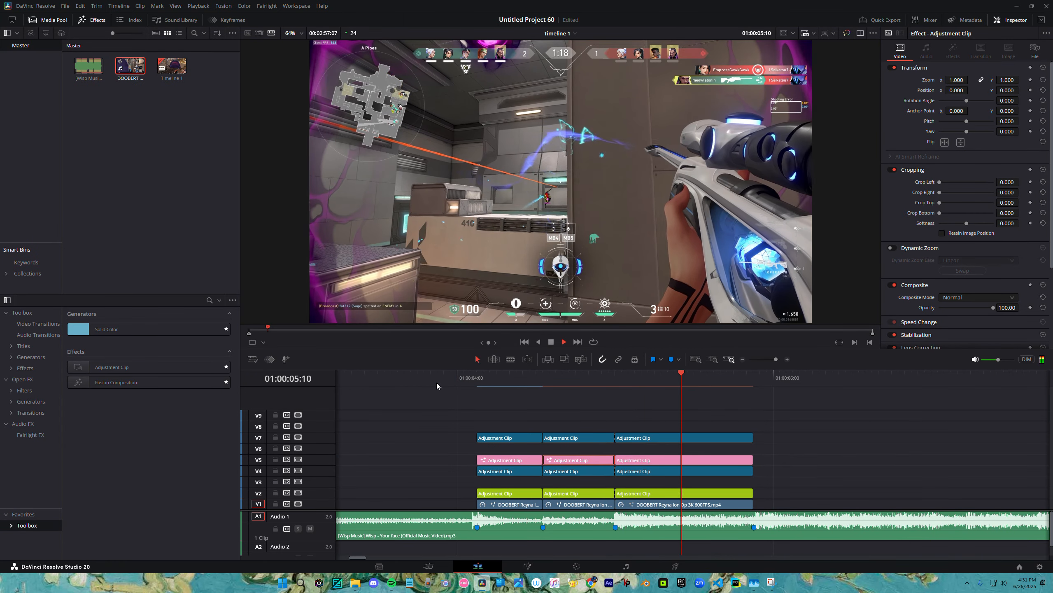
left_click(470, 378)
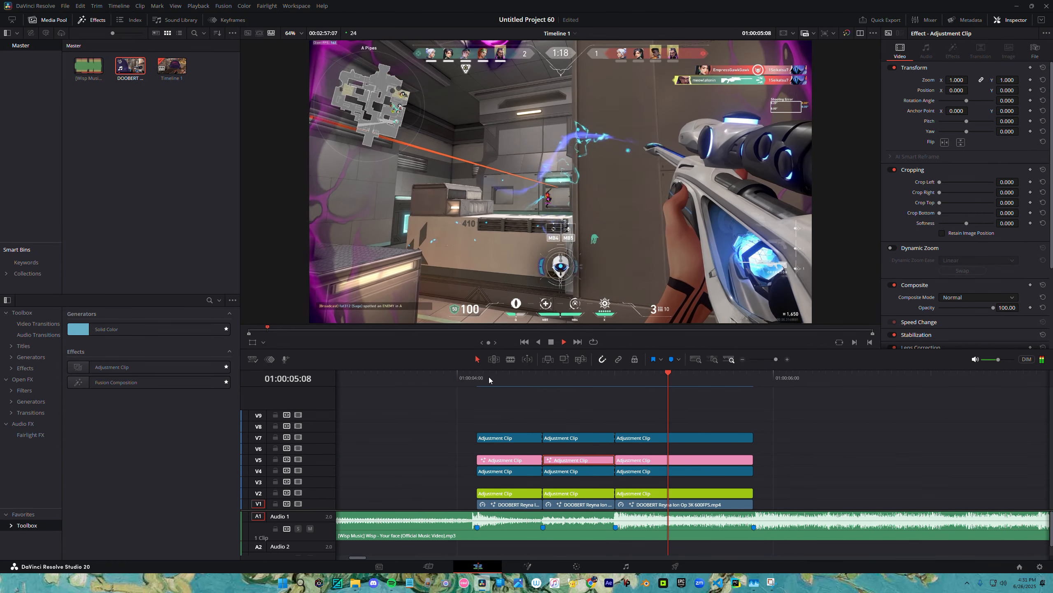
Open the third pink adjustment clip on track V5 in the Fusion page.
left_click(647, 459)
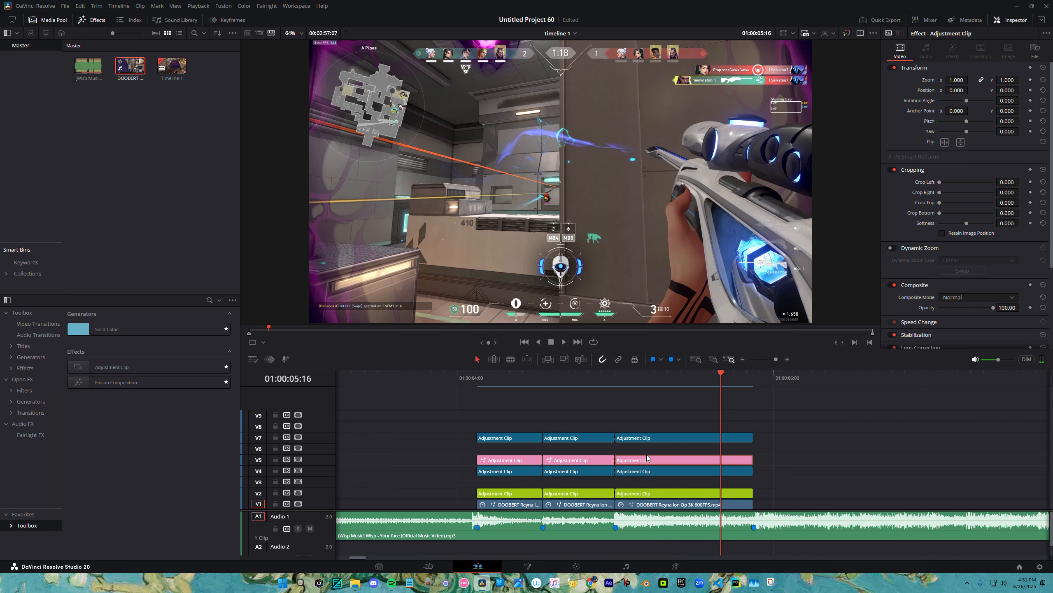
left_click_drag(522, 378, 639, 389)
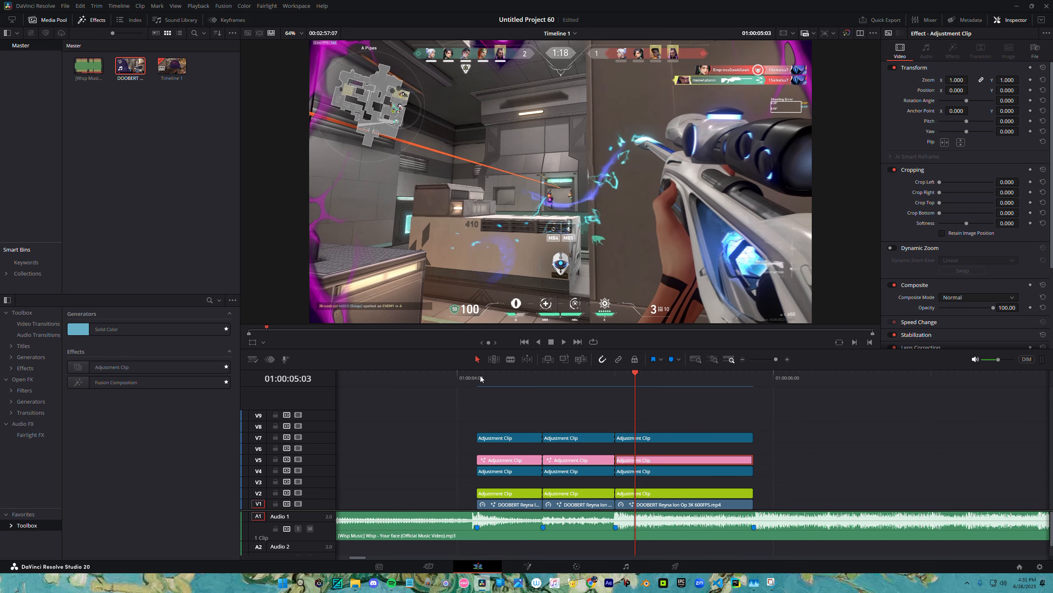
left_click_drag(480, 375, 637, 394)
key("shift+5")
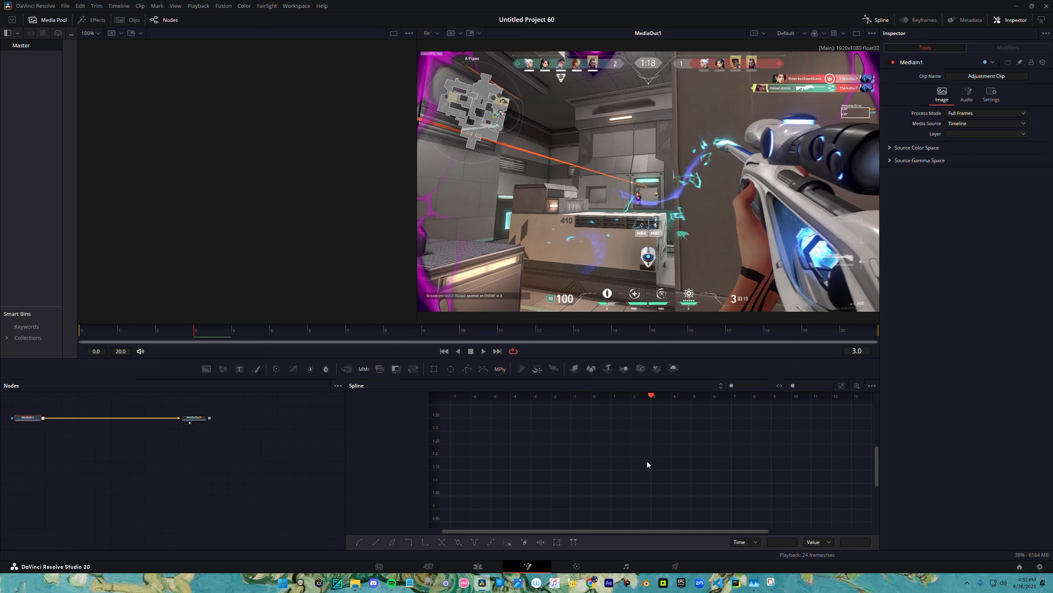
Add a Transform node to the composition and place it midway between MediaIn1 and MediaOut1.
key("shift+space")
type("trans")
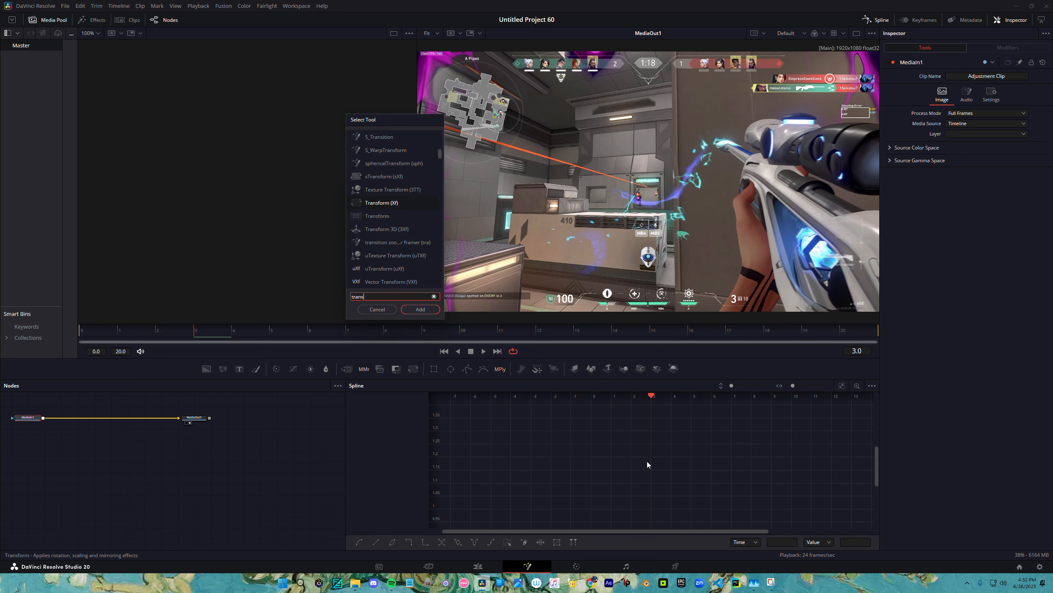
key("Return")
left_click(84, 329)
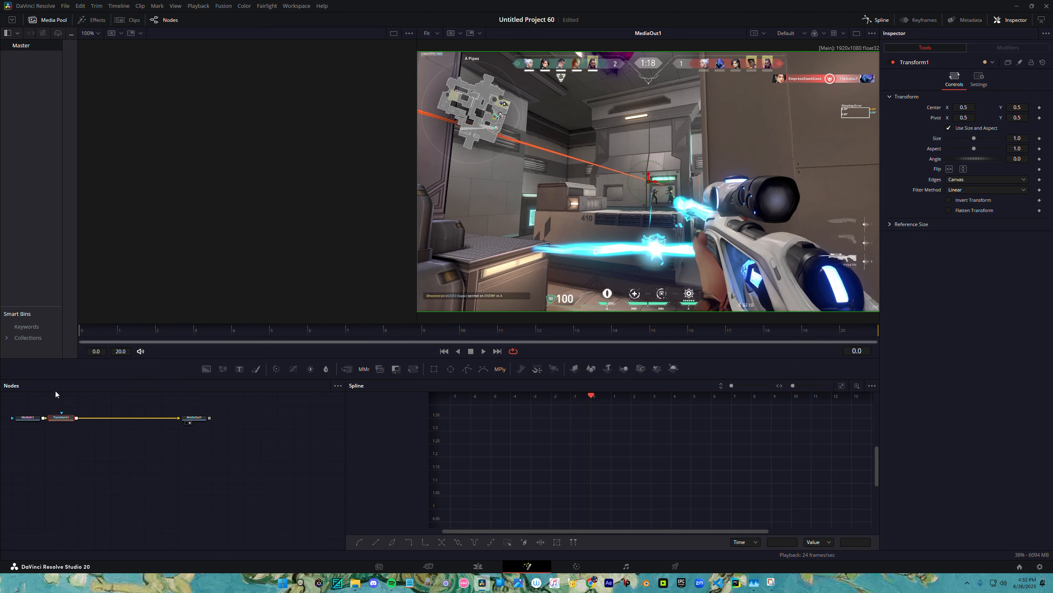
left_click(62, 418)
left_click_drag(63, 423, 108, 421)
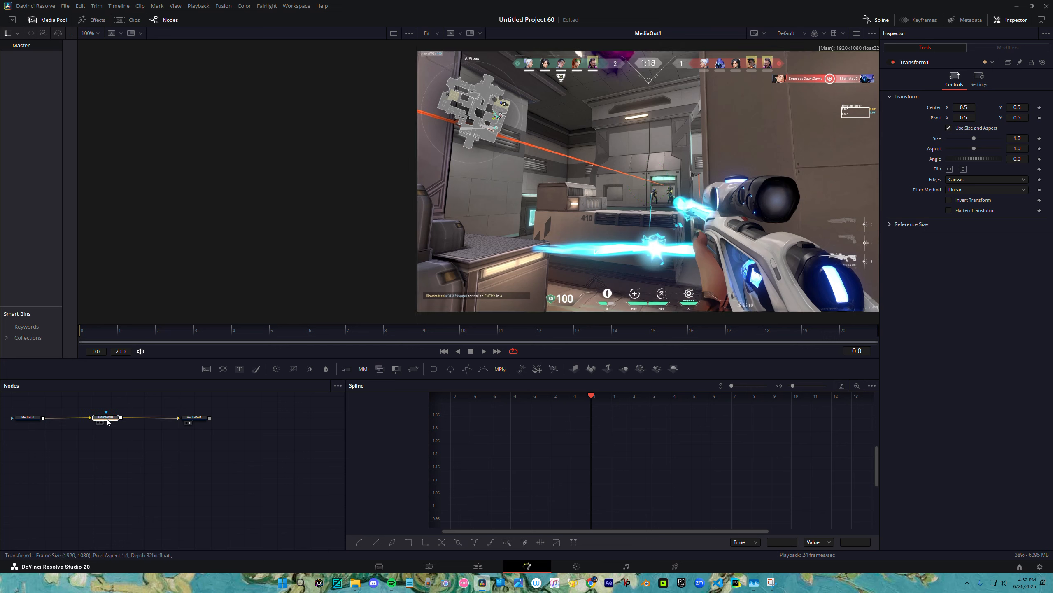
left_click(134, 436)
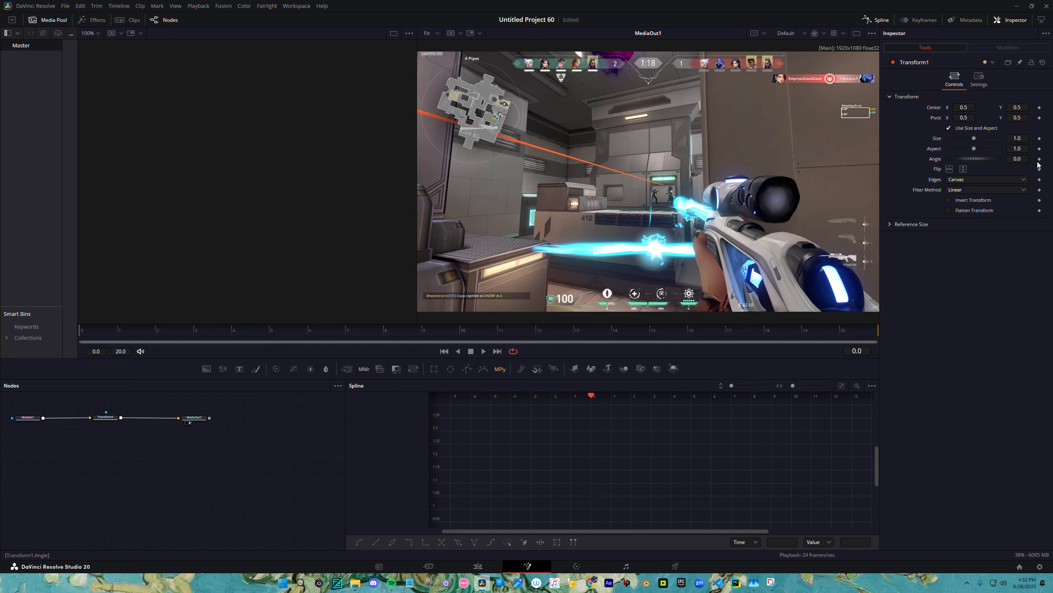
Set the Transform's Size to 1.05 and keyframe it at frames 0 and 20.
left_click(1022, 137)
type("5")
left_click(1040, 139)
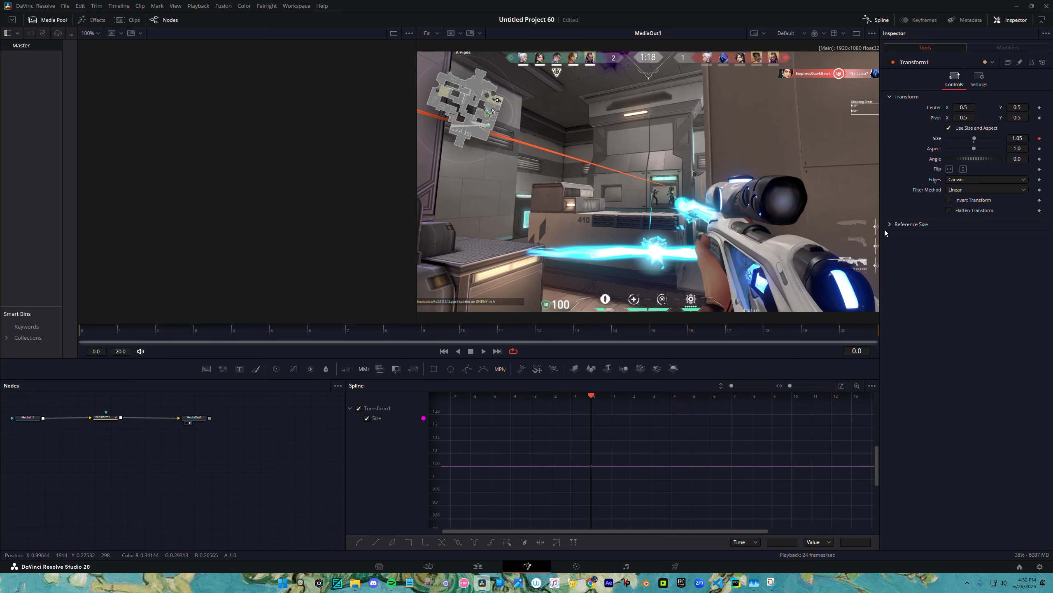
left_click_drag(855, 331, 898, 332)
left_click(1034, 139)
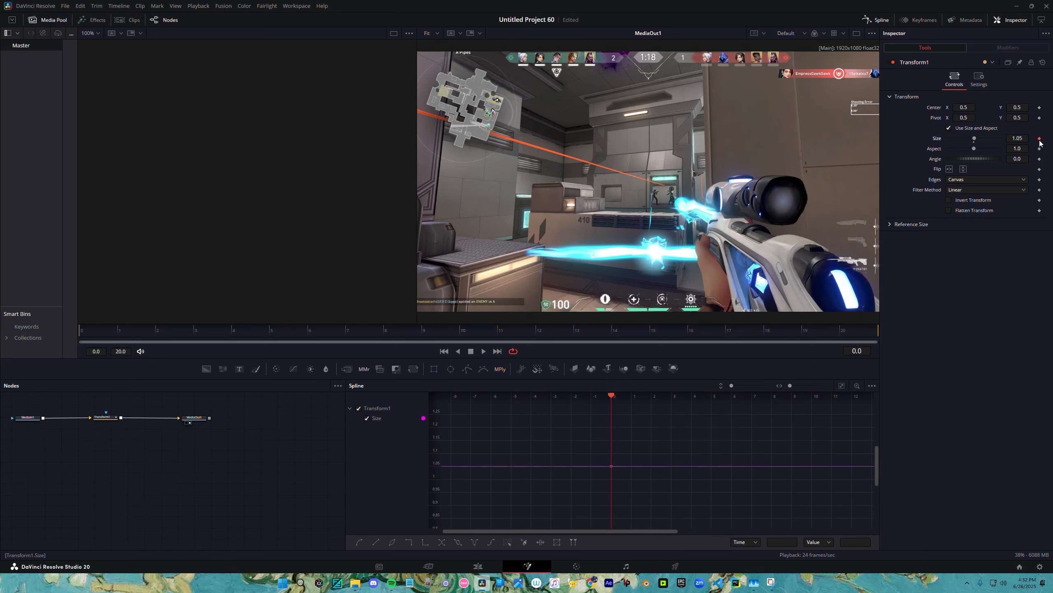
key("End")
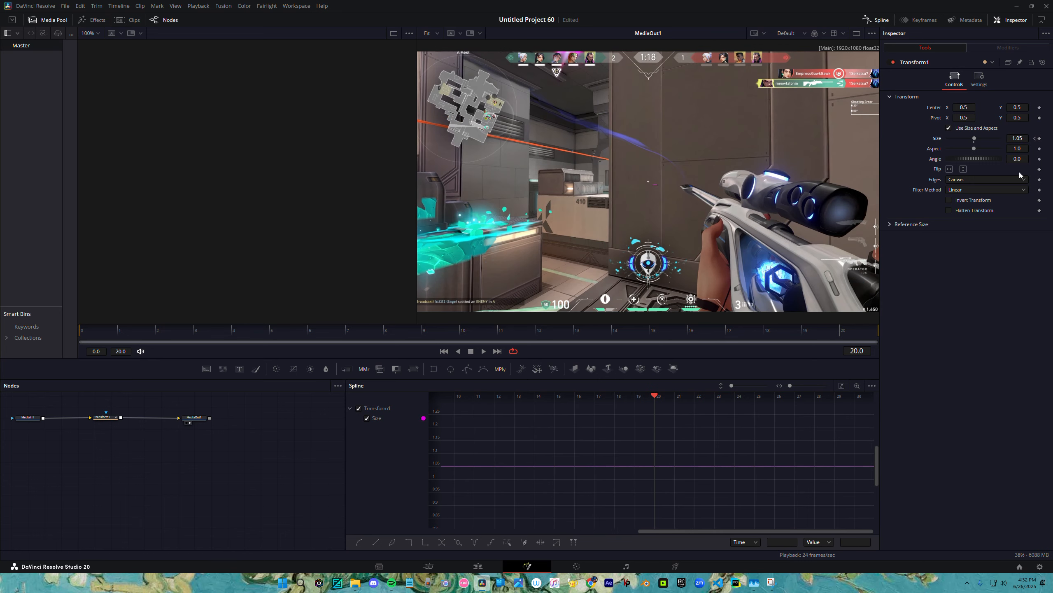
left_click(1035, 138)
Set the Size keyframe at frame 0 to 1.75.
left_click(1026, 139)
type("1")
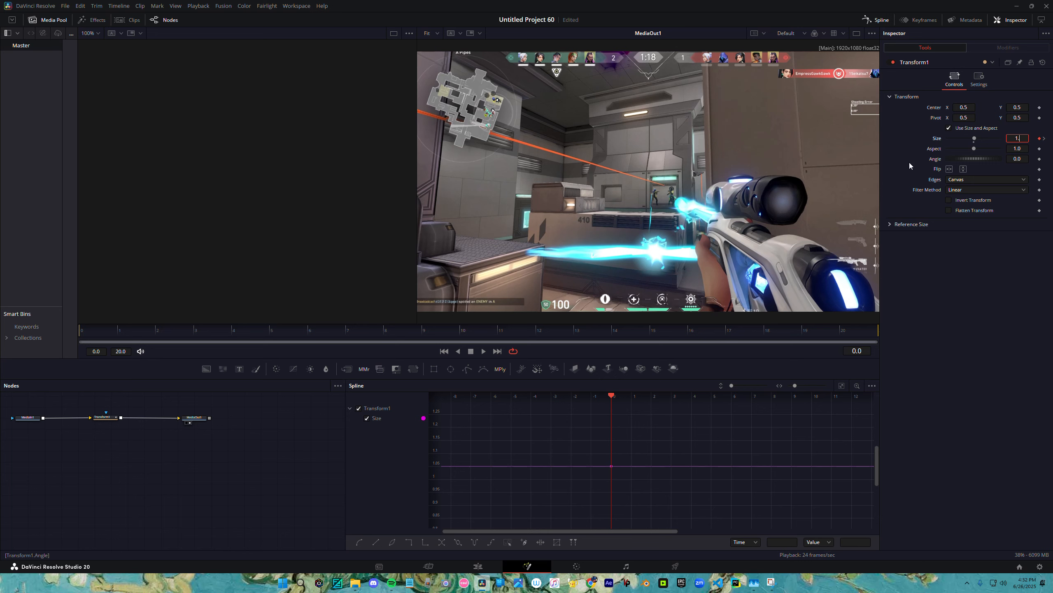
type(".75")
key("Tab")
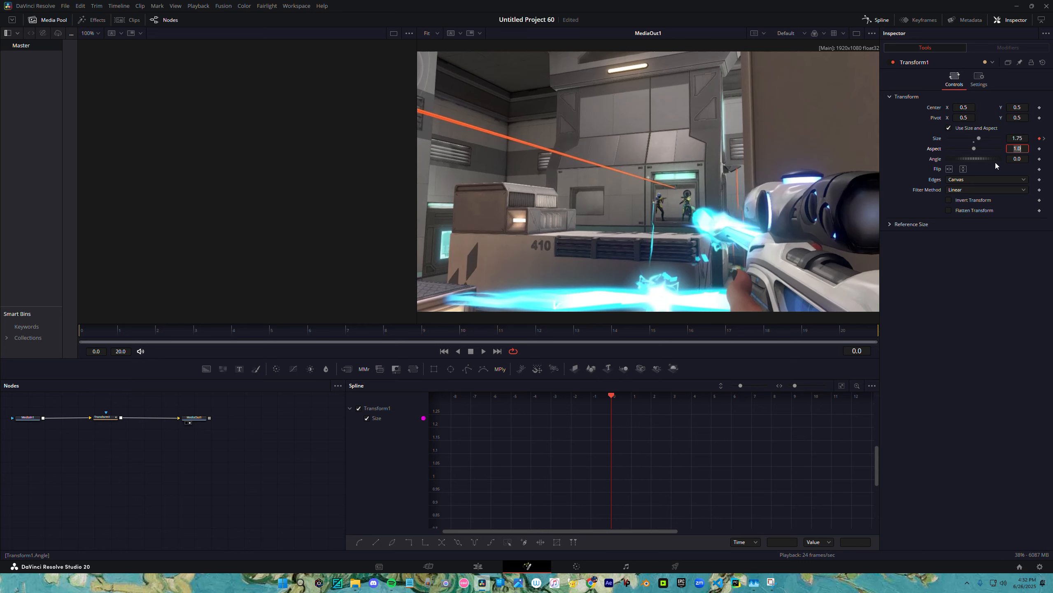
Fit the Size curve in the spline view, shape its handles into a sharp drop with a long ease-out, and preview it.
left_click(841, 386)
left_click_drag(488, 424, 535, 509)
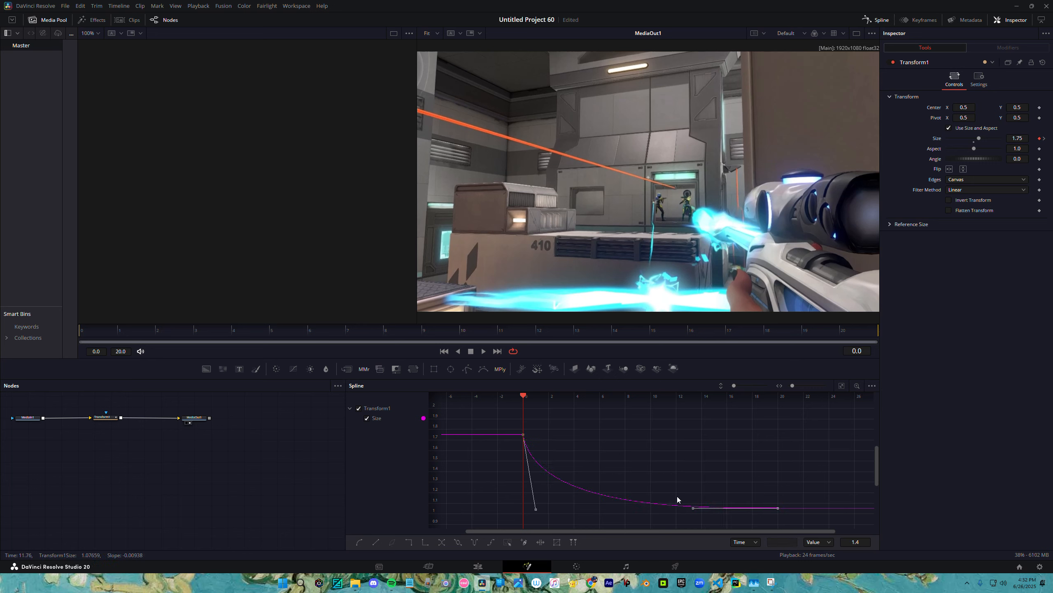
left_click_drag(694, 508, 535, 512)
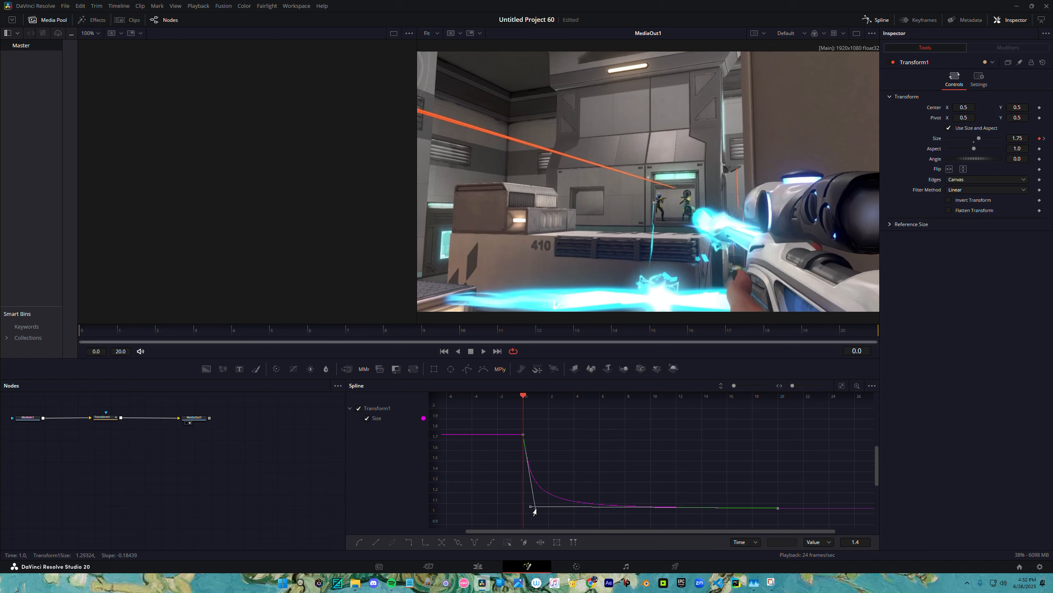
left_click(596, 462)
key("space")
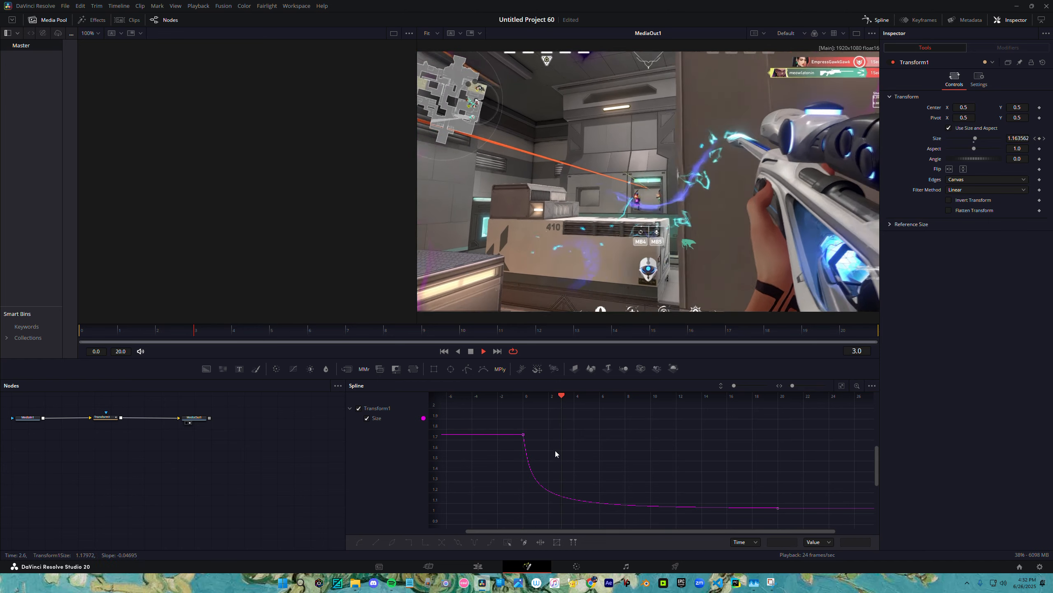
key("space")
Fine-tune the Size curve's bezier handle by pulling it closer to frame 0.
left_click_drag(500, 424, 815, 536)
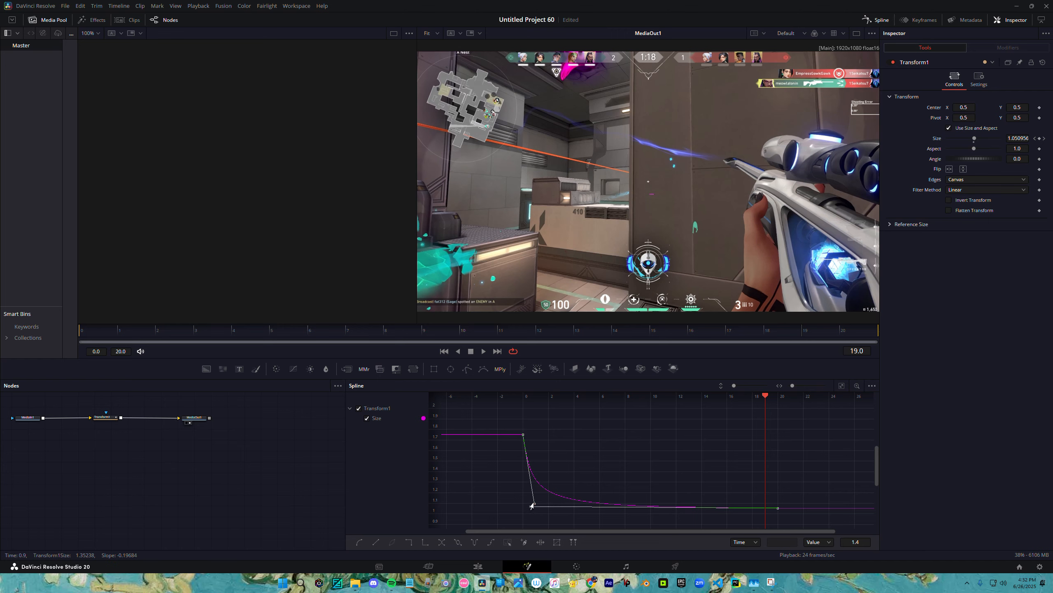
left_click_drag(534, 503, 521, 505)
left_click(604, 470)
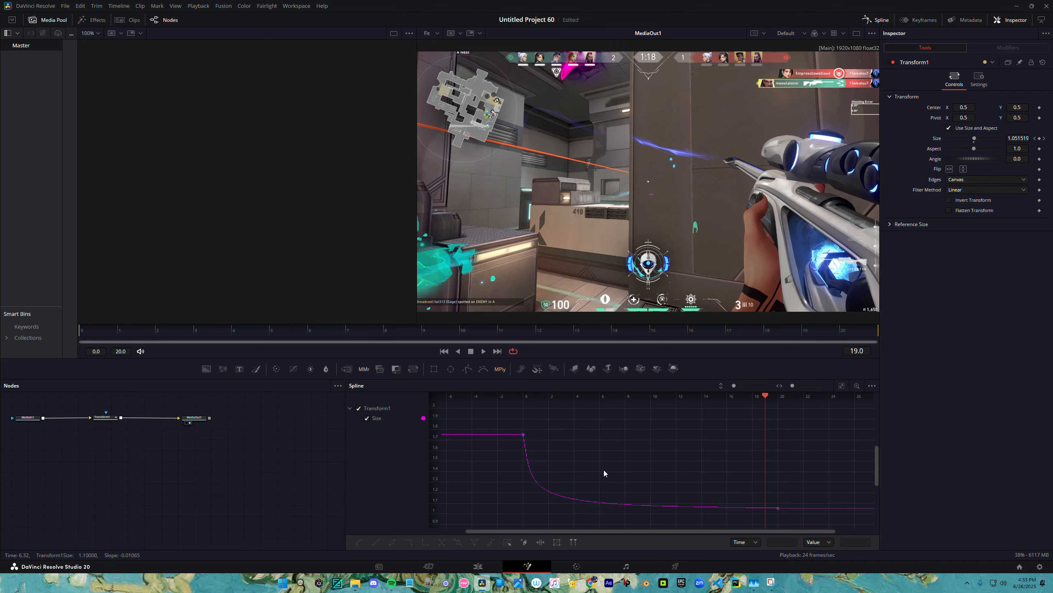
Return to the editing timeline and play back the three clips from just before the first one.
left_click(478, 565)
key("space")
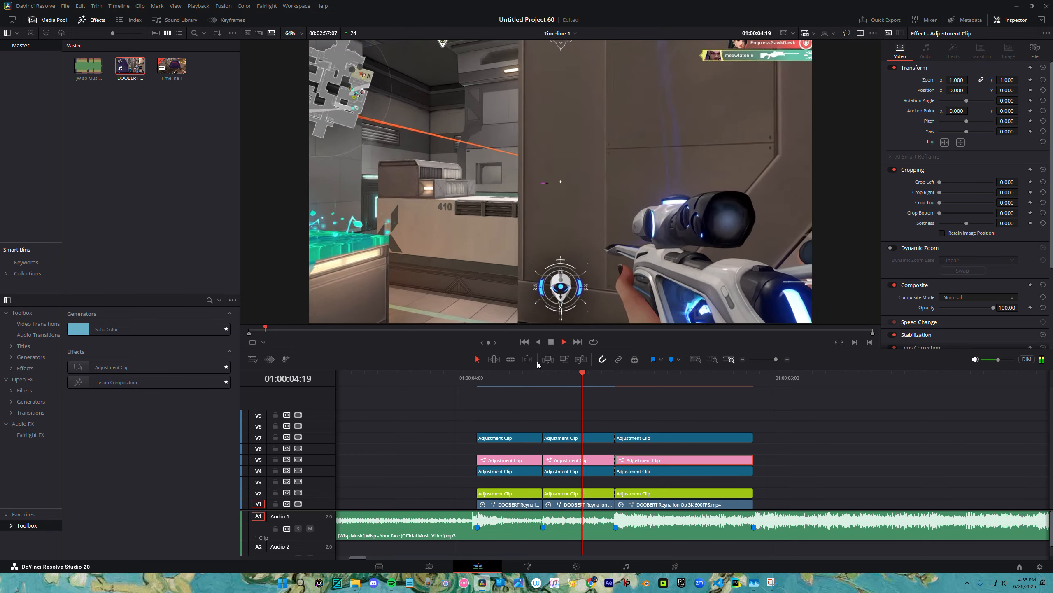
left_click(470, 378)
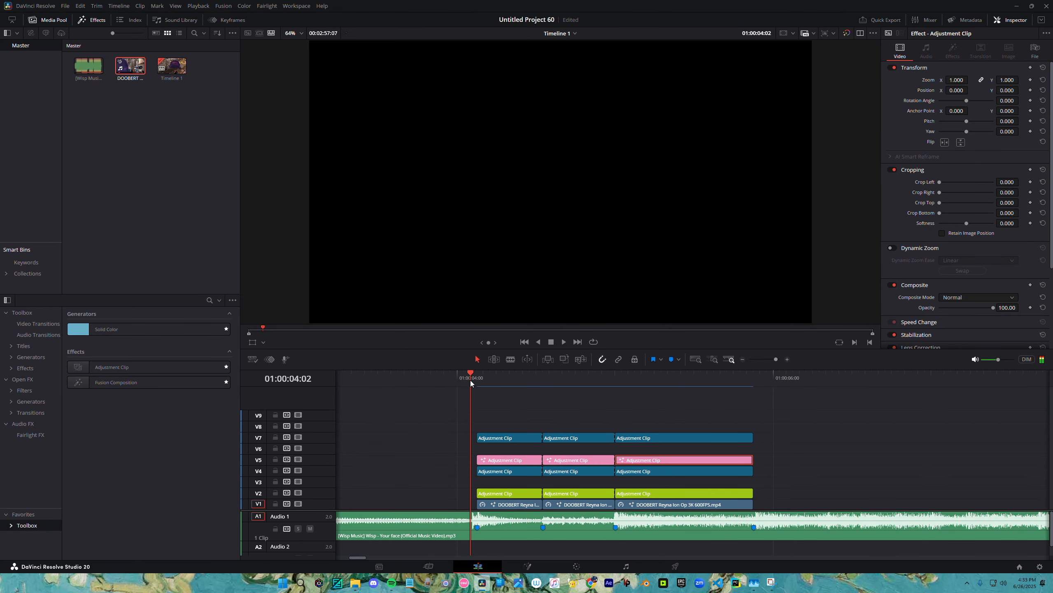
key("space")
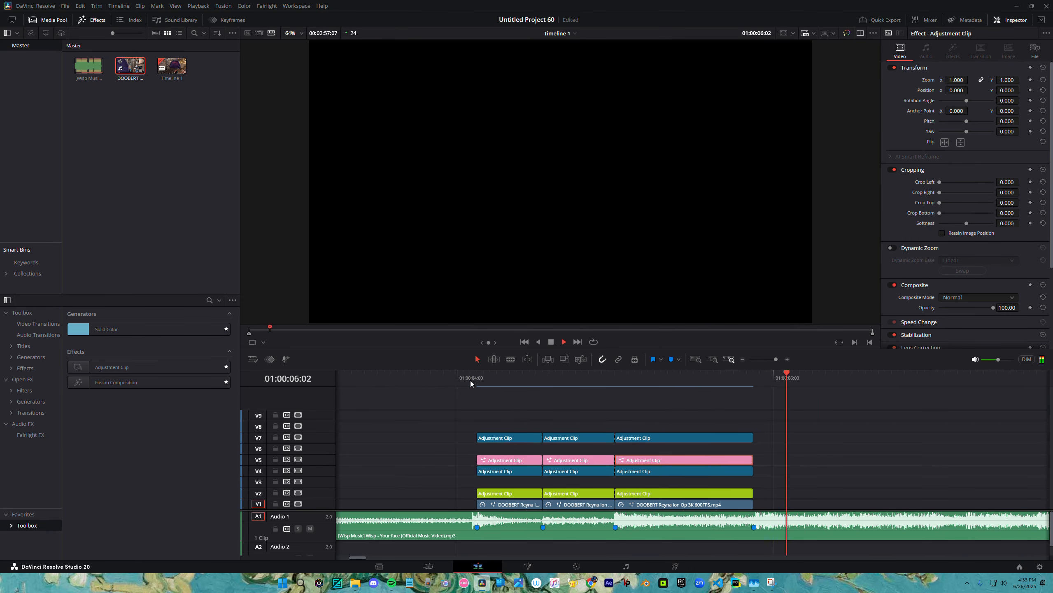
left_click(470, 379)
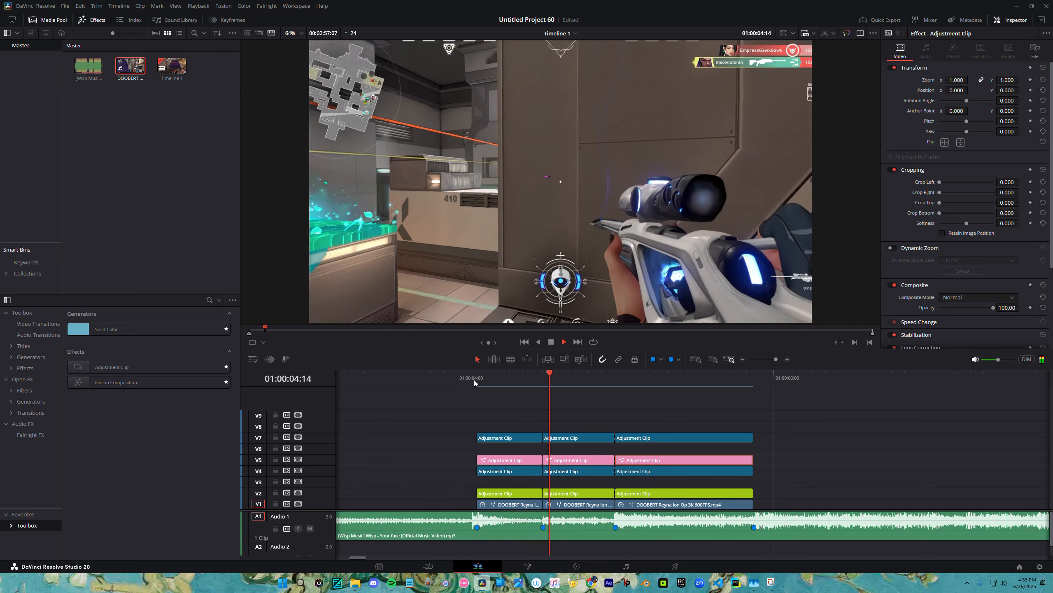
Open the second pink adjustment clip on track V5 in the Fusion page.
left_click(537, 379)
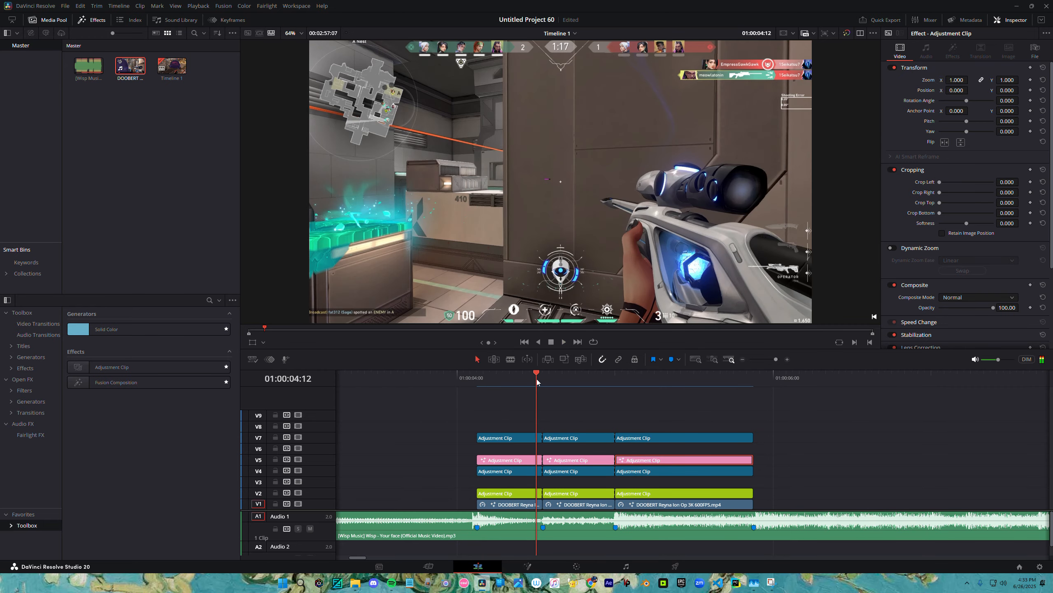
left_click_drag(537, 378, 583, 436)
left_click(549, 459)
key("shift+5")
left_click(292, 335)
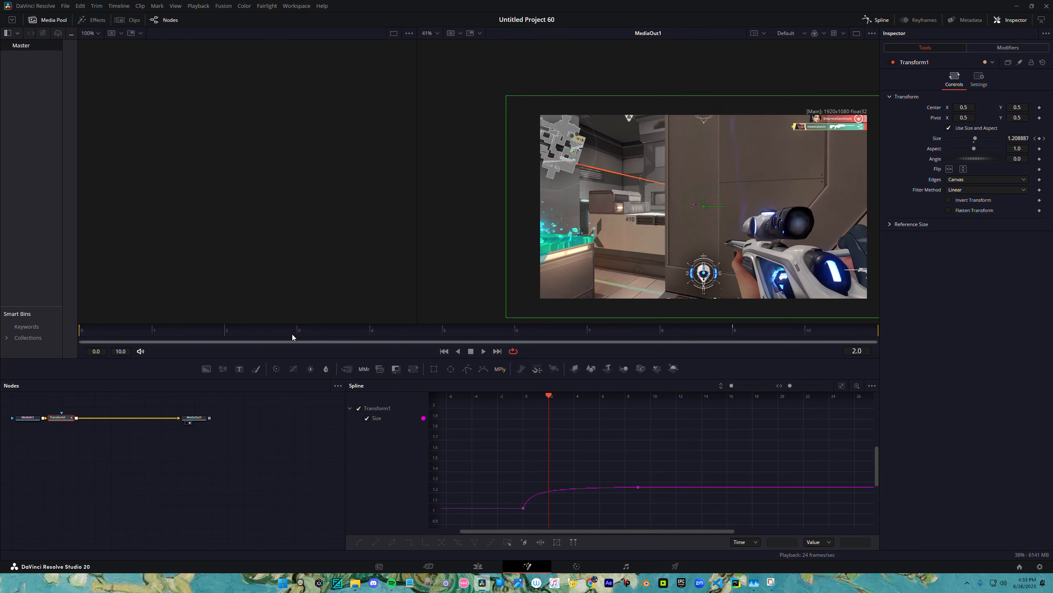
Set the Transform's Size keyframe at frame 9 to 1.325.
left_click_drag(292, 337, 902, 282)
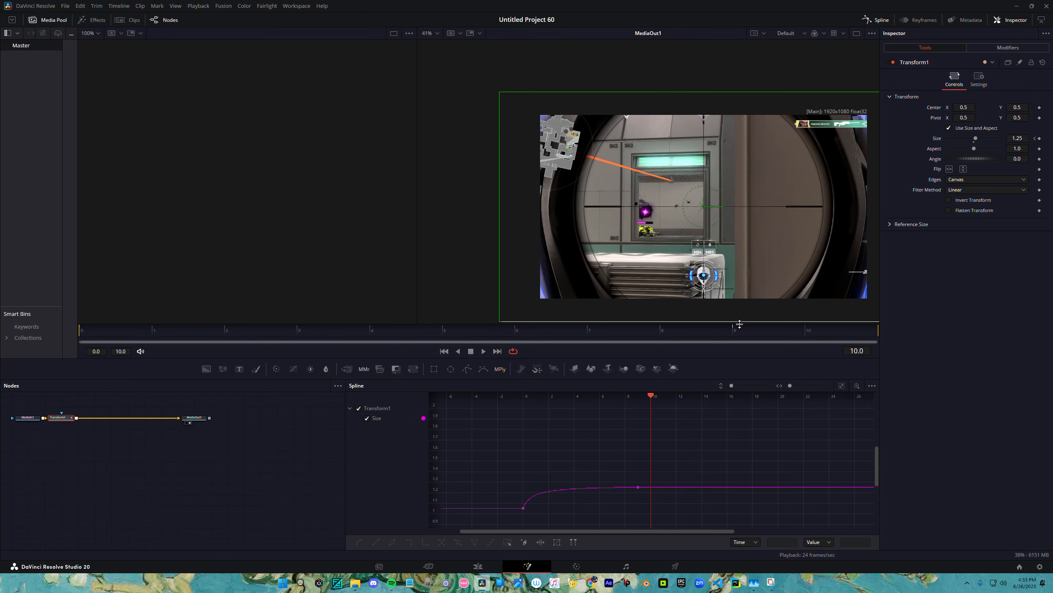
left_click(739, 325)
double_click(1017, 140)
type("1")
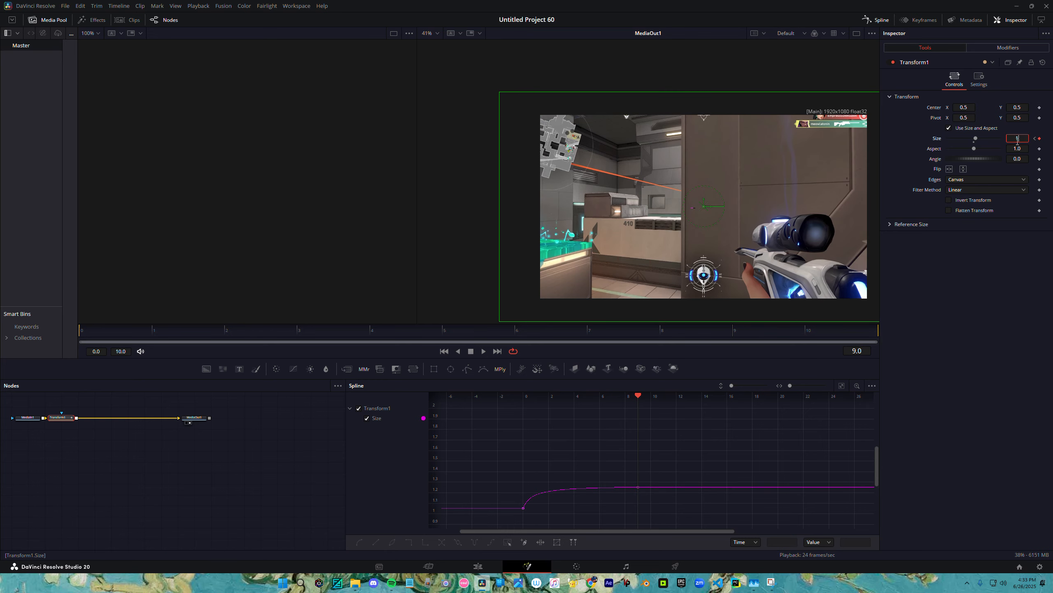
type(".325")
key("Tab")
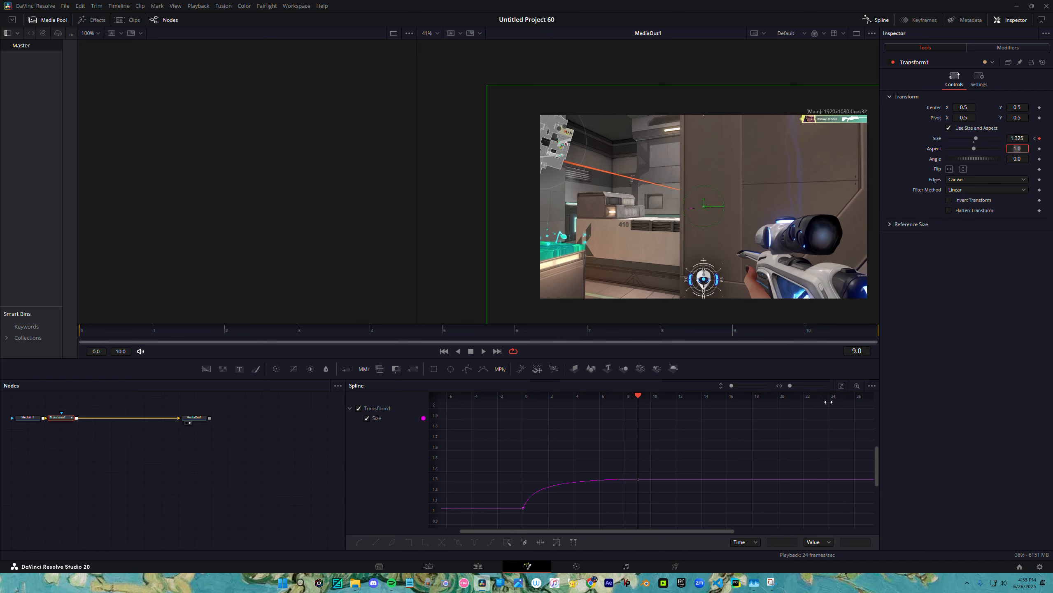
Fit the updated Size curve in the spline view and raise the first keyframe's handle for a steeper initial rise.
left_click(841, 389)
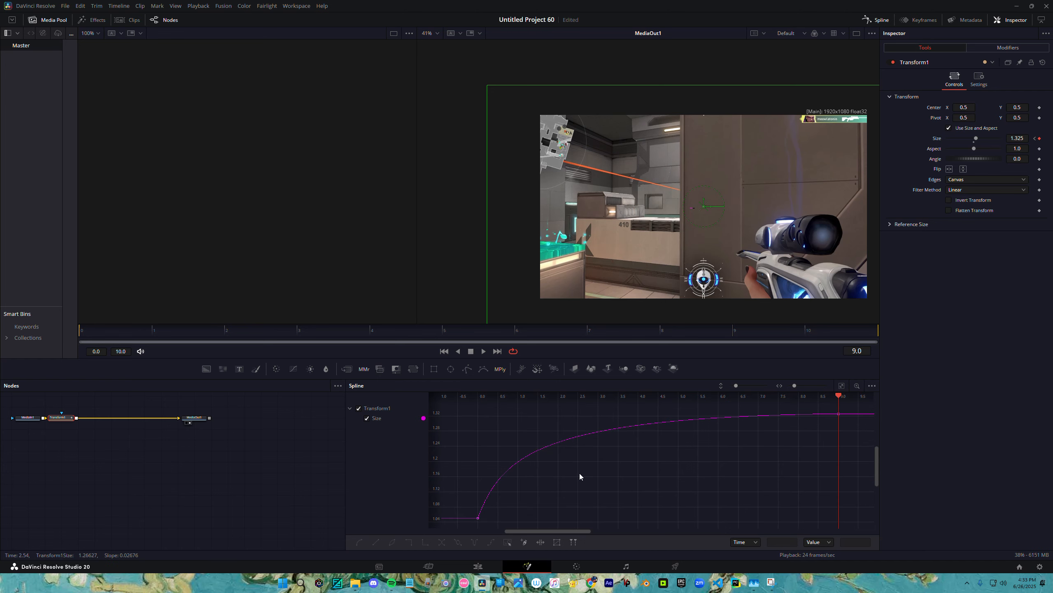
key("ctrl+a")
left_click_drag(502, 455, 499, 451)
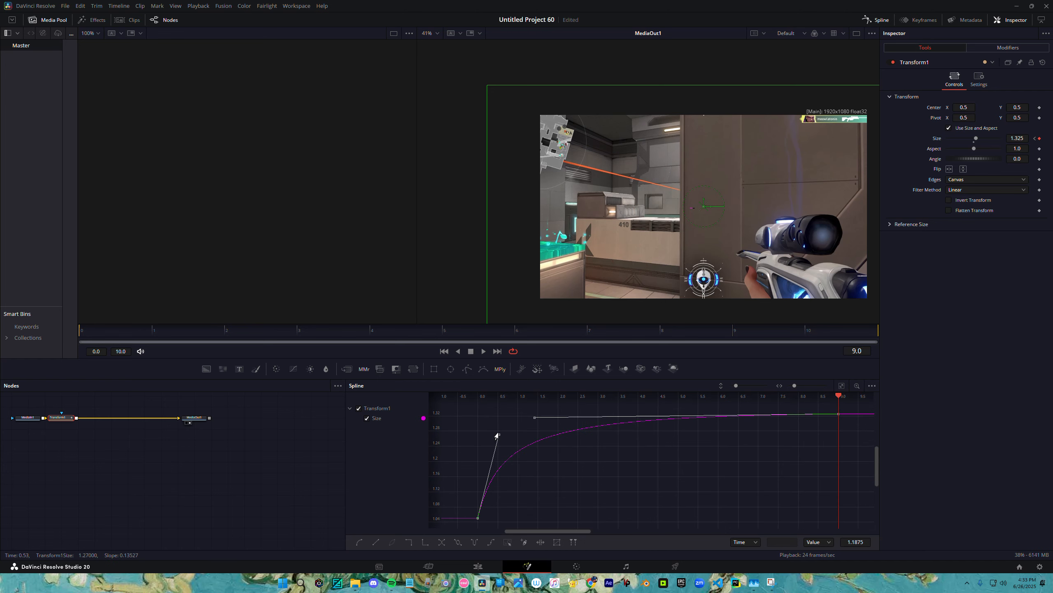
Play back the edited section in the editing timeline to check how the zooms flow across the three clips.
left_click(477, 566)
key("space")
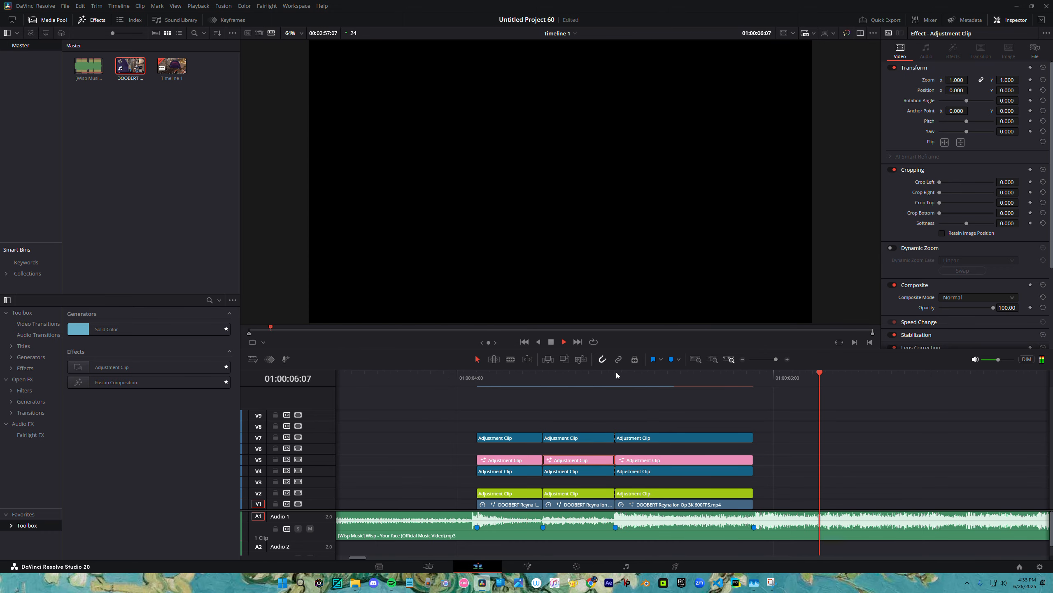
key("space")
left_click_drag(602, 375, 362, 377)
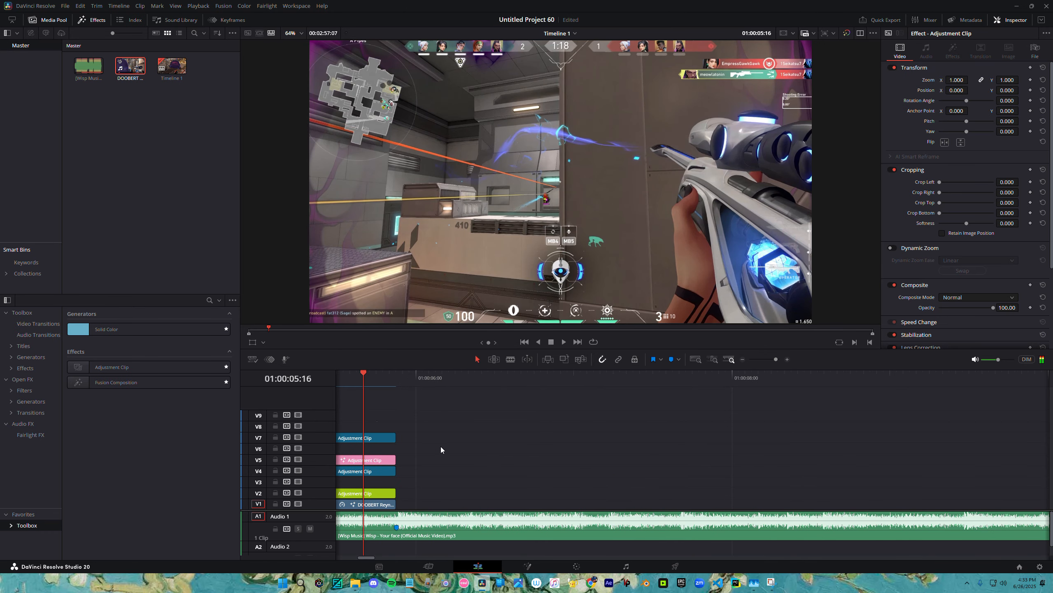
left_click_drag(561, 450, 808, 452)
left_click_drag(479, 384, 630, 389)
left_click(463, 377)
key("space")
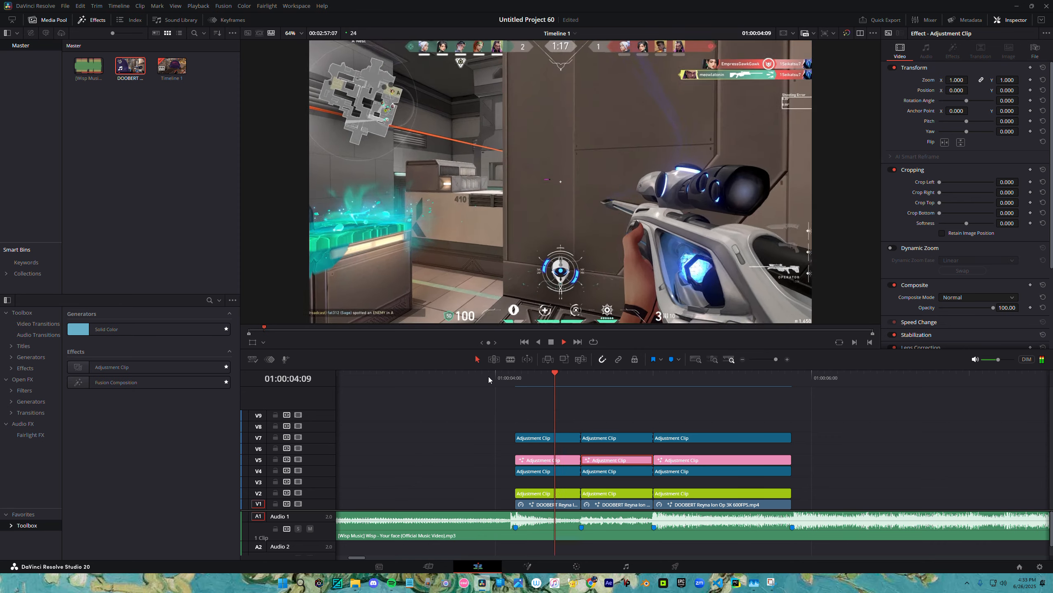
key("space")
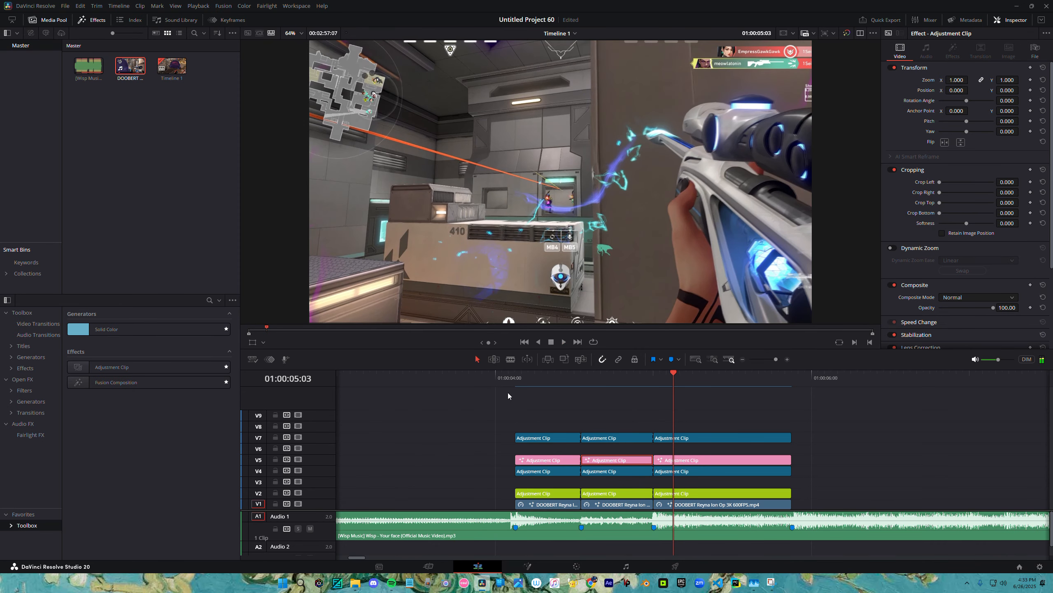
Open the first blue adjustment clip on track V4 in the Fusion page and widen the node area.
left_click(542, 386)
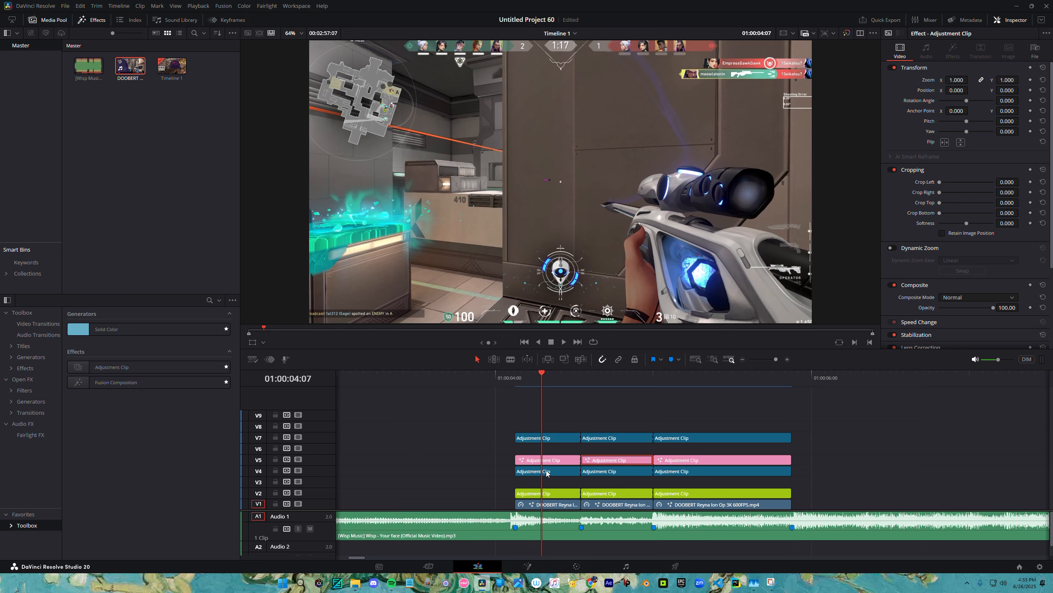
left_click(547, 438)
left_click(559, 472)
key("shift+5")
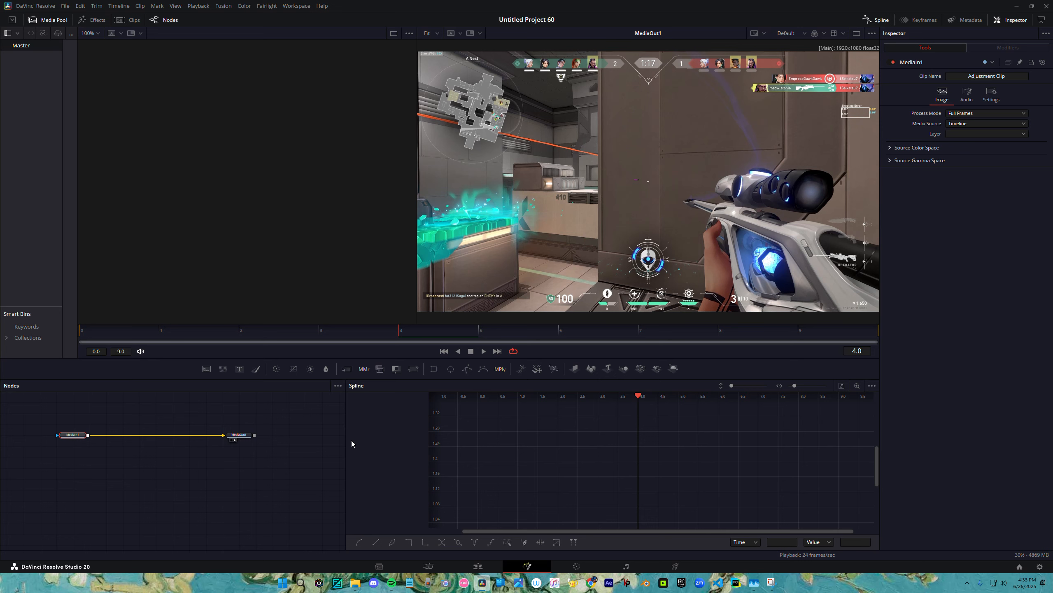
left_click_drag(347, 440, 375, 441)
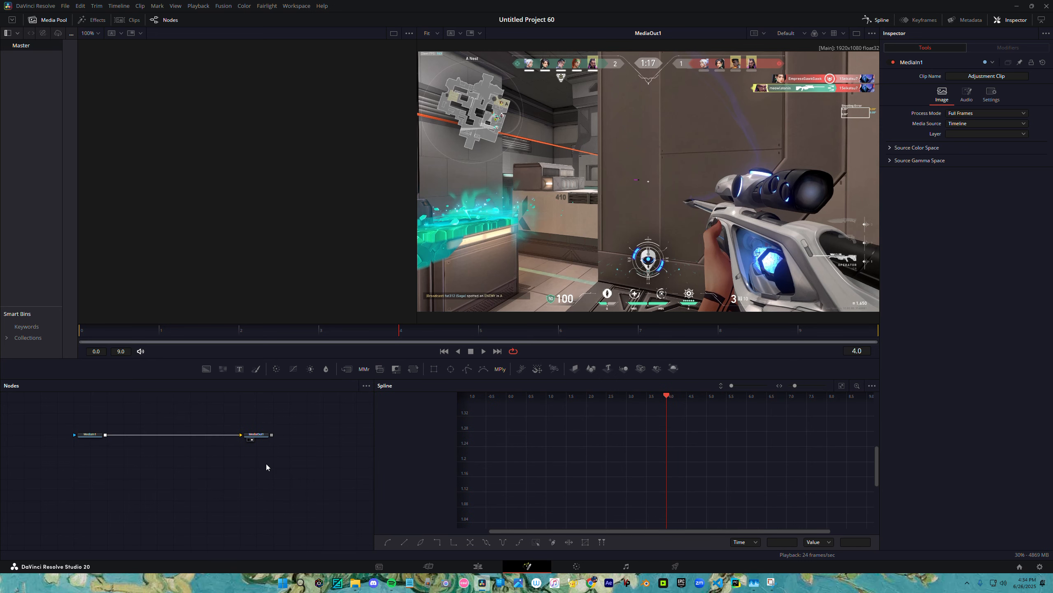
Add an S_DissolveShake node and connect it between MediaIn1 and MediaOut1.
key("shift+space")
type("dissolve")
type("Sha")
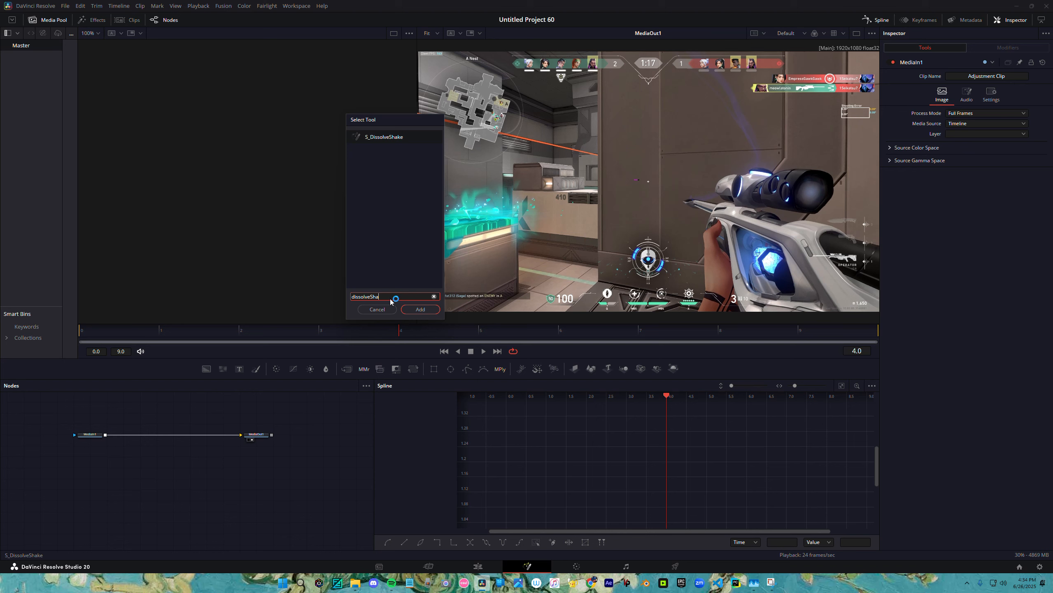
key("Return")
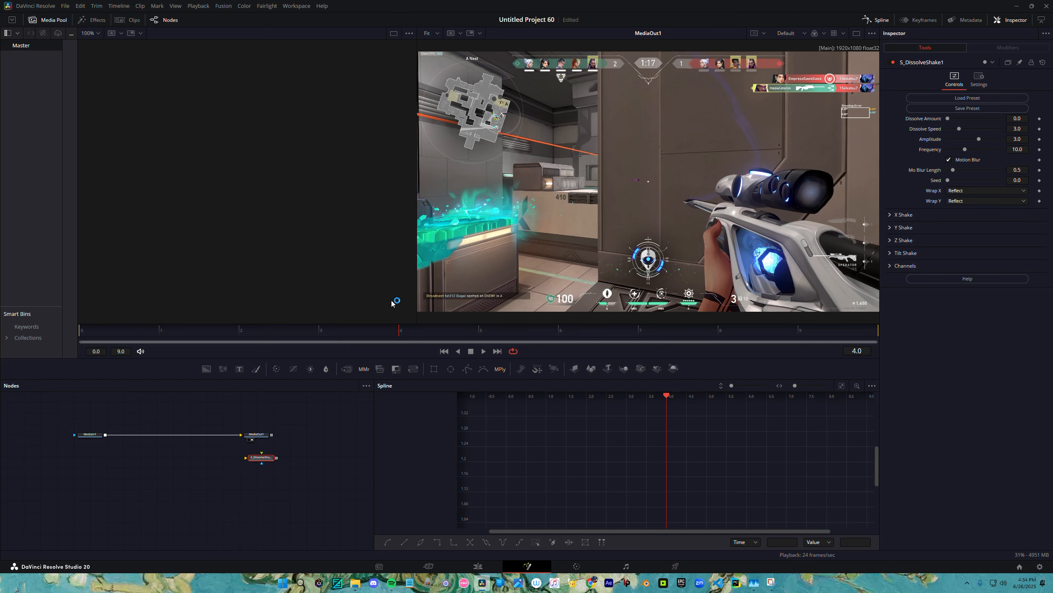
left_click_drag(253, 458, 165, 439)
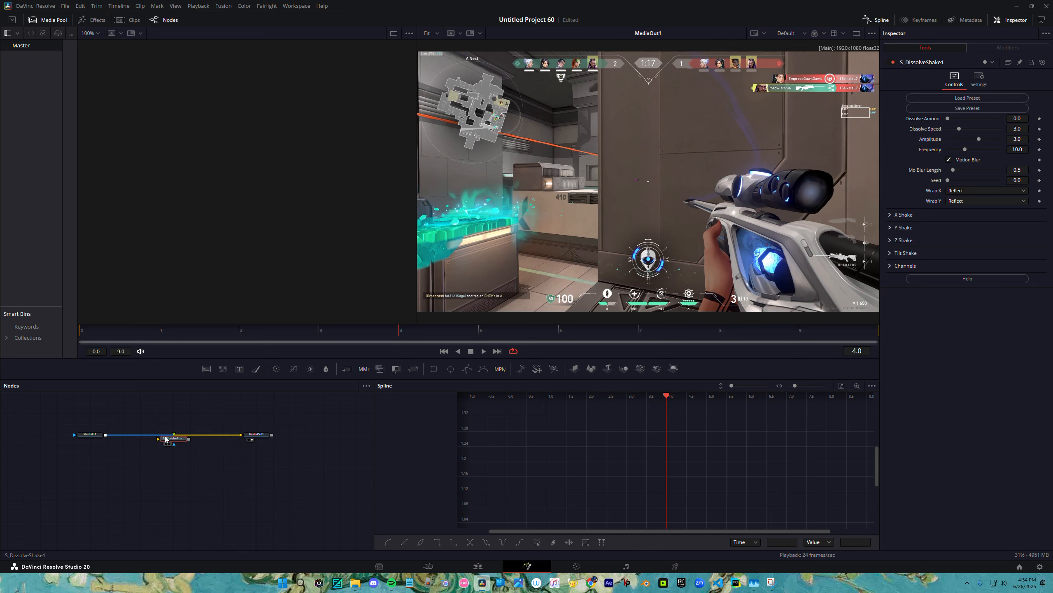
left_click(99, 329)
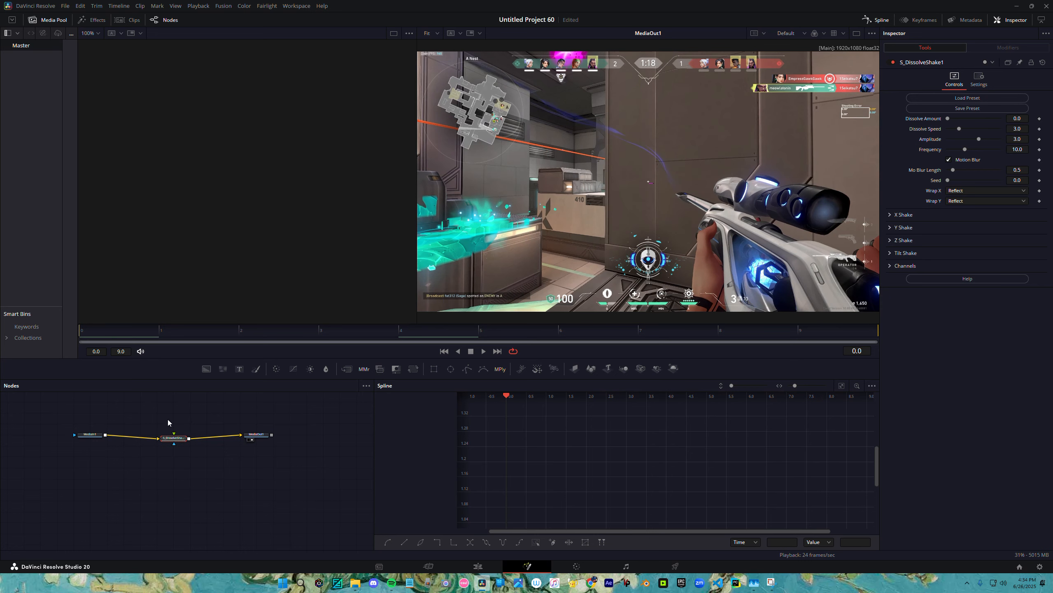
mouse_move(172, 440)
left_mouse_down()
mouse_move(183, 402)
mouse_move(170, 437)
left_mouse_up()
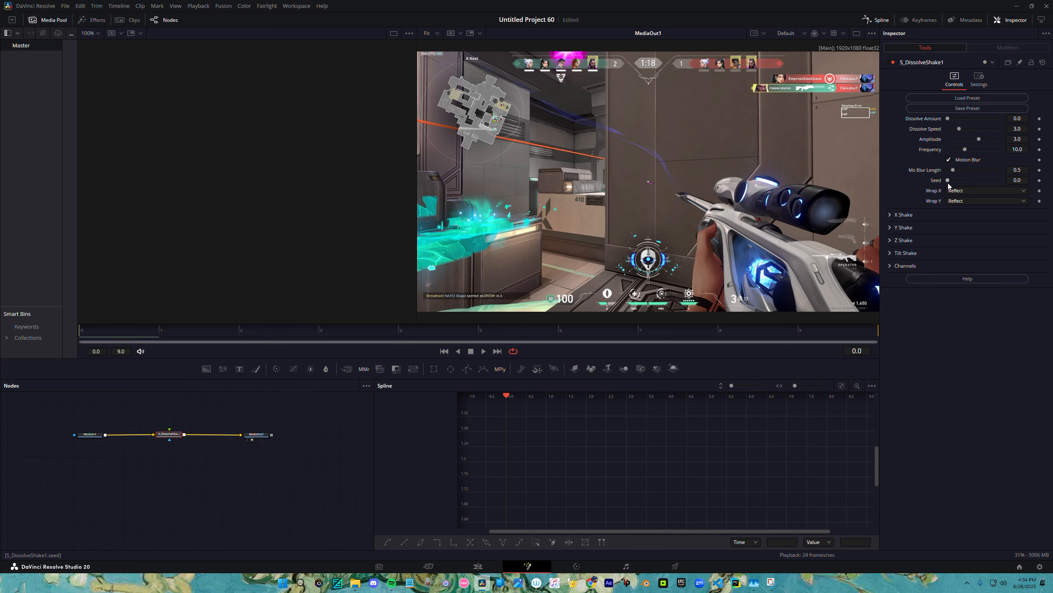
Try keyframing Dissolve Amount from 0.32 at frame 0 to 0 at frame 9, and delete the S_DissolveShake node.
left_click(1026, 117)
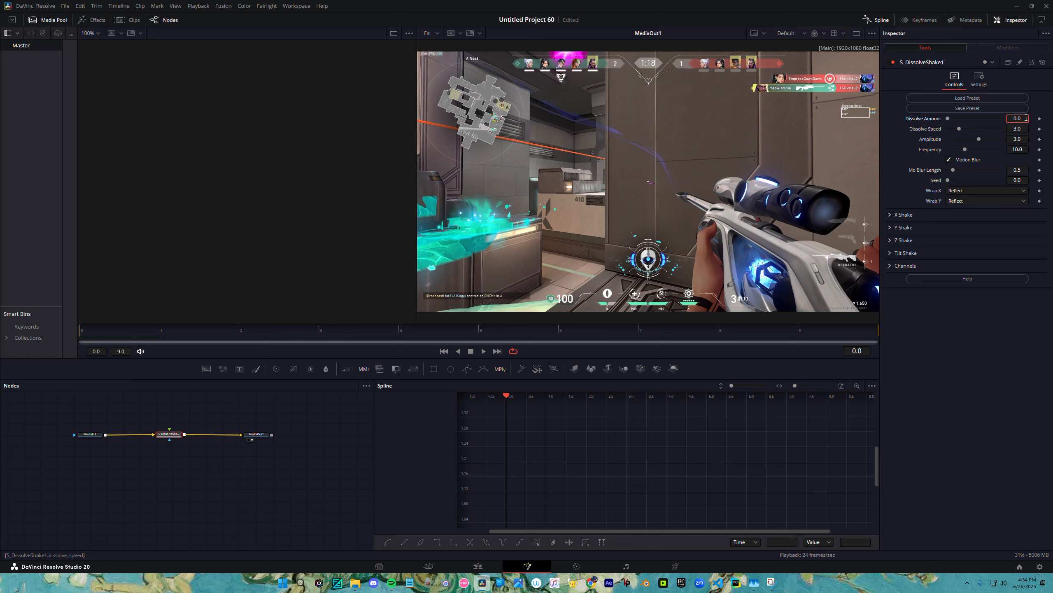
type("0.32")
key("Return")
left_click(1040, 118)
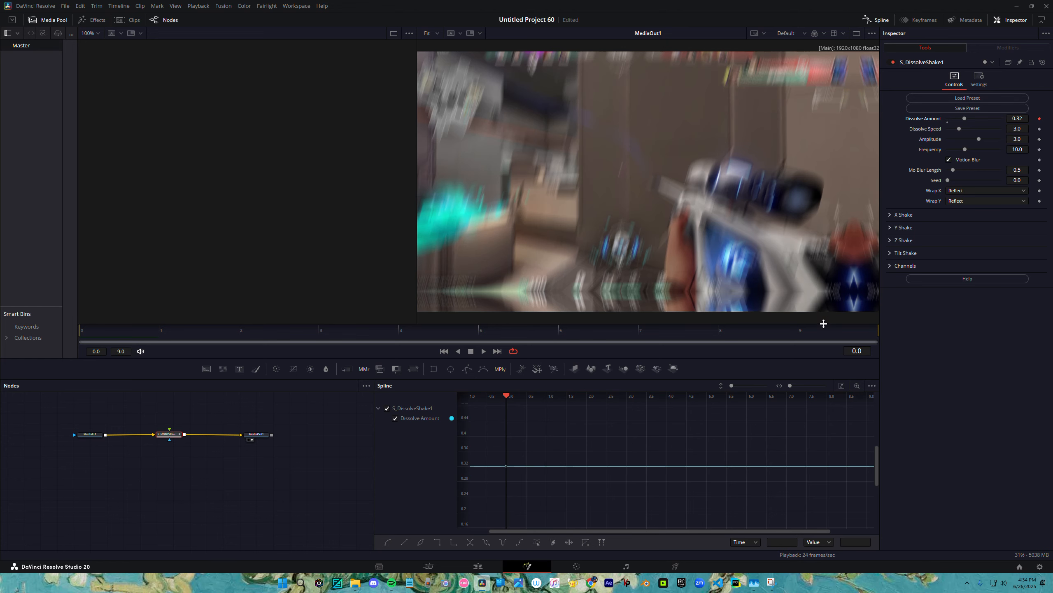
left_click(824, 324)
left_click_drag(964, 118, 853, 121)
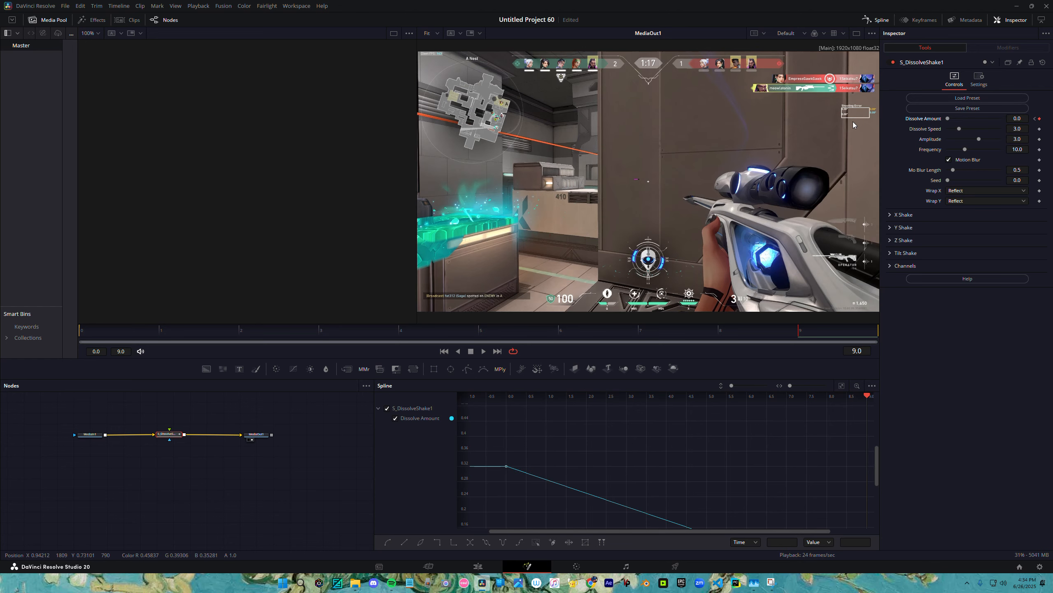
left_click_drag(177, 412, 207, 473)
key("Delete")
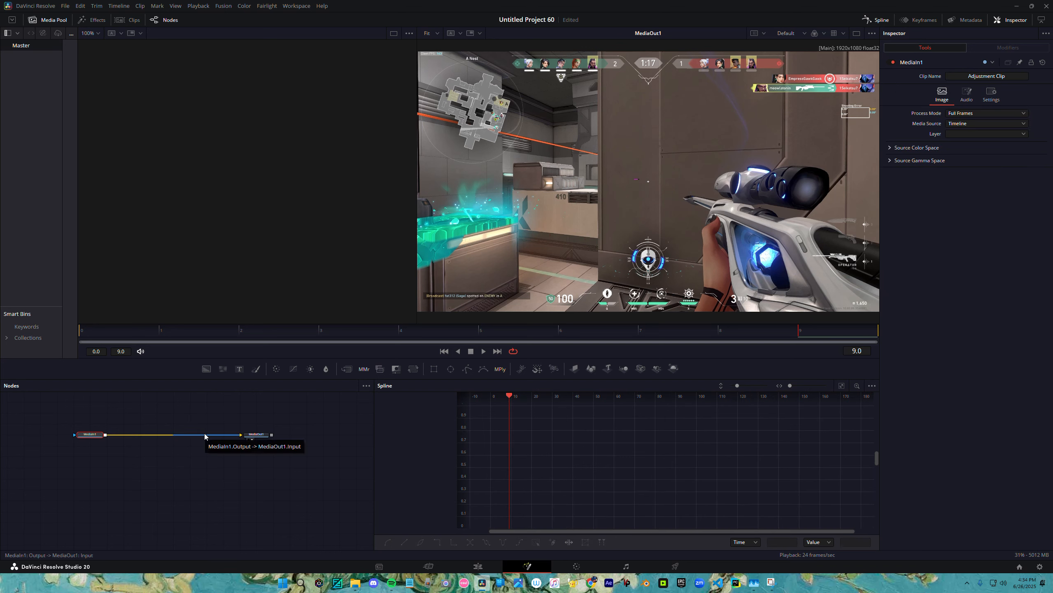
Insert an S_Shake node between MediaIn1 and MediaOut1 and preview its shake.
key("shift+space")
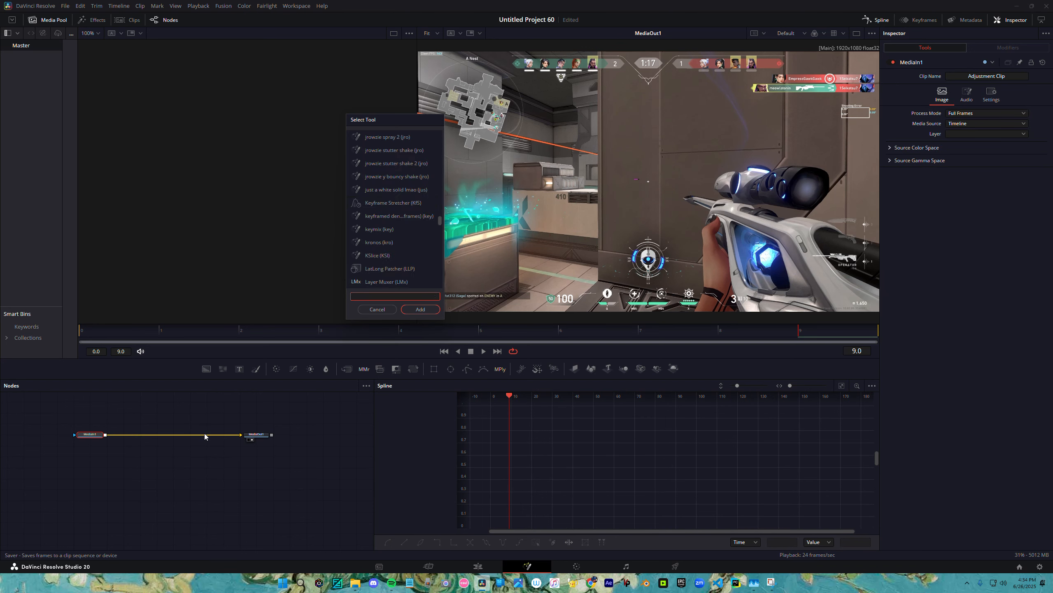
type("S_shake")
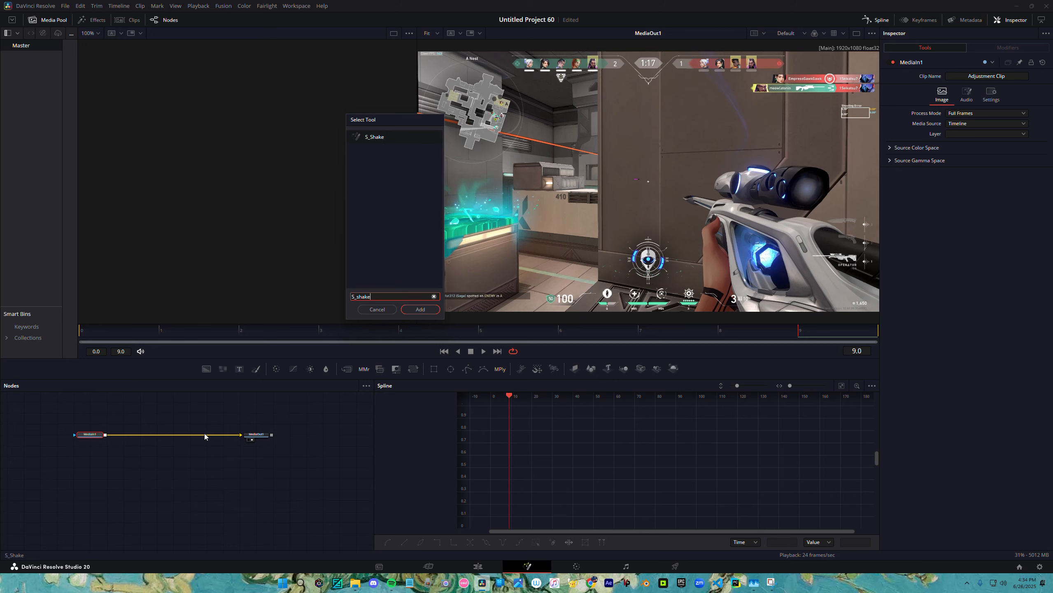
key("Return")
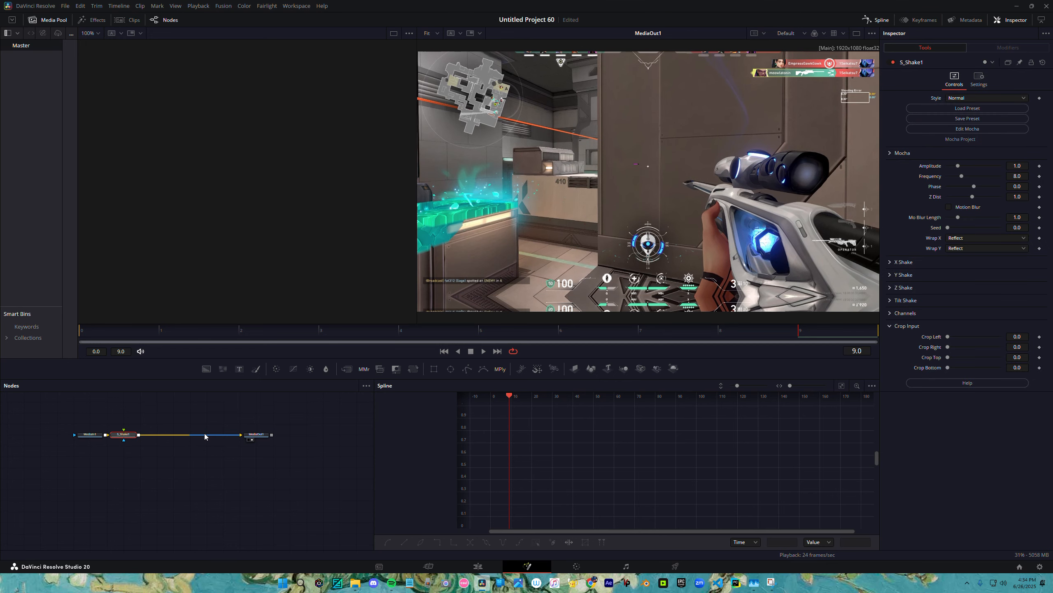
key("space")
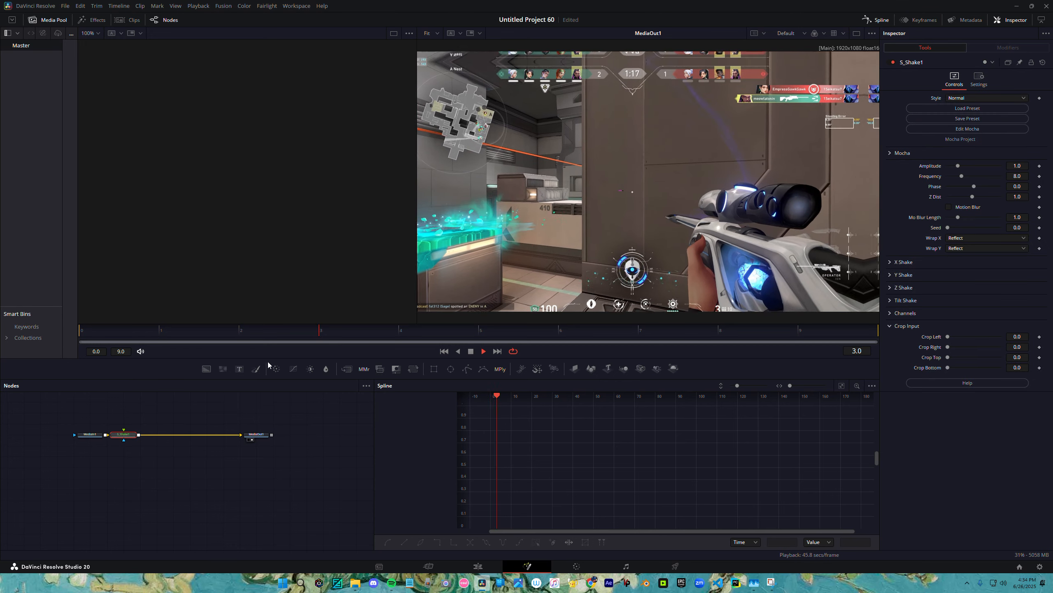
key("space")
left_click_drag(123, 434, 145, 434)
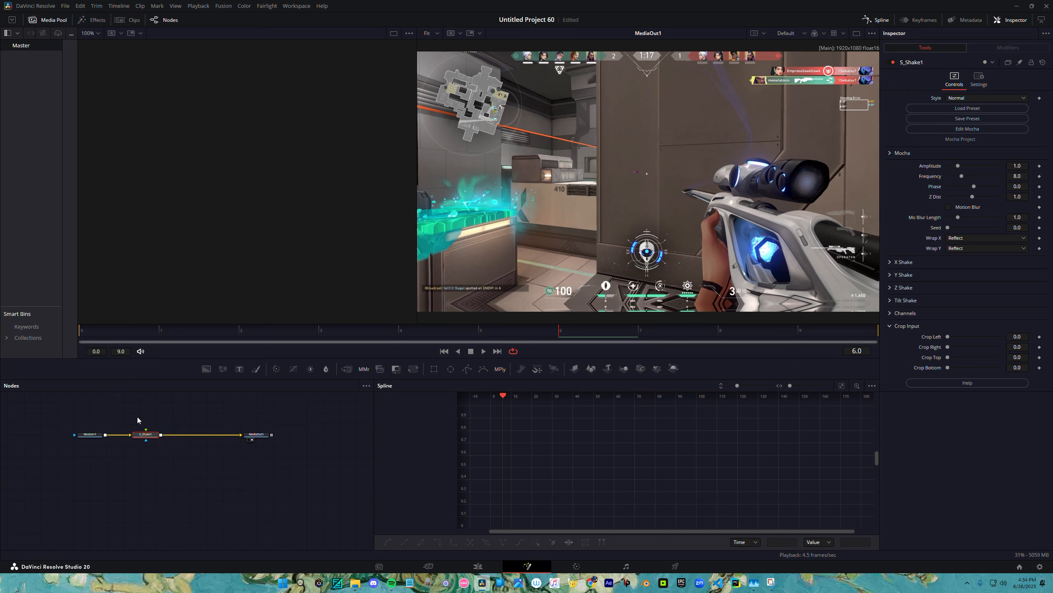
Go to frame 0 and set the S_Shake node's Frequency to 5.
left_click(83, 341)
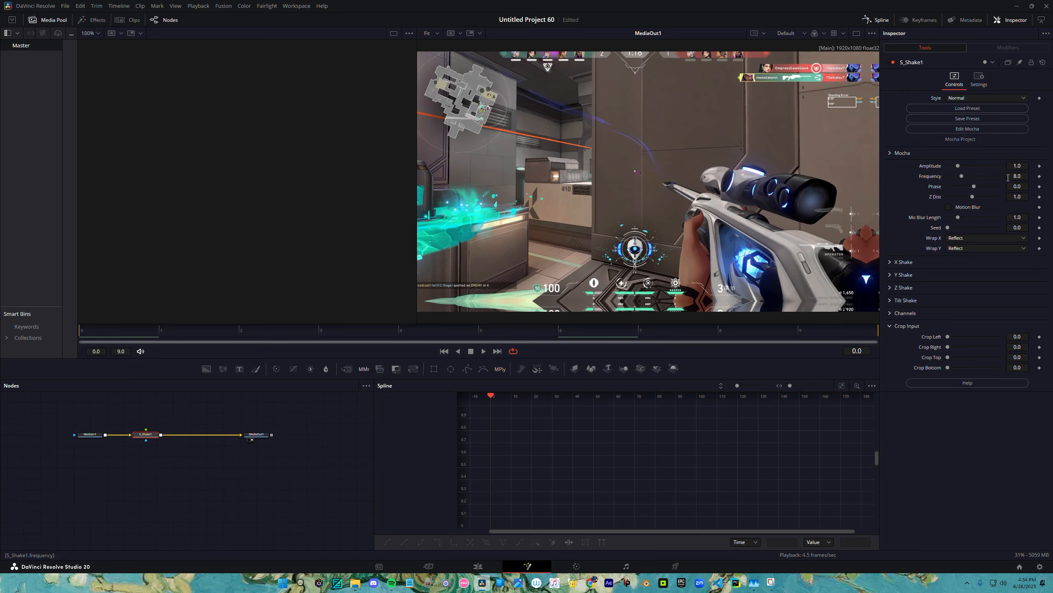
left_click(1023, 179)
type("5")
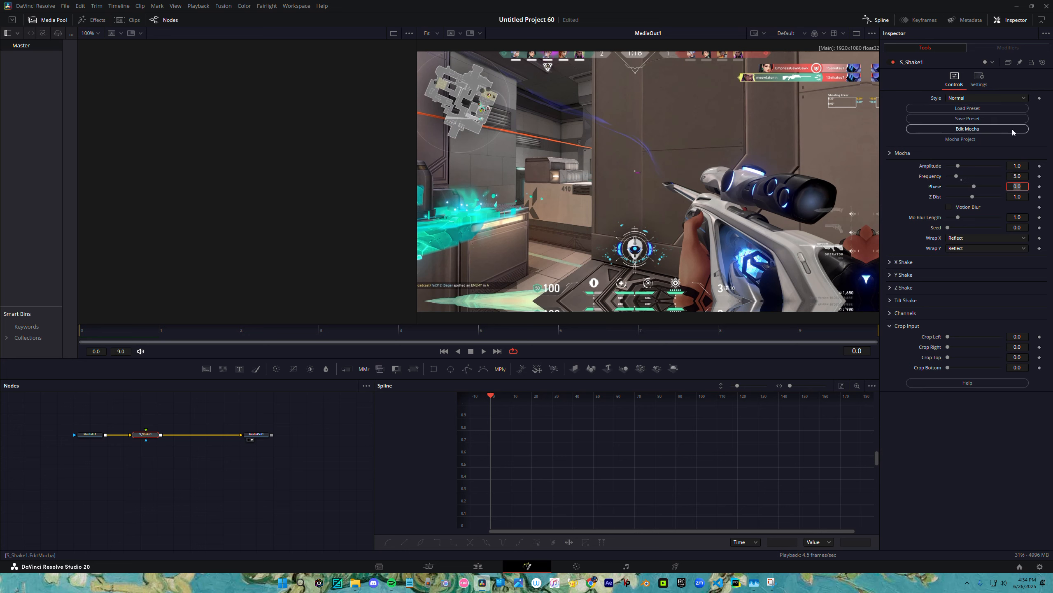
Keyframe the S_Shake Amplitude at 2 on frame 0 and at 0 on frame 9.
left_click(1024, 165)
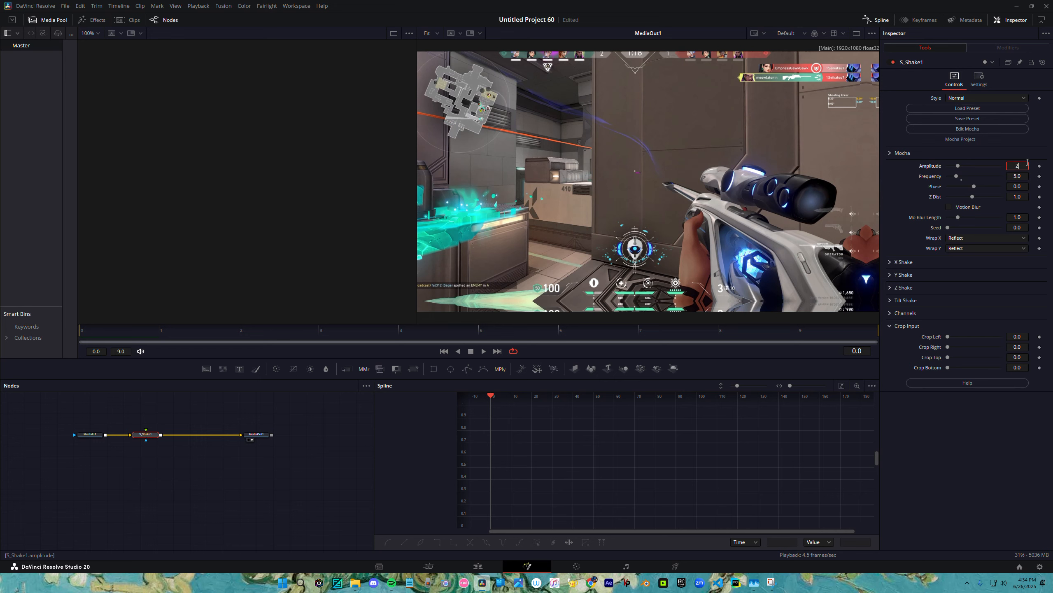
type("2")
key("Tab")
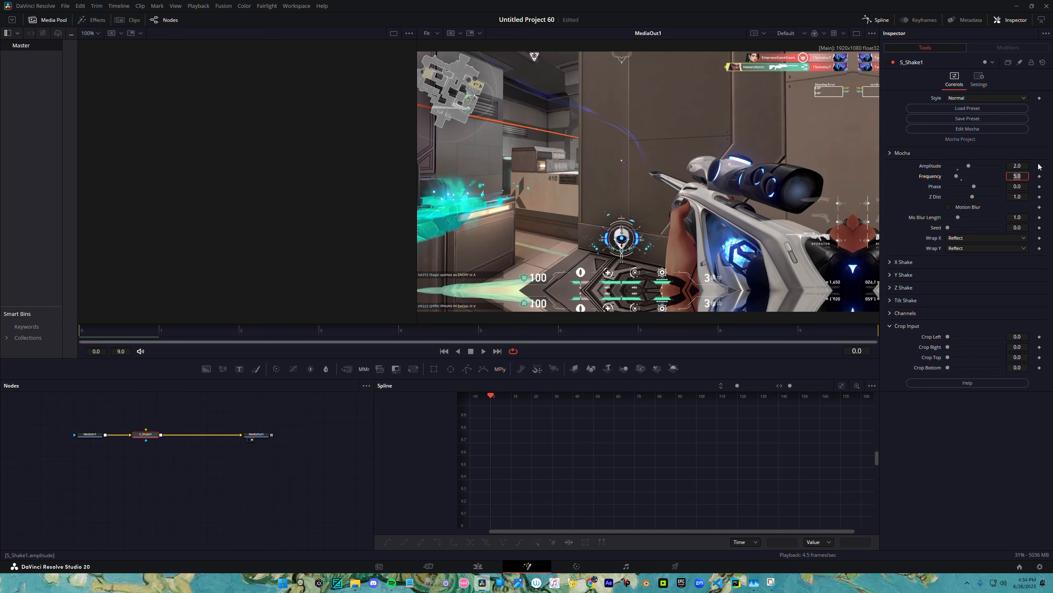
left_click(1039, 165)
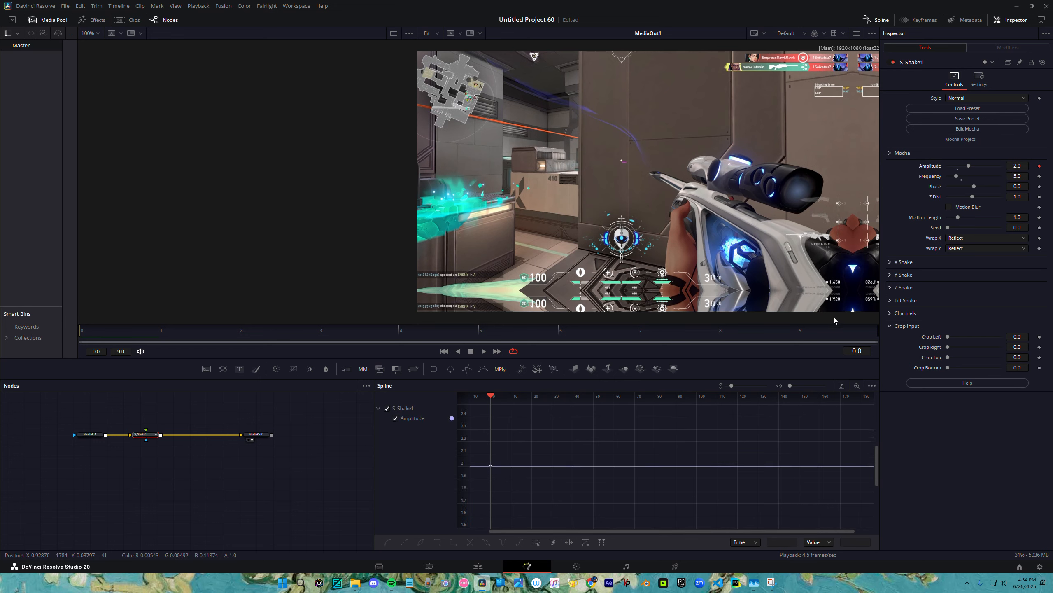
key("End")
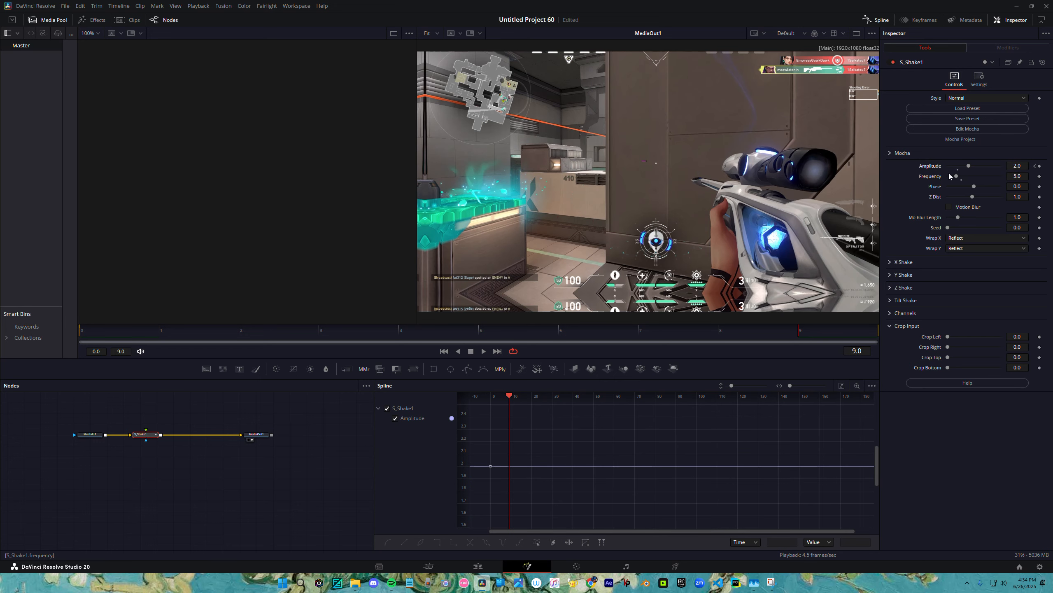
left_click_drag(968, 166, 918, 169)
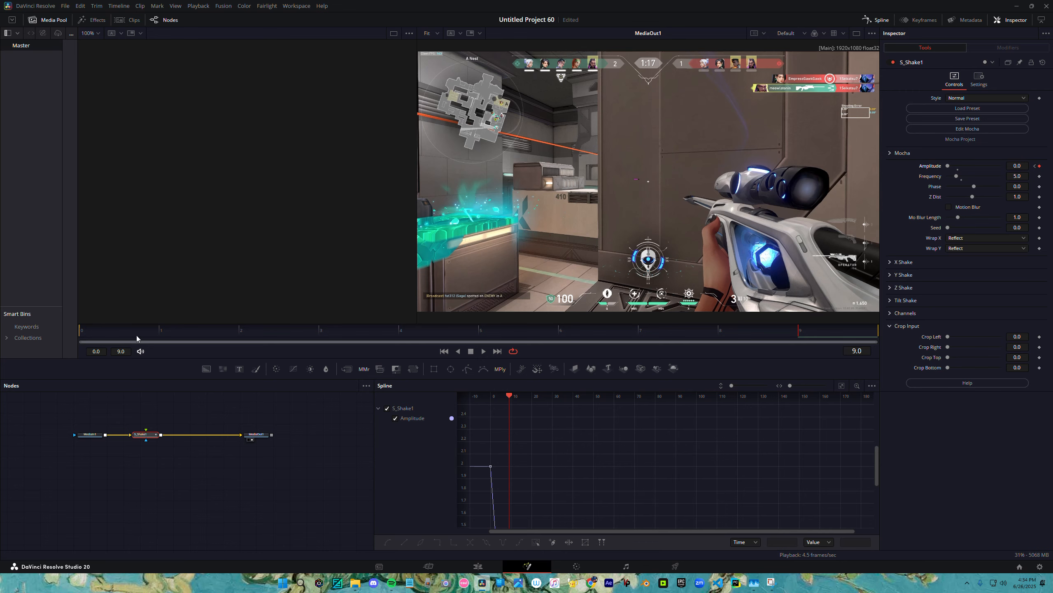
At frame 0, set Y Rand Amp to about 0.0209, X Rand Amp to about 0.0339 and Seed to about 0.051.
key("Home")
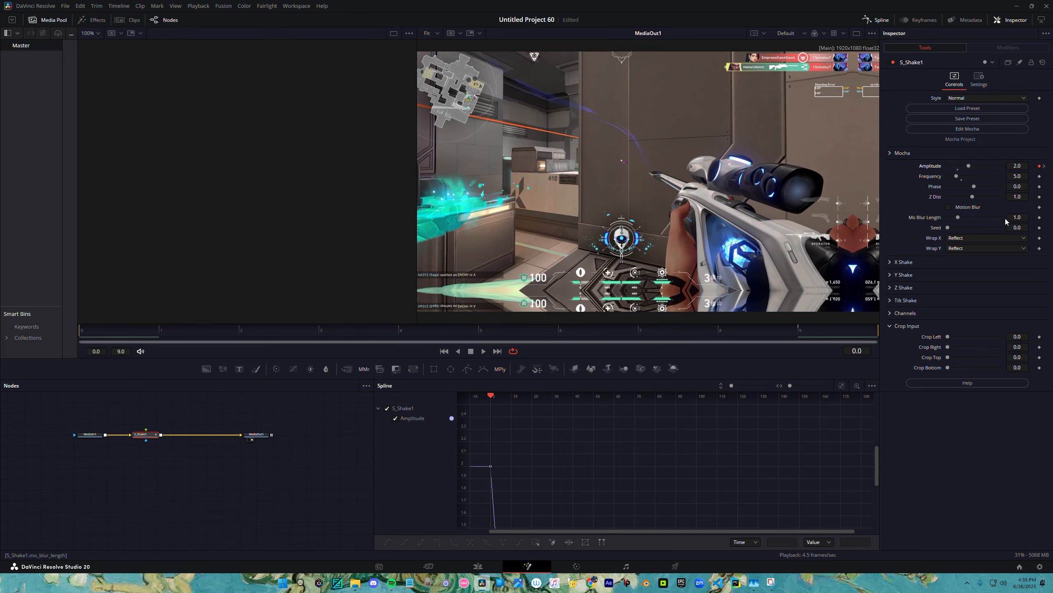
mouse_move(1016, 228)
left_mouse_down()
mouse_move(1029, 227)
mouse_move(1015, 228)
left_mouse_up()
left_click(892, 263)
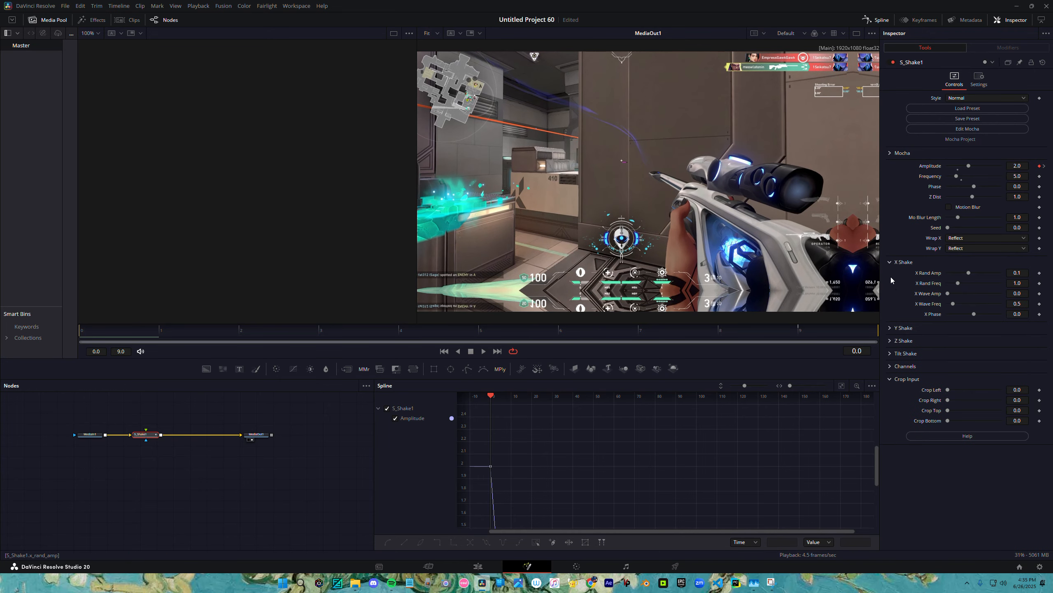
left_click(890, 329)
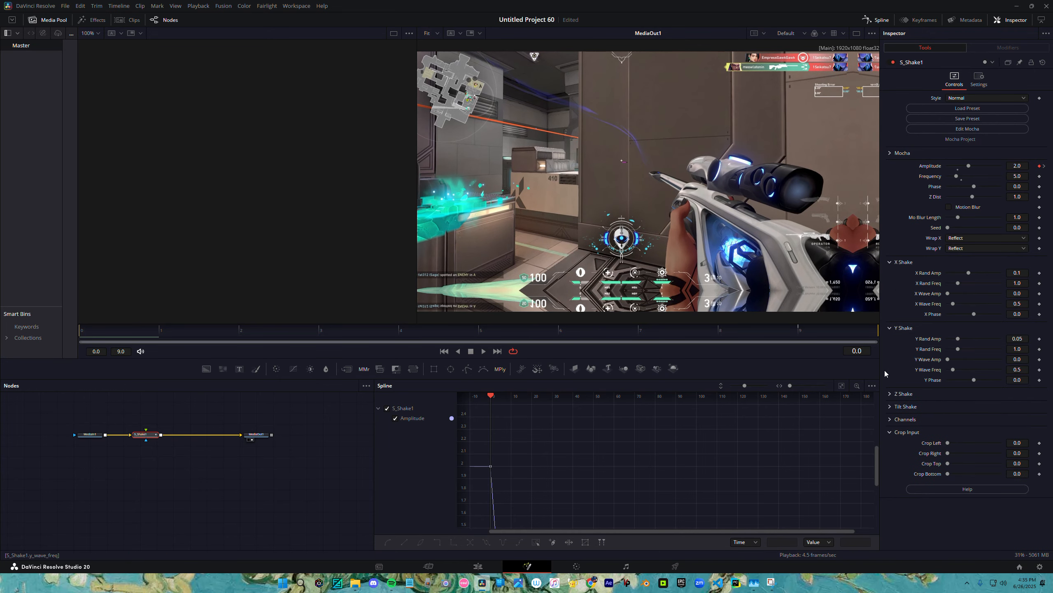
left_click(893, 407)
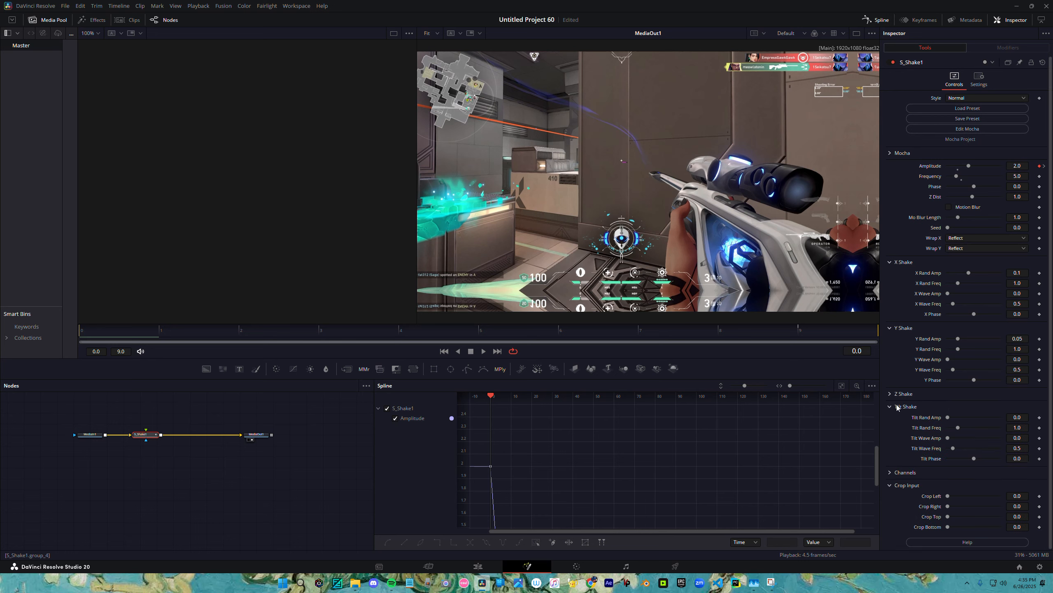
left_click(893, 486)
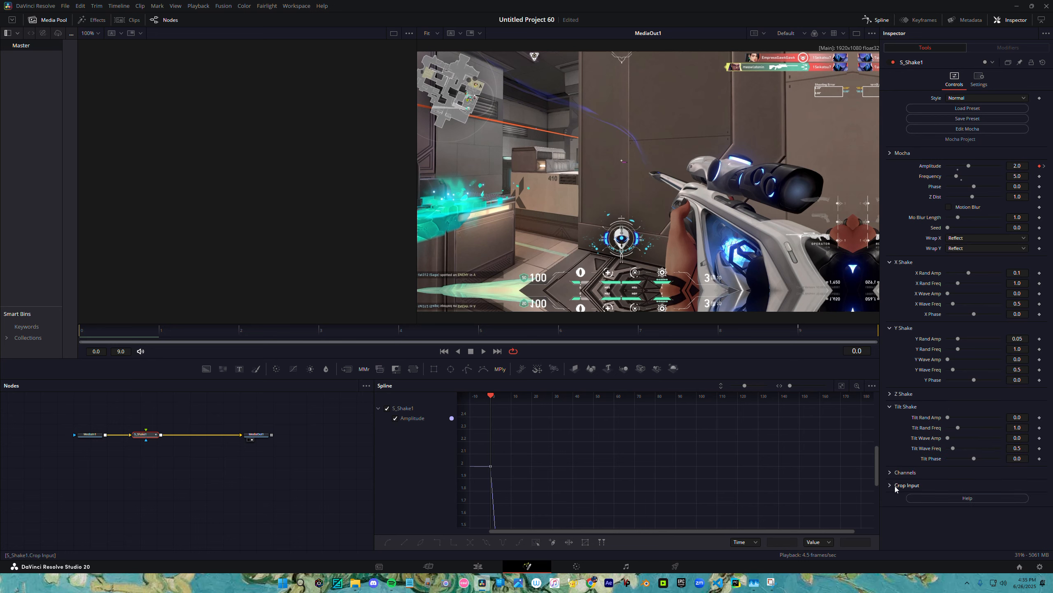
left_click_drag(1023, 341, 1013, 339)
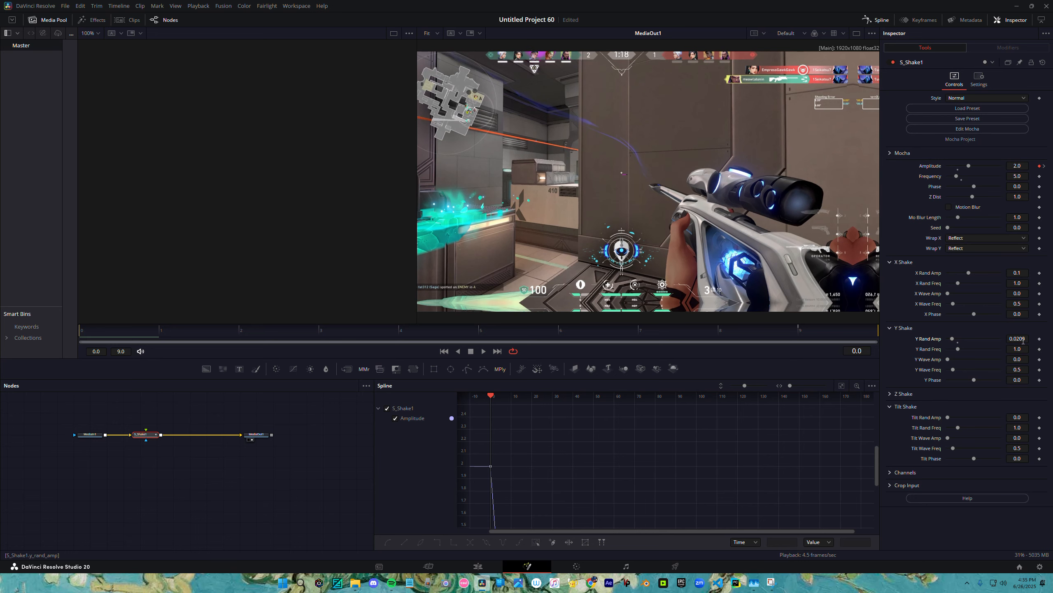
left_click_drag(1017, 272, 1003, 273)
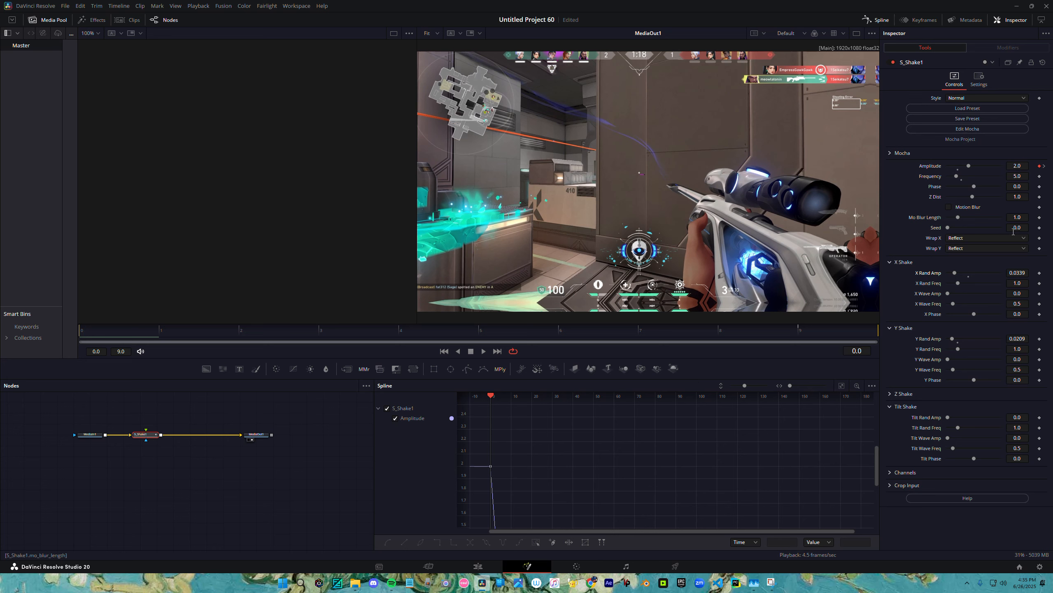
left_click_drag(1013, 232, 1013, 232)
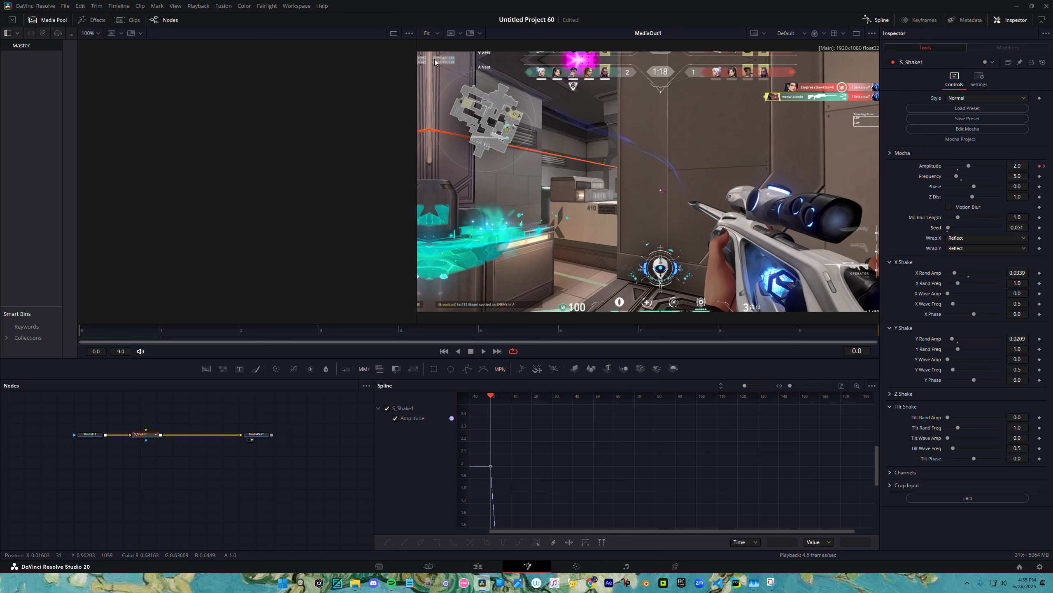
Fit the S_Shake Amplitude curve in the spline view and smooth both of its keyframes.
left_click(841, 387)
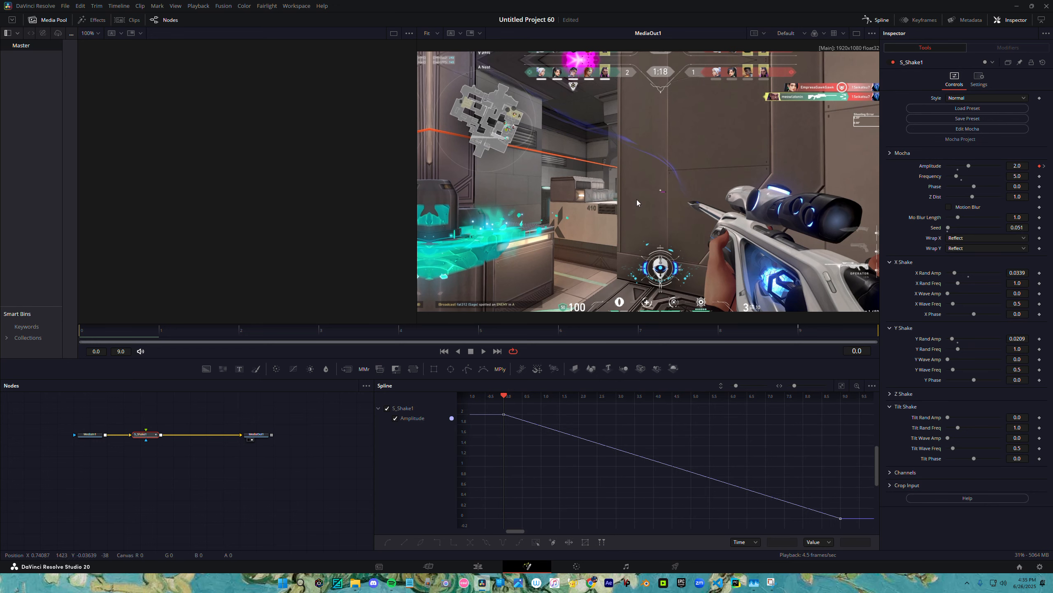
scroll(527, 438, "down", 2)
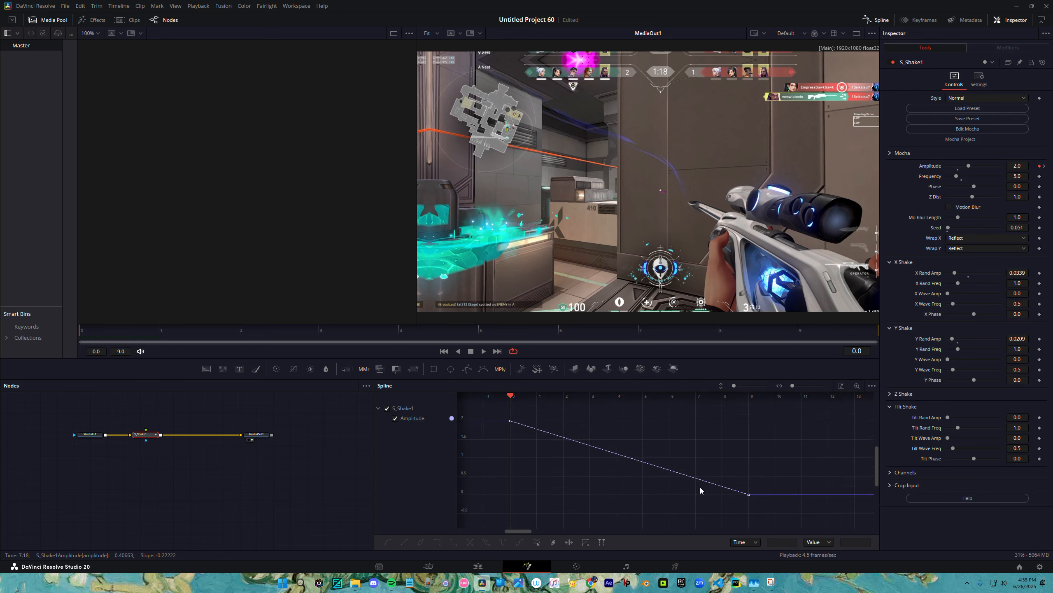
left_click(667, 477)
left_click(636, 489)
key("ctrl+a")
key("shift+s")
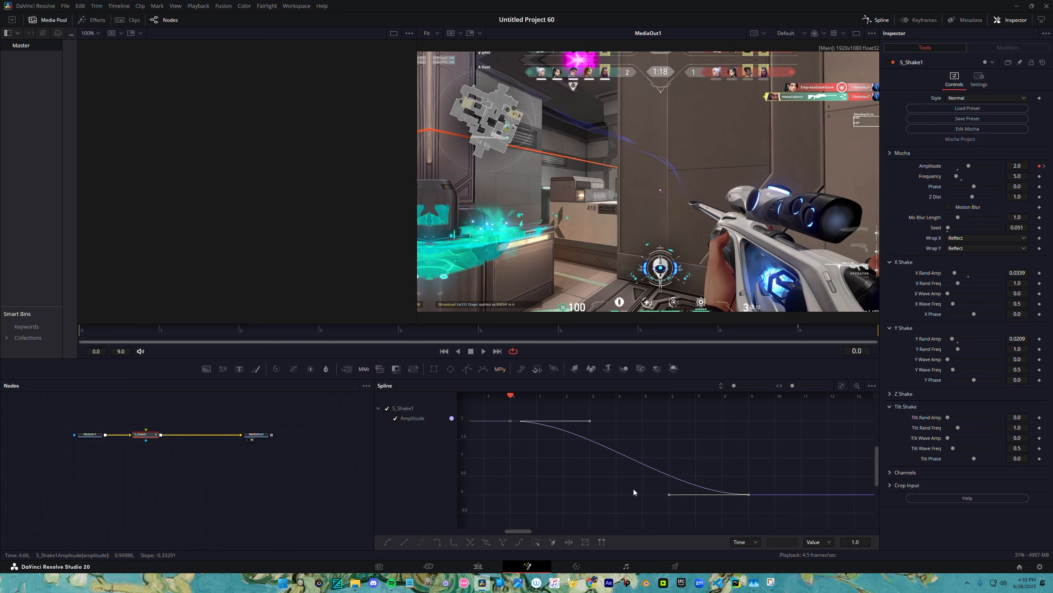
Reshape the S_Shake Amplitude curve into a steep initial drop with a long ease-out using both keyframe handles, and preview the shake.
left_click_drag(592, 421, 525, 500)
left_click_drag(668, 495, 524, 495)
left_click(553, 456)
key("space")
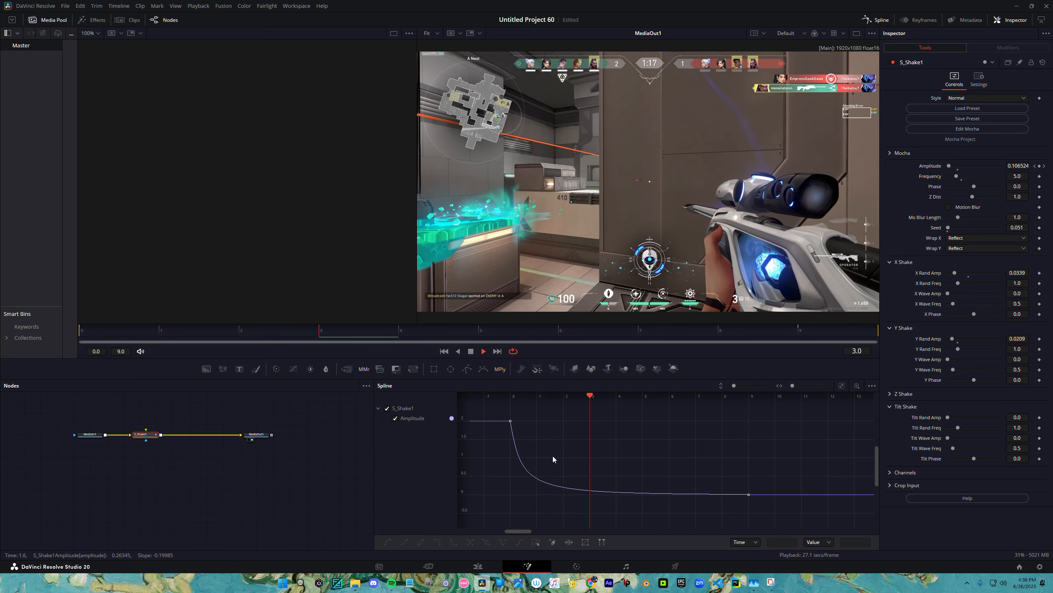
key("space")
left_click(135, 329)
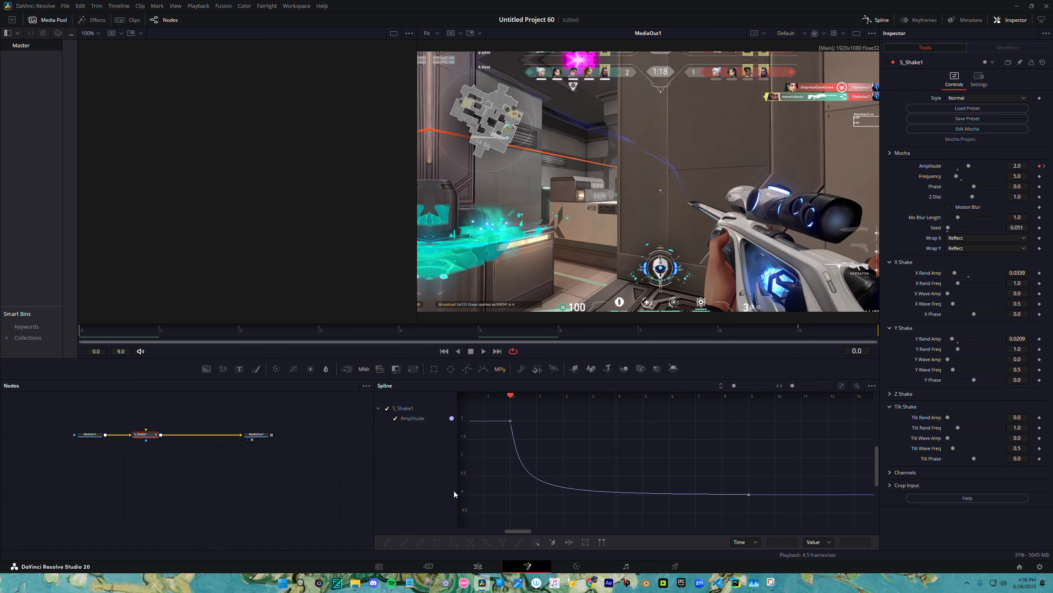
Play the montage on the Edit page several times from just before the first adjustment clips to check the shake against the music.
left_click(478, 566)
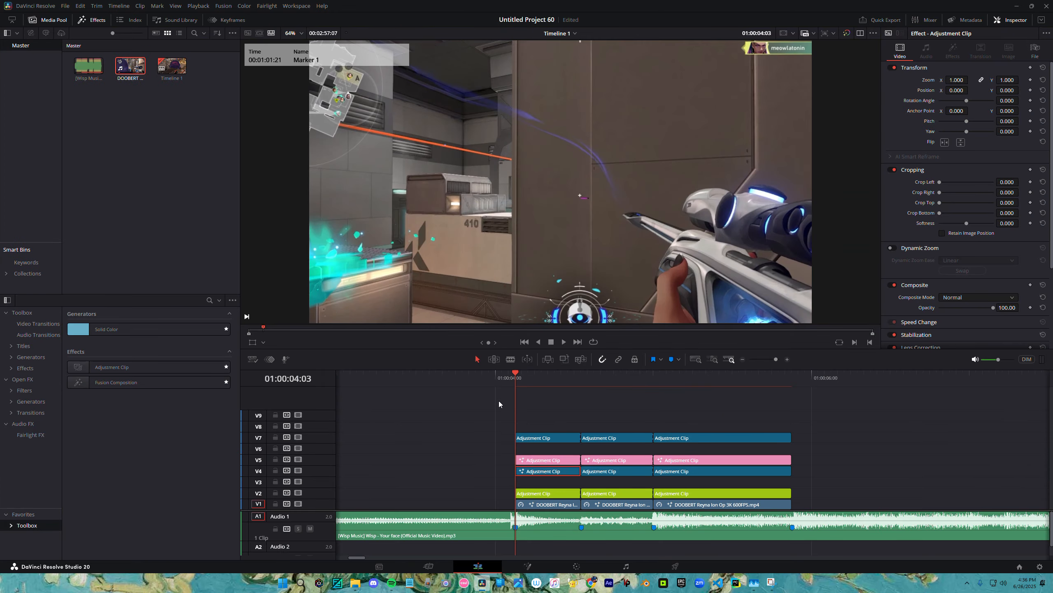
left_click(417, 375)
key("space")
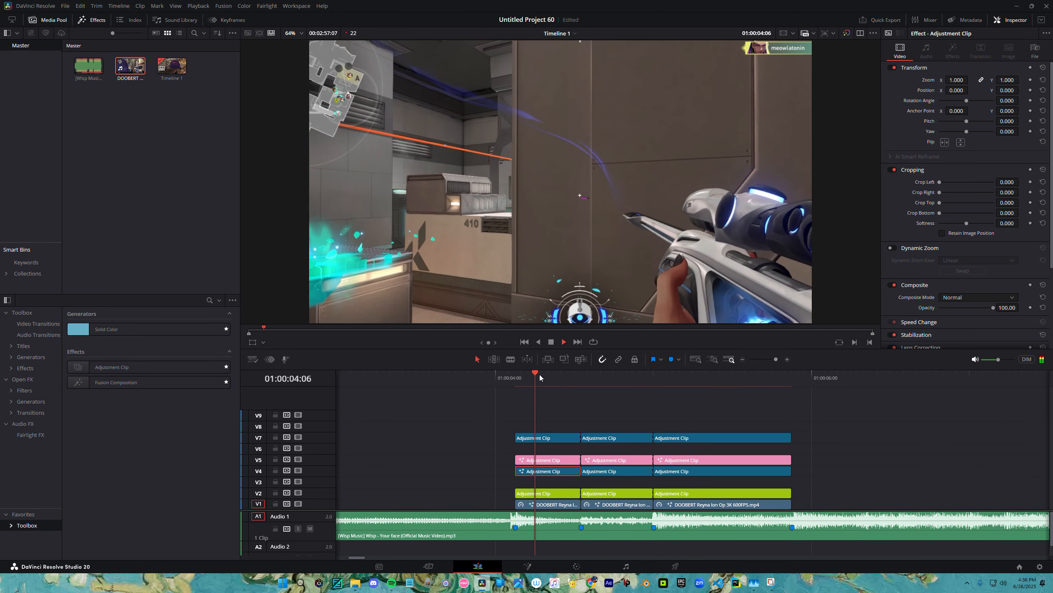
left_click(450, 374)
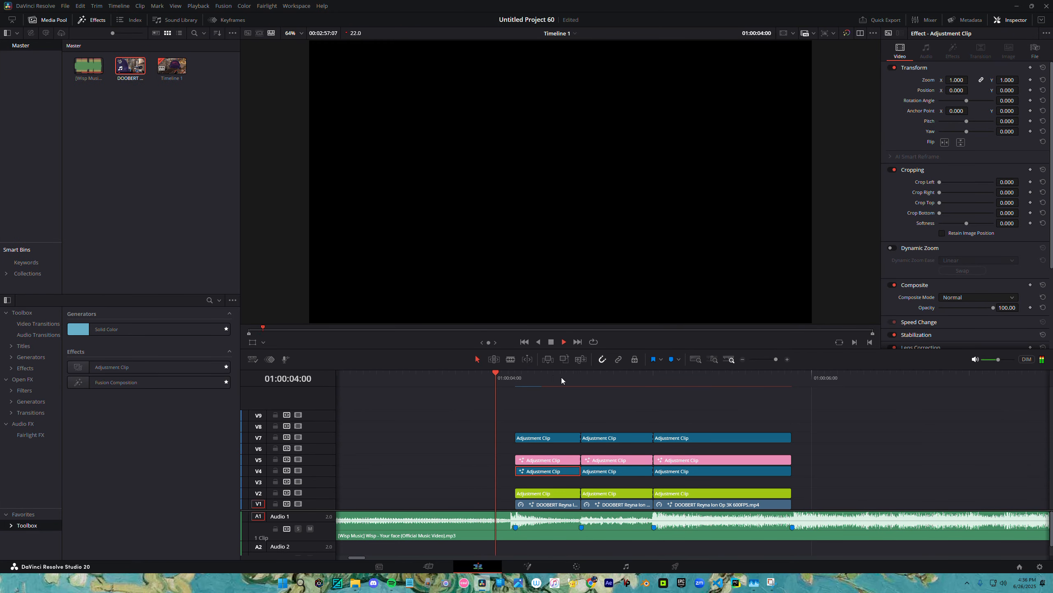
key("space")
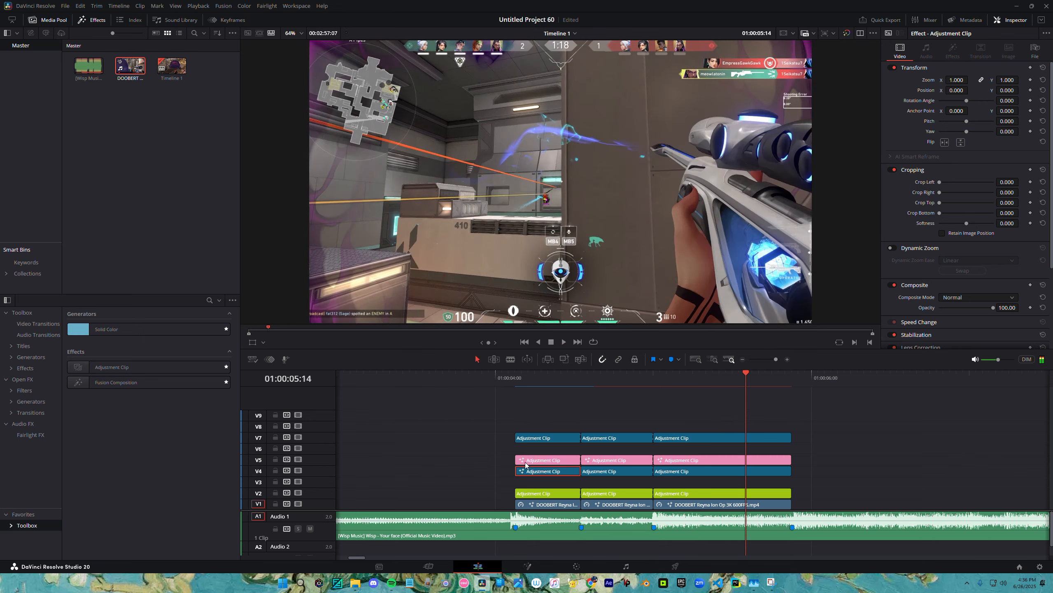
left_click(418, 377)
key("space")
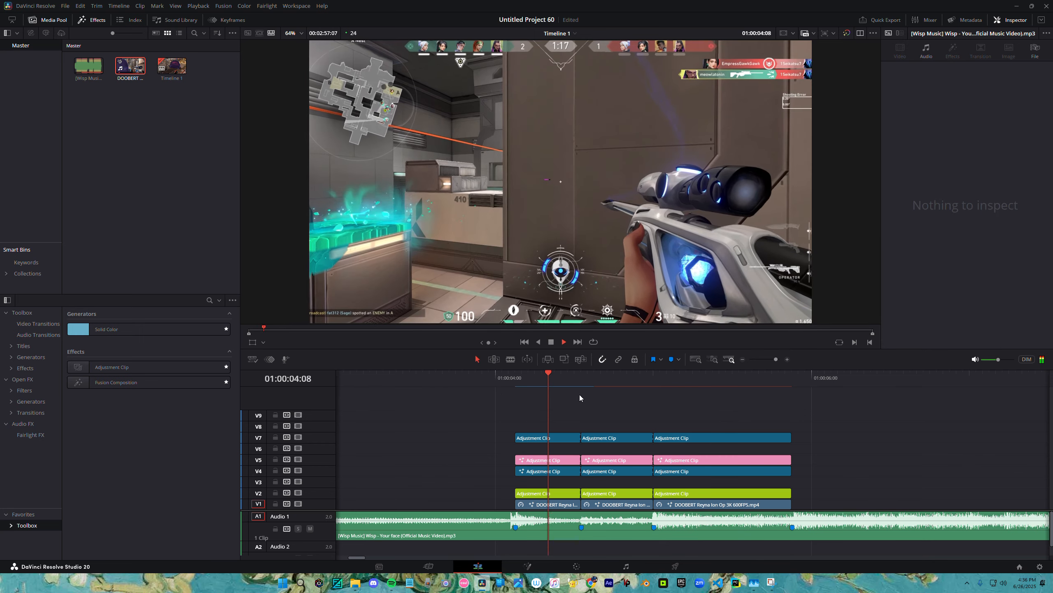
key("space")
left_click(482, 374)
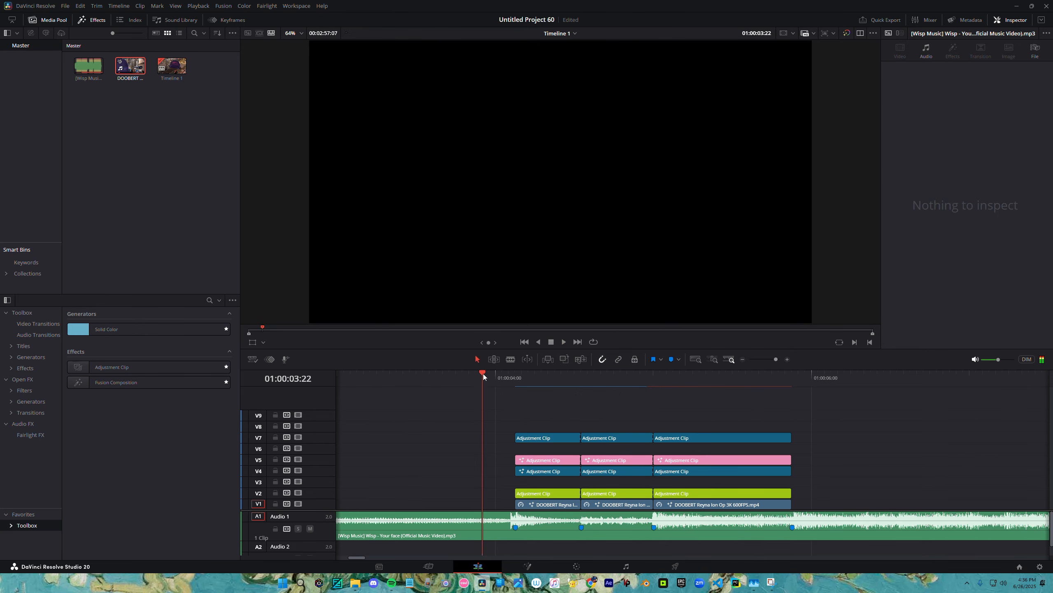
key("space")
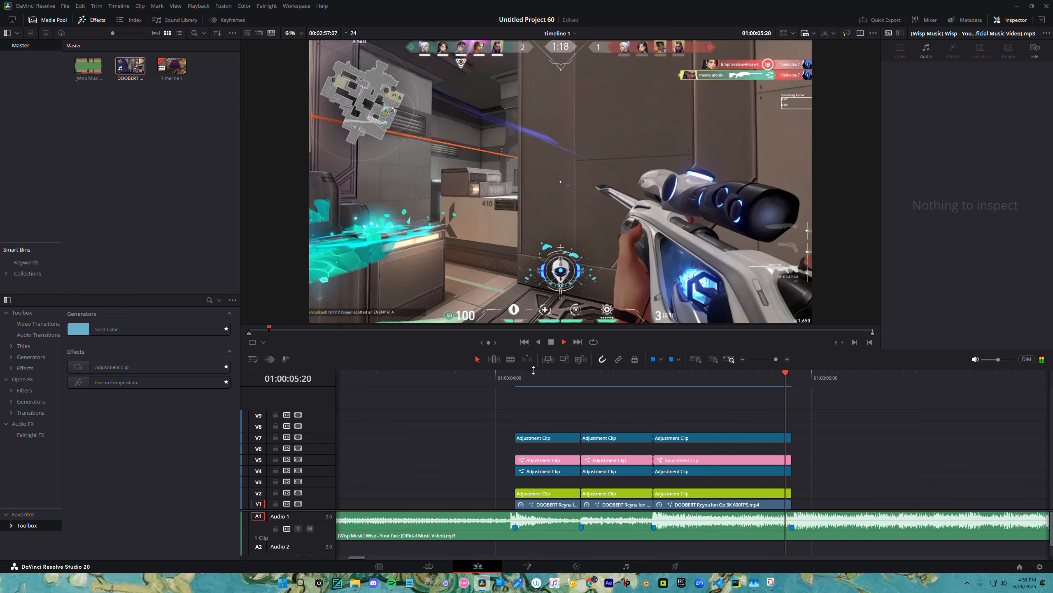
key("space")
Reopen the first V4 adjustment clip in Fusion and set Tilt Rand Amp to 1.5, X Rand Amp to about 0.0387 and Y Rand Amp to about 0.0235.
mouse_move(508, 382)
left_mouse_down()
mouse_move(524, 384)
mouse_move(515, 387)
left_mouse_up()
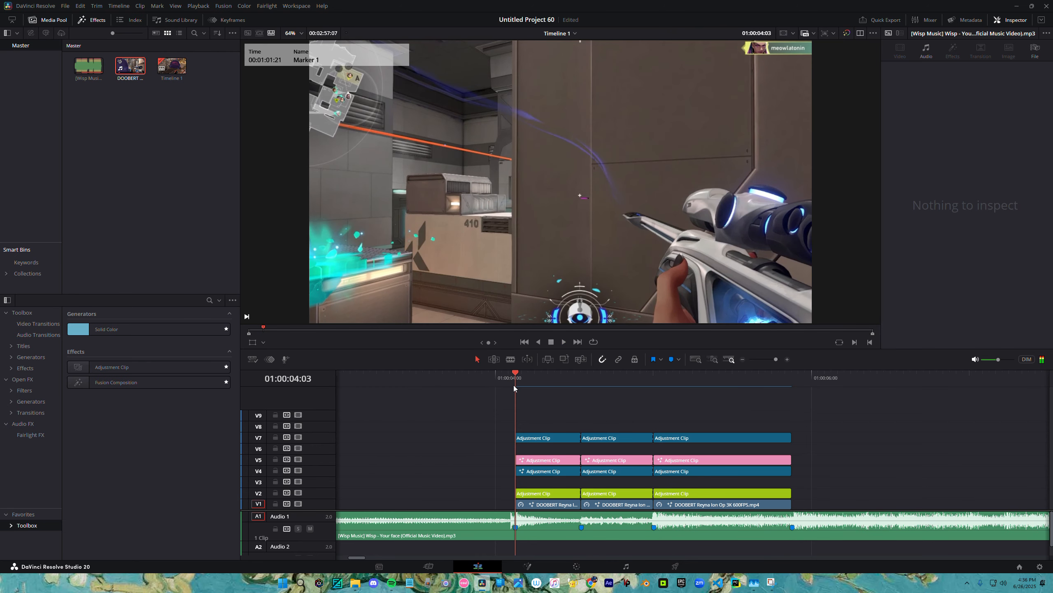
left_click(529, 492)
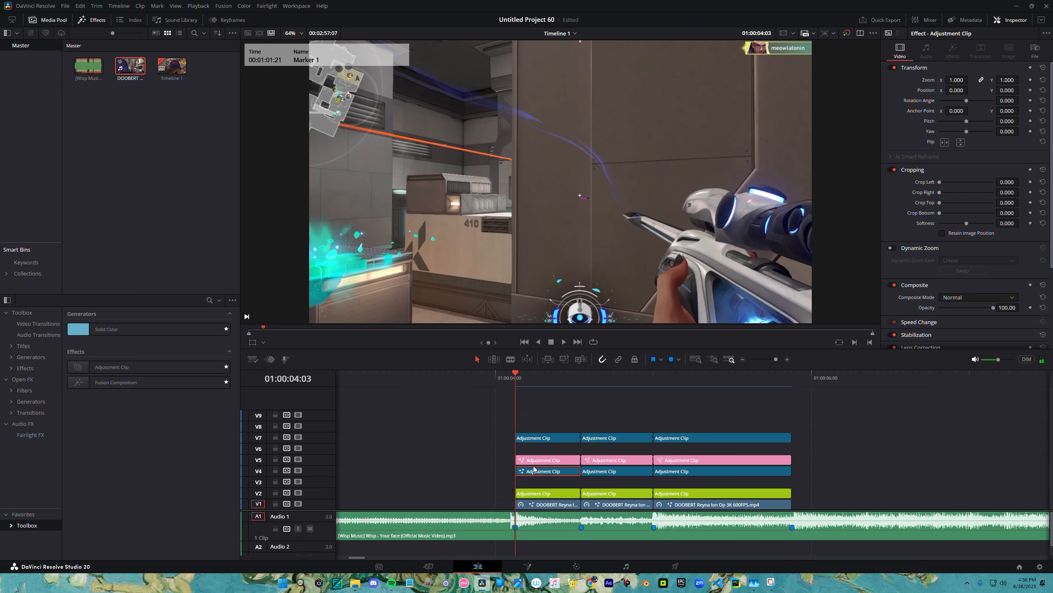
key("shift+5")
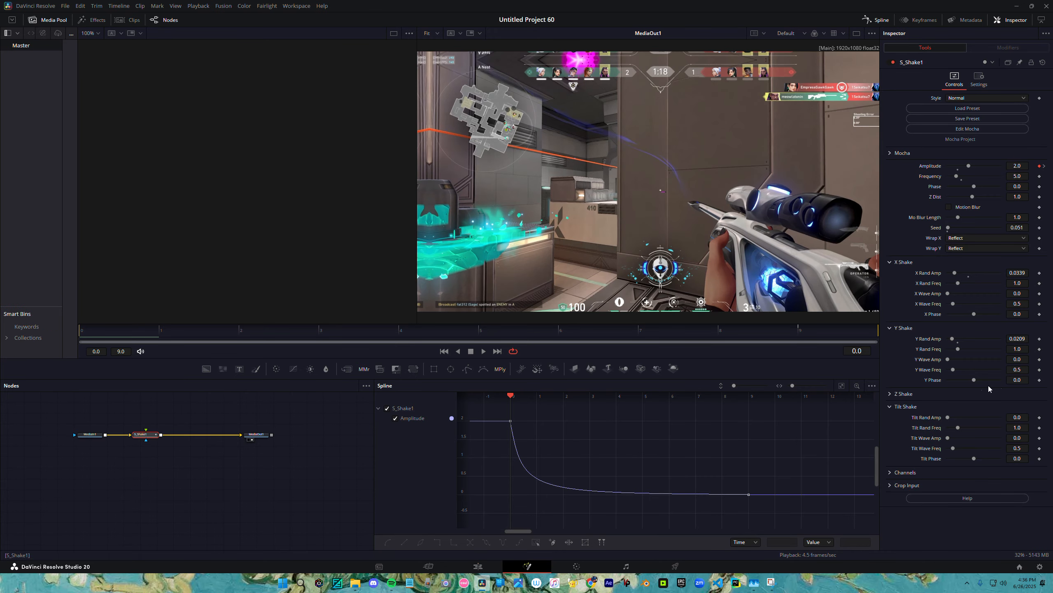
left_click_drag(1023, 416, 1030, 416)
key("space")
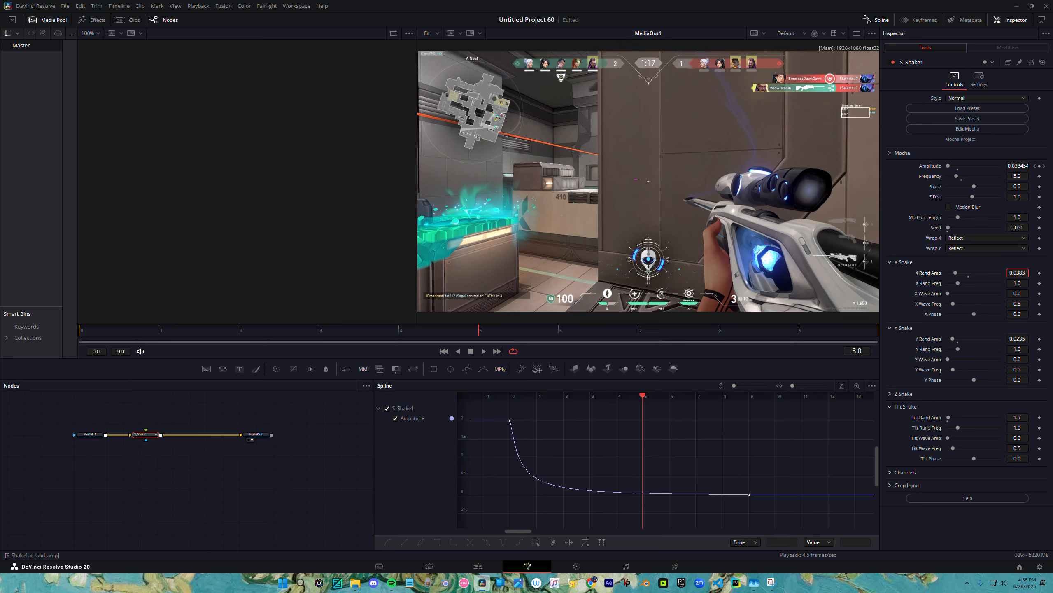
Preview a slightly higher shake frequency, and set the S_Shake Frequency to 6.5.
left_click_drag(1017, 176, 1038, 176)
key("space")
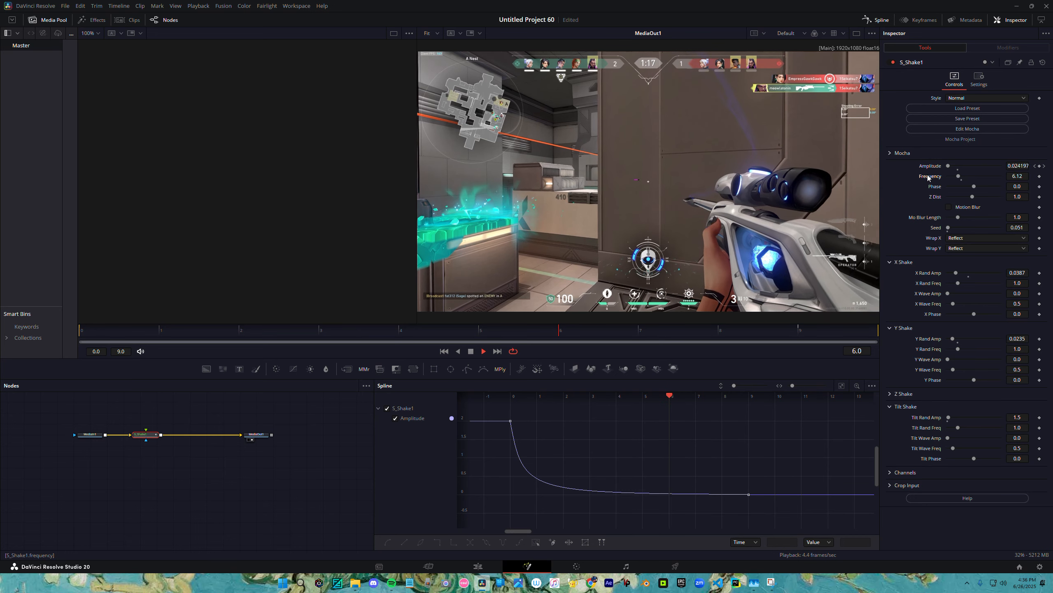
key("space")
left_click(1022, 175)
double_click(1022, 176)
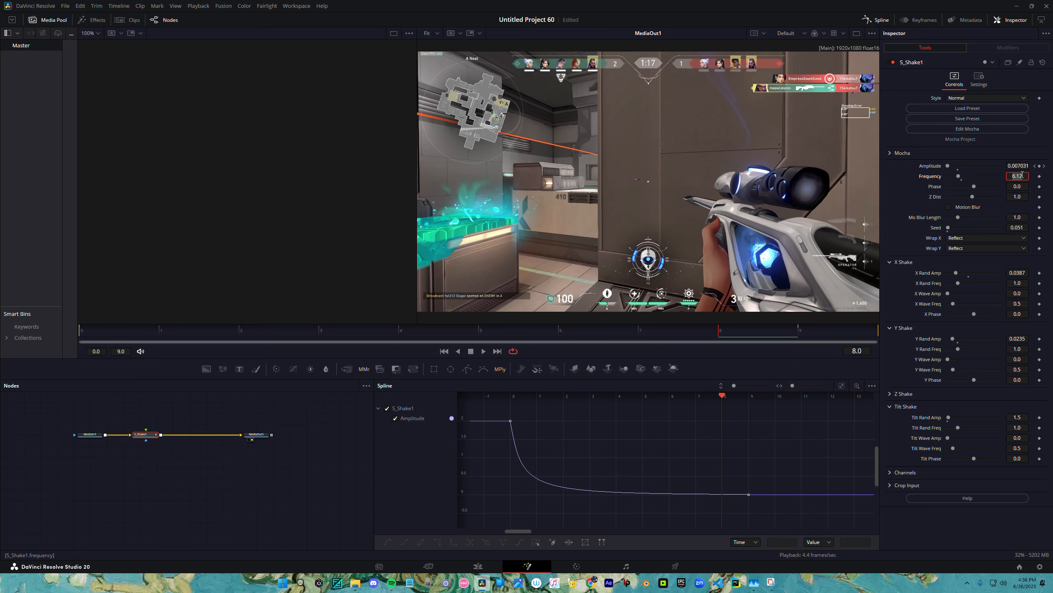
type("6.5")
key("Tab")
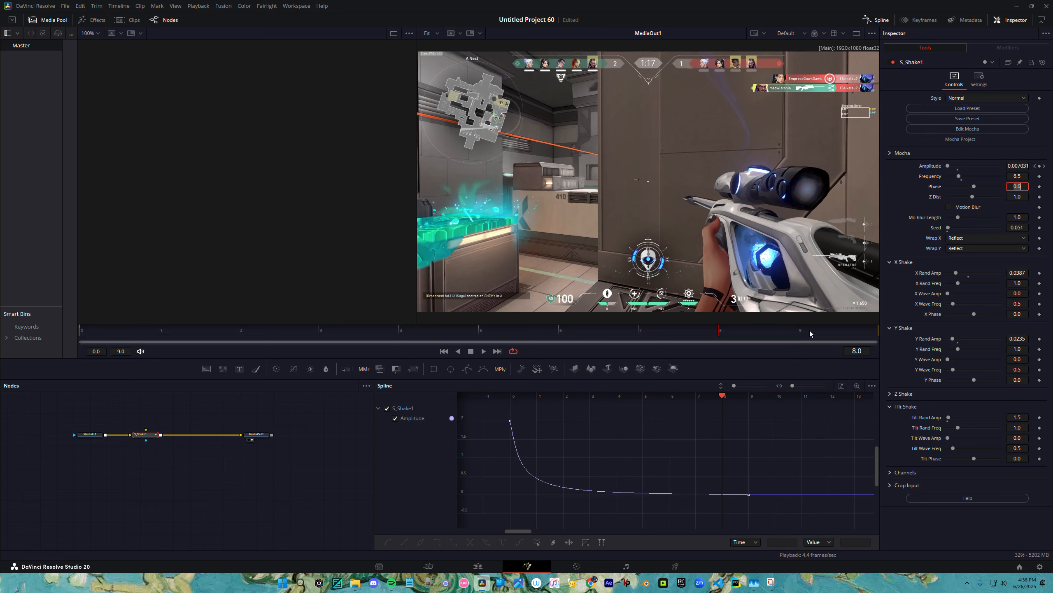
scroll(654, 426, "down", 2)
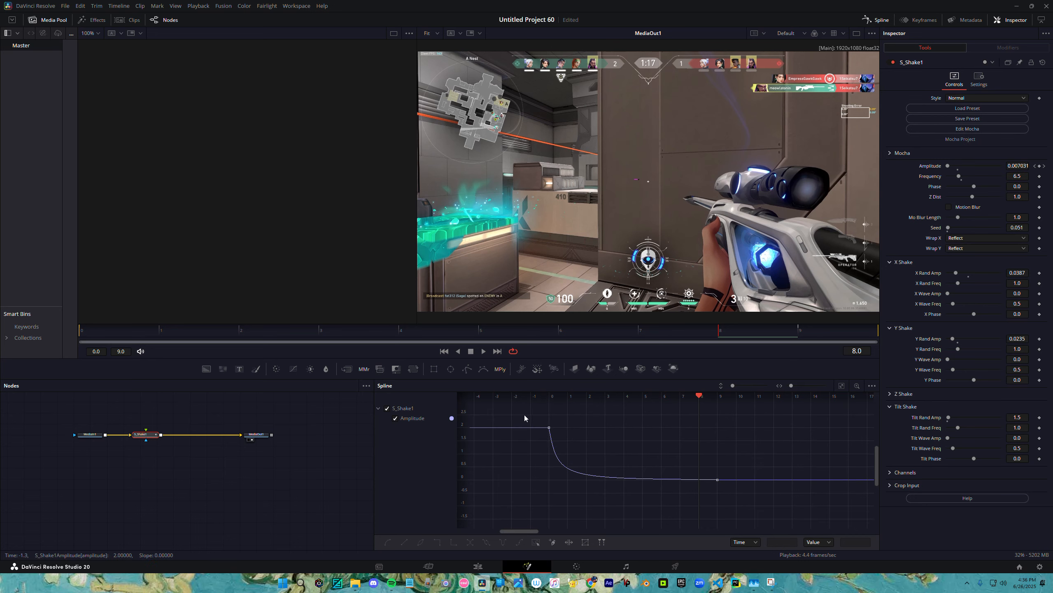
Open the second V4 adjustment clip in Fusion and insert the saved "main shake" preset node midway between MediaIn1 and MediaOut1.
left_click(479, 567)
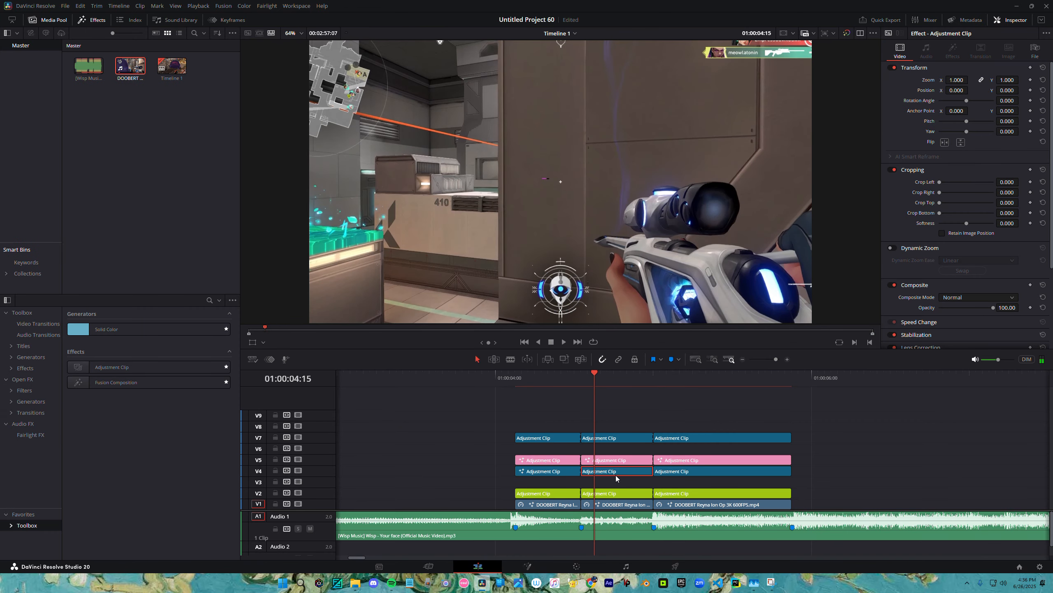
key("shift+5")
key("shift+space")
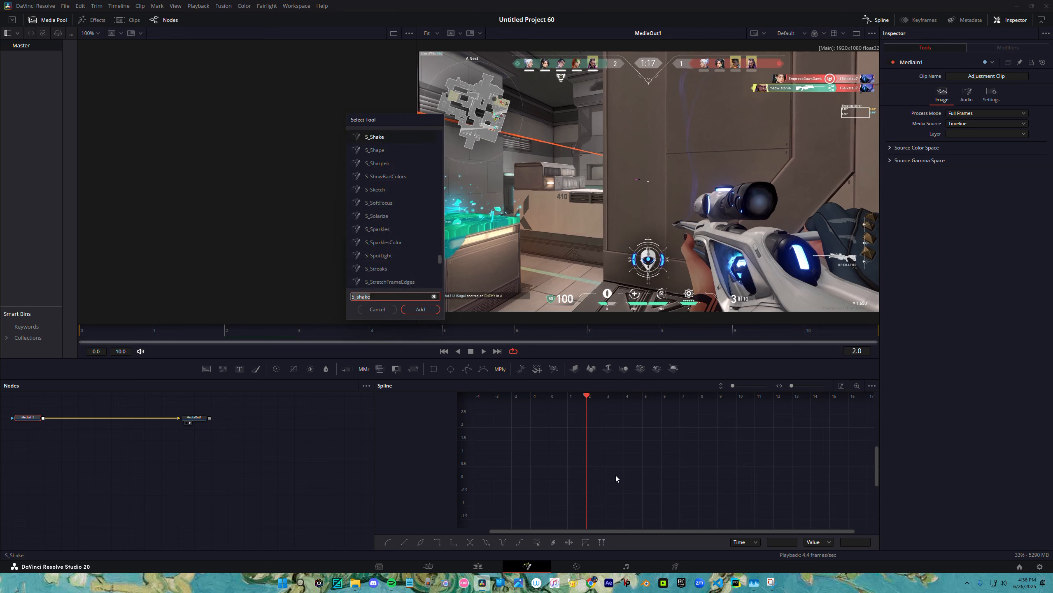
type("S_sha")
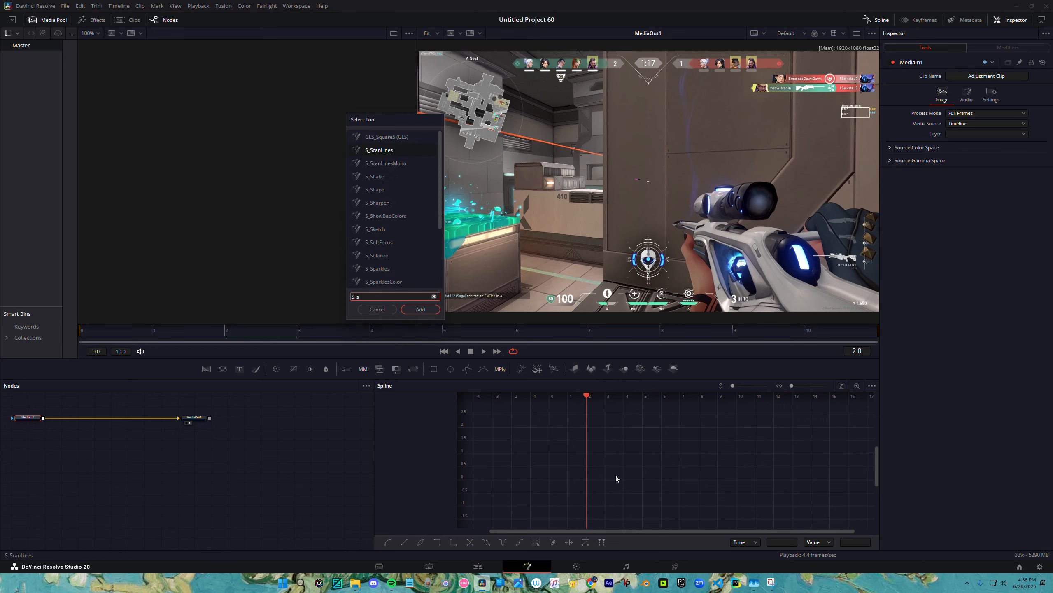
key("BackSpace")
key("BackSpace")
key("BackSpace")
key("BackSpace")
key("BackSpace")
type("main")
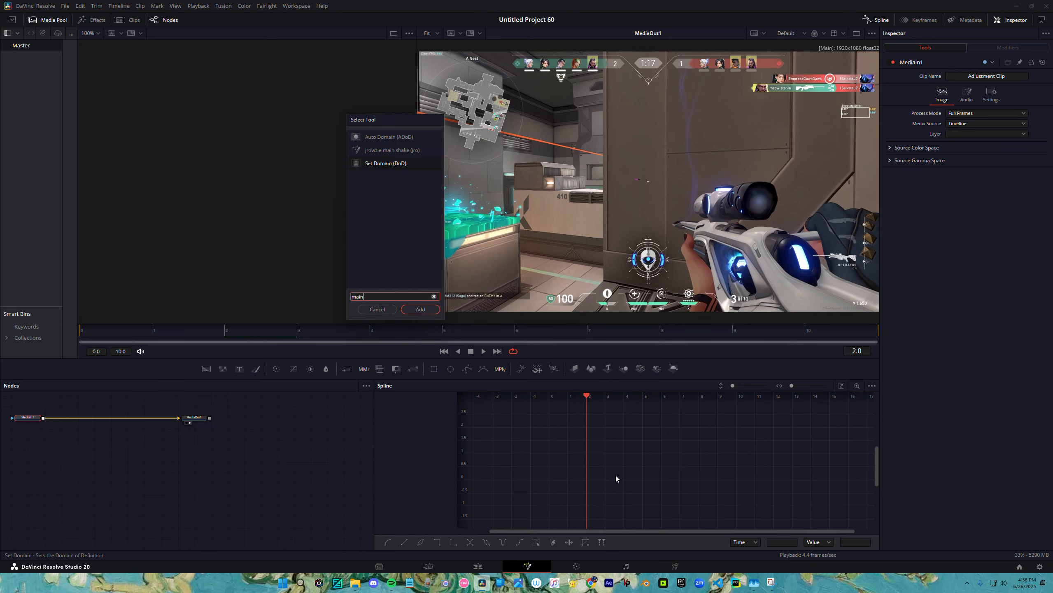
key("Up")
key("Return")
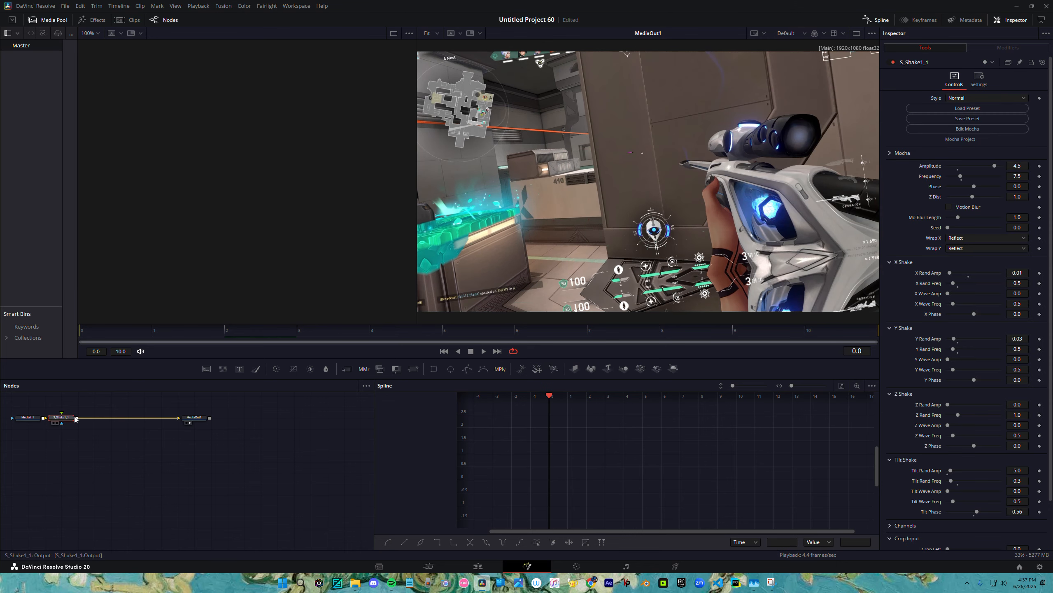
left_click_drag(68, 420, 120, 421)
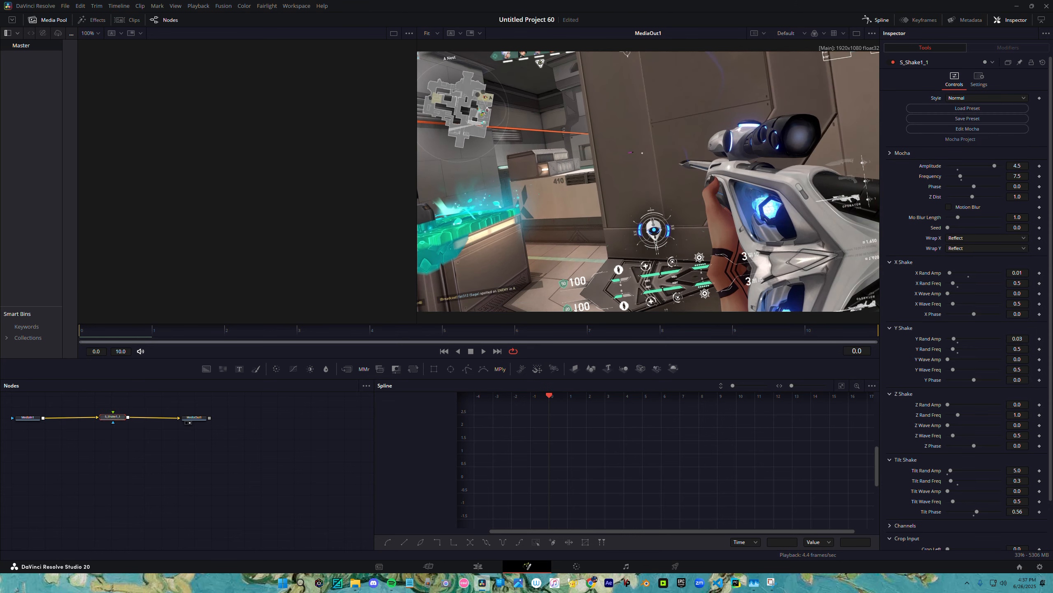
Set the new shake node's Frequency to 5.5 and keyframe its Amplitude at 2.5 on frame 0 and 0 on frame 10.
scroll(971, 378, "down", 2)
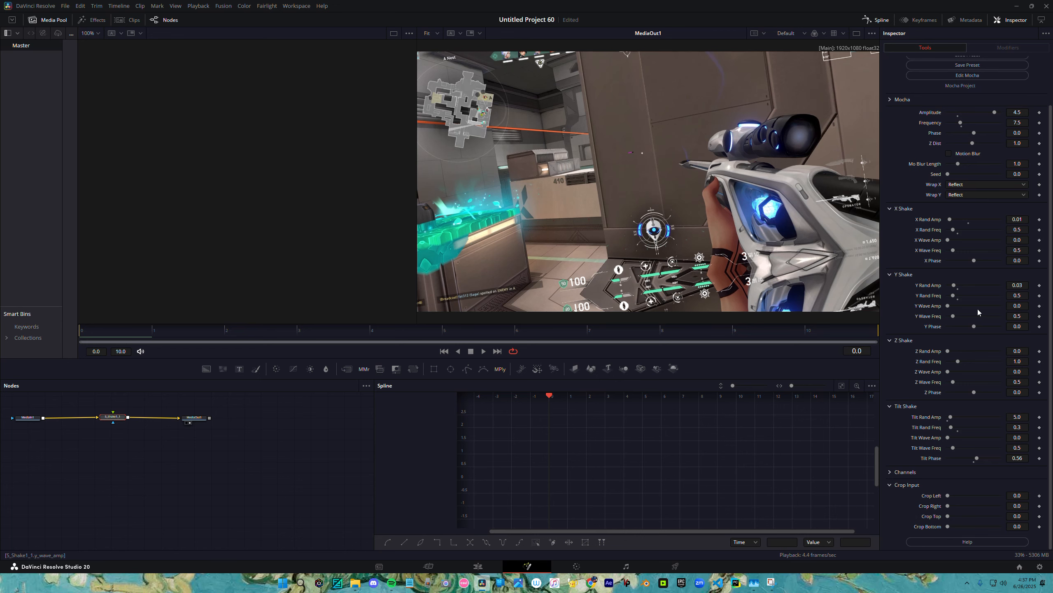
scroll(978, 308, "up", 2)
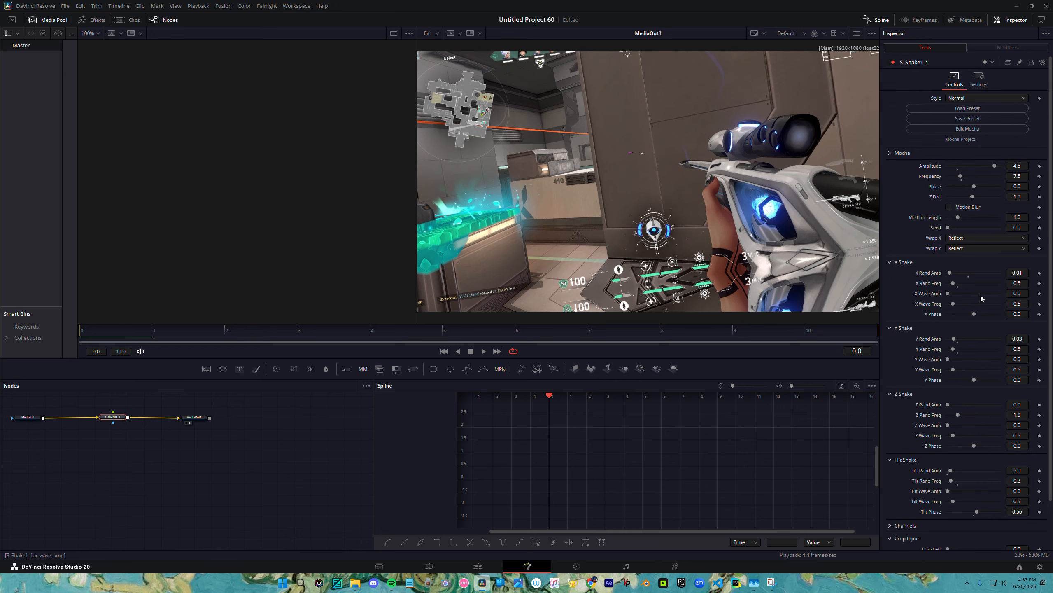
left_click(1039, 166)
type("2.5")
key("Return")
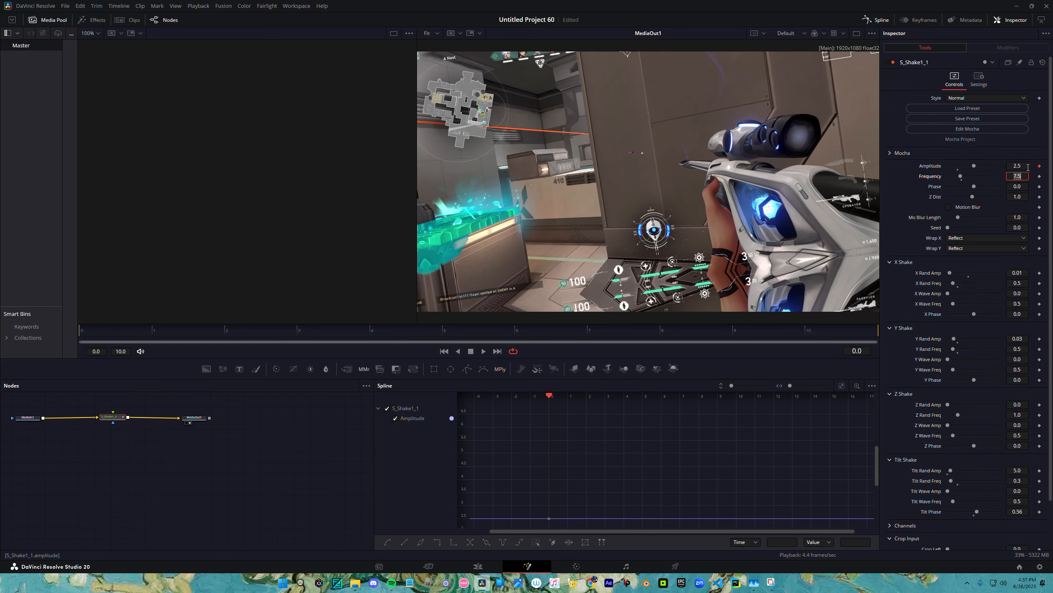
left_click(1015, 177)
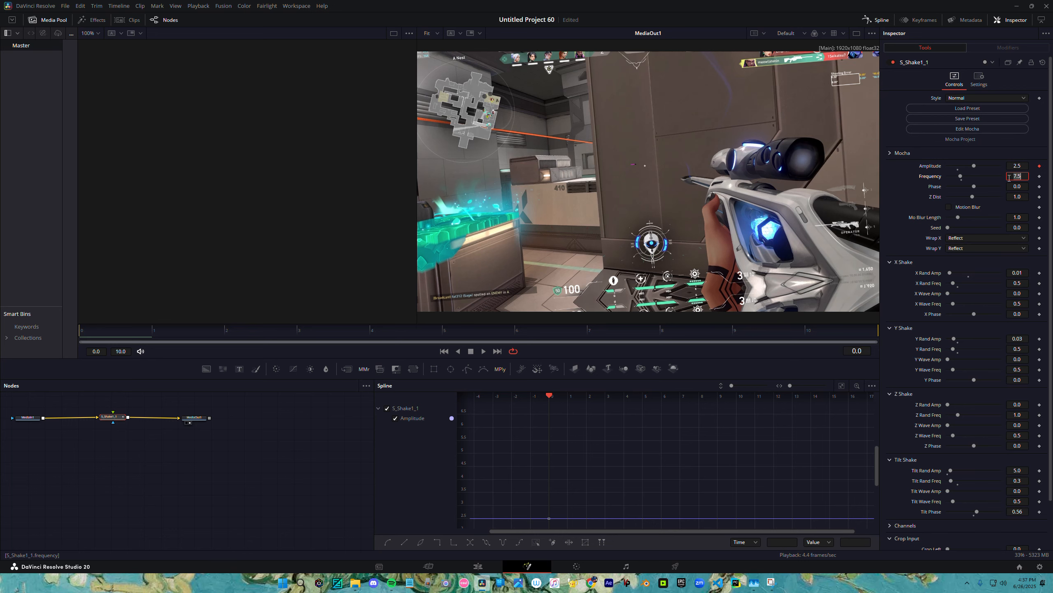
type("5.5")
key("Tab")
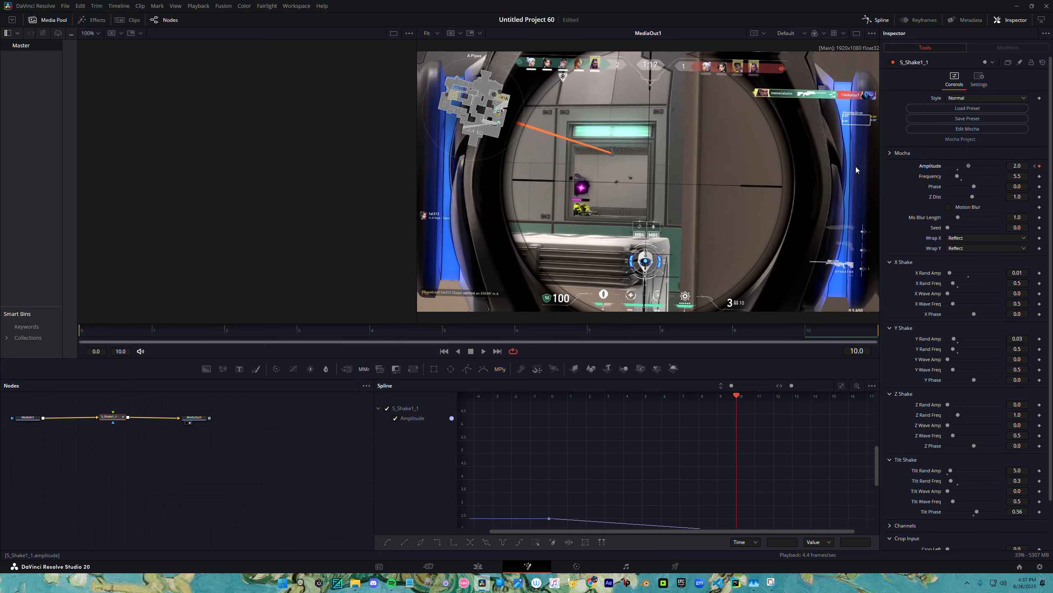
left_click_drag(974, 165, 947, 170)
left_click(85, 334)
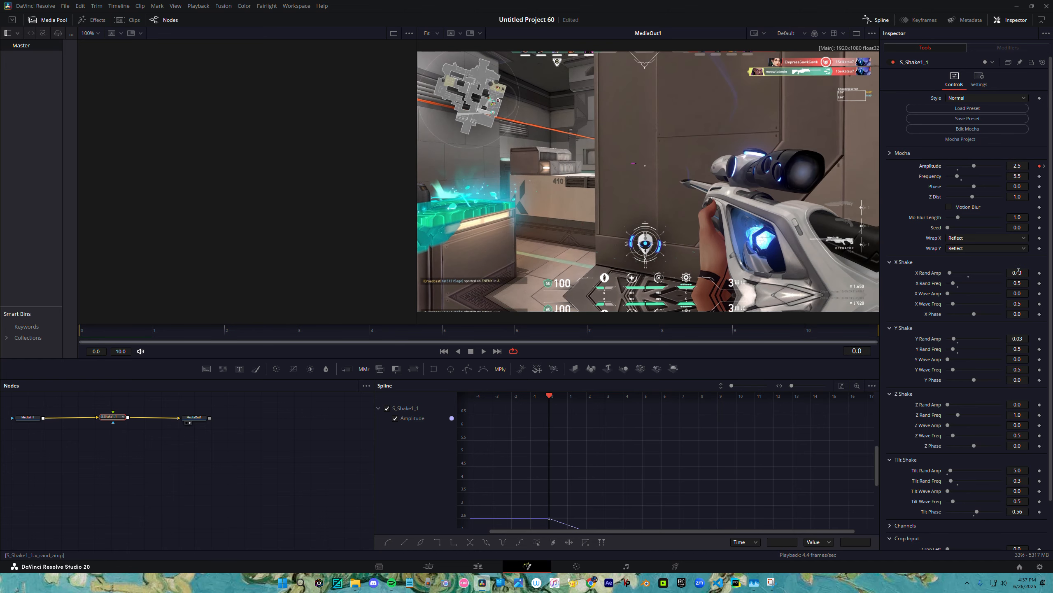
Set X Rand Amp to about 0.0403, Y Rand Amp to 0.0253, Y Rand Freq to 0.494, Tilt Rand Amp to 3.03 and Seed to 0.063.
left_click_drag(1017, 273, 1043, 273)
mouse_move(1017, 339)
left_mouse_down()
mouse_move(1001, 339)
mouse_move(1019, 336)
left_mouse_up()
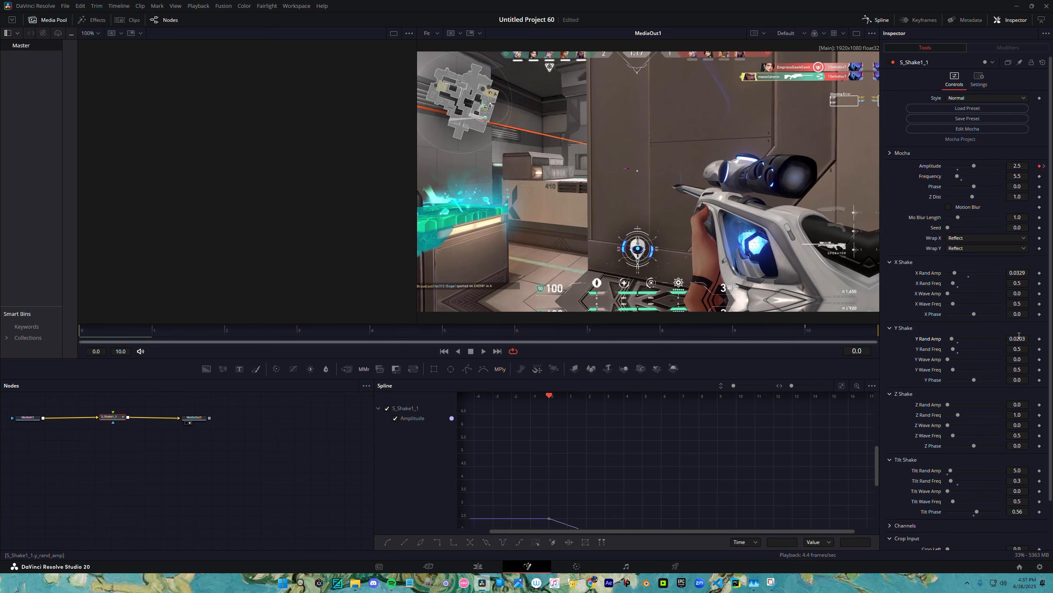
left_click_drag(1017, 273, 1023, 273)
mouse_move(1017, 349)
left_mouse_down()
mouse_move(1031, 338)
mouse_move(1022, 348)
left_mouse_up()
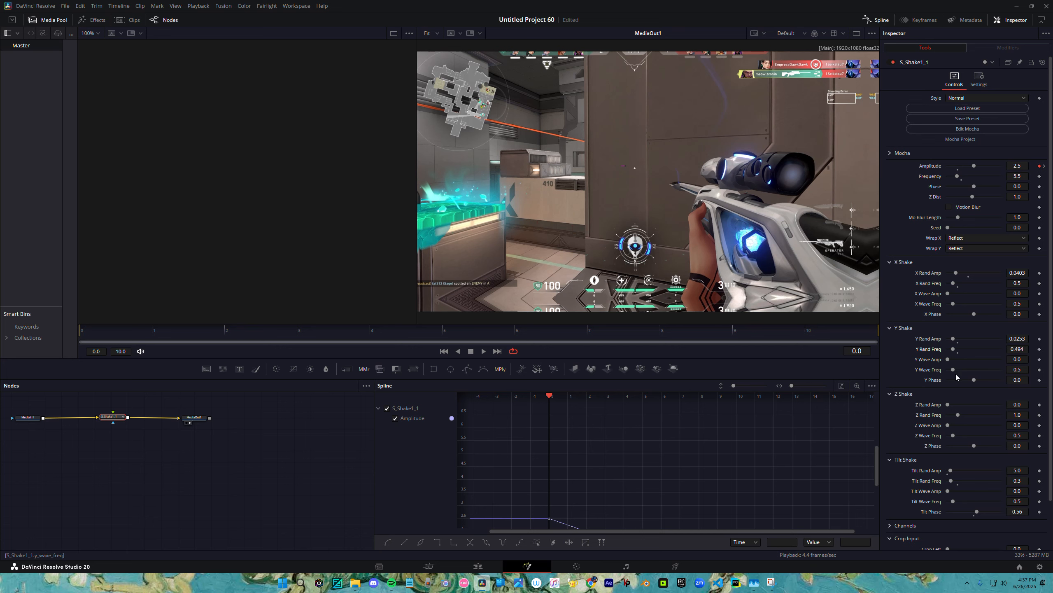
left_click_drag(1013, 469, 1004, 470)
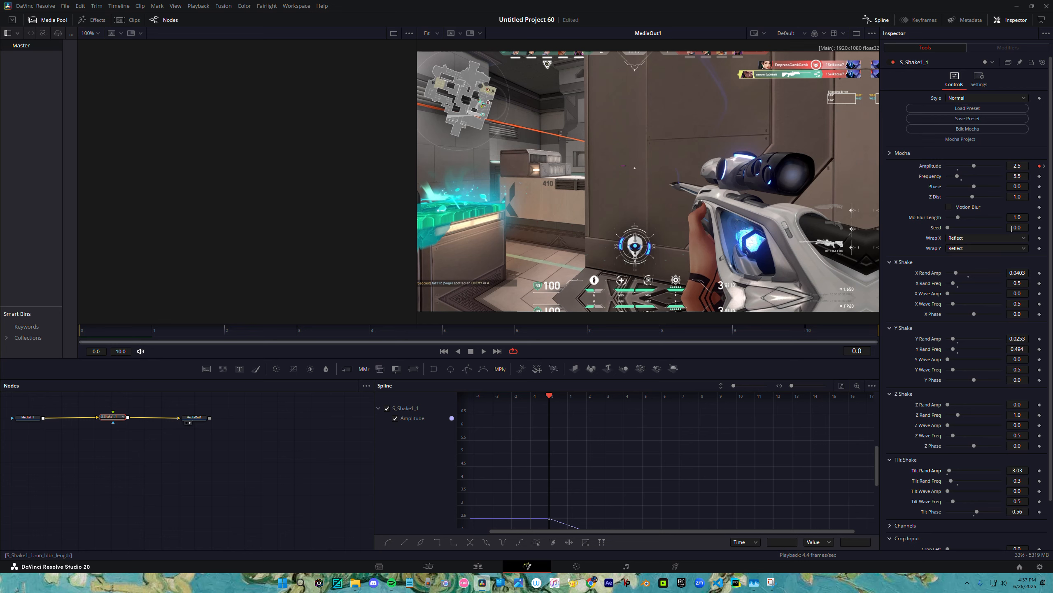
left_click_drag(1017, 227, 1012, 230)
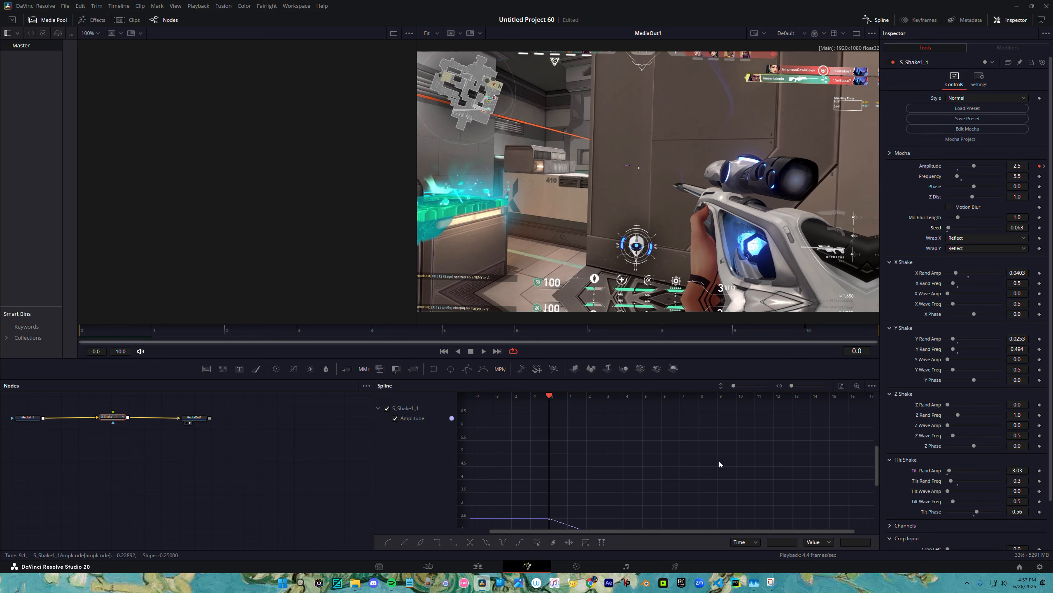
Fit the second clip's Amplitude curve in the spline view and smooth its frame 0 and frame 10 keyframes.
left_click(841, 385)
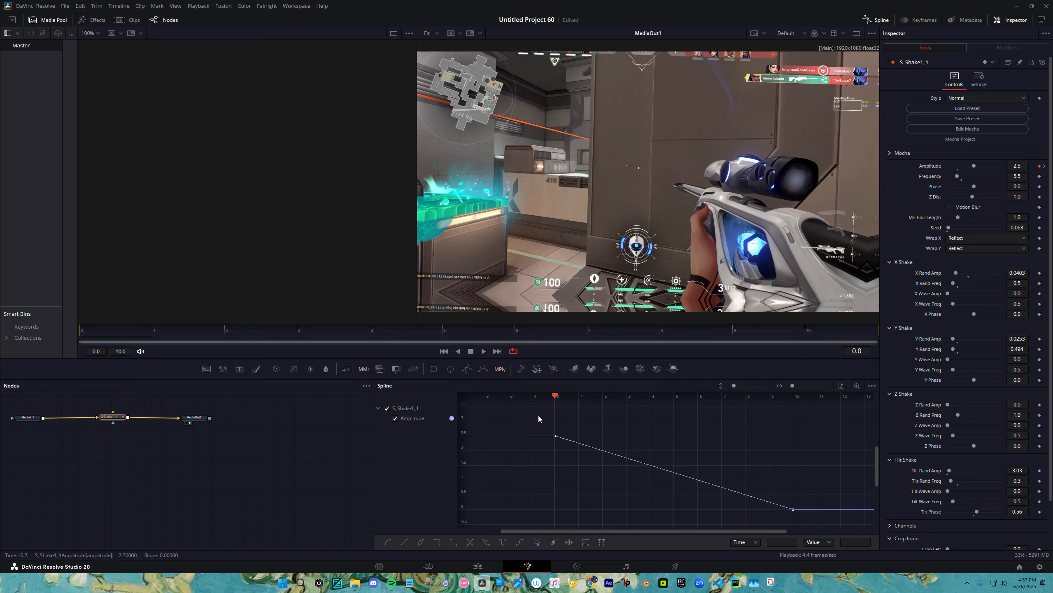
key("ctrl+a")
key("s")
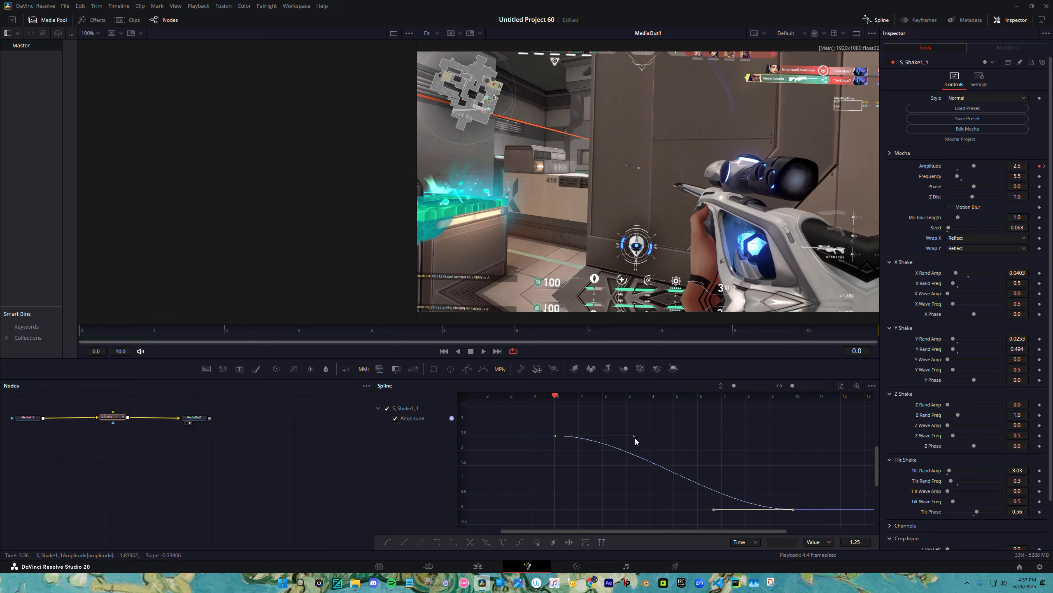
Reshape the Amplitude curve's frame 0 and frame 10 handles for a steep drop just after frame 0, and play the shake.
left_click_drag(634, 437, 567, 512)
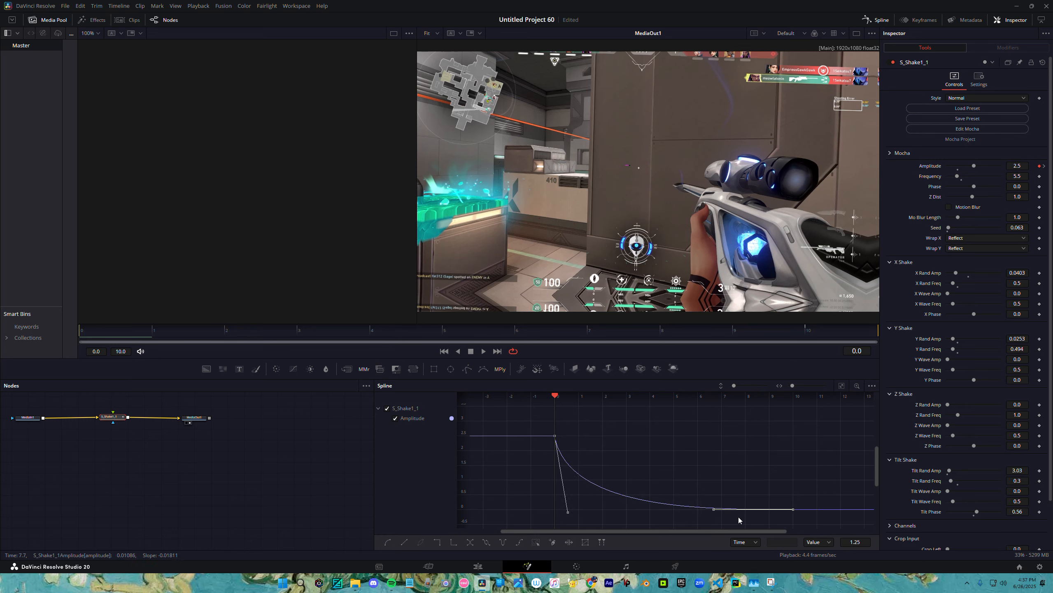
left_click_drag(717, 510, 565, 511)
left_click(610, 494)
key("space")
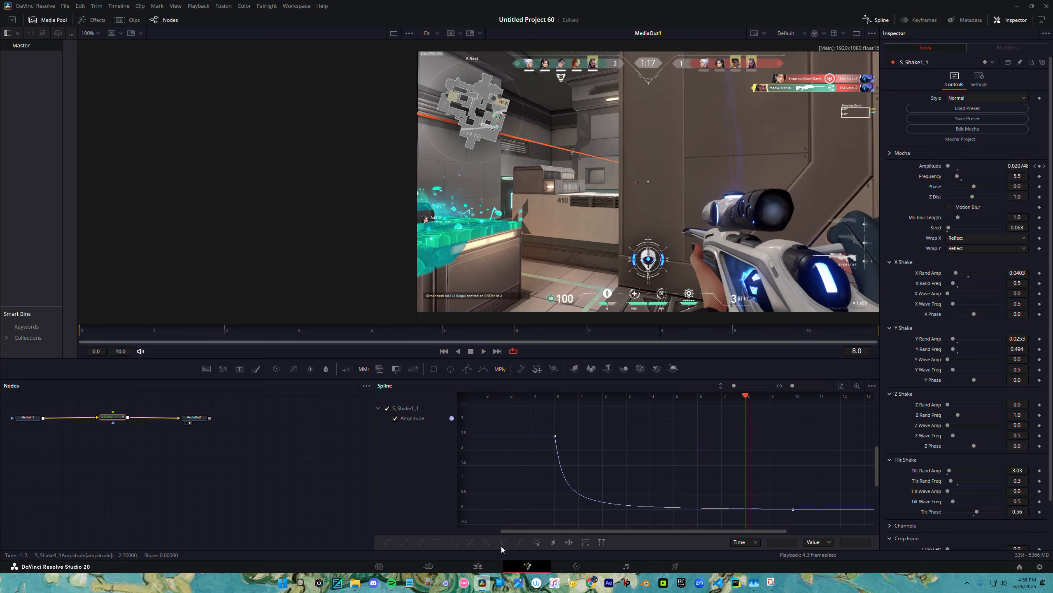
Play the montage up to the end of the adjustment clips on the Deliver page and return to the Edit page.
left_click(477, 566)
left_click(675, 566)
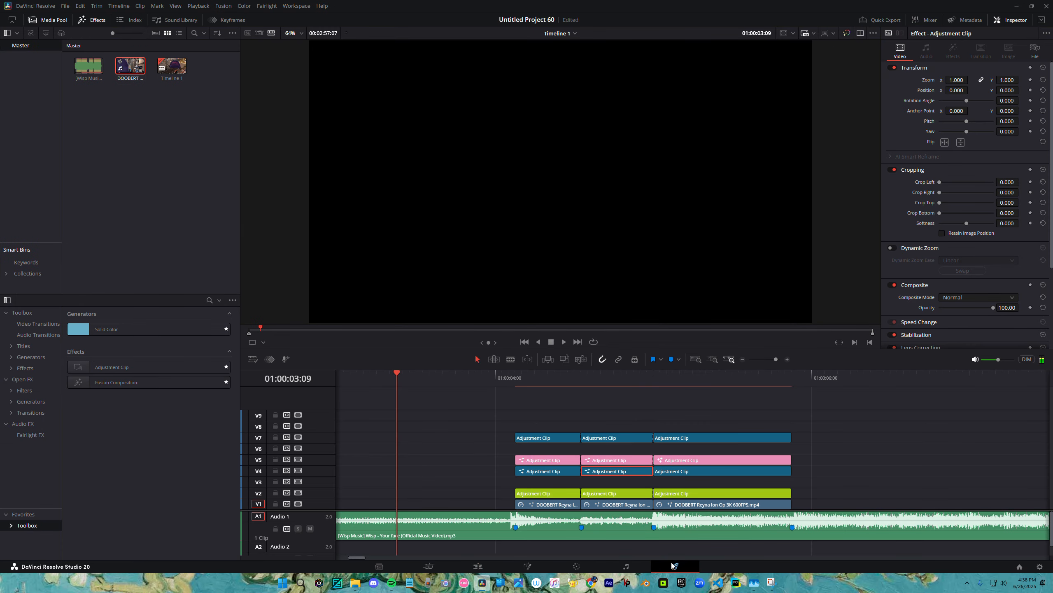
key("space")
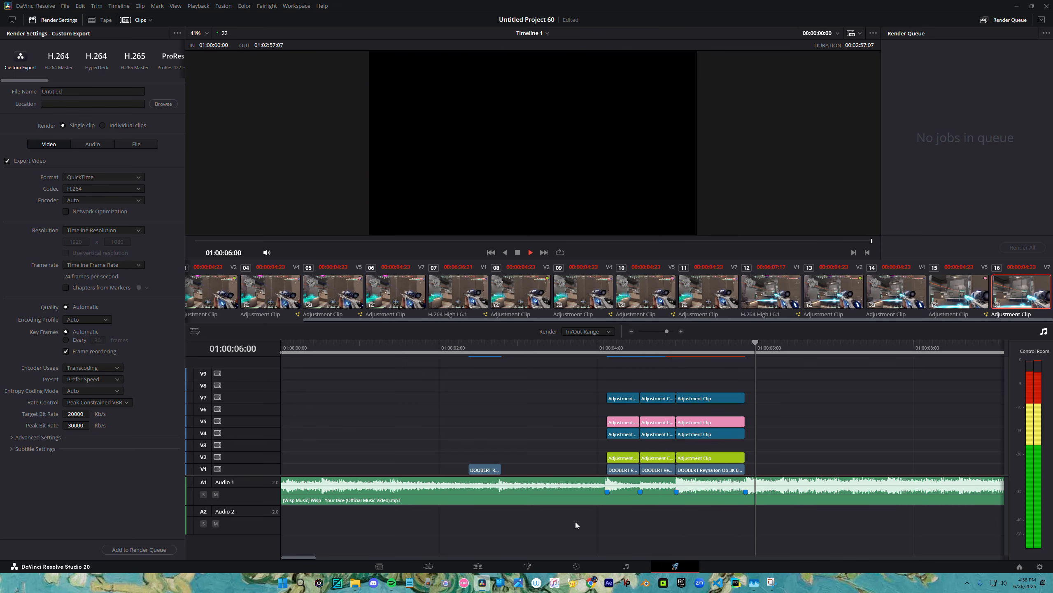
key("space")
left_click(477, 566)
Replay the three adjustment clips several times from around 01:00:04:00 to check the shakes against the music.
left_click(349, 377)
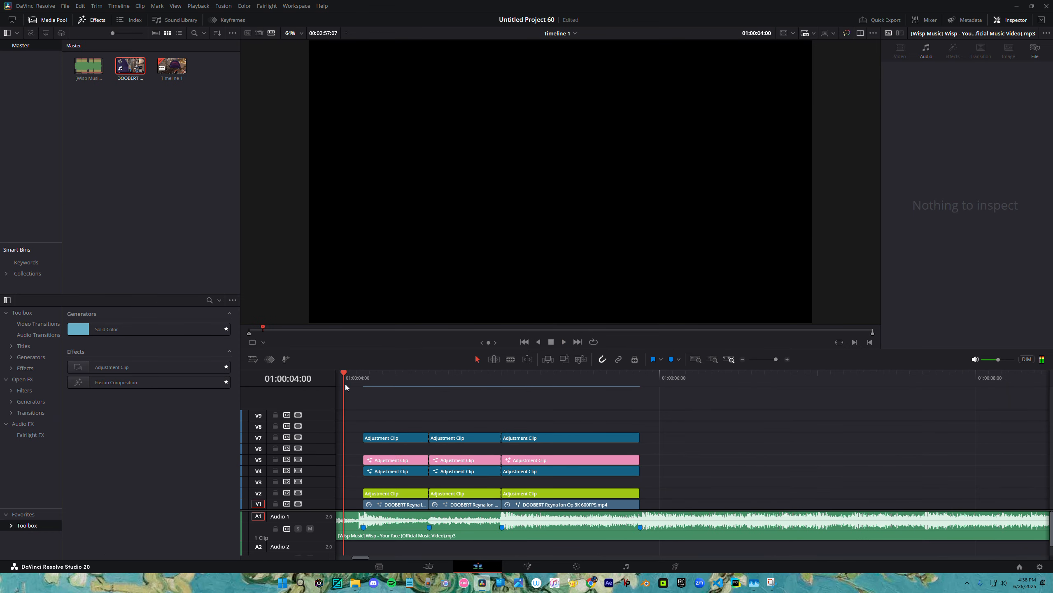
key("space")
key("space")
left_click_drag(450, 437, 649, 402)
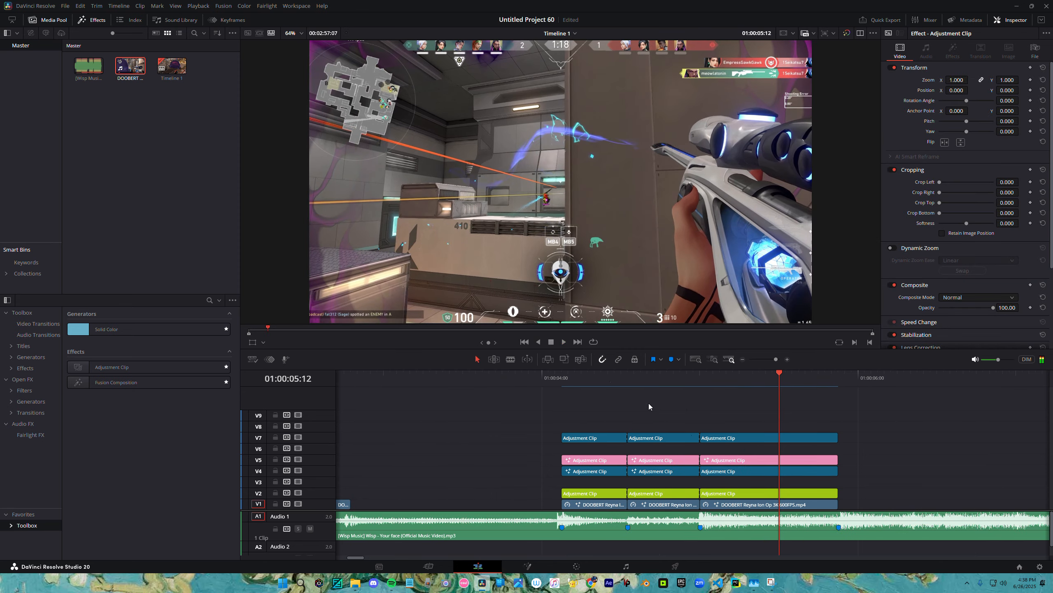
left_click(530, 377)
key("space")
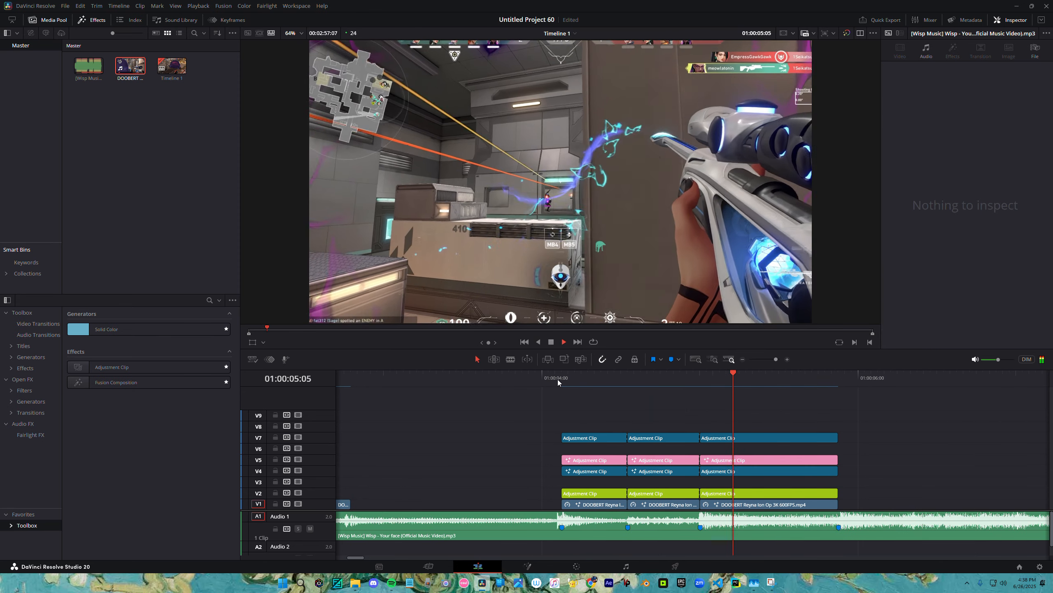
key("space")
left_click(628, 379)
key("space")
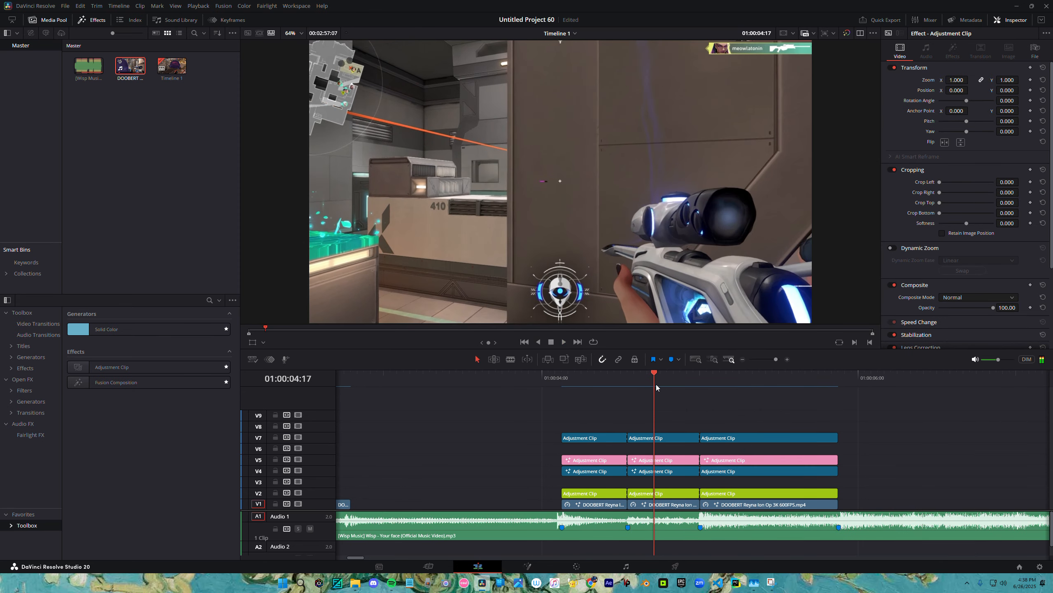
left_click(564, 385)
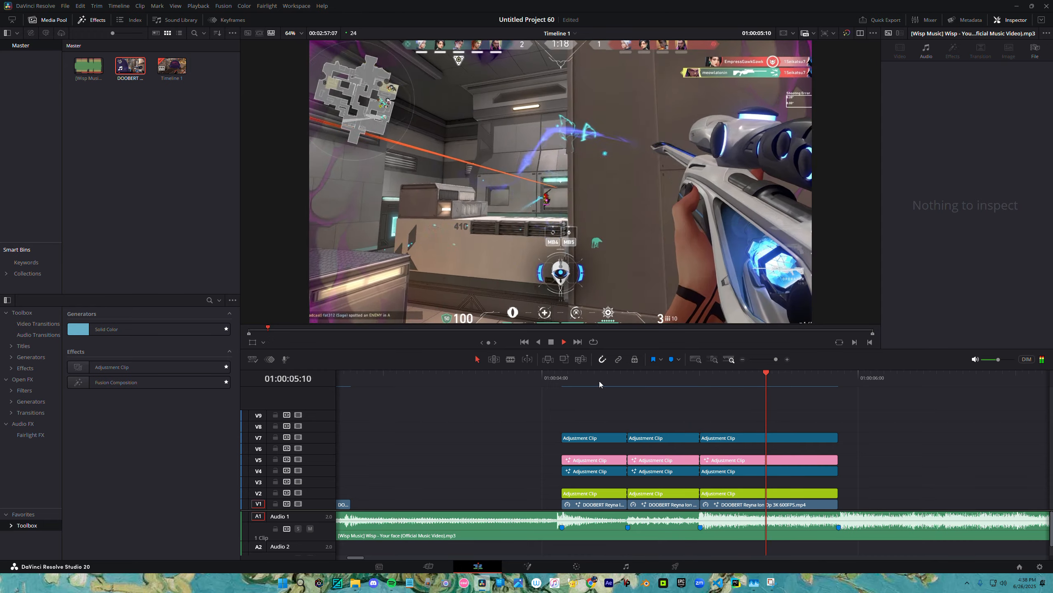
left_click(522, 377)
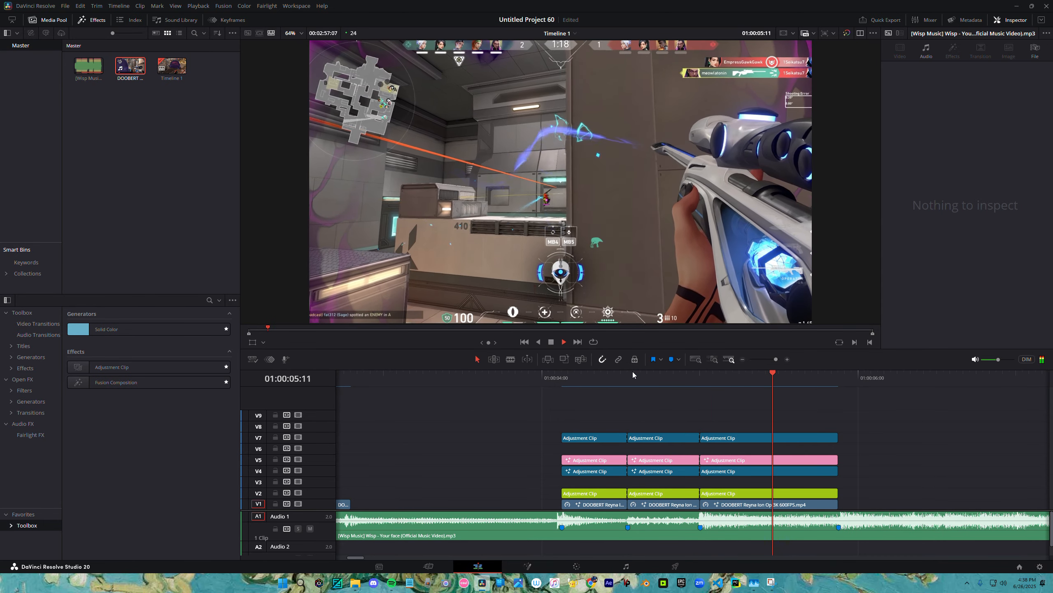
Open the second V4 adjustment clip in Fusion and slightly increase its shake node's Tilt Phase at frame 0.
left_click(645, 461)
key("shift+5")
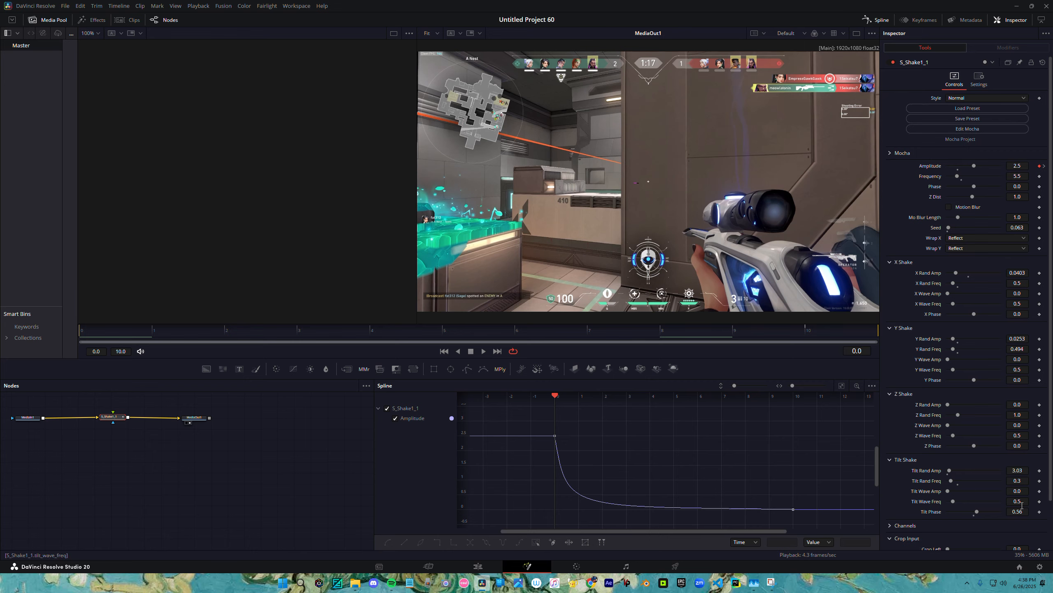
left_click_drag(1021, 511, 1034, 510)
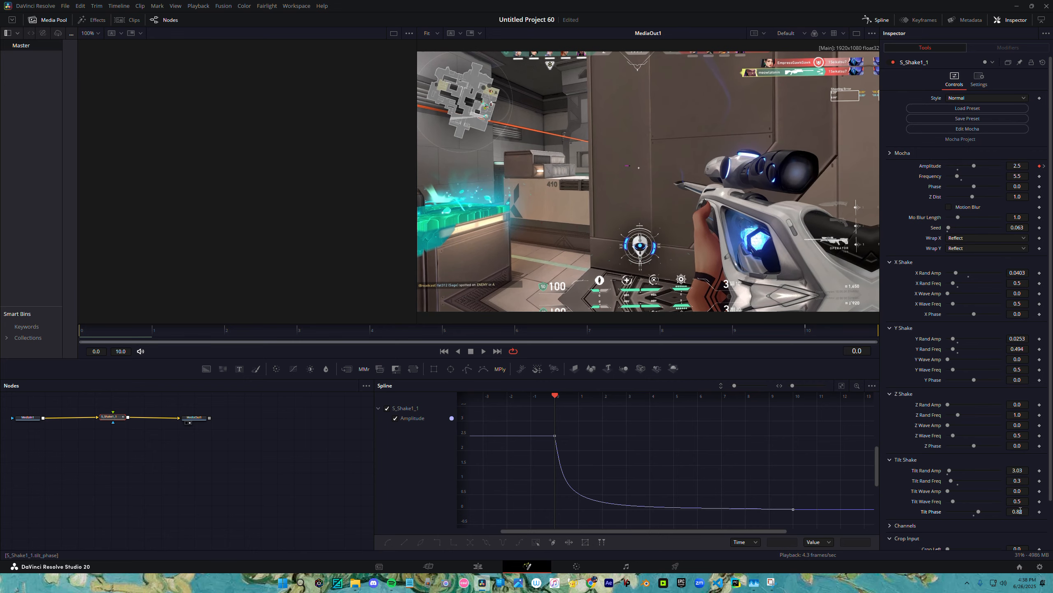
Return to the edit timeline and replay the adjustment clips from just before the first beat to review the second shake.
left_click(480, 567)
left_click(490, 377)
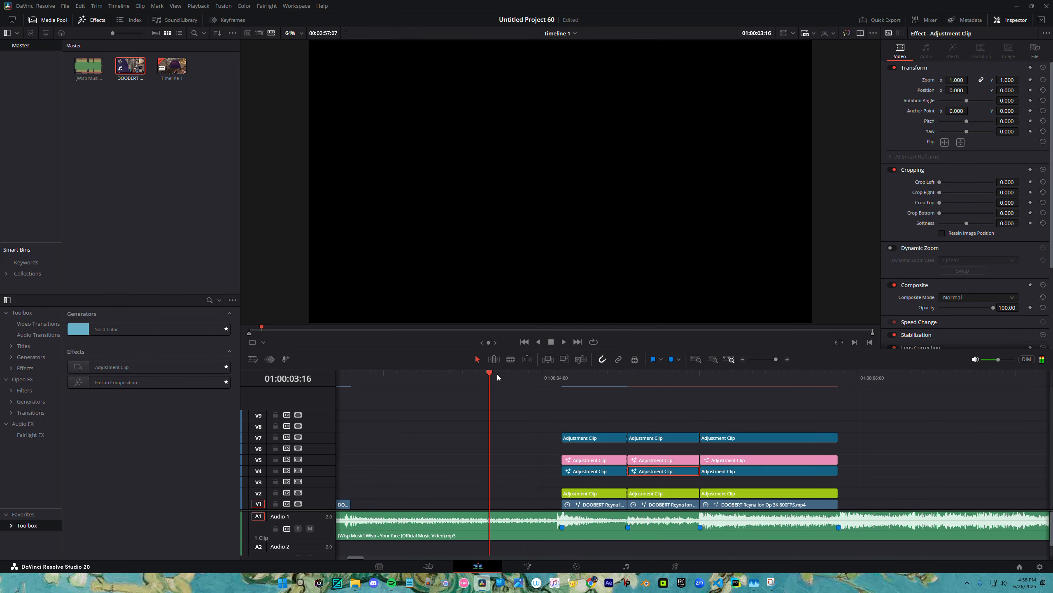
key("space")
left_click_drag(550, 377, 475, 378)
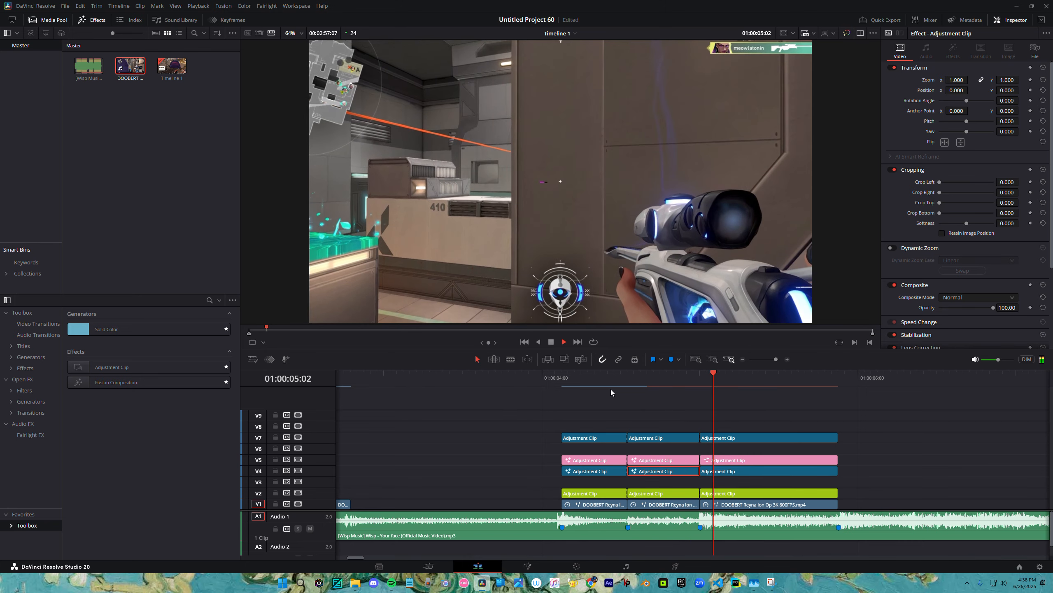
left_click(507, 379)
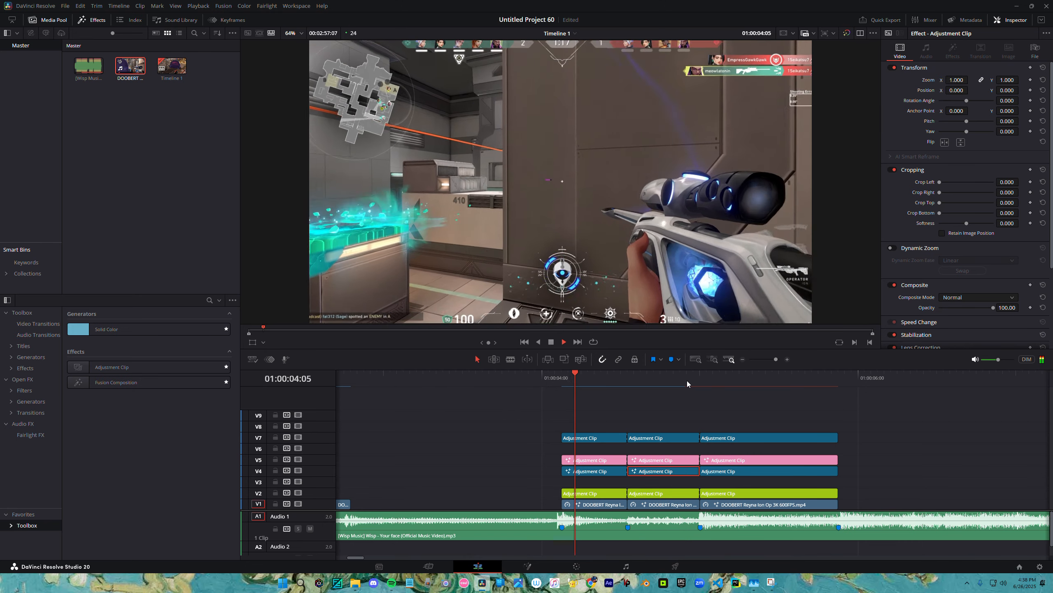
left_click(505, 379)
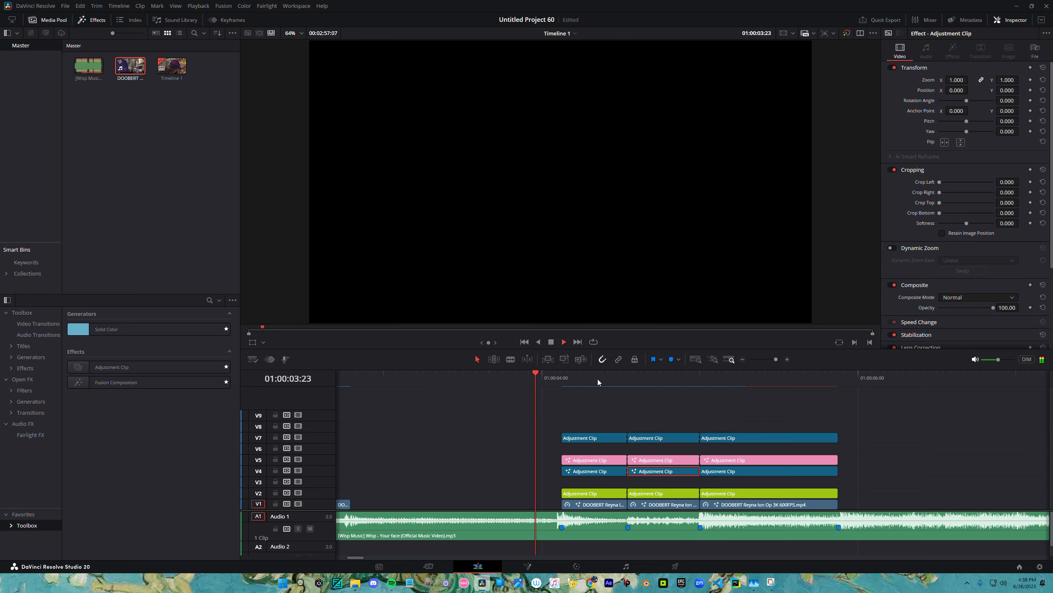
left_click_drag(660, 382, 683, 383)
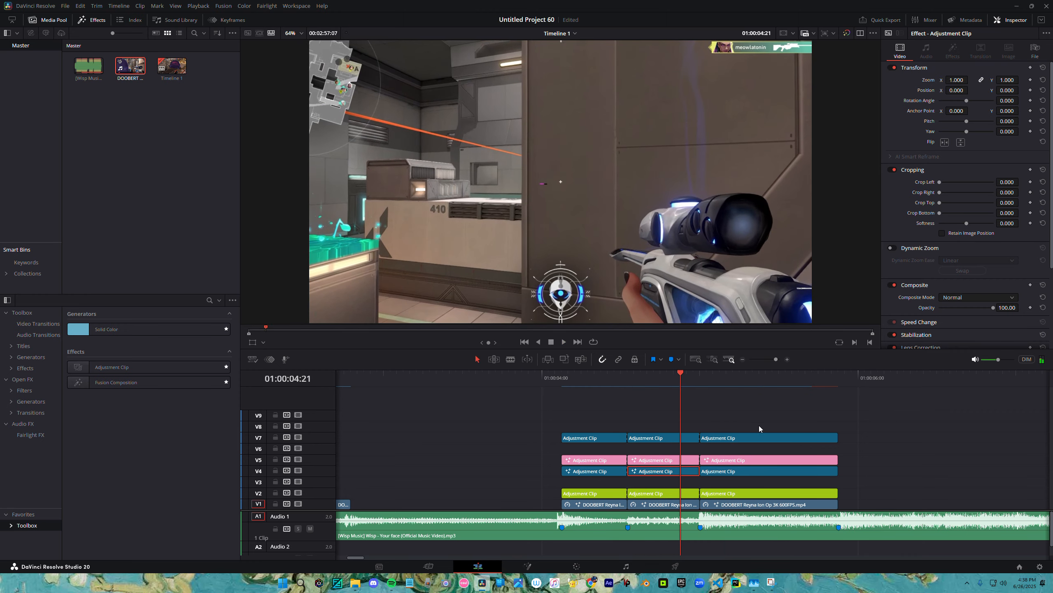
key("space")
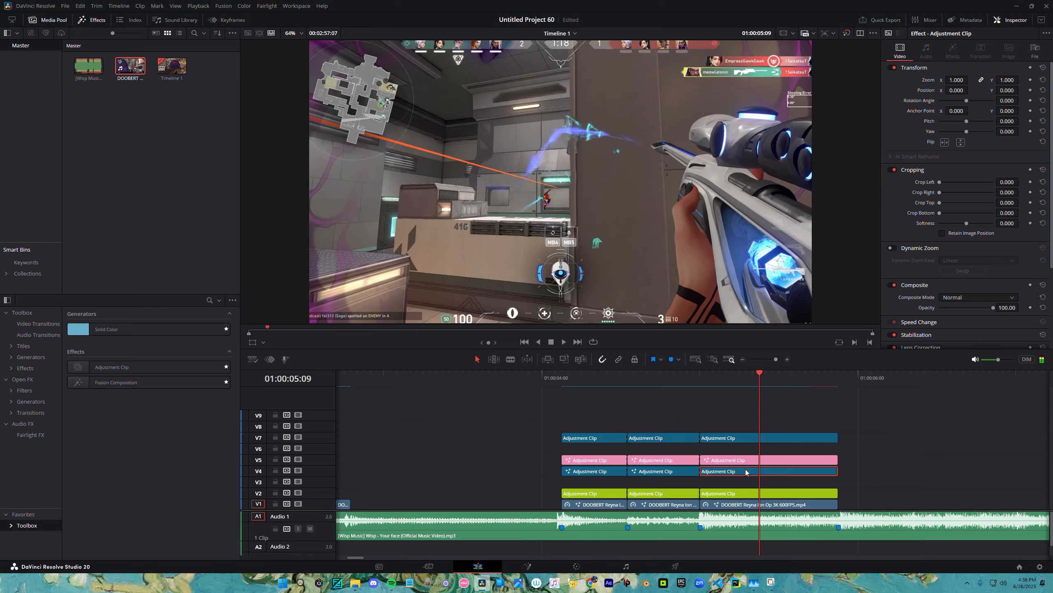
Open the third V4 adjustment clip in Fusion and insert an S_DissolveShake node after MediaIn1.
key("shift+5")
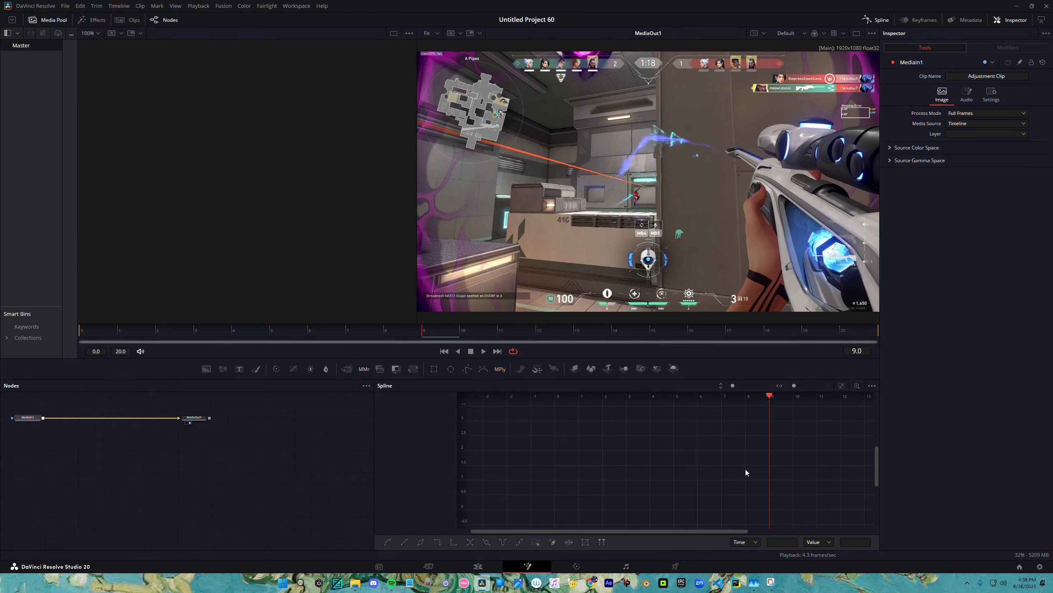
key("shift+space")
type("S")
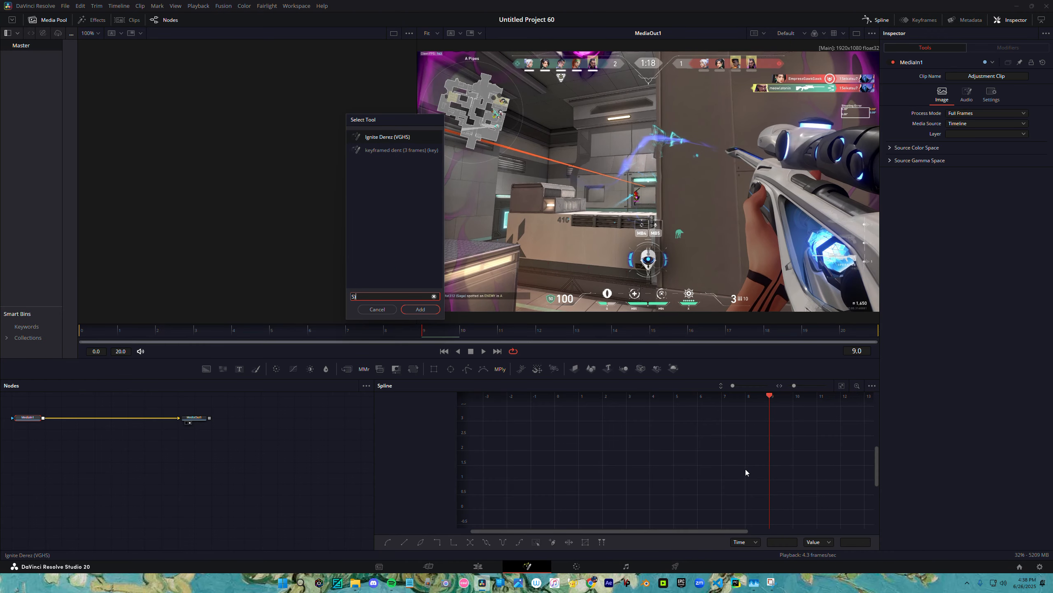
type("_dissol")
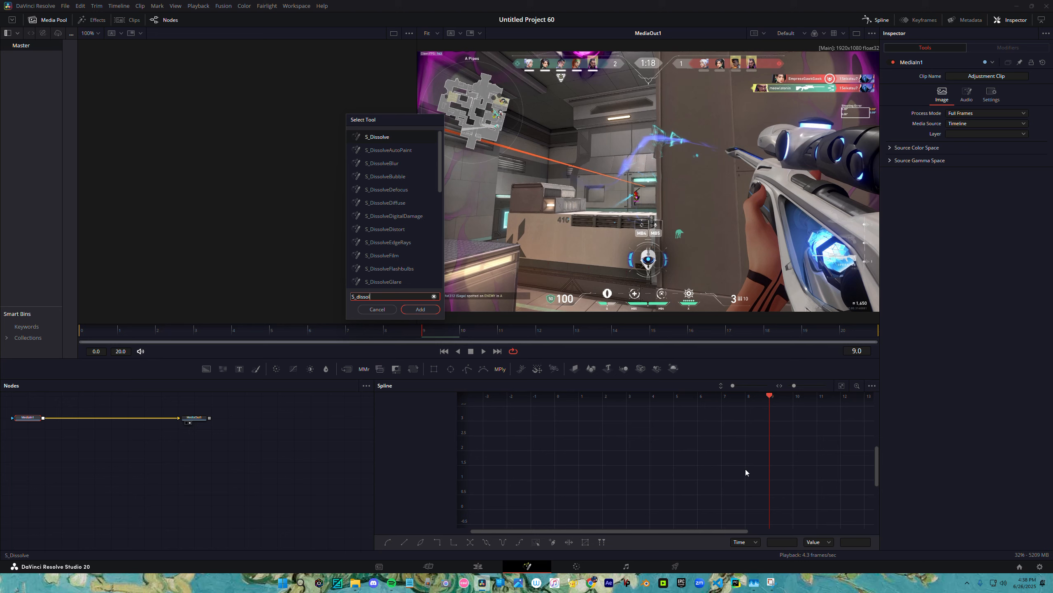
type("veshake")
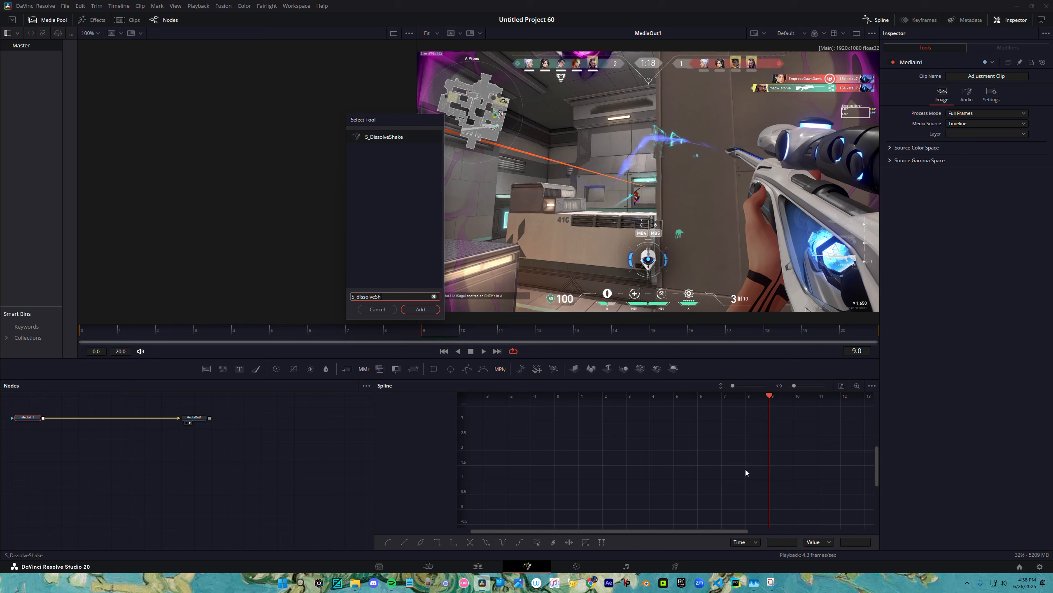
key("Return")
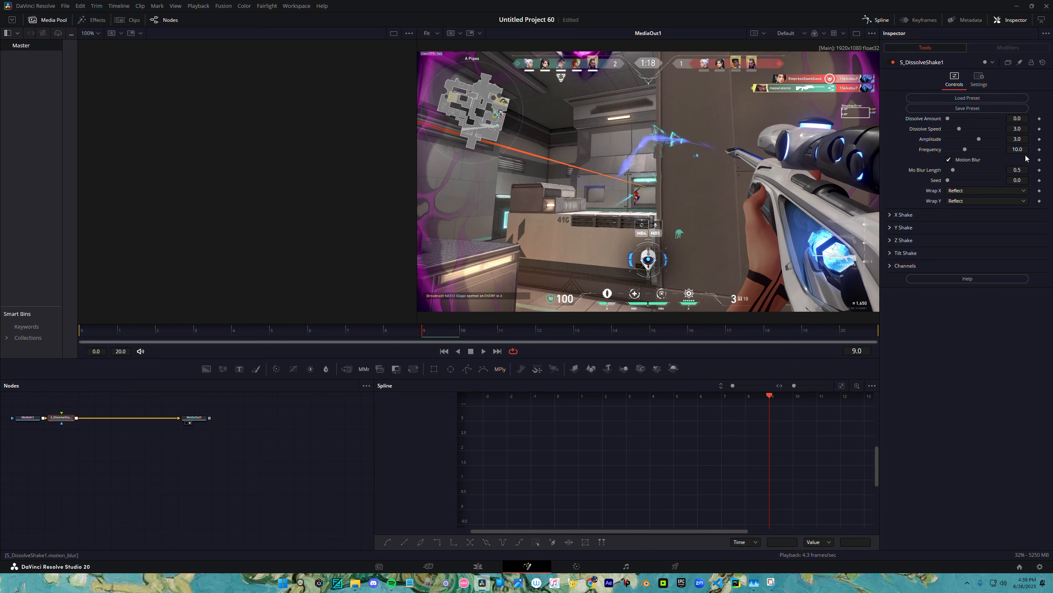
Expand the X Shake and Y Shake settings and keyframe Dissolve Amount at 0.32 on frame 0 and its minimum on frame 20.
left_click(888, 214)
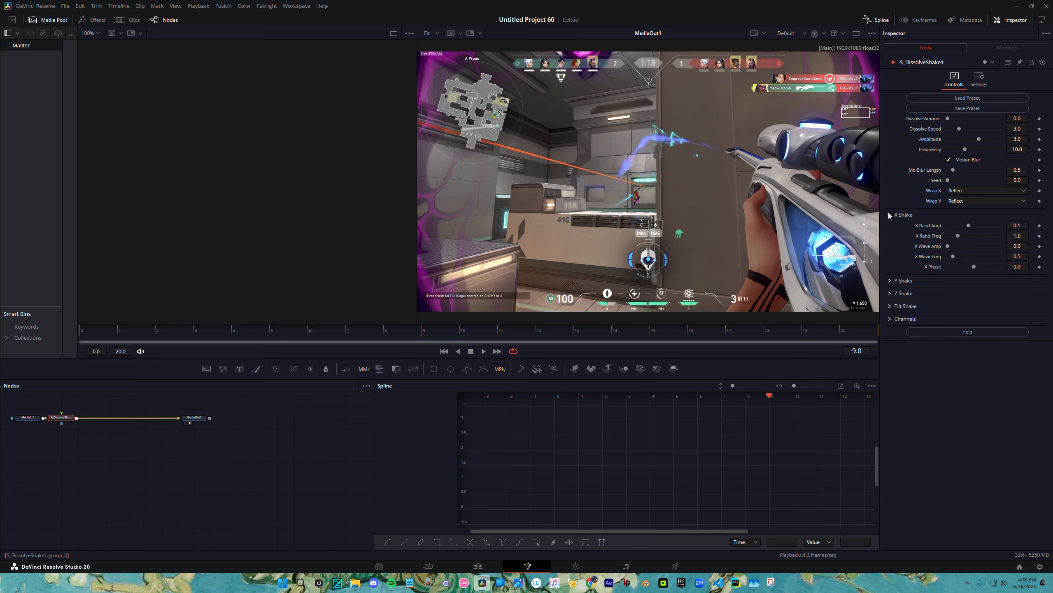
left_click(888, 281)
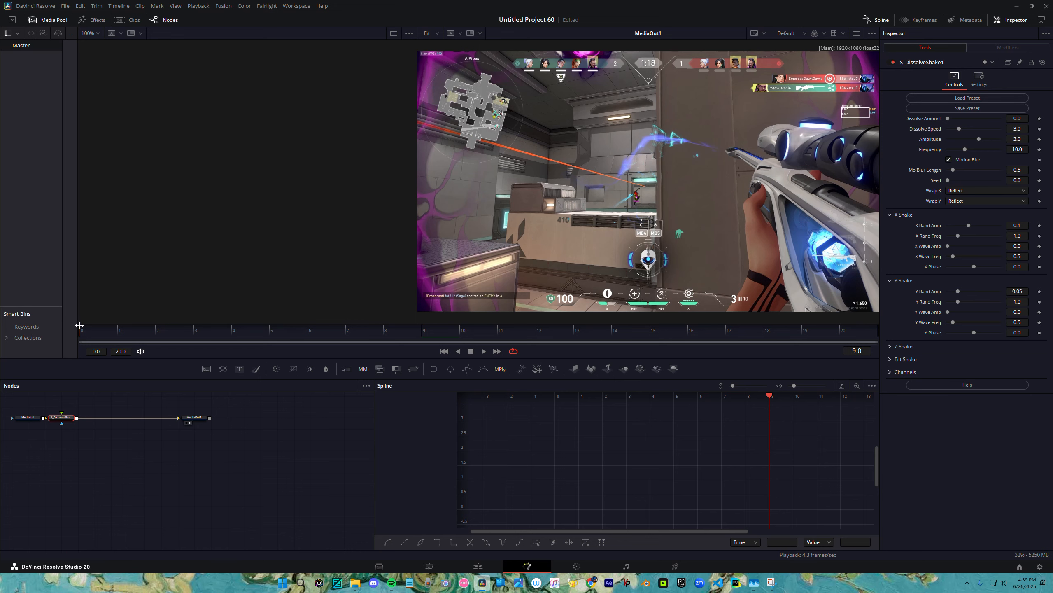
left_click_drag(79, 326, 78, 322)
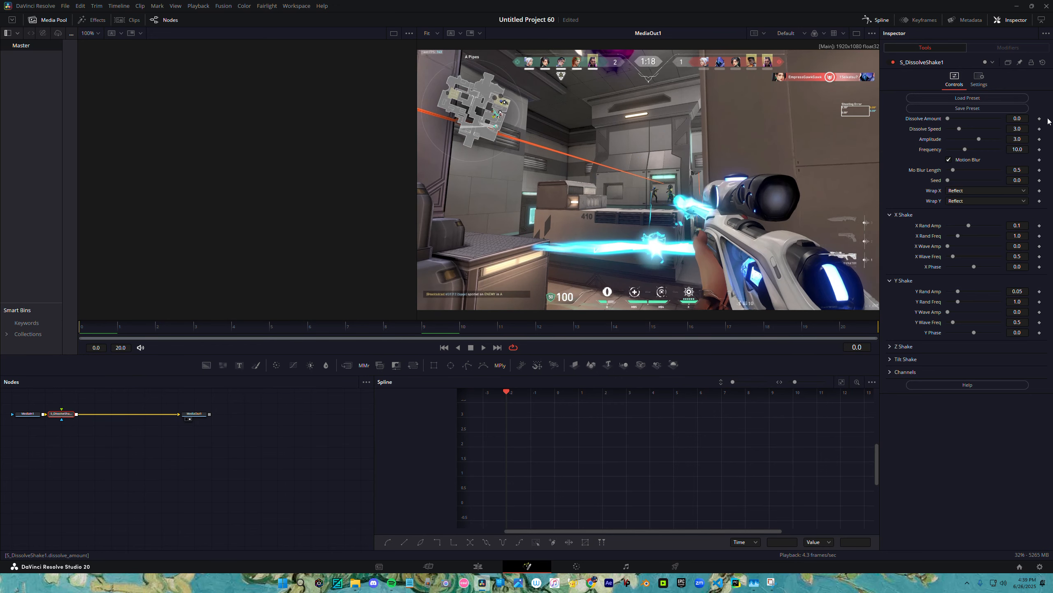
left_click(1020, 119)
type("32")
left_click(1039, 119)
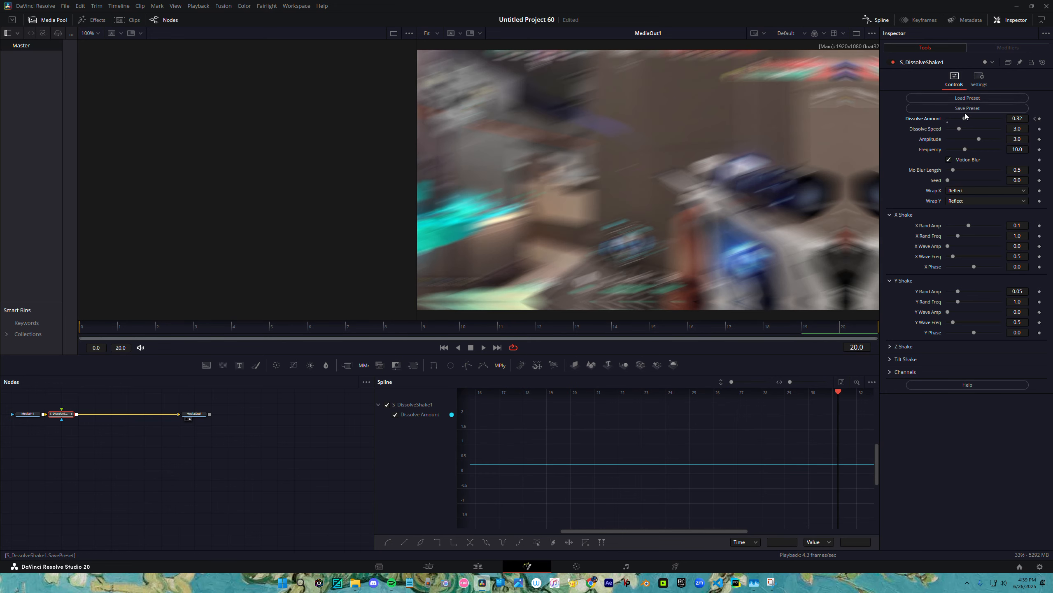
left_click_drag(965, 117, 703, 126)
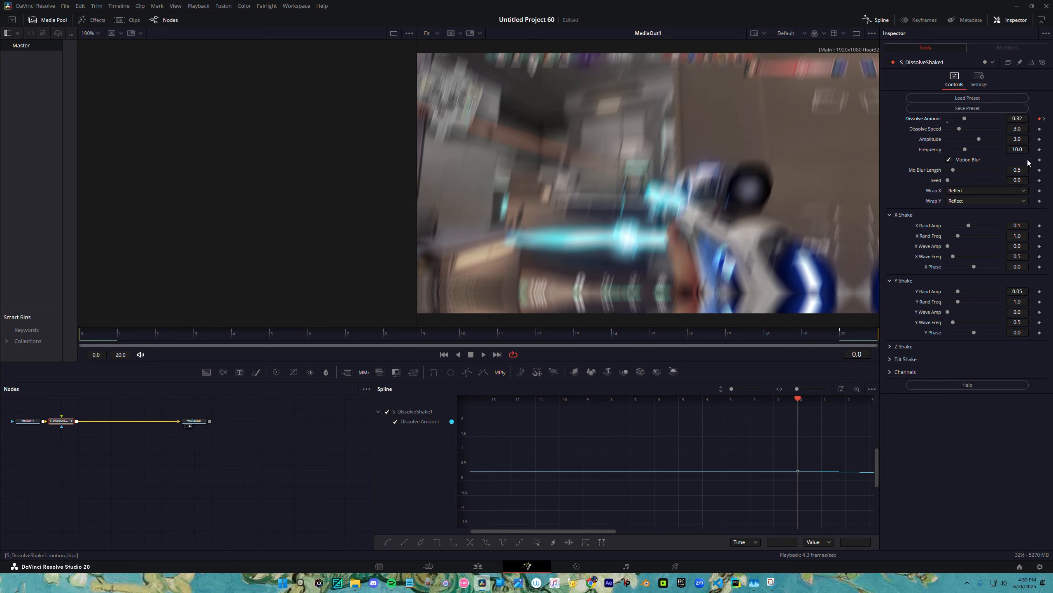
Try a Dissolve Amount of about 0.49 on frame 0 and set it back to 0.32.
left_click_drag(1021, 120, 1028, 120)
double_click(1021, 120)
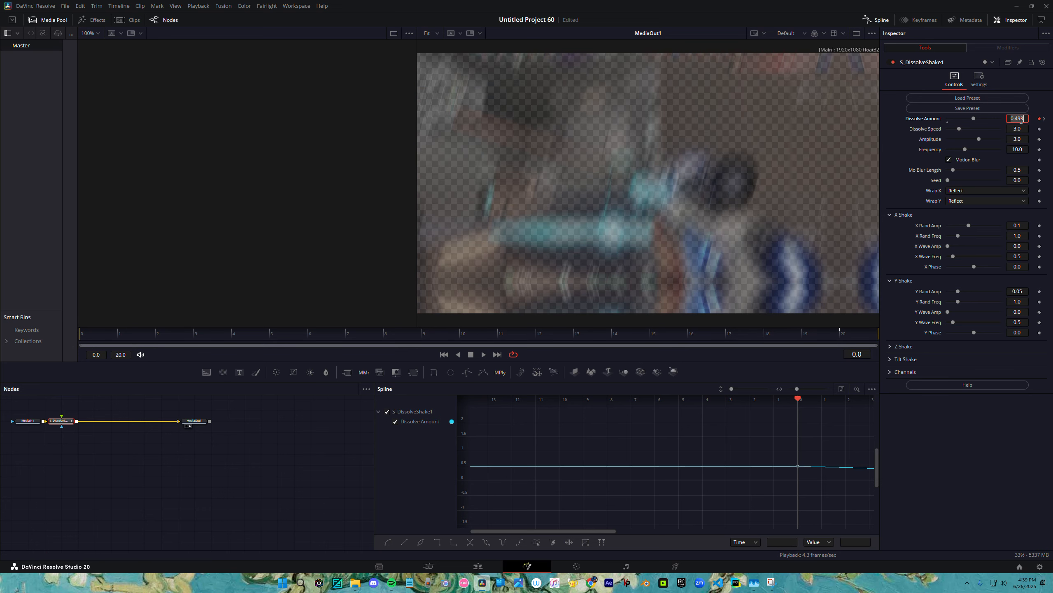
type("0.32")
key("Tab")
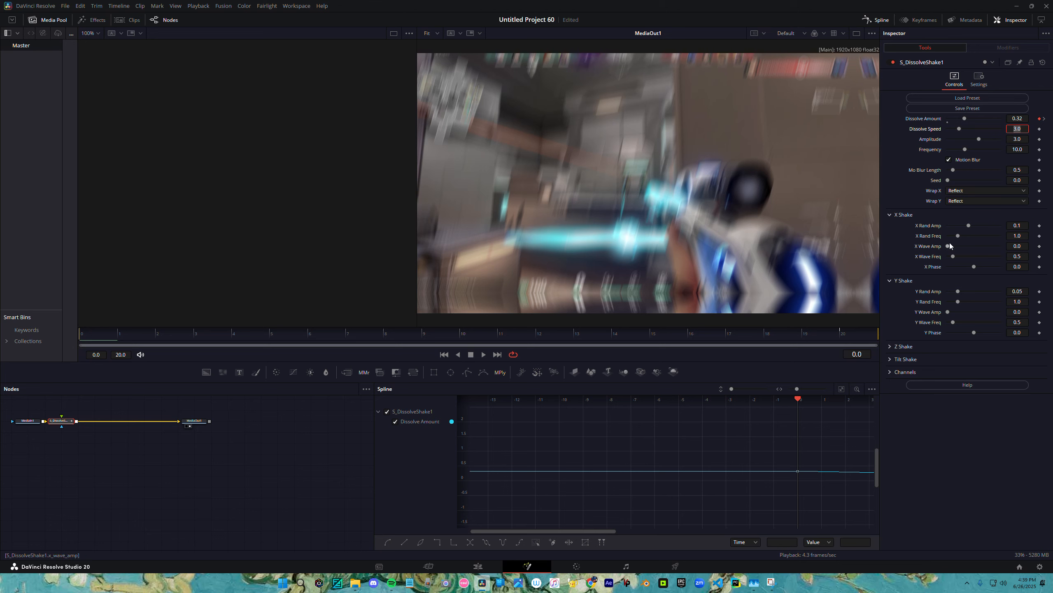
Try a Dissolve Amount of 0.33 on frame 0 and return it to 0.32.
left_click(1027, 119)
key("BackSpace")
type("3")
key("Tab")
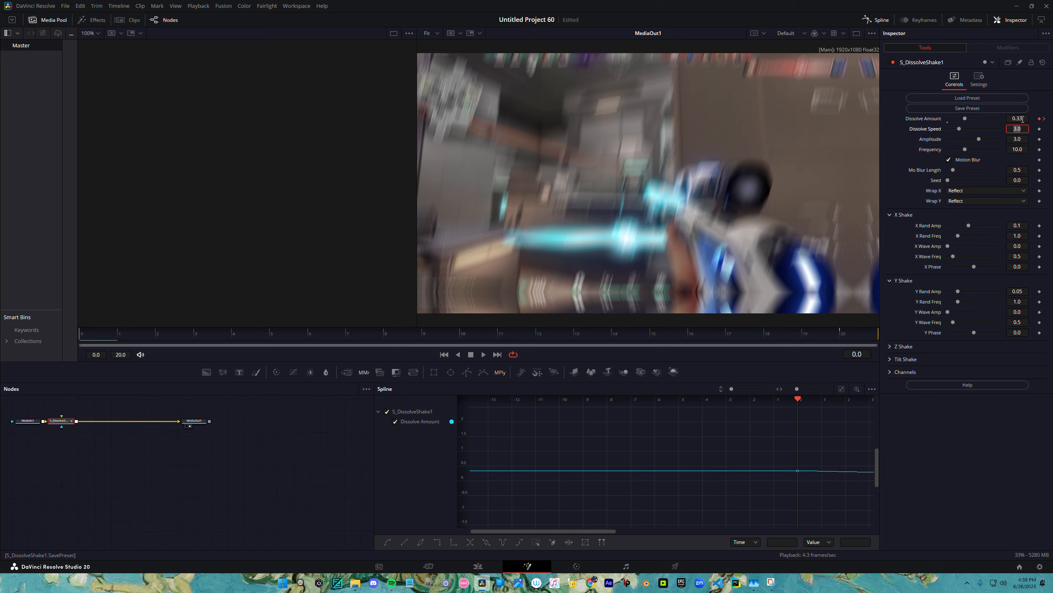
left_click(1022, 119)
key("BackSpace")
type("2")
key("Tab")
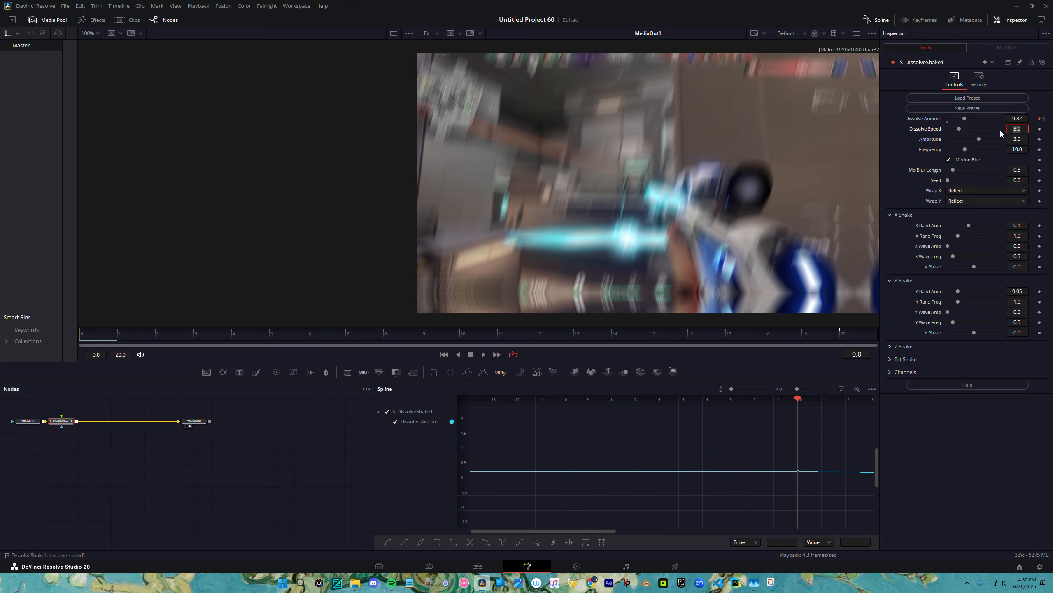
Set the S_DissolveShake node's Frequency to 3.5.
left_click(903, 147)
left_click(1023, 149)
type("3.5")
key("Tab")
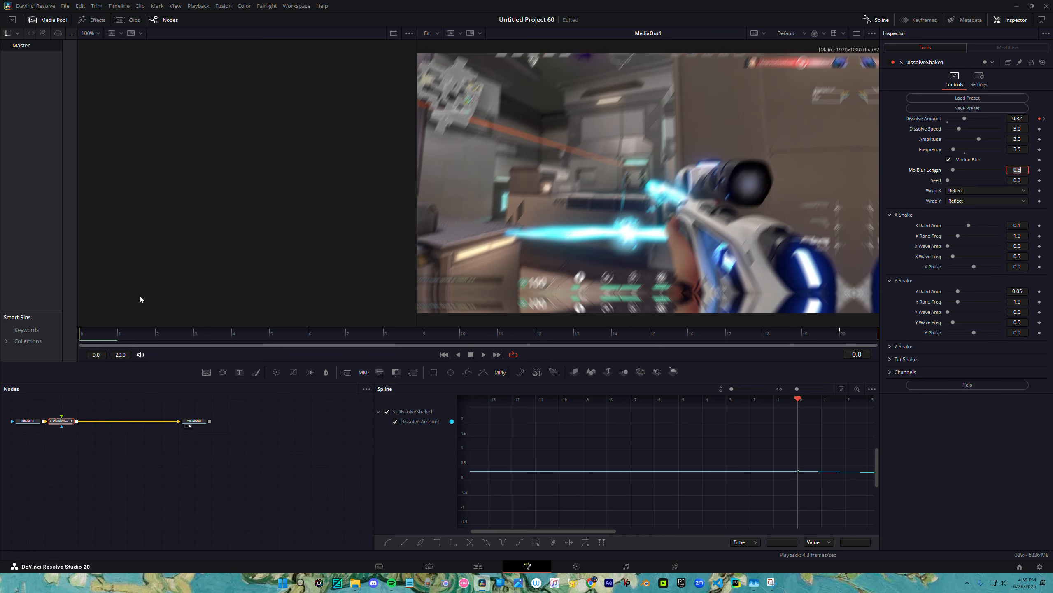
left_click(1039, 139)
left_click(1017, 139)
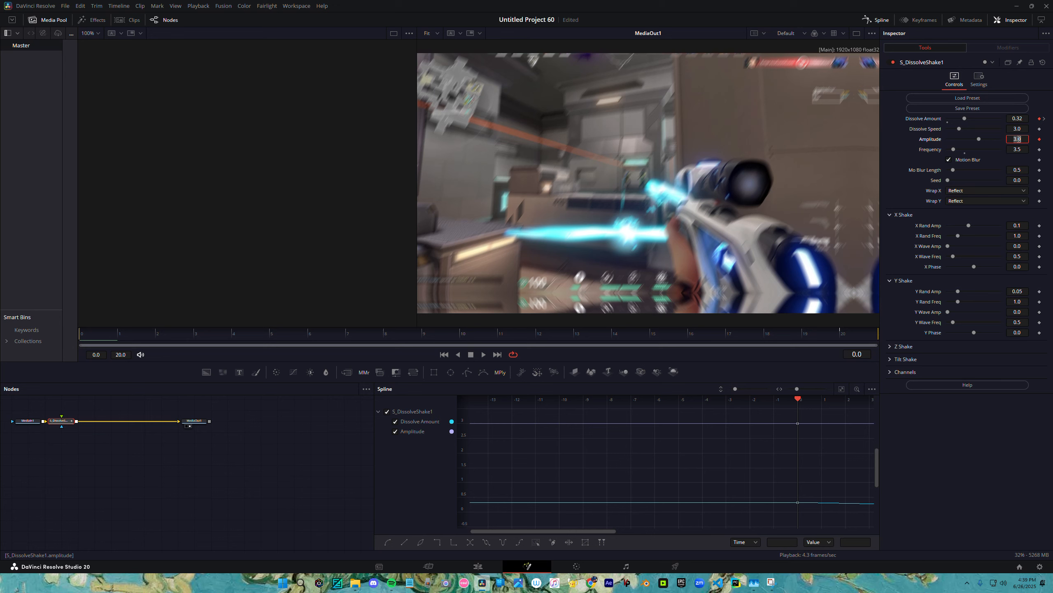
left_click(1040, 140)
Set the S_DissolveShake node's Amplitude to 4.2.
double_click(1022, 139)
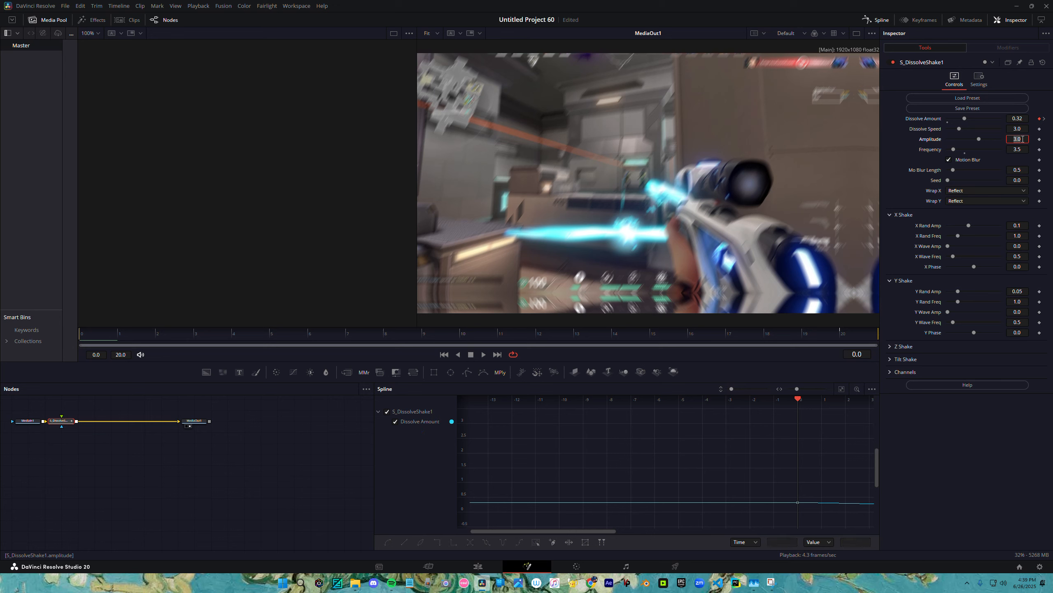
type("4.2")
key("Tab")
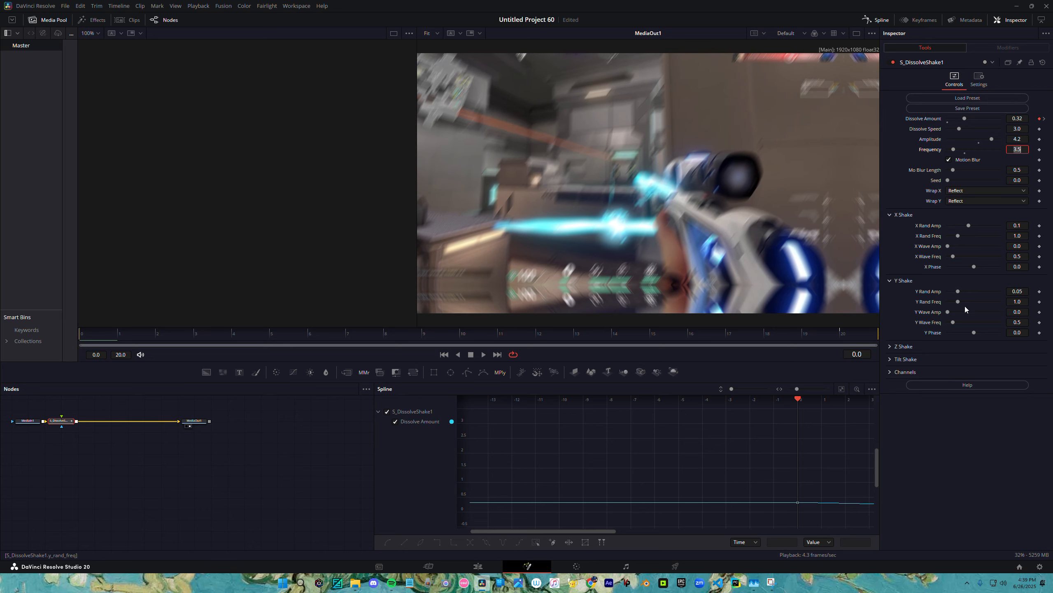
Expand the Tilt Shake settings and raise Tilt Rand Amp to about 2.02.
left_click(906, 359)
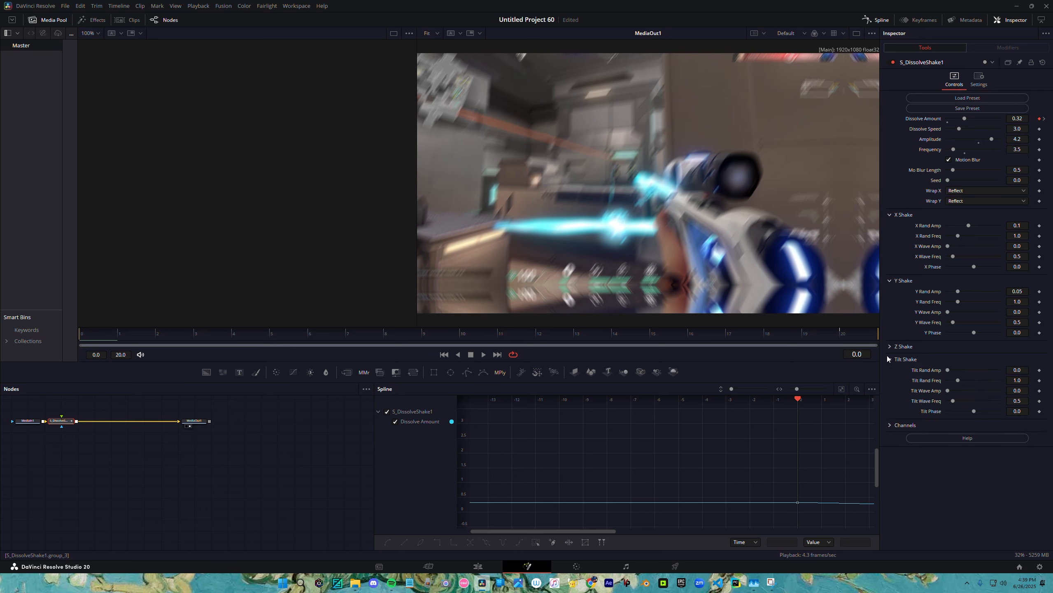
left_click(1016, 370)
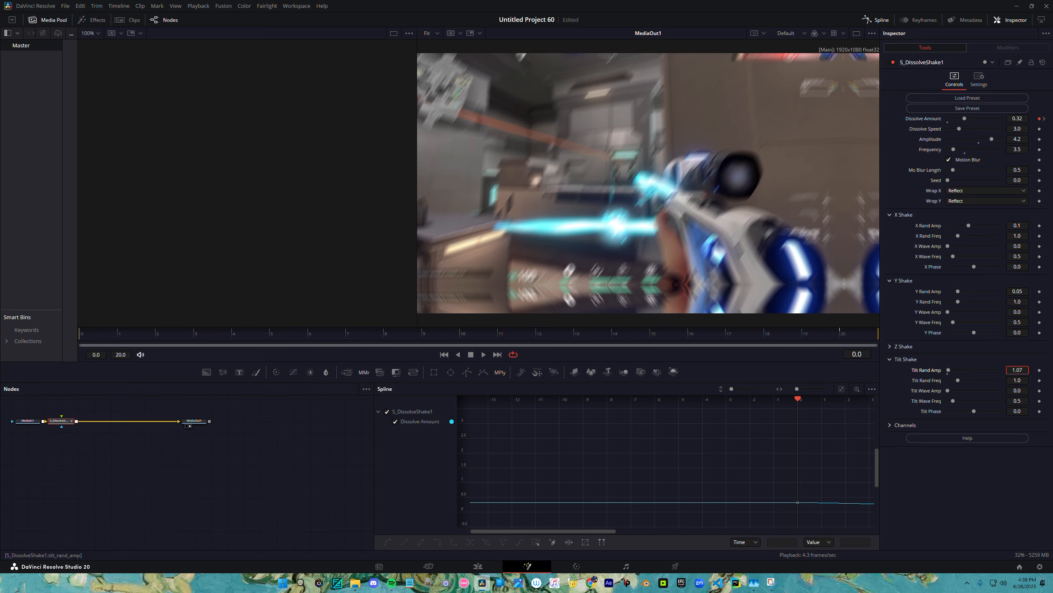
left_click_drag(1017, 370, 1020, 369)
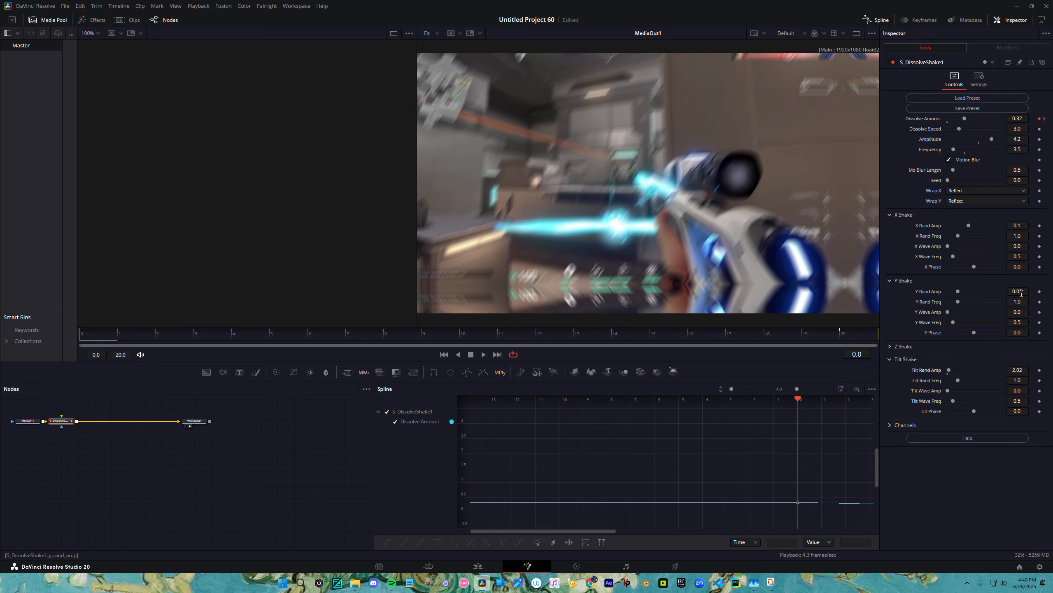
Set Y Rand Amp to about 0.0423, X Rand Amp to about 0.0335 and Y Wave Amp to 0.005, and preview the shake.
left_click_drag(1021, 294, 1019, 293)
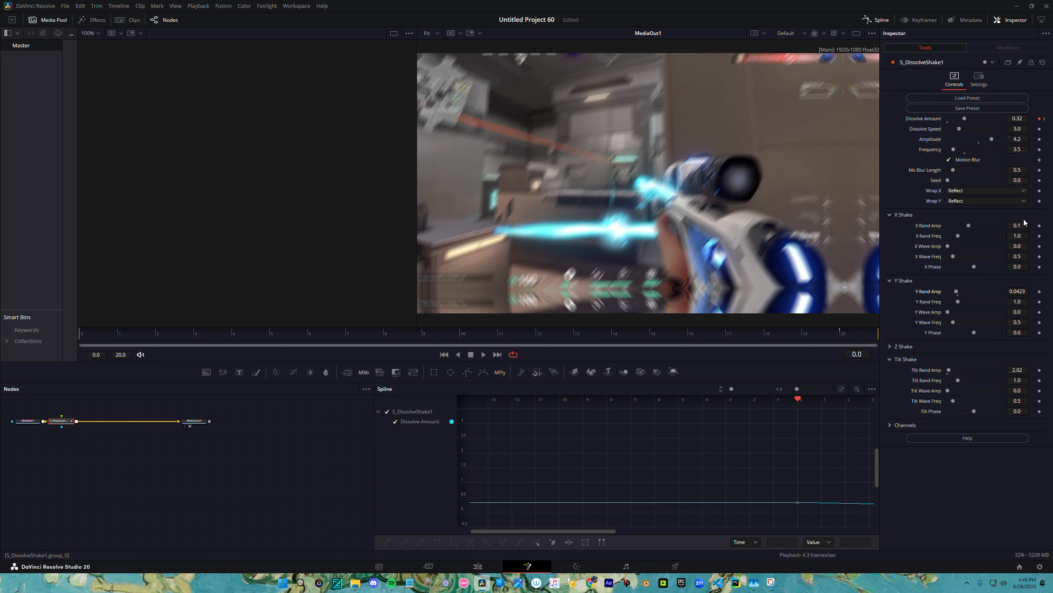
left_click_drag(1019, 226, 764, 244)
left_click_drag(1020, 228, 1014, 228)
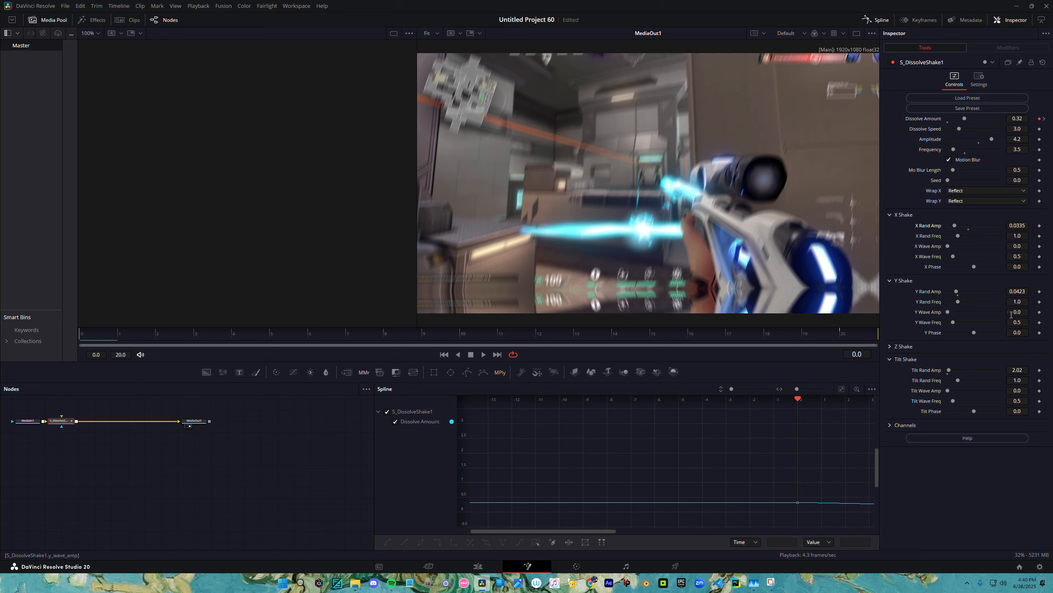
left_click_drag(1010, 315, 1012, 314)
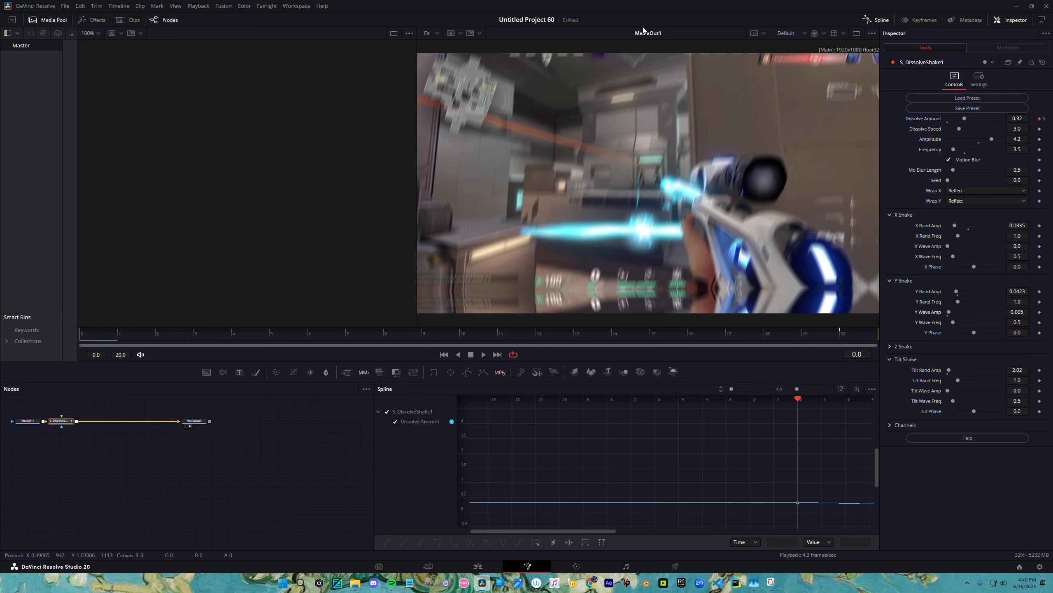
key("space")
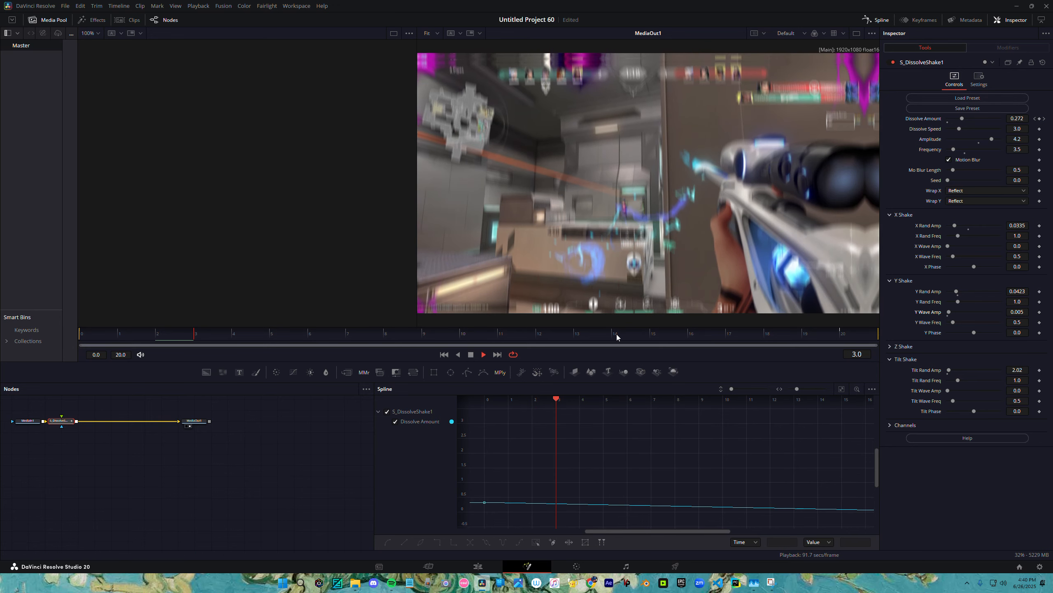
key("space")
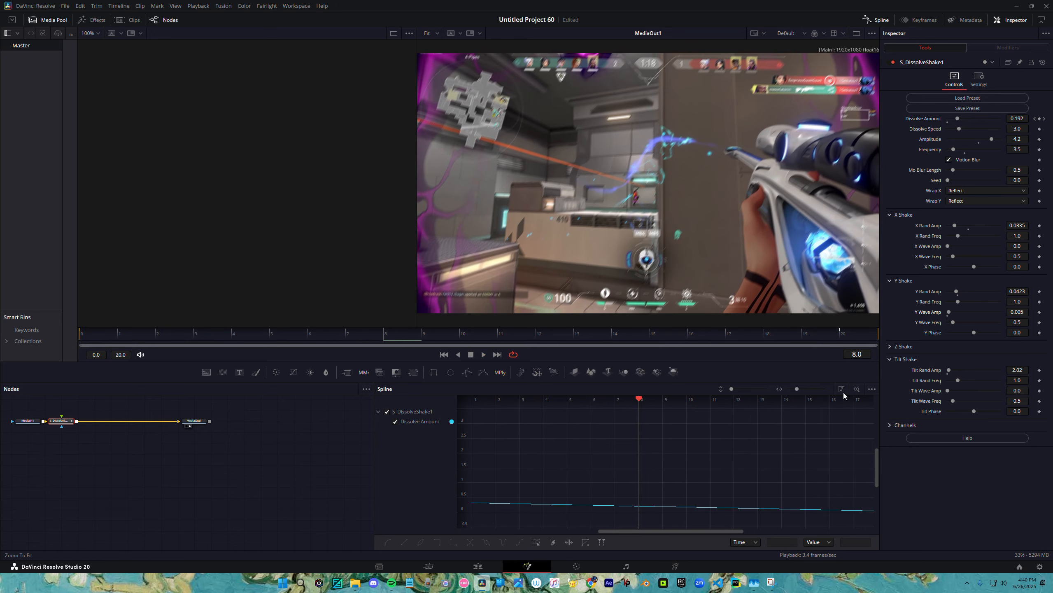
Fit the Dissolve Amount spline, smooth its keyframes and pull both handles in so the curve drops steeply from frame 0 and eases out.
left_click(841, 389)
left_click(672, 436)
key("f")
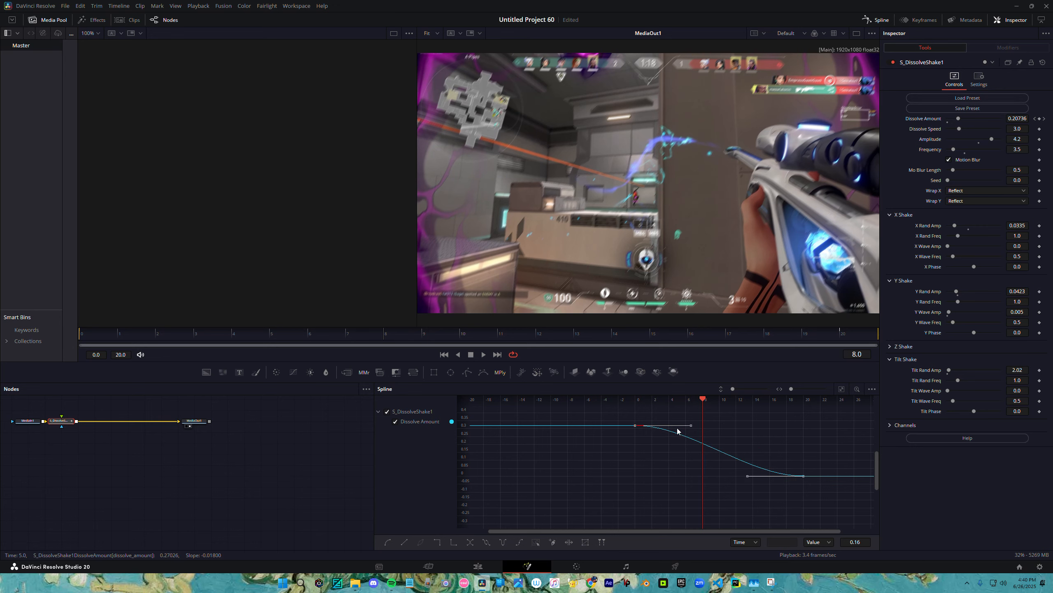
left_click_drag(692, 426, 646, 478)
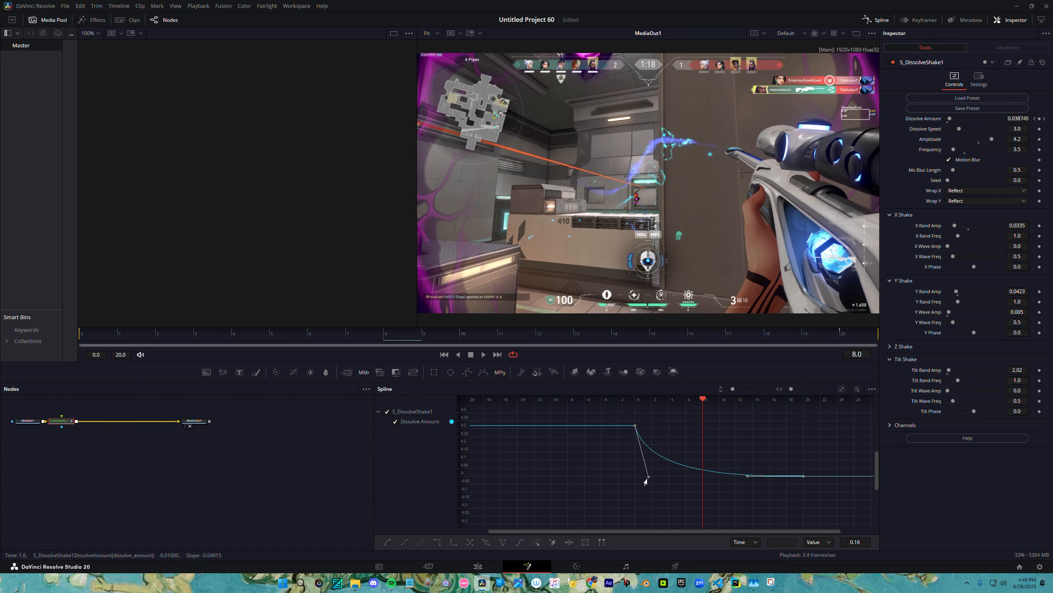
left_click_drag(753, 478, 642, 477)
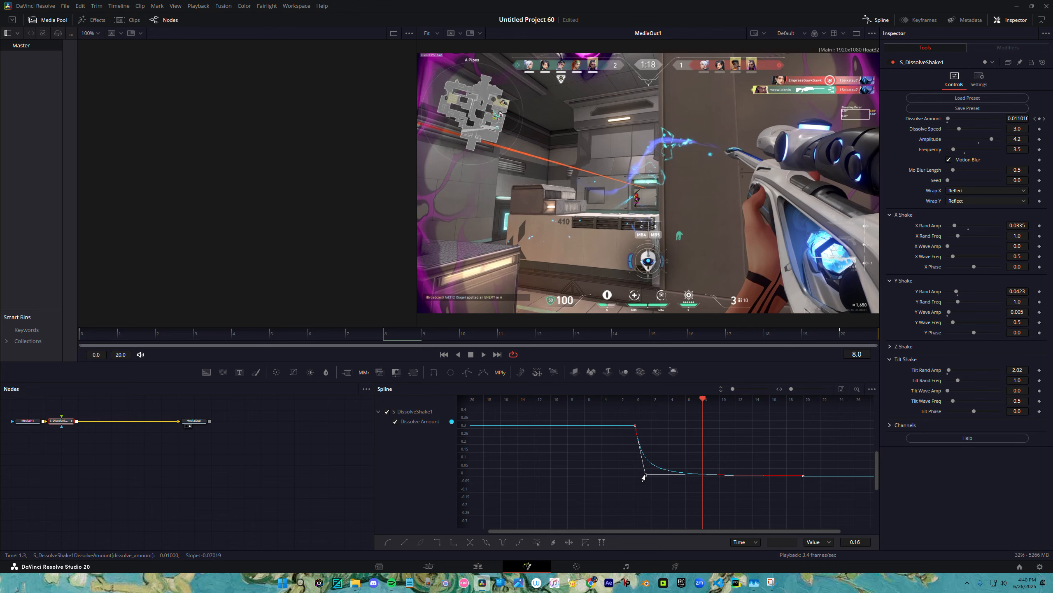
left_click(672, 449)
Return to the edit timeline and play and scrub through the third clip to review the shake.
left_click(480, 566)
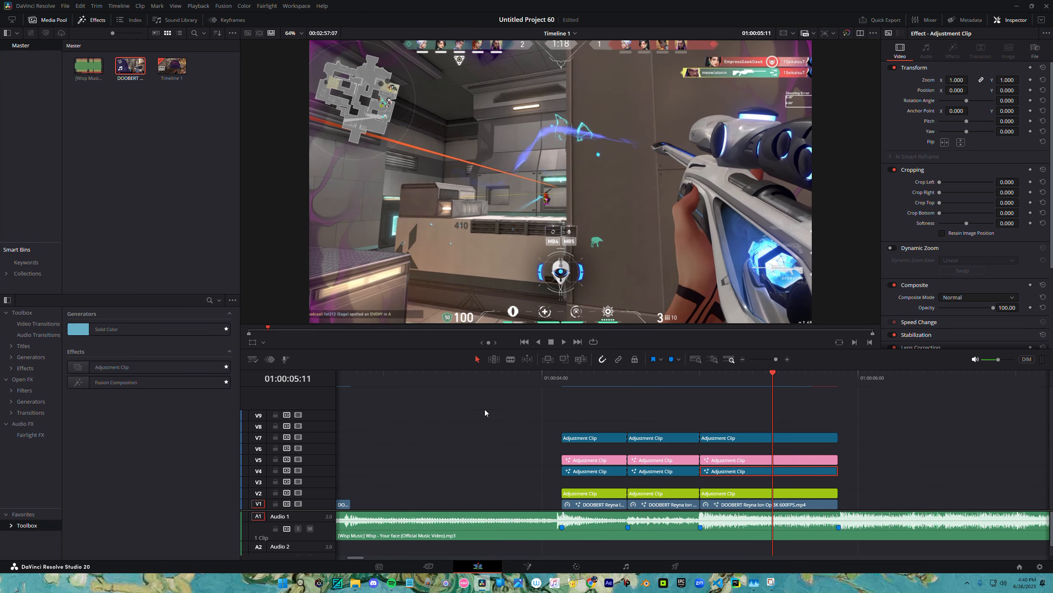
left_click(529, 382)
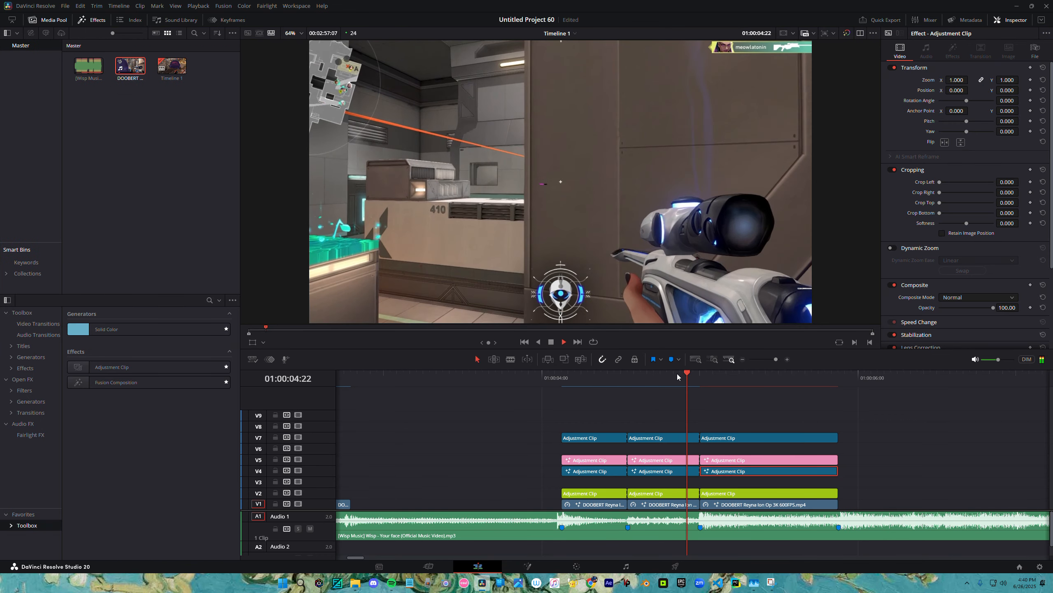
key("space")
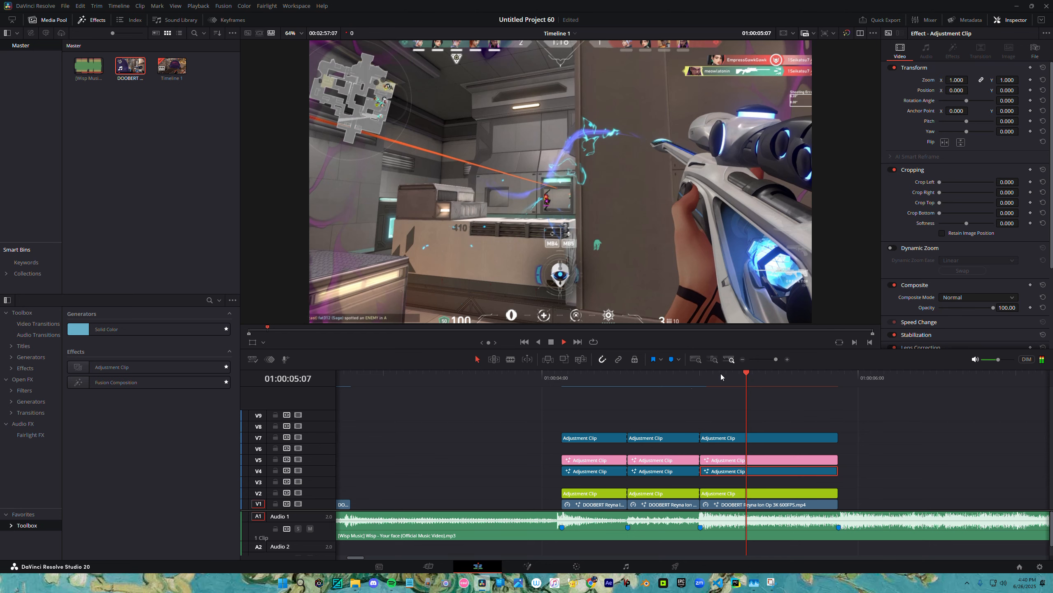
left_click(452, 378)
key("space")
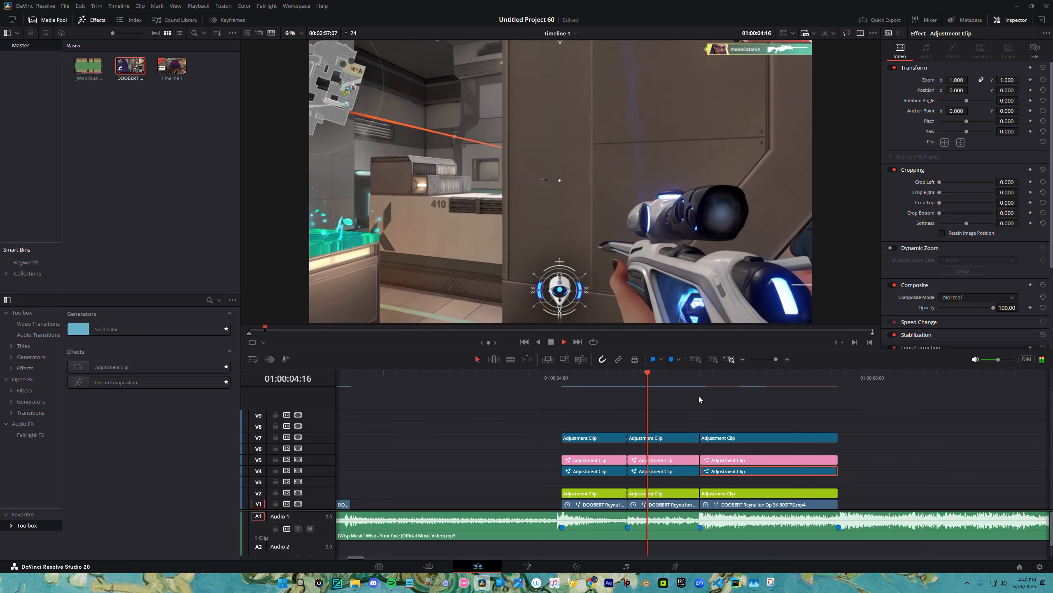
key("space")
left_click(714, 380)
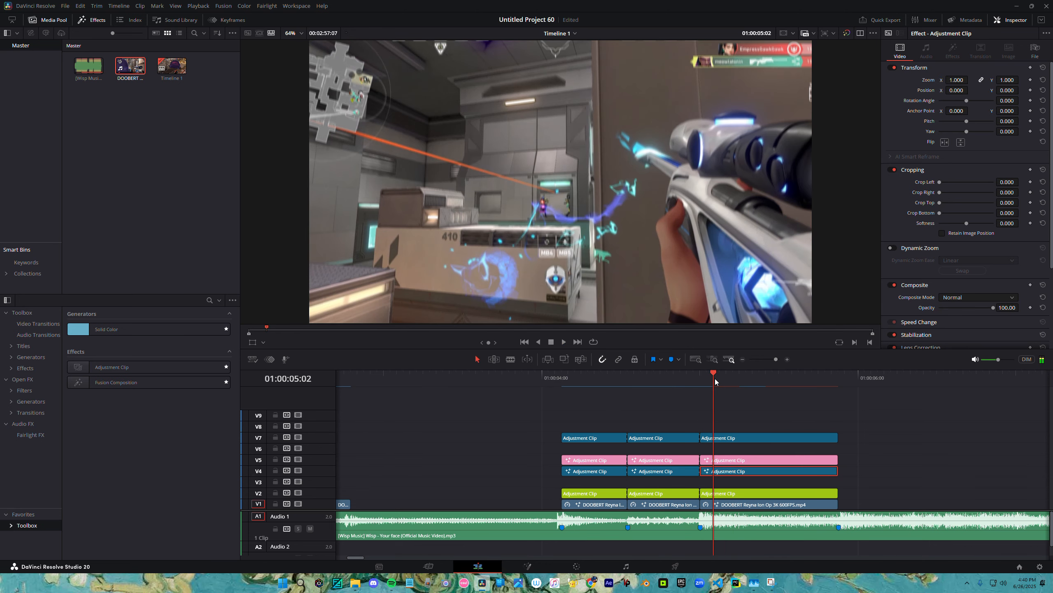
left_click(722, 382)
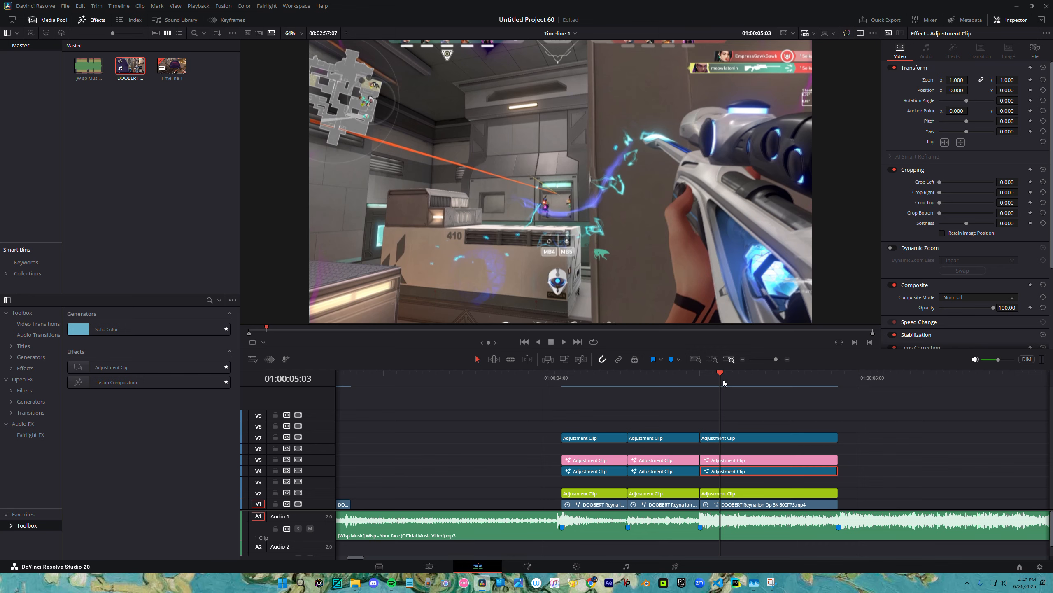
left_click(512, 387)
key("space")
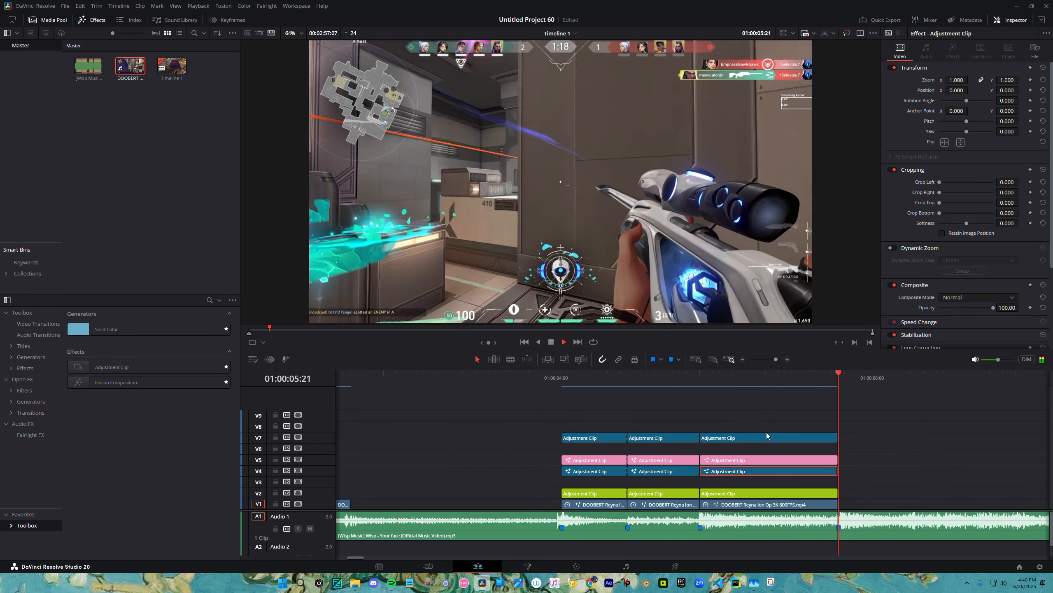
left_click(693, 385)
left_click_drag(693, 384, 766, 387)
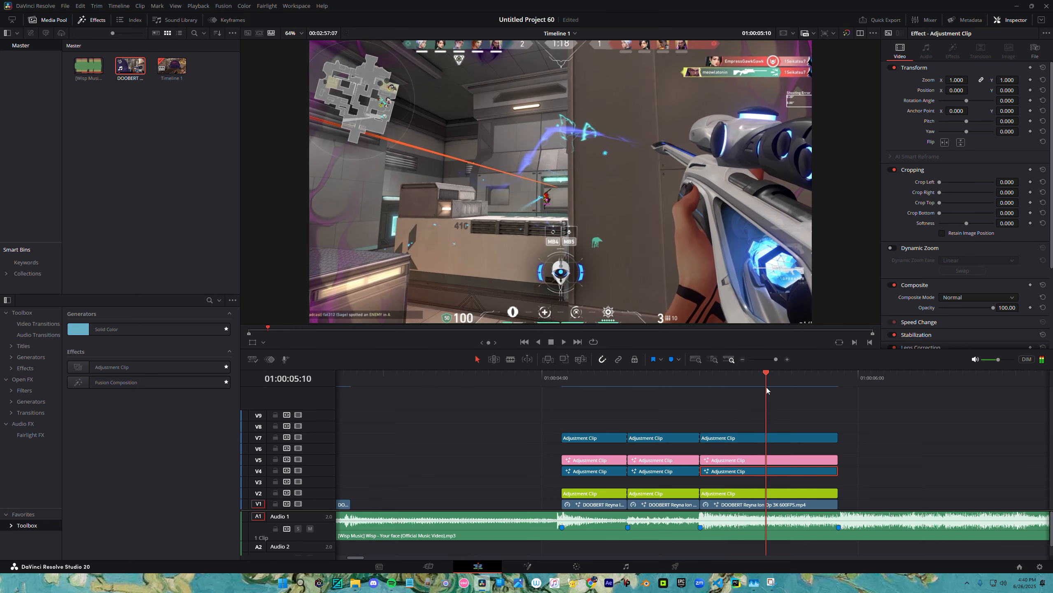
Reopen the clip in Fusion and, at frame 0, set X Rand Amp to about 0.0285, Y Rand Amp to about 0.0409 and Frequency to about 2.07.
key("shift+5")
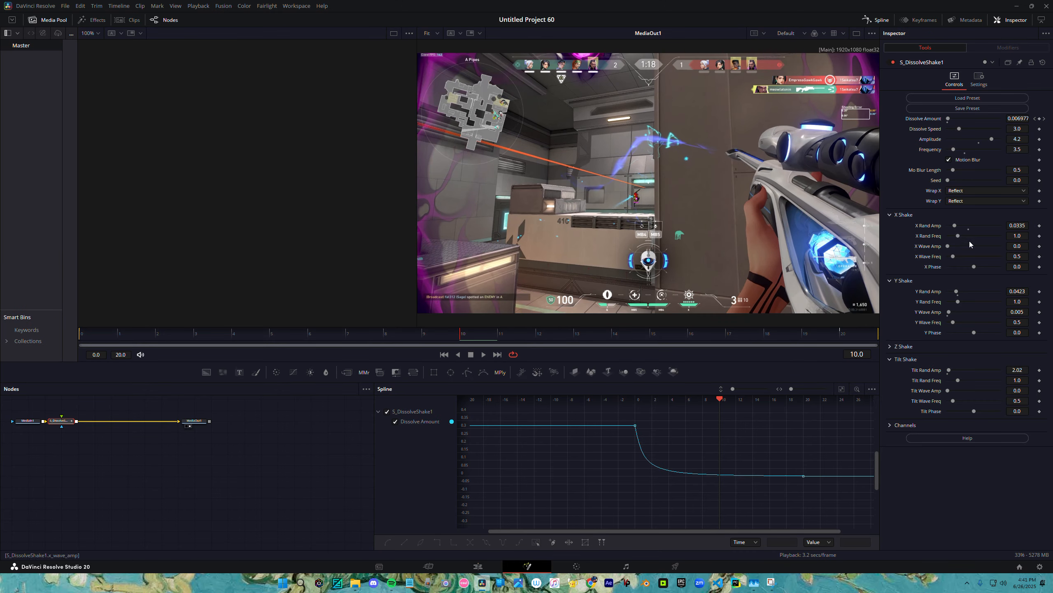
key("Home")
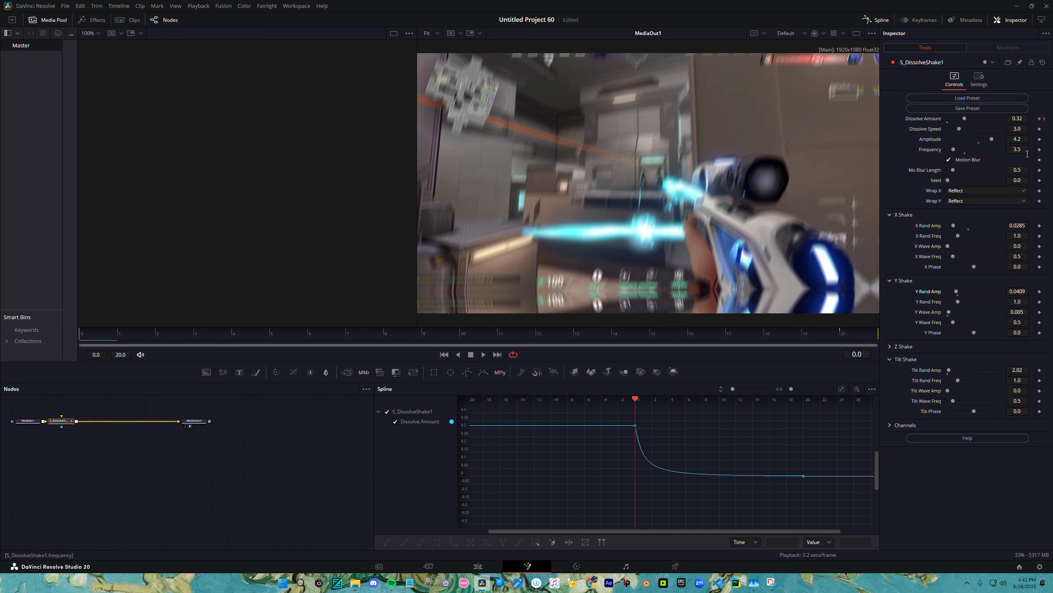
left_click_drag(1027, 154, 1023, 153)
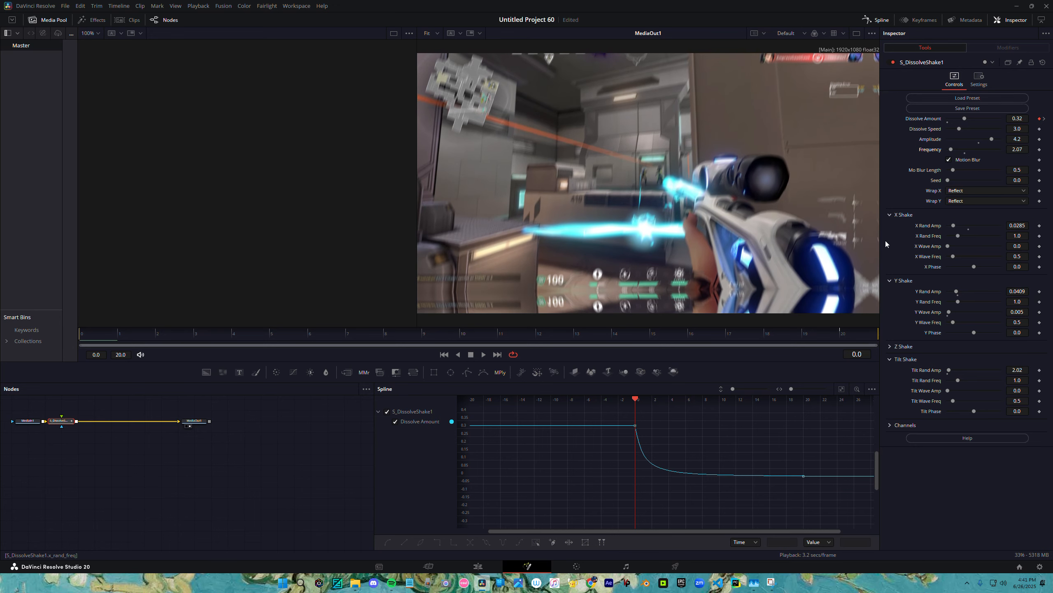
key("space")
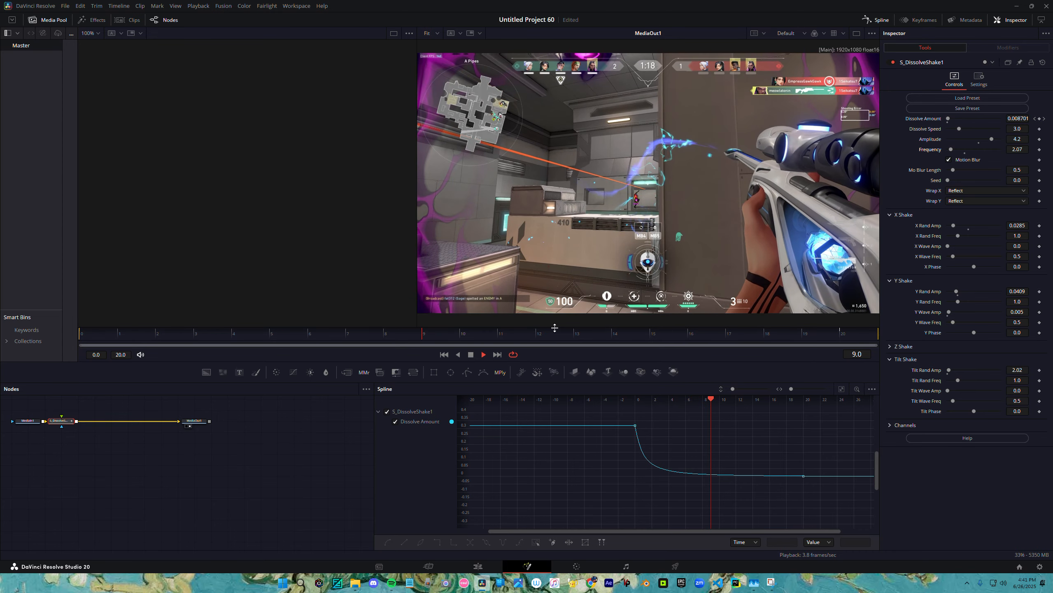
key("space")
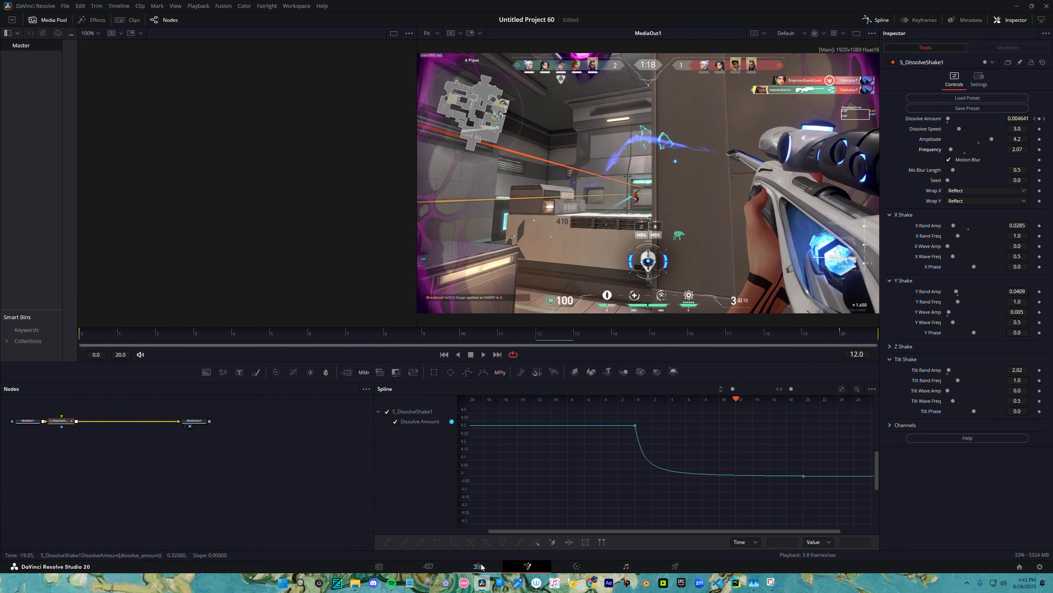
Replay the three-clip section on the edit timeline to check the revised shake against the music.
left_click(477, 566)
left_click(464, 377)
key("space")
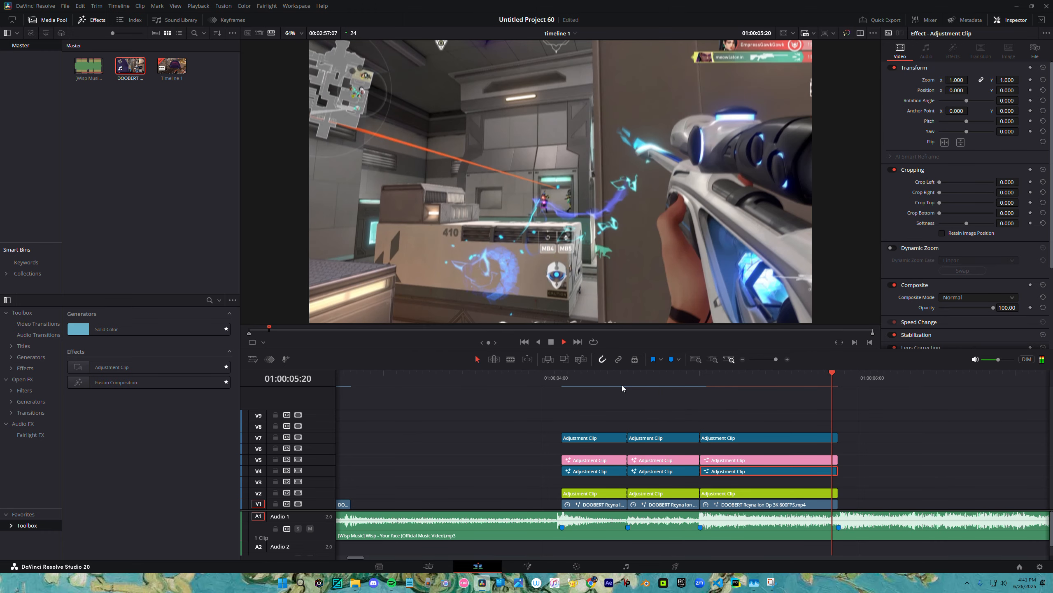
scroll(792, 440, "left", 10)
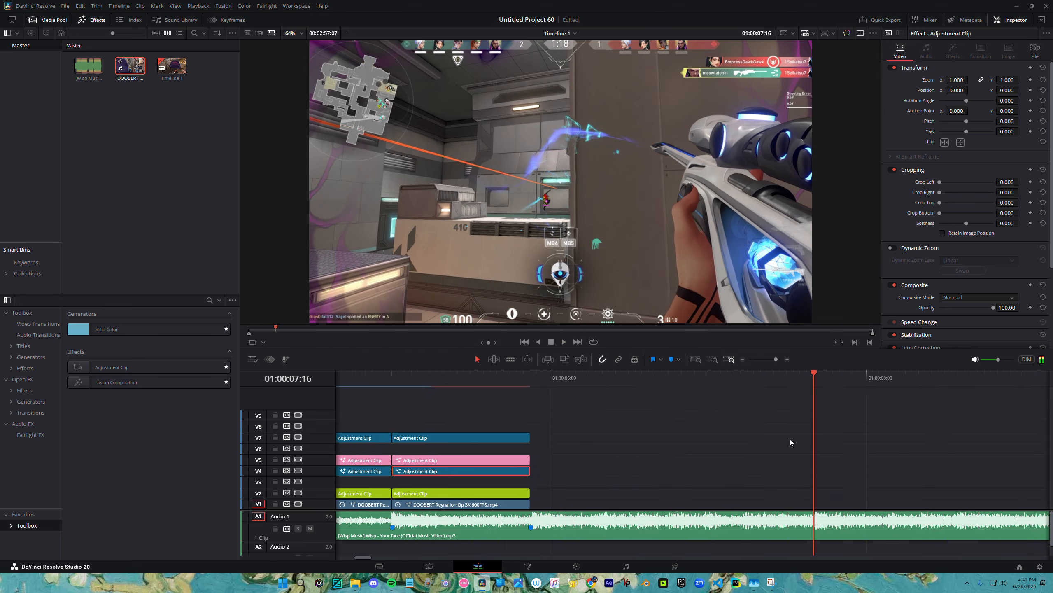
key("space")
left_click(521, 382)
key("space")
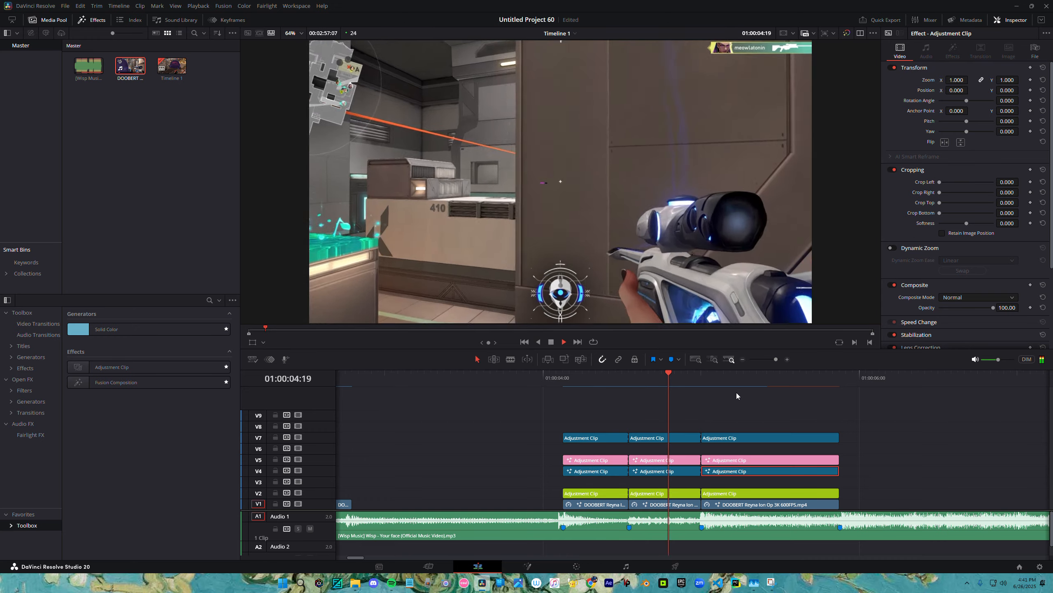
mouse_move(690, 379)
left_mouse_down()
mouse_move(716, 382)
mouse_move(603, 382)
mouse_move(694, 388)
left_mouse_up()
key("space")
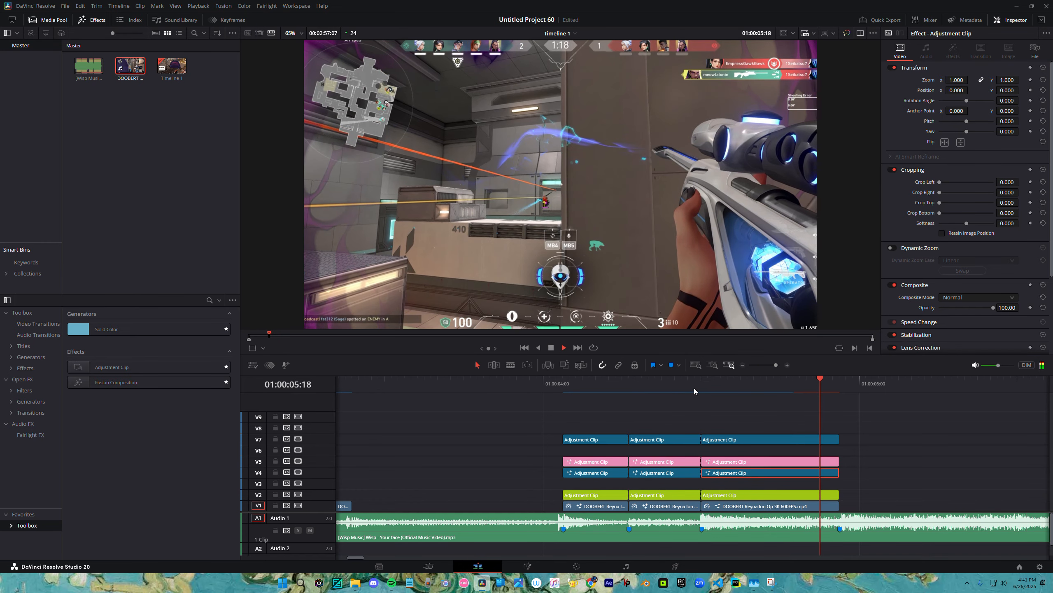
key("space")
Open the first adjustment clip on track V7 in Fusion and insert a Color Corrector node after MediaIn1.
left_click(576, 385)
left_click(590, 438)
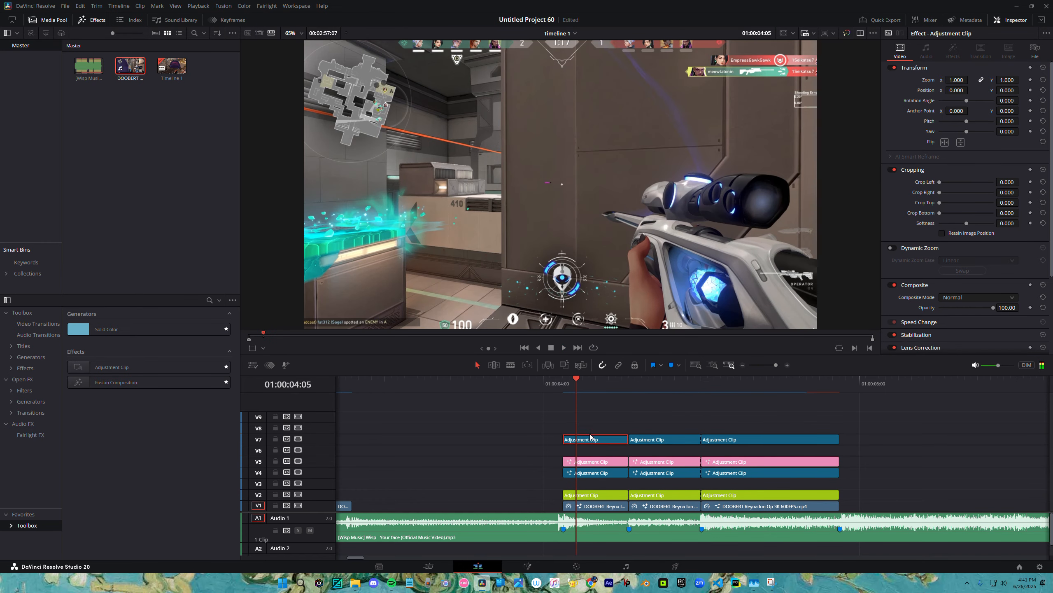
key("shift+5")
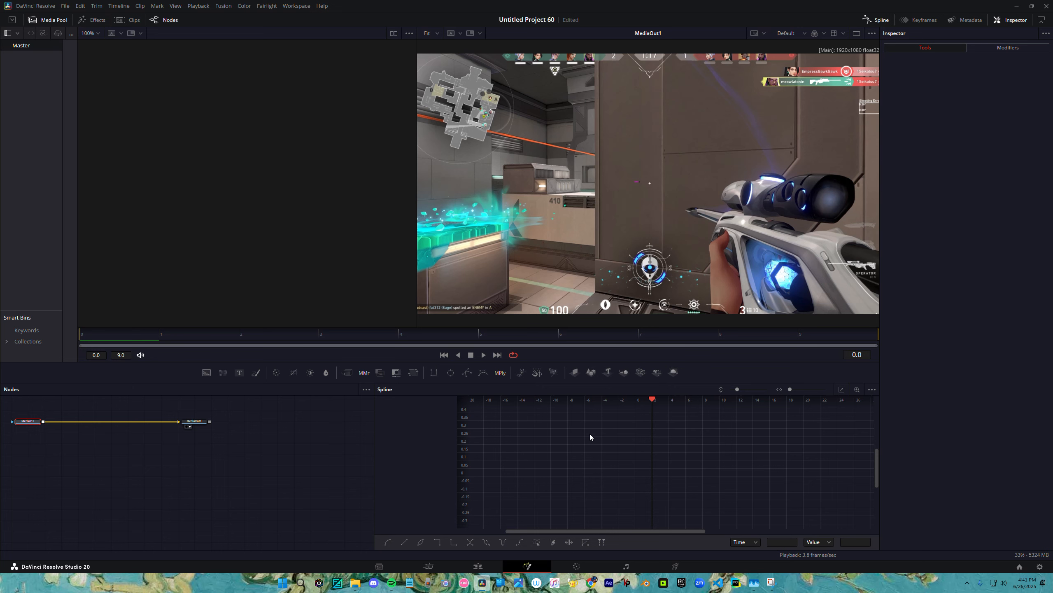
key("shift+space")
type("S_dissolveSh")
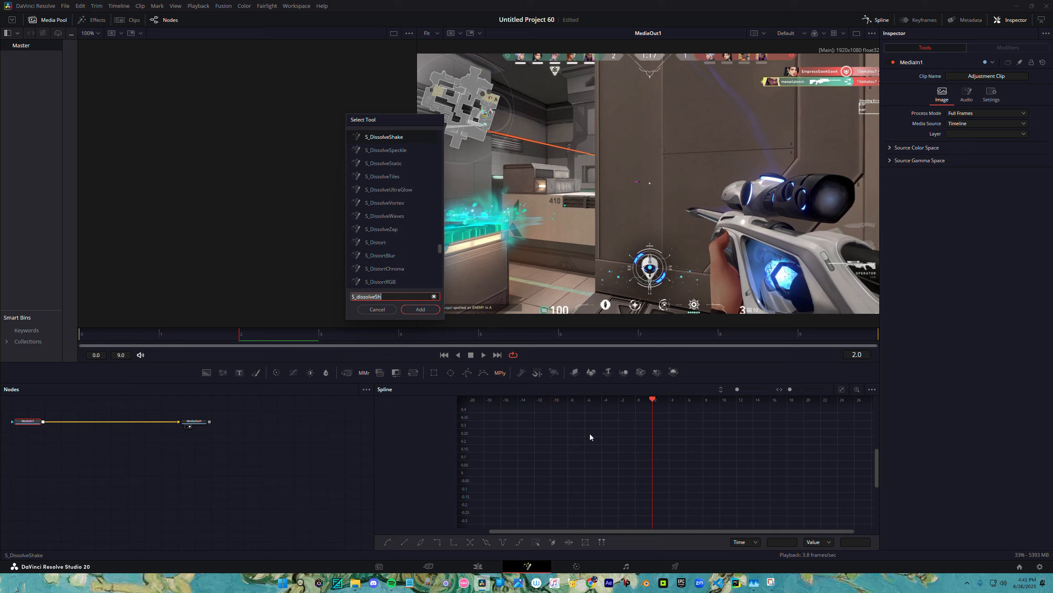
type("cc")
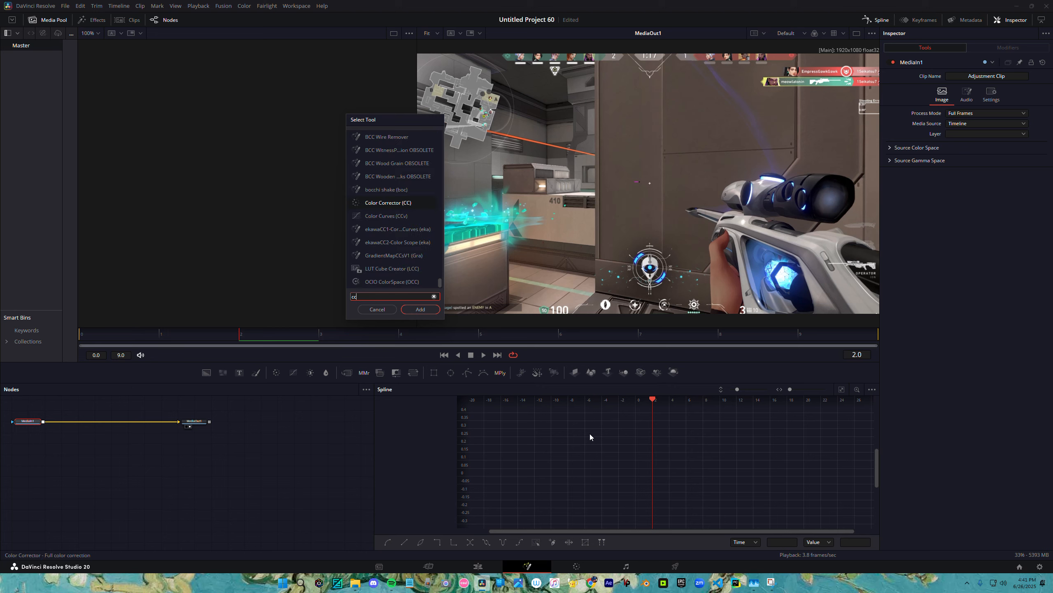
key("Return")
key("shift+space")
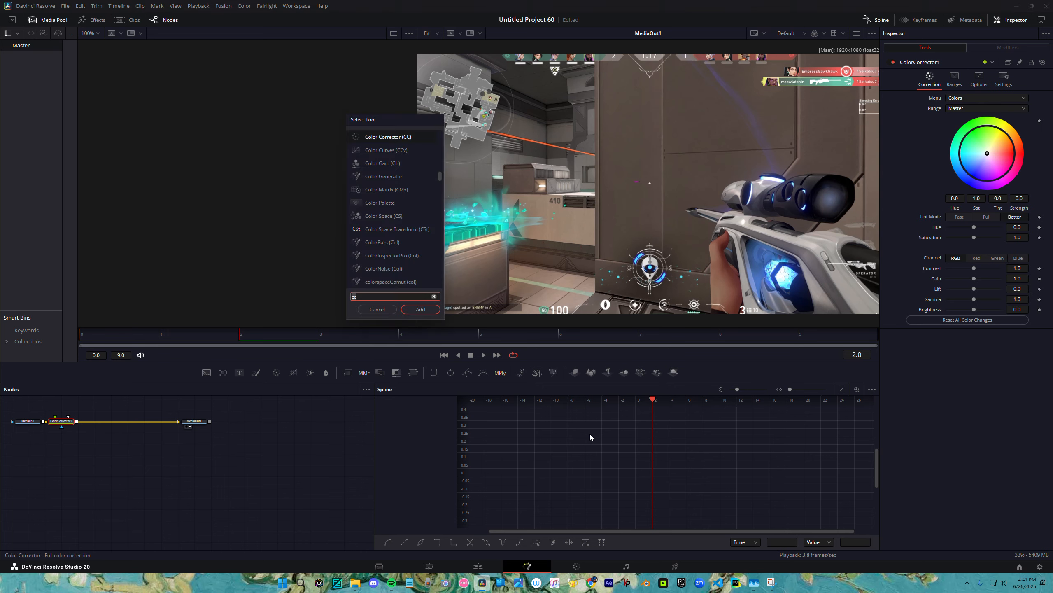
type("BC")
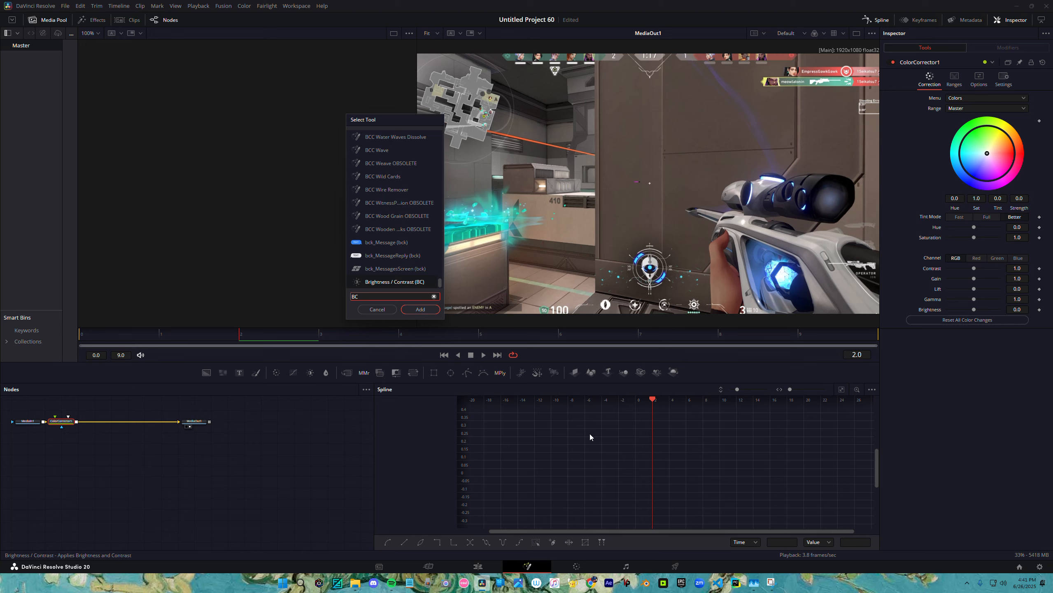
key("Return")
left_click_drag(84, 404, 68, 422)
key("Delete")
left_click(90, 407)
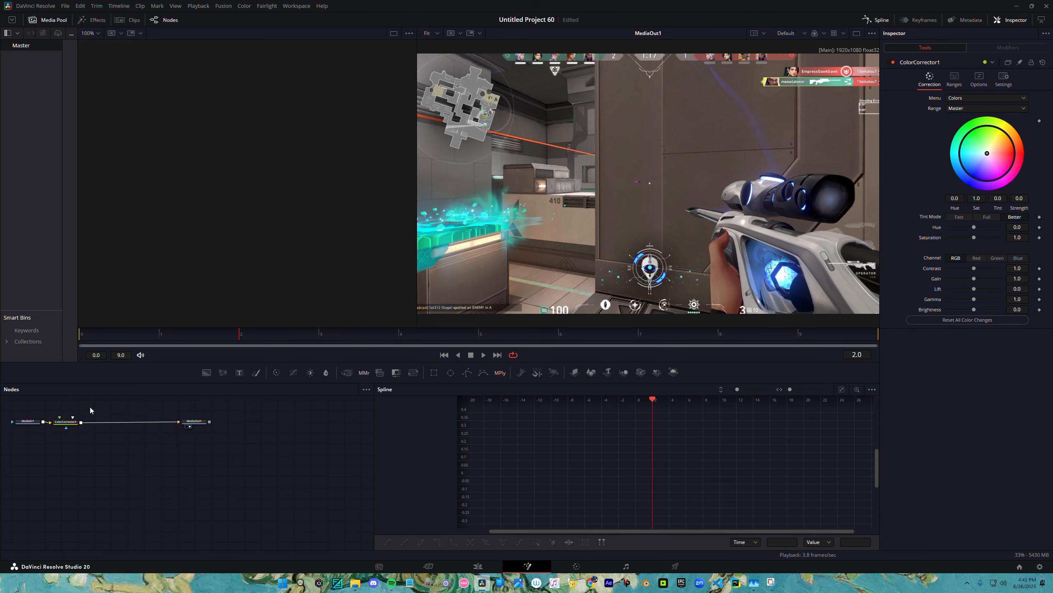
key("shift+space")
type("xglow")
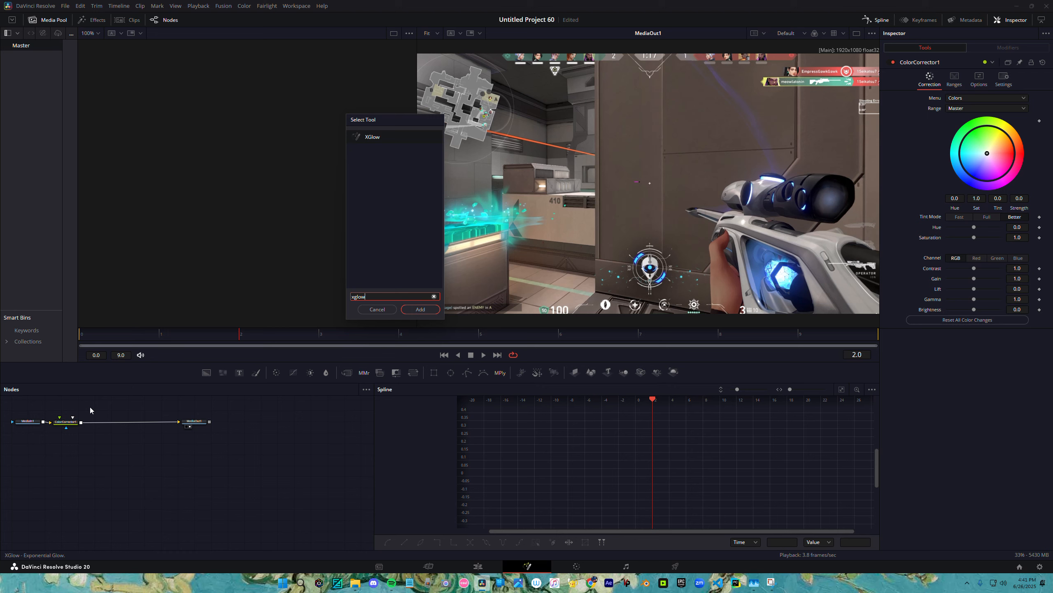
left_click(374, 311)
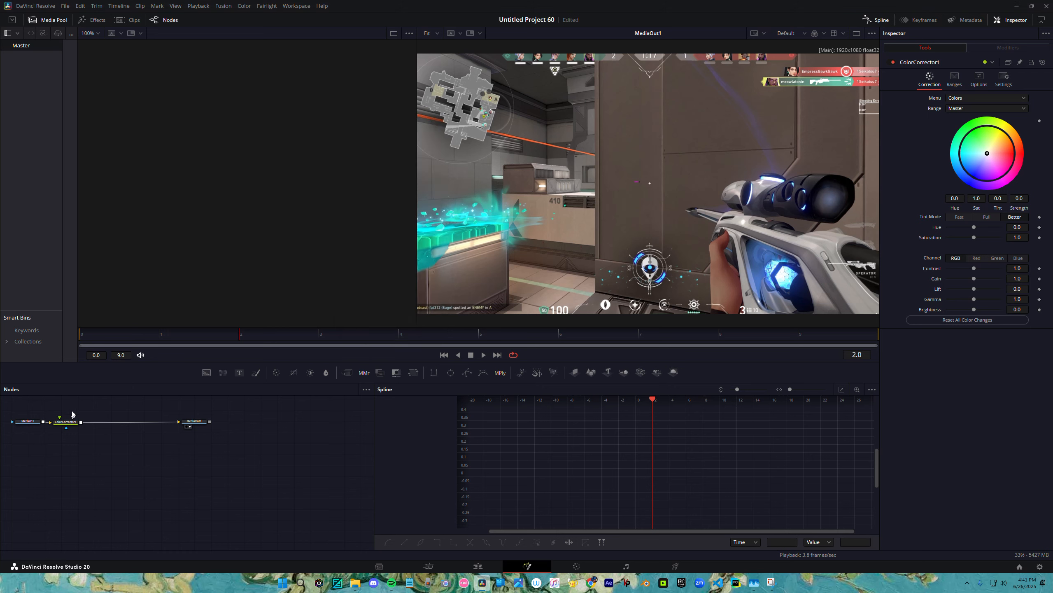
At frame 0, keyframe the Color Corrector's master Gain and set it to 1.08.
left_click(69, 423)
left_click(104, 337)
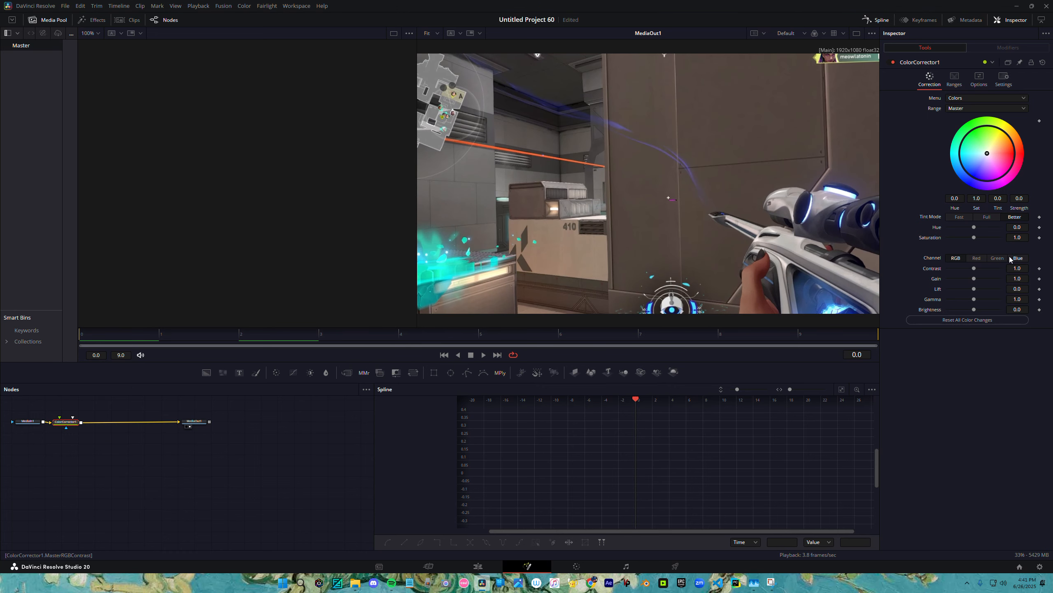
left_click(1026, 278)
left_click(1039, 278)
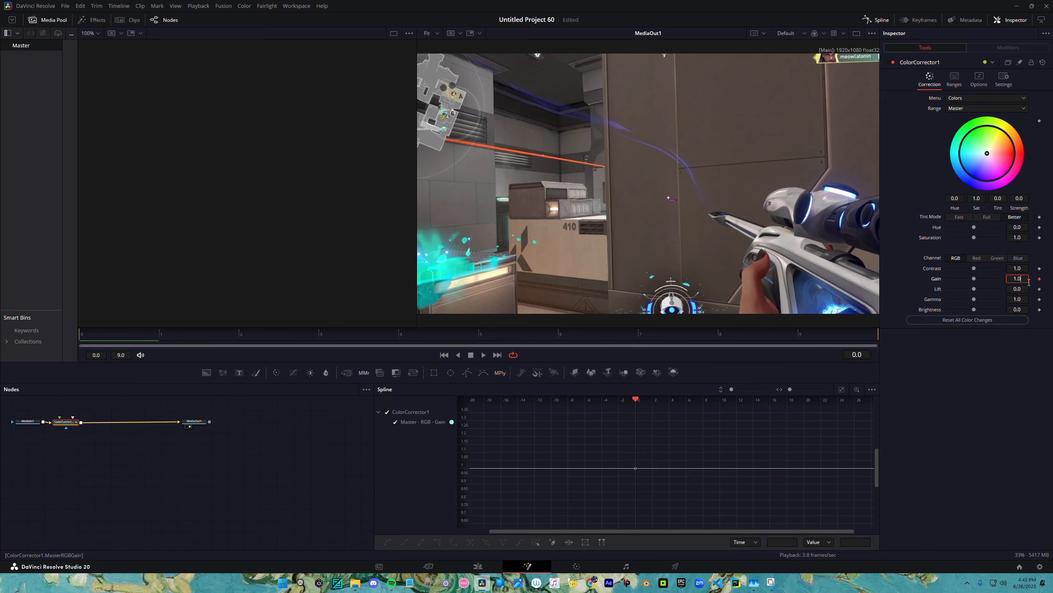
type("05")
key("Tab")
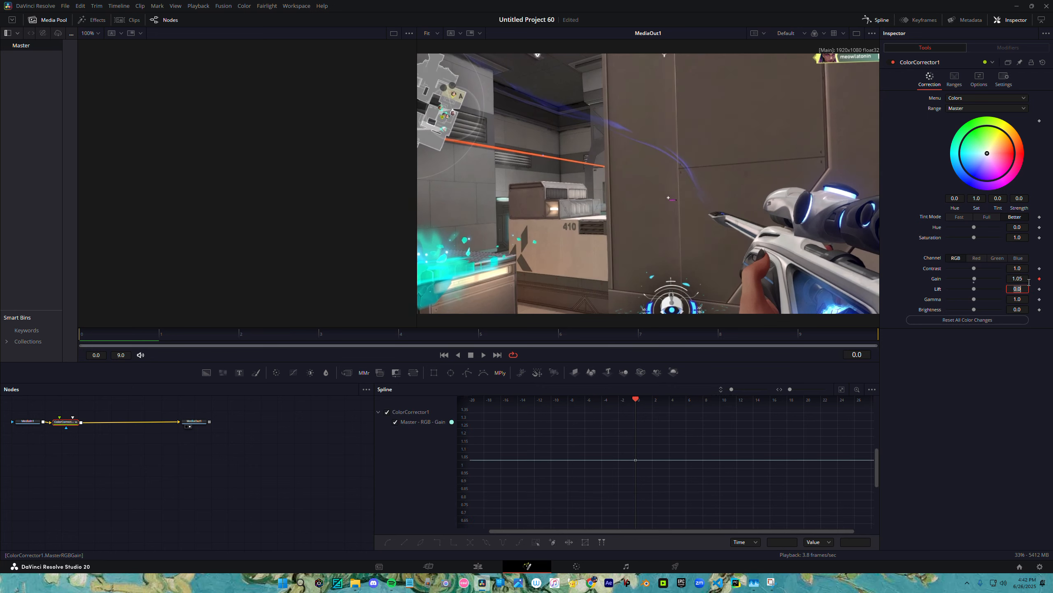
left_click(1018, 278)
key("BackSpace")
type("8")
key("Tab")
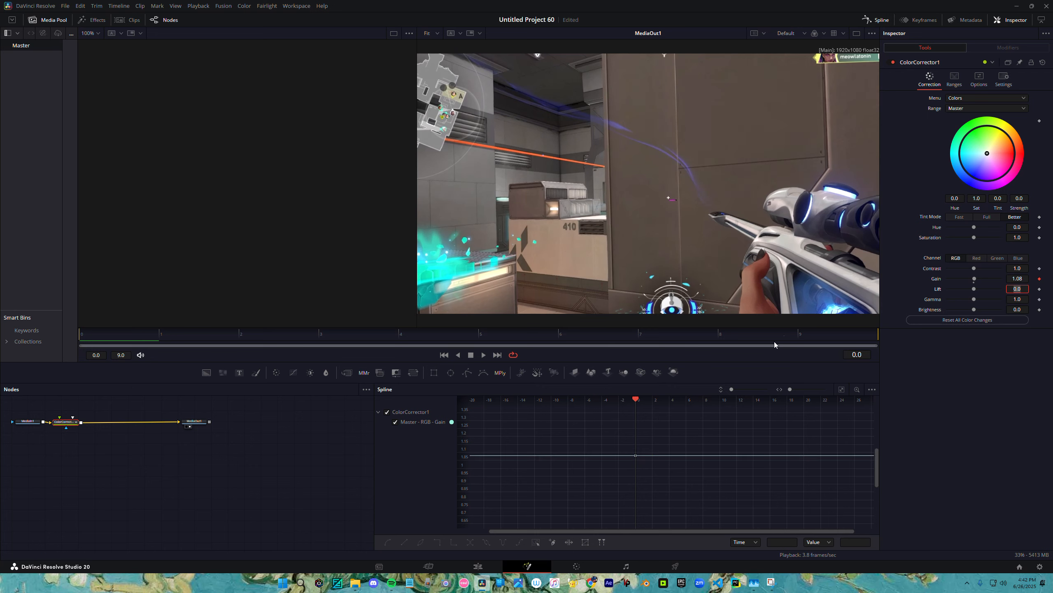
Reset the Color Corrector's Gain to 1.0 at frame 9 and set its frame 0 keyframe to 1.1.
left_click(843, 333)
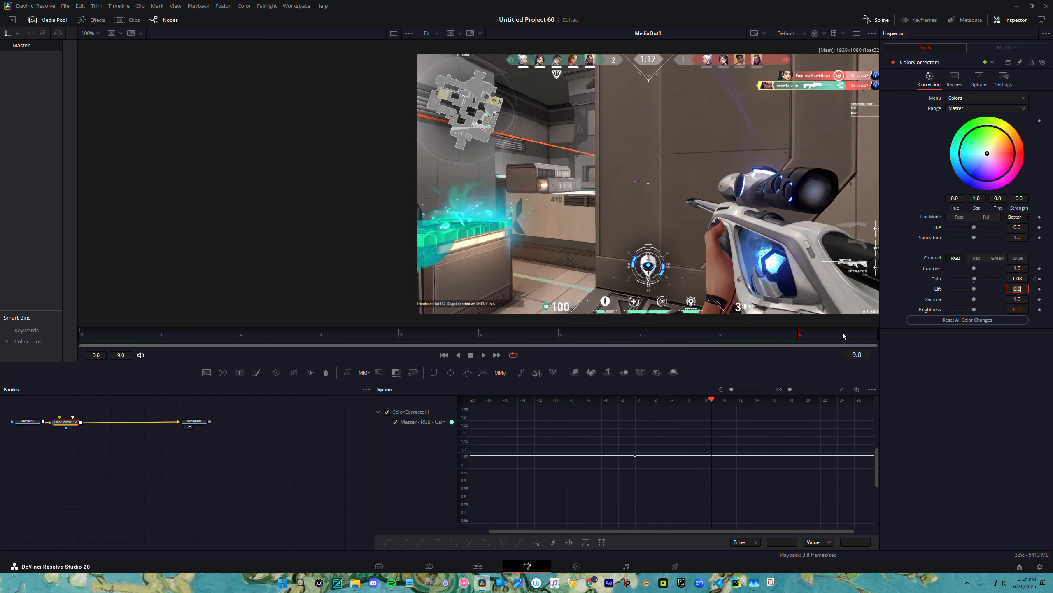
left_click(973, 284)
left_click(1035, 279)
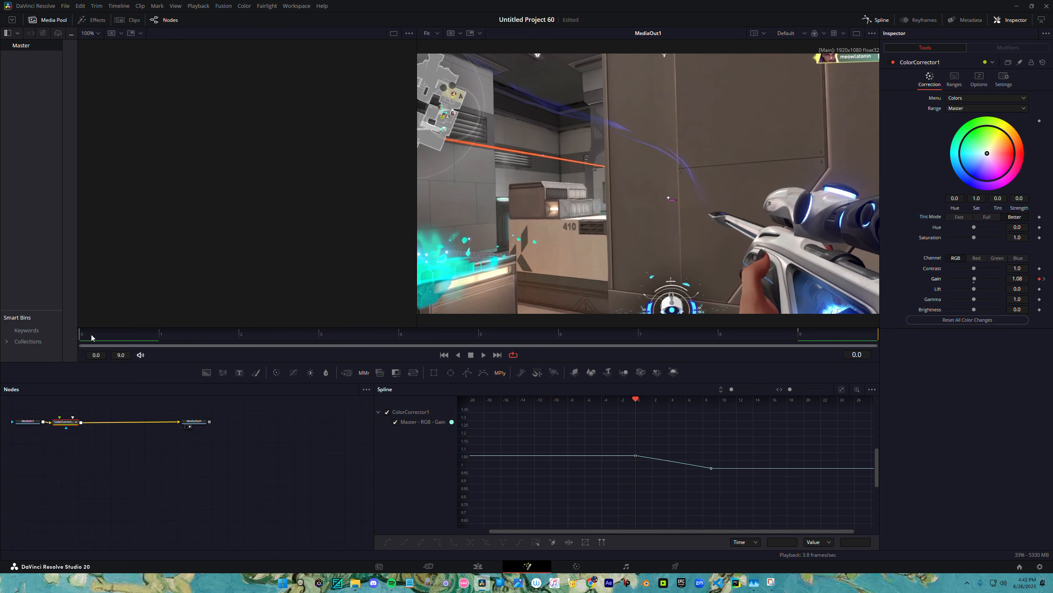
left_click(1017, 279)
type("1.1")
key("Tab")
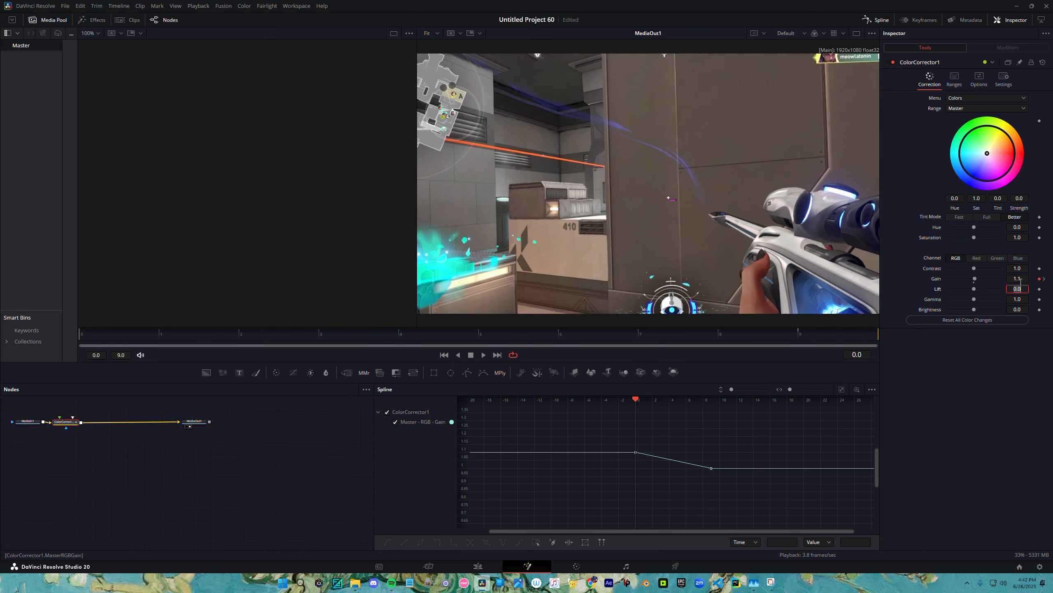
left_click(956, 275)
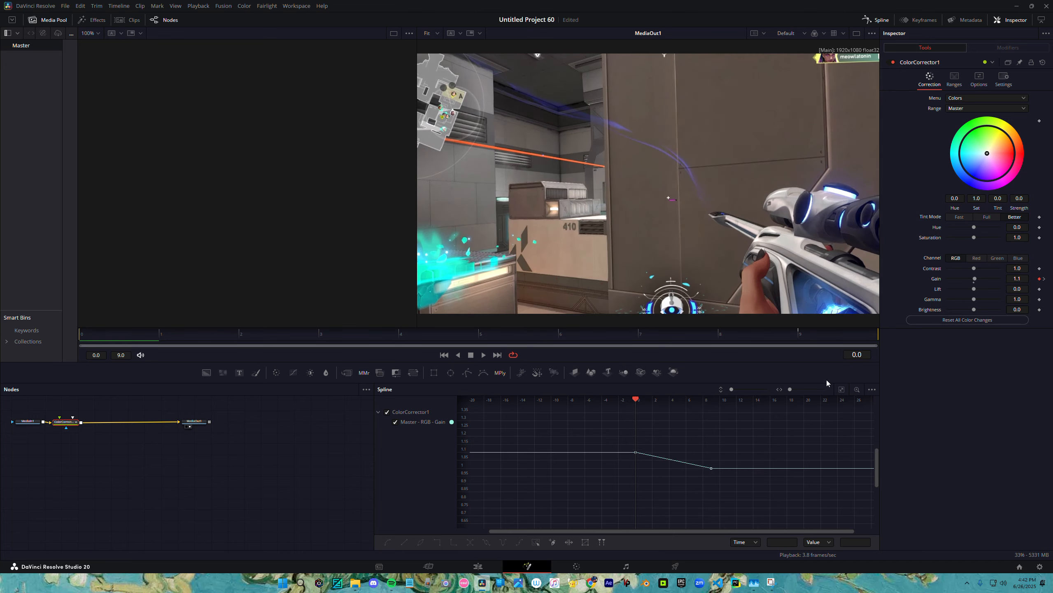
left_click(841, 389)
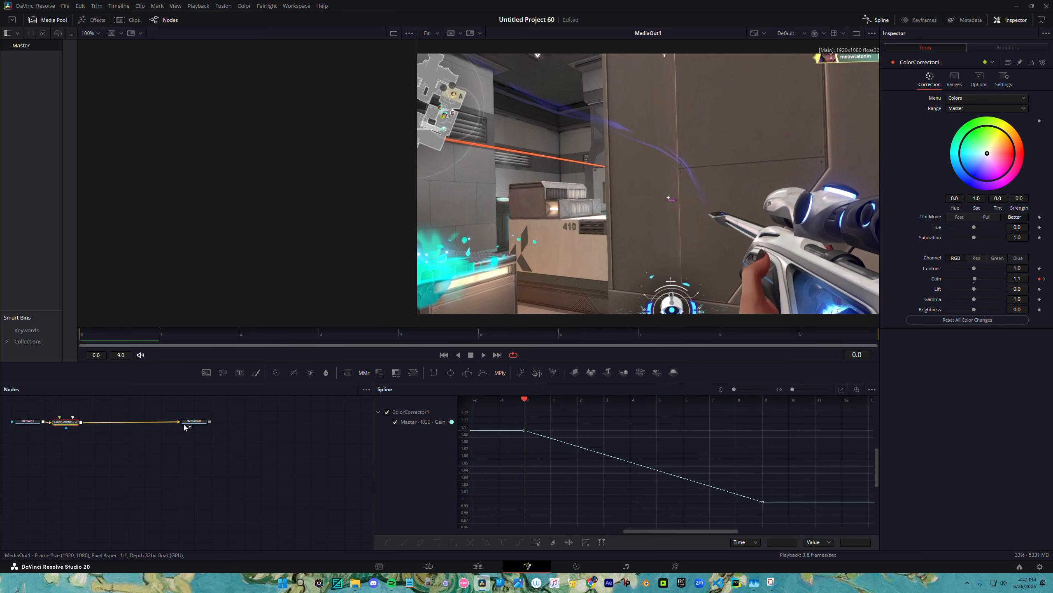
Insert a DefocusGamma node after the Color Corrector node.
left_click_drag(162, 460, 217, 466)
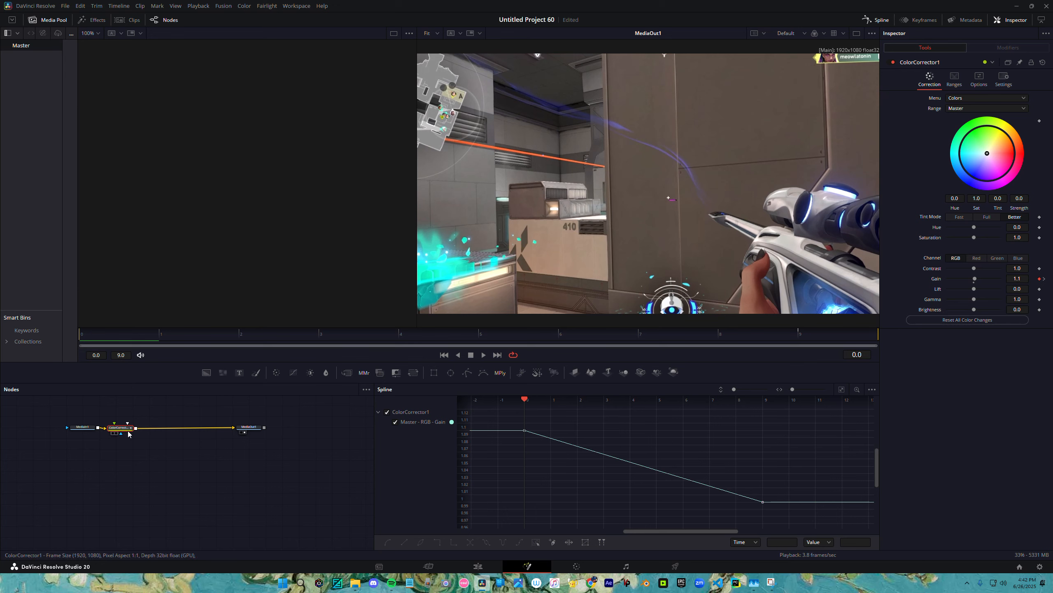
key("shift+space")
type("def")
key("Return")
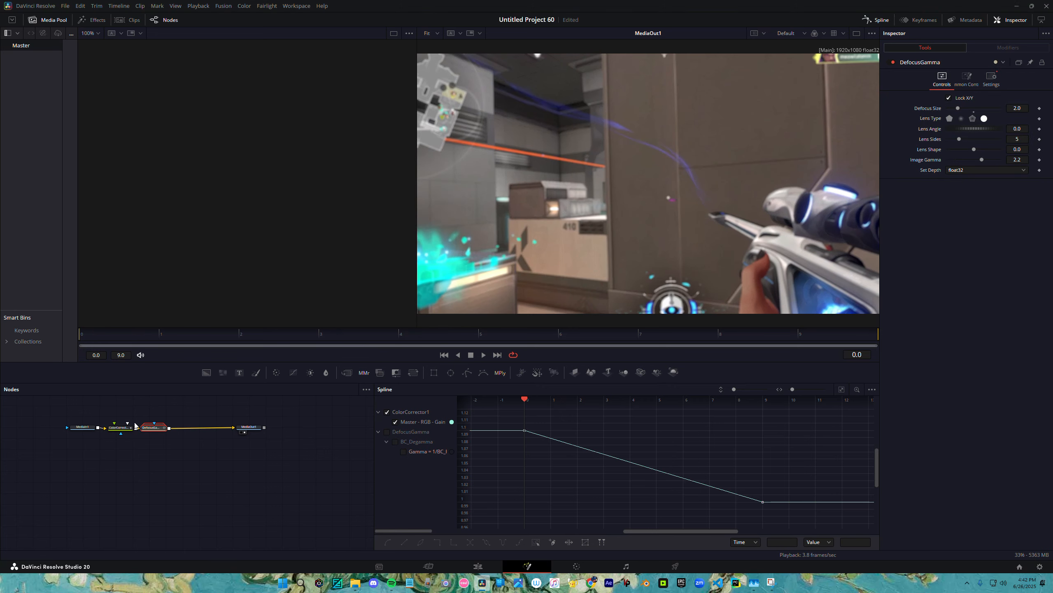
left_click(200, 6)
mouse_move(289, 5)
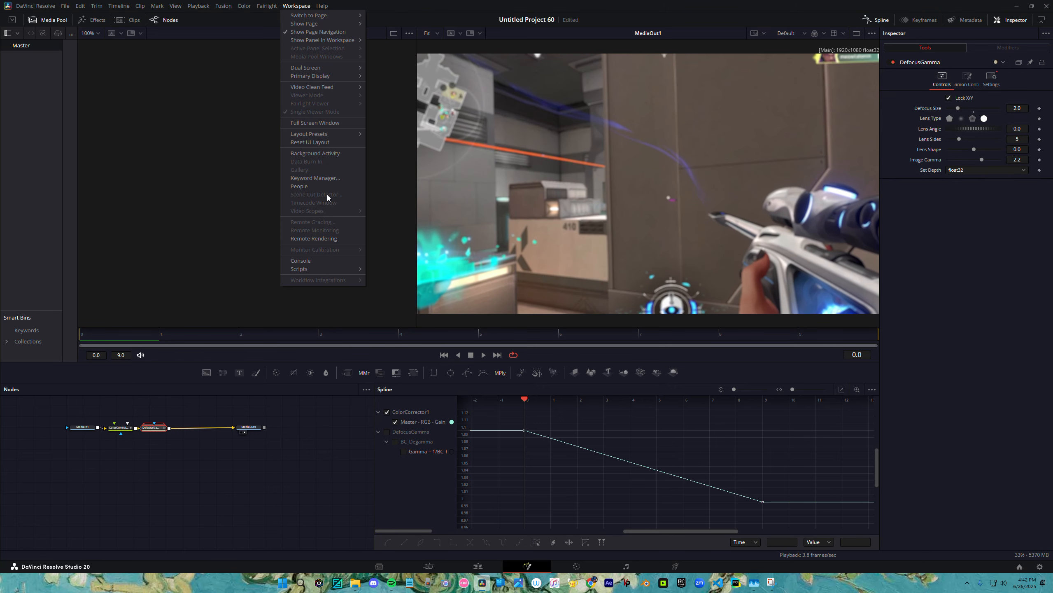
mouse_move(319, 267)
mouse_move(391, 319)
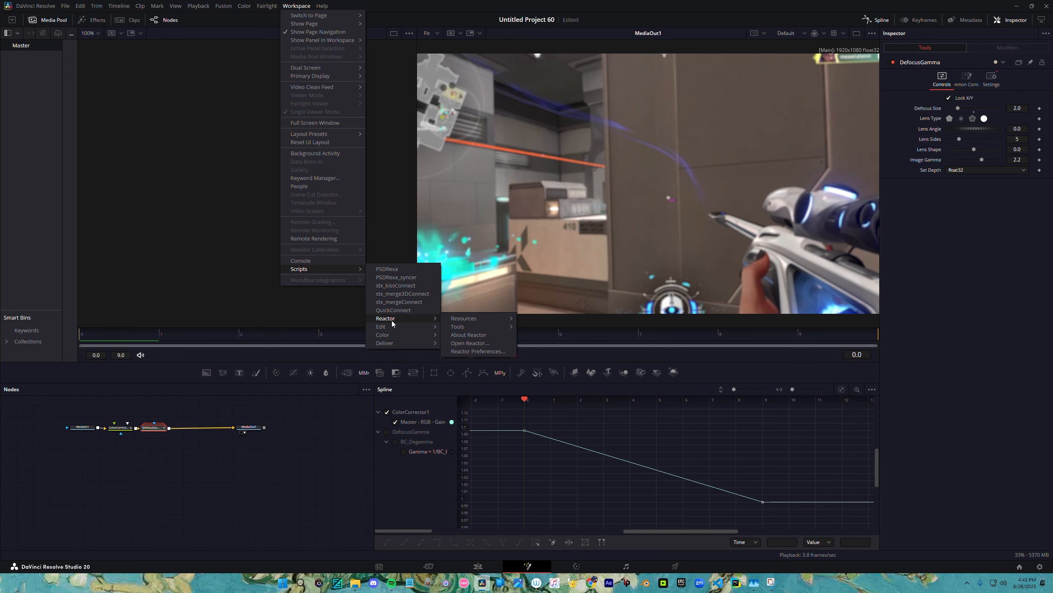
left_click(260, 428)
left_click(278, 414)
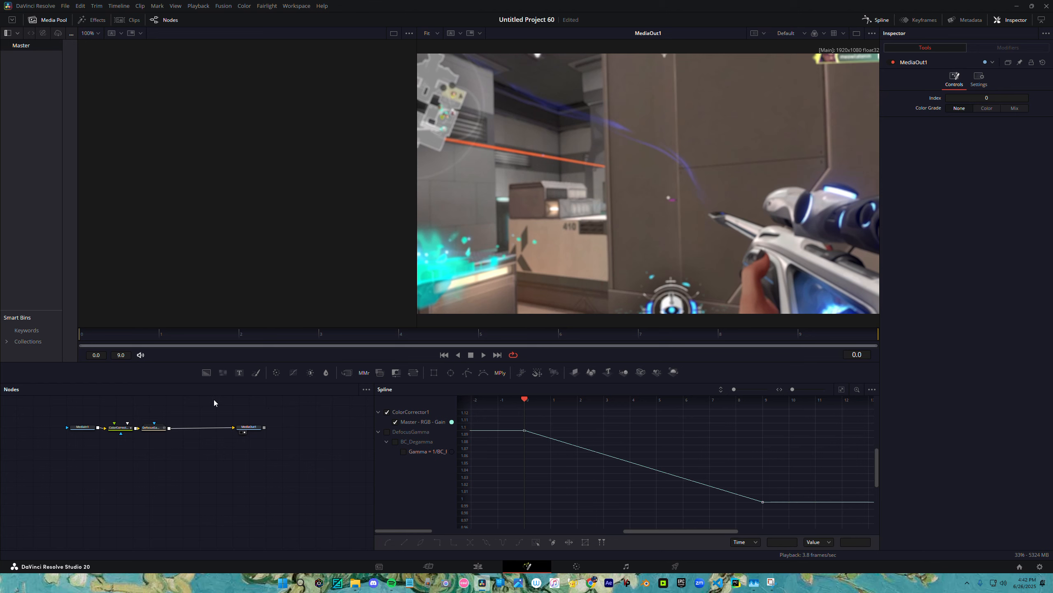
Keyframe the DefocusGamma node's Defocus Size at 1.9 on frame 0 and 0.0 on frame 9.
left_click_drag(154, 428, 166, 428)
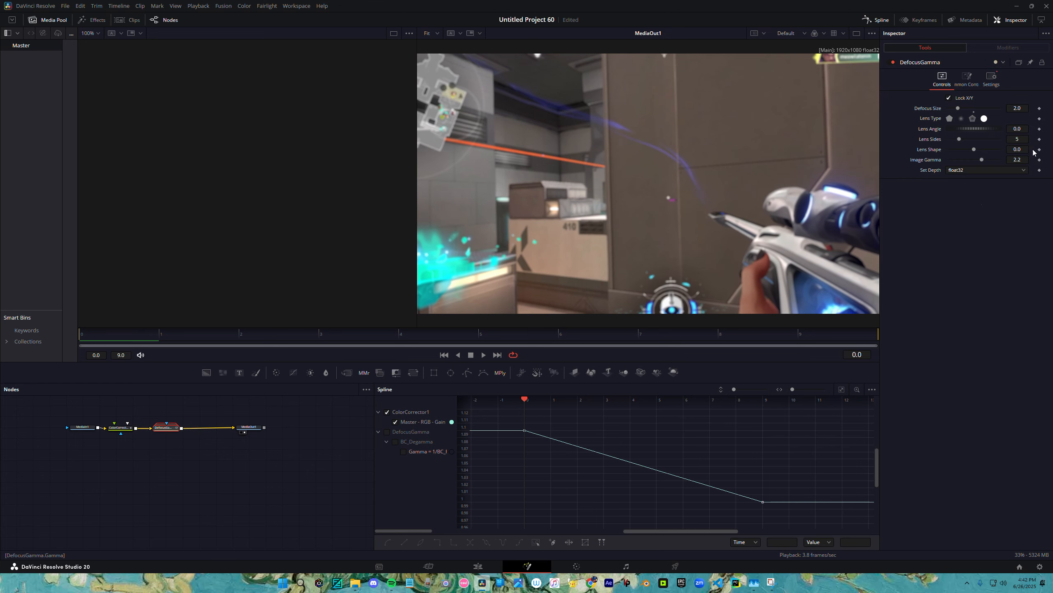
left_click(1040, 108)
left_click(813, 340)
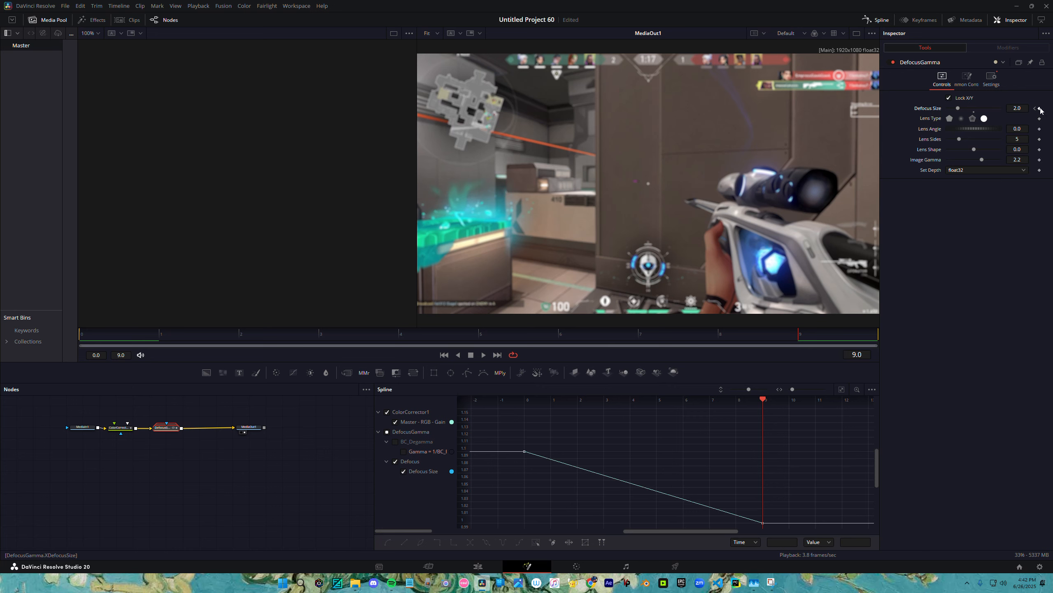
left_click(1041, 110)
key("Home")
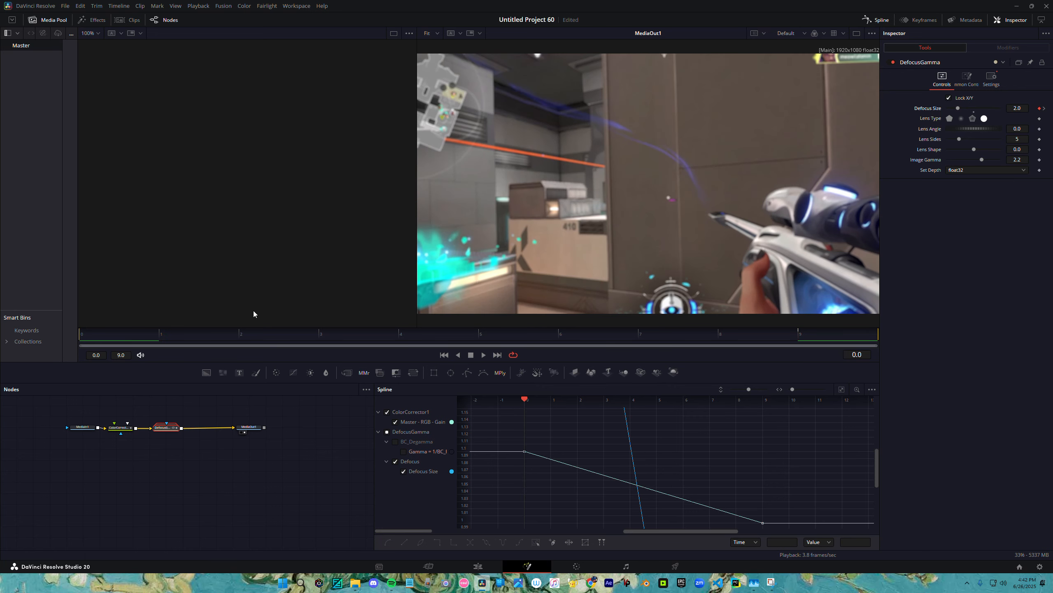
left_click(1024, 108)
type("2.9")
key("Return")
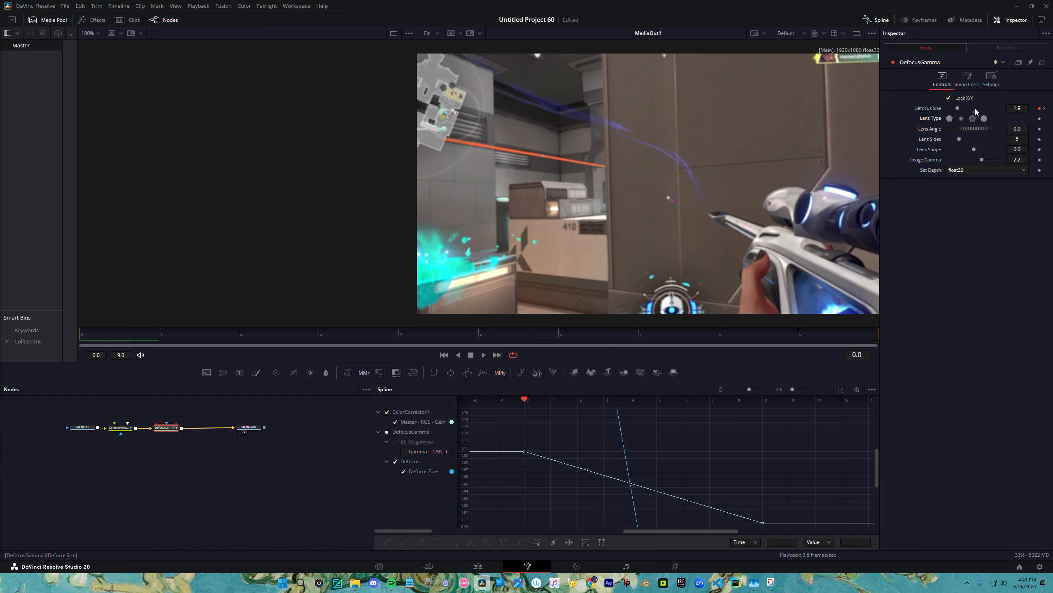
Set the DefocusGamma node's Image Gamma to 5.0 and its Defocus Size at frame 0 to 2.2.
left_click_drag(787, 339, 805, 336)
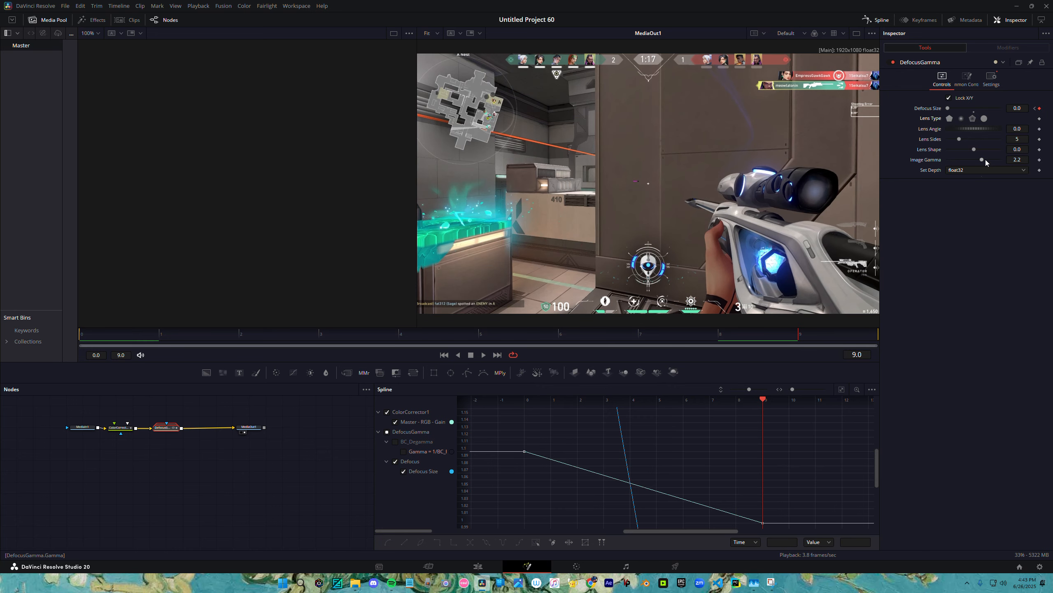
left_click_drag(981, 160, 1002, 160)
key("Home")
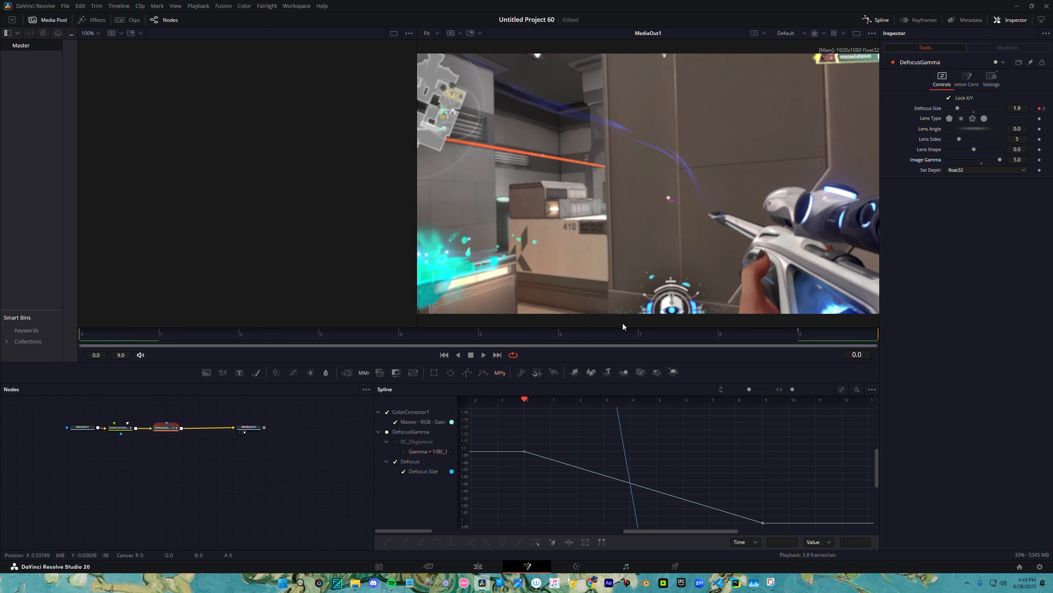
left_click(1021, 108)
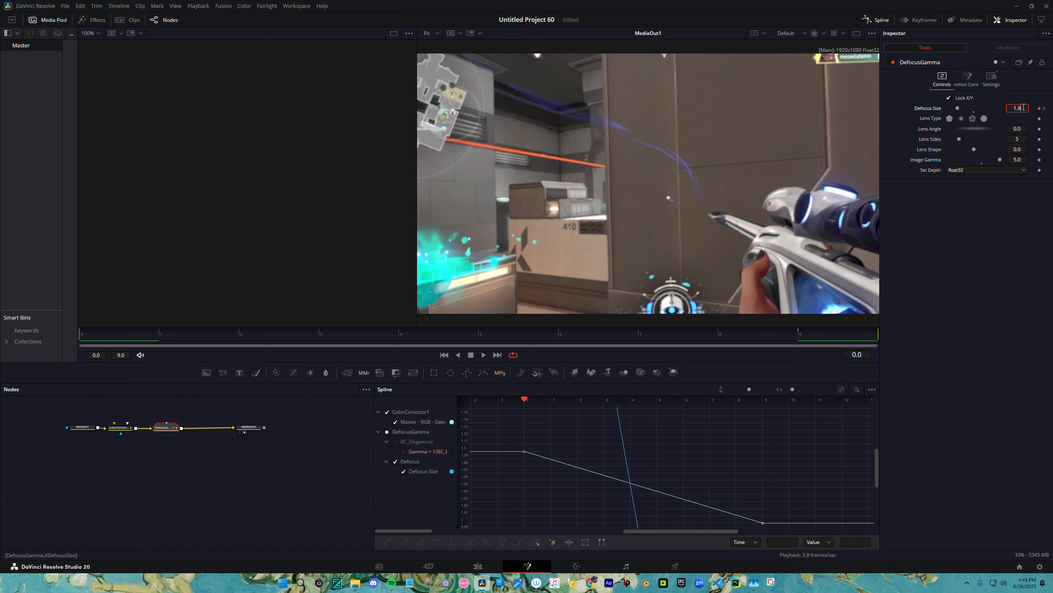
type("2.2")
key("Tab")
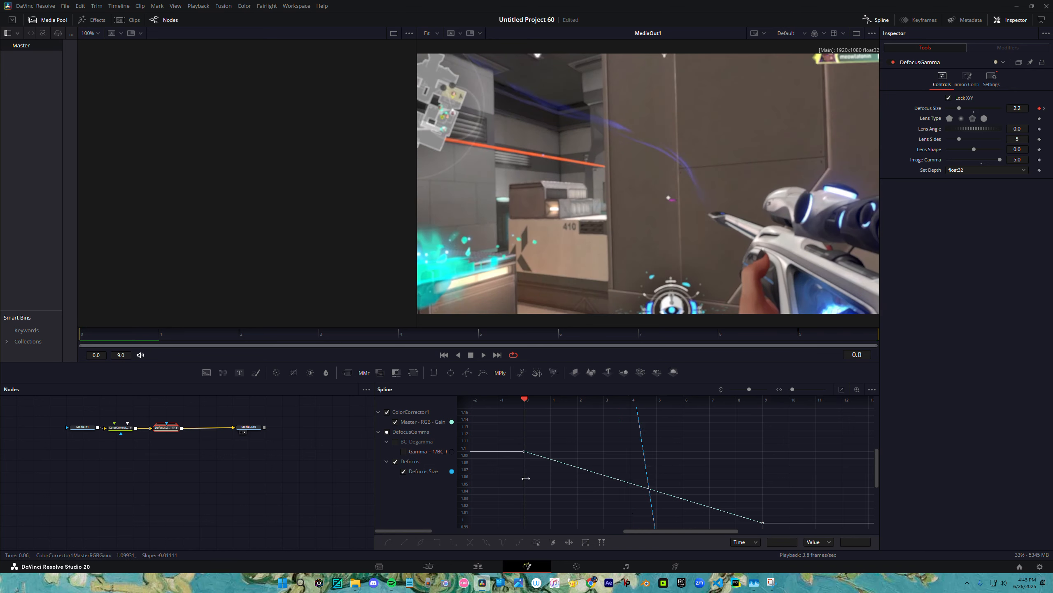
Copy the Color Corrector and DefocusGamma nodes from the first V7 adjustment clip into the second one.
left_click(478, 567)
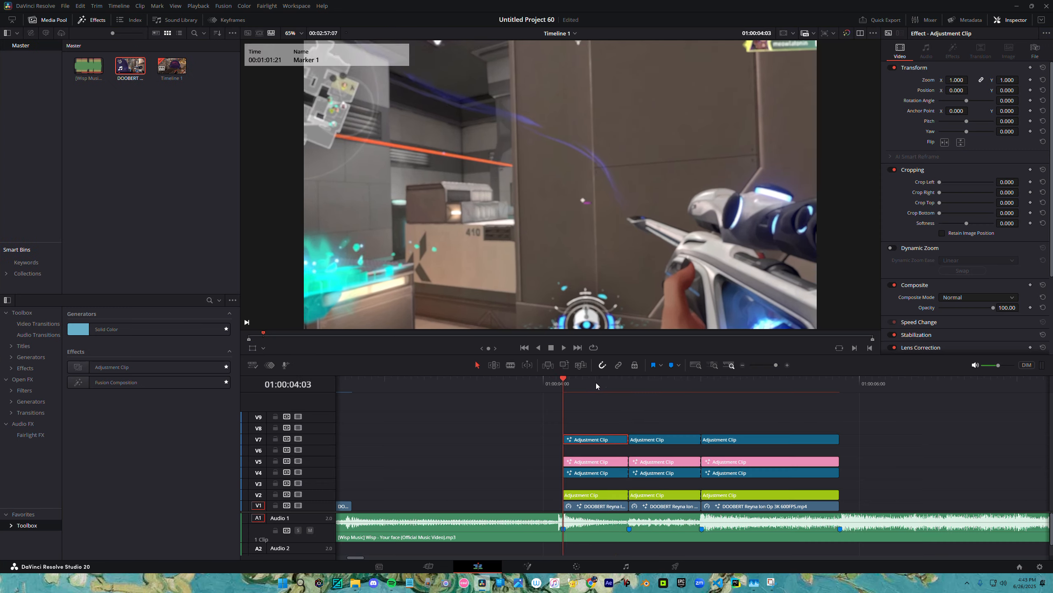
left_click(649, 383)
left_click(661, 441)
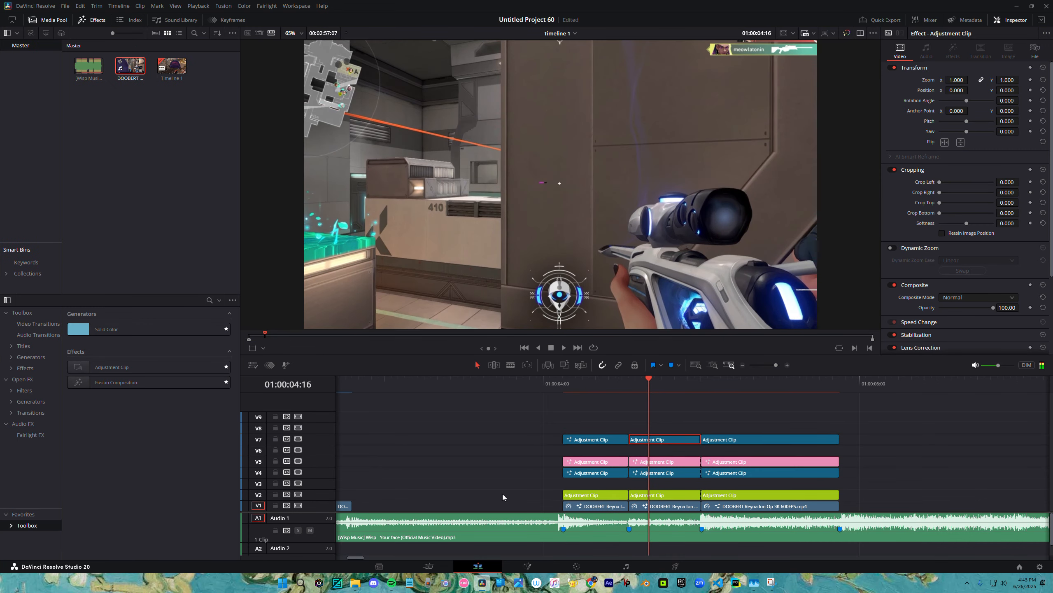
key("shift+5")
left_click(470, 565)
left_click_drag(587, 443, 656, 439)
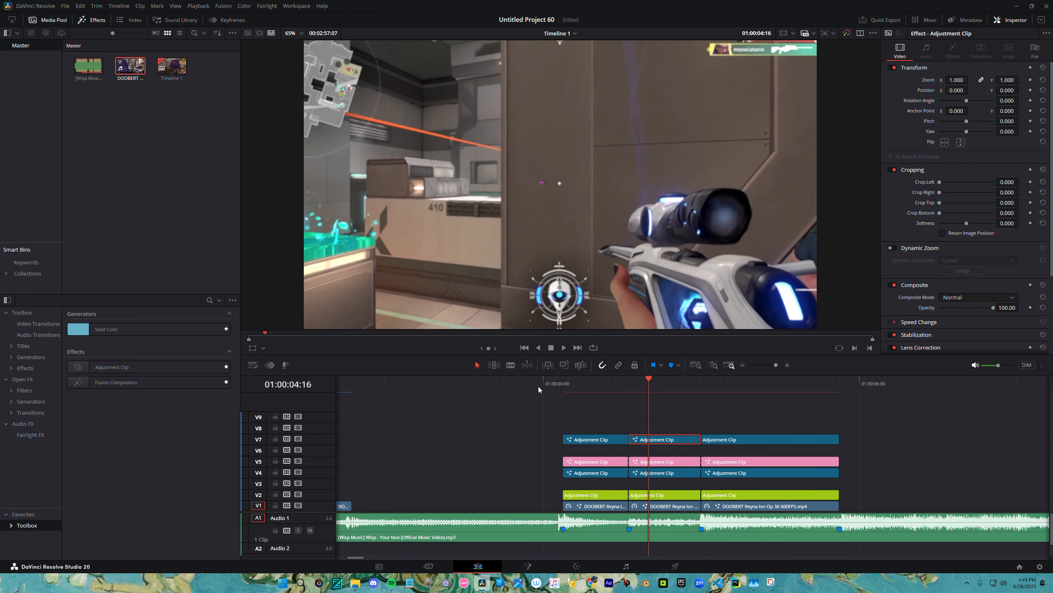
Examine the DefocusGamma node's animation curves in the second V7 adjustment clip's Fusion composition.
key("shift+5")
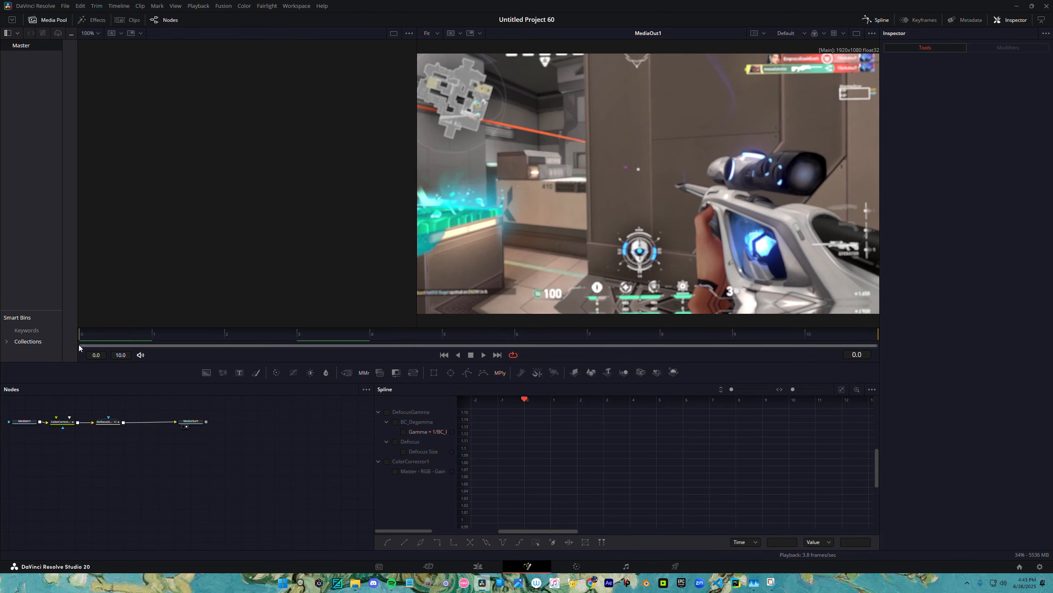
left_click(387, 412)
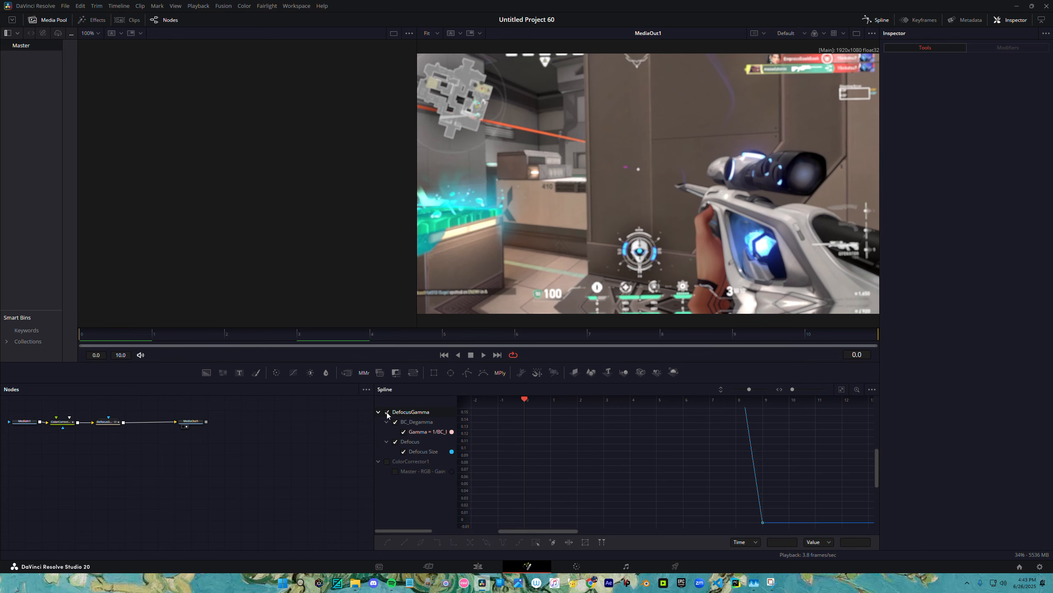
scroll(678, 472, "down", 5)
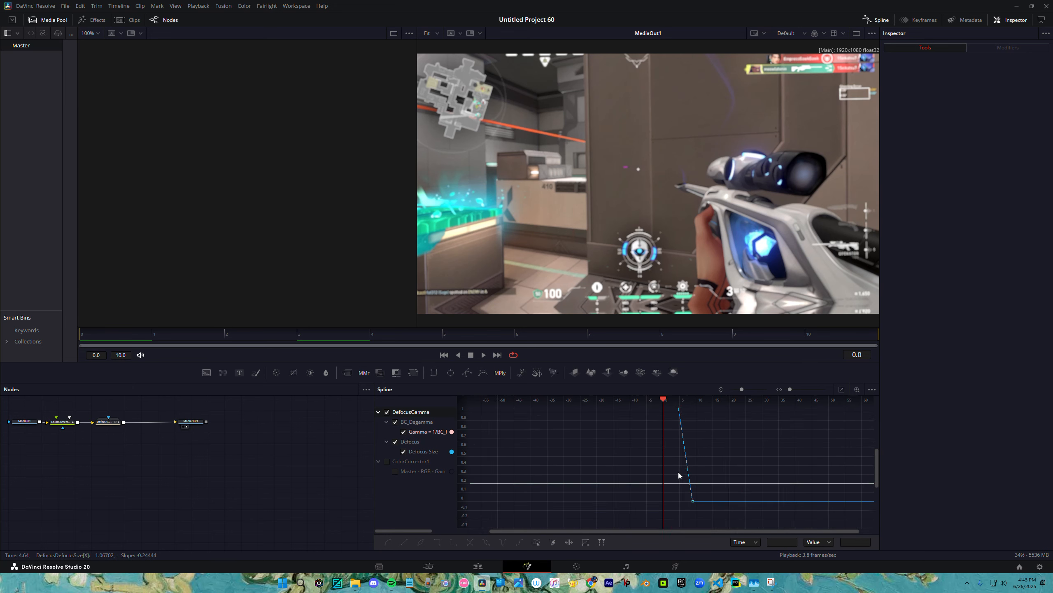
left_click_drag(678, 471, 671, 479)
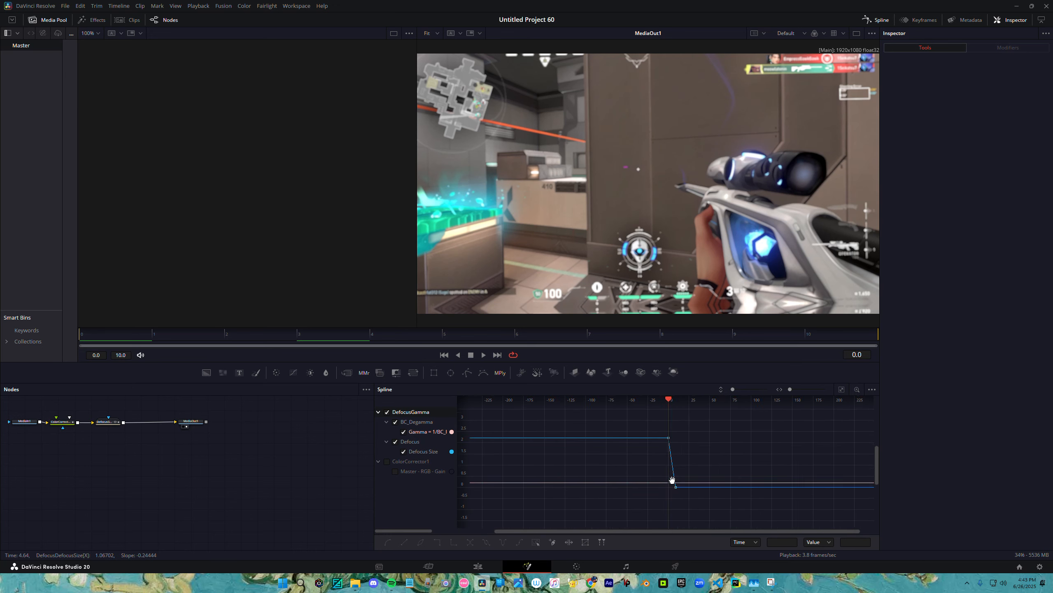
left_click(378, 412)
left_click(387, 412)
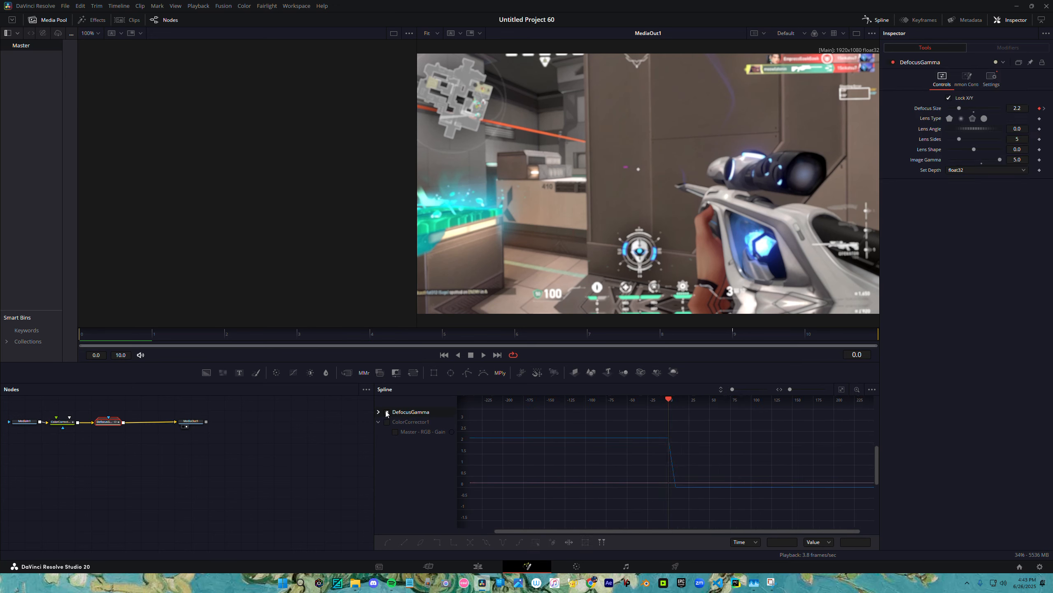
Set the Color Corrector's Gain on frame 0 to 1.09 in the second V7 adjustment clip and check its ending keyframe.
left_click(62, 424)
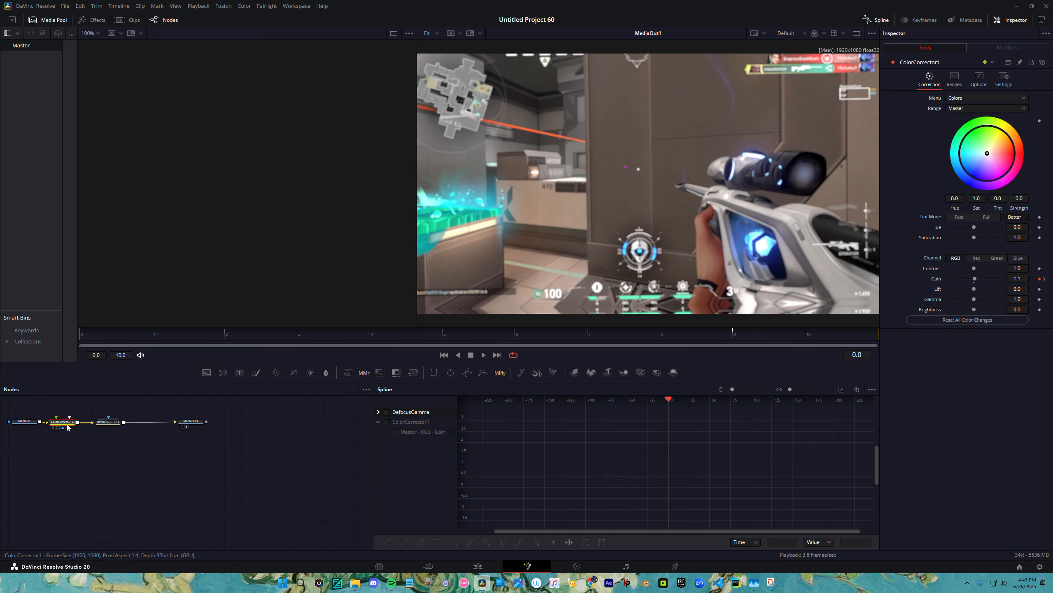
left_click(1038, 278)
double_click(1019, 281)
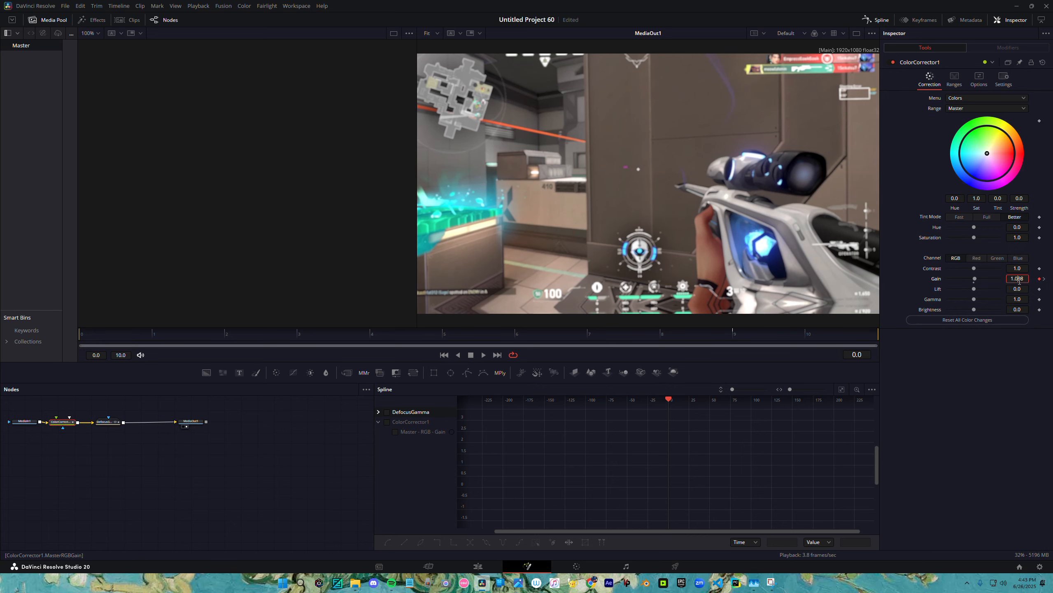
type("1.0")
key("Tab")
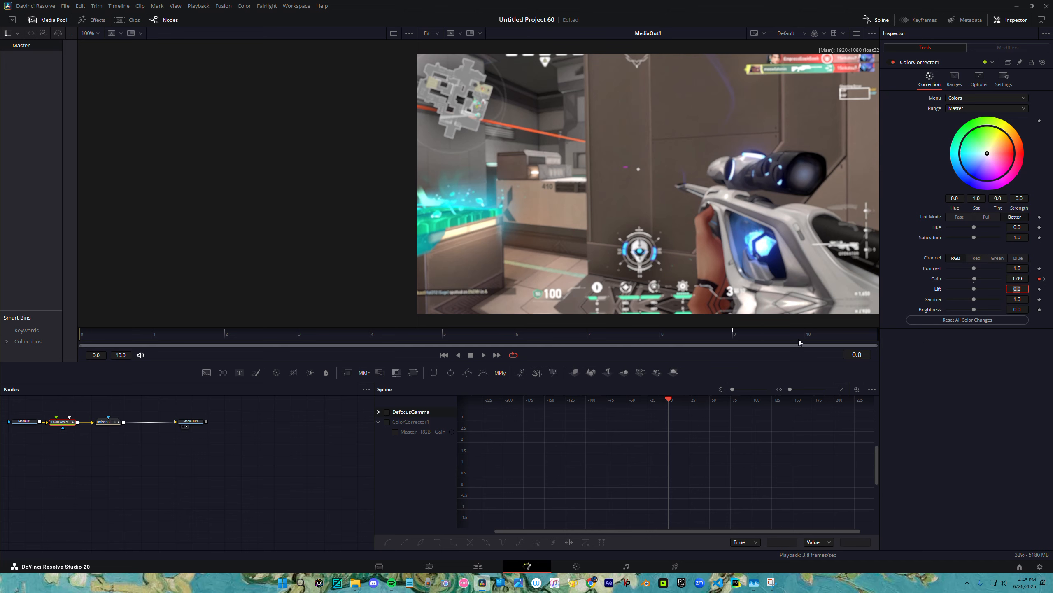
left_click_drag(798, 339, 917, 342)
left_click(744, 335)
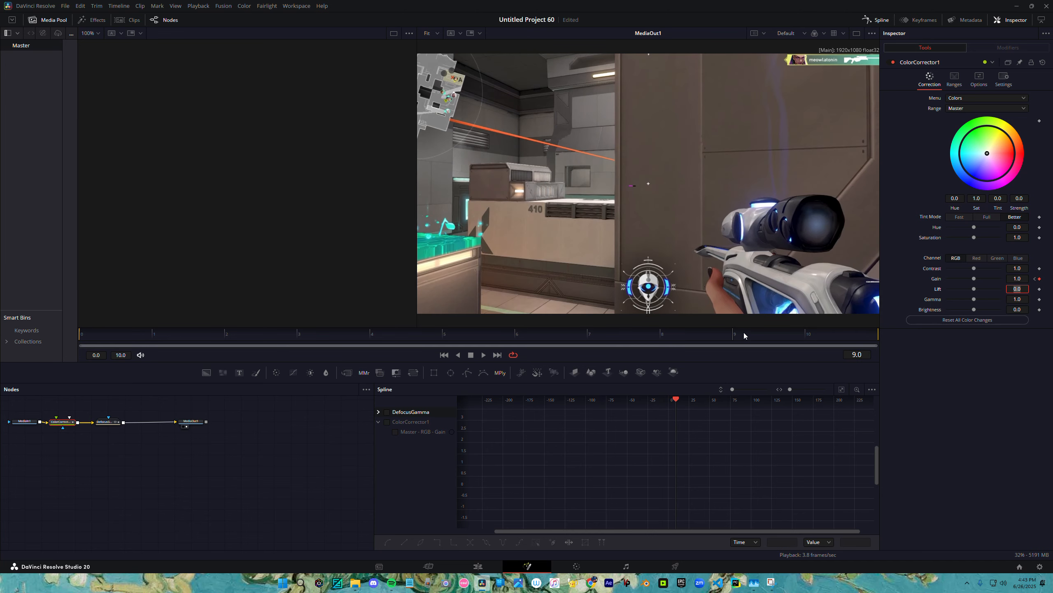
mouse_move(790, 334)
left_mouse_down()
mouse_move(809, 335)
mouse_move(770, 335)
left_mouse_up()
Set the DefocusGamma node's Defocus Size on frame 0 to 2.6 and return to the timeline.
left_click(107, 422)
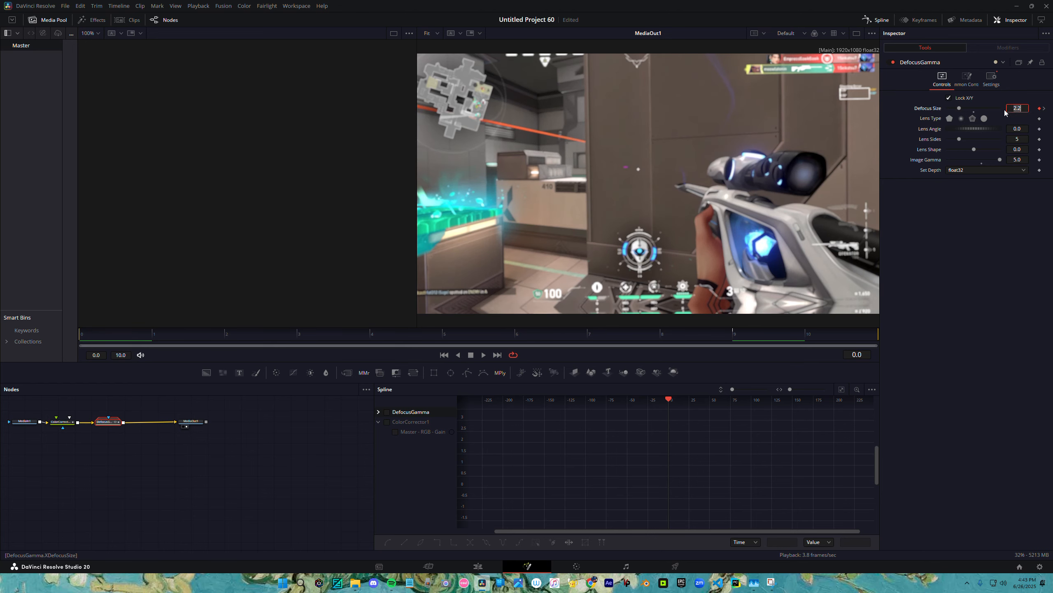
type("2.4")
key("Tab")
double_click(1011, 110)
key("Tab")
left_click(478, 566)
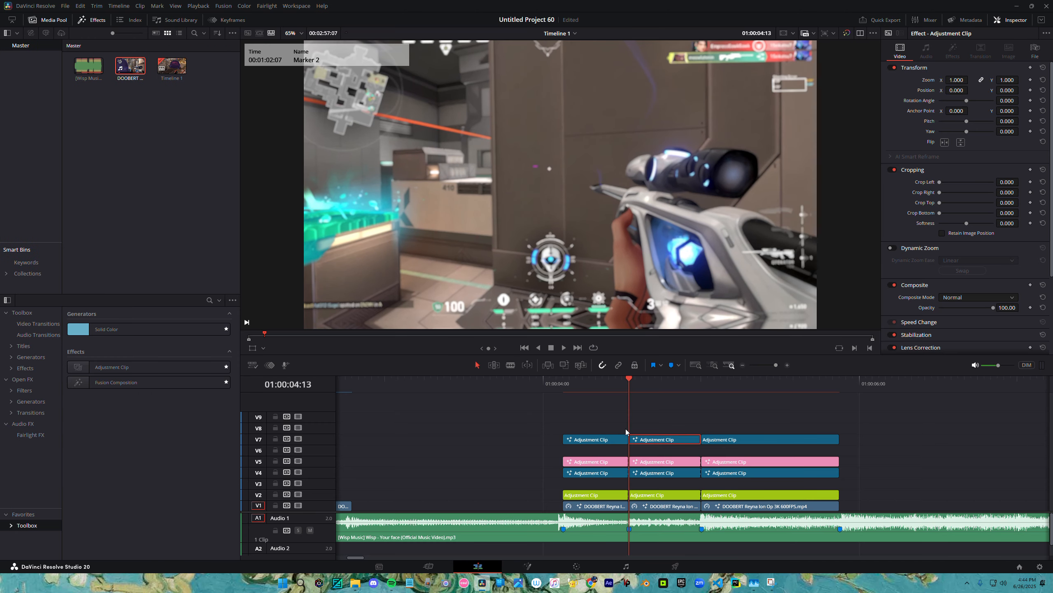
Copy the second V7 adjustment clip's Color Corrector and DefocusGamma composition onto the third V7 adjustment clip and open it in Fusion.
left_click_drag(649, 439, 834, 441)
left_click(798, 442)
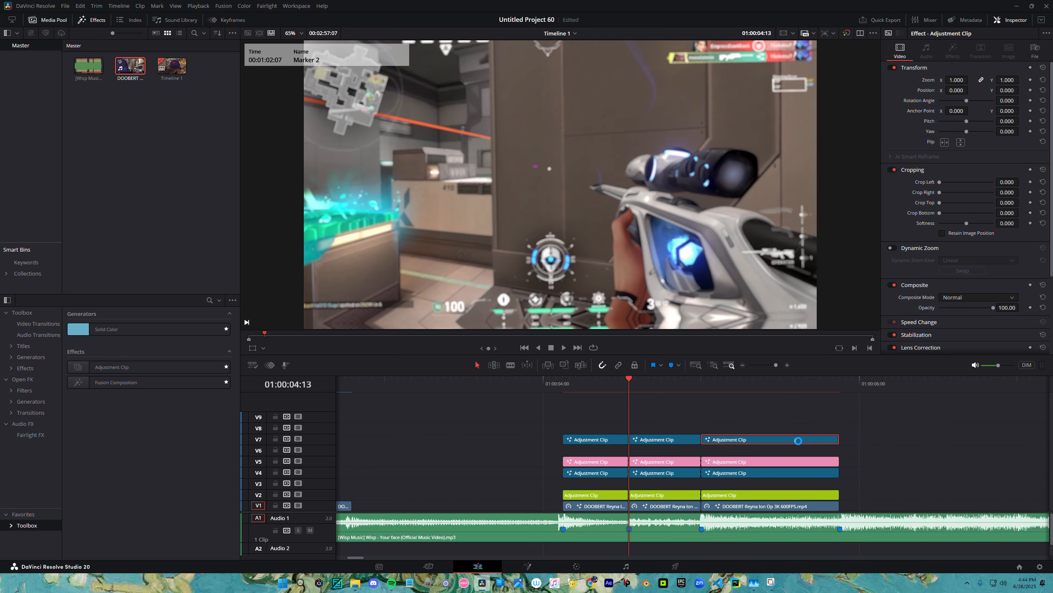
key("shift+5")
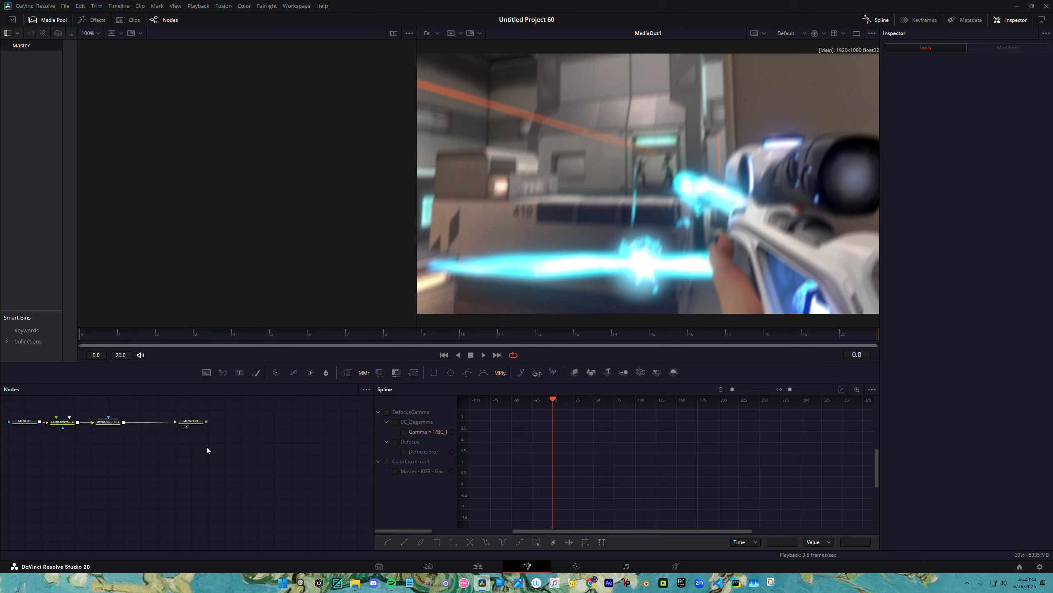
Set the Color Corrector's Gain on frame 0 to 1.25 in the third V7 adjustment clip.
left_click(140, 447)
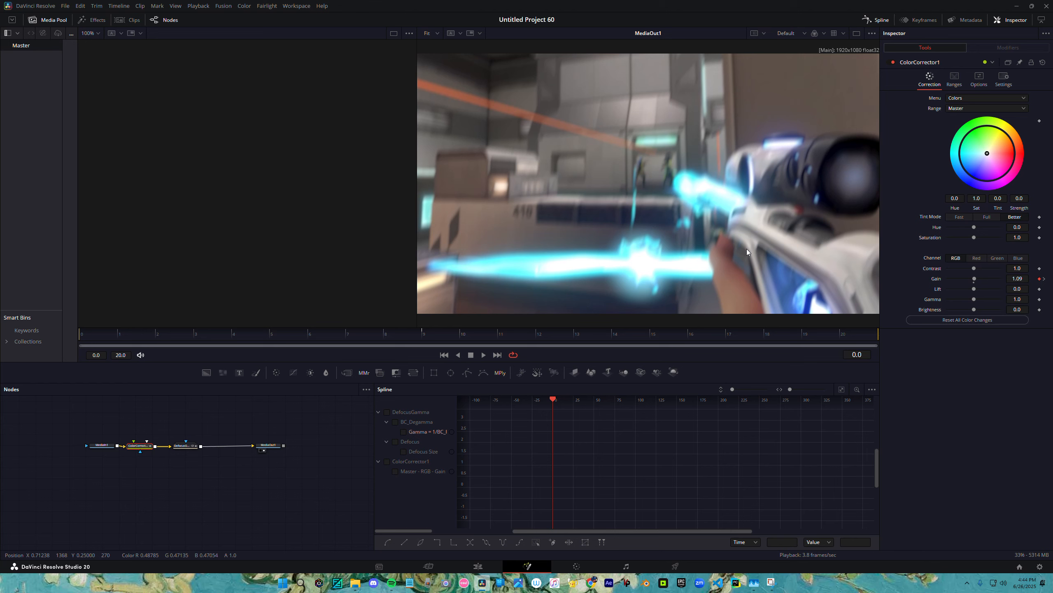
left_click(1023, 279)
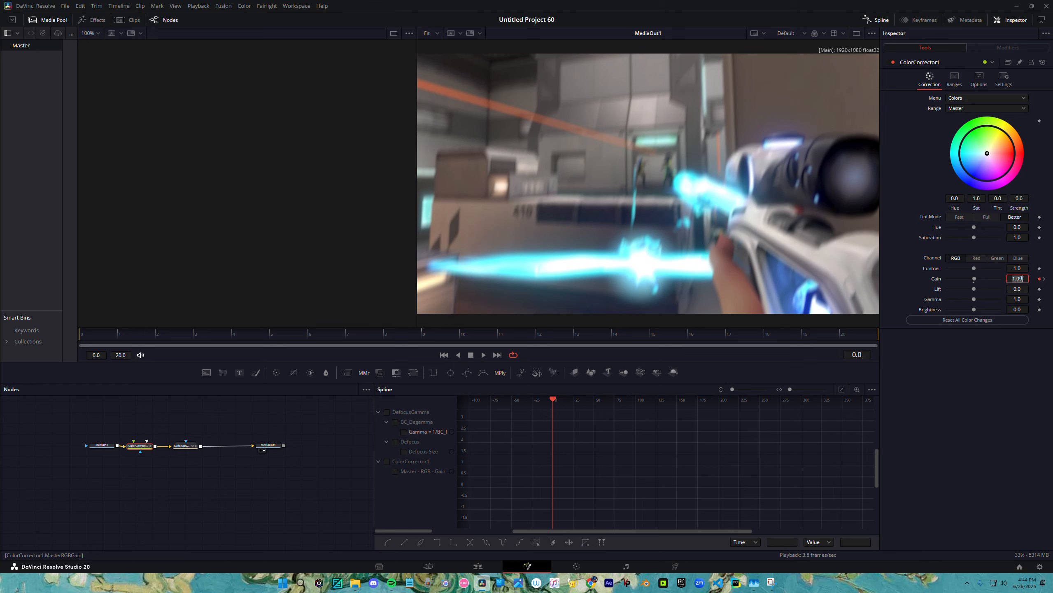
type("1.2")
key("Return")
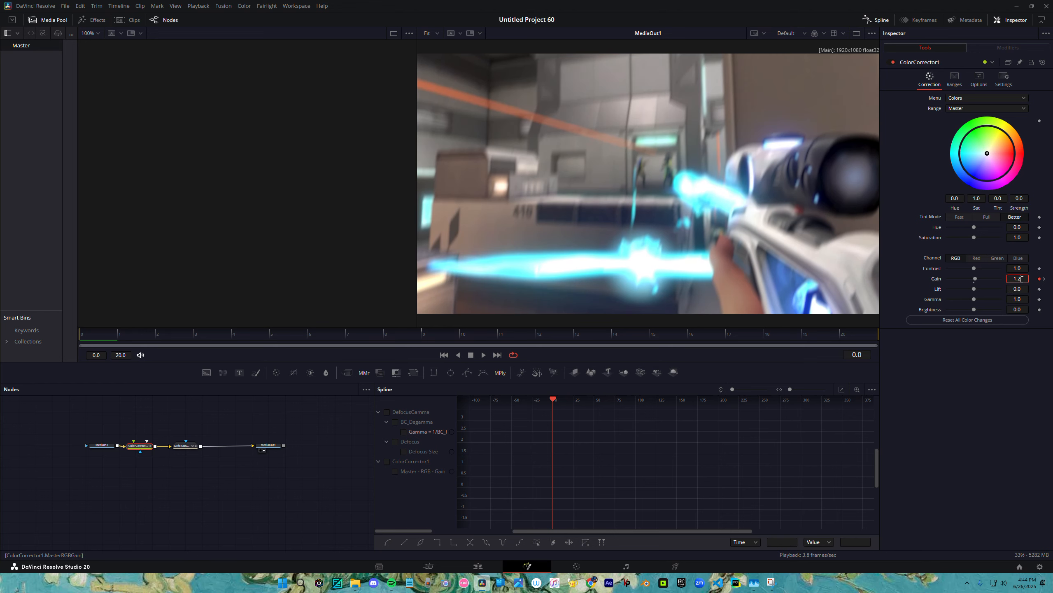
key("Tab")
Keyframe the Color Corrector's Gain at 1.0 on frame 20 and remove its keyframe on frame 9.
left_click(842, 335)
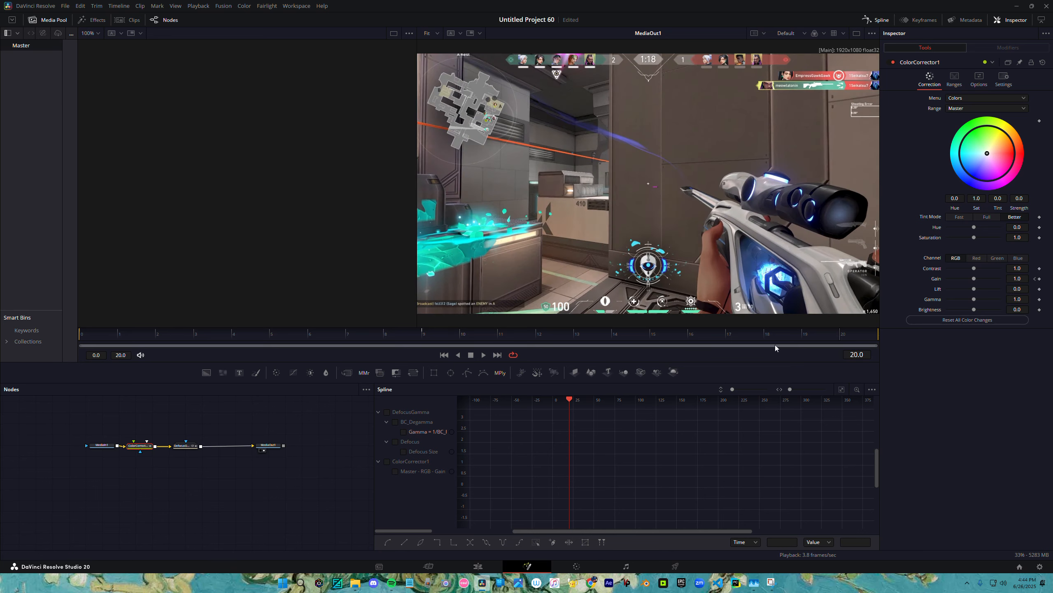
left_click(511, 336)
left_click_drag(512, 337, 844, 338)
left_click(1035, 279)
left_click(1040, 280)
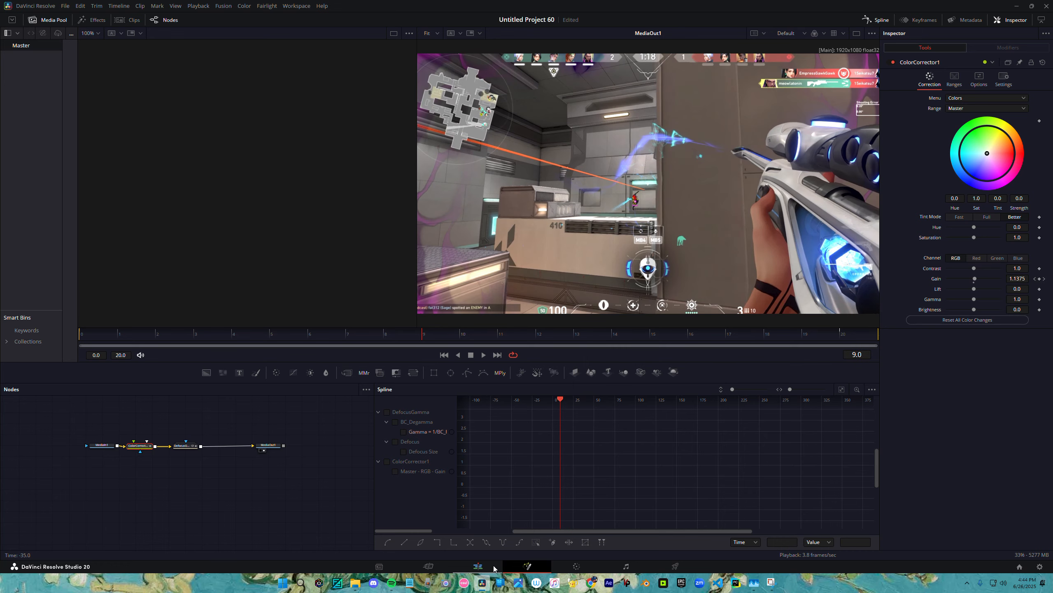
Open the second V7 adjustment clip in Fusion and fit the DefocusGamma and Color Corrector curves together in the spline editor.
left_click(477, 566)
left_click(528, 566)
left_click(478, 566)
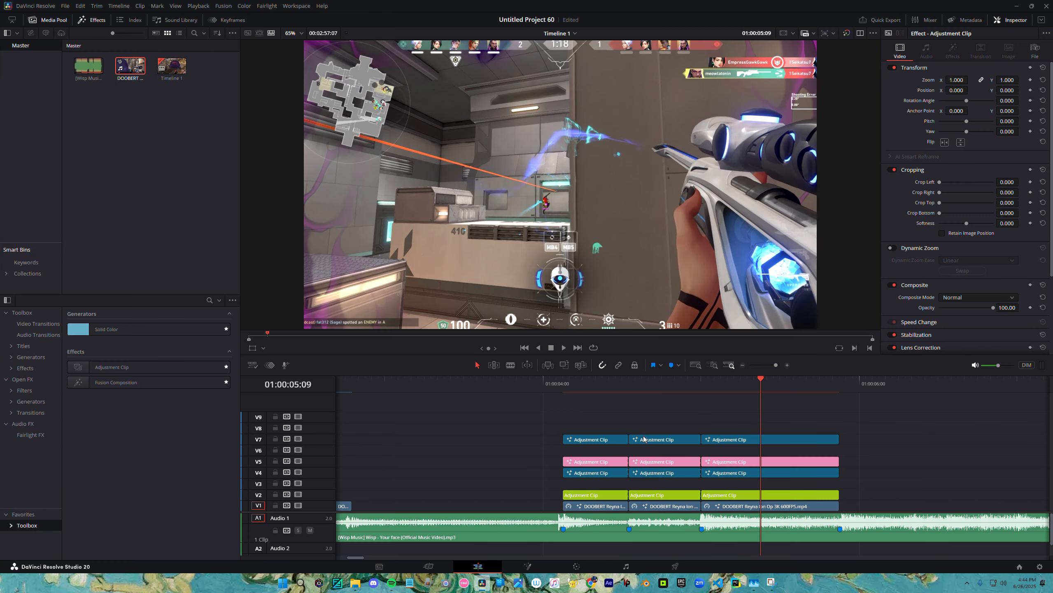
left_click(655, 440)
left_click(528, 566)
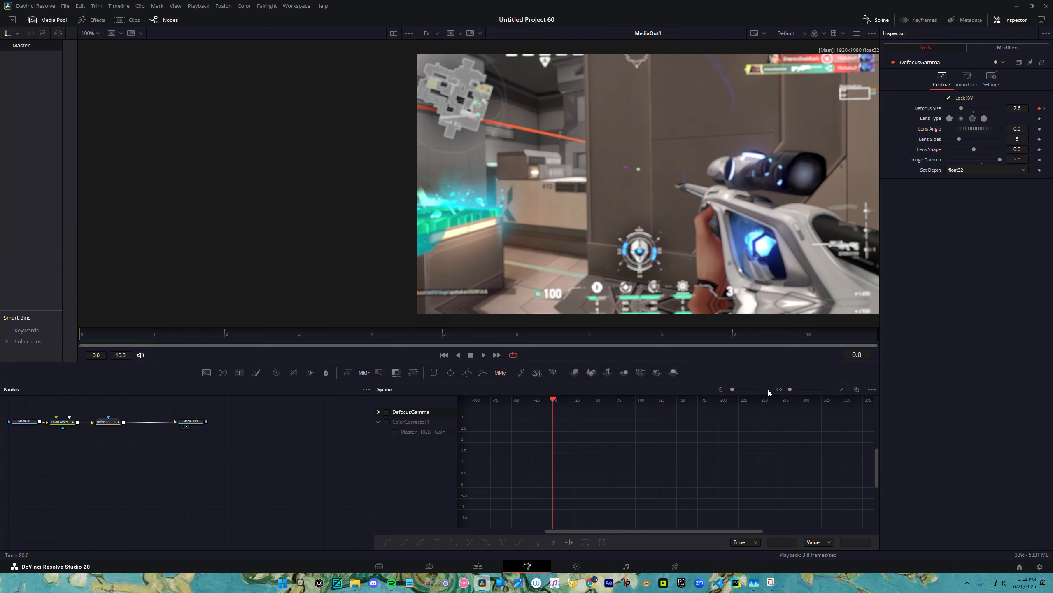
left_click(391, 416)
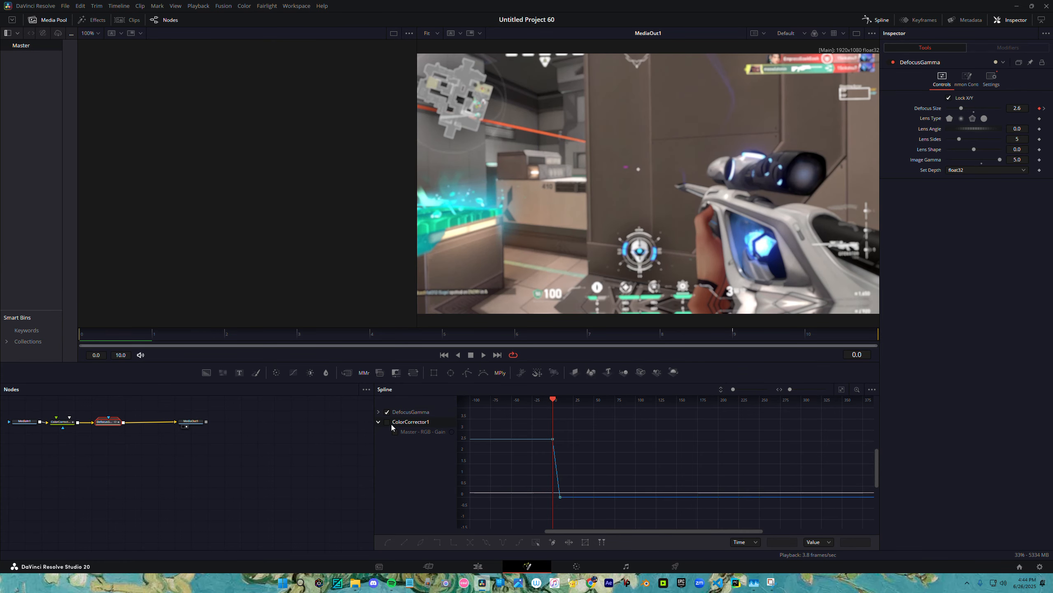
left_click(391, 424)
left_click(387, 412)
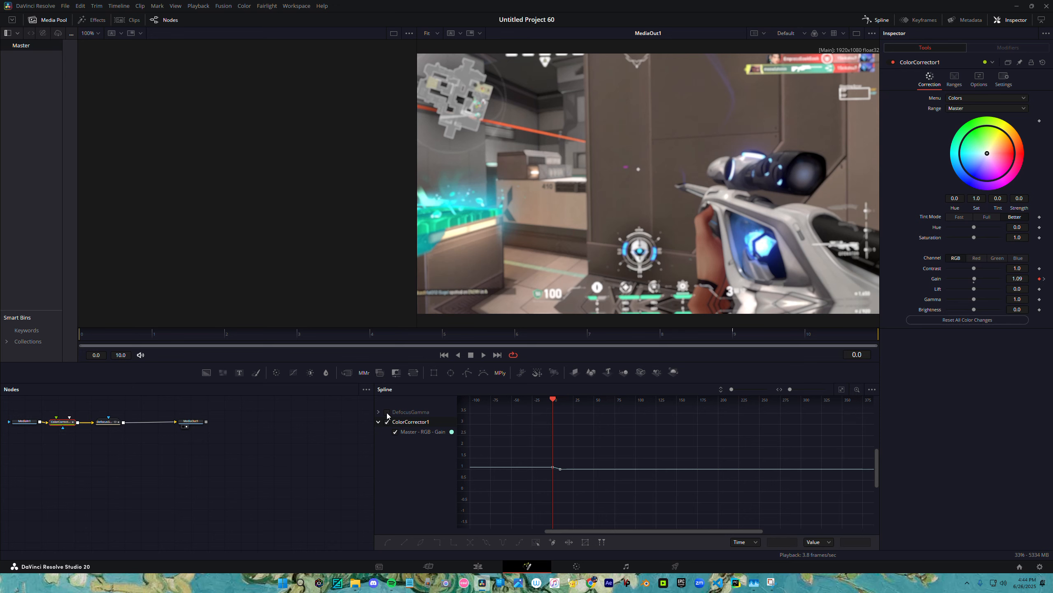
left_click(842, 390)
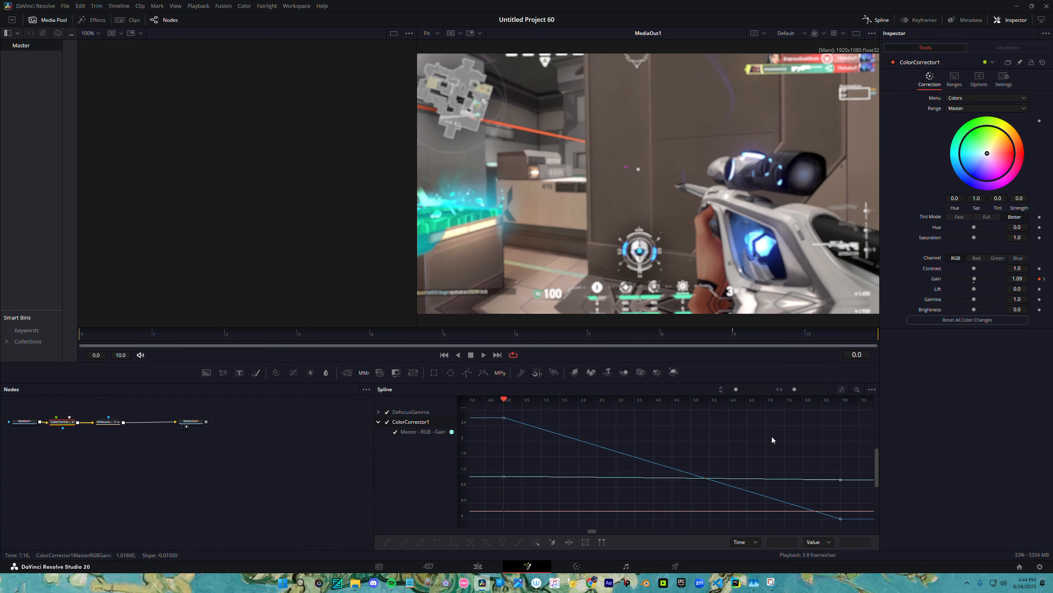
Move the ending Gain and Defocus Size keyframes of the second V7 clip from frame 9 to frame 10.
left_click(496, 354)
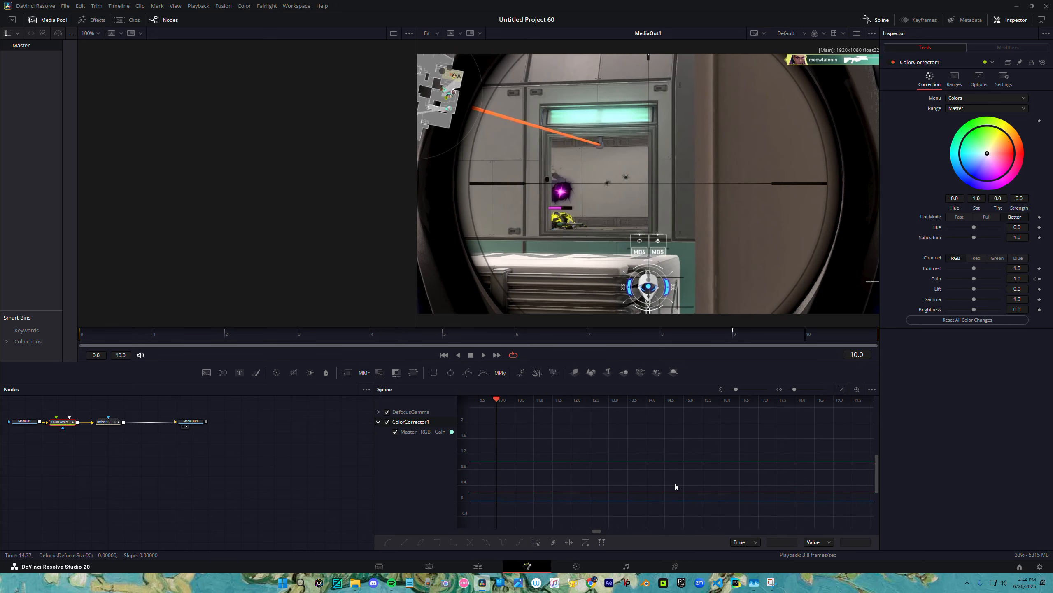
scroll(664, 478, "left", 5)
key("ctrl+a")
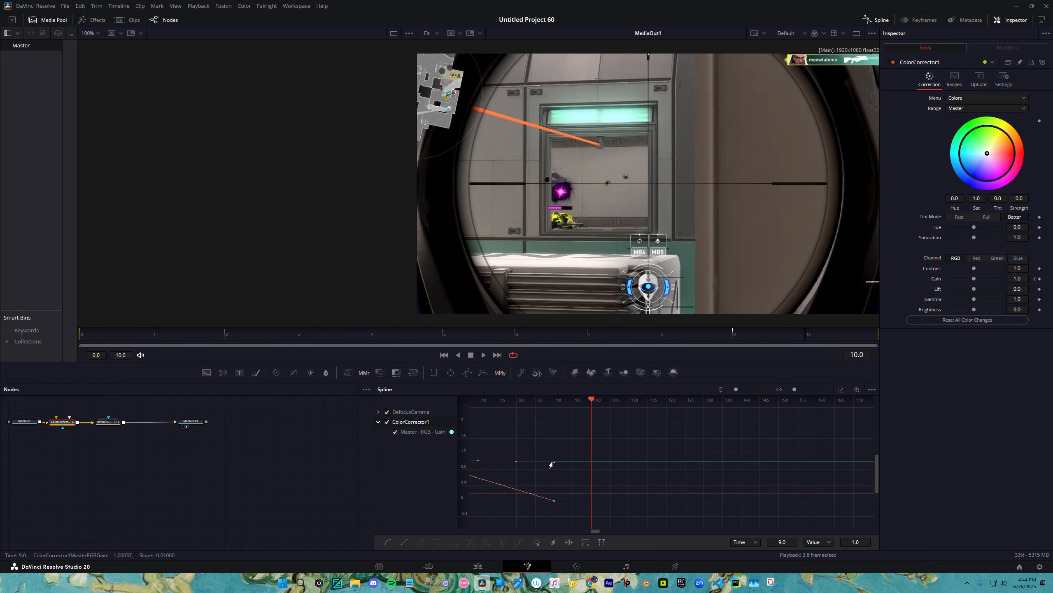
left_click_drag(554, 462, 580, 464)
left_click(703, 429)
scroll(545, 478, "down", 3)
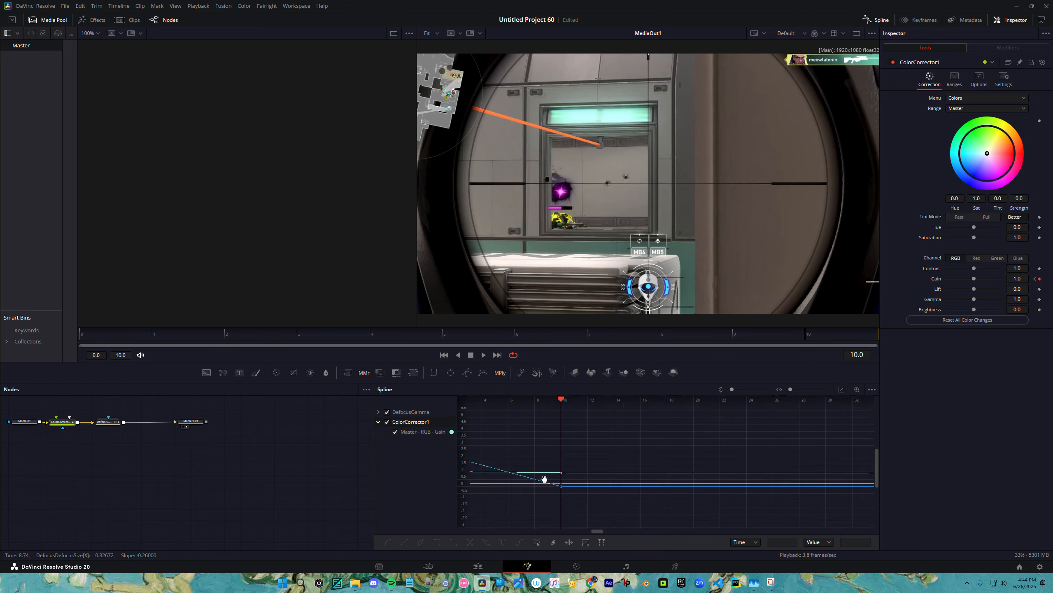
left_click(443, 355)
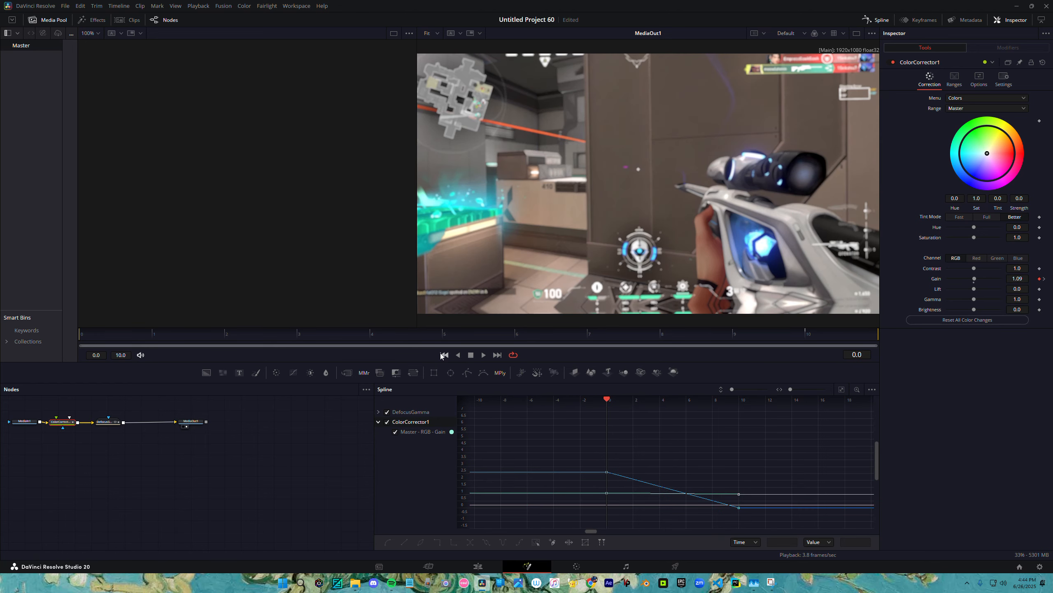
Open the third V7 adjustment clip in Fusion and display its DefocusGamma and Color Corrector curves fitted in the spline editor.
left_click(477, 566)
left_click(699, 388)
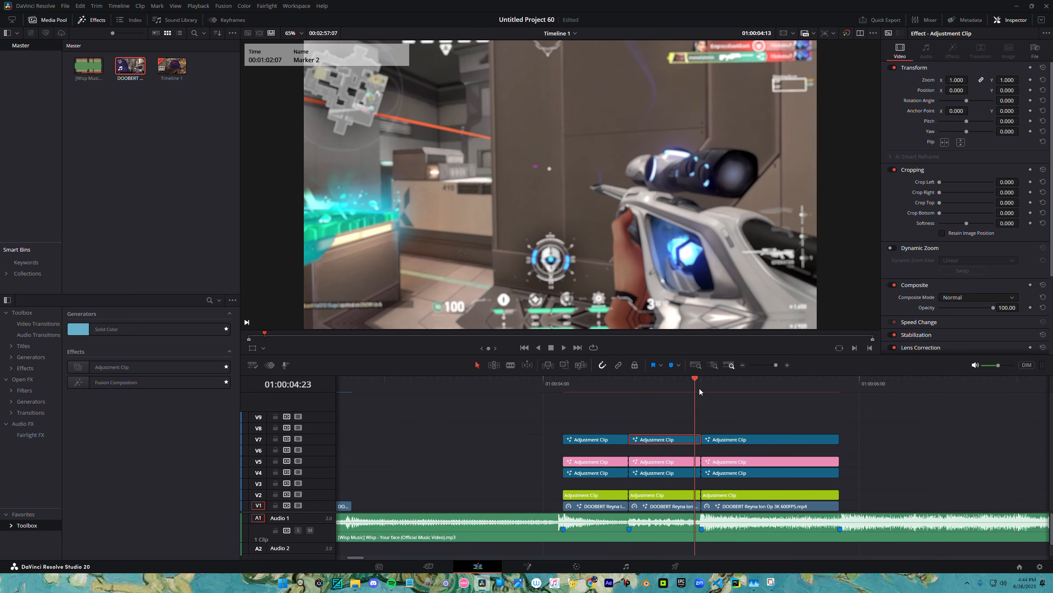
left_click_drag(699, 389, 724, 390)
left_click(737, 440)
key("shift+5")
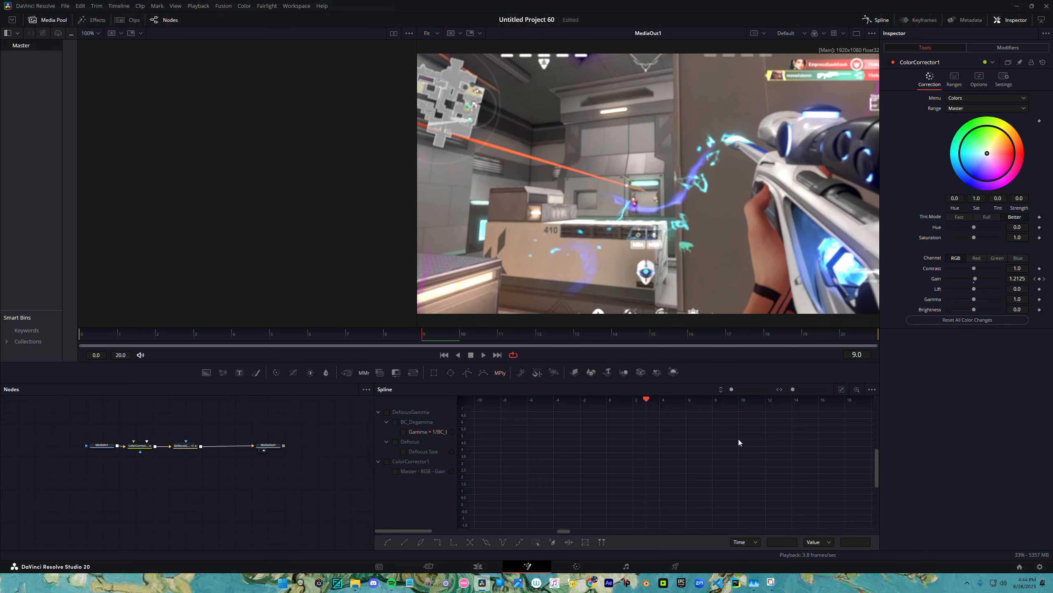
left_click(387, 413)
left_click(386, 461)
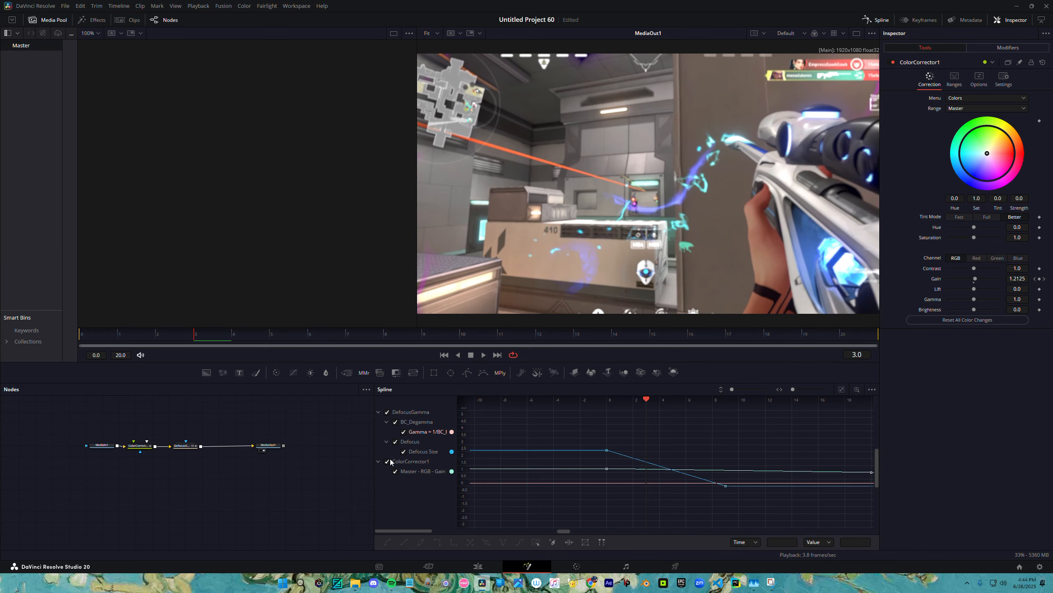
left_click(841, 389)
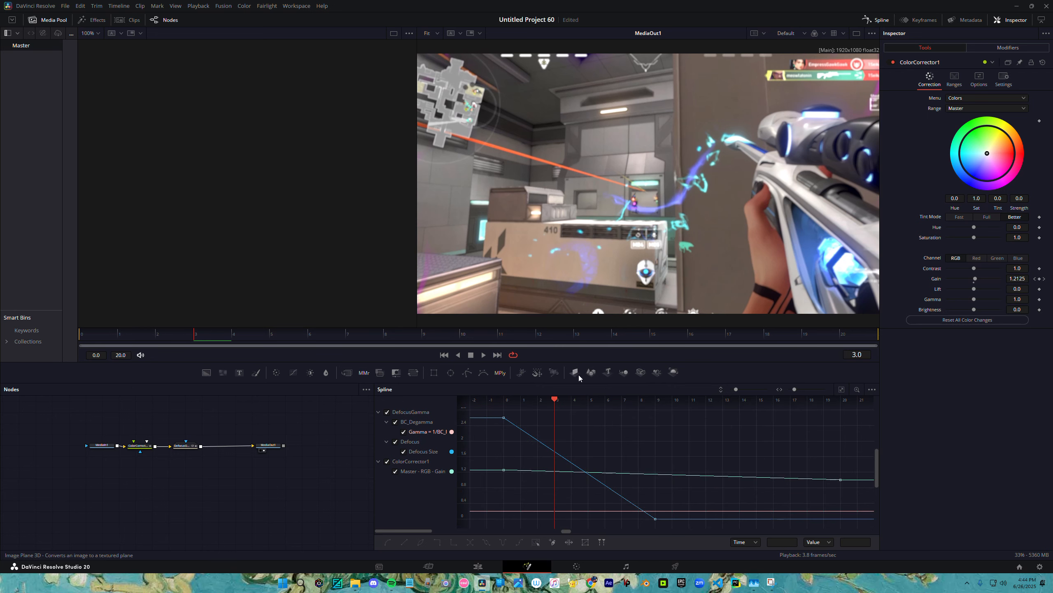
Move the ending Defocus Size keyframe of the third V7 clip from frame 9 to frame 20 and select the DefocusGamma node.
left_click(444, 354)
left_click(499, 357)
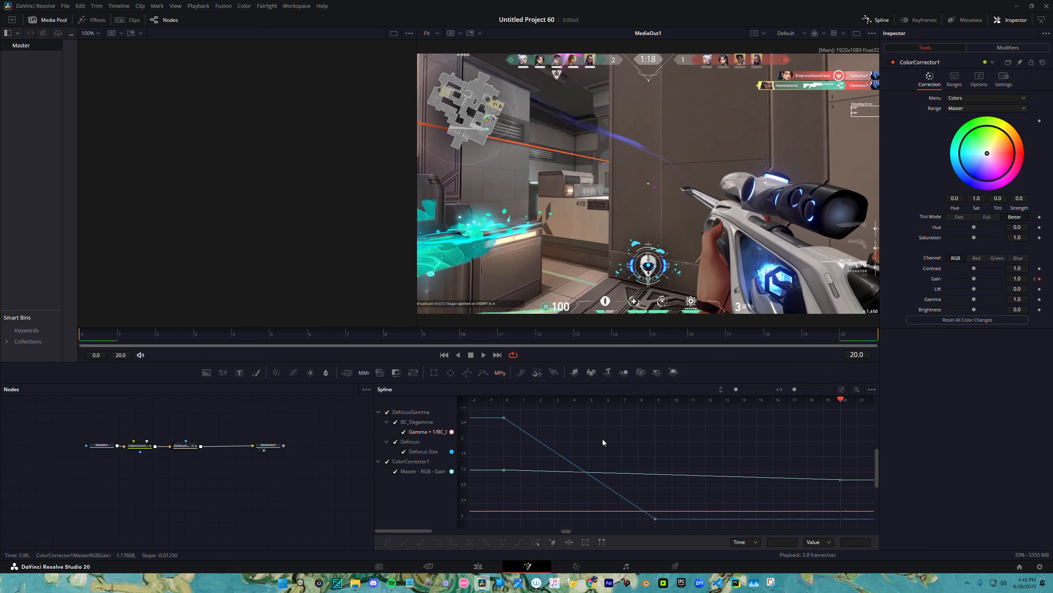
left_click_drag(639, 448, 607, 433)
left_click_drag(605, 492, 810, 499)
left_click(803, 483)
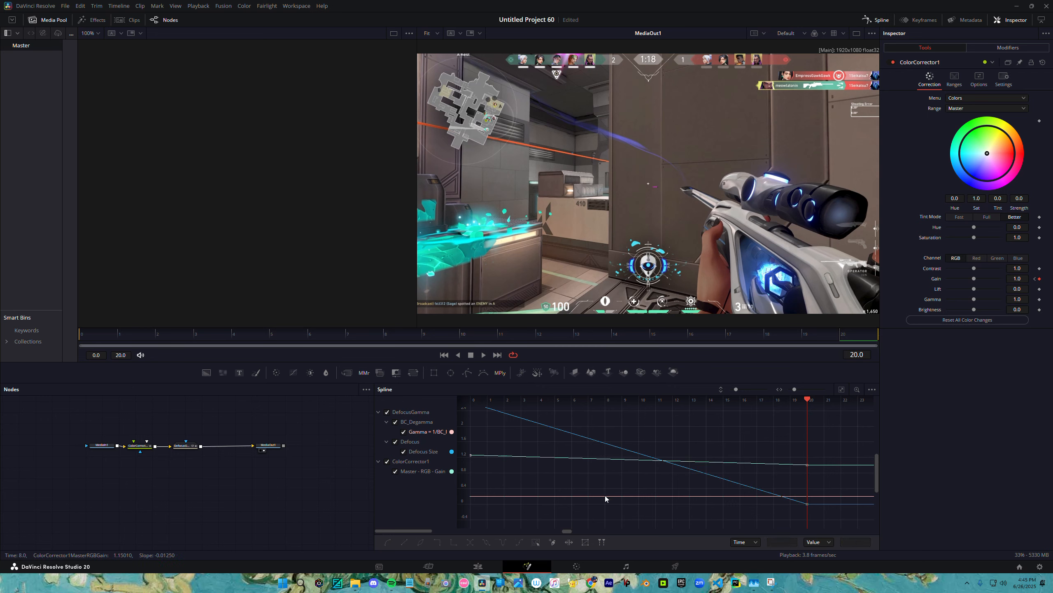
left_click_drag(575, 478, 635, 474)
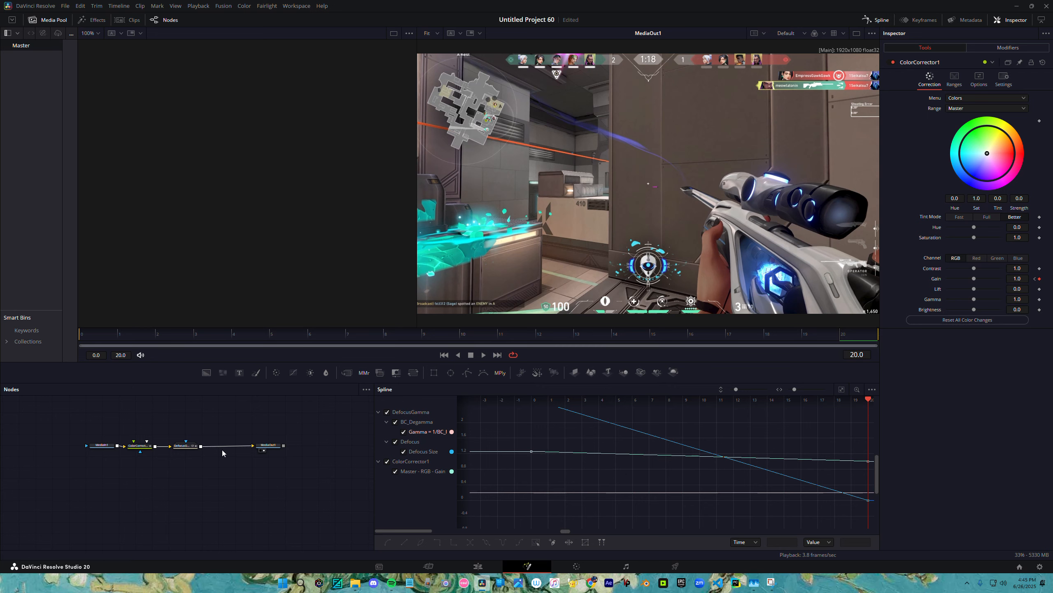
left_click(179, 448)
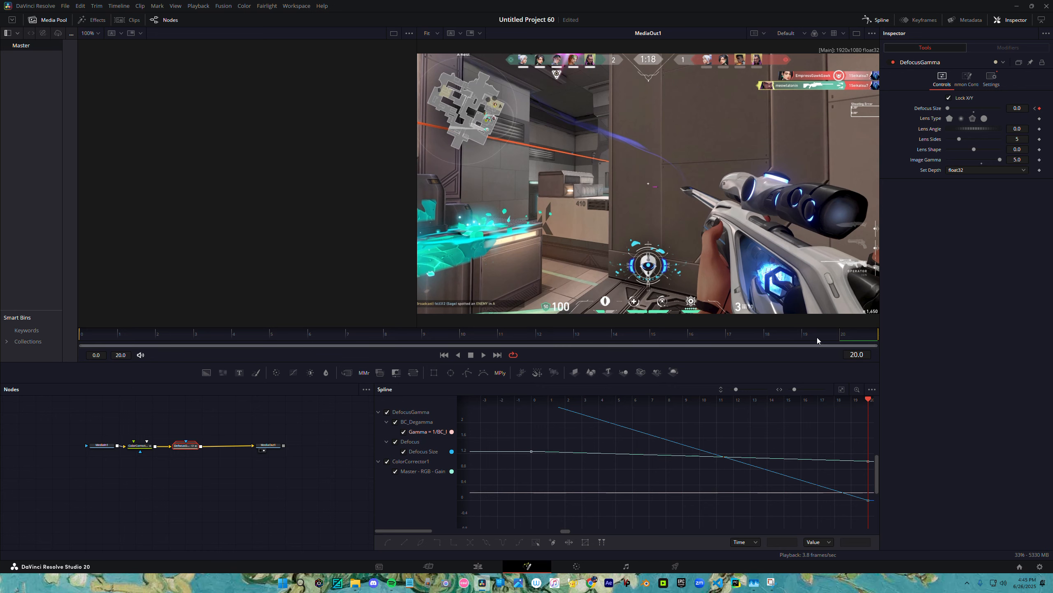
Set the DefocusGamma node's starting Defocus Size to 6 at frame 0 of the third V7 clip.
left_click(108, 344)
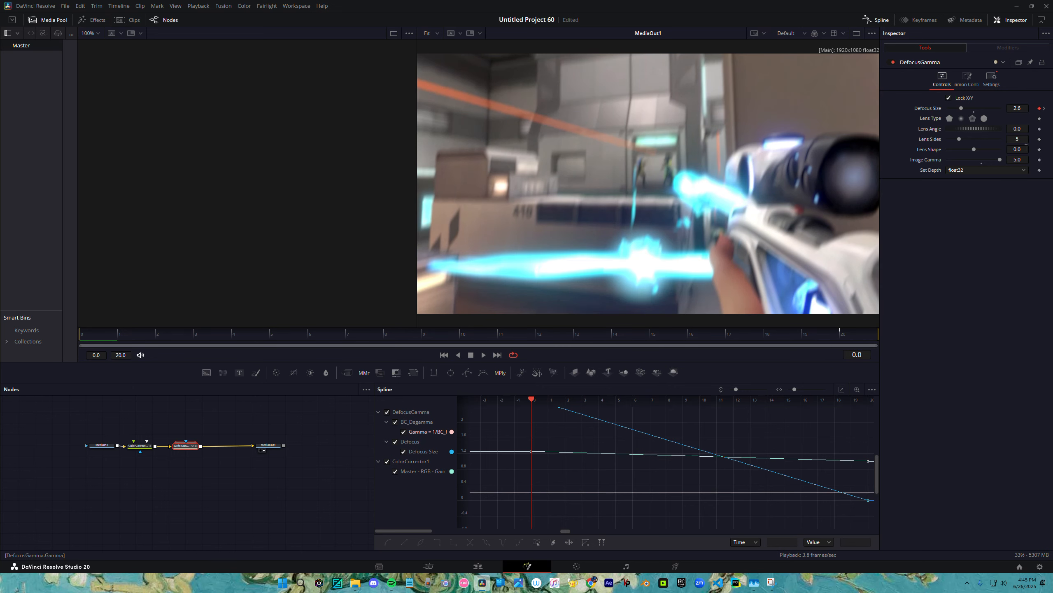
left_click(1020, 108)
type("6")
key("Return")
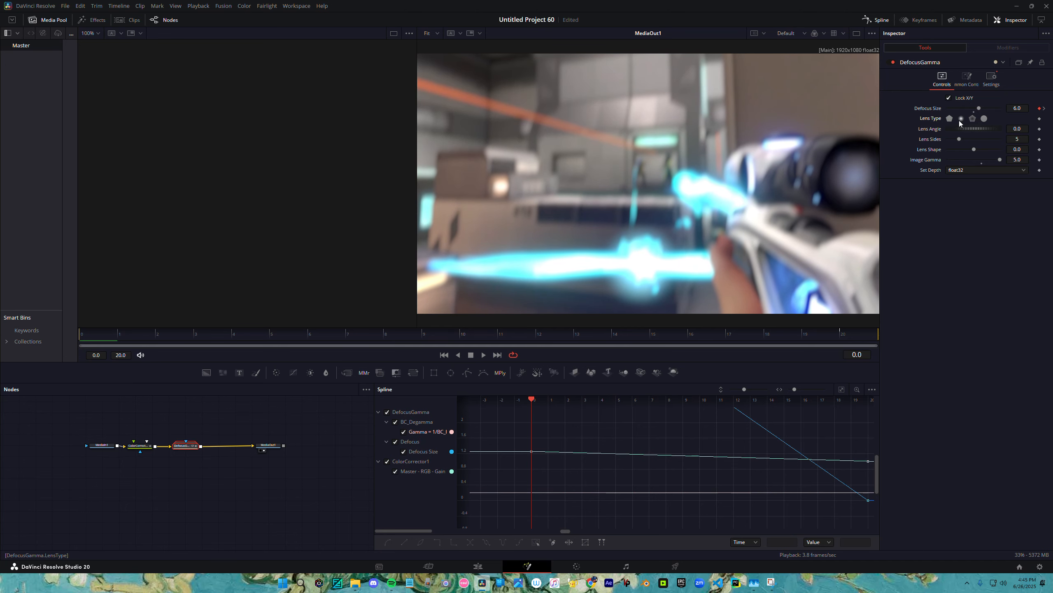
Play back the beat-synced section of the timeline to review the glow flashes across the three adjustment clips.
left_click(478, 566)
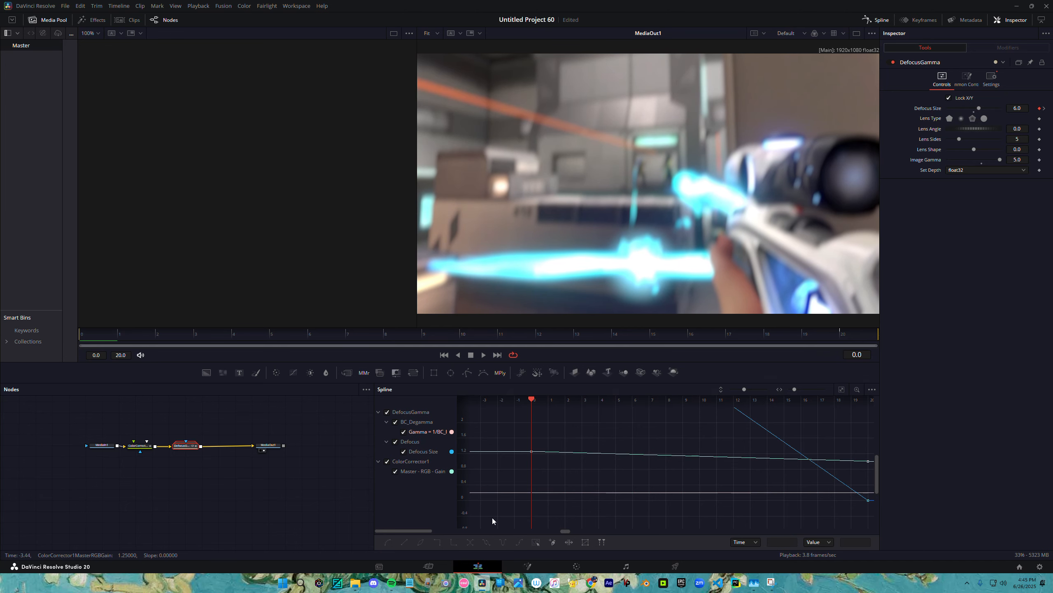
left_click(666, 567)
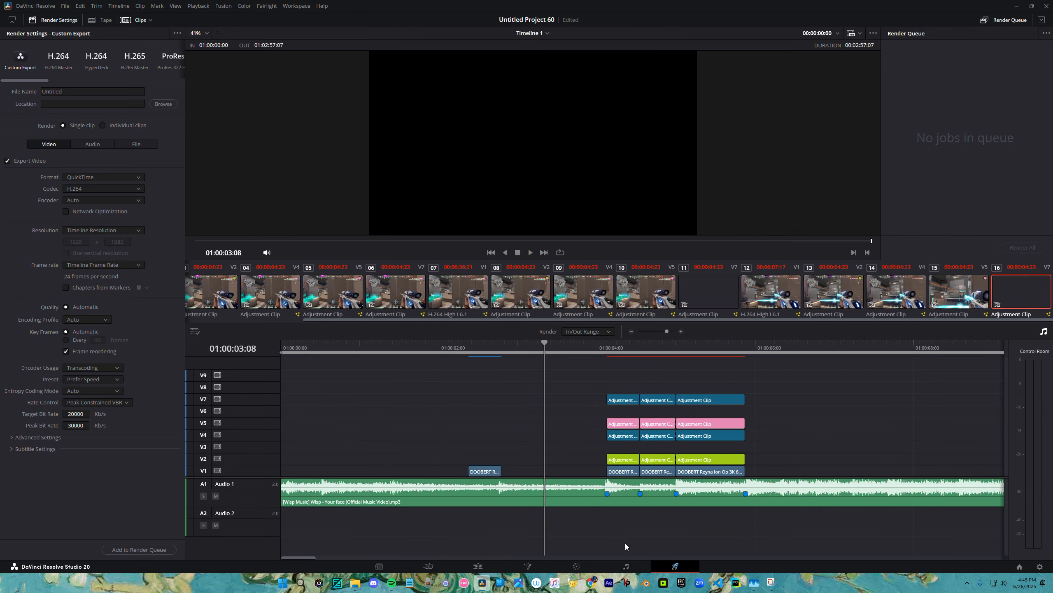
left_click(522, 348)
key("space")
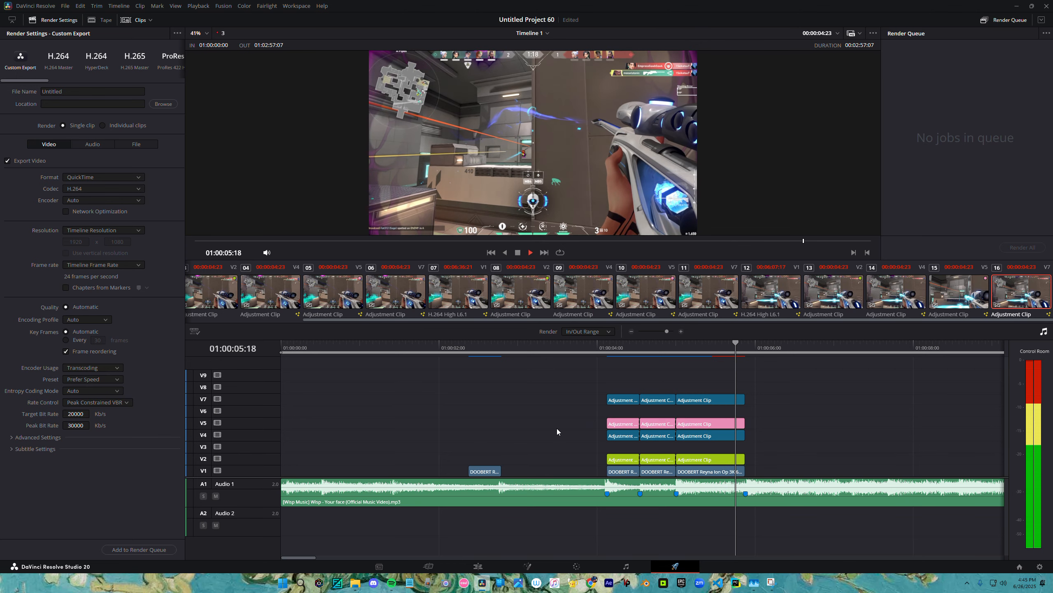
key("shift+4")
scroll(595, 406, "left", 5)
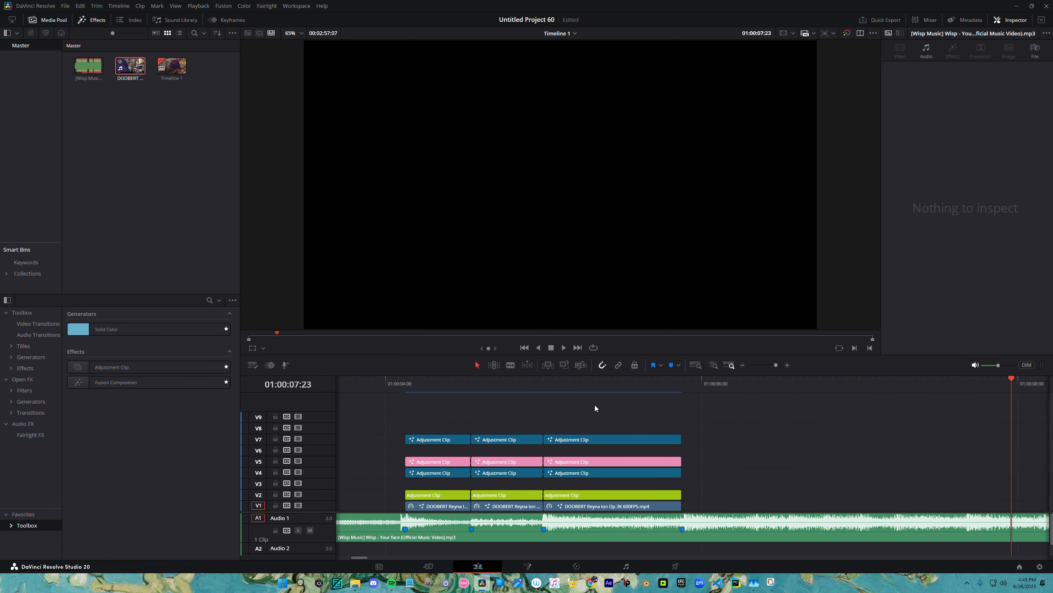
left_click(385, 385)
key("space")
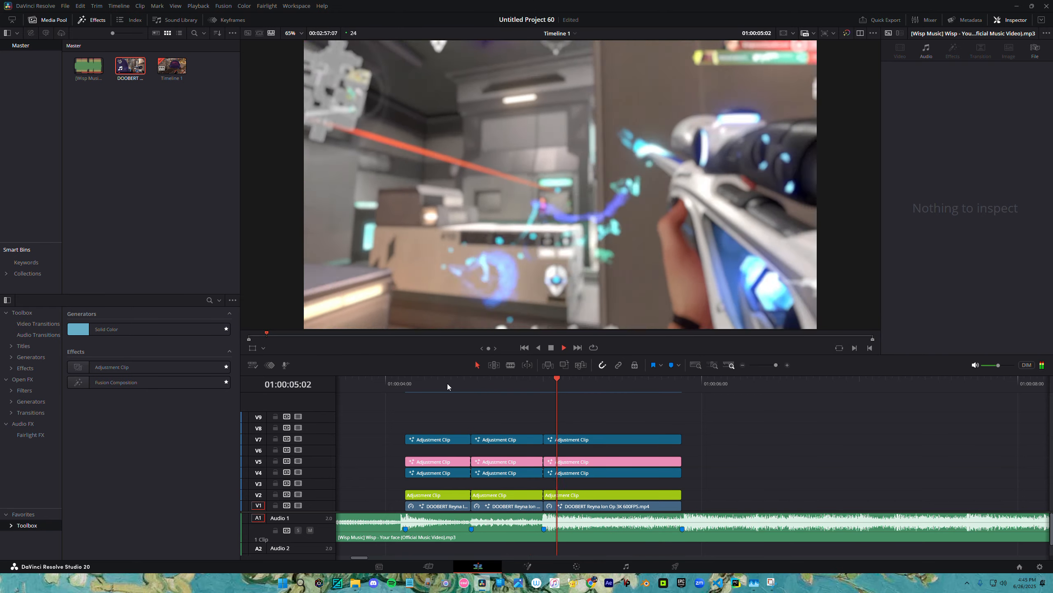
key("space")
left_click(392, 385)
key("space")
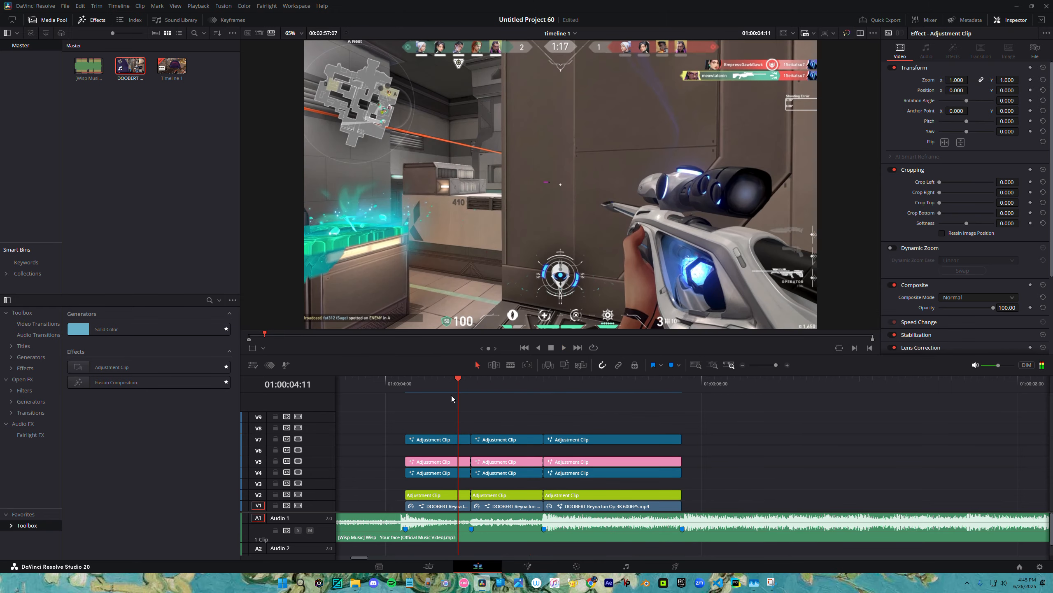
Open the first V7 adjustment clip in Fusion and set its DefocusGamma node's Defocus Size to 2.6 at frame 0.
left_click(406, 384)
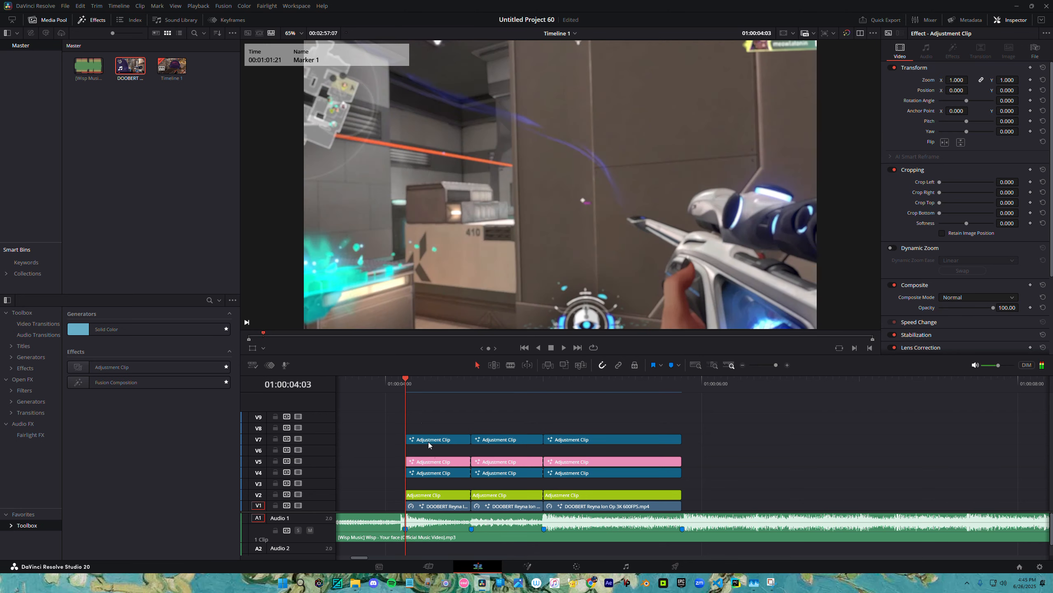
key("shift+5")
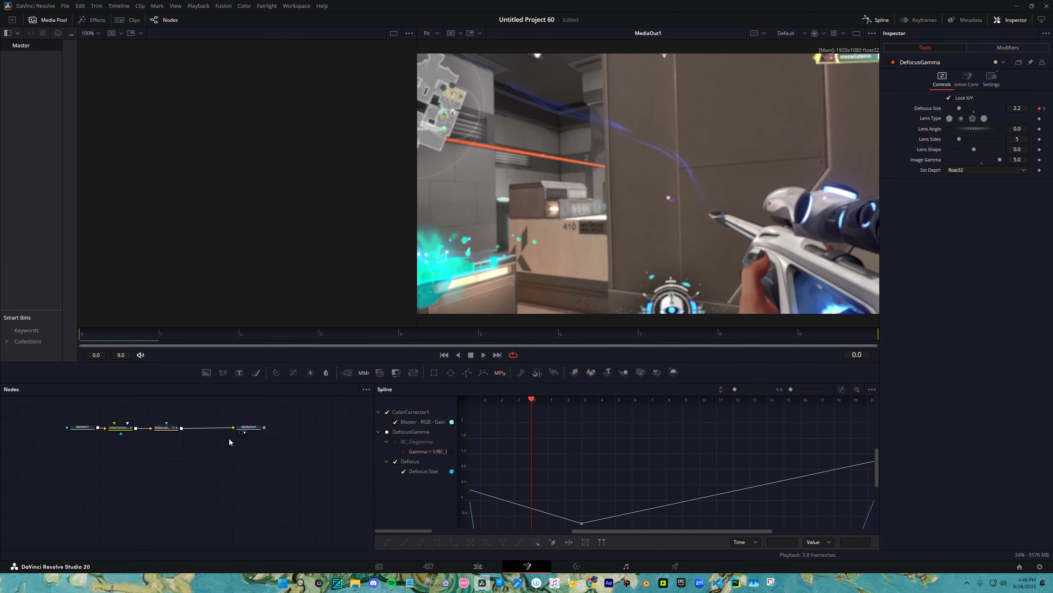
left_click(124, 430)
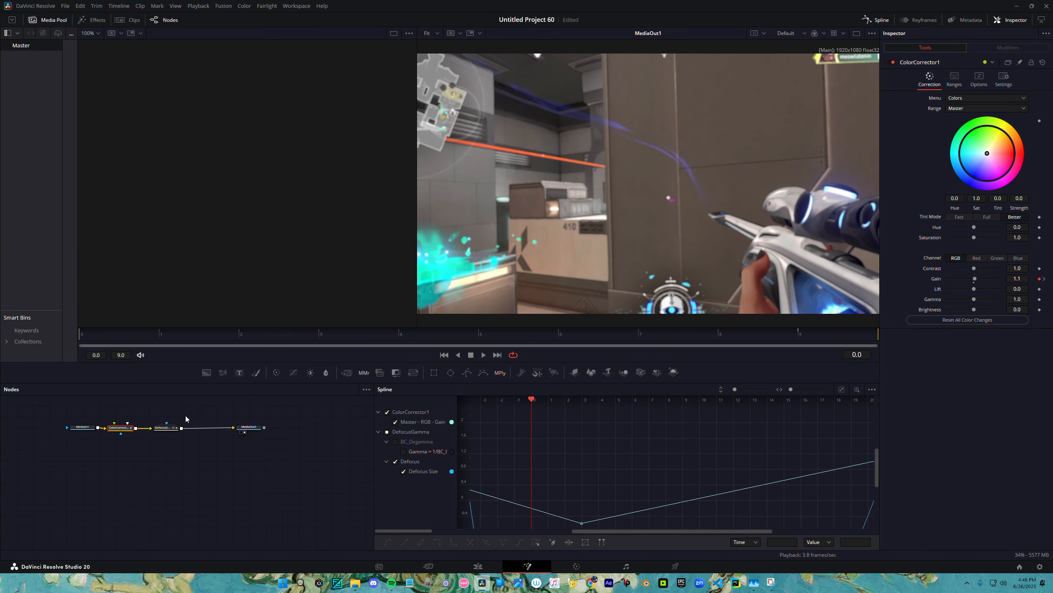
left_click(165, 427)
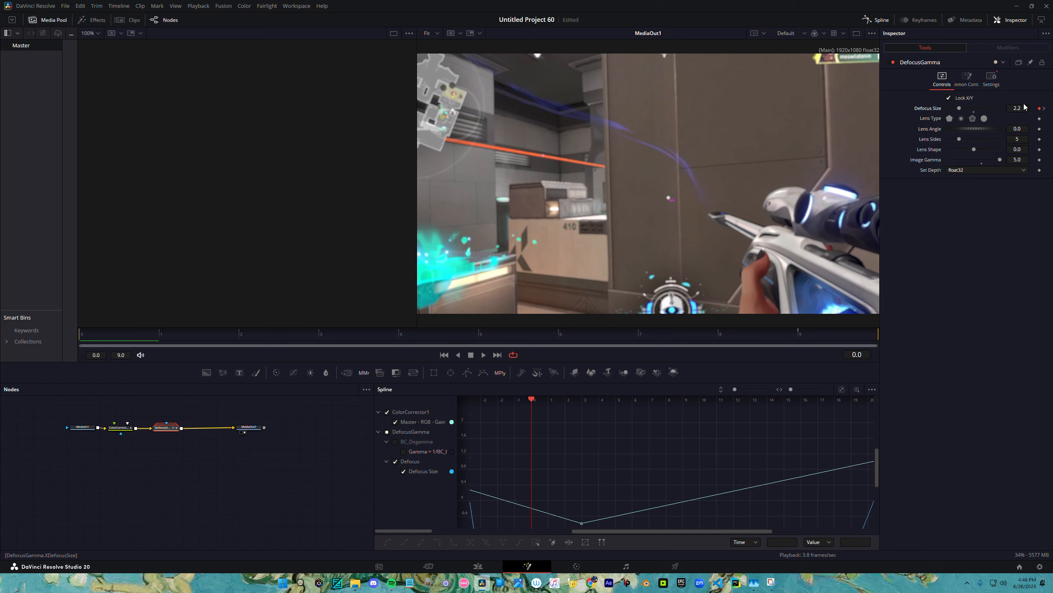
left_click(1015, 109)
type("2.")
key("Return")
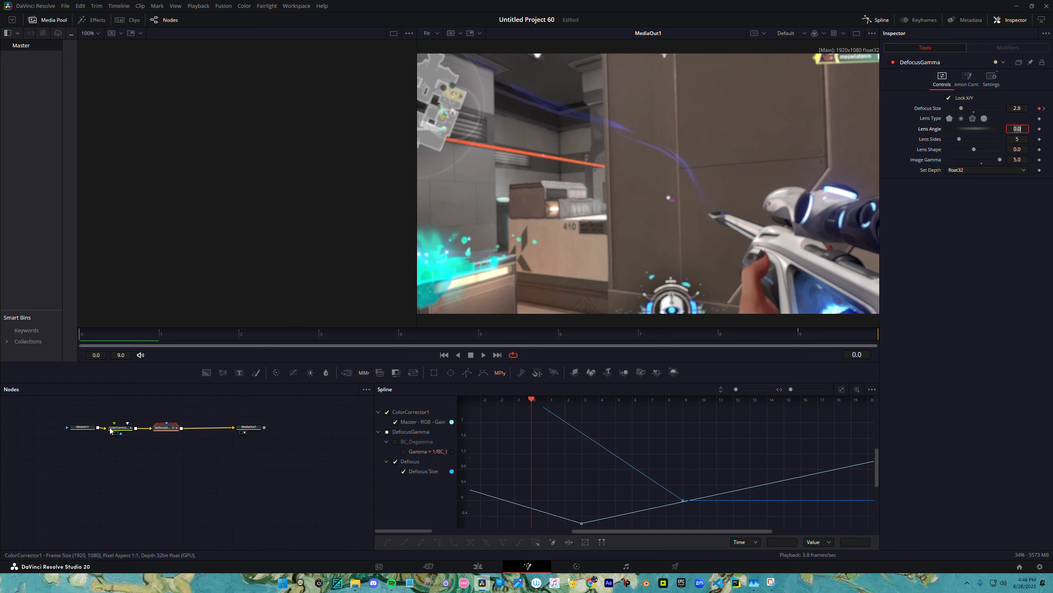
Set the Color Corrector's Gain to 1.175 at frame 0 of the first V7 clip.
left_click(124, 429)
left_click(1023, 277)
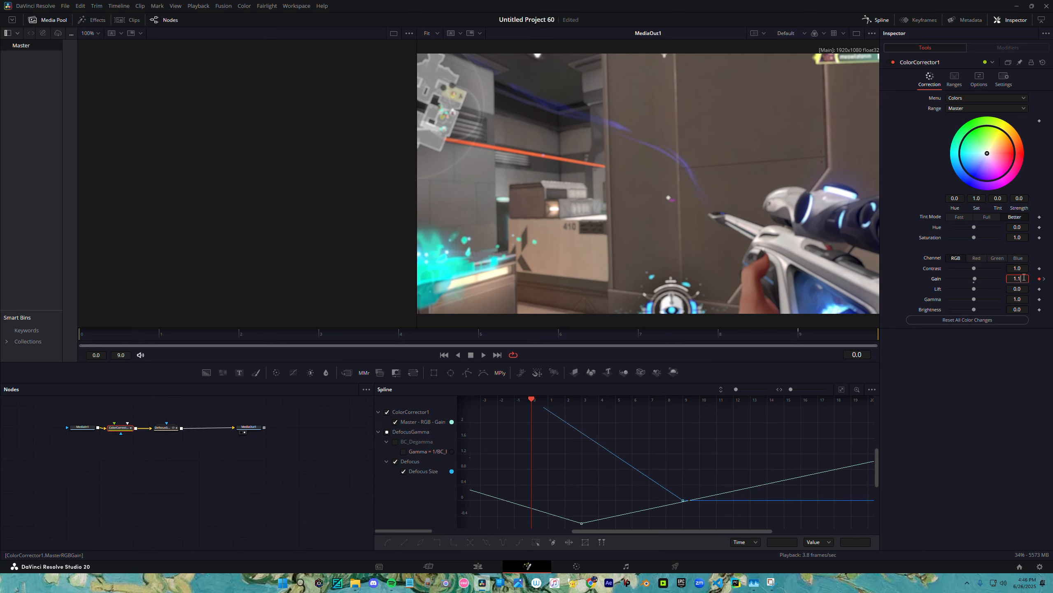
type("75")
key("Tab")
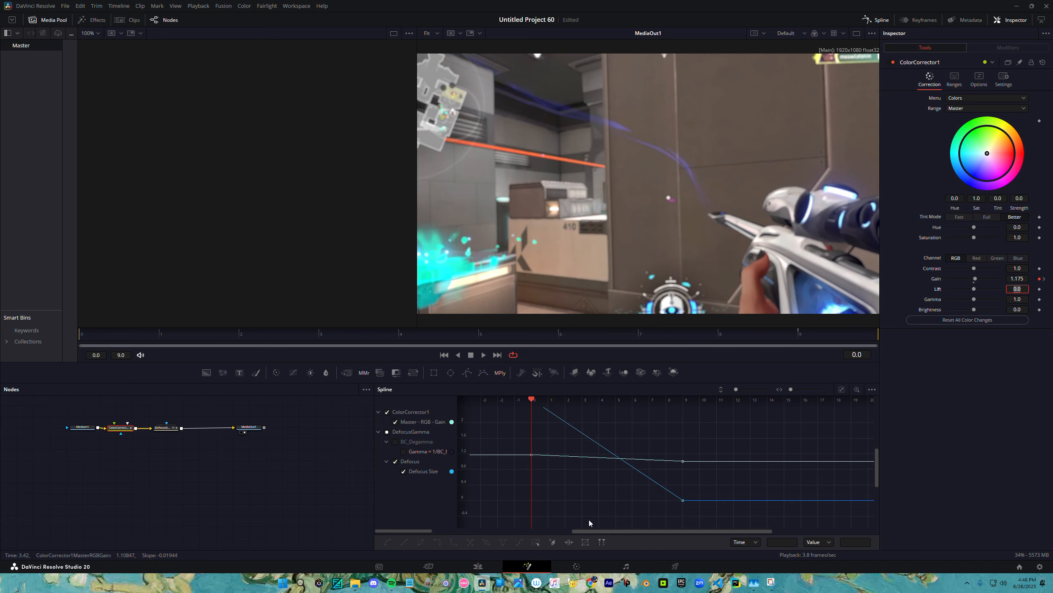
Open the second V7 adjustment clip in Fusion and set its Color Corrector Gain to 1.065 at frame 0.
left_click(477, 566)
left_click(502, 439)
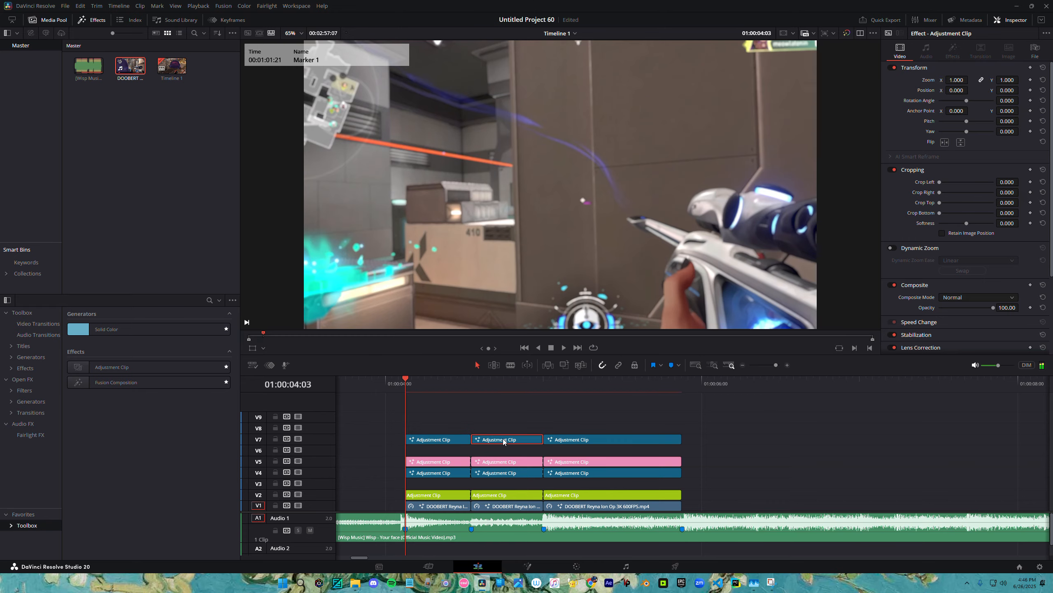
key("shift+5")
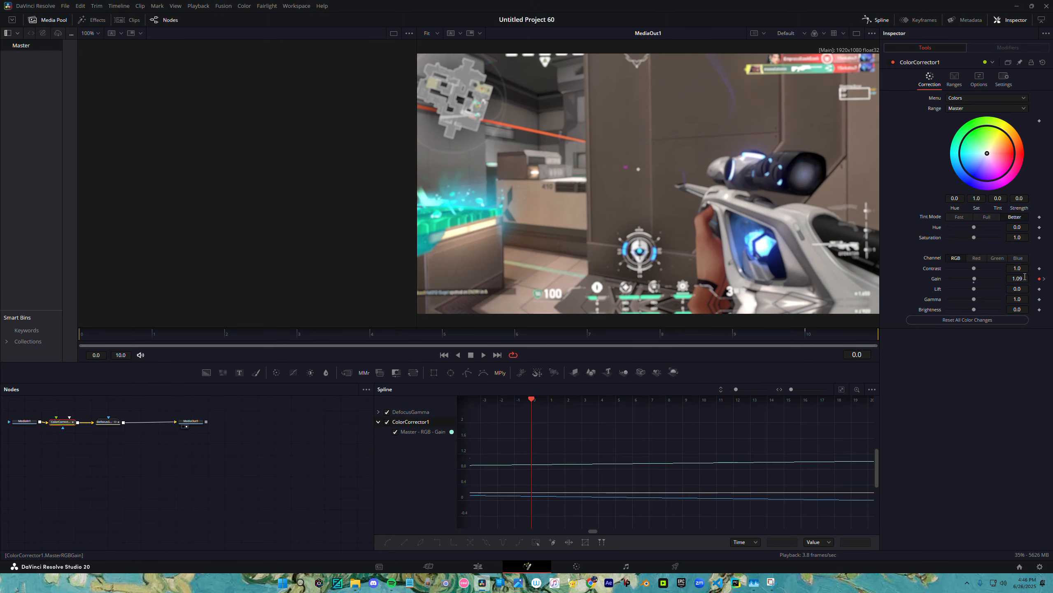
left_click(1023, 278)
type("1.065")
key("Tab")
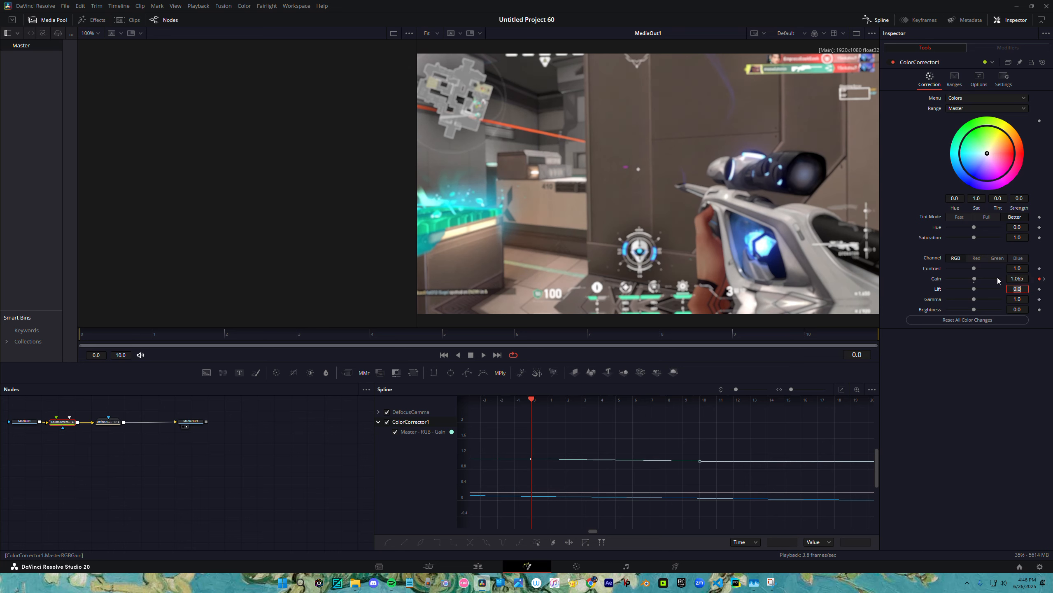
Set the DefocusGamma node's Defocus Size to 3 at frame 0 of the second V7 clip.
left_click(106, 429)
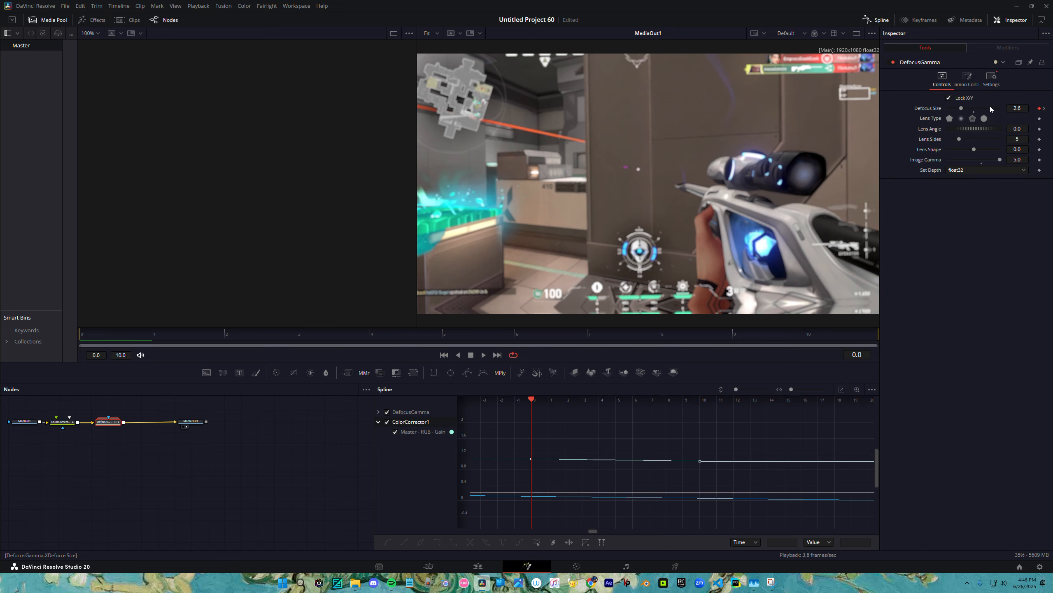
left_click(1023, 107)
type("3")
key("Tab")
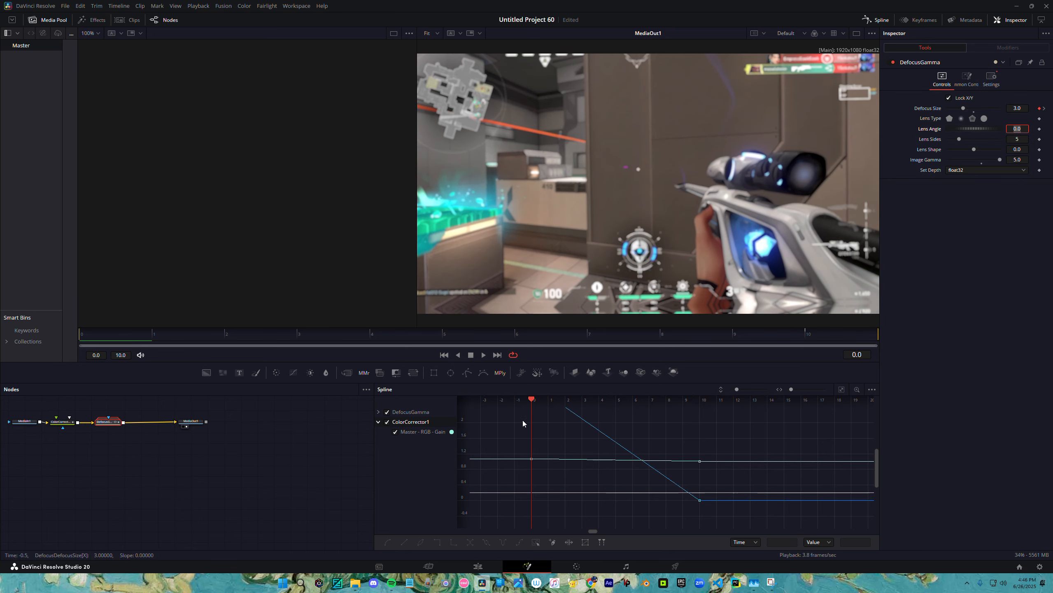
Open the third V7 adjustment clip in Fusion and set its Color Corrector Gain to 1.355 at frame 0.
left_click(478, 566)
left_click_drag(564, 387, 569, 390)
left_click(558, 441)
key("shift+5")
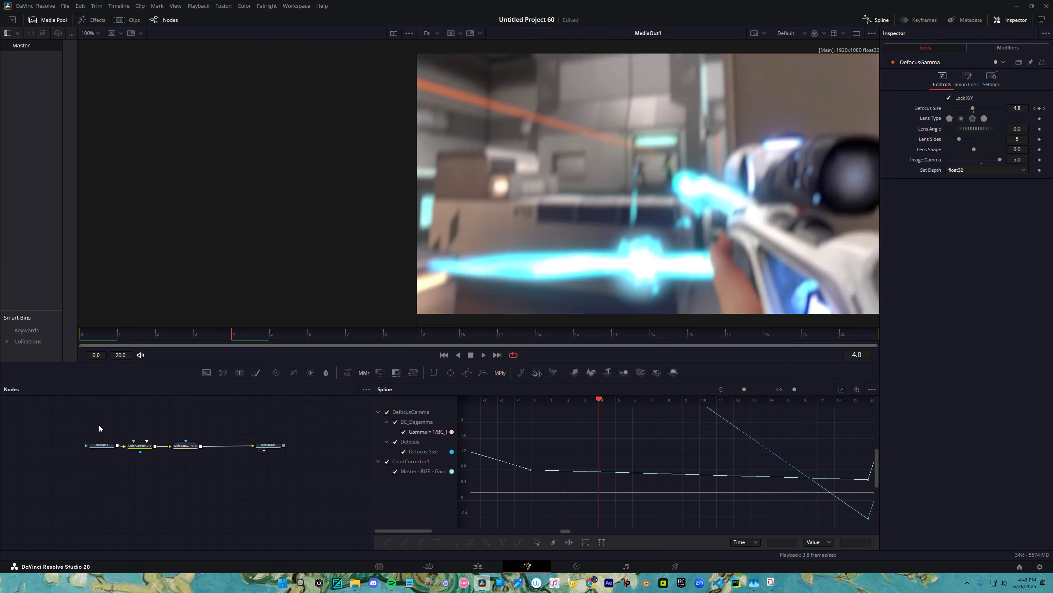
left_click(132, 447)
left_click_drag(145, 338, 83, 337)
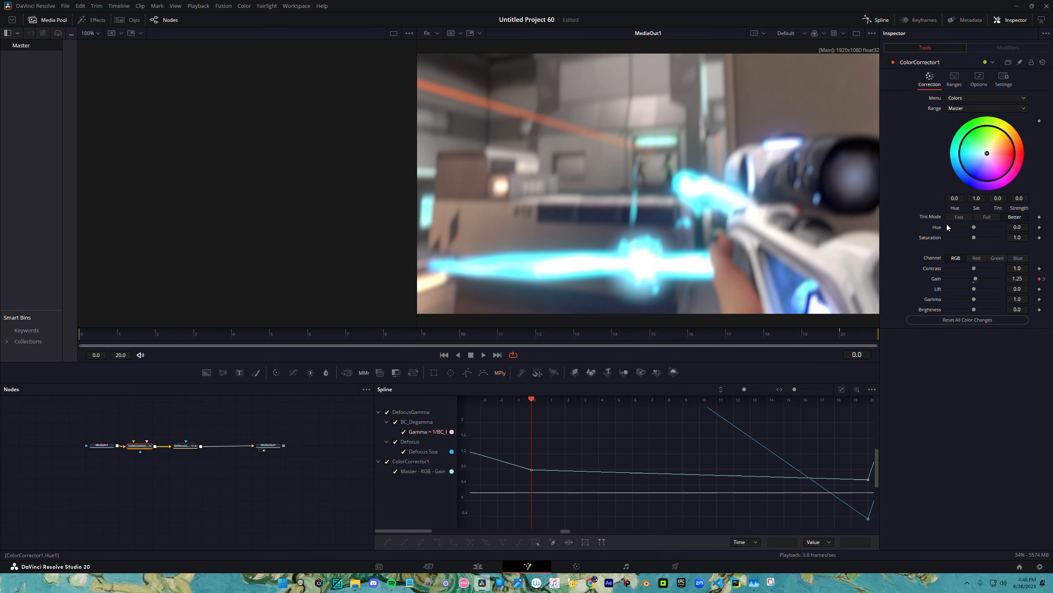
left_click(1017, 280)
type("1.355")
key("Tab")
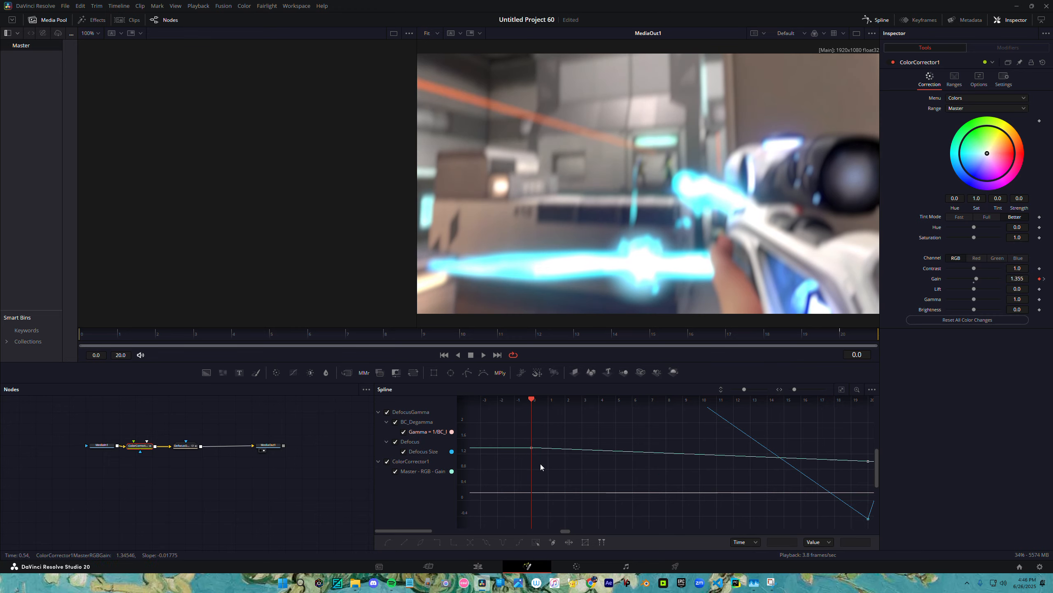
Preview the adjusted flashes on the timeline and scrub through the second clip to check its motion.
left_click(477, 566)
key("space")
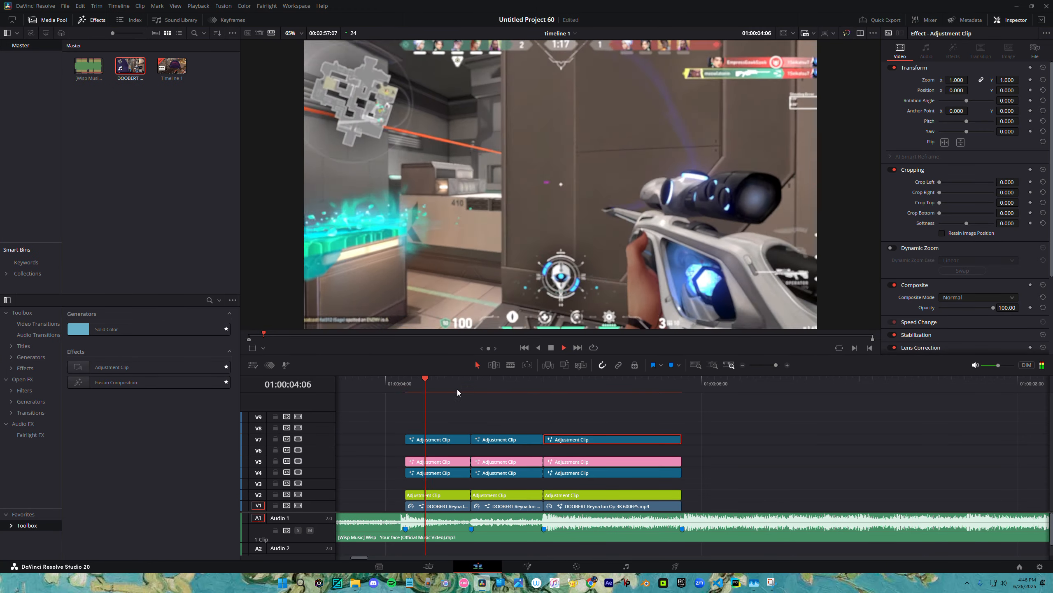
left_click(463, 392)
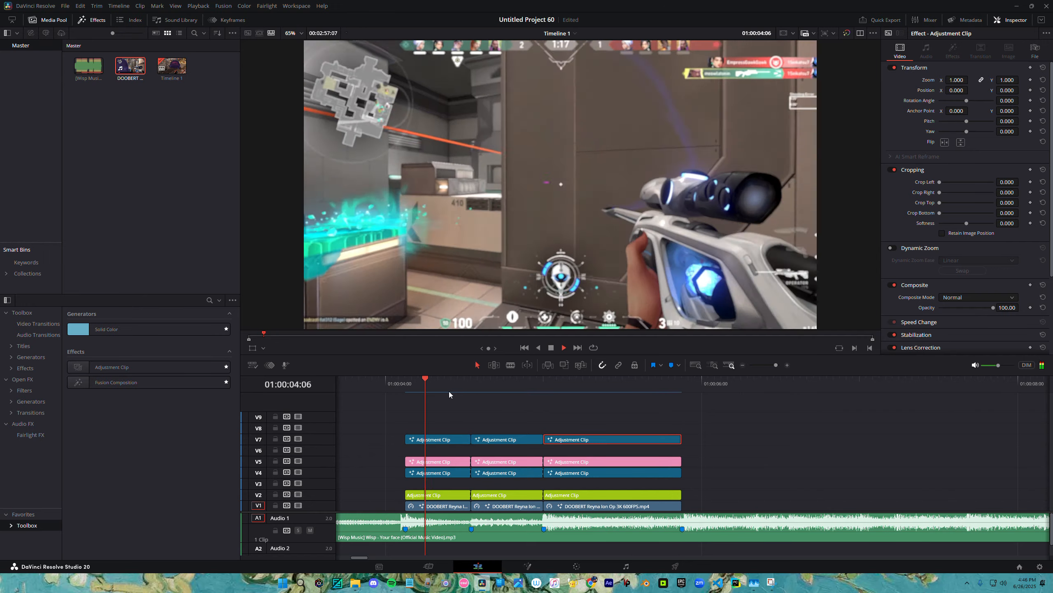
mouse_move(510, 391)
left_mouse_down()
mouse_move(599, 399)
mouse_move(518, 383)
left_mouse_up()
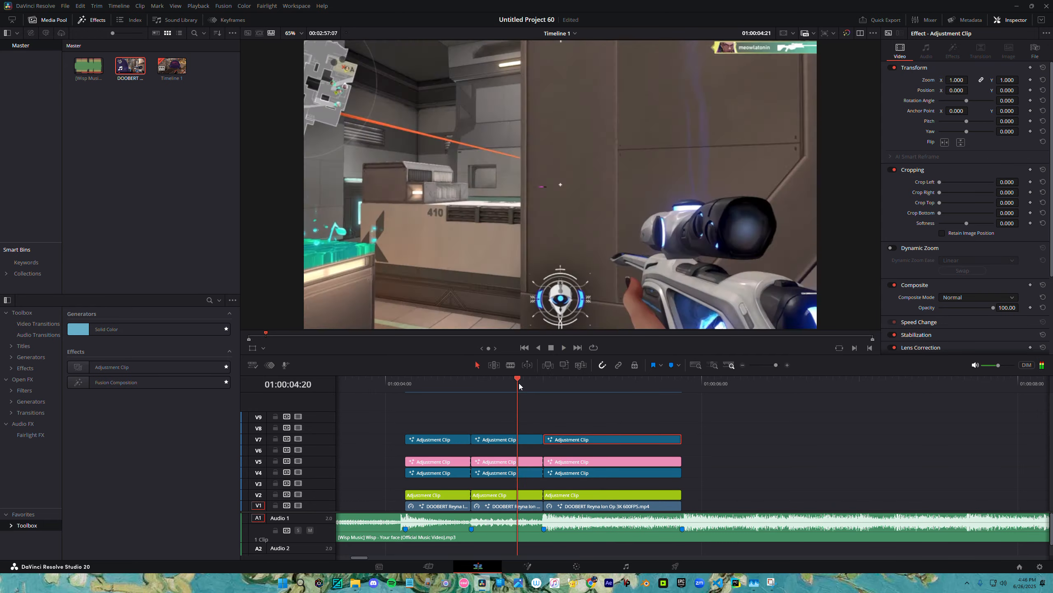
Open the third V4 adjustment clip in Fusion and change the S_DissolveShake Seed to 0.033 at frame 0.
left_click(583, 474)
key("shift+5")
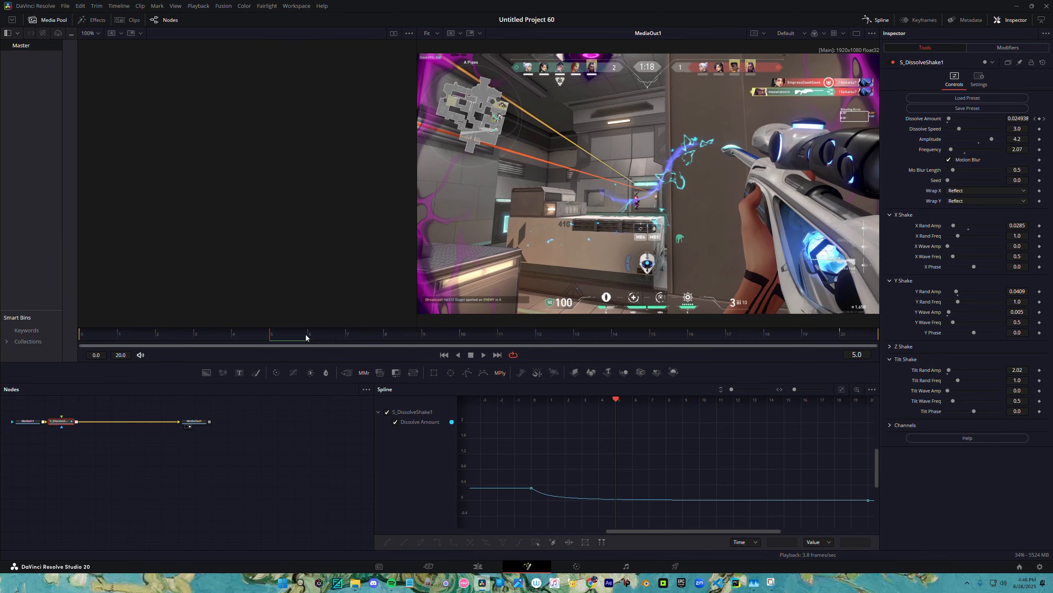
left_click_drag(306, 336, 81, 336)
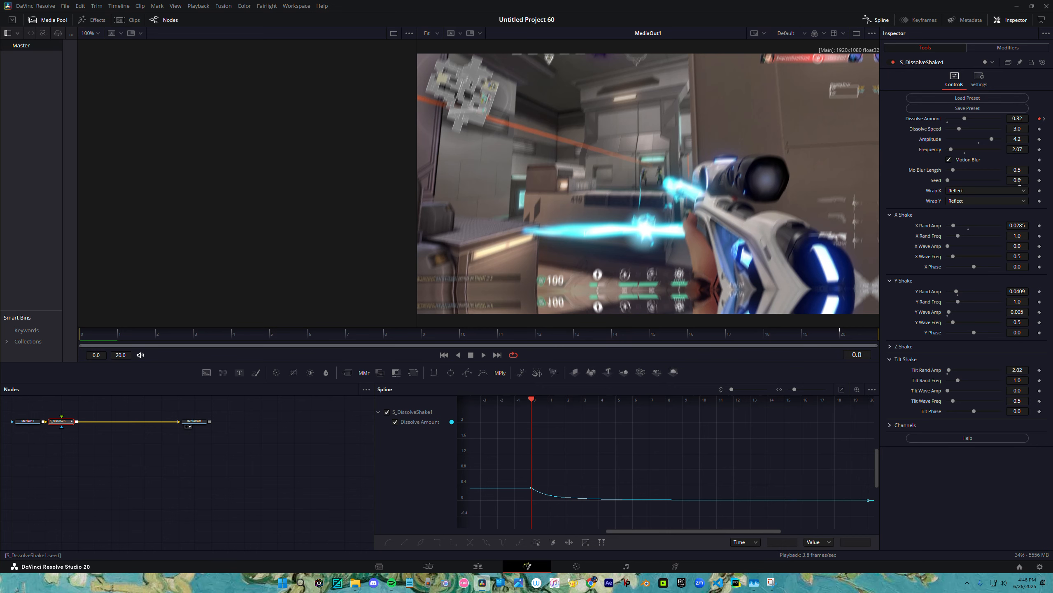
left_click_drag(1021, 180, 1038, 180)
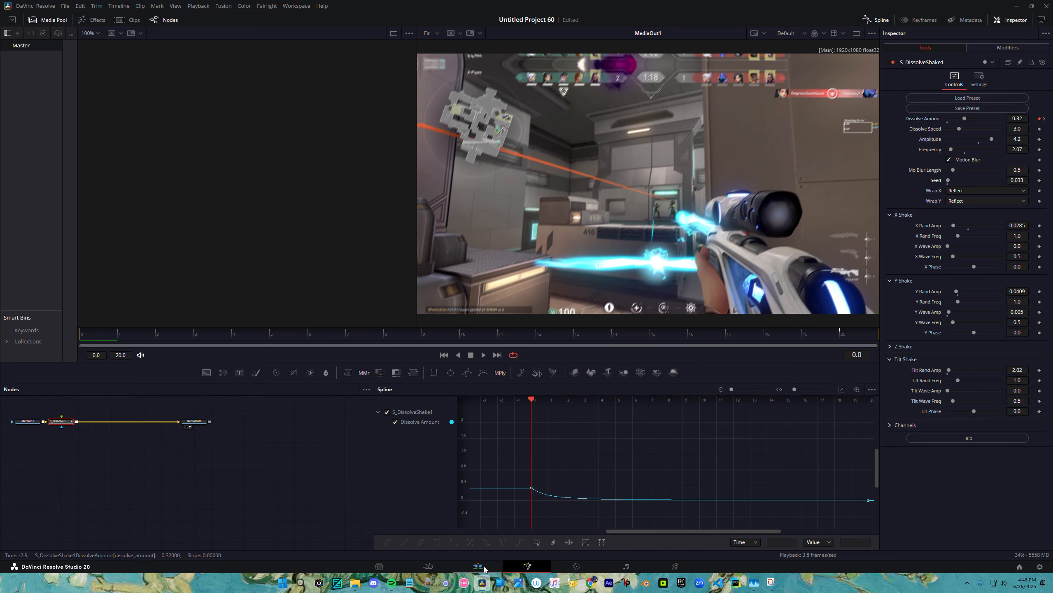
Replay the three-clip section repeatedly on the timeline to examine the reseeded shake together with the glow flashes.
left_click(478, 566)
left_click(385, 402)
key("space")
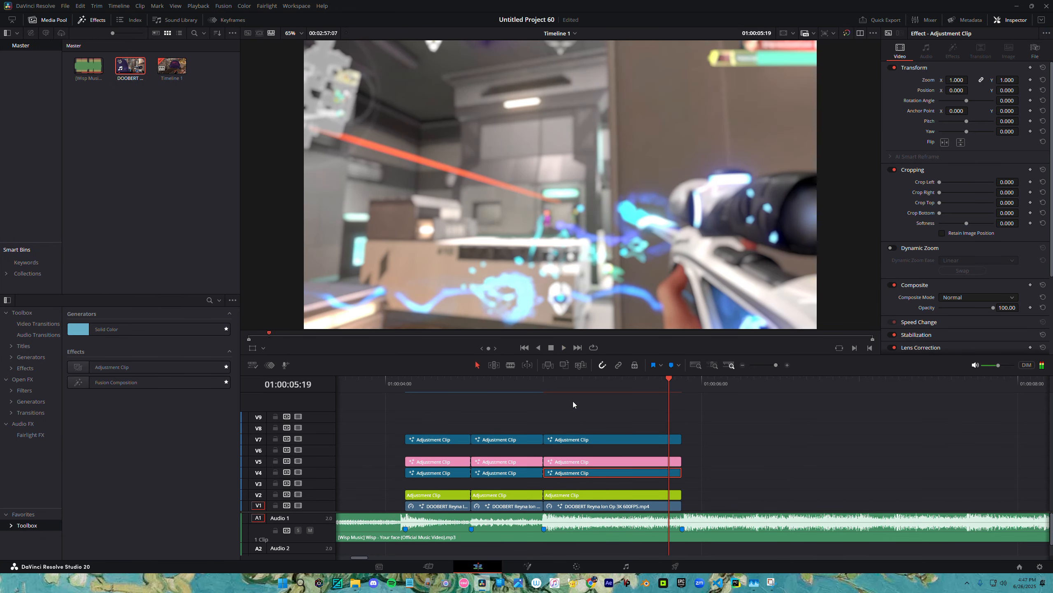
left_click(346, 389)
left_click(380, 393)
key("space")
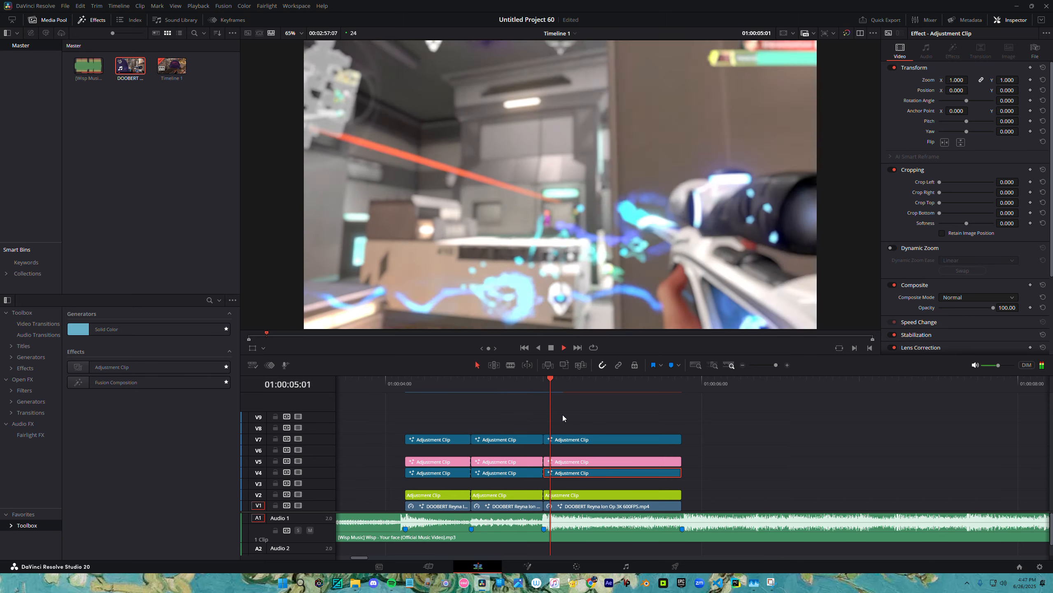
key("space")
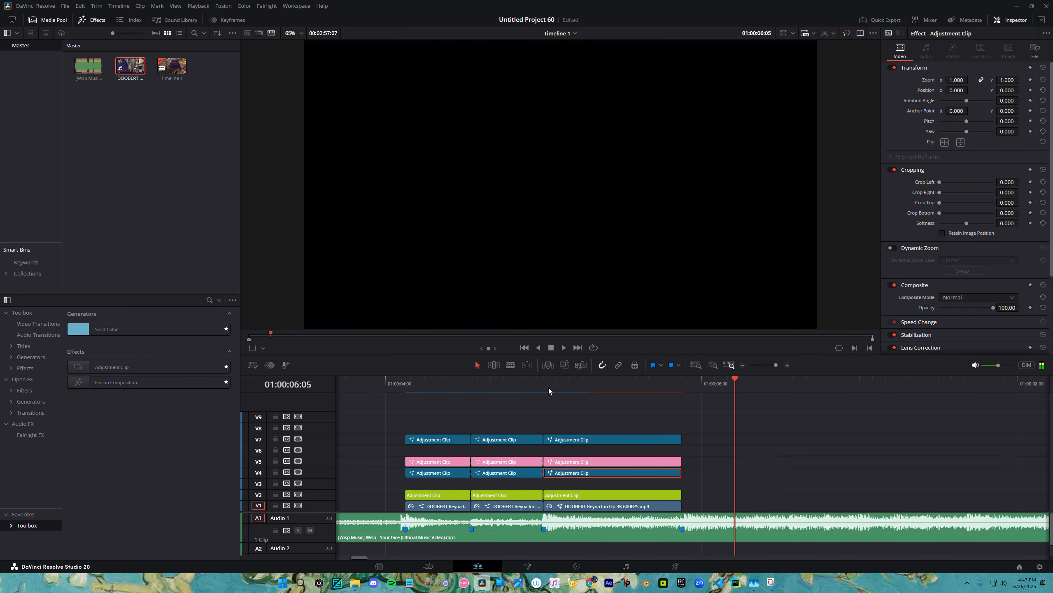
left_click_drag(549, 388, 378, 391)
key("space")
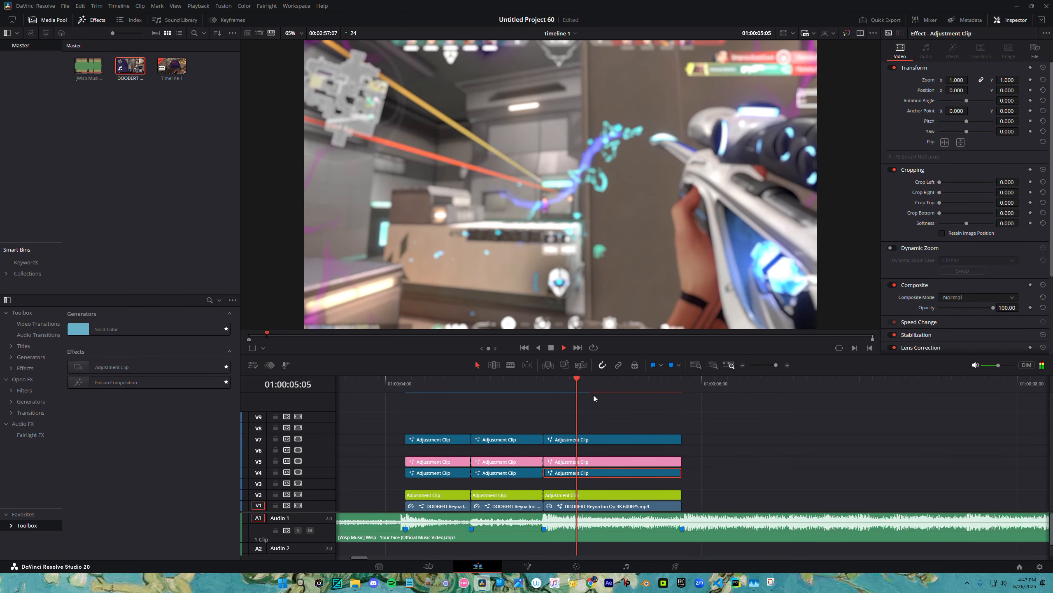
key("space")
left_click_drag(594, 395, 353, 392)
key("space")
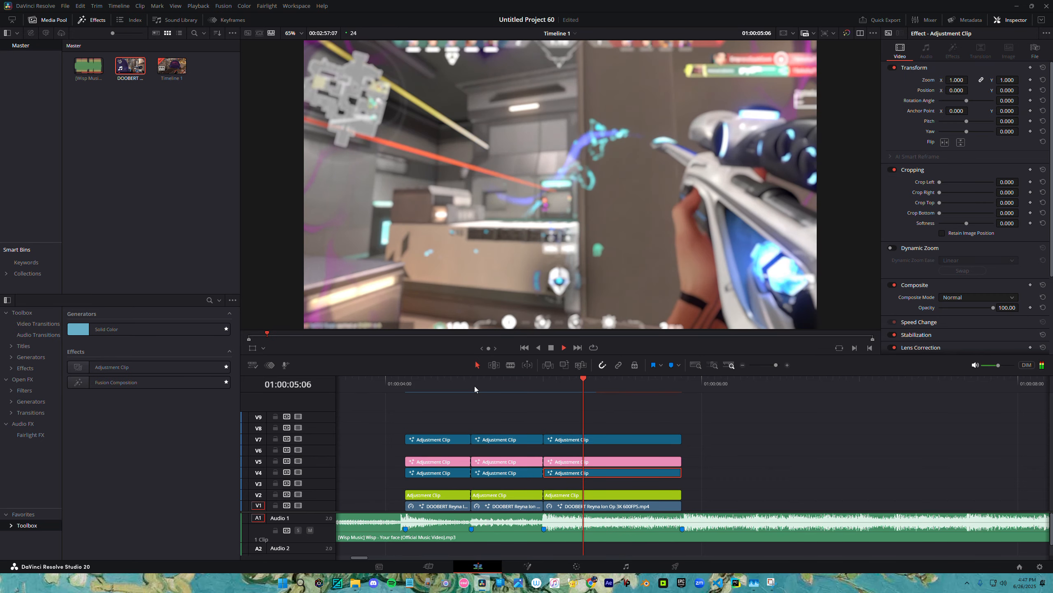
left_click(499, 385)
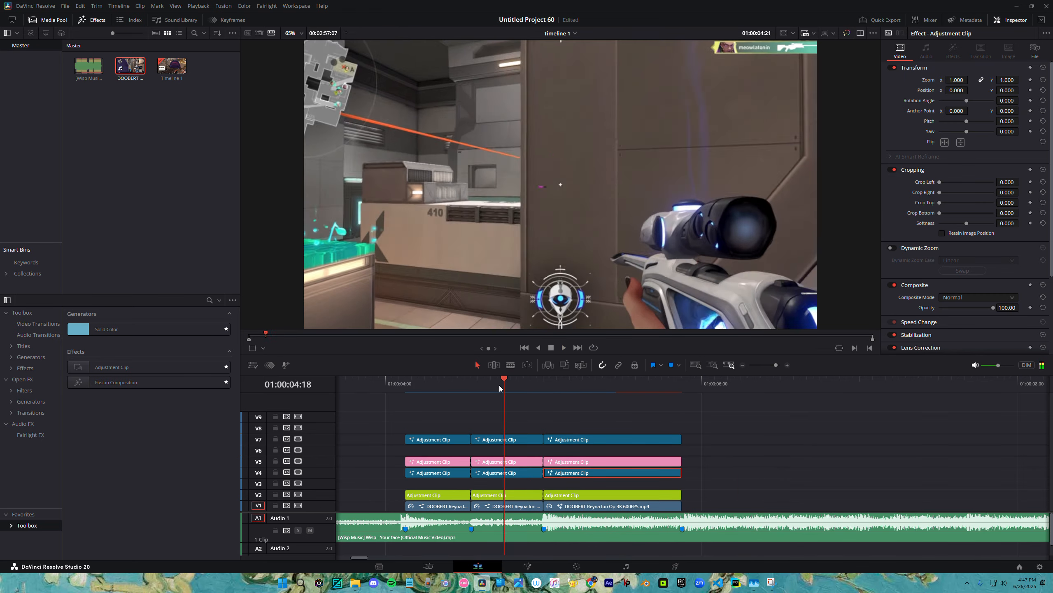
Replay the three-clip section on the Deliver and Edit pages to check the shakes and glow flashes against the music.
key("space")
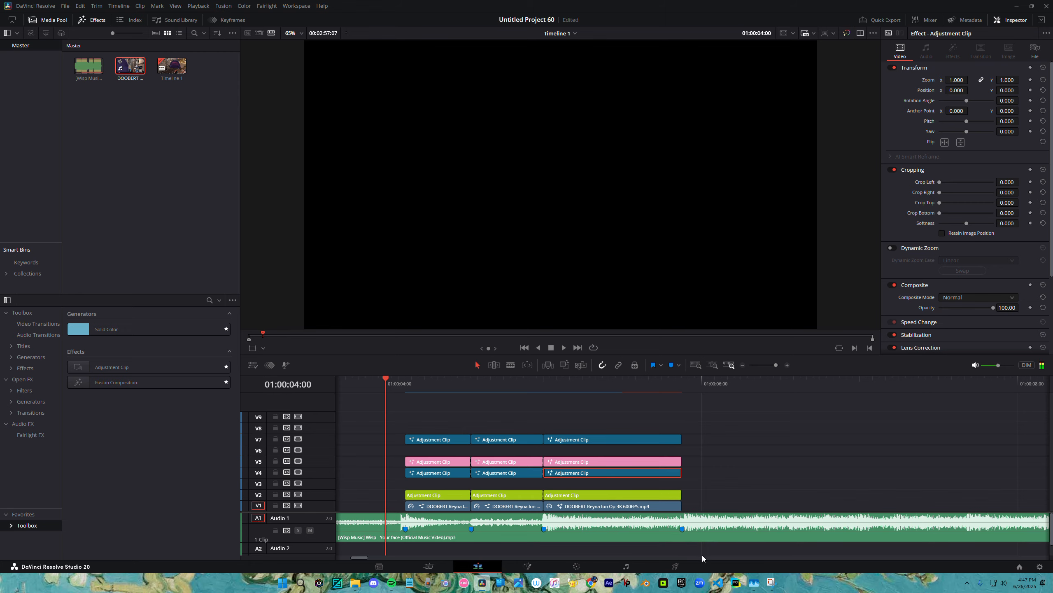
left_click(676, 566)
key("space")
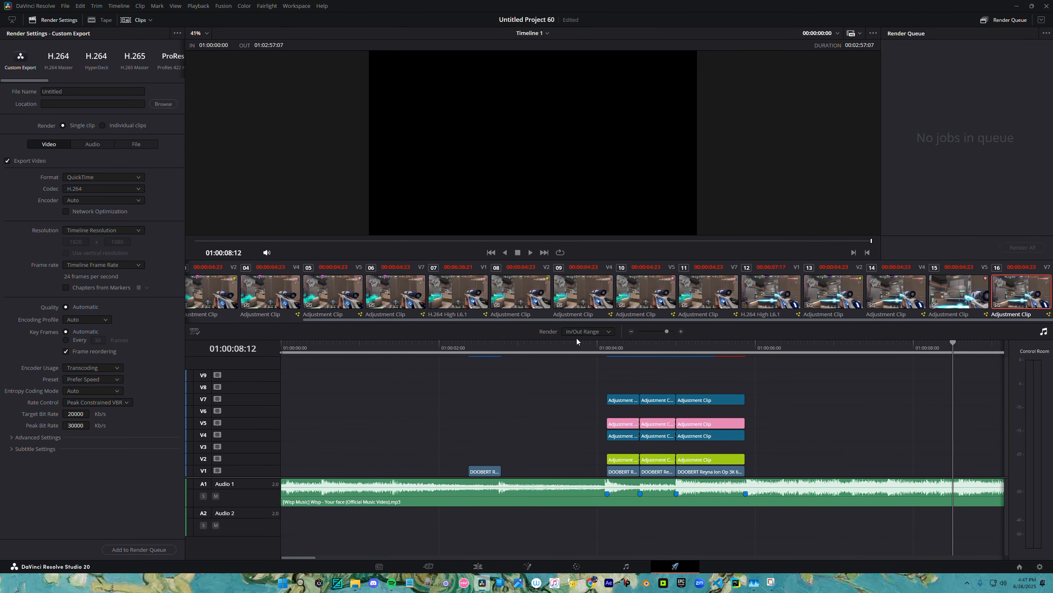
left_click(555, 346)
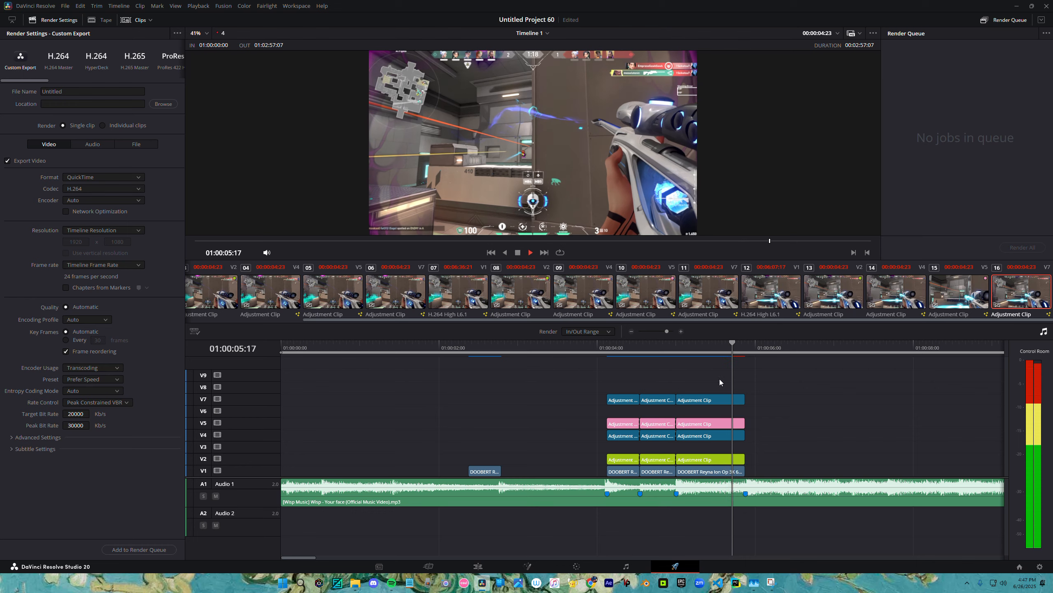
left_click(478, 565)
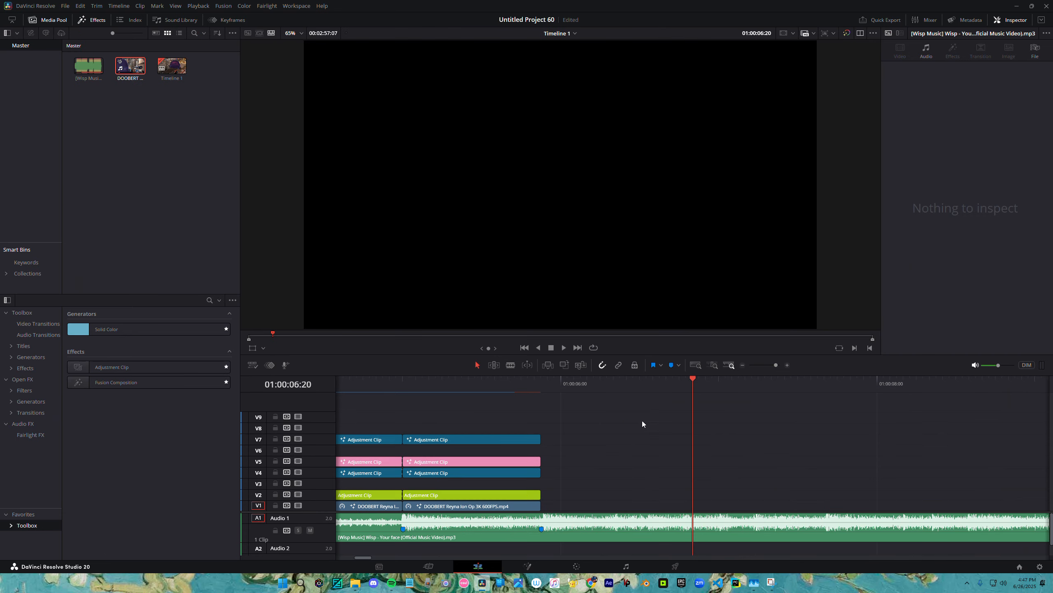
left_click_drag(608, 384, 627, 387)
key("space")
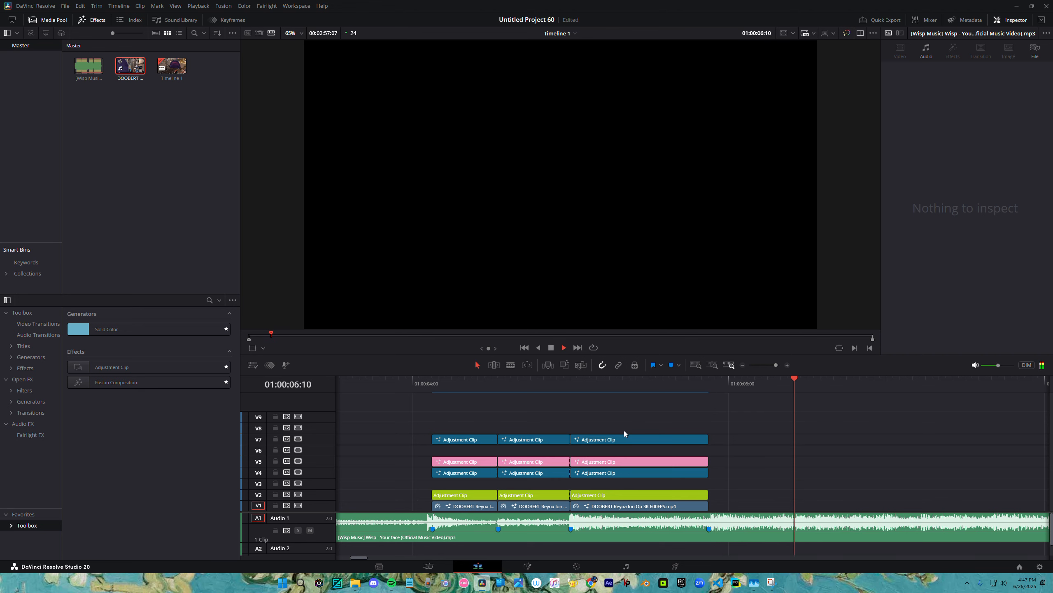
key("space")
scroll(795, 452, "left", 6)
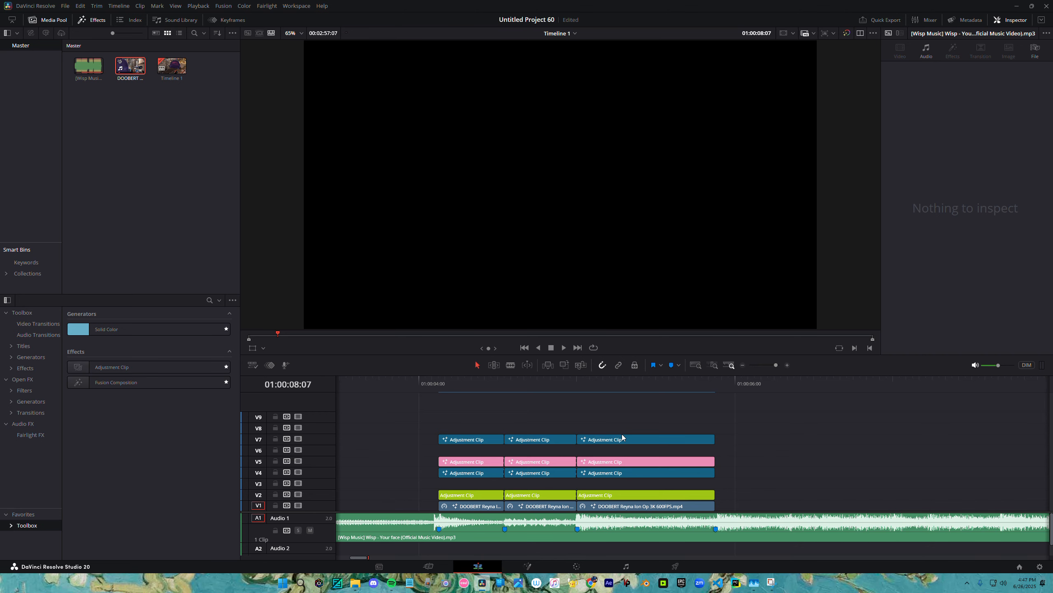
Duplicate the third V7 adjustment clip onto V6 directly below it and reset the copy's Fusion composition.
left_click_drag(622, 435, 620, 452)
right_click(619, 452)
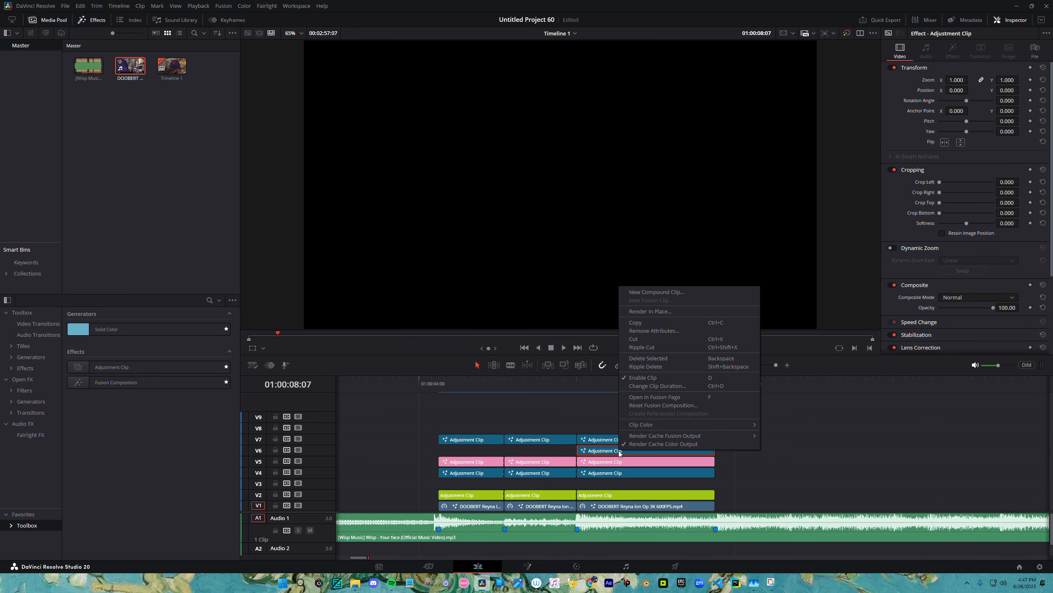
left_click(632, 404)
left_click(597, 325)
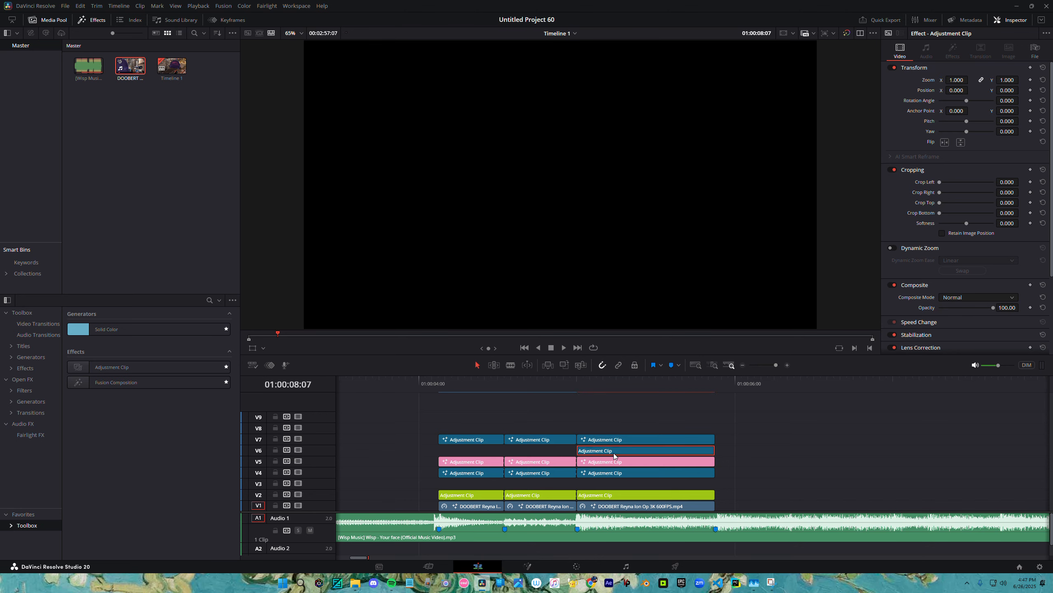
Open the V6 adjustment clip in Fusion and add an S_Flicker node between MediaIn1 and MediaOut1.
key("shift+5")
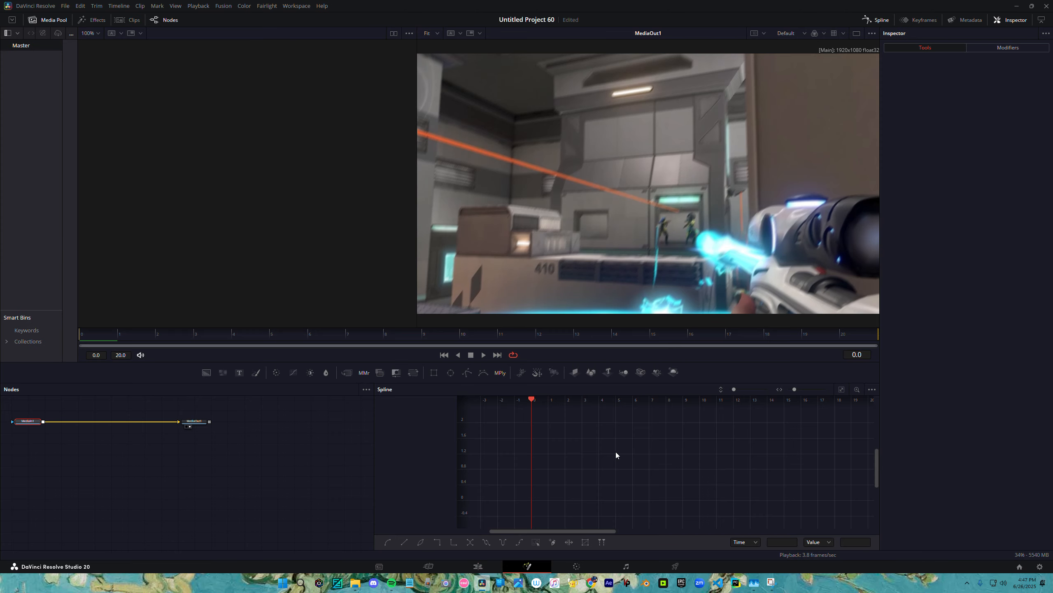
key("shift+space")
type("def")
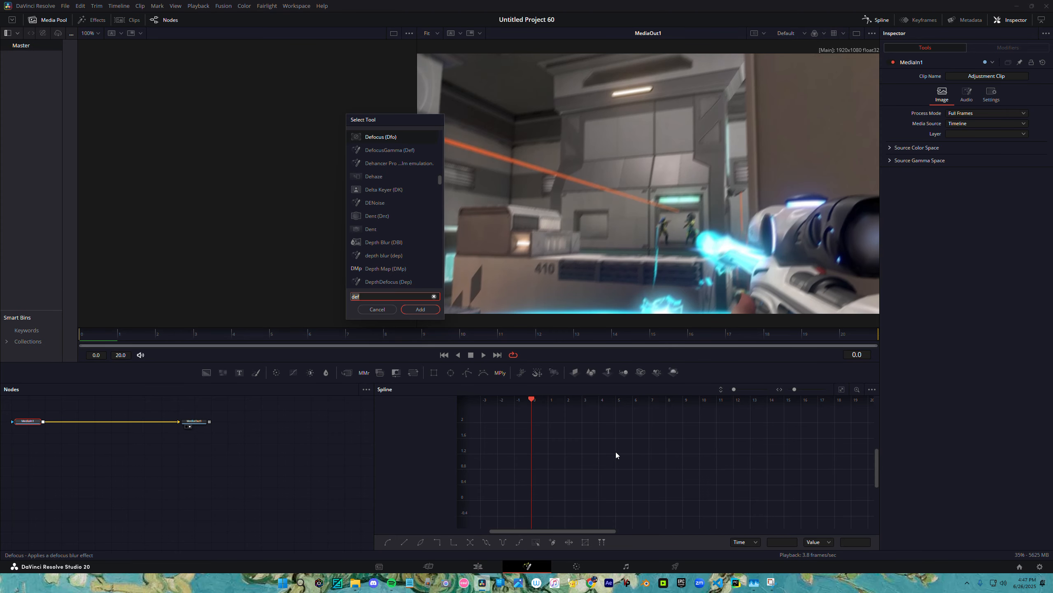
key("BackSpace")
key("BackSpace")
key("BackSpace")
type("s_flick")
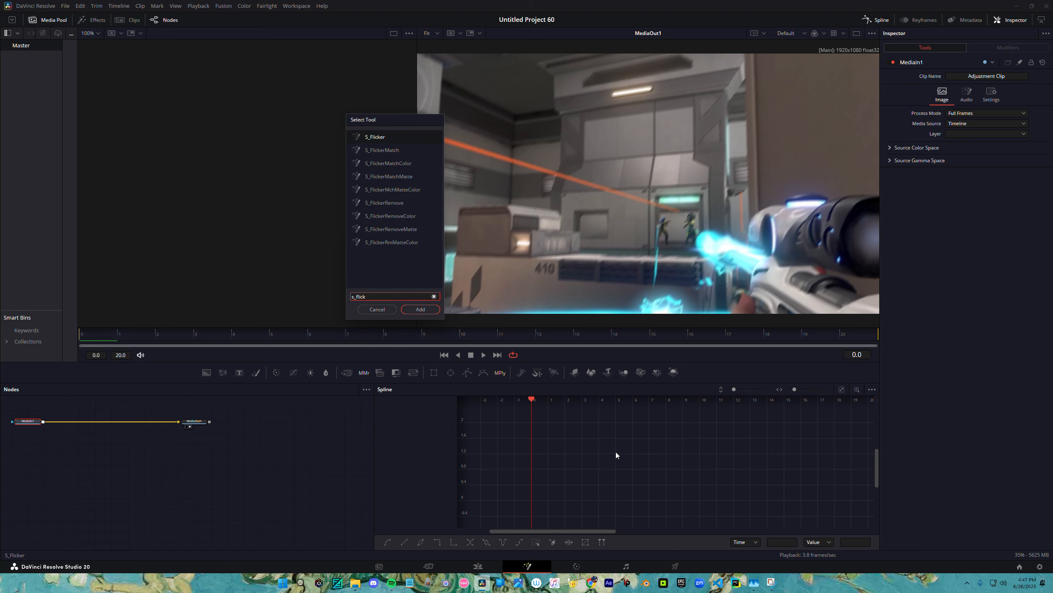
key("Return")
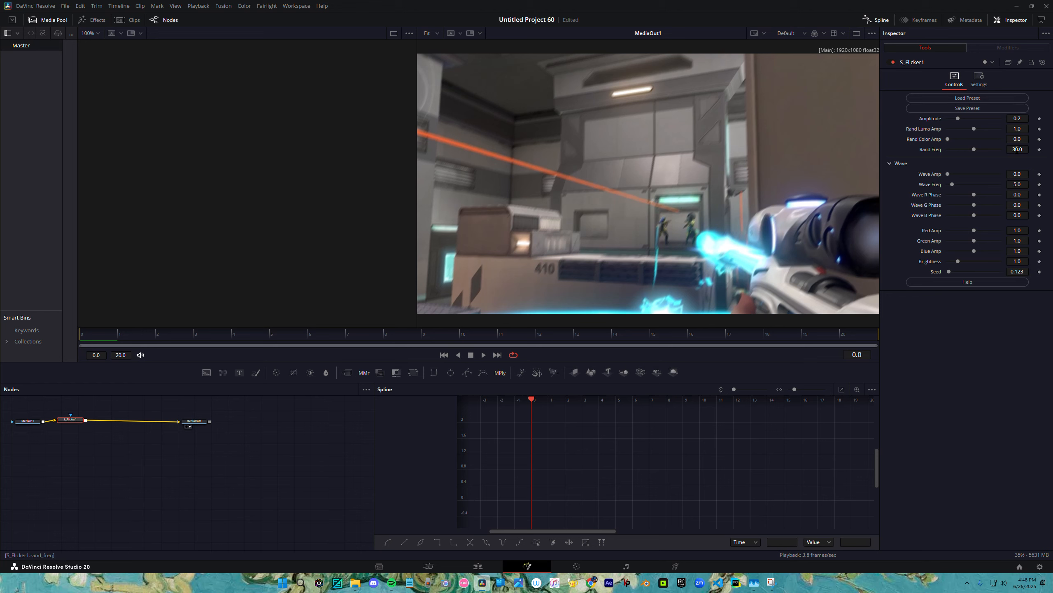
Set the S_Flicker Rand Freq to 24.
left_click_drag(1023, 119, 996, 119)
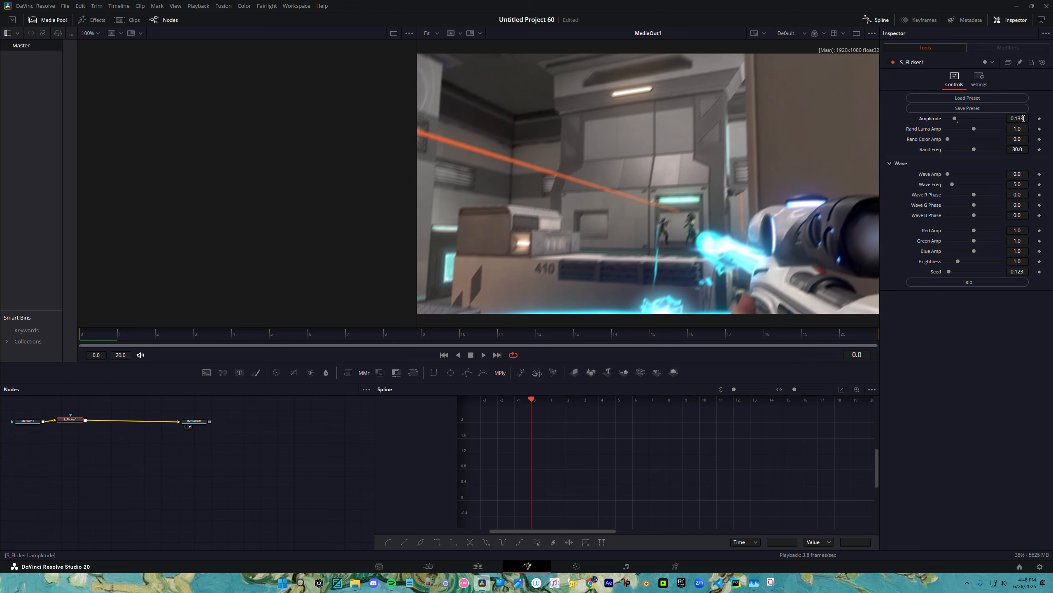
left_click(1018, 149)
type("24")
key("Tab")
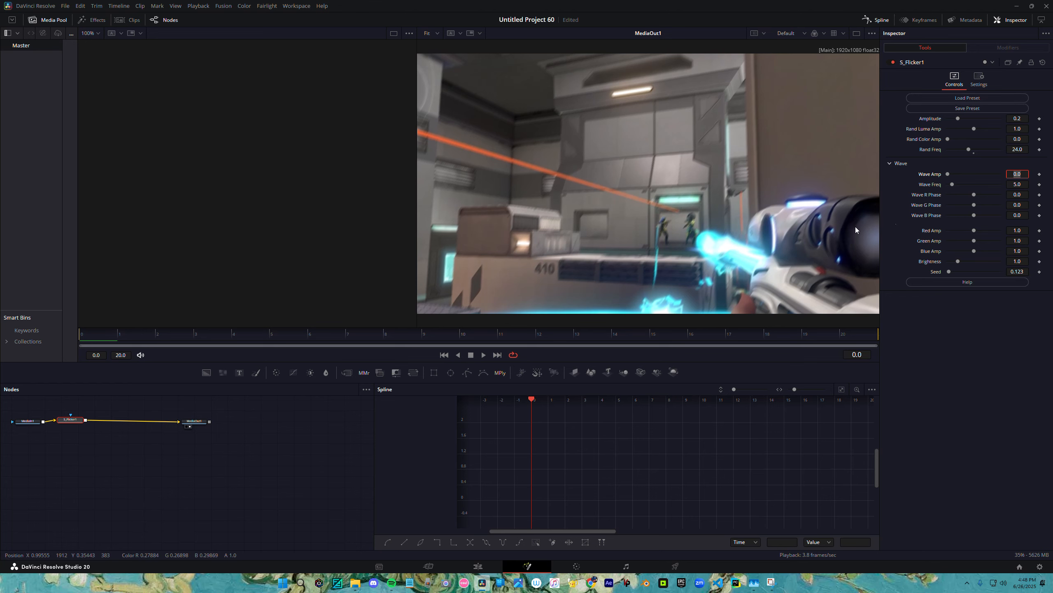
Scrub through the clip to judge the flicker strength and reduce the S_Flicker Amplitude to 0.079.
left_click(861, 338)
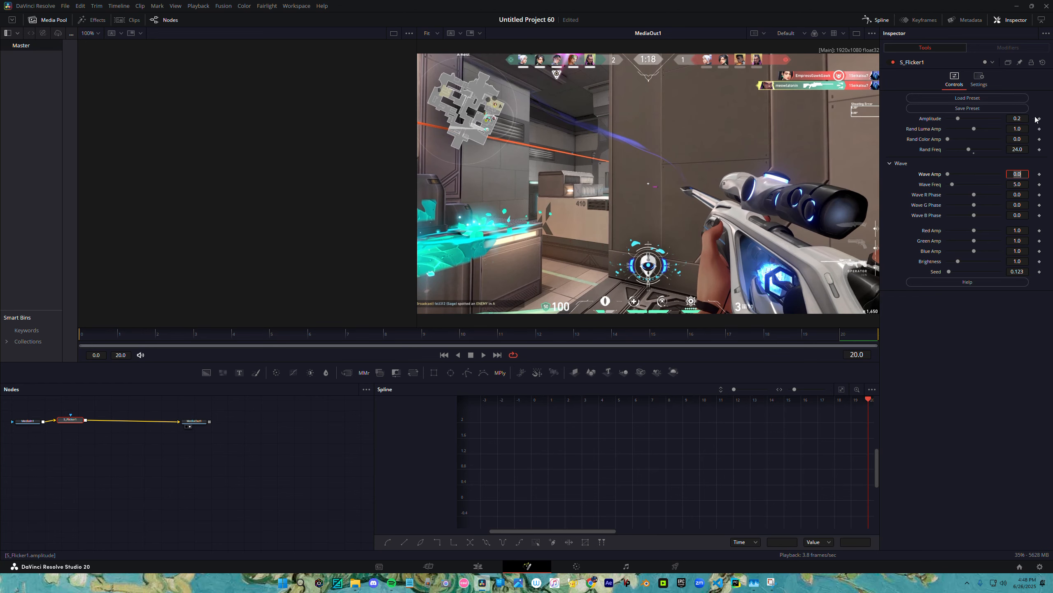
left_click_drag(264, 340, 576, 335)
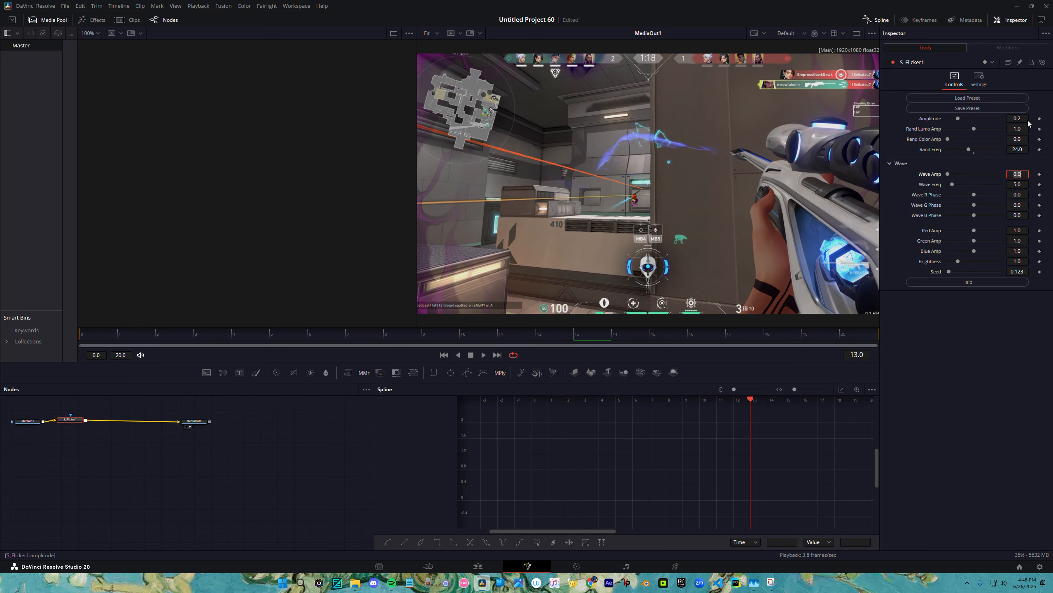
left_click(1019, 119)
type("0.15")
key("Return")
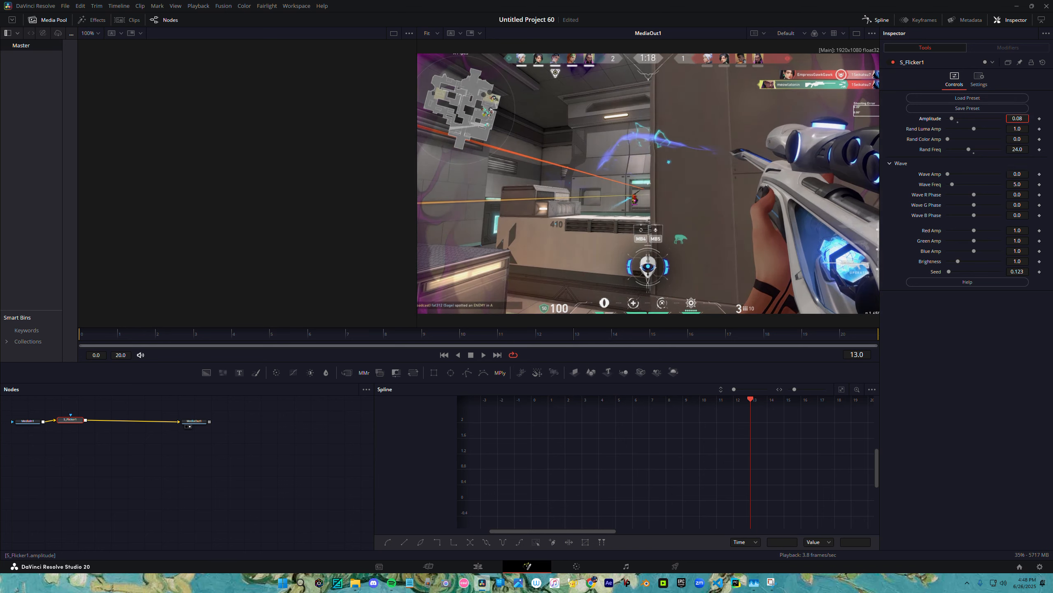
left_click_drag(276, 336, 710, 336)
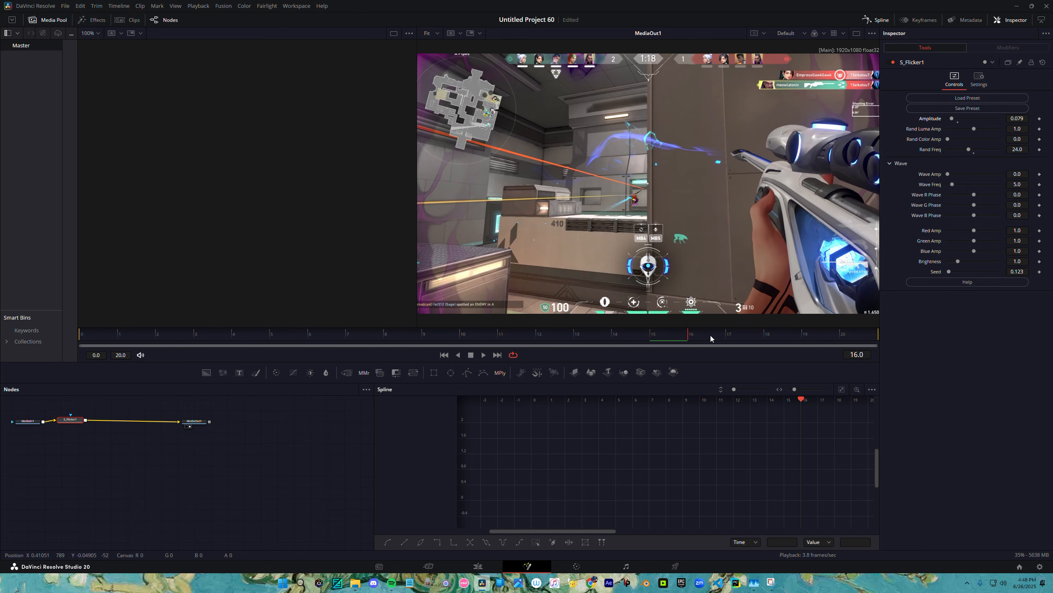
Replay the three-clip section on the Edit and Deliver pages to examine the flicker on the third clip.
left_click(478, 565)
left_click(377, 386)
key("space")
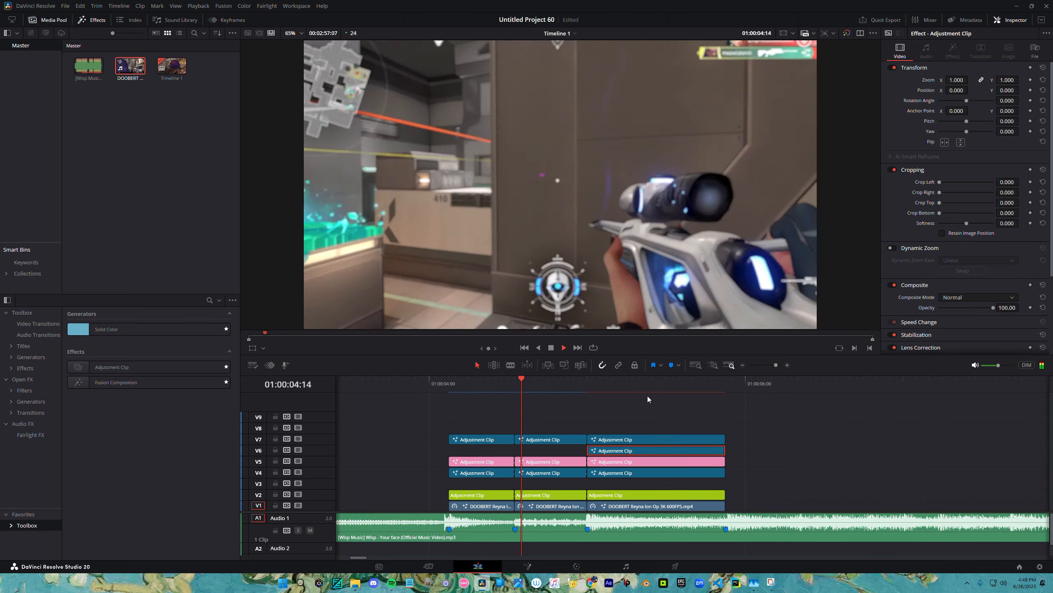
key("space")
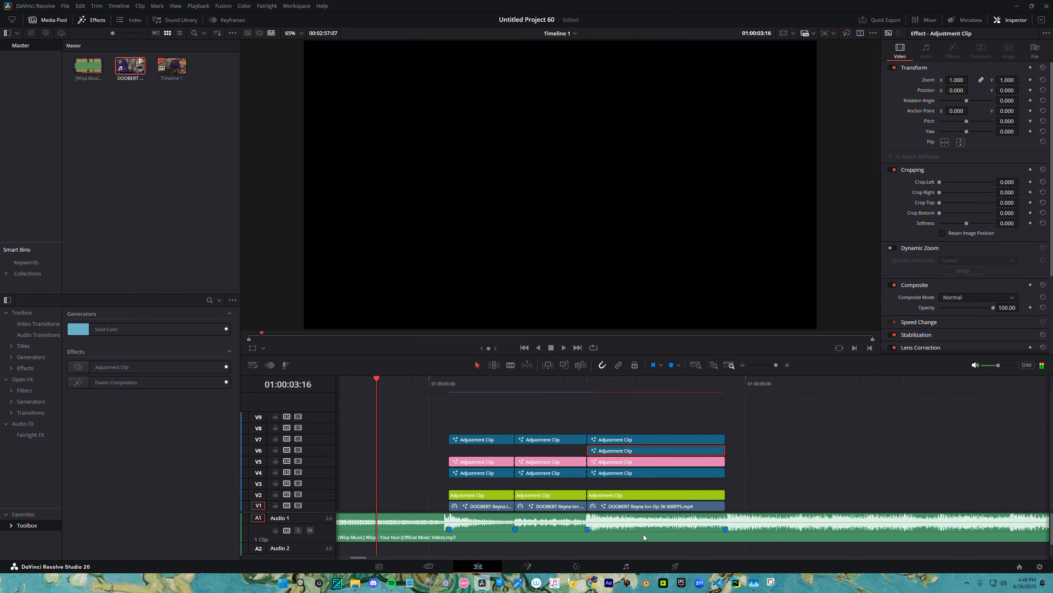
left_click(676, 565)
key("space")
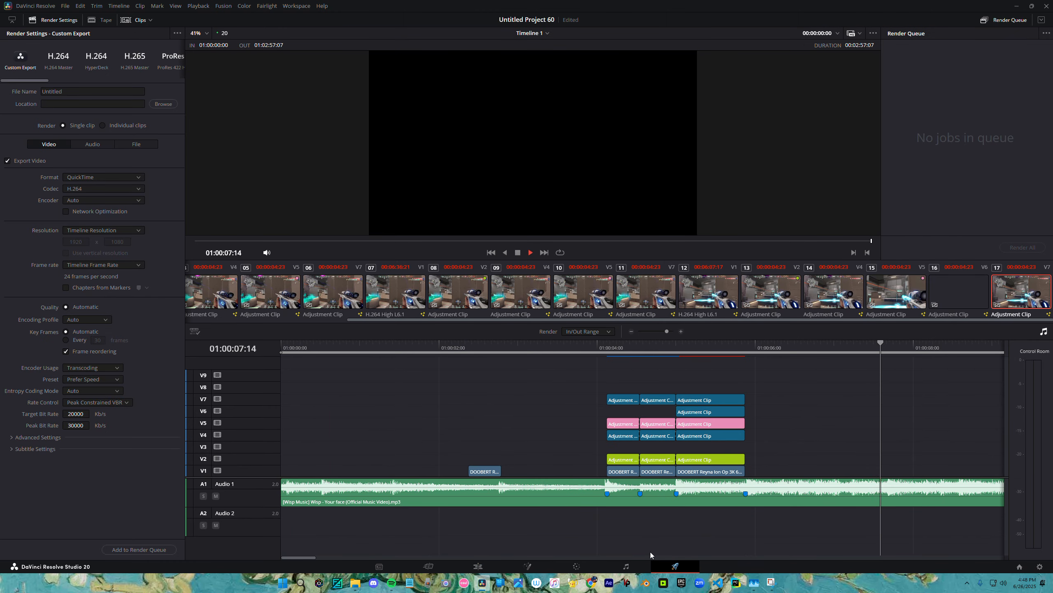
left_click(578, 348)
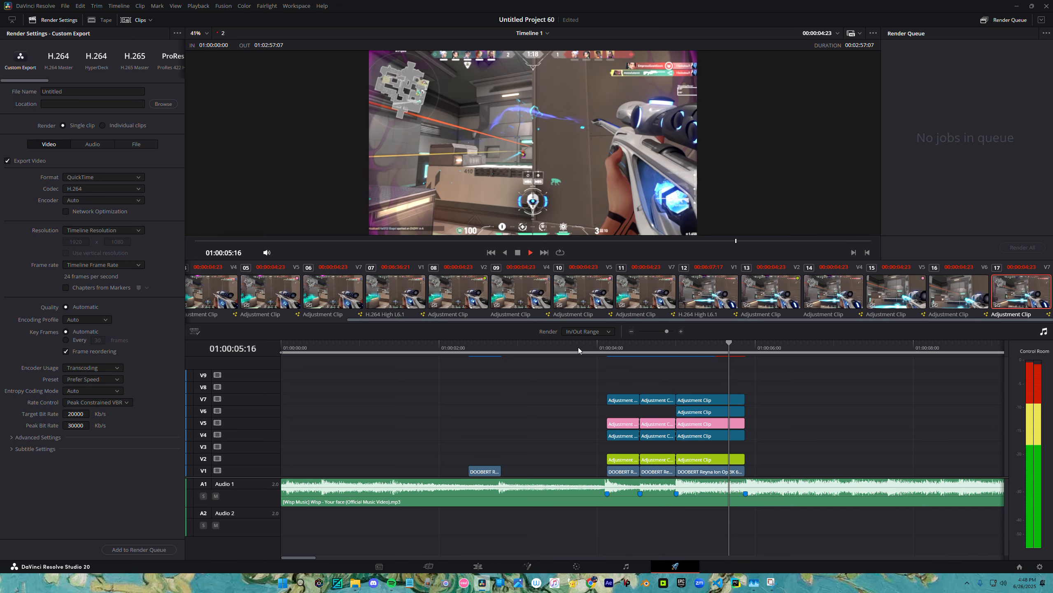
left_click(579, 350)
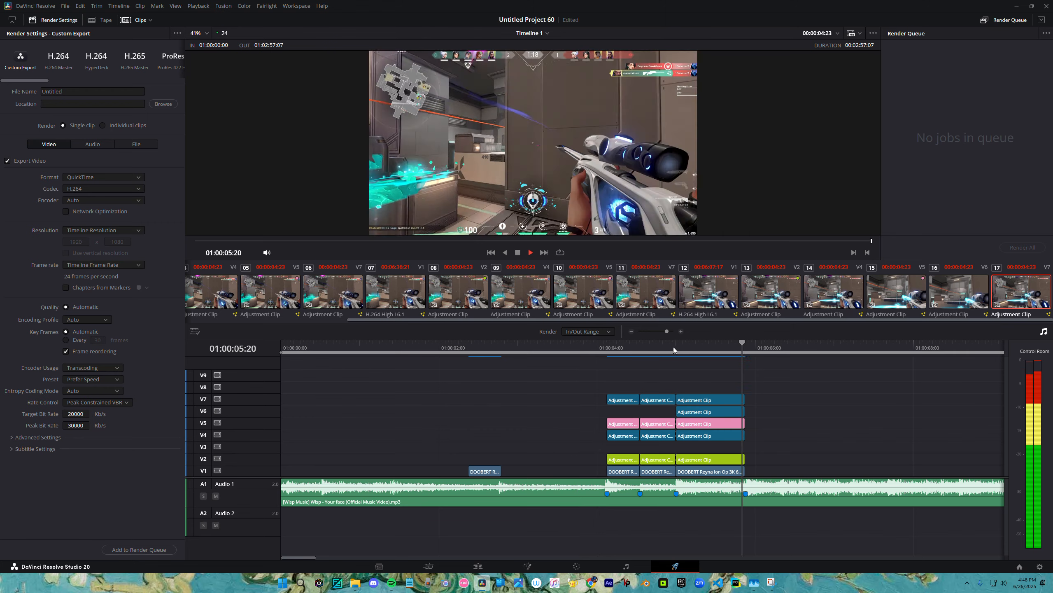
left_click(477, 567)
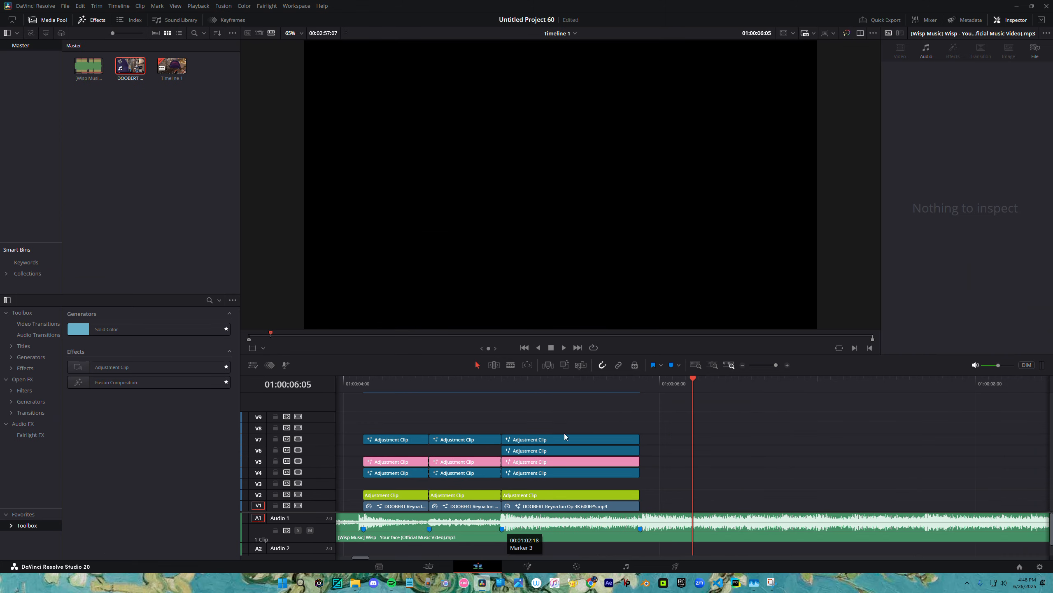
left_click_drag(385, 388, 333, 387)
key("space")
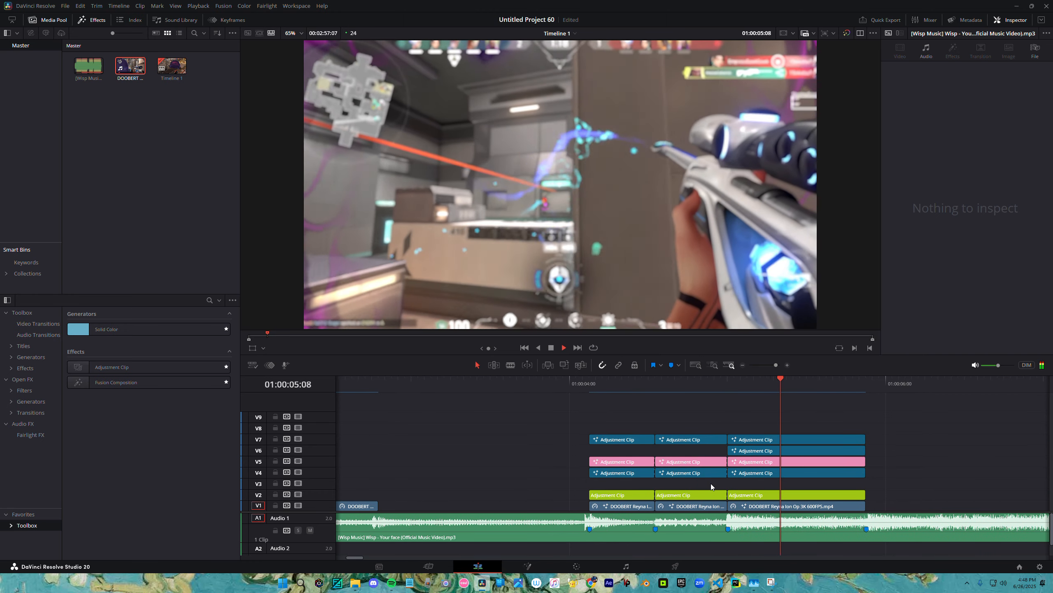
key("space")
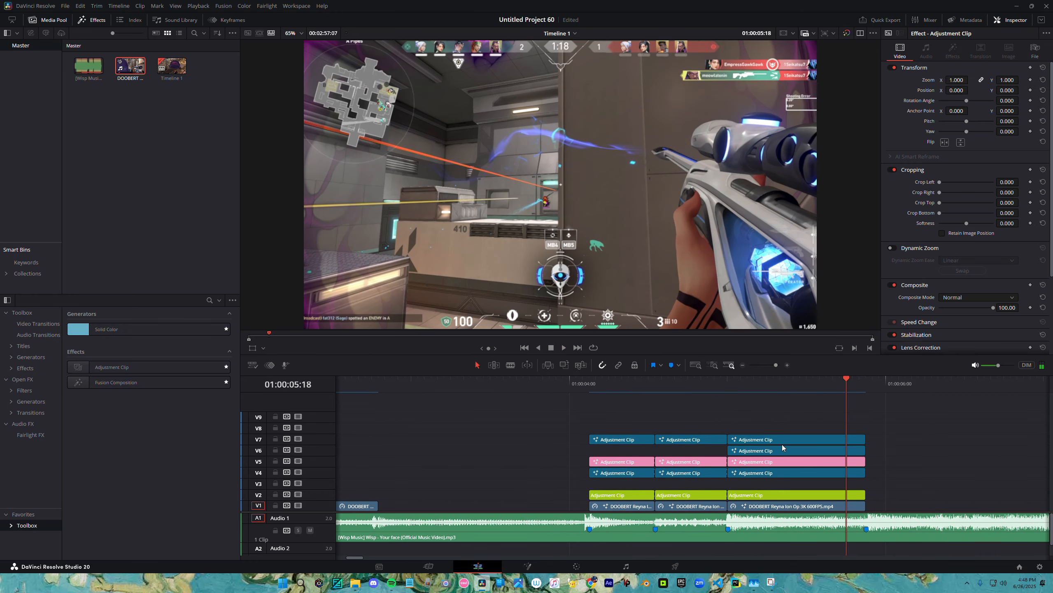
Open the V6 adjustment clip in Fusion and set the S_Flicker Rand Freq to 18.
left_click(782, 451)
key("shift+5")
left_click(1016, 153)
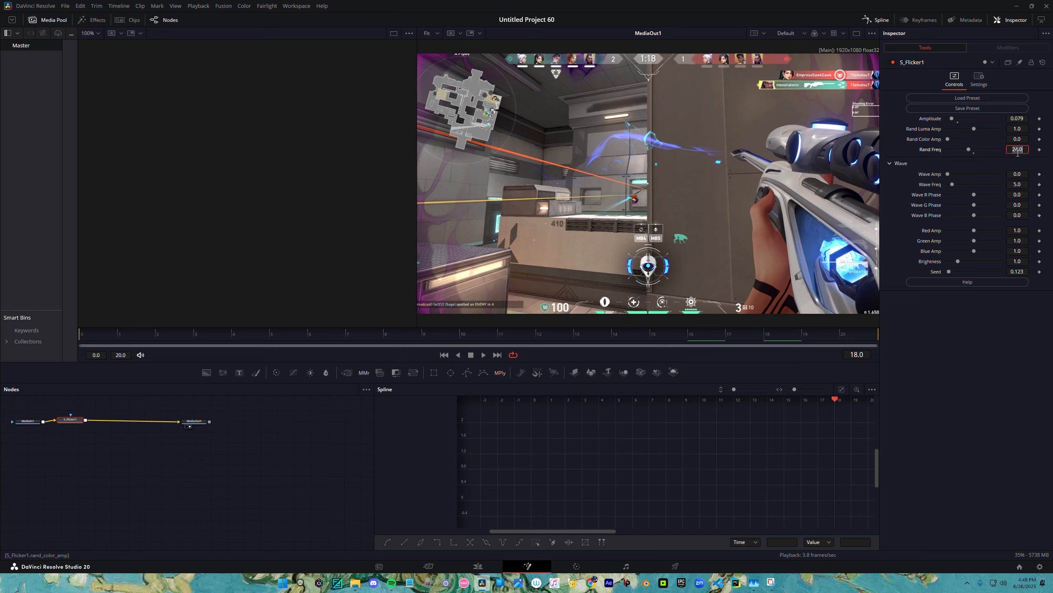
type("18")
key("Return")
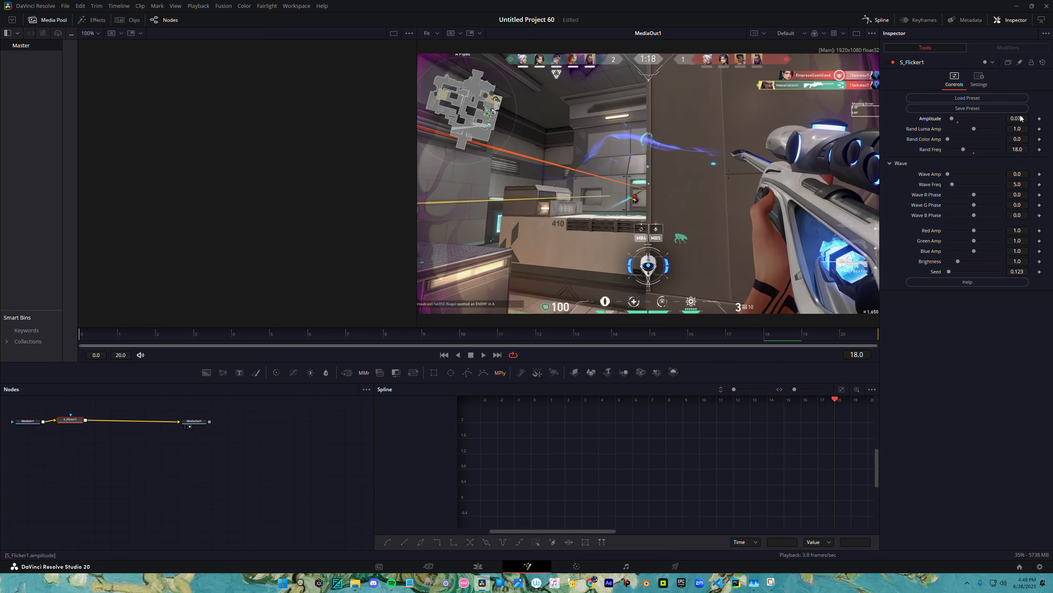
Preview the slower flicker on the Deliver page and again on the Edit timeline.
left_click(478, 566)
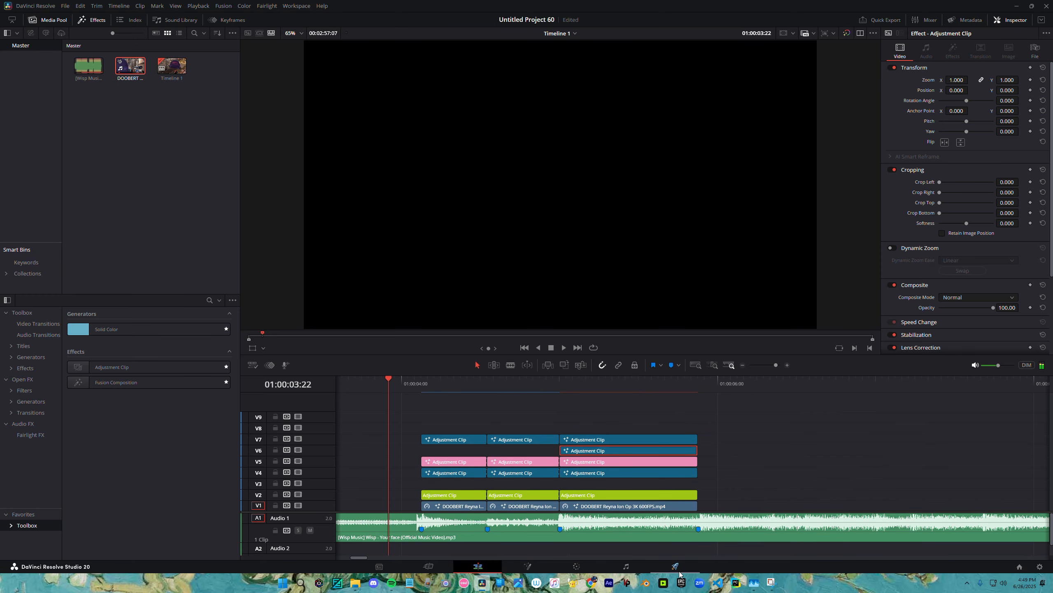
left_click(674, 566)
key("space")
left_click(599, 353)
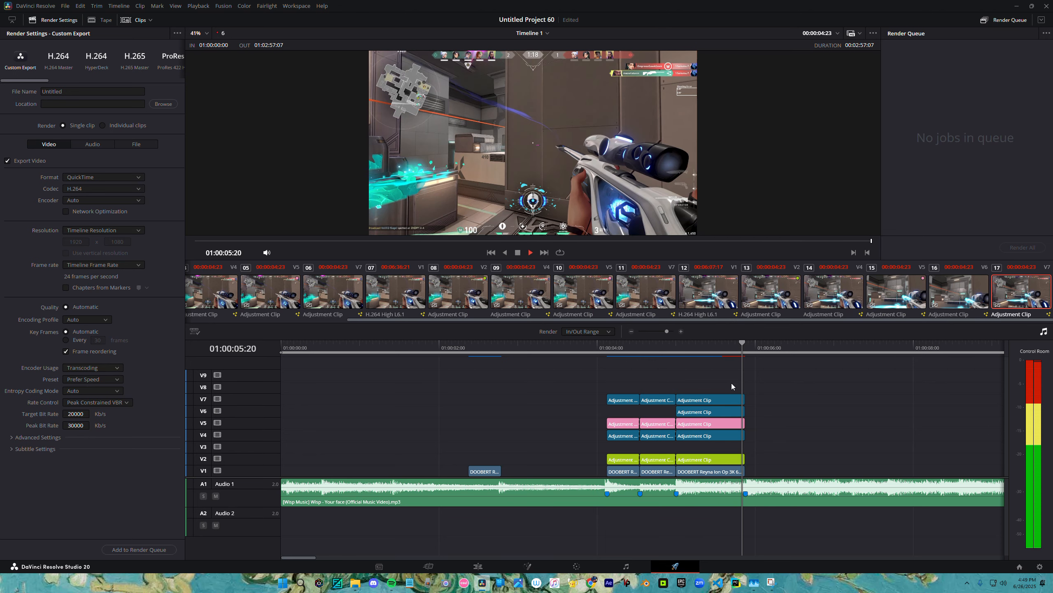
left_click_drag(678, 355, 588, 354)
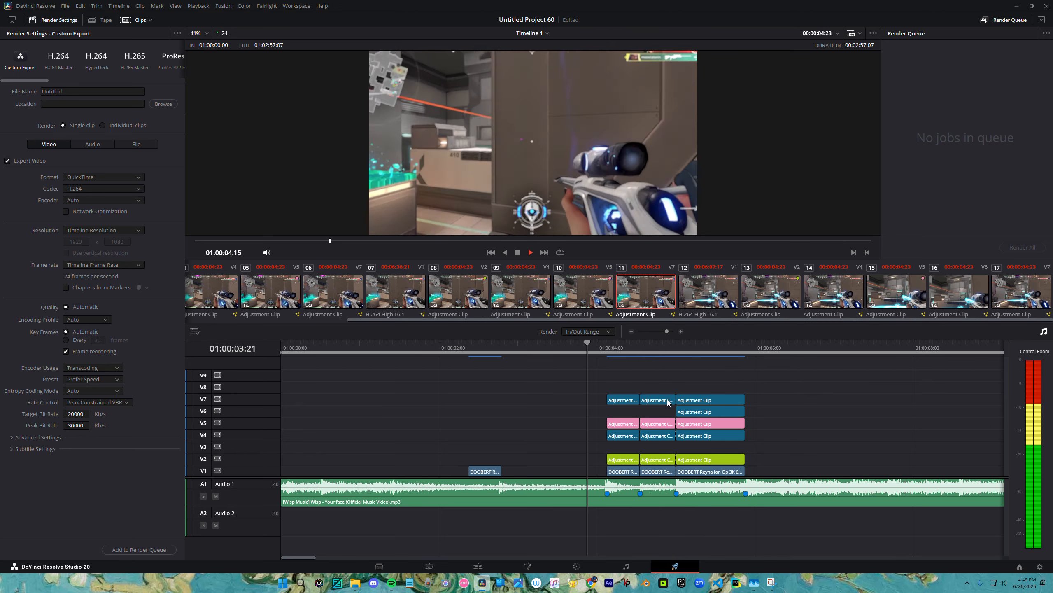
key("space")
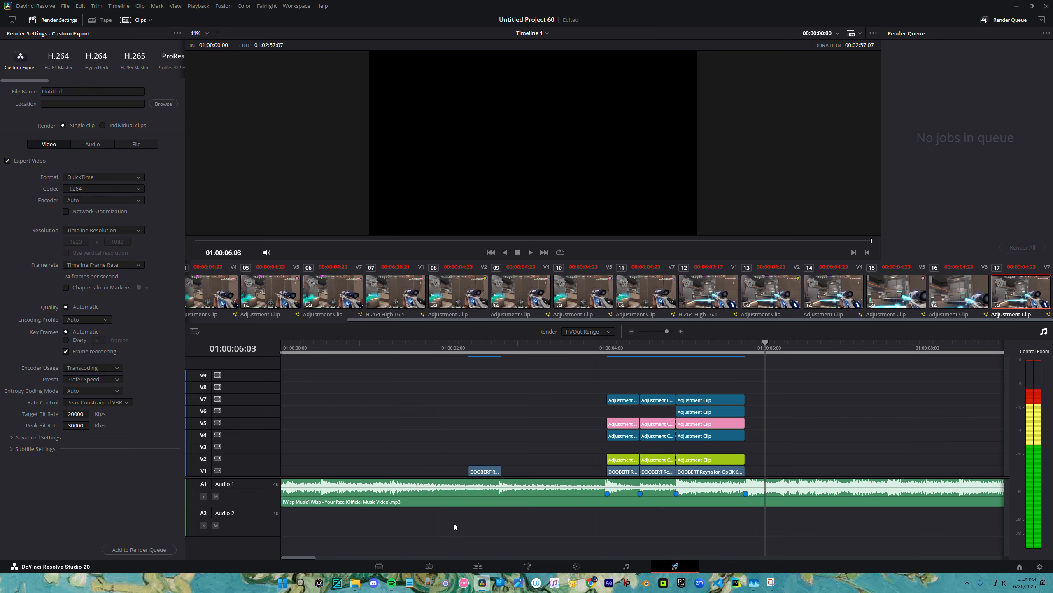
left_click(478, 566)
left_click(407, 380)
key("space")
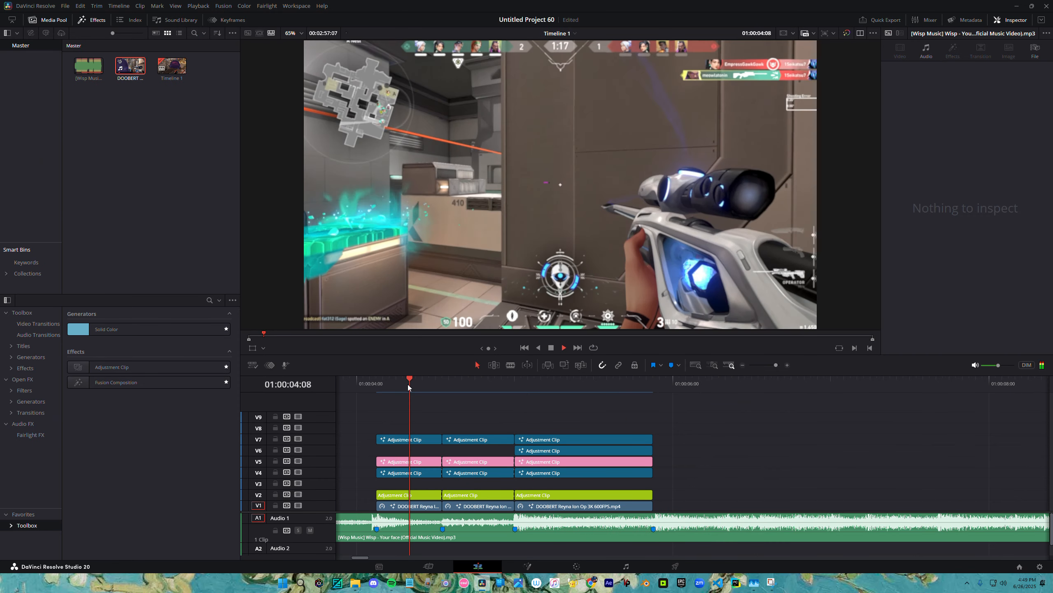
key("space")
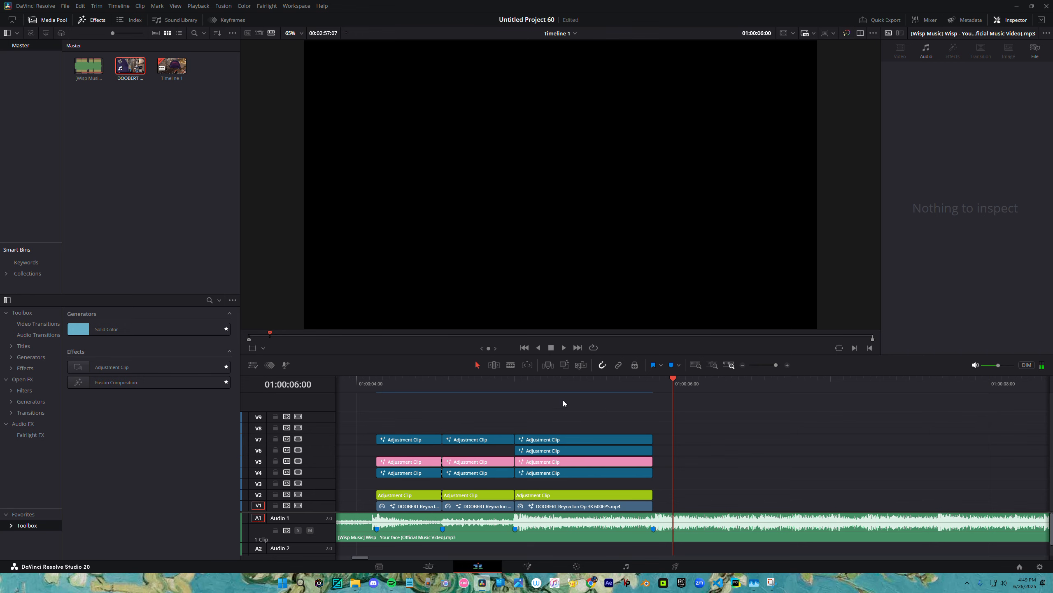
Move the playhead into the second clip and select all the adjustment clips on tracks V4 through V7.
left_click_drag(535, 387, 501, 389)
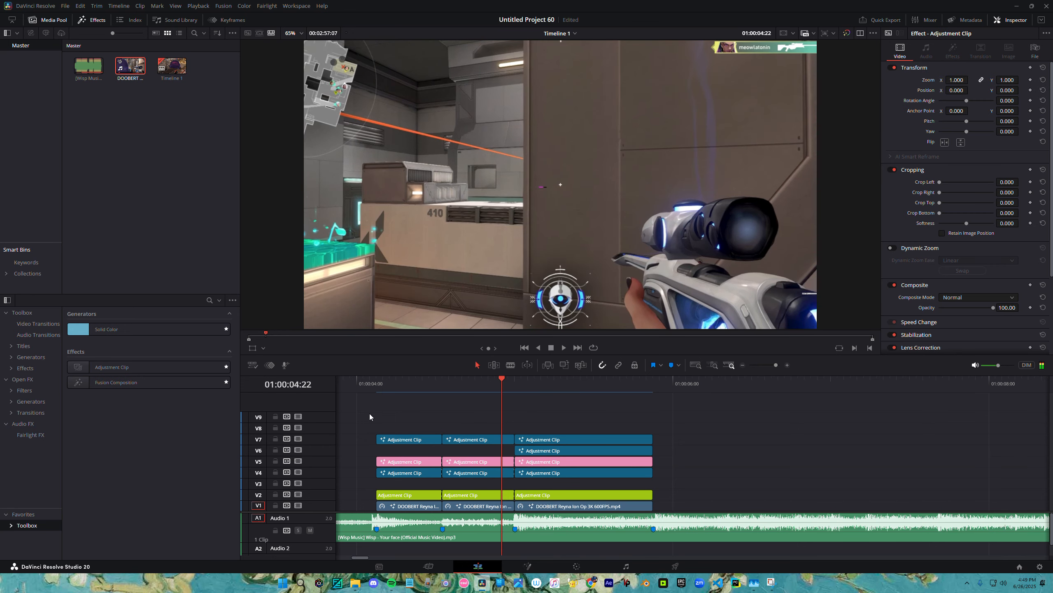
left_click_drag(370, 412, 580, 476)
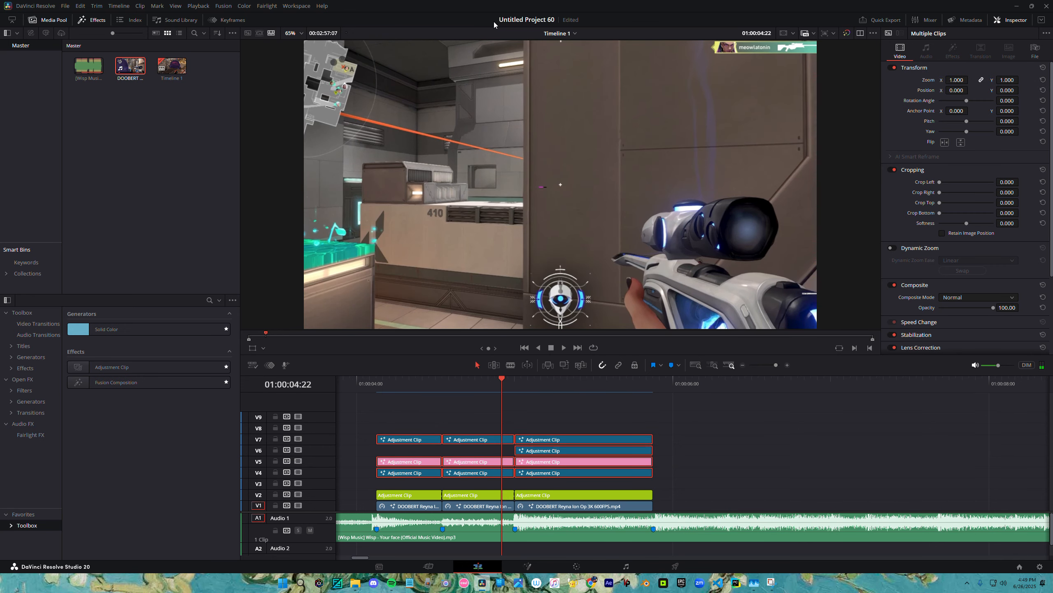